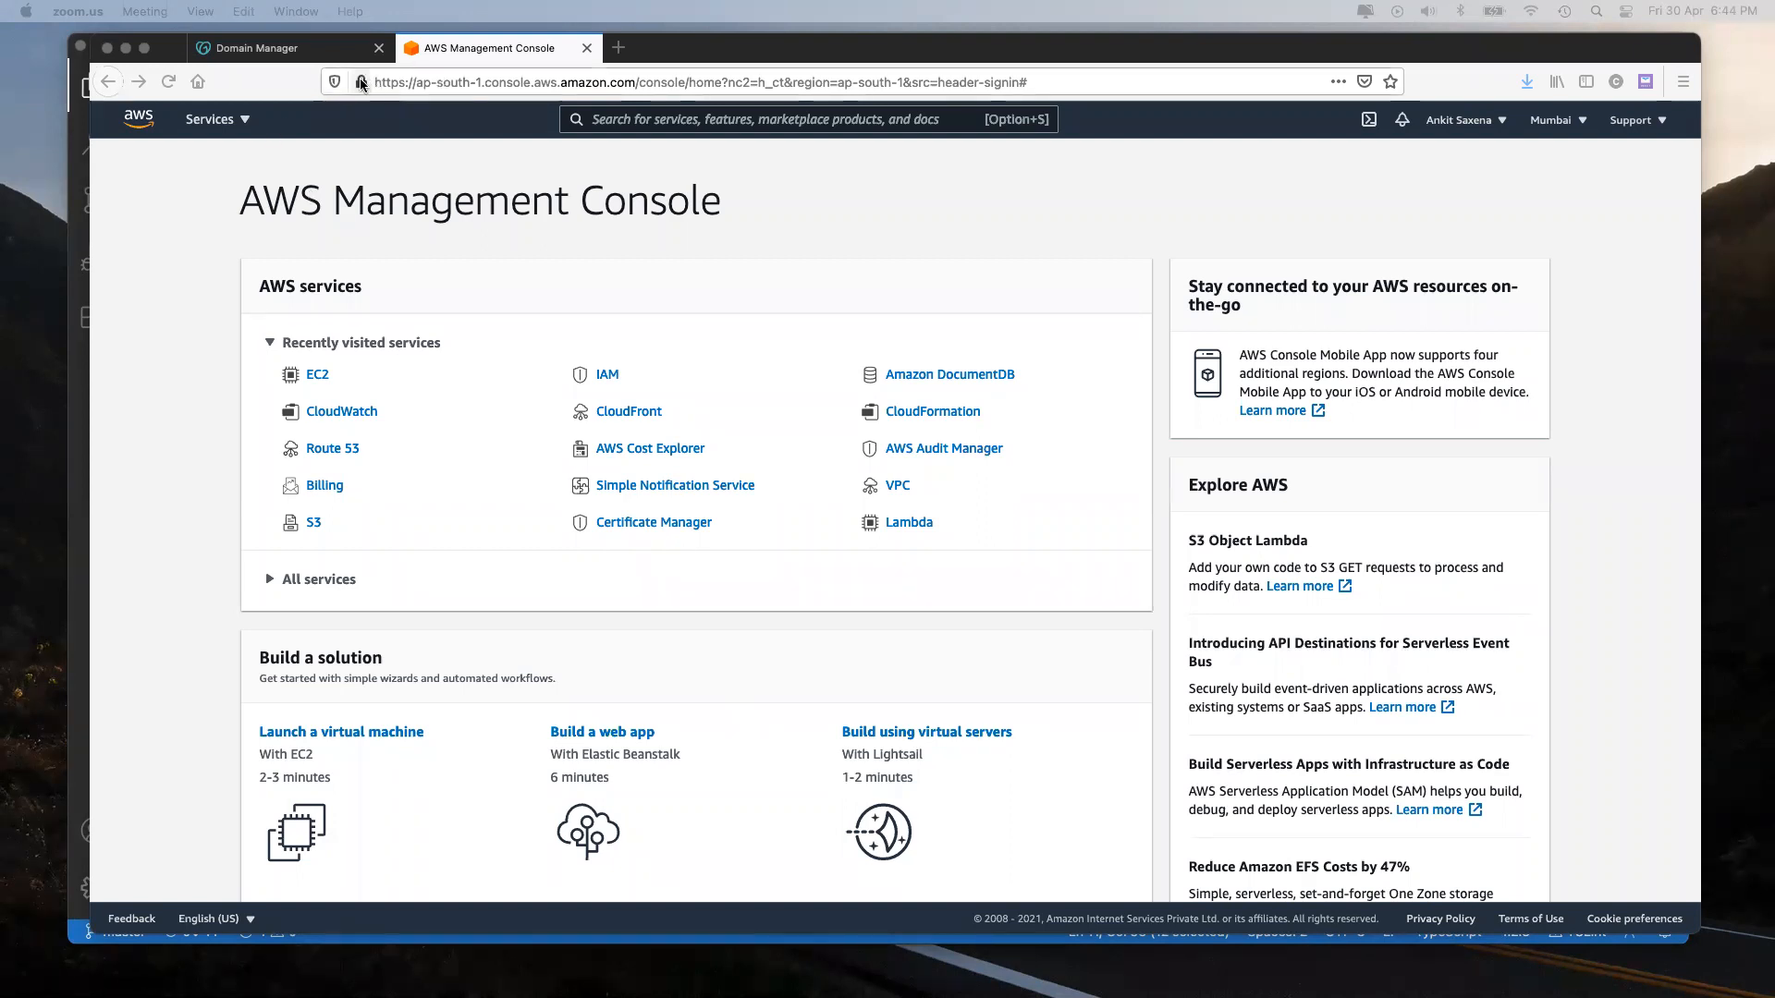
Step: Open the detailed connection security information for the AWS Management Console page
click(361, 83)
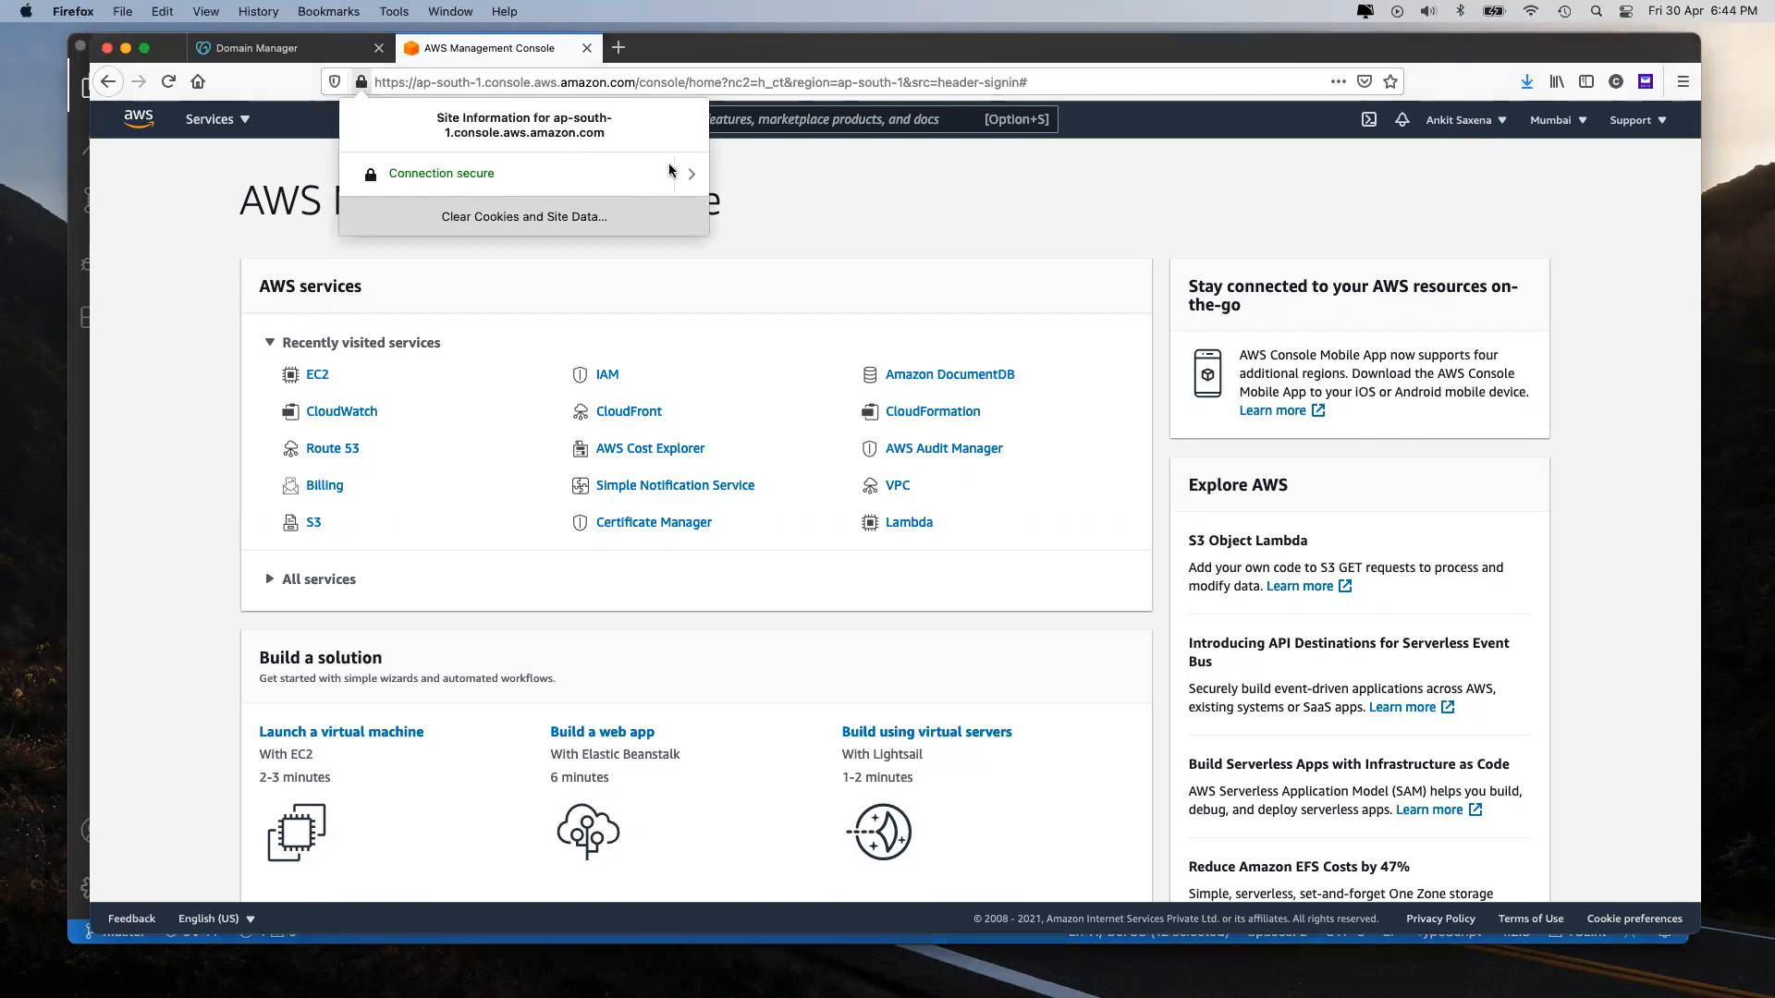
click(688, 173)
click(526, 244)
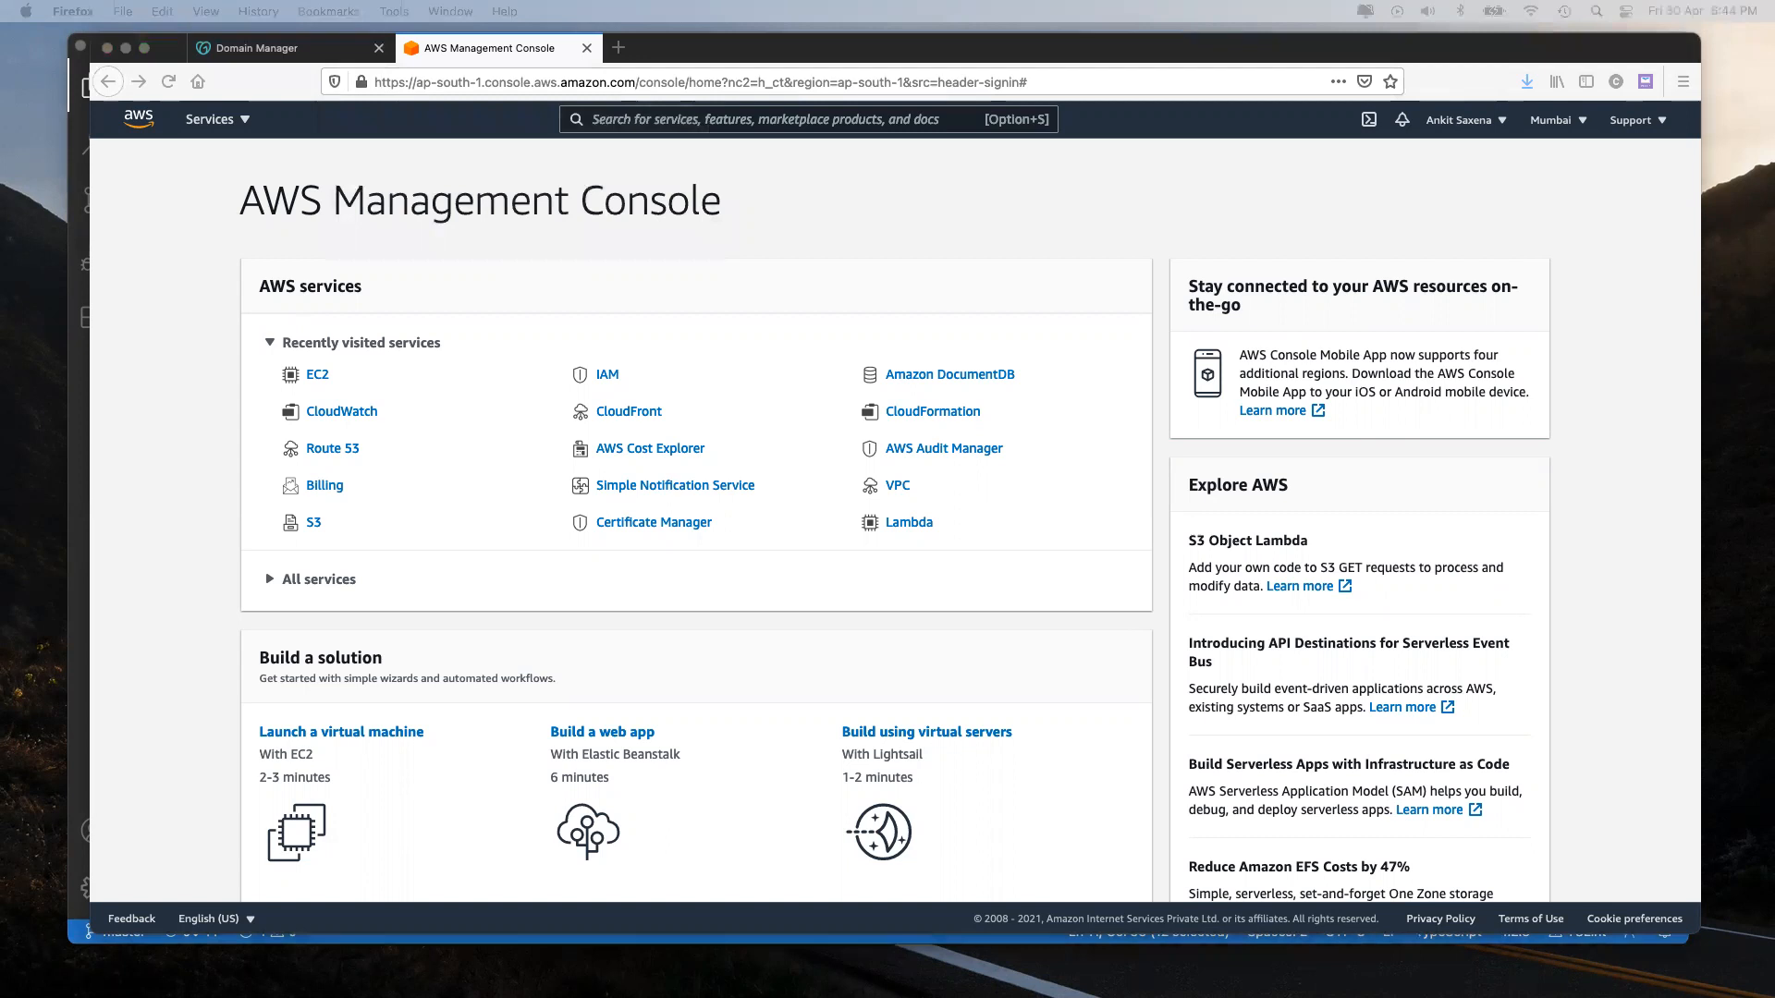
drag(573, 479, 721, 170)
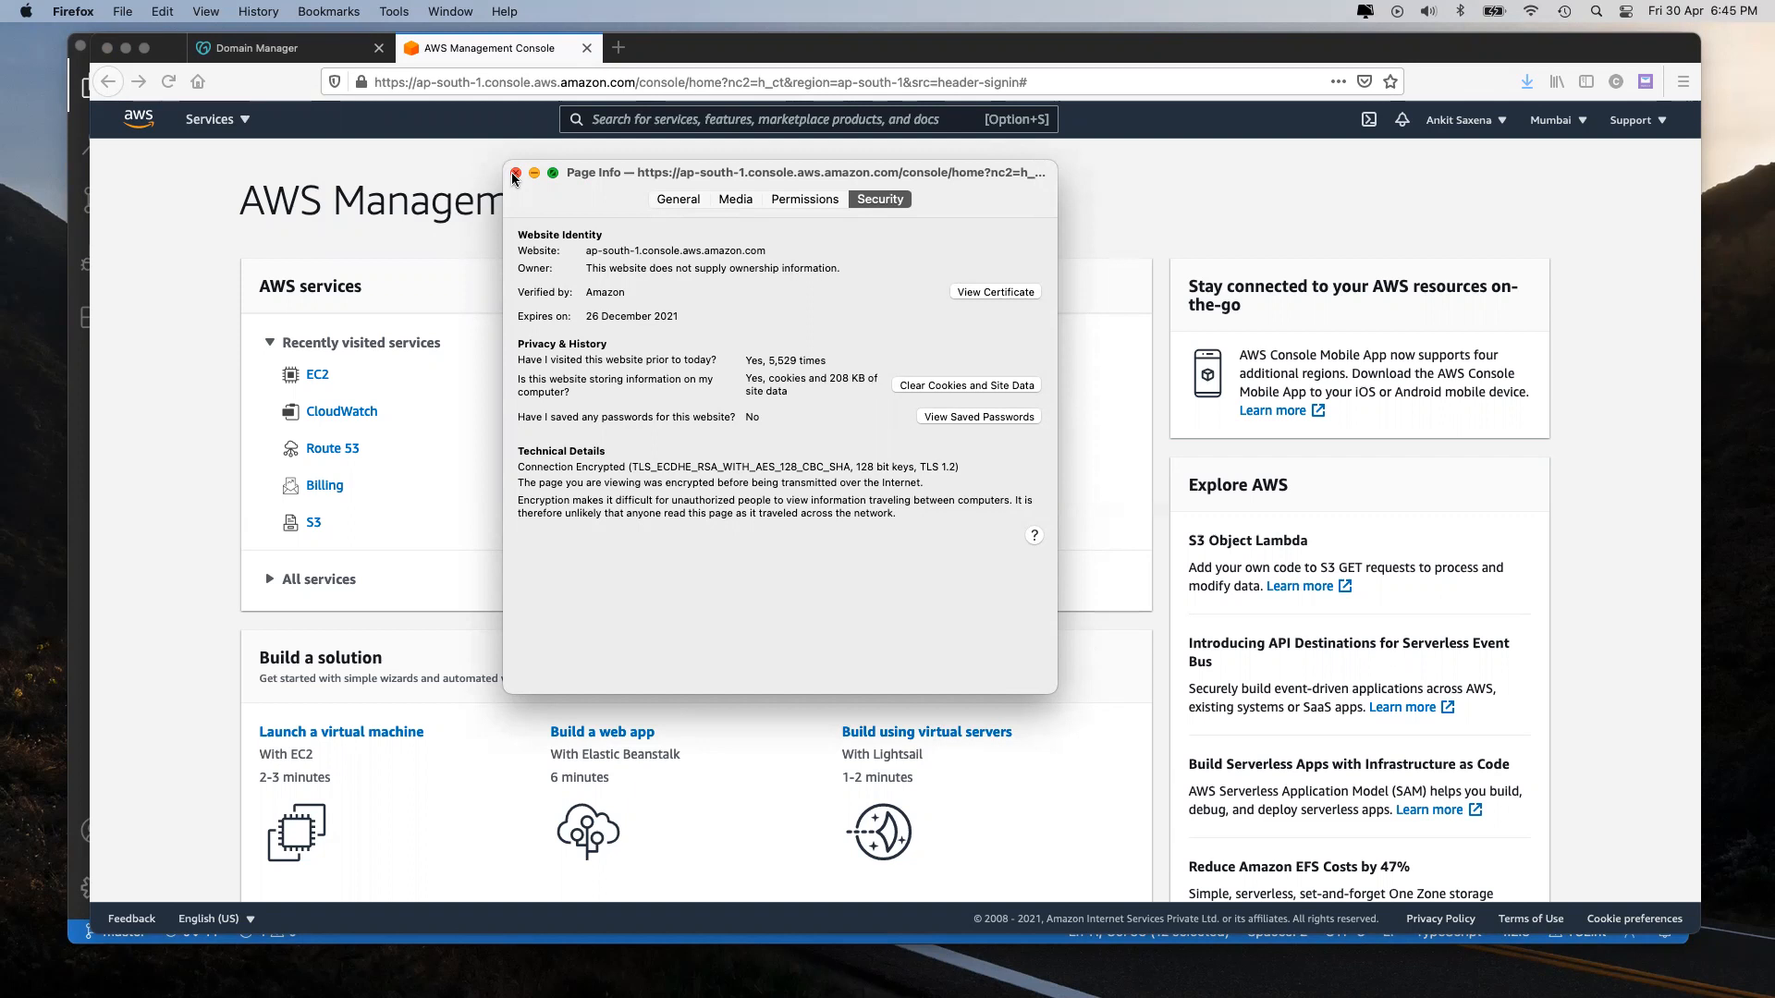
Step: Examine the console site's certificate down to its SHA-256 fingerprint, and close the certificate view
click(998, 293)
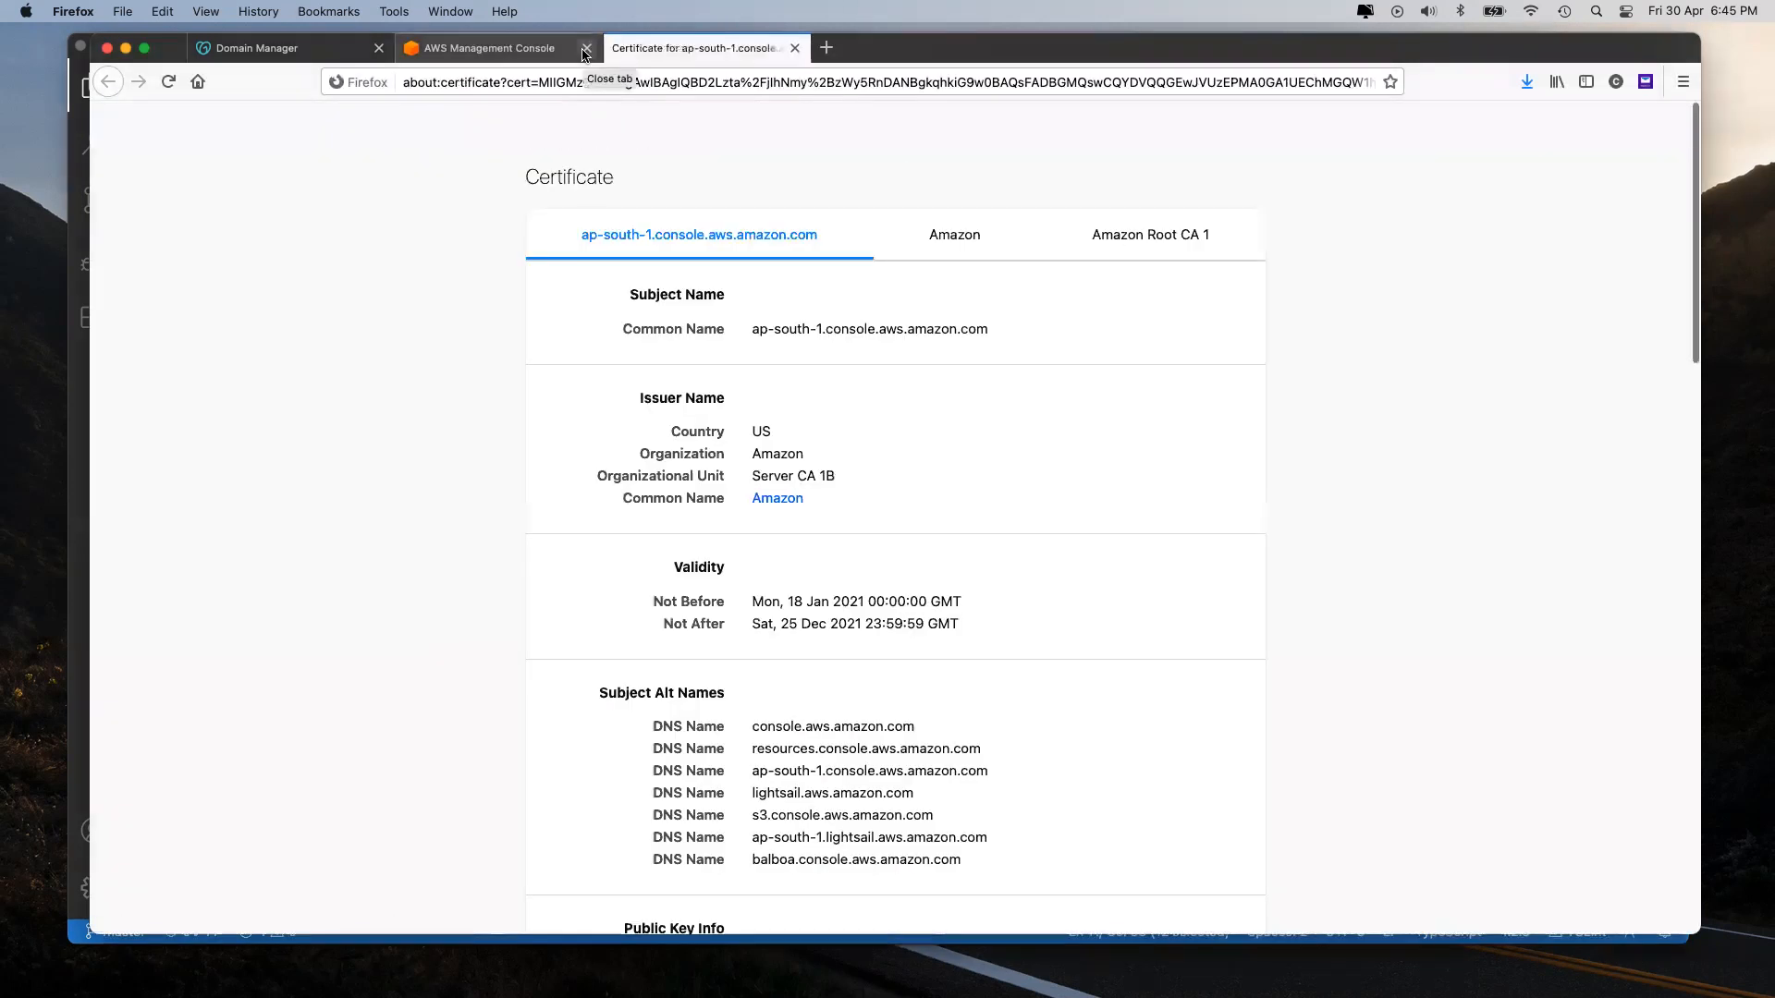
scroll(928, 658, down, 5)
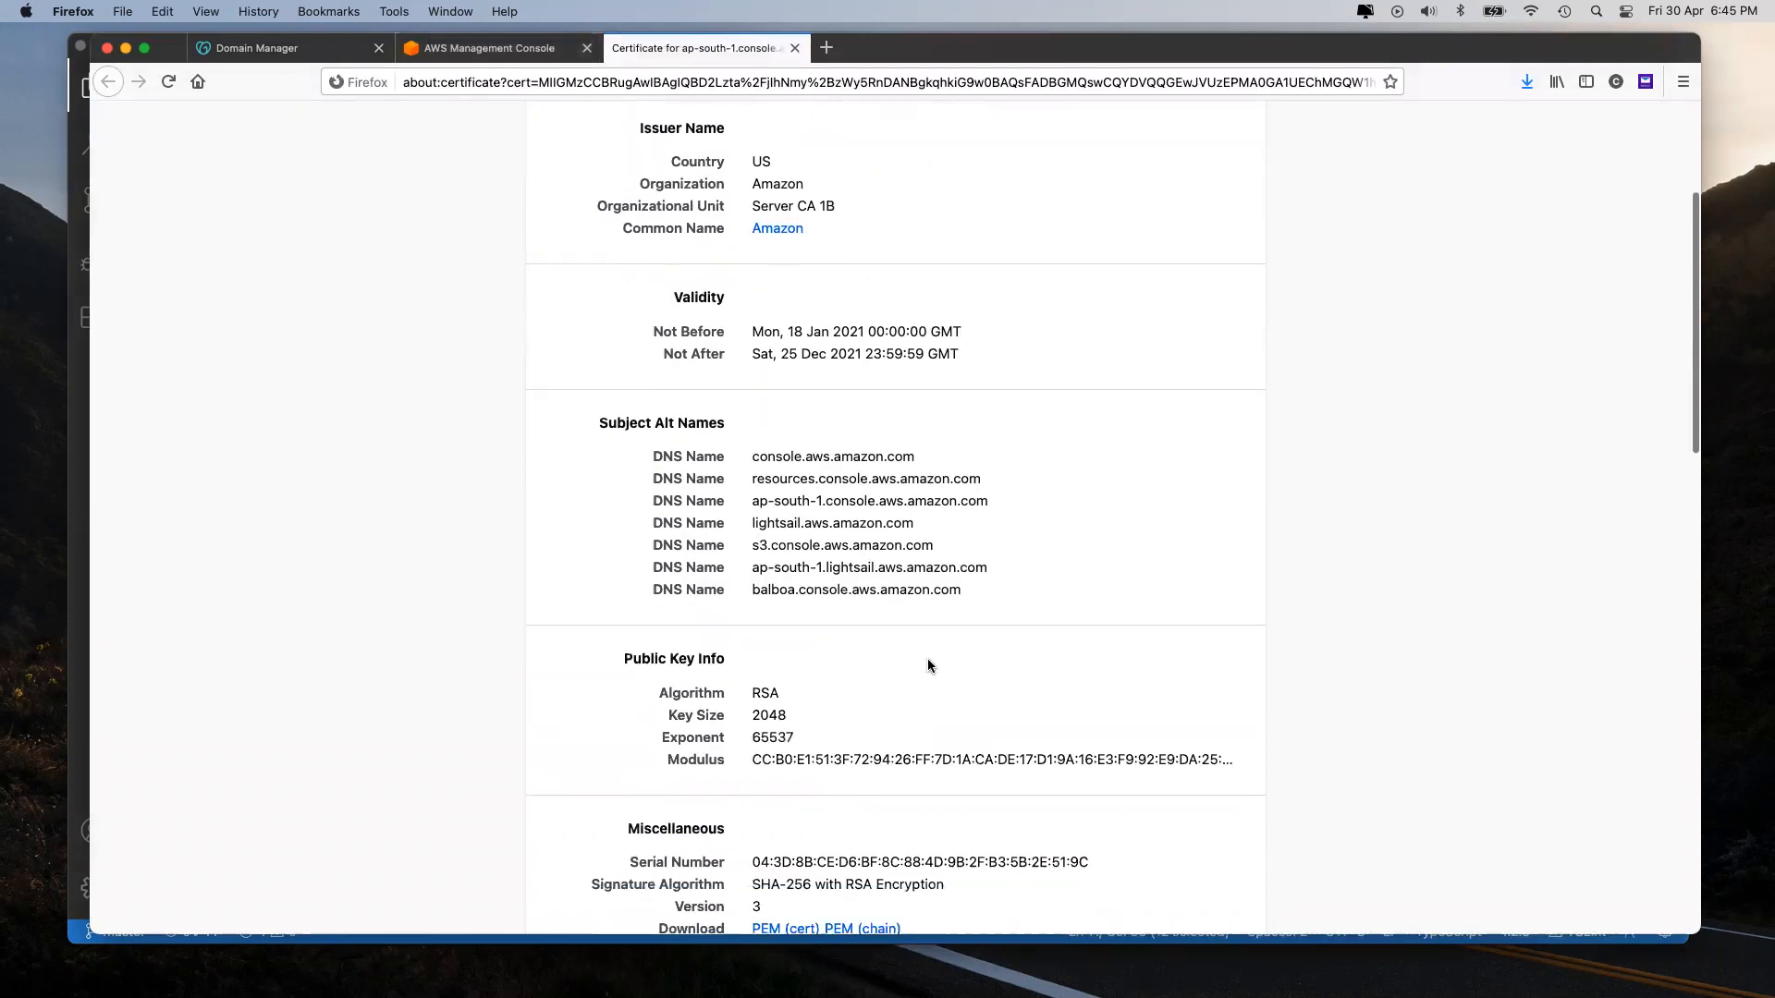
scroll(928, 658, down, 2)
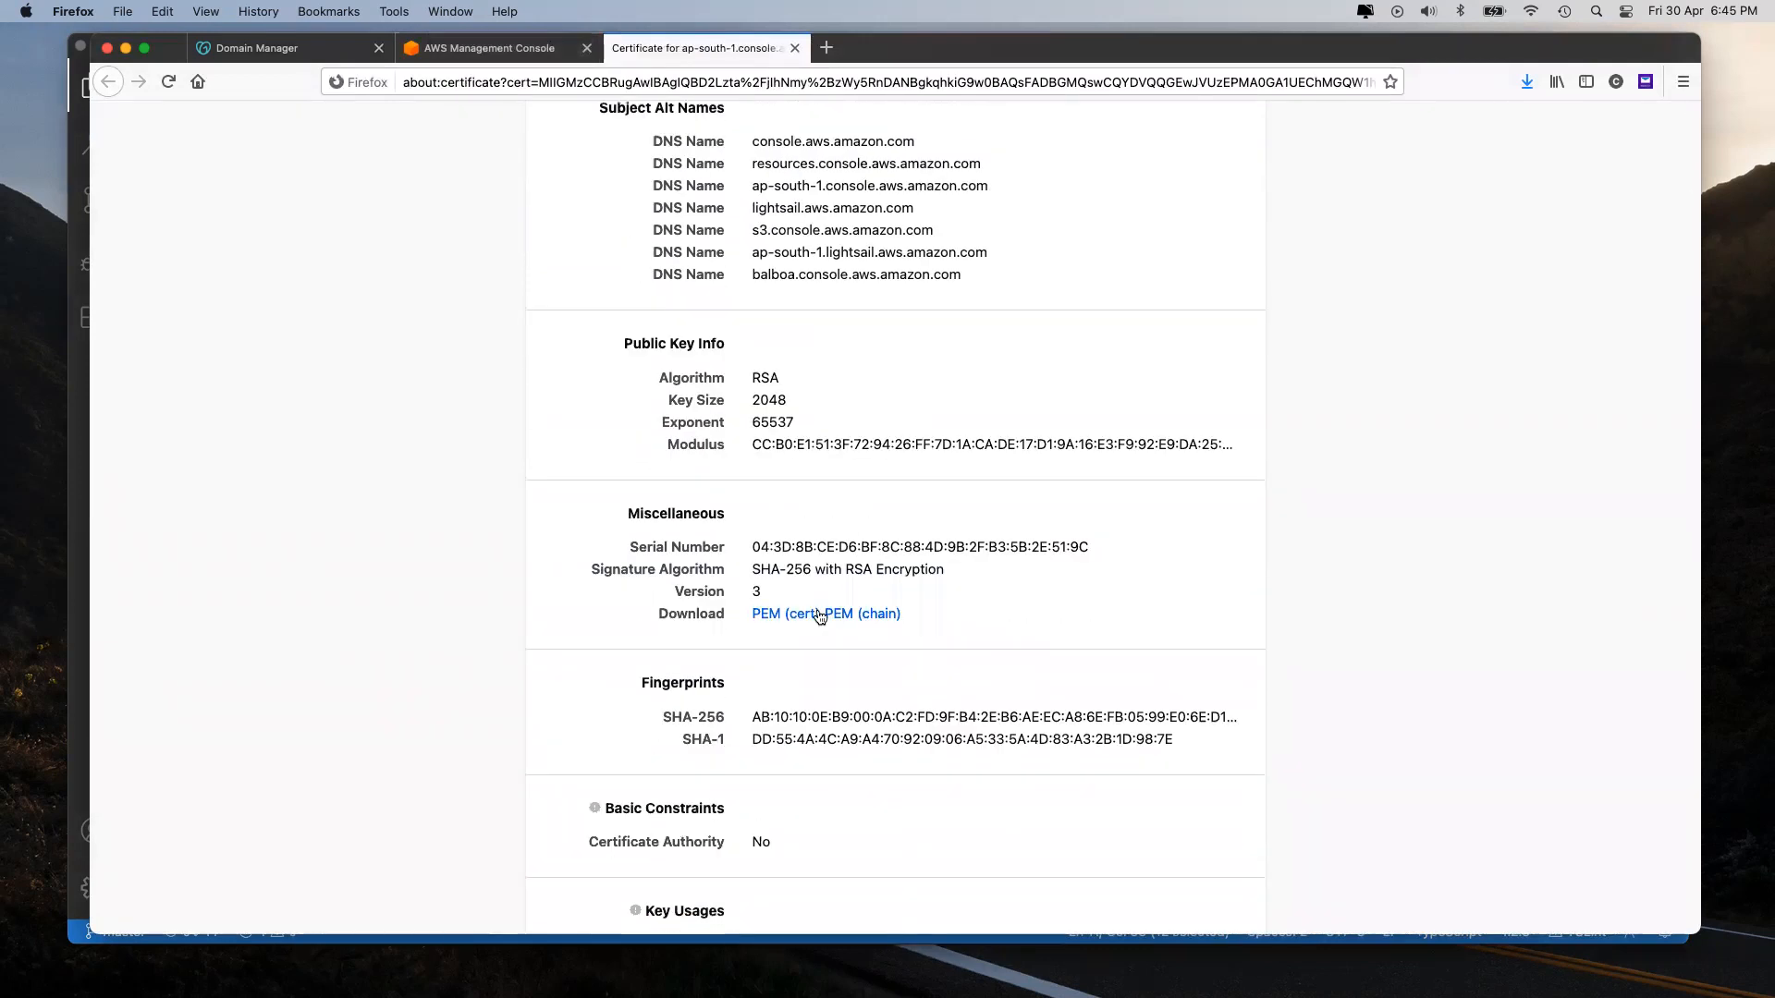
scroll(799, 671, down, 1)
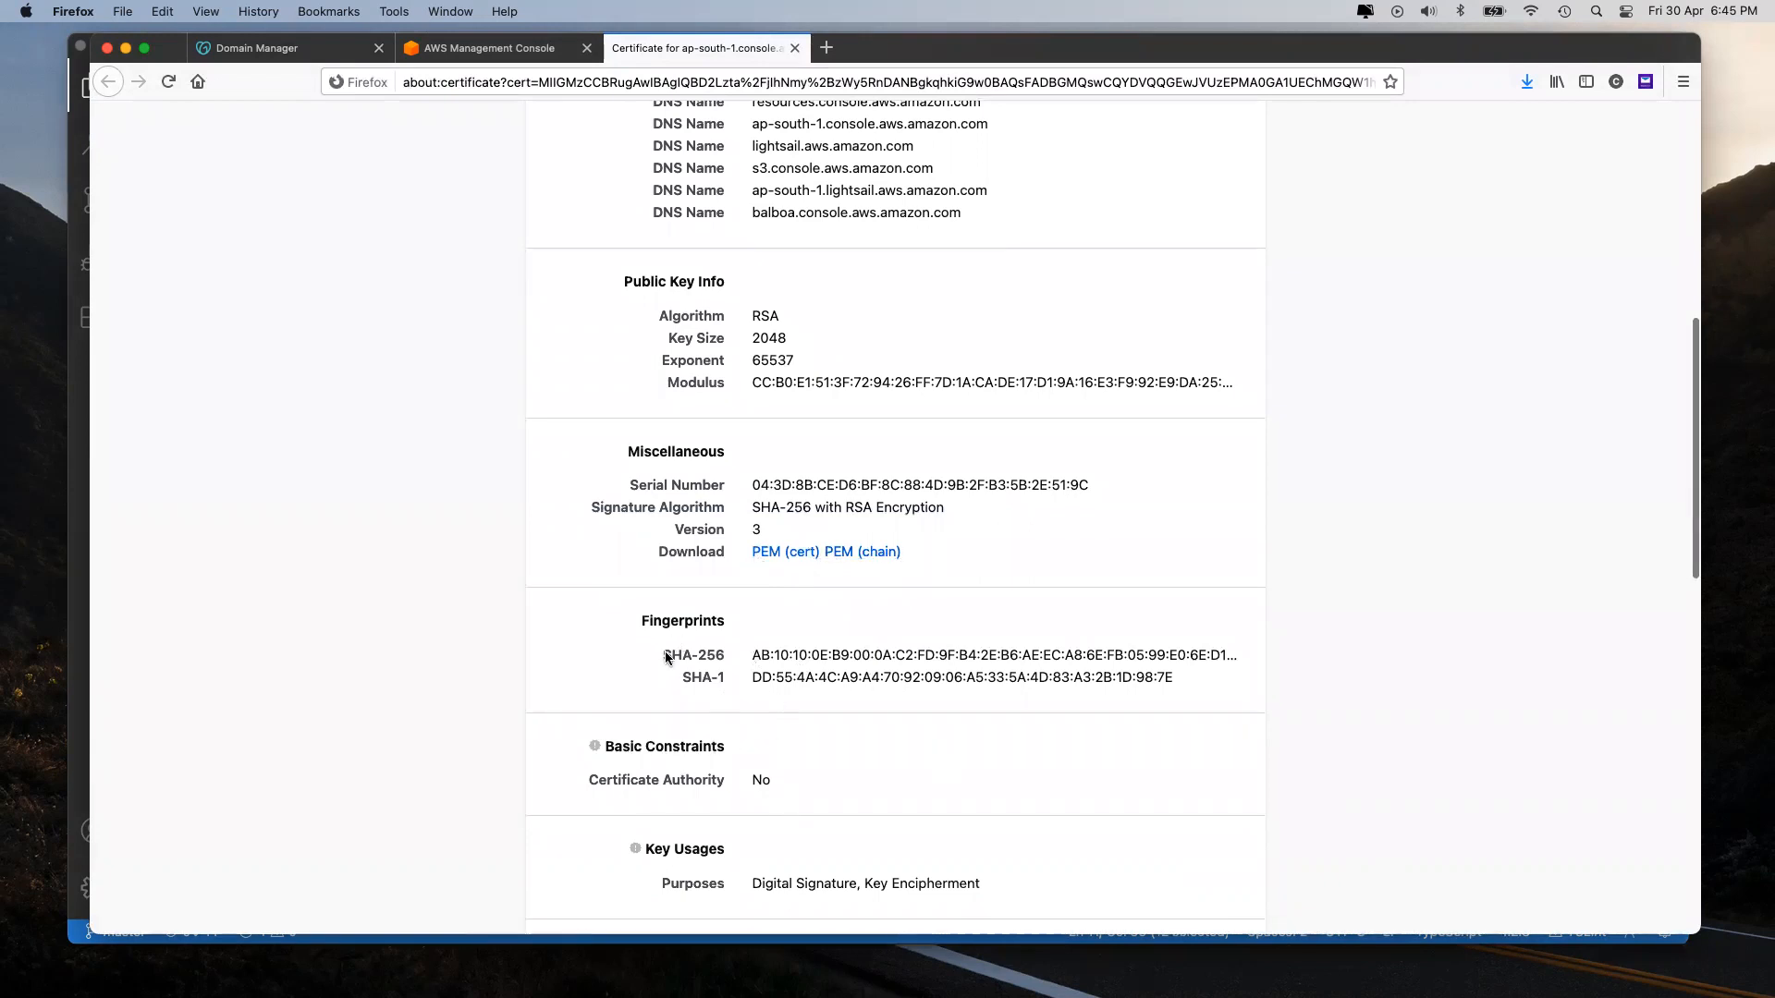
drag(663, 652, 728, 657)
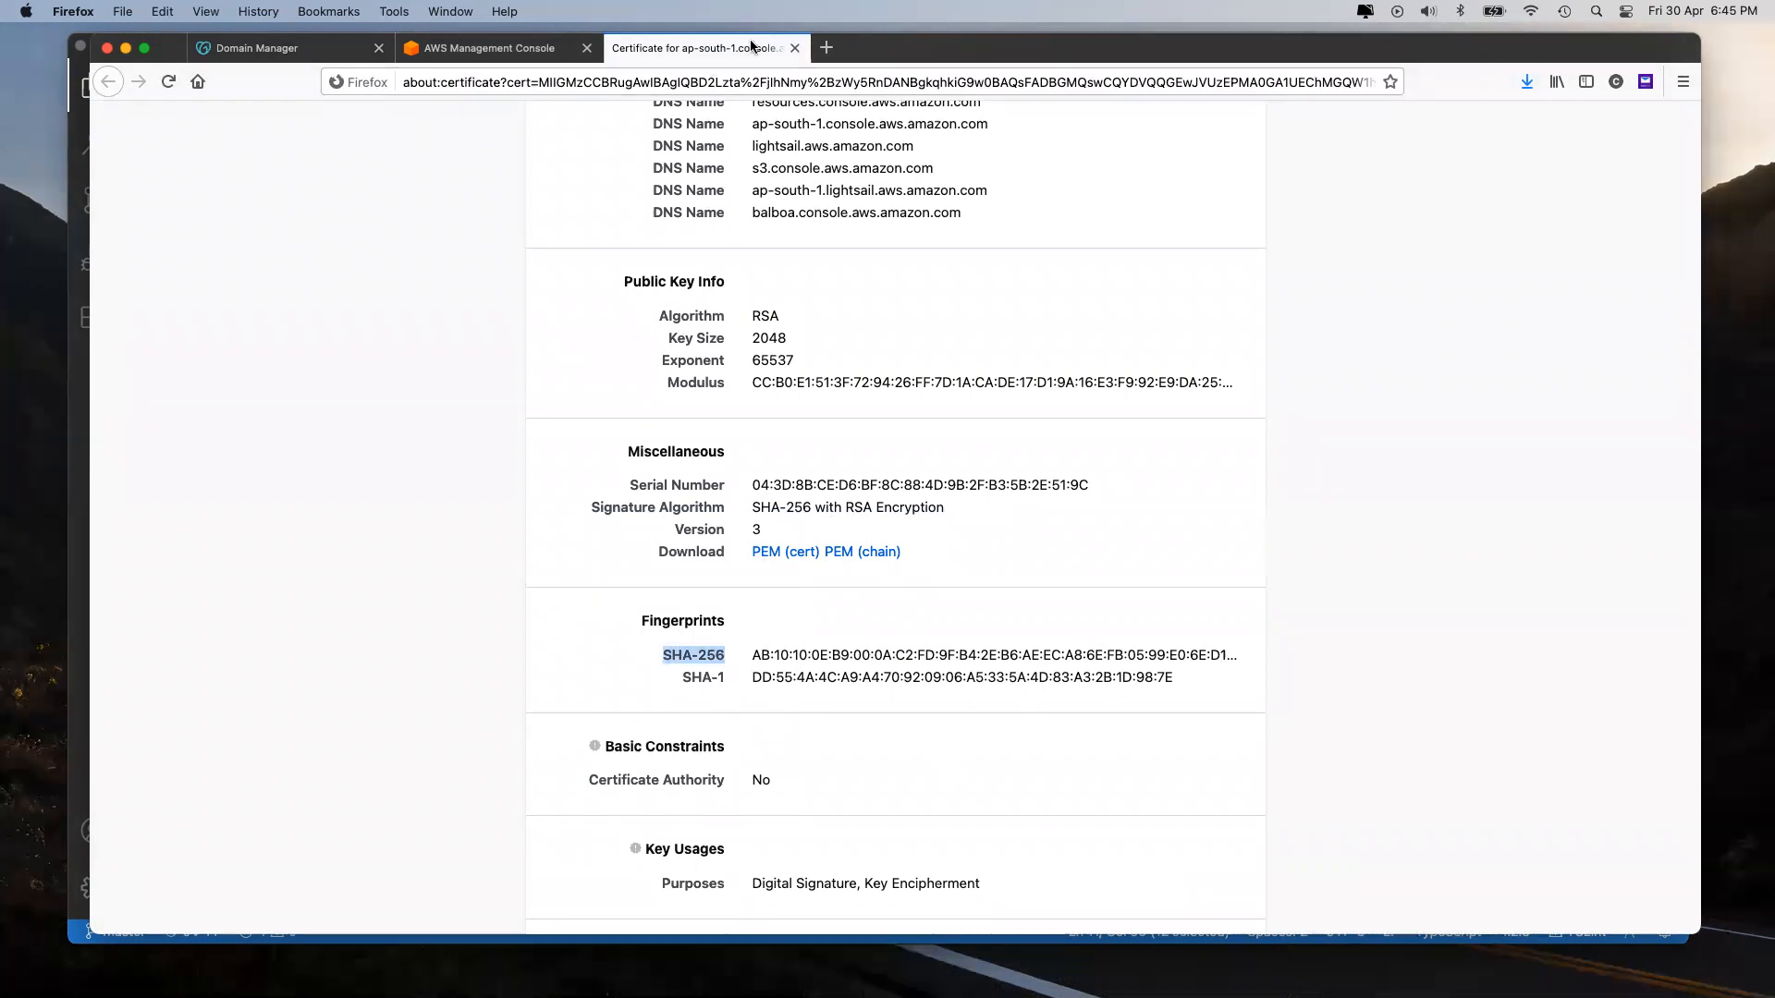
click(792, 48)
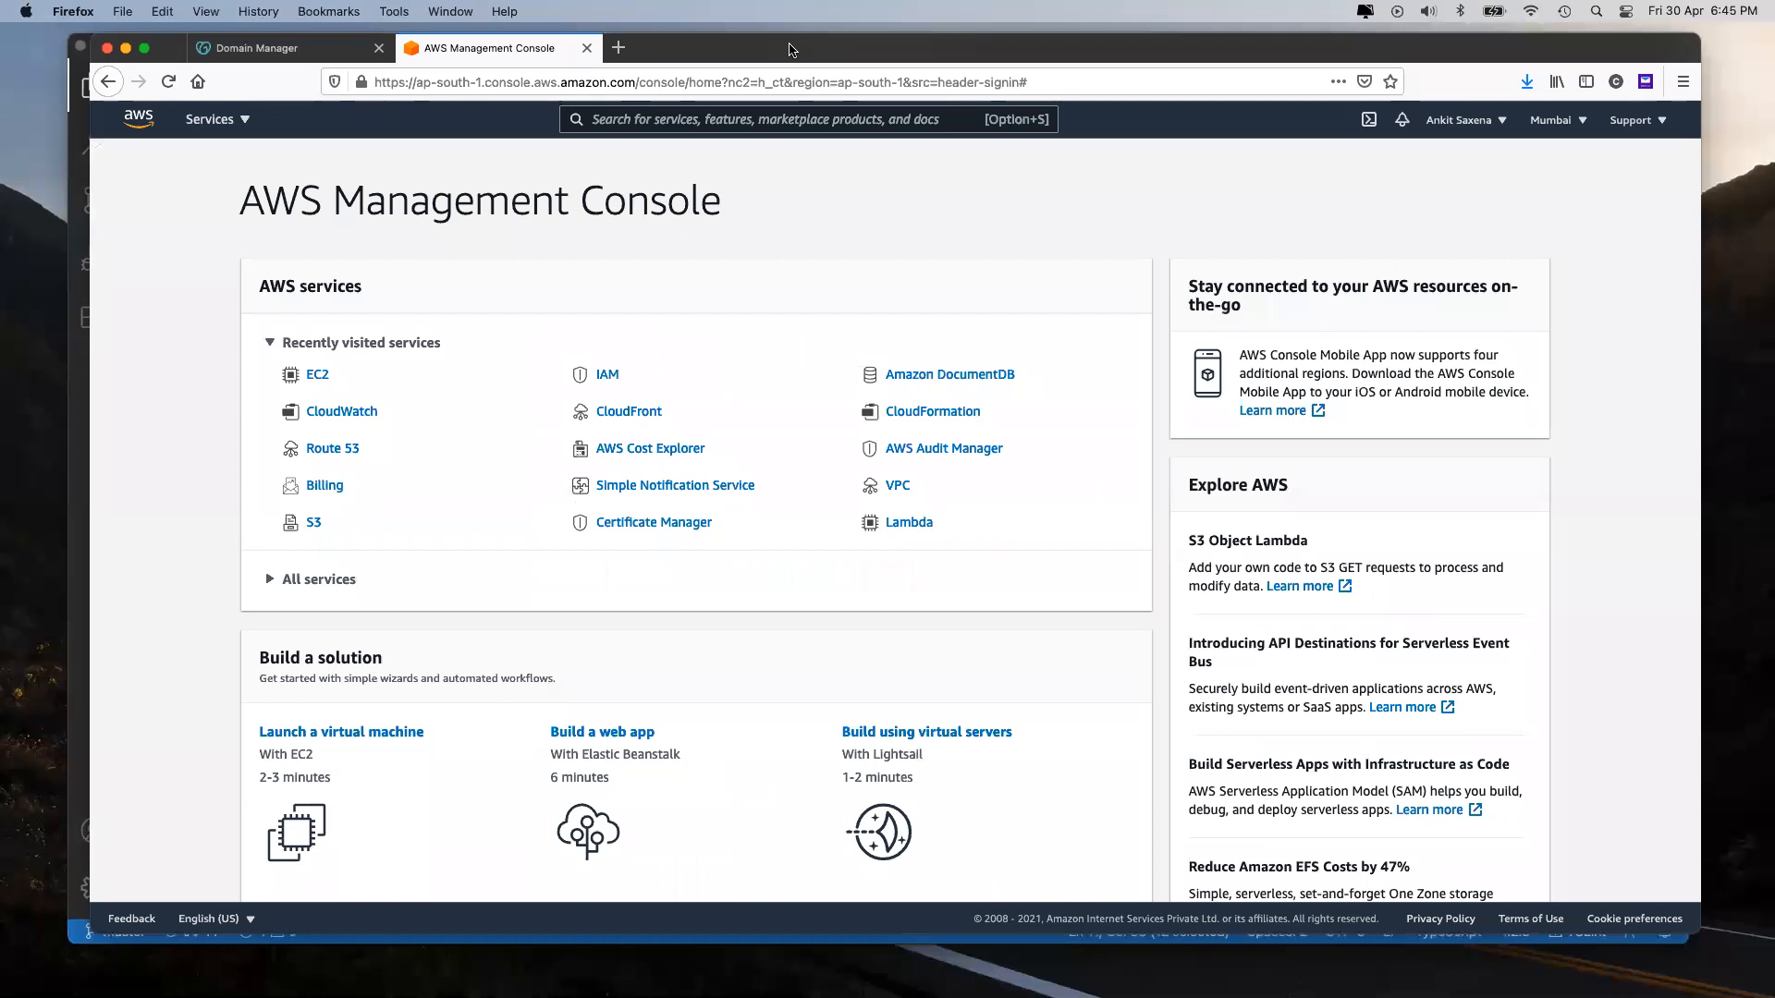
Step: Open the site certificate of the GoDaddy Domain Manager page from its connection security details, and close it again
click(313, 47)
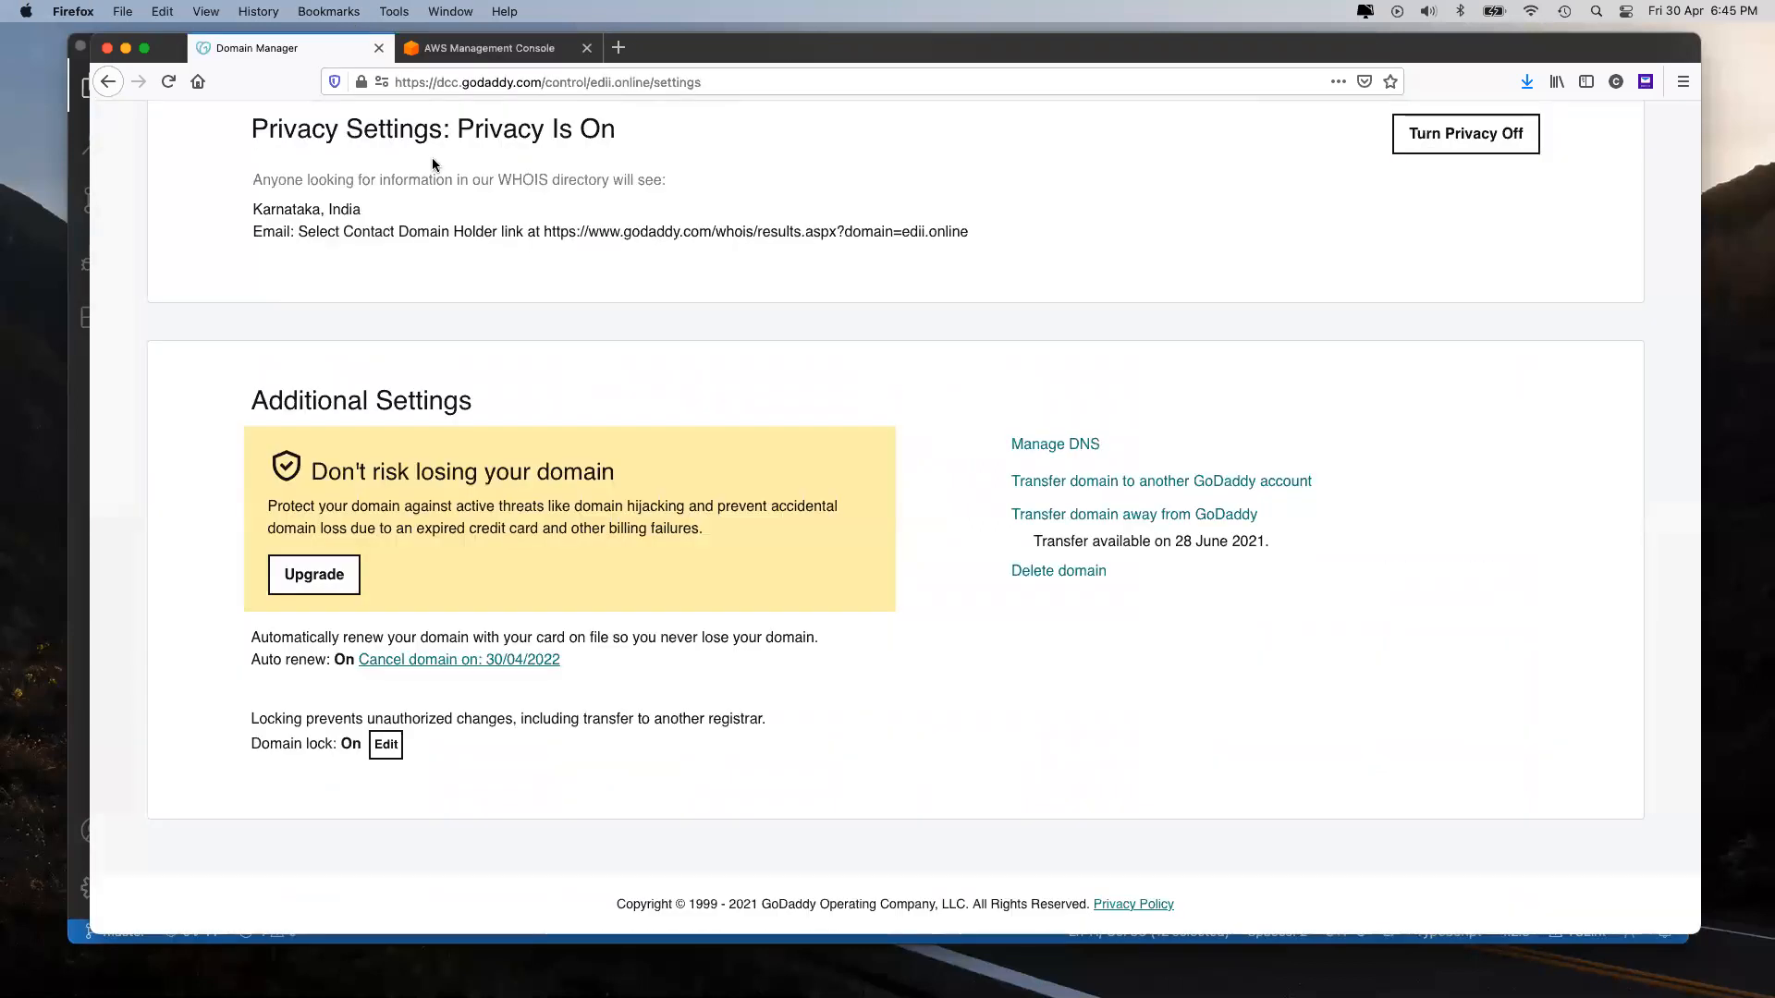
click(355, 88)
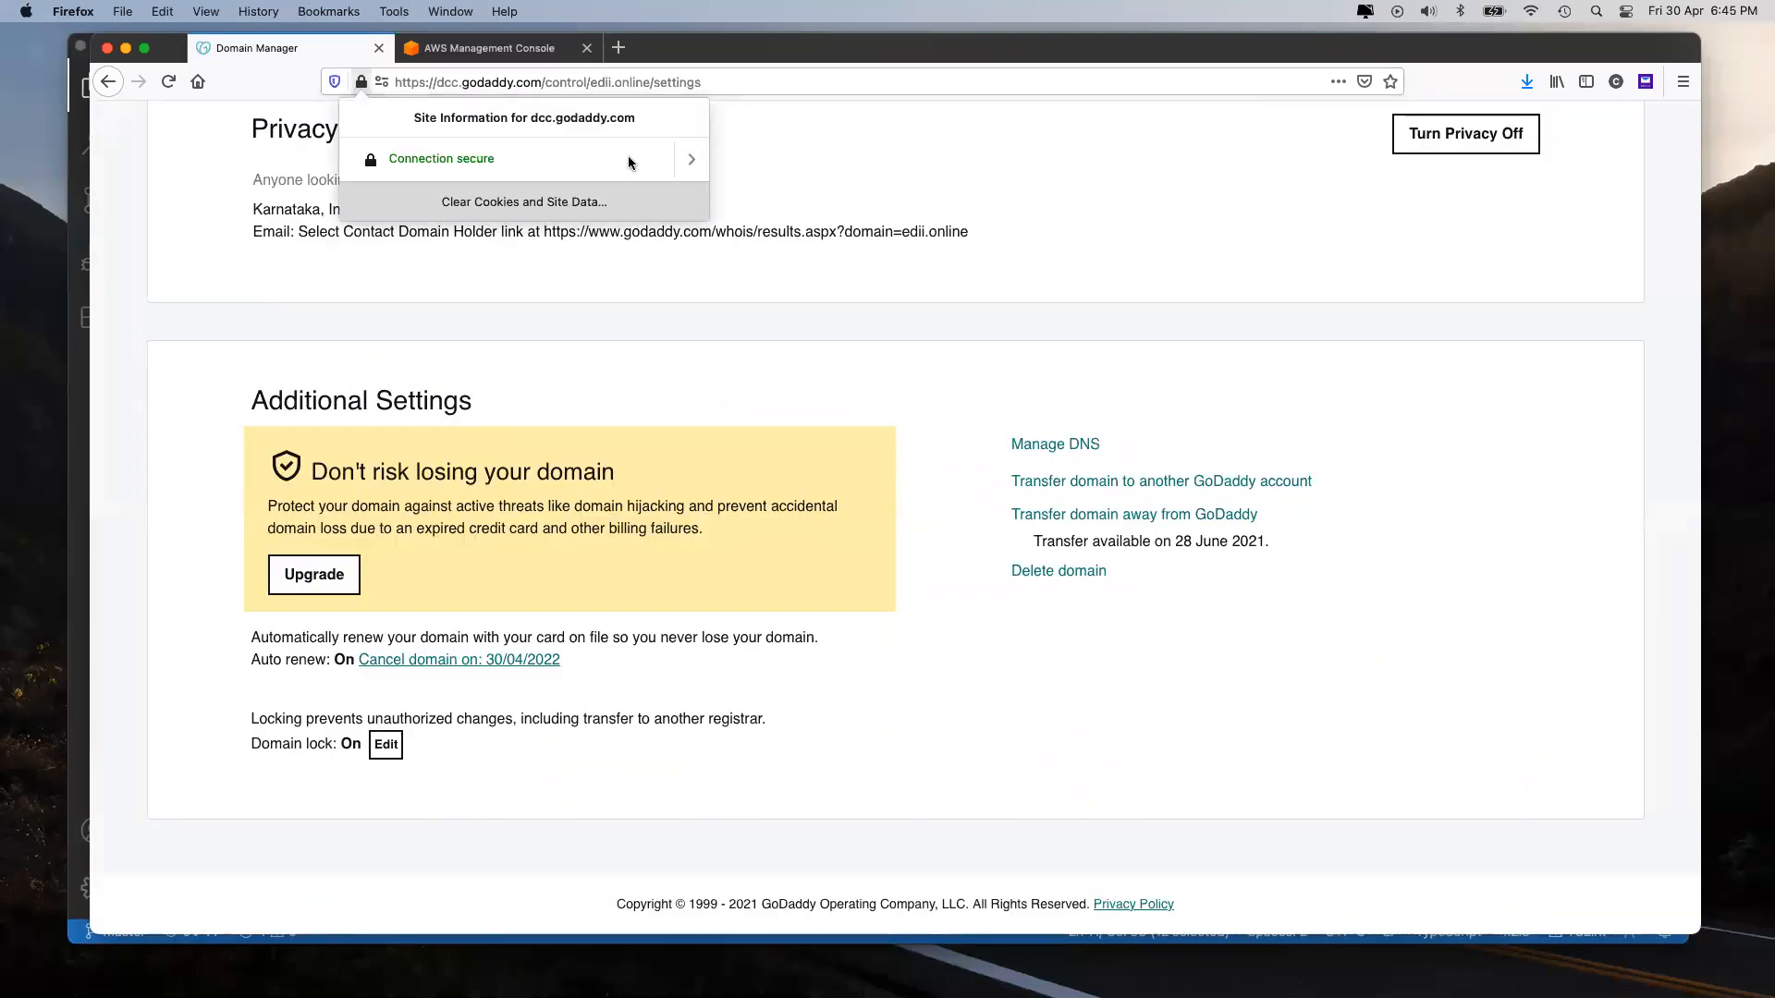
click(658, 170)
click(580, 230)
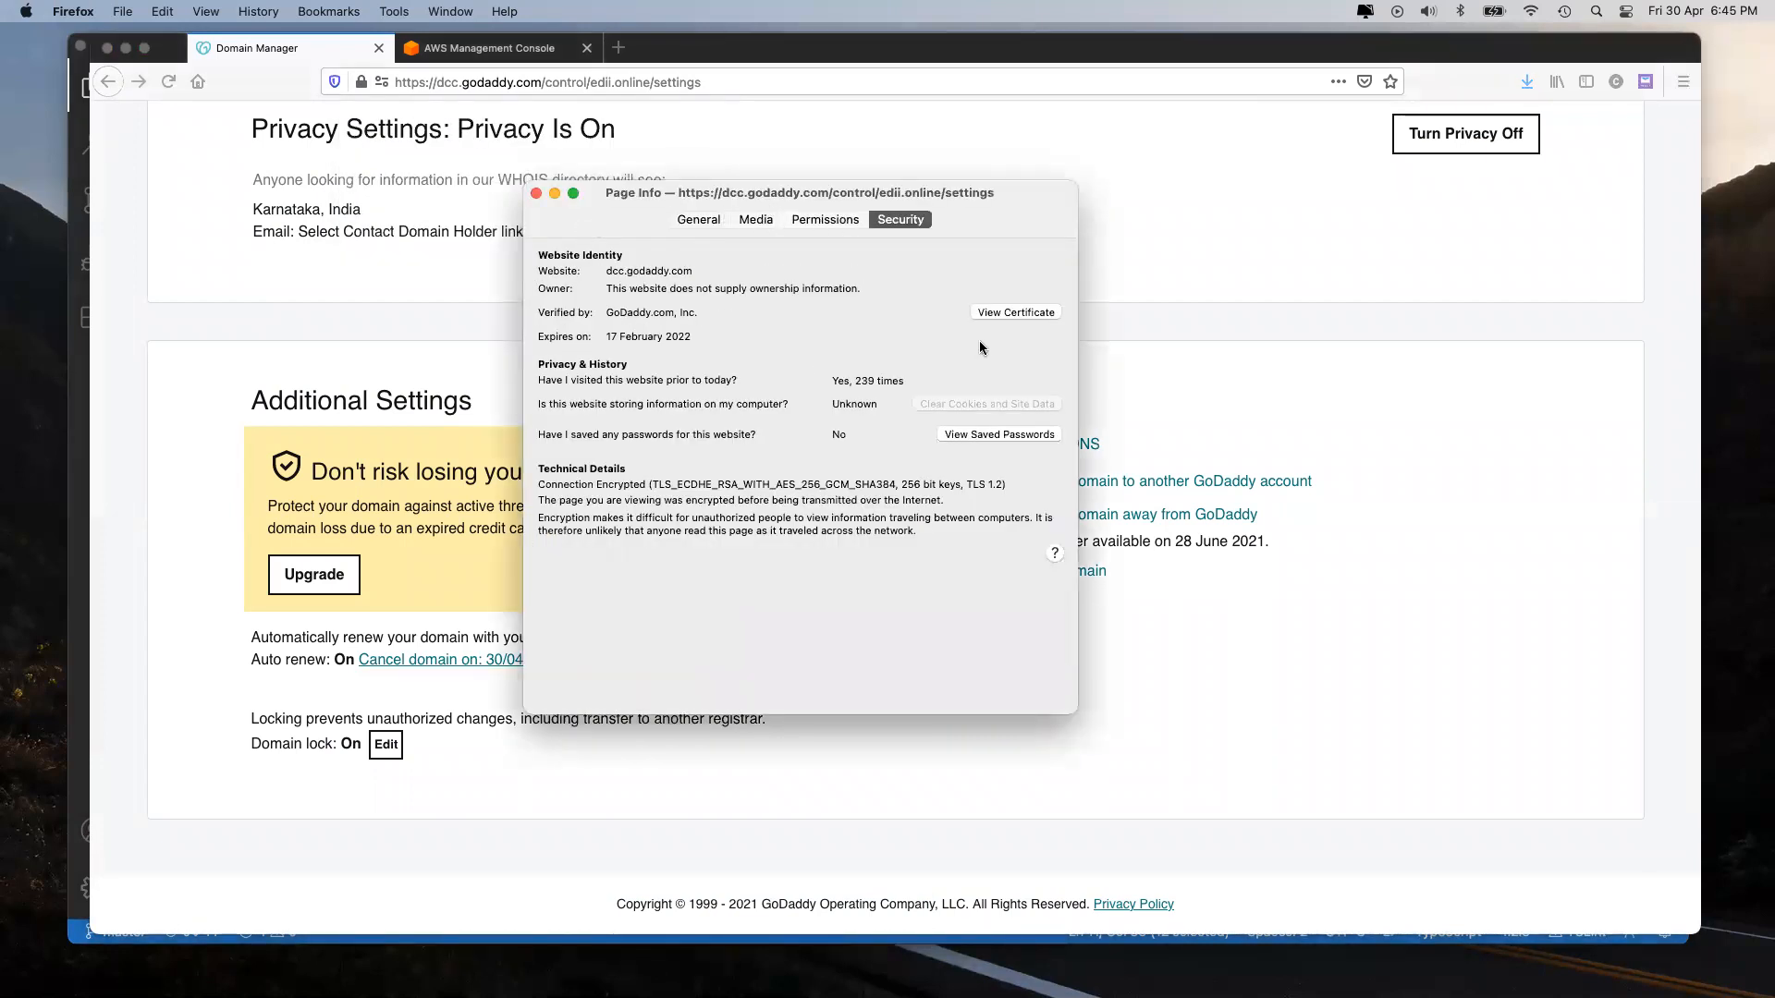
click(1013, 312)
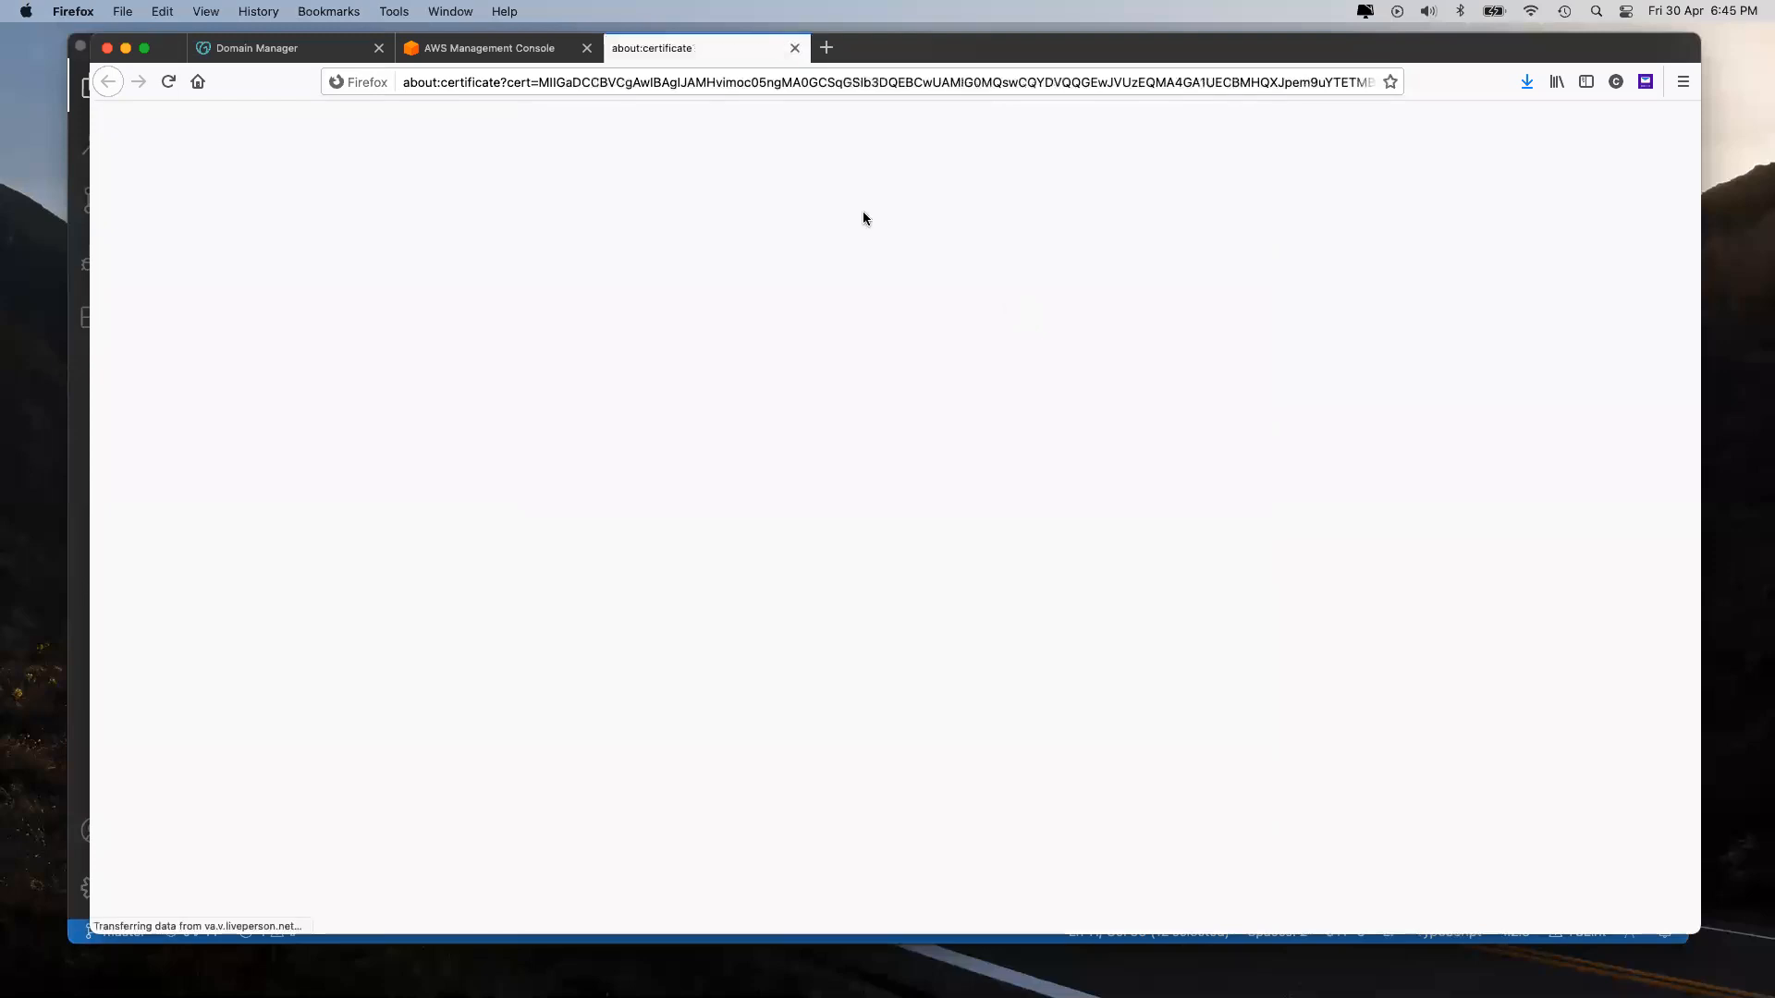
click(795, 48)
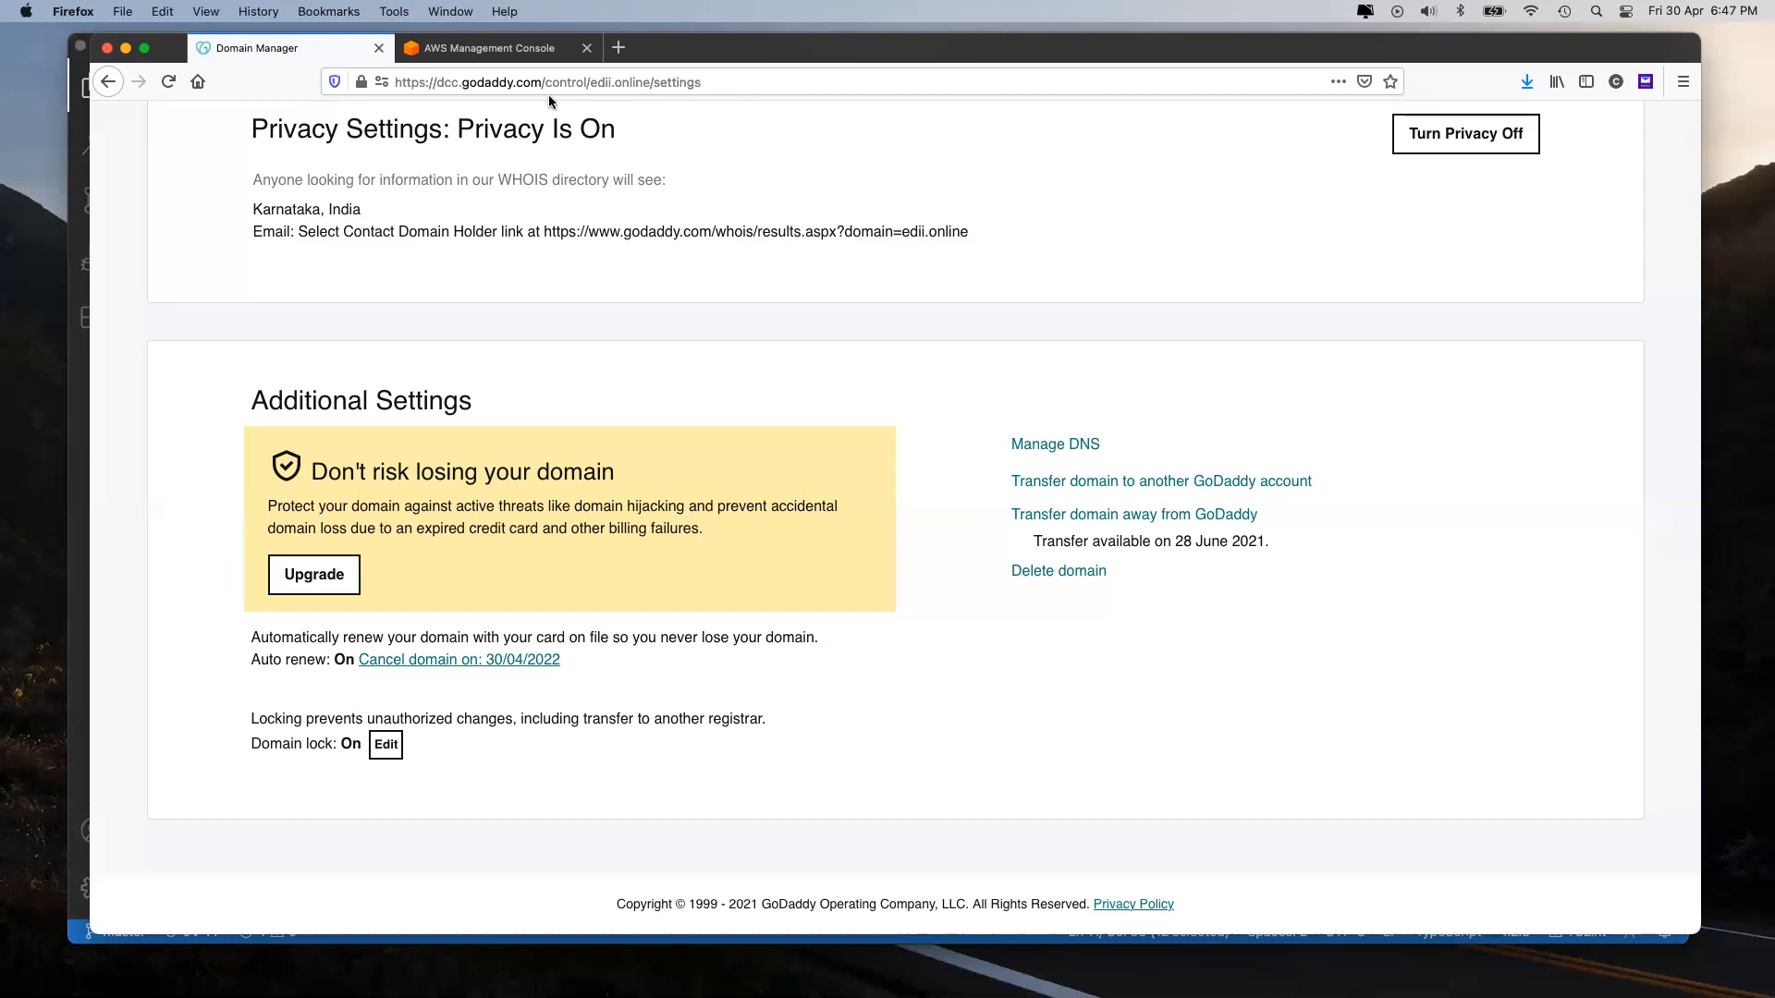
Step: Highlight edii.online in the GoDaddy page address and open the DNS management page for that domain
double_click(599, 82)
mouse_move(650, 82)
mouse_down()
mouse_move(594, 82)
mouse_move(648, 84)
mouse_up()
click(981, 693)
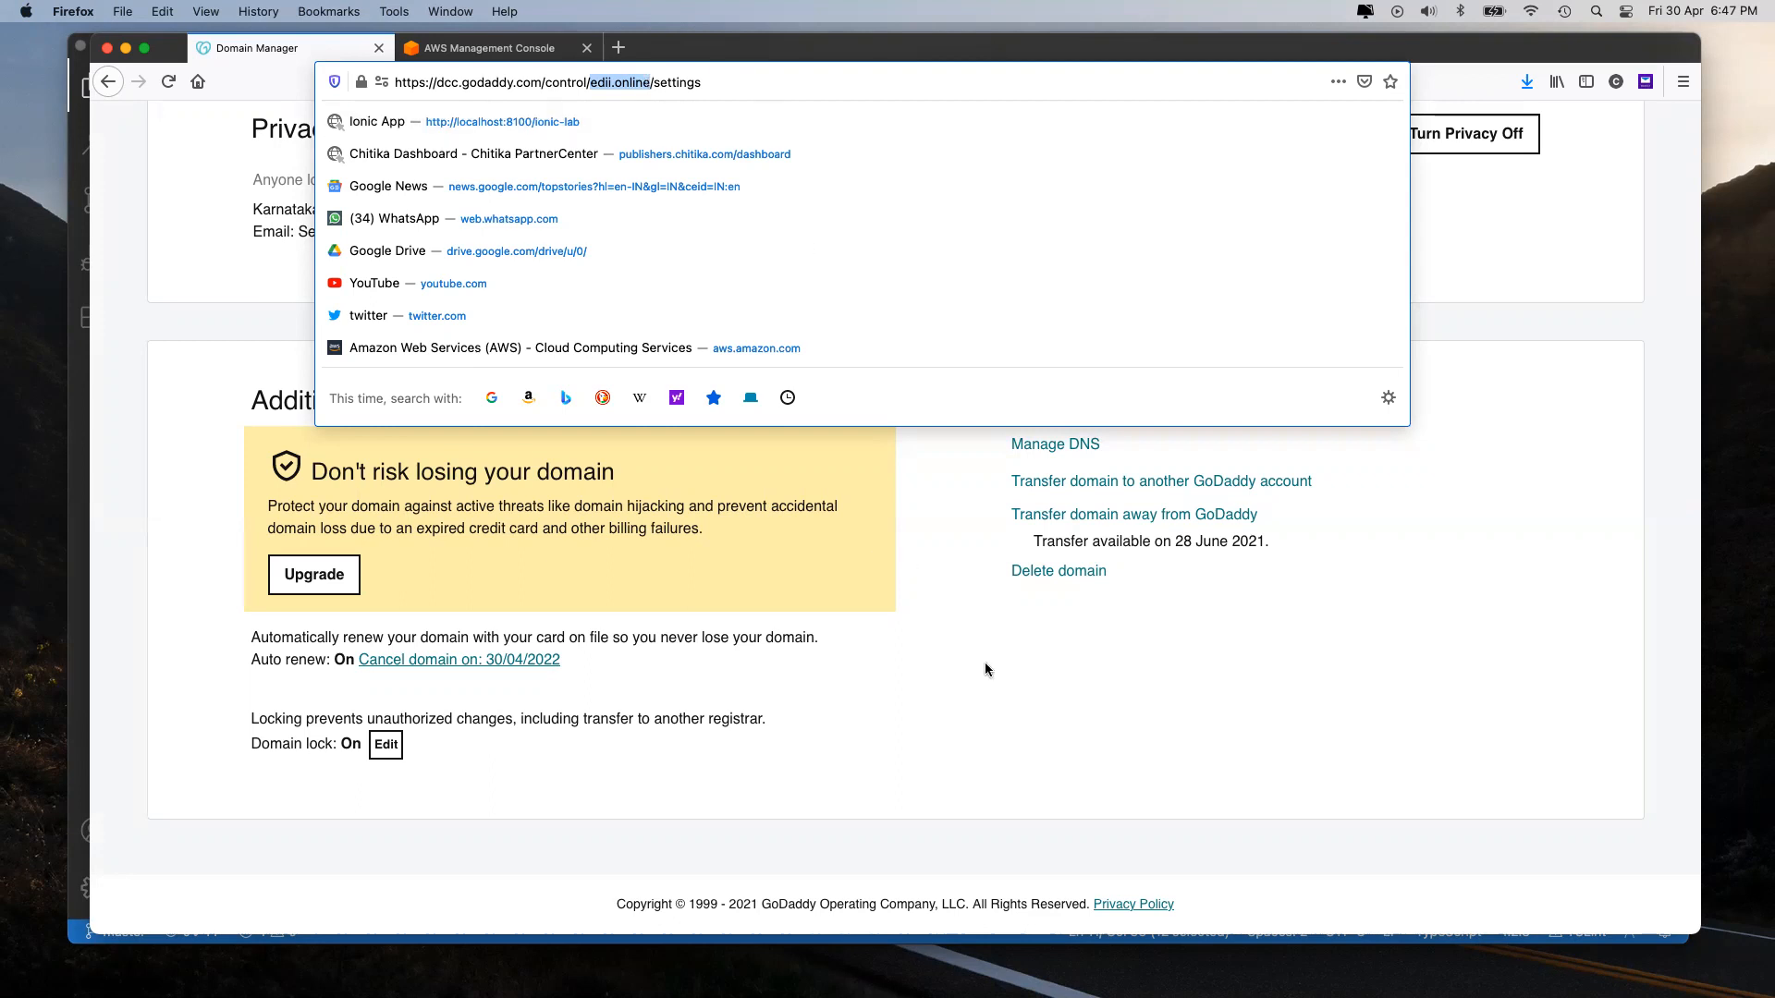
key(Escape)
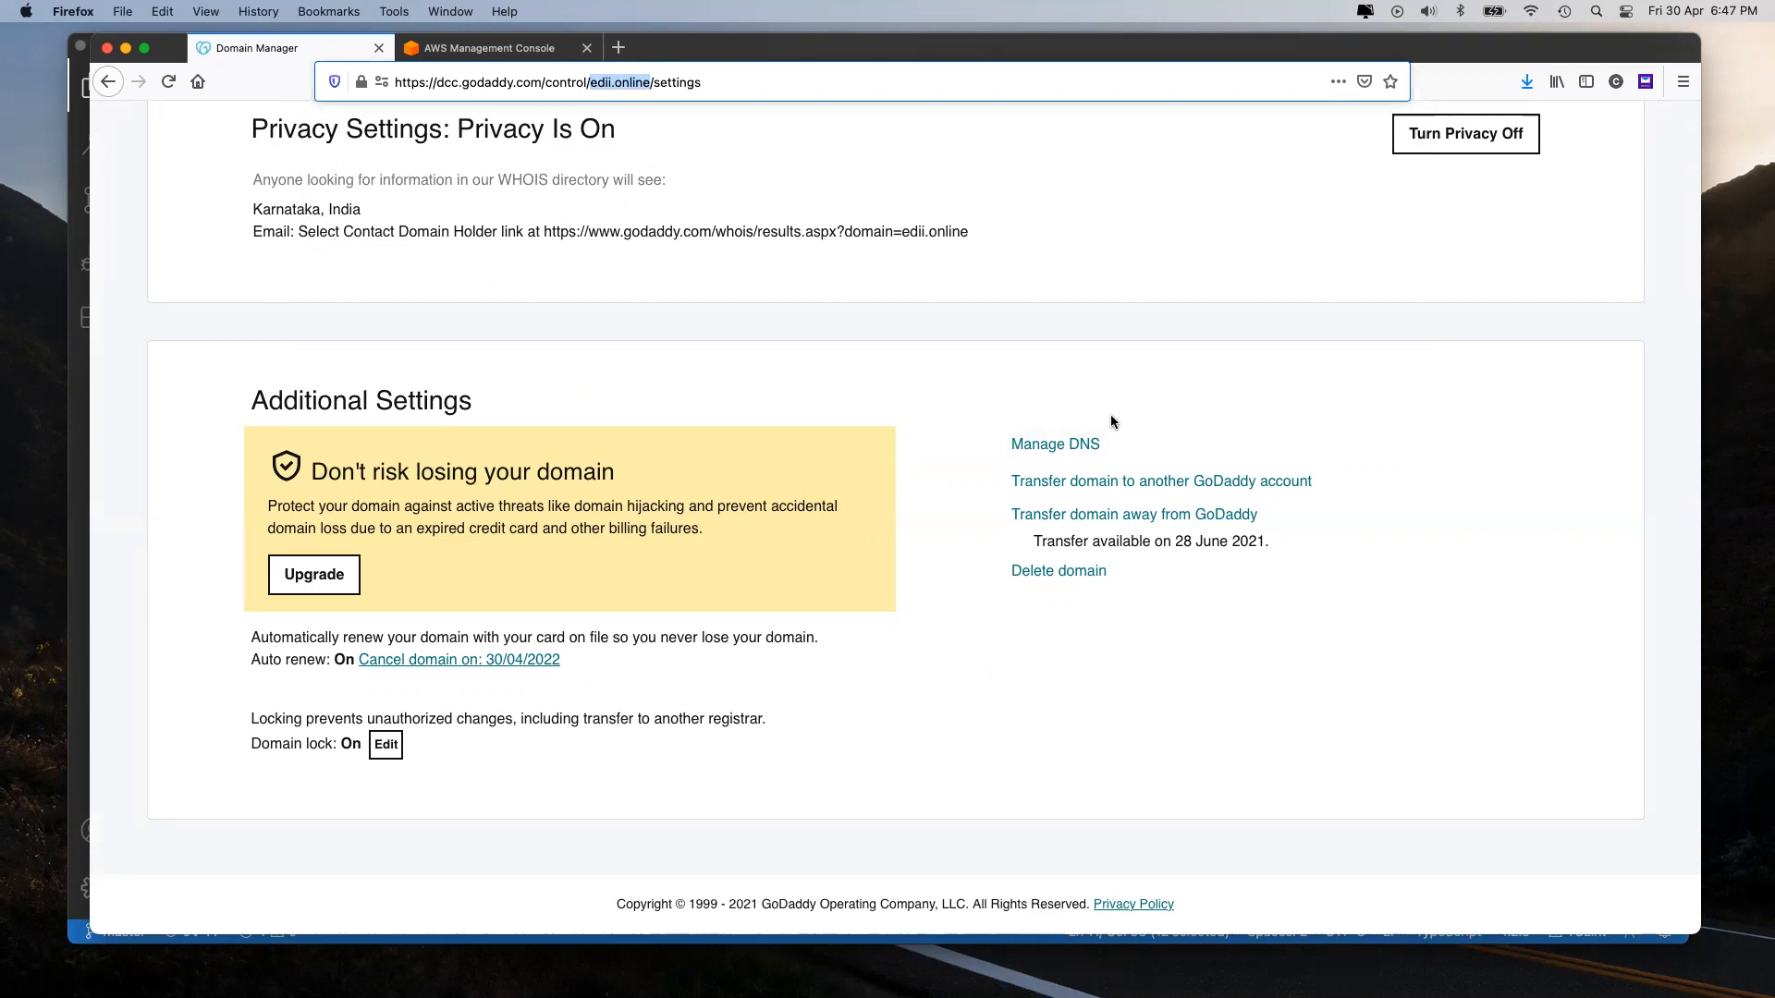
click(1059, 450)
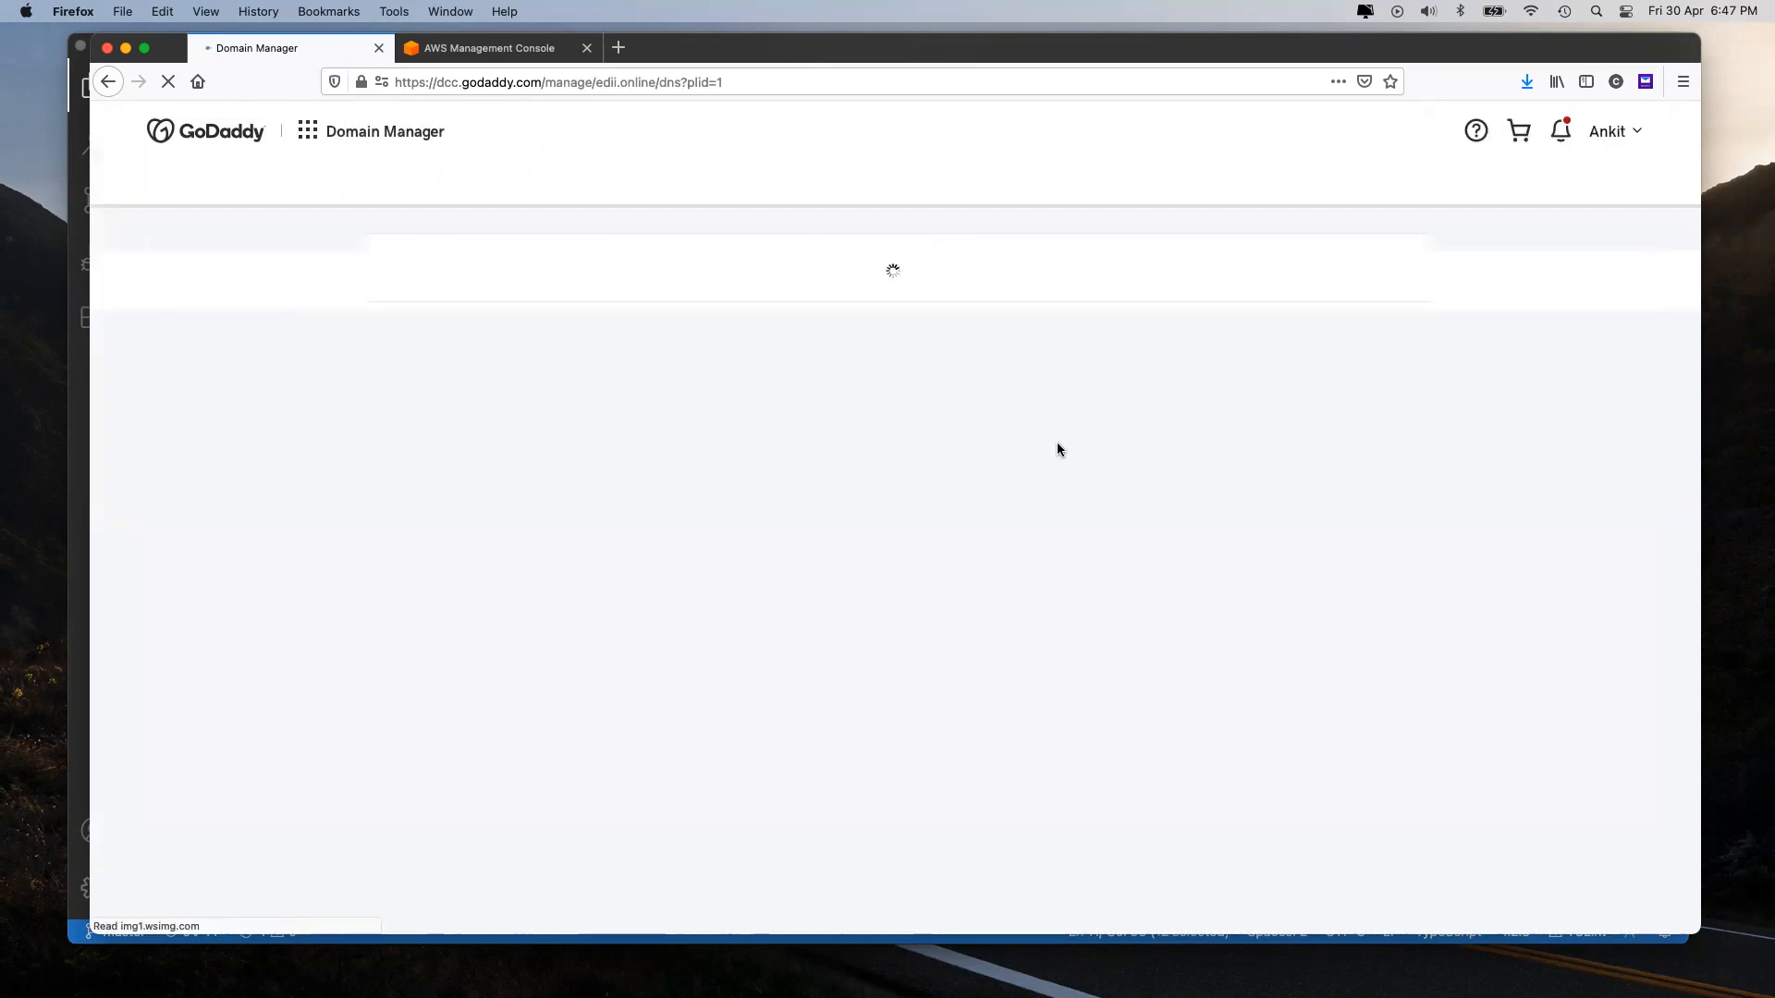
Step: Switch to the AWS Management Console and search its services for "acm"
click(473, 49)
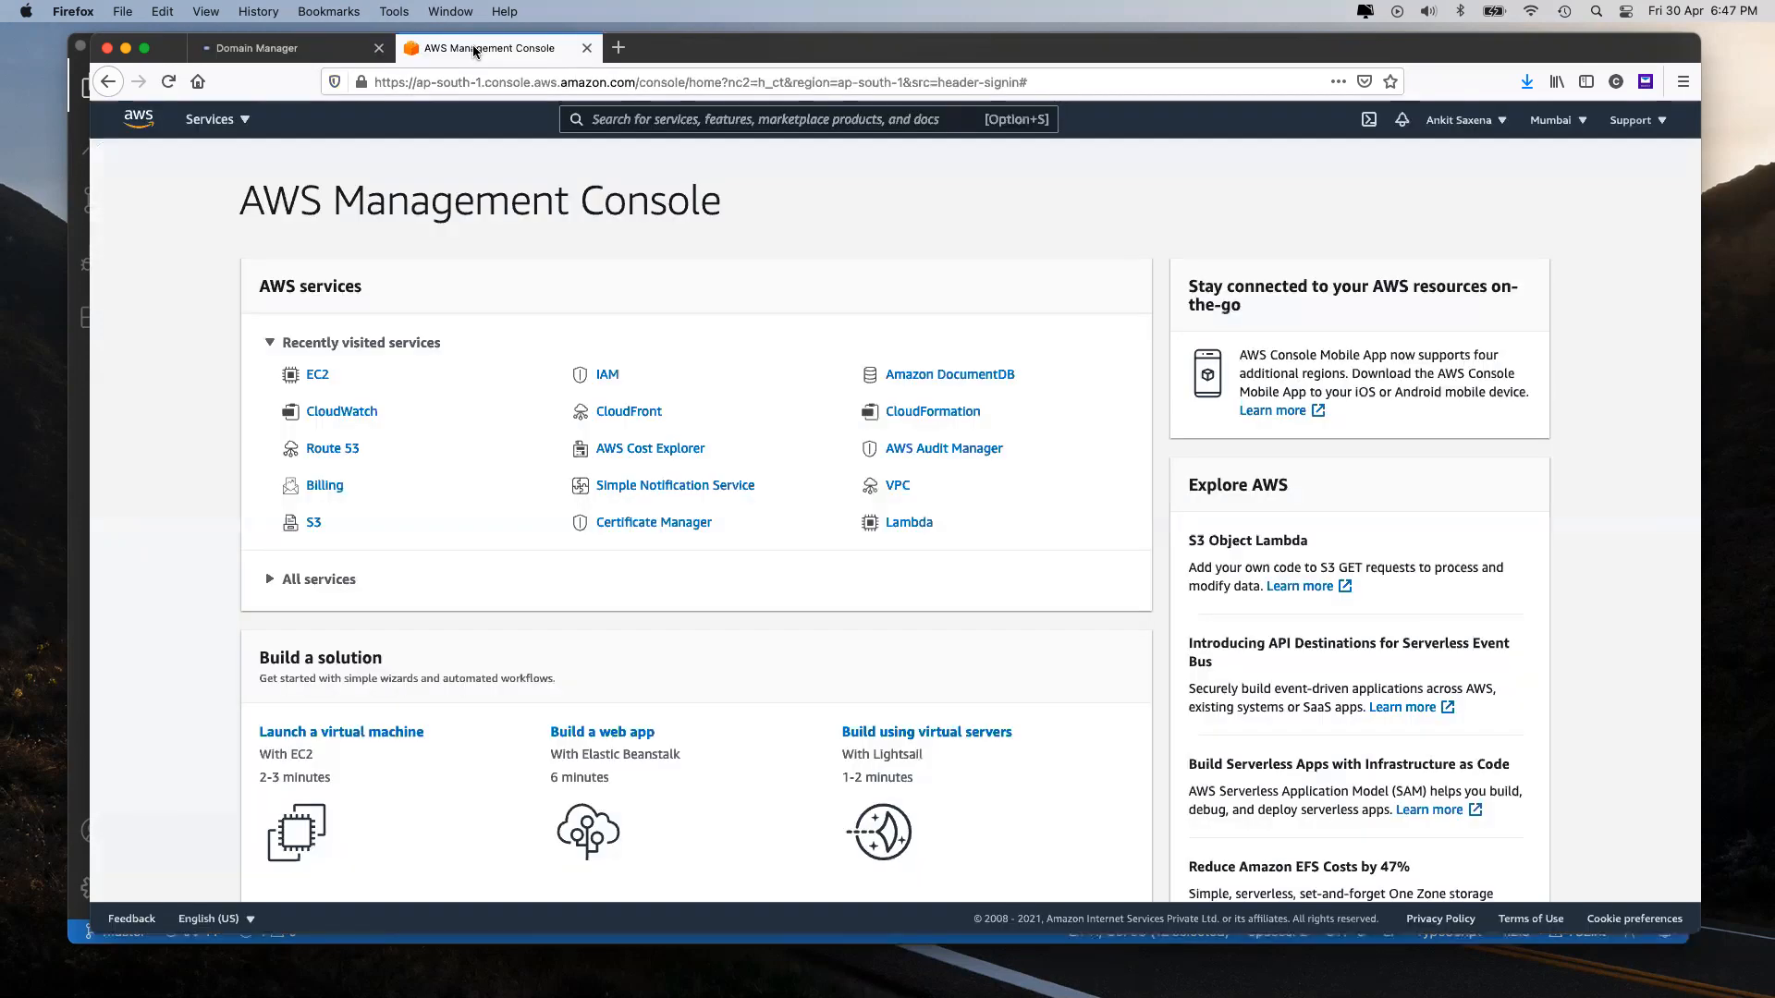
click(663, 123)
text(acm)
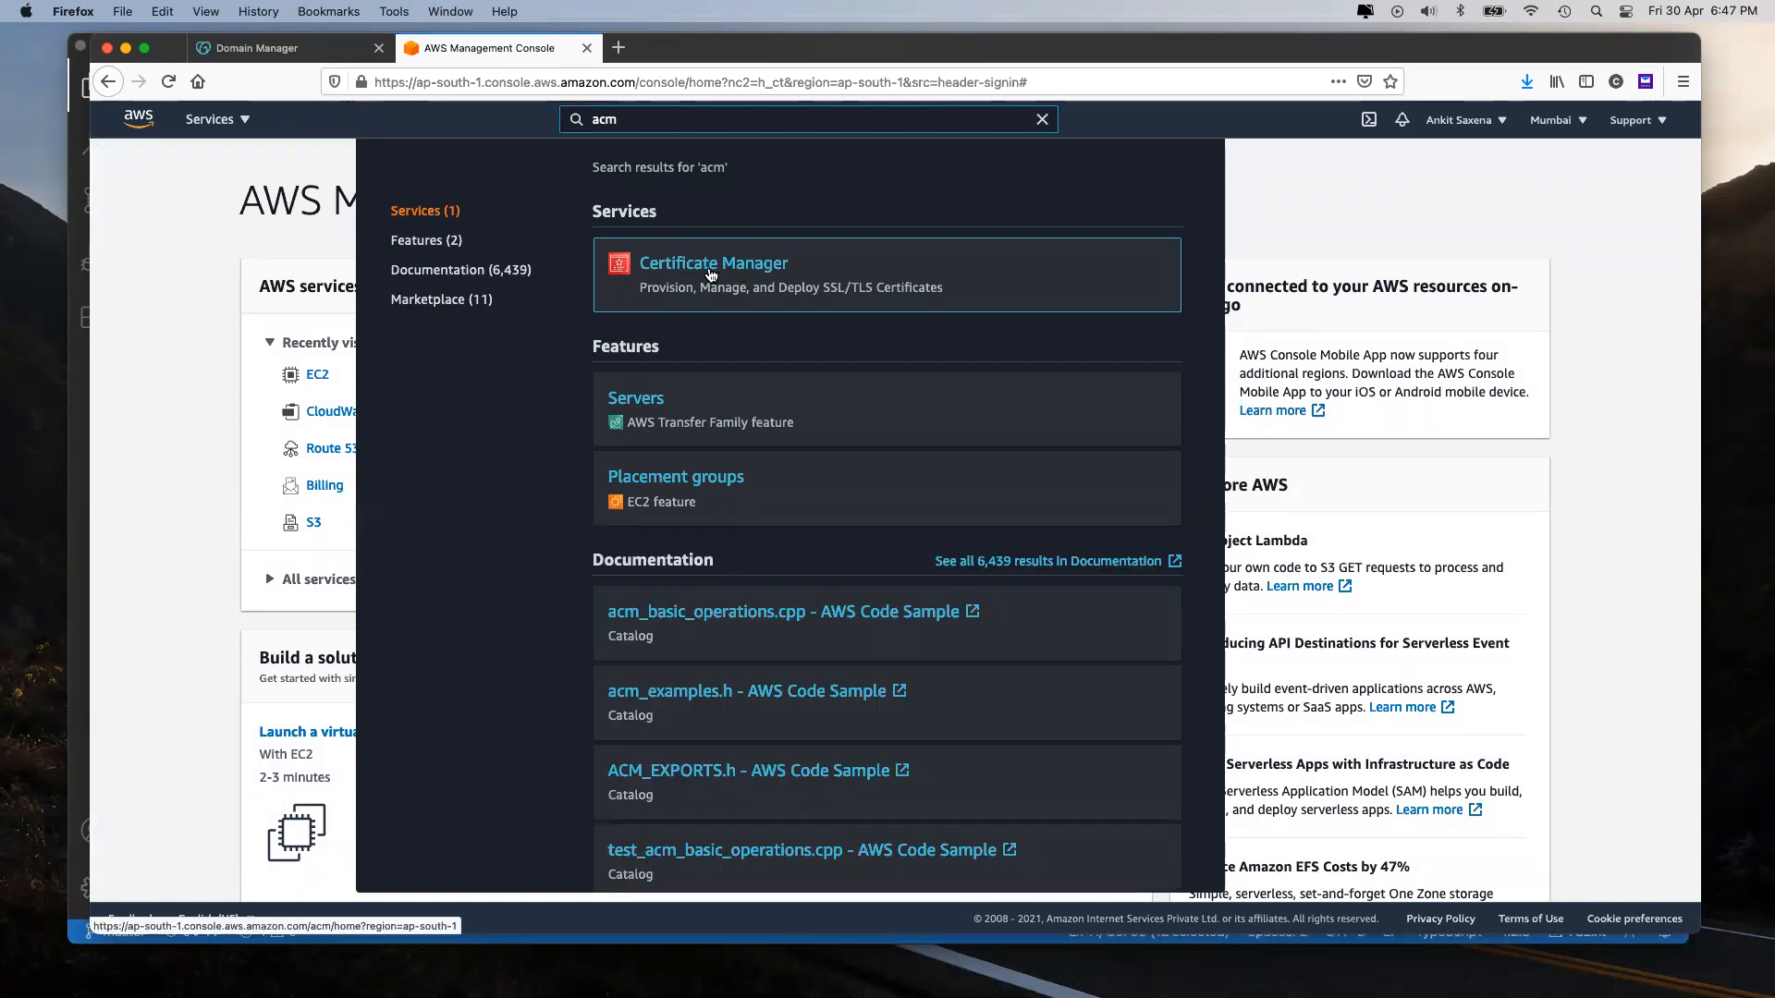
click(710, 274)
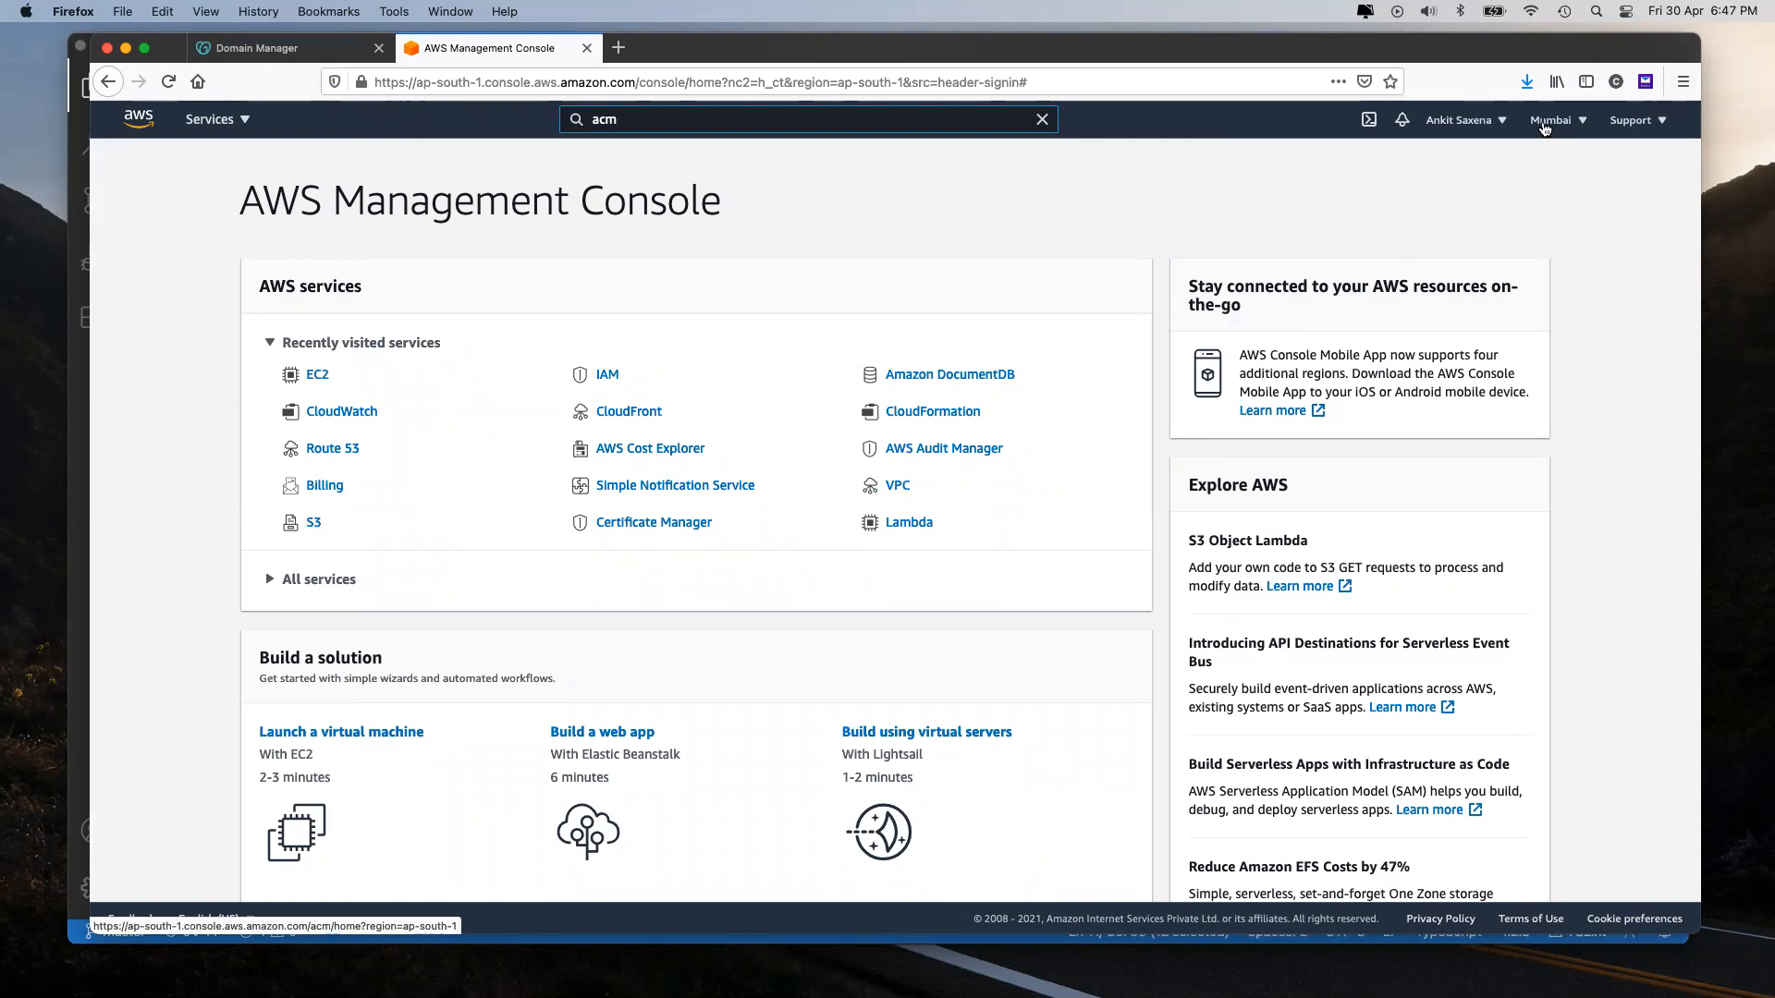
Step: Review the AWS regions offered for the console and close the list without switching region
click(1546, 125)
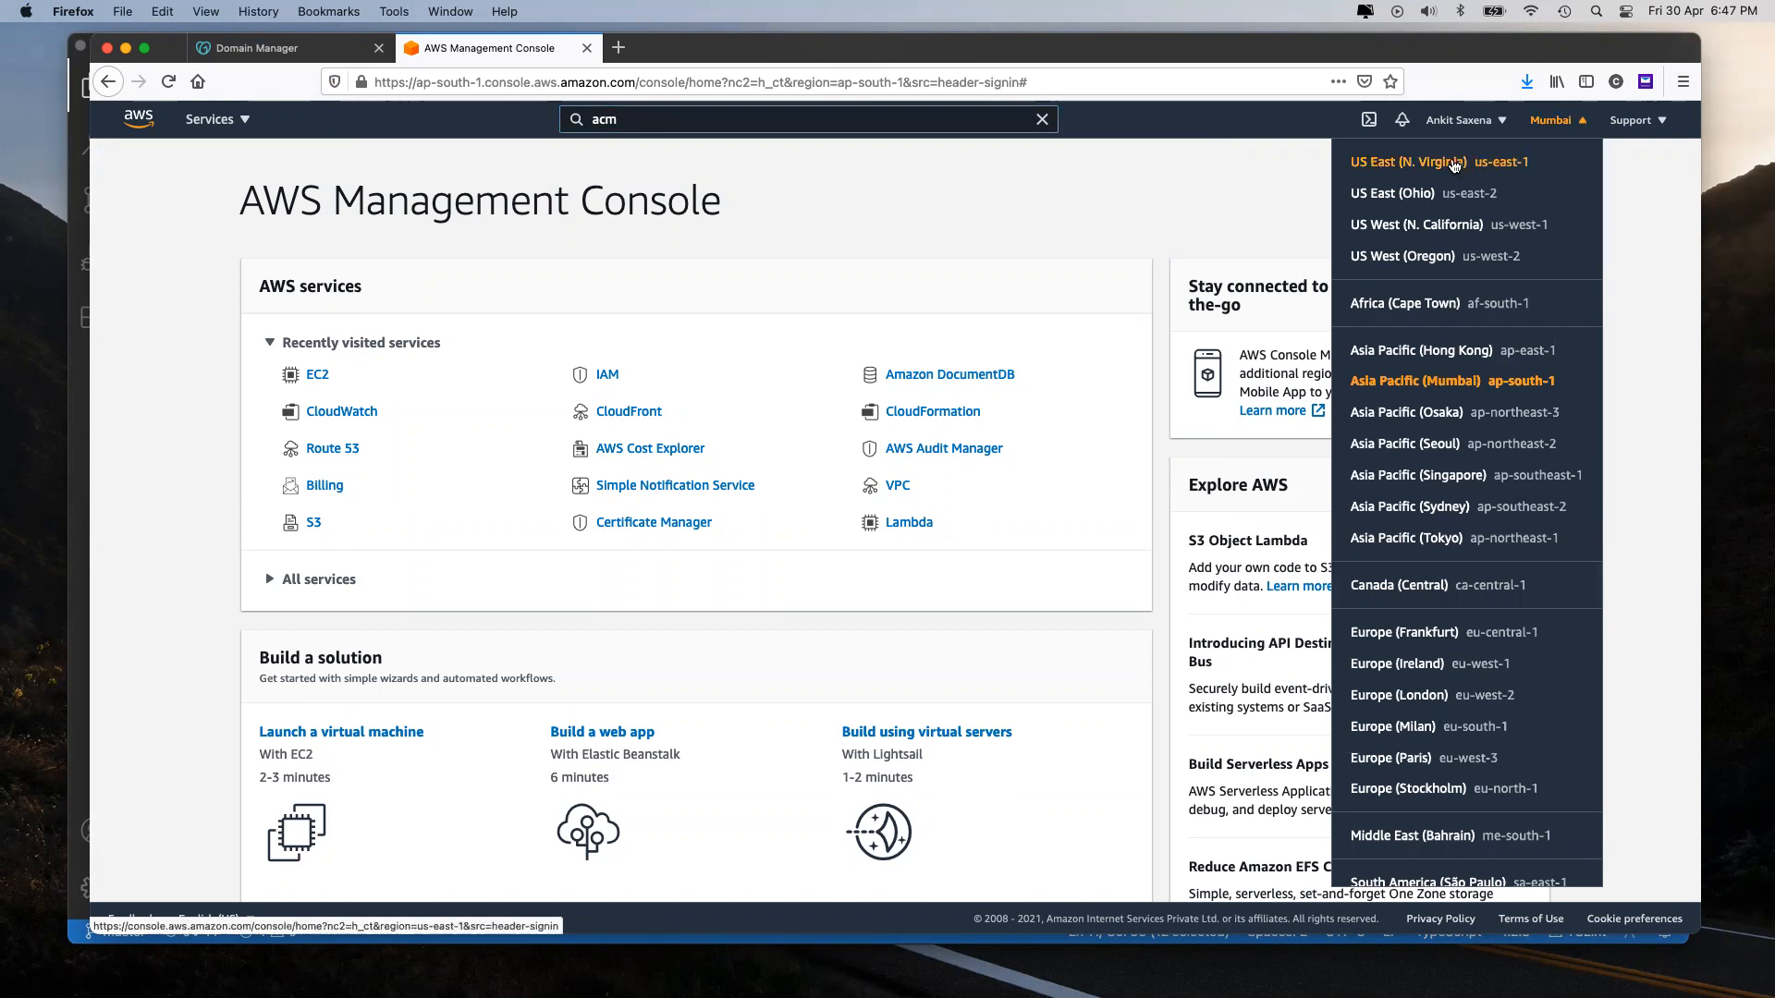
click(865, 176)
triple_click(631, 209)
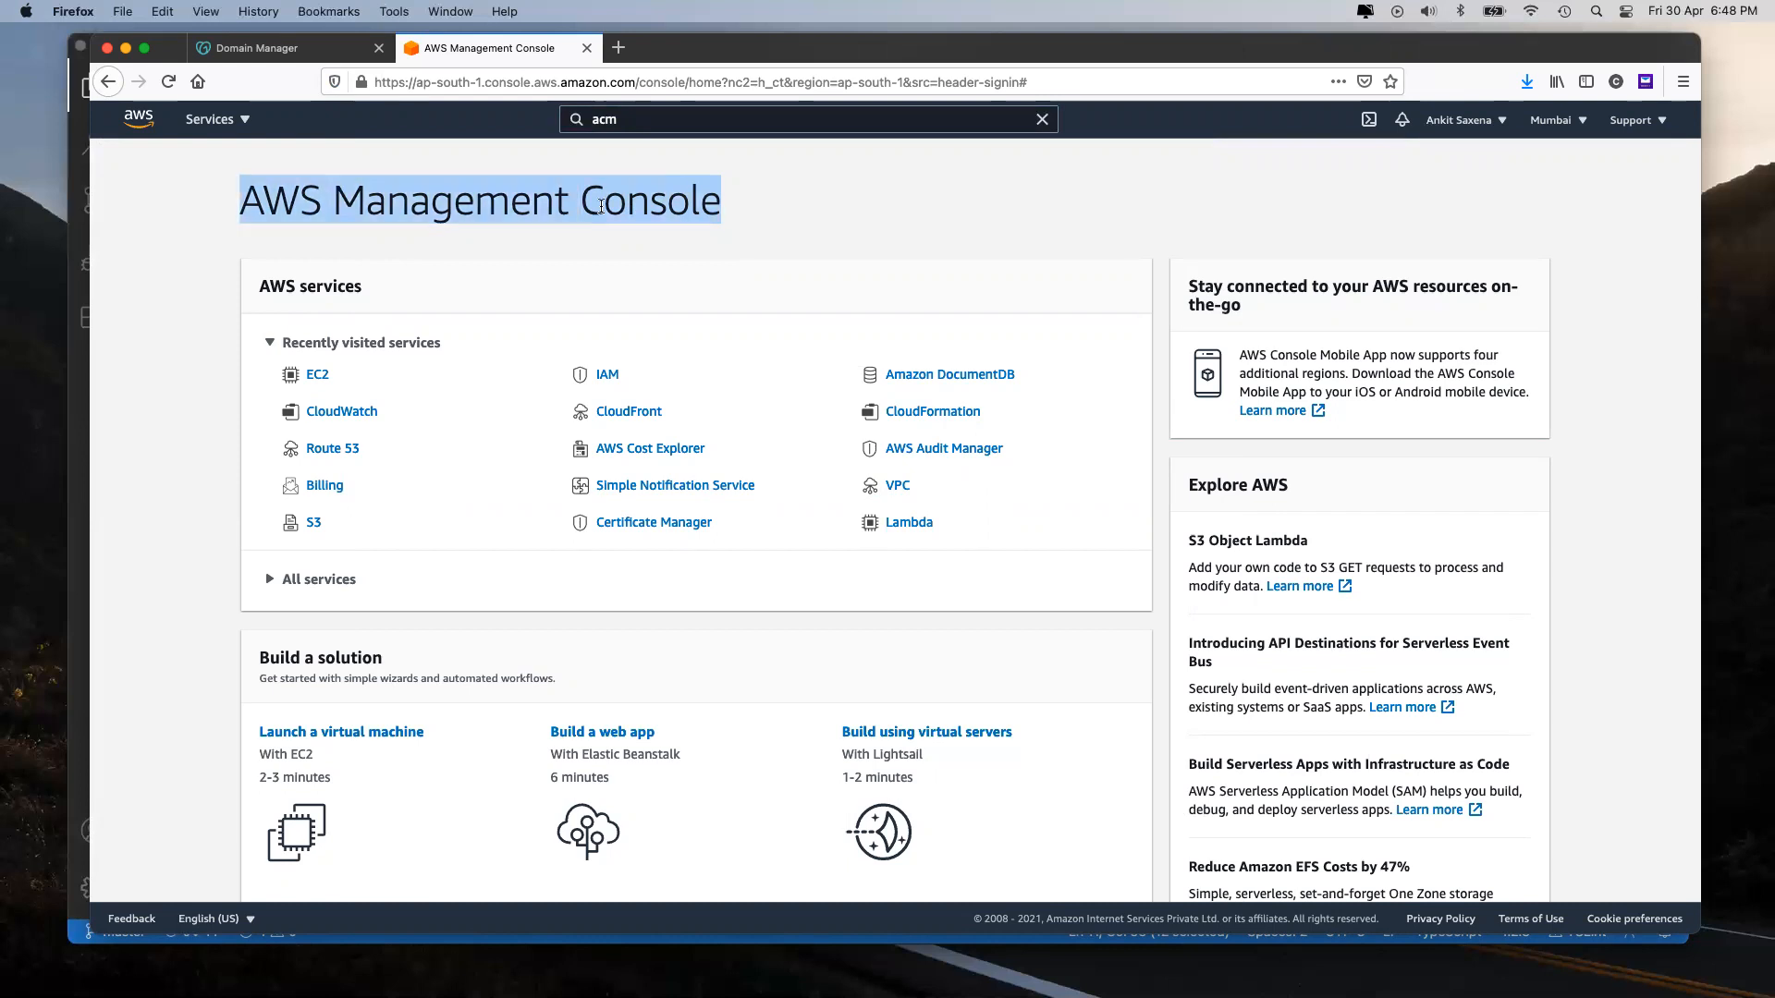
click(645, 199)
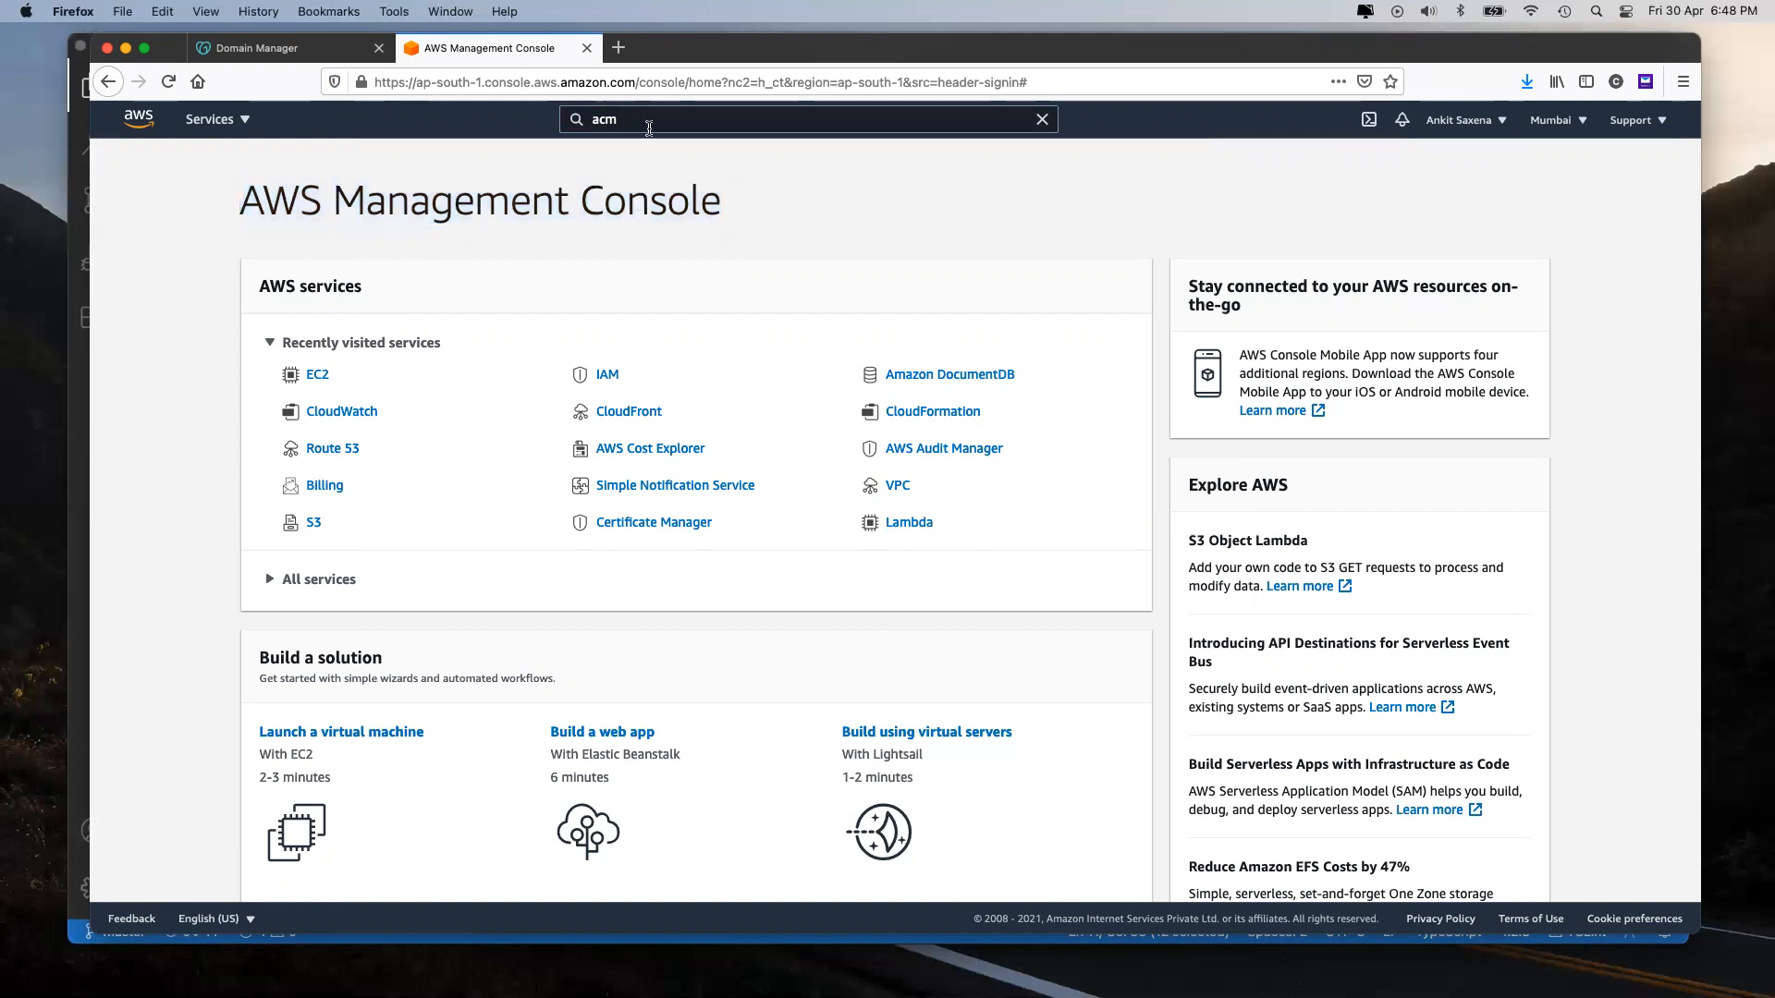
Step: Open Certificate Manager from the acm search results and start a new certificate request
click(649, 128)
click(673, 263)
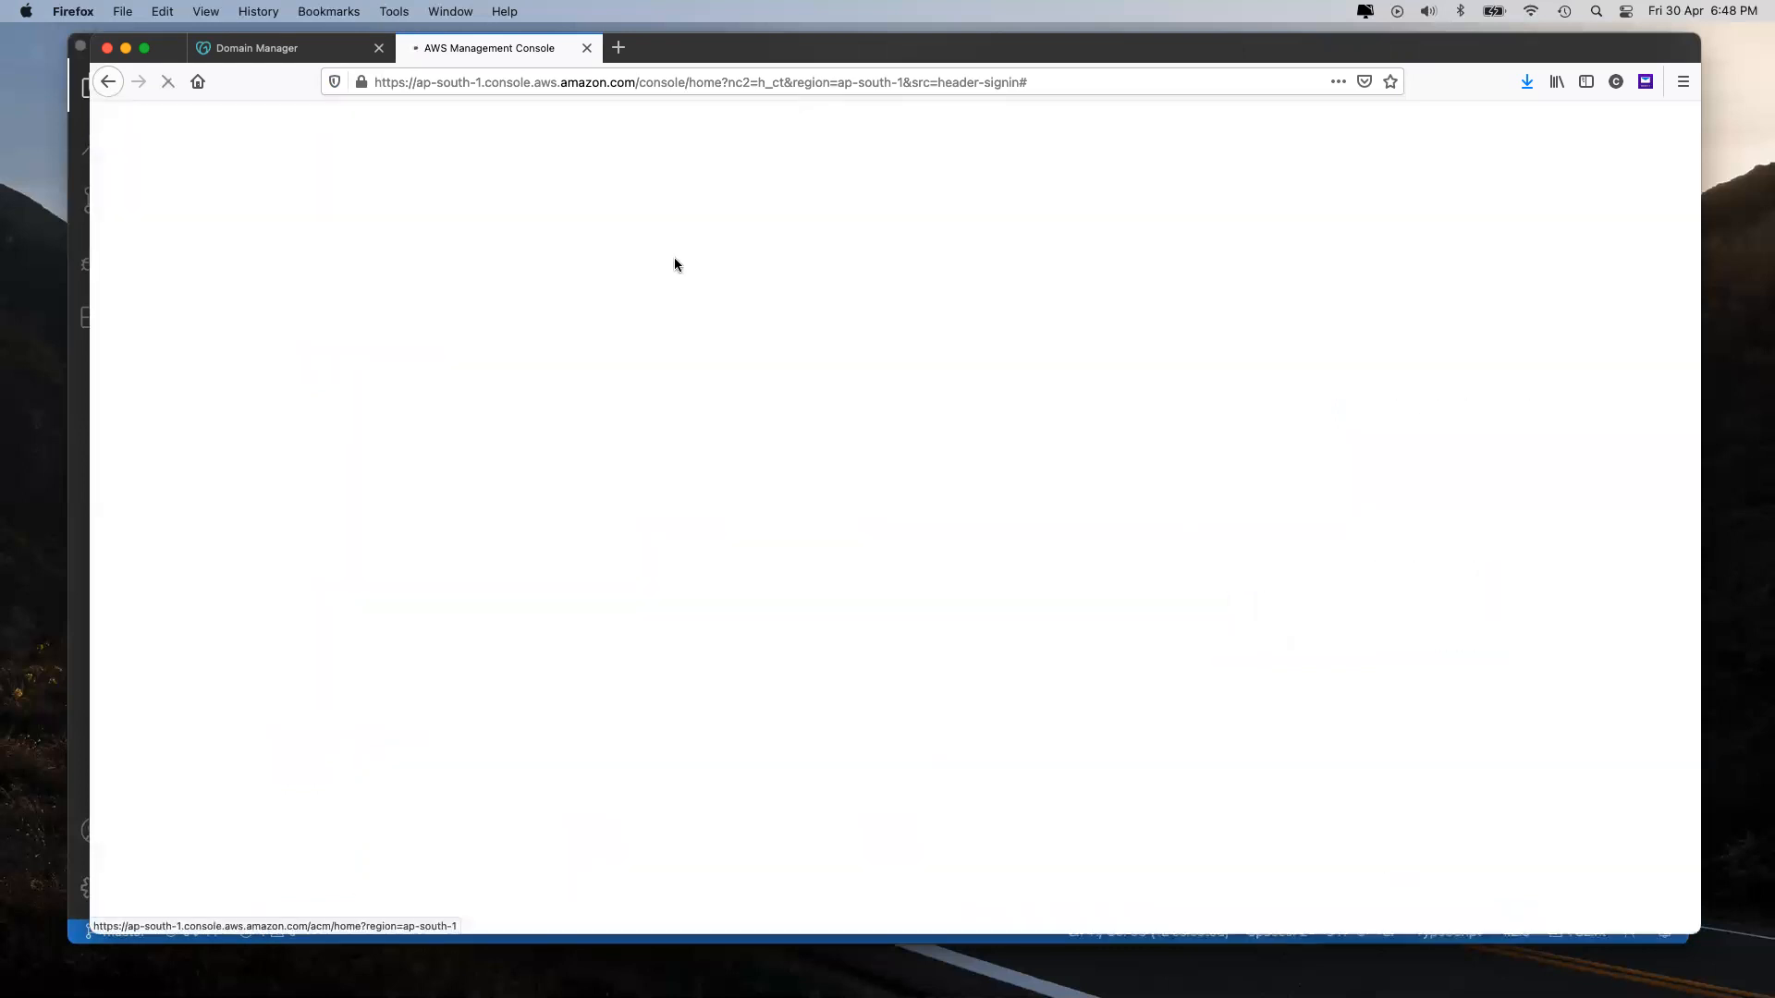
double_click(650, 83)
drag(753, 82, 812, 83)
click(774, 747)
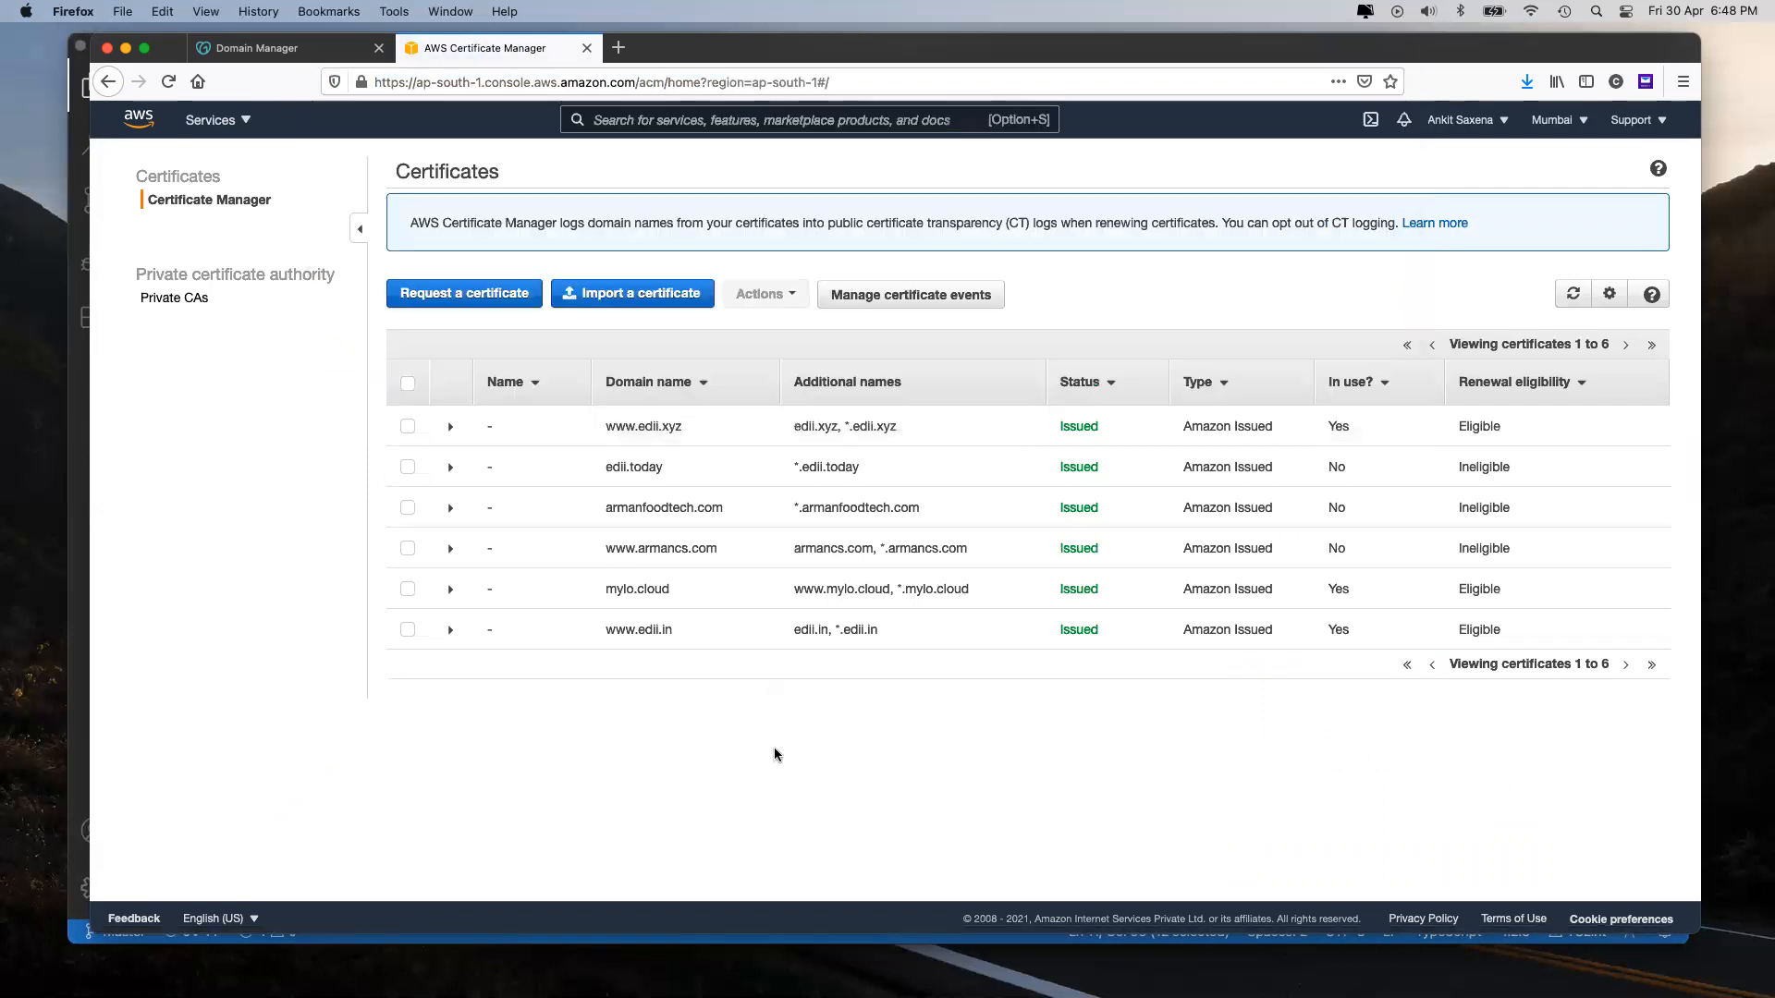
click(475, 295)
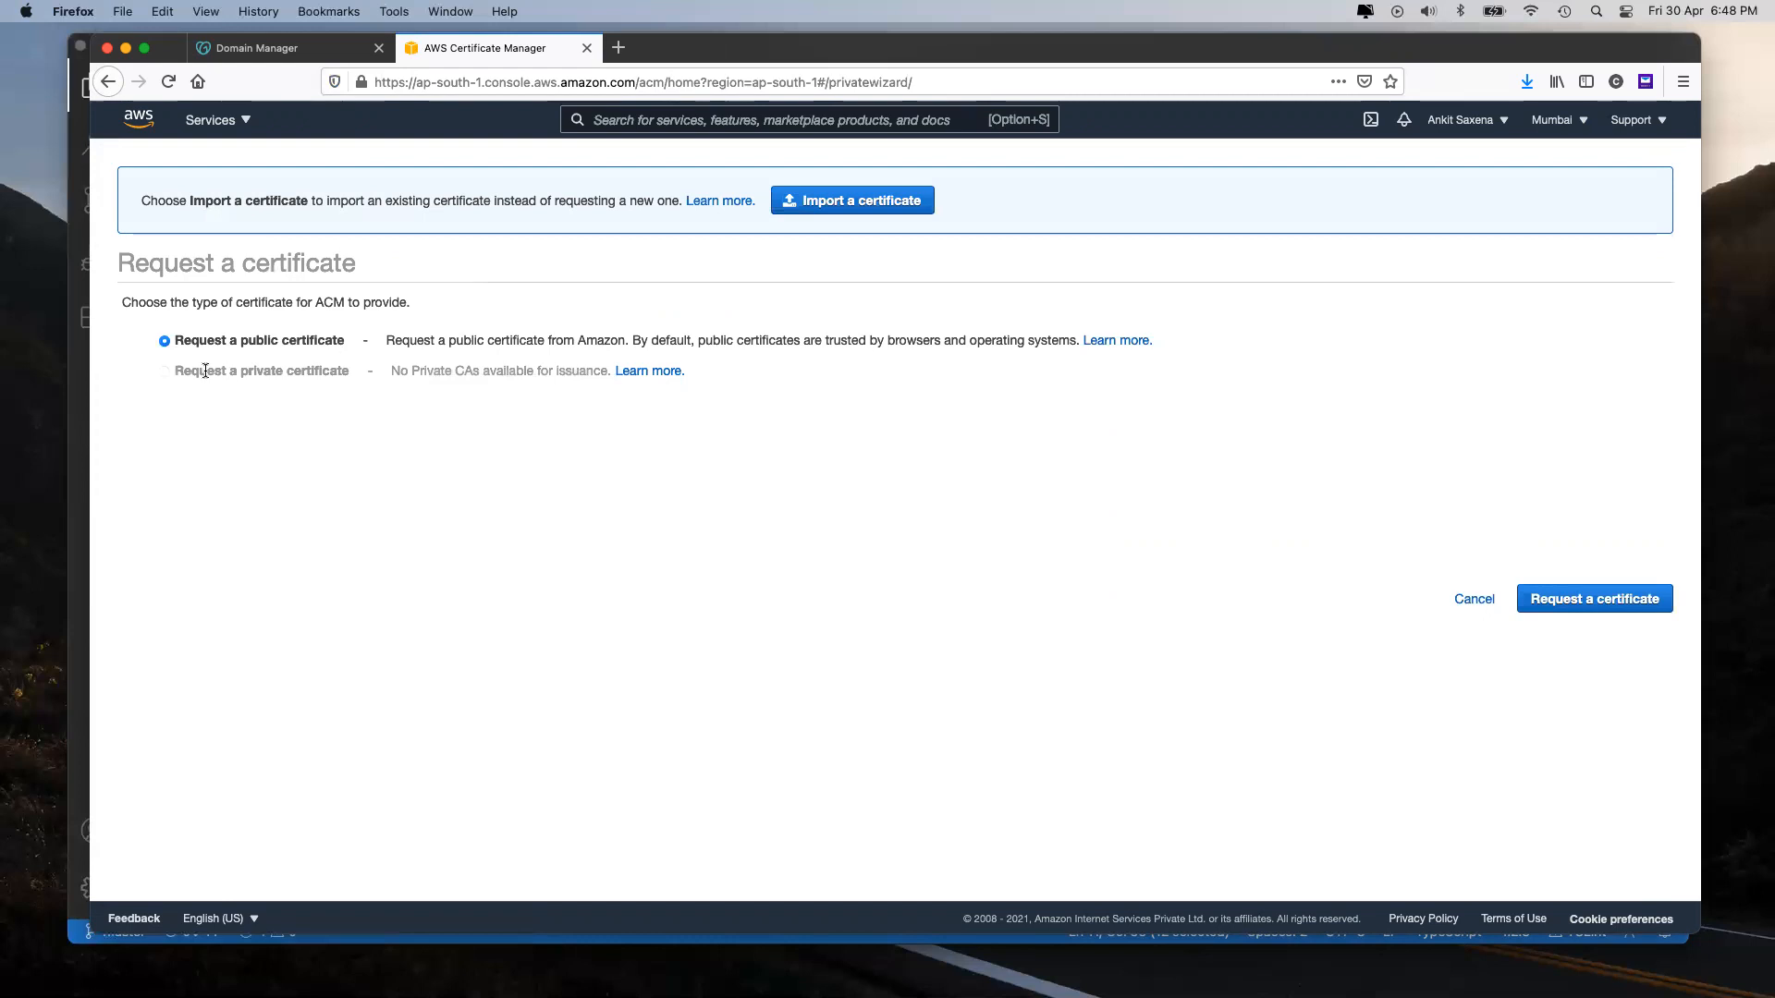
drag(173, 341, 366, 341)
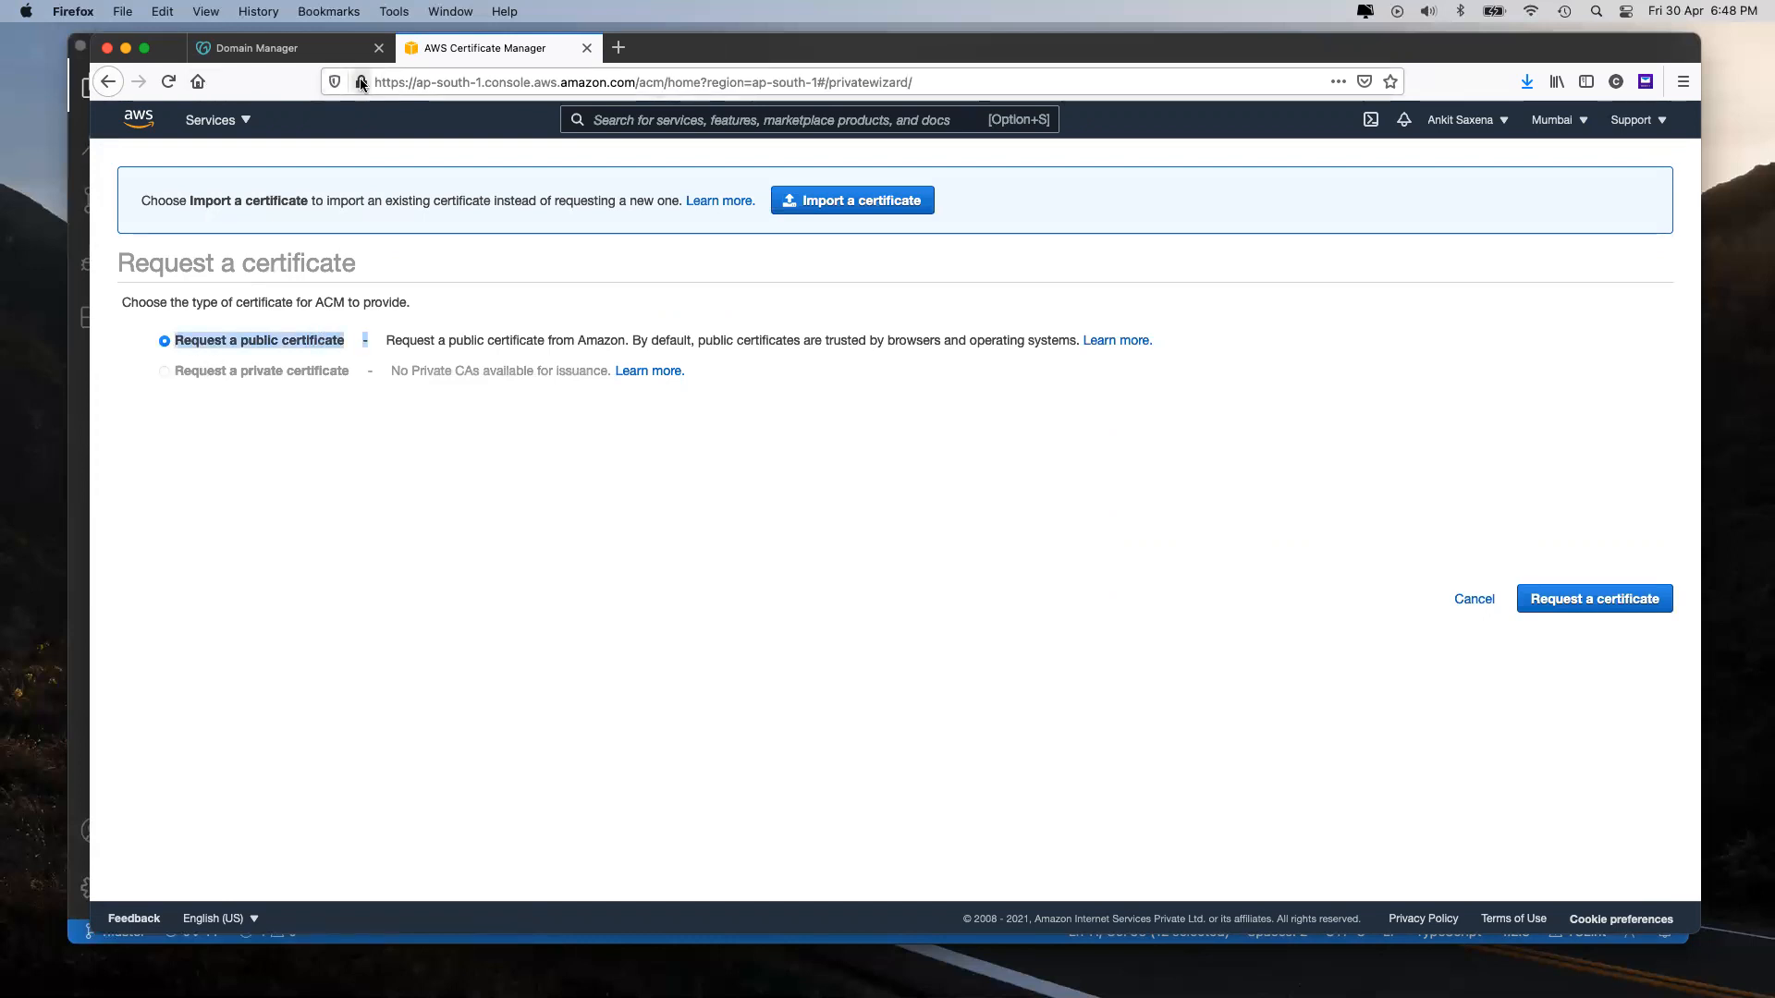
Step: Open the site certificate of the Certificate Manager page, read through its sections to the embedded SCTs, and close it
click(361, 83)
click(685, 174)
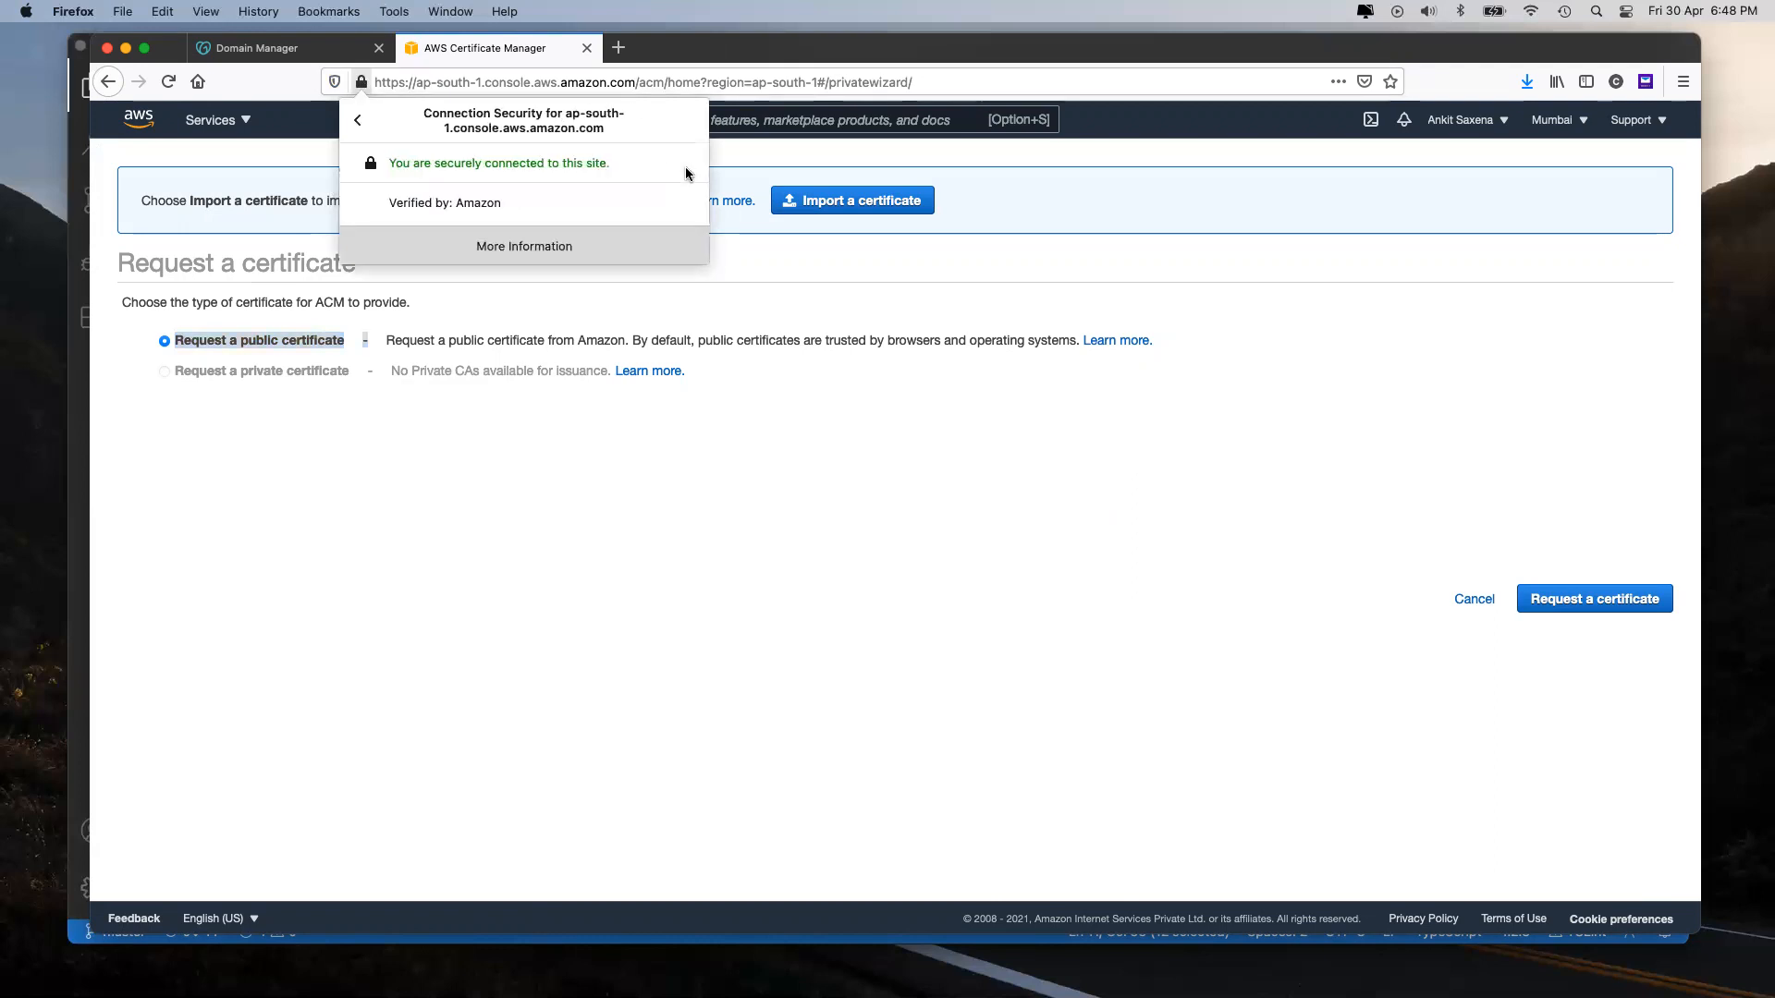
click(613, 237)
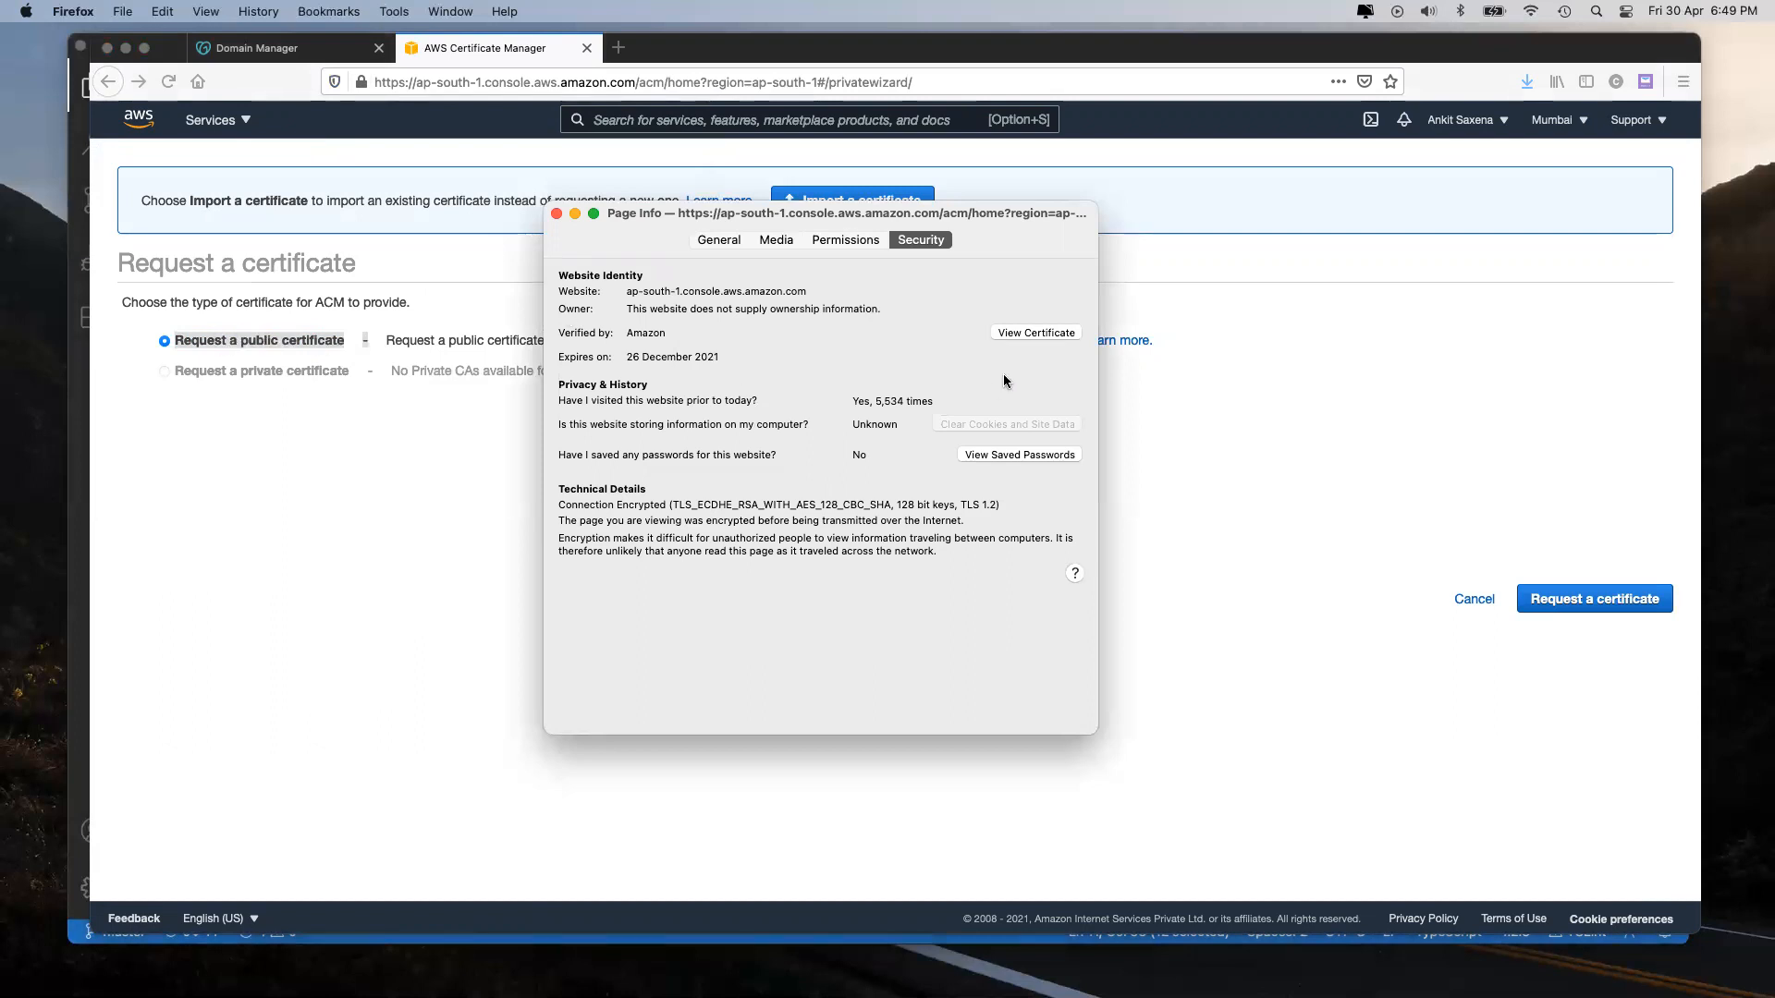
click(1032, 335)
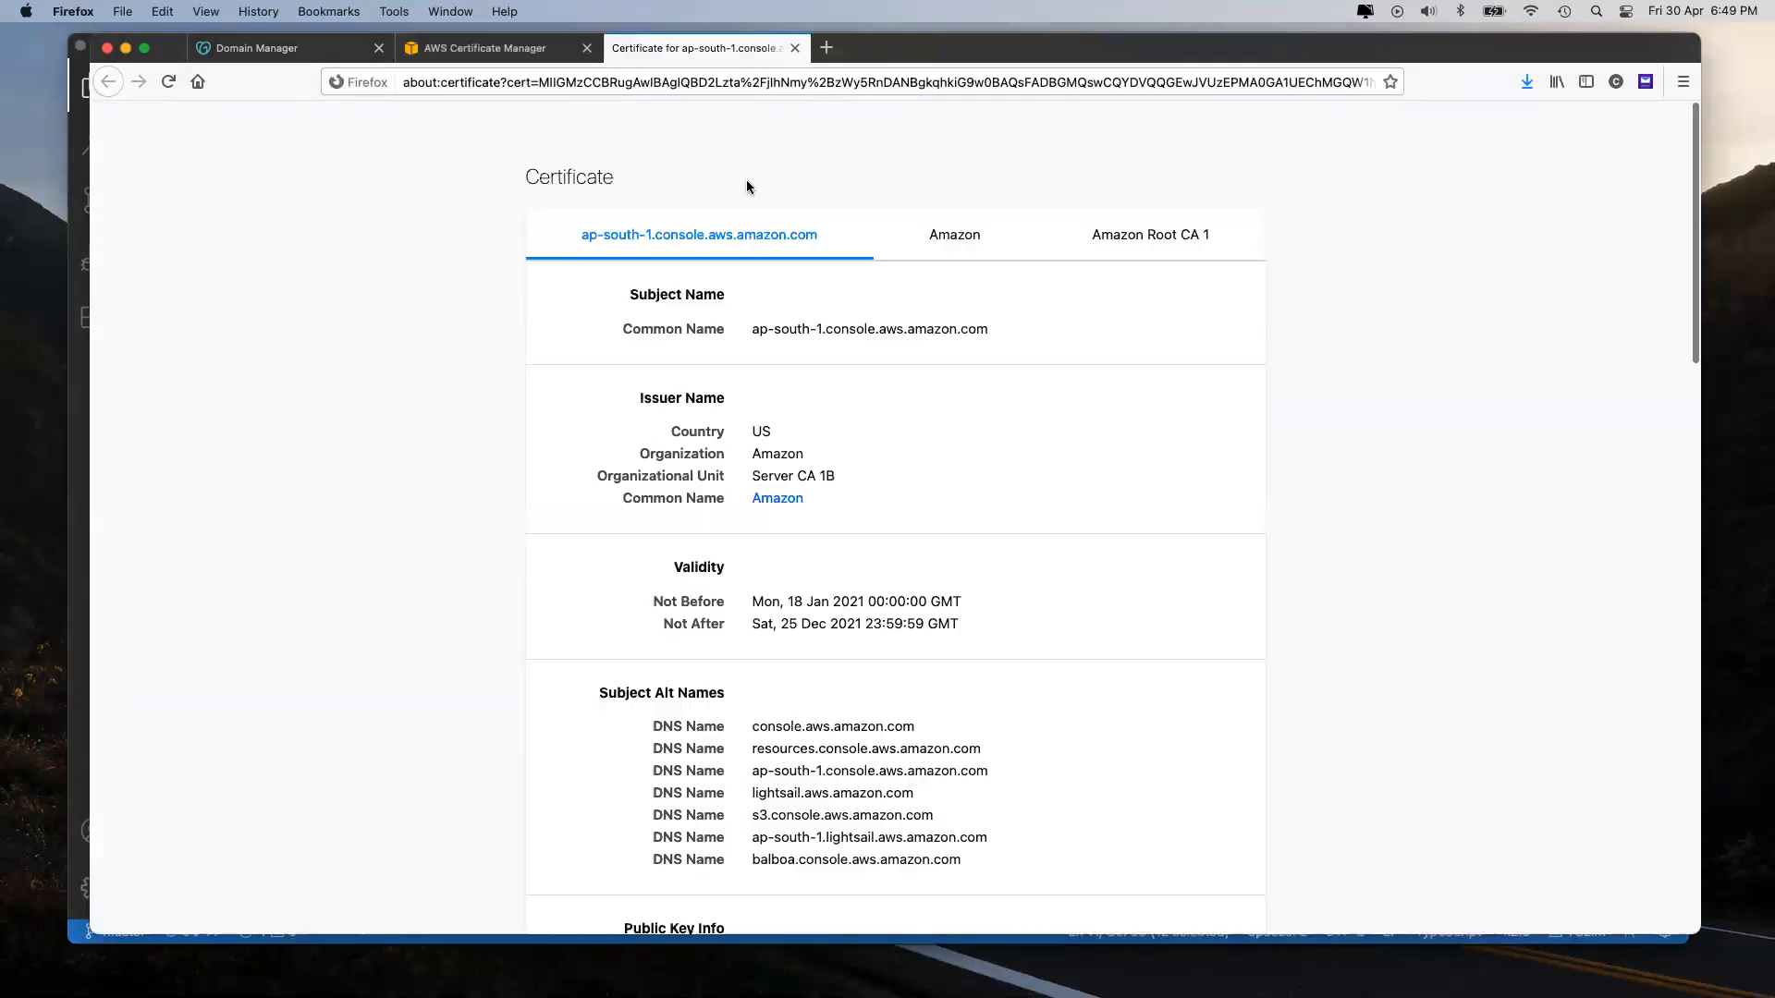
scroll(710, 572, down, 5)
scroll(710, 572, down, 8)
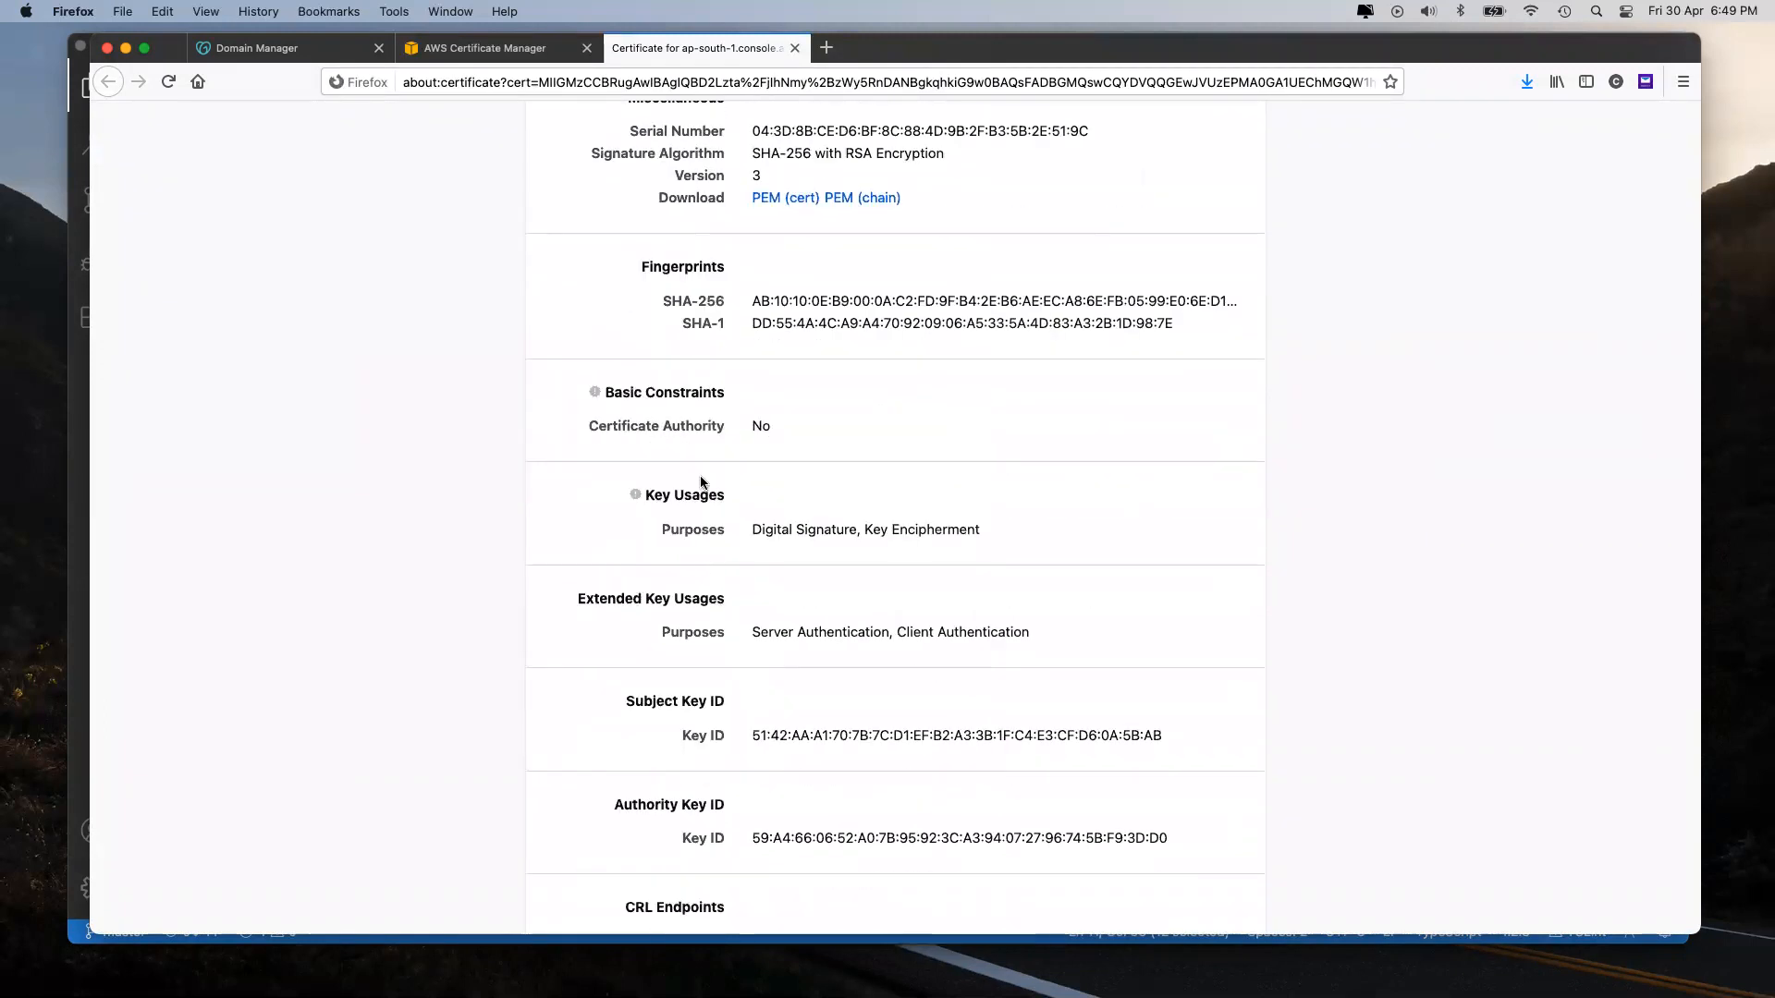
scroll(701, 432, down, 6)
scroll(700, 440, down, 3)
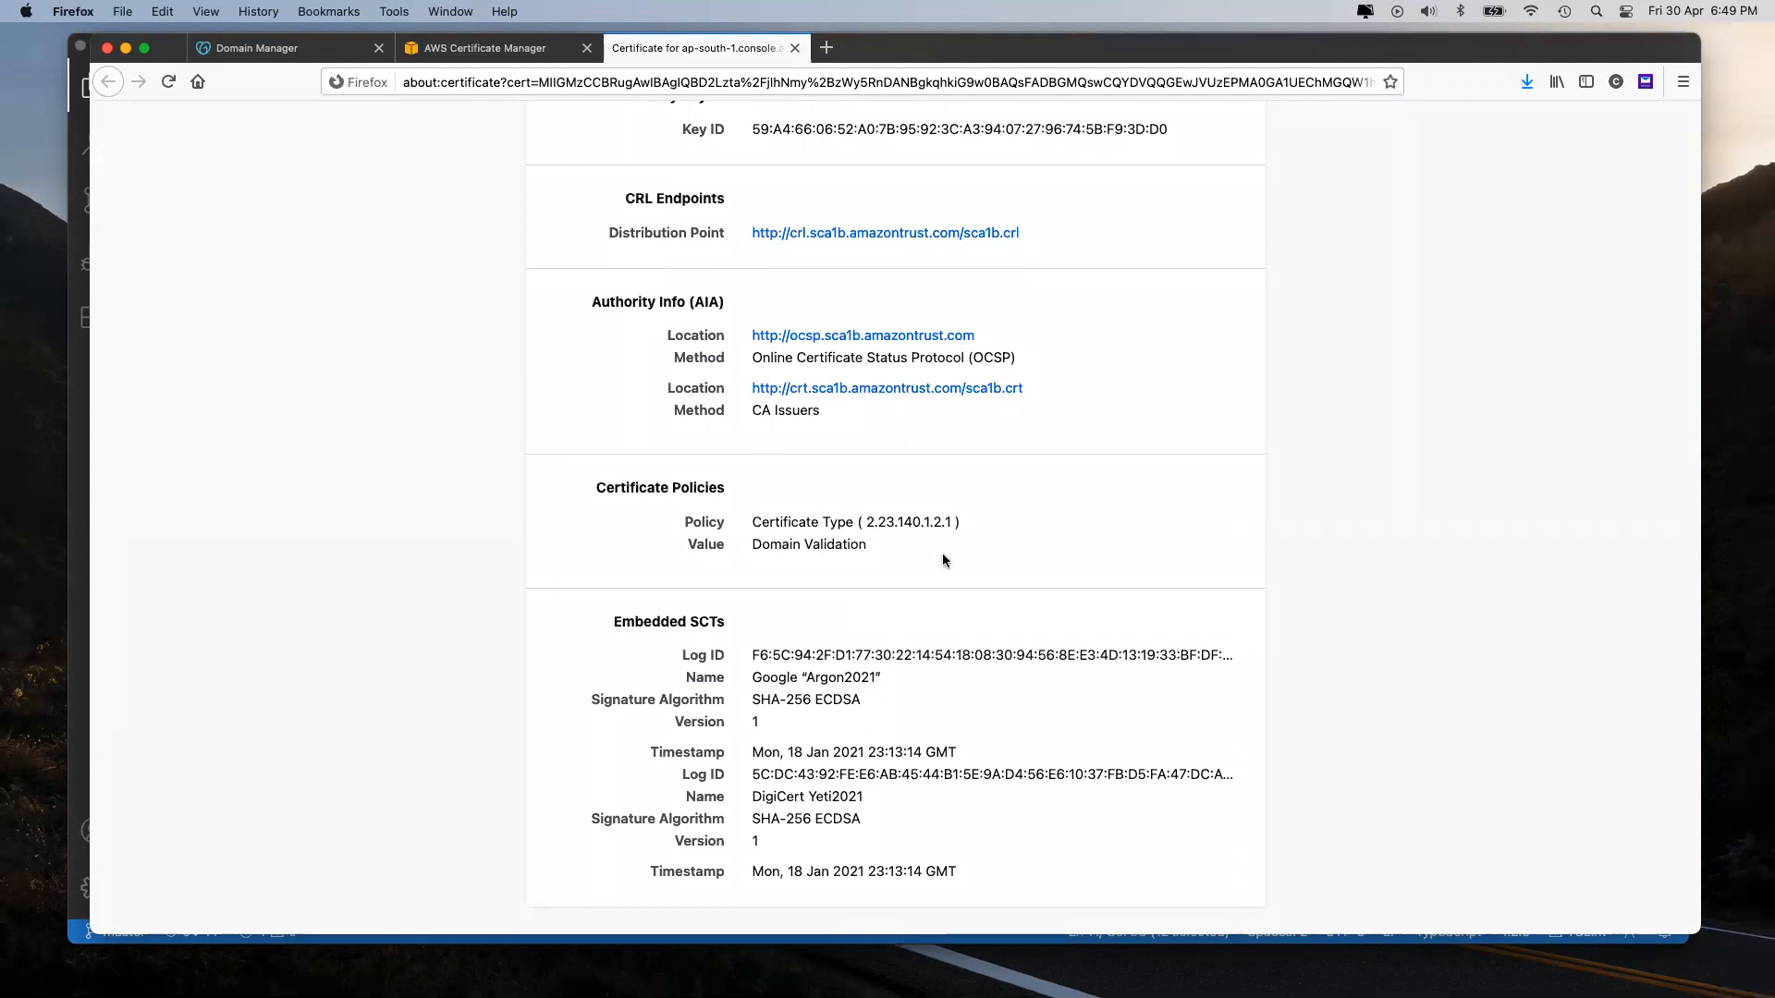
scroll(969, 549, up, 18)
scroll(969, 549, up, 5)
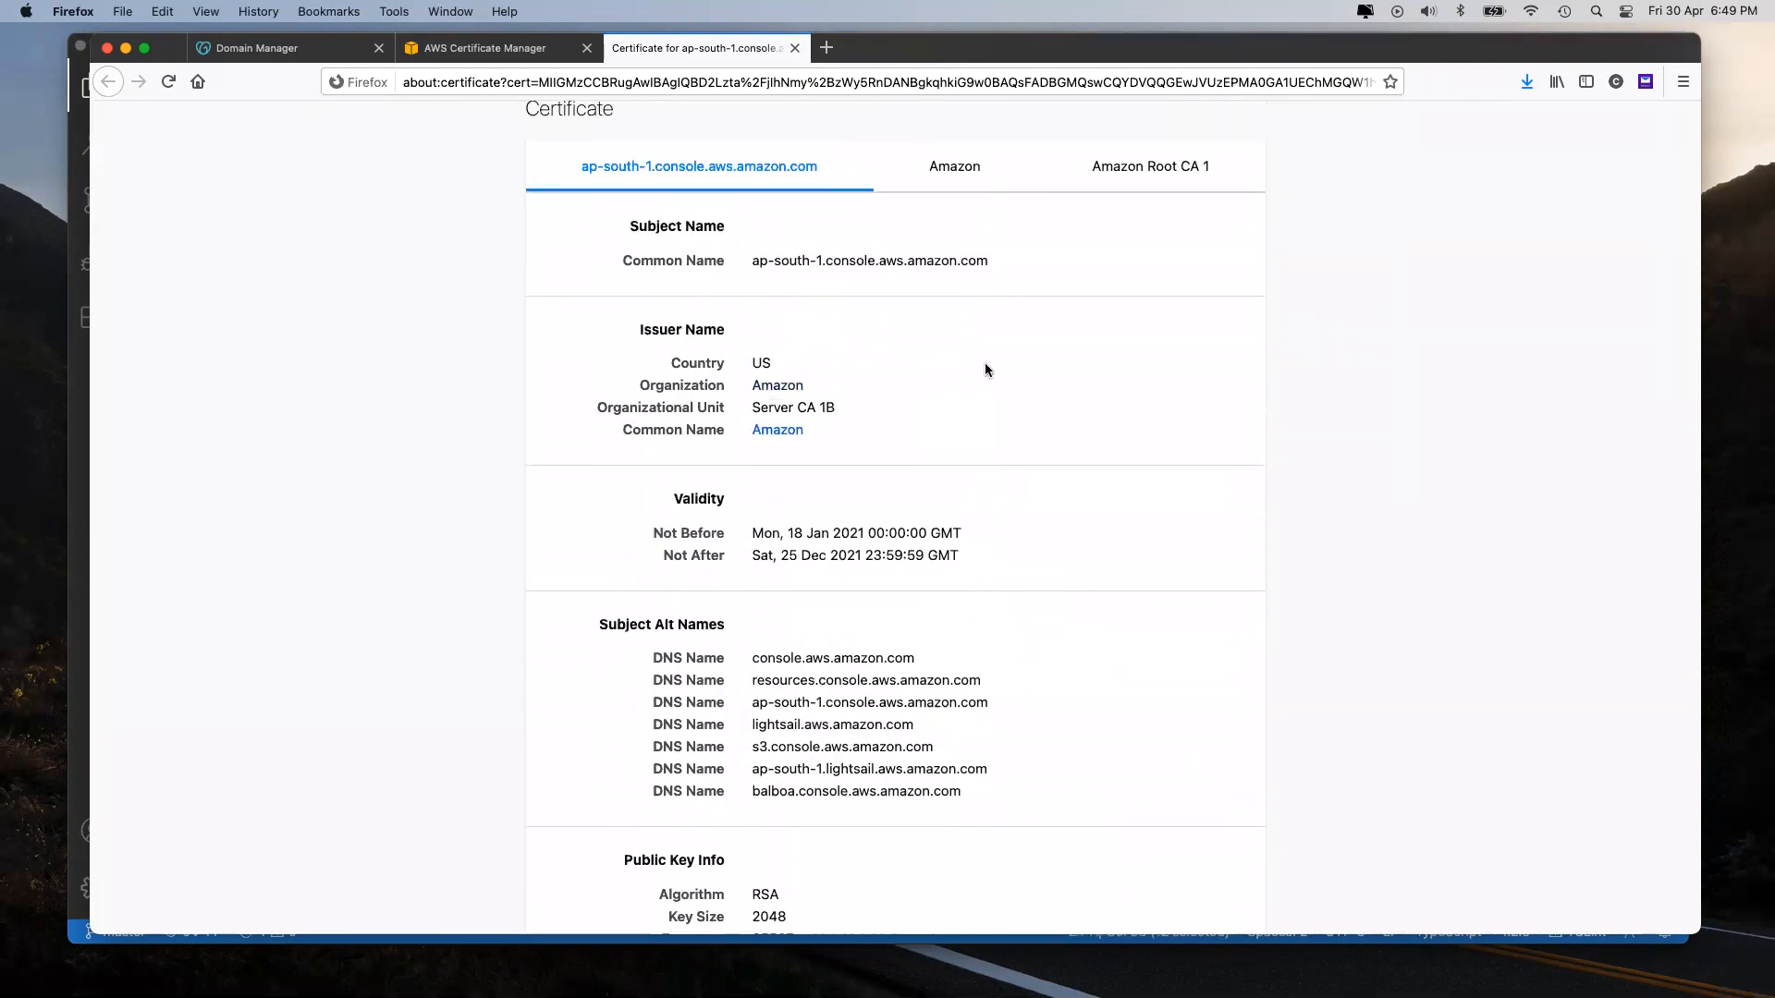
scroll(985, 368, up, 1)
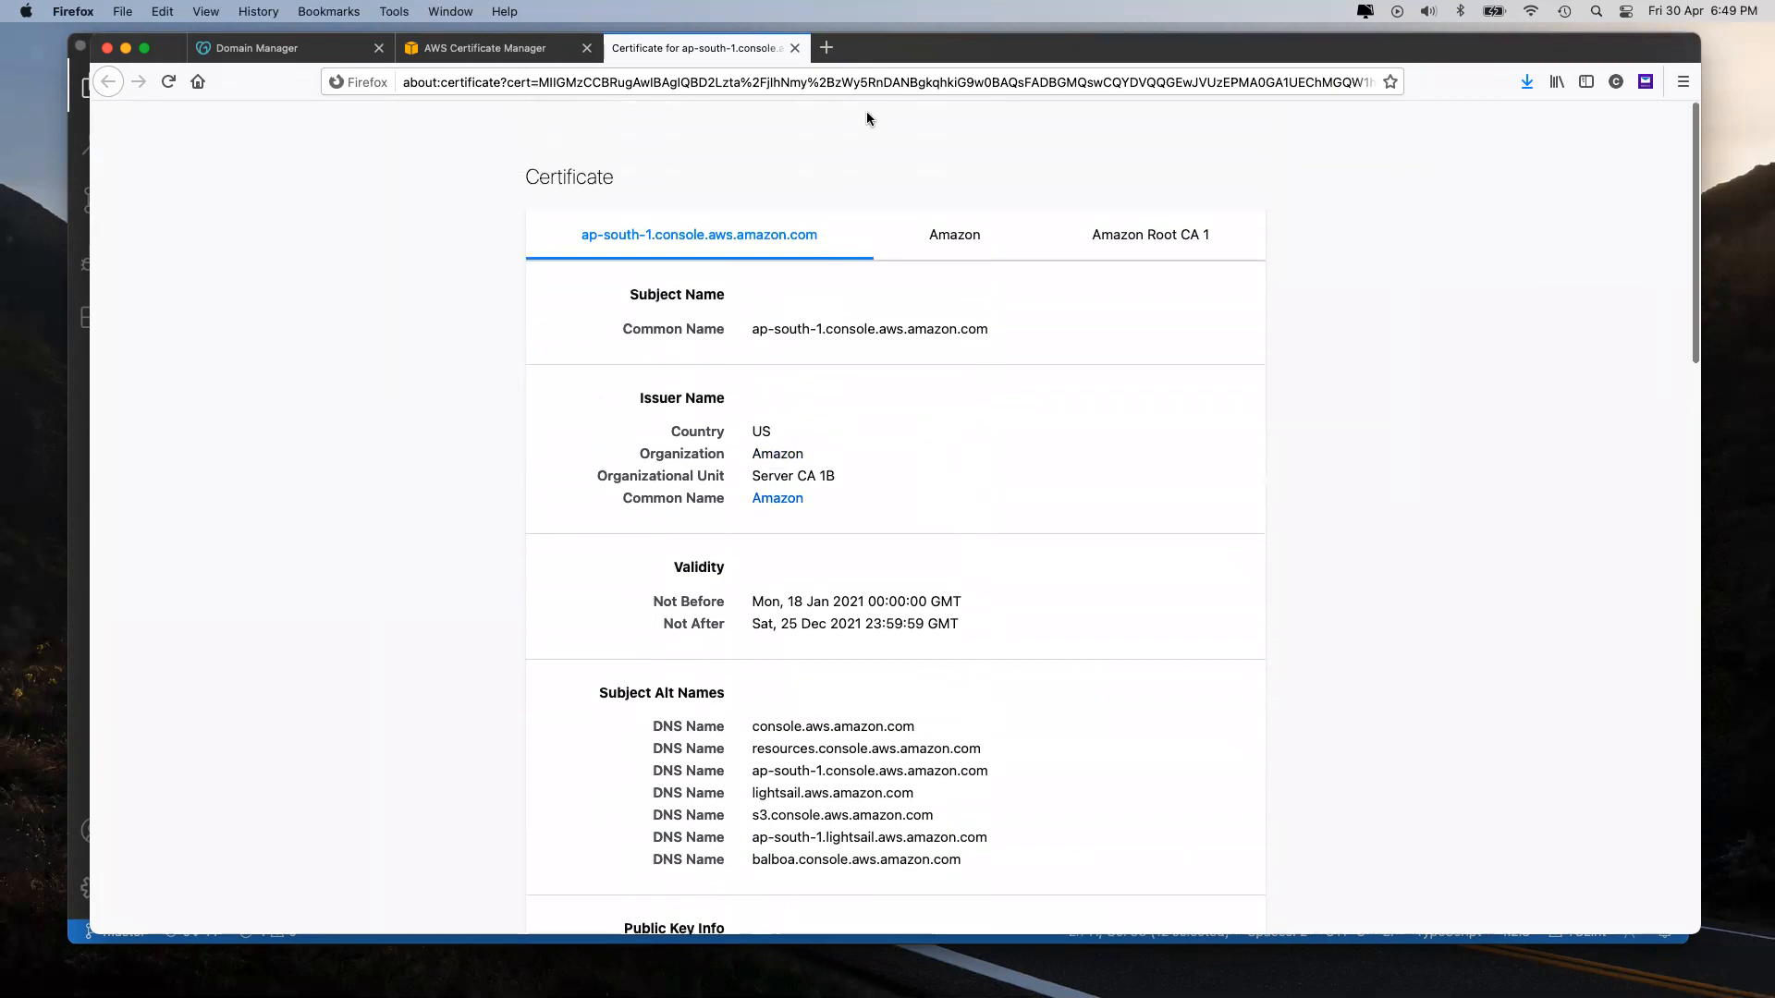
click(794, 49)
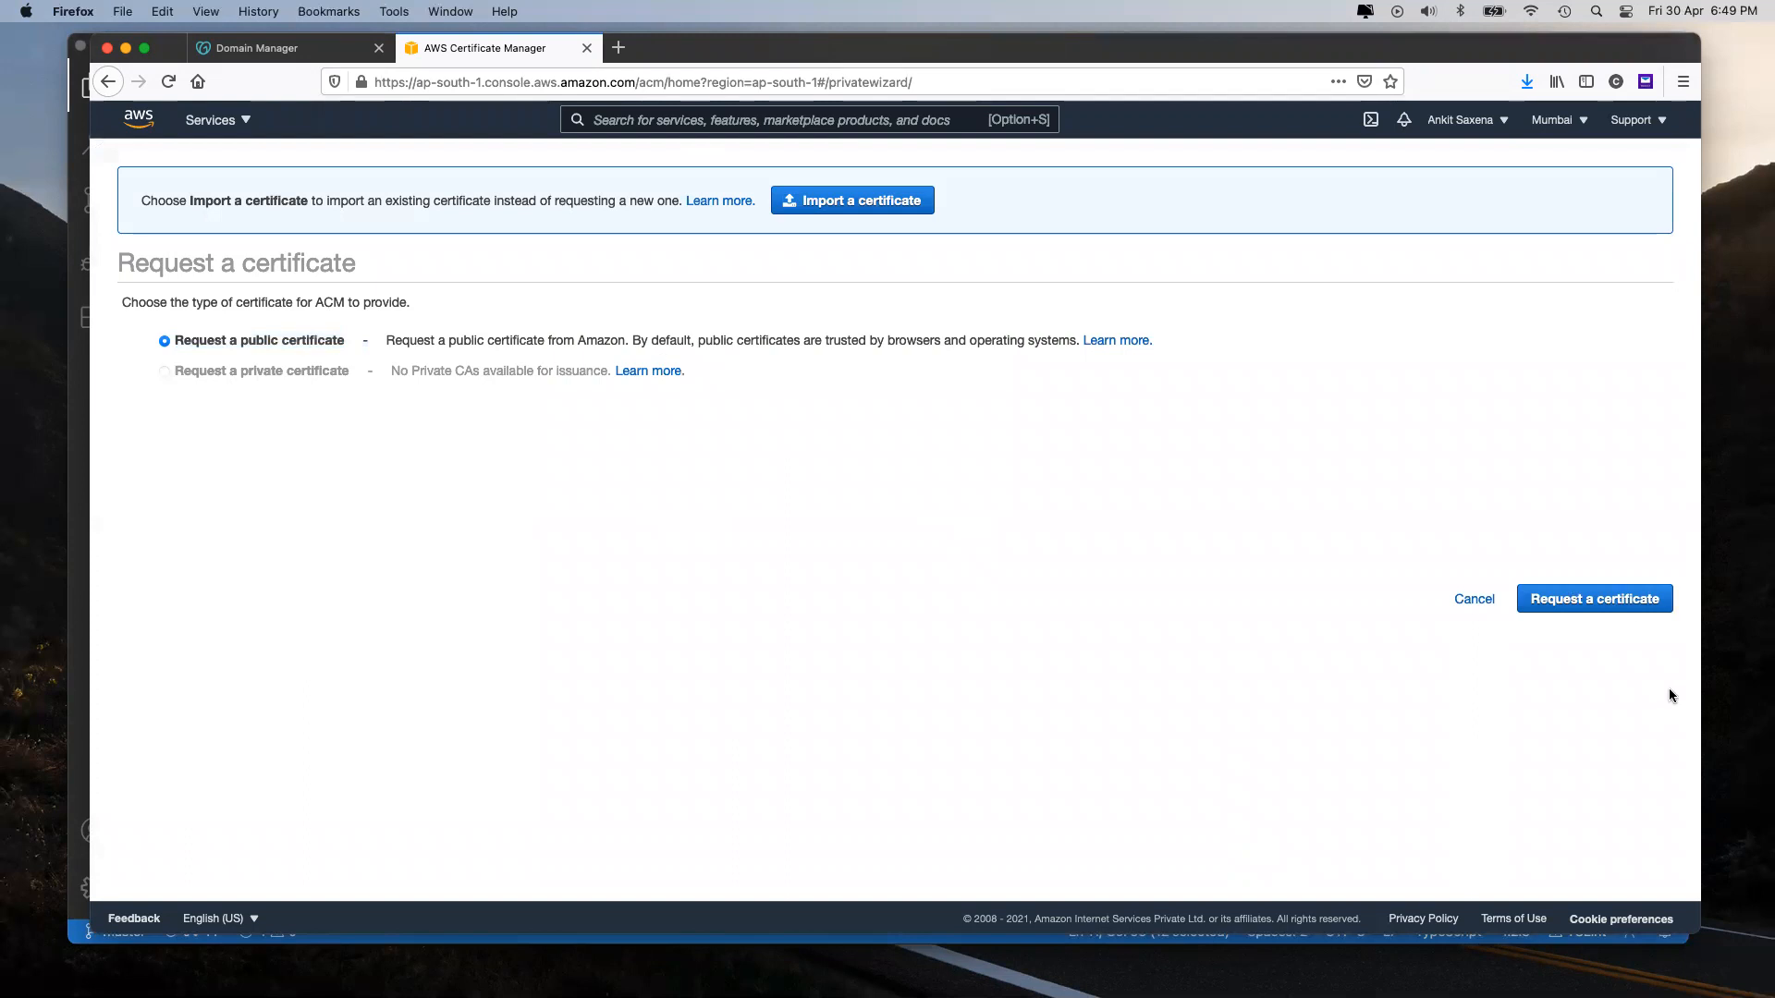
Step: Proceed with the public certificate request to its domain names form, leaving the domain name empty
click(1590, 600)
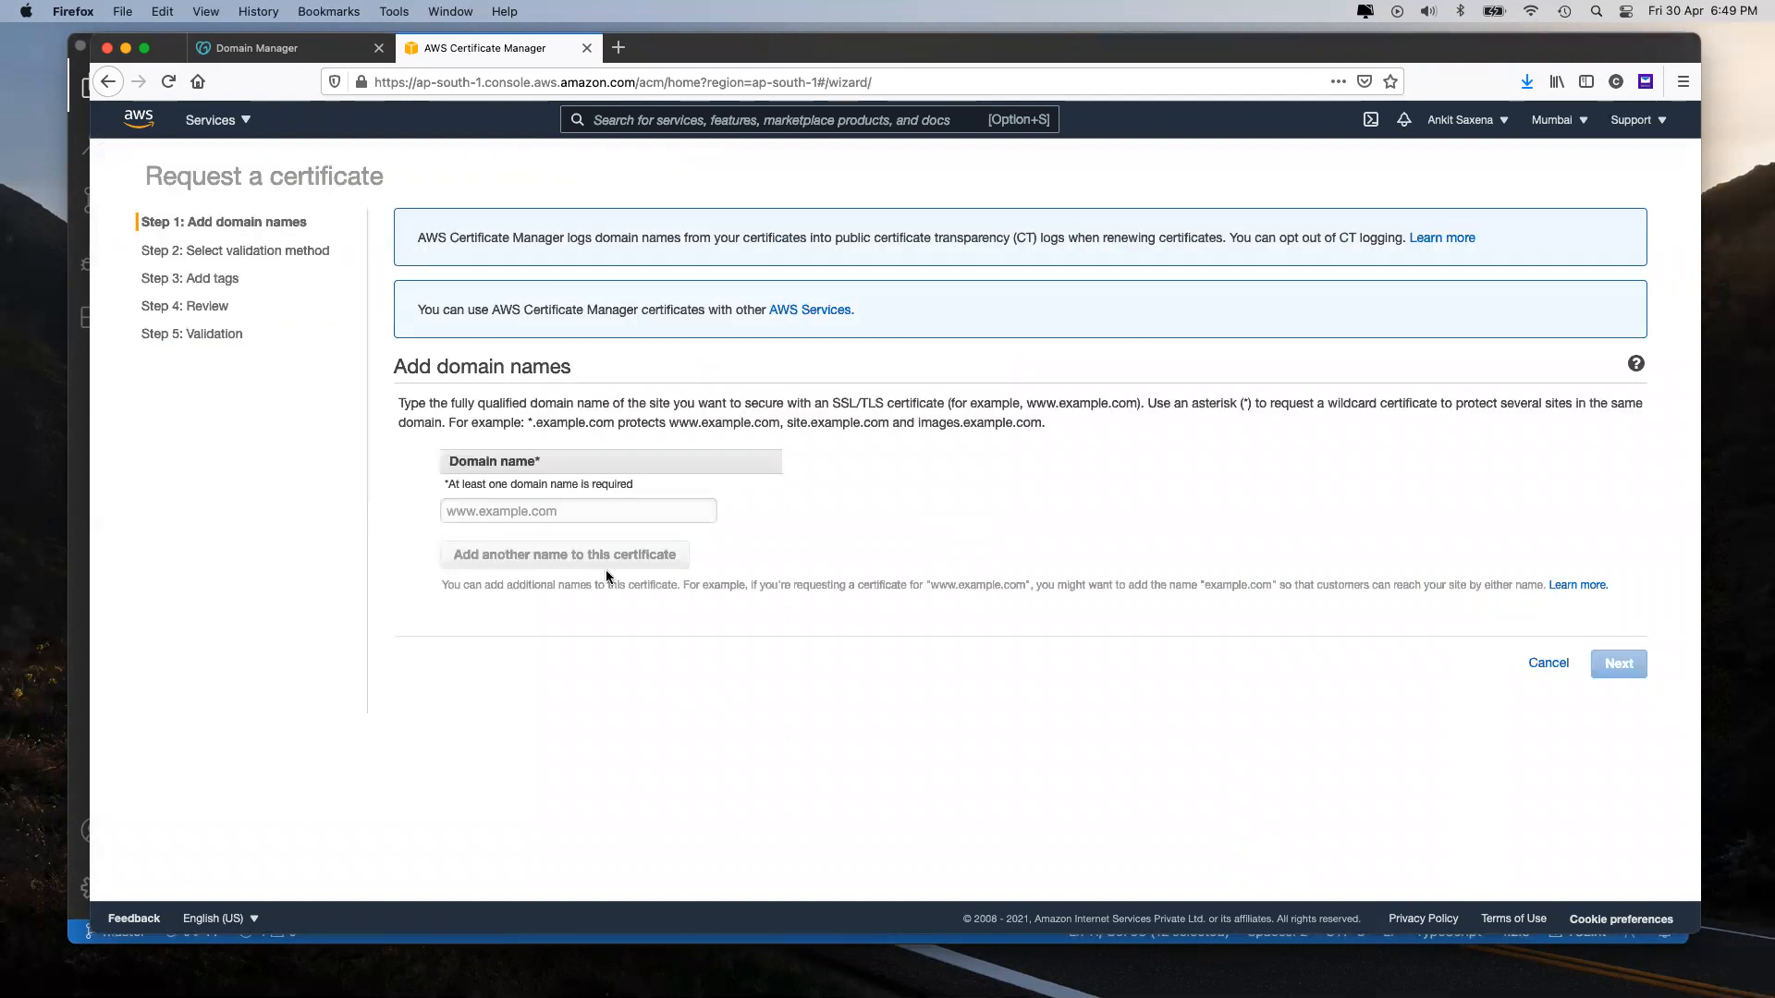
click(501, 511)
text(https://smartclaz.edii.in)
triple_click(525, 511)
key(BackSpace)
click(625, 671)
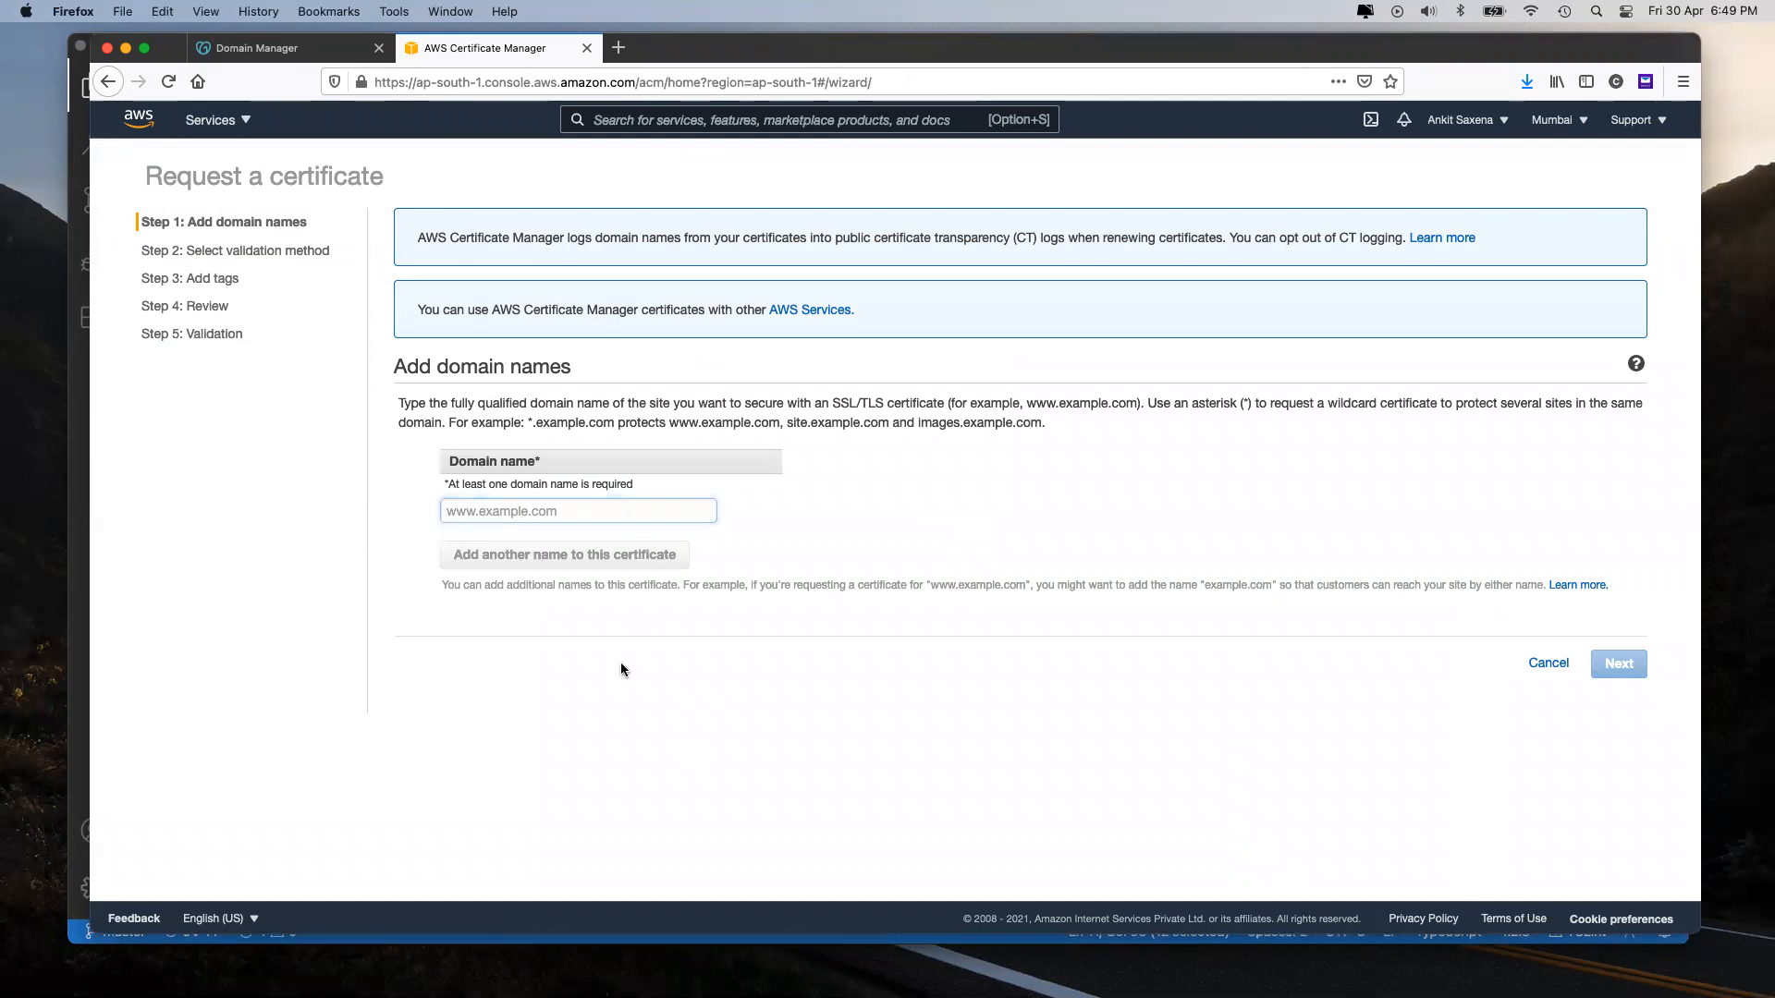
triple_click(484, 460)
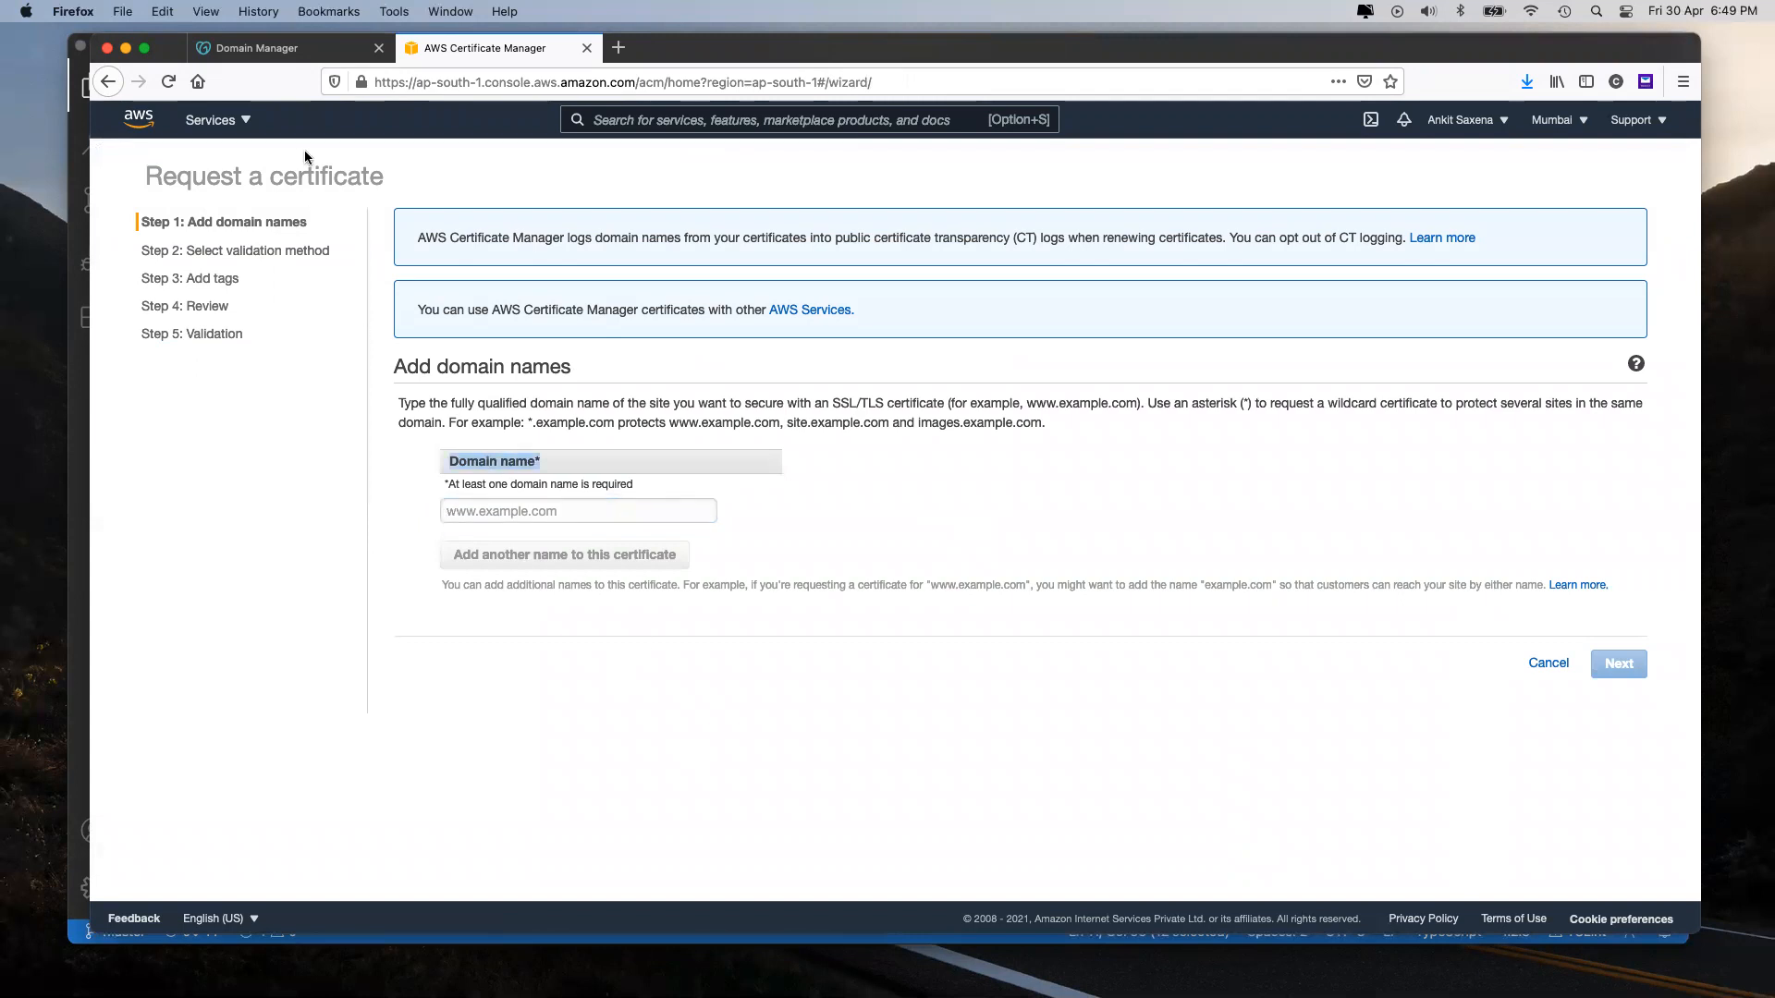
Step: Copy edii.online from the address of the GoDaddy DNS page and paste it as the certificate's domain name
click(268, 50)
drag(593, 82, 656, 83)
key(super+c)
click(652, 79)
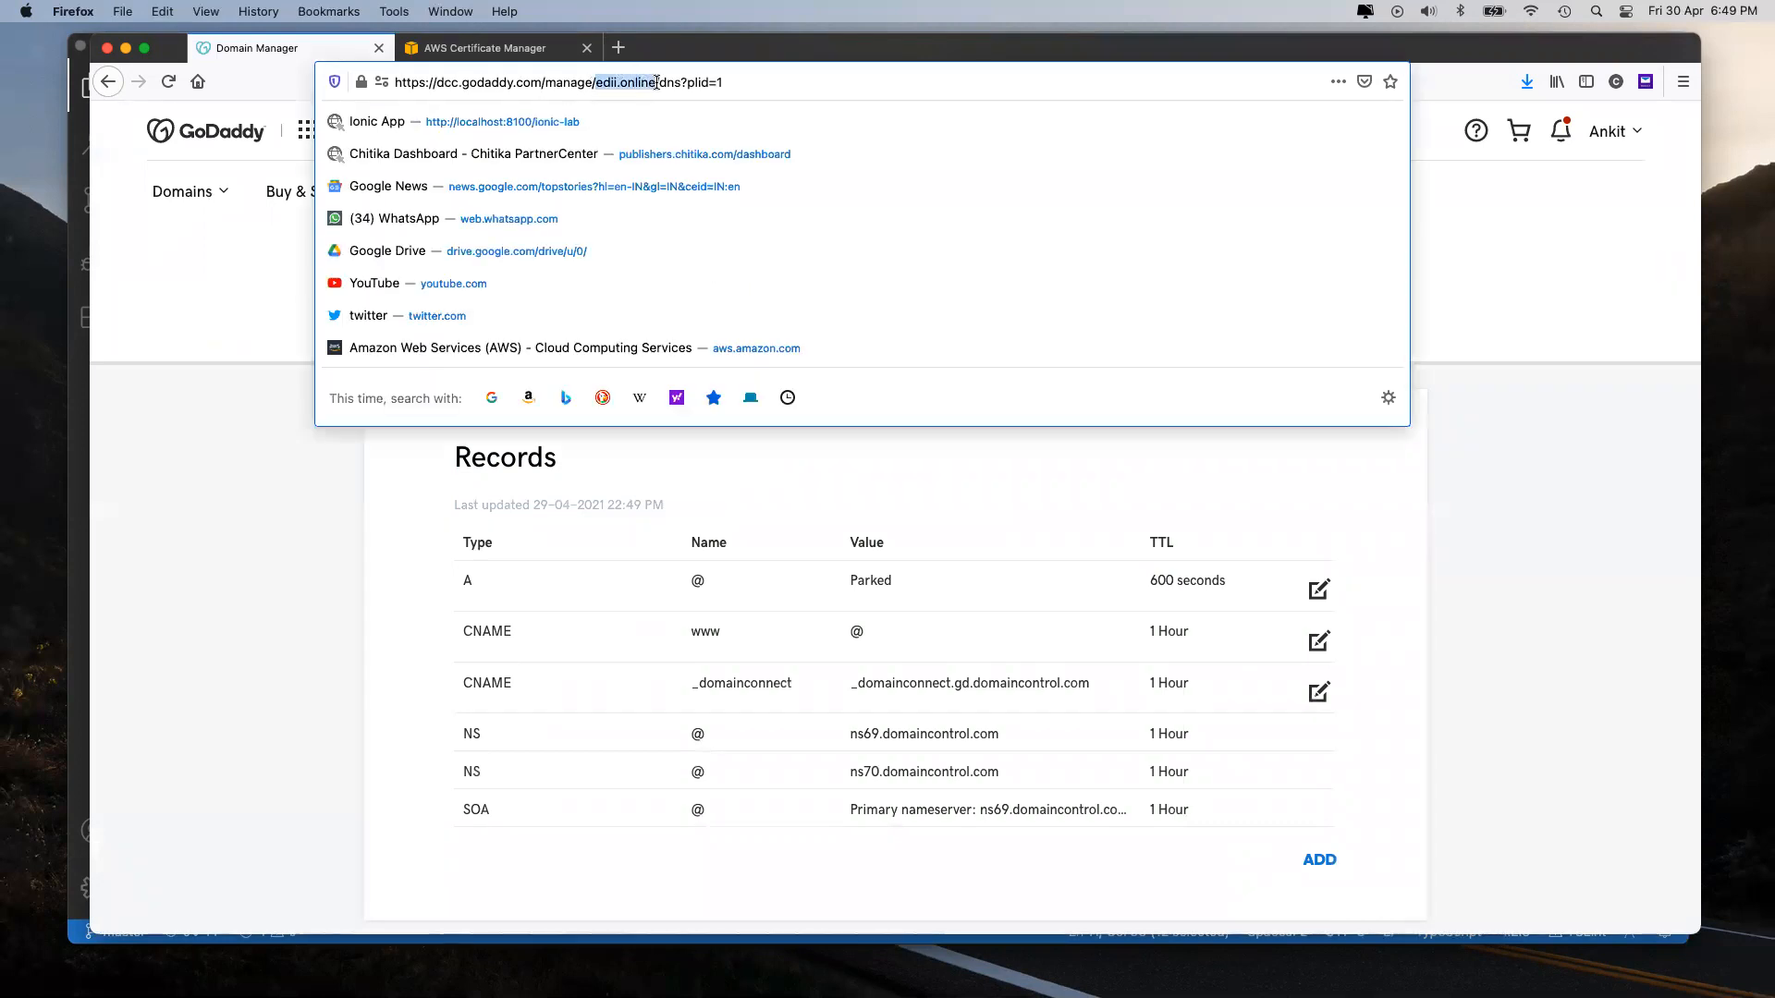
click(476, 47)
click(484, 517)
key(super+v)
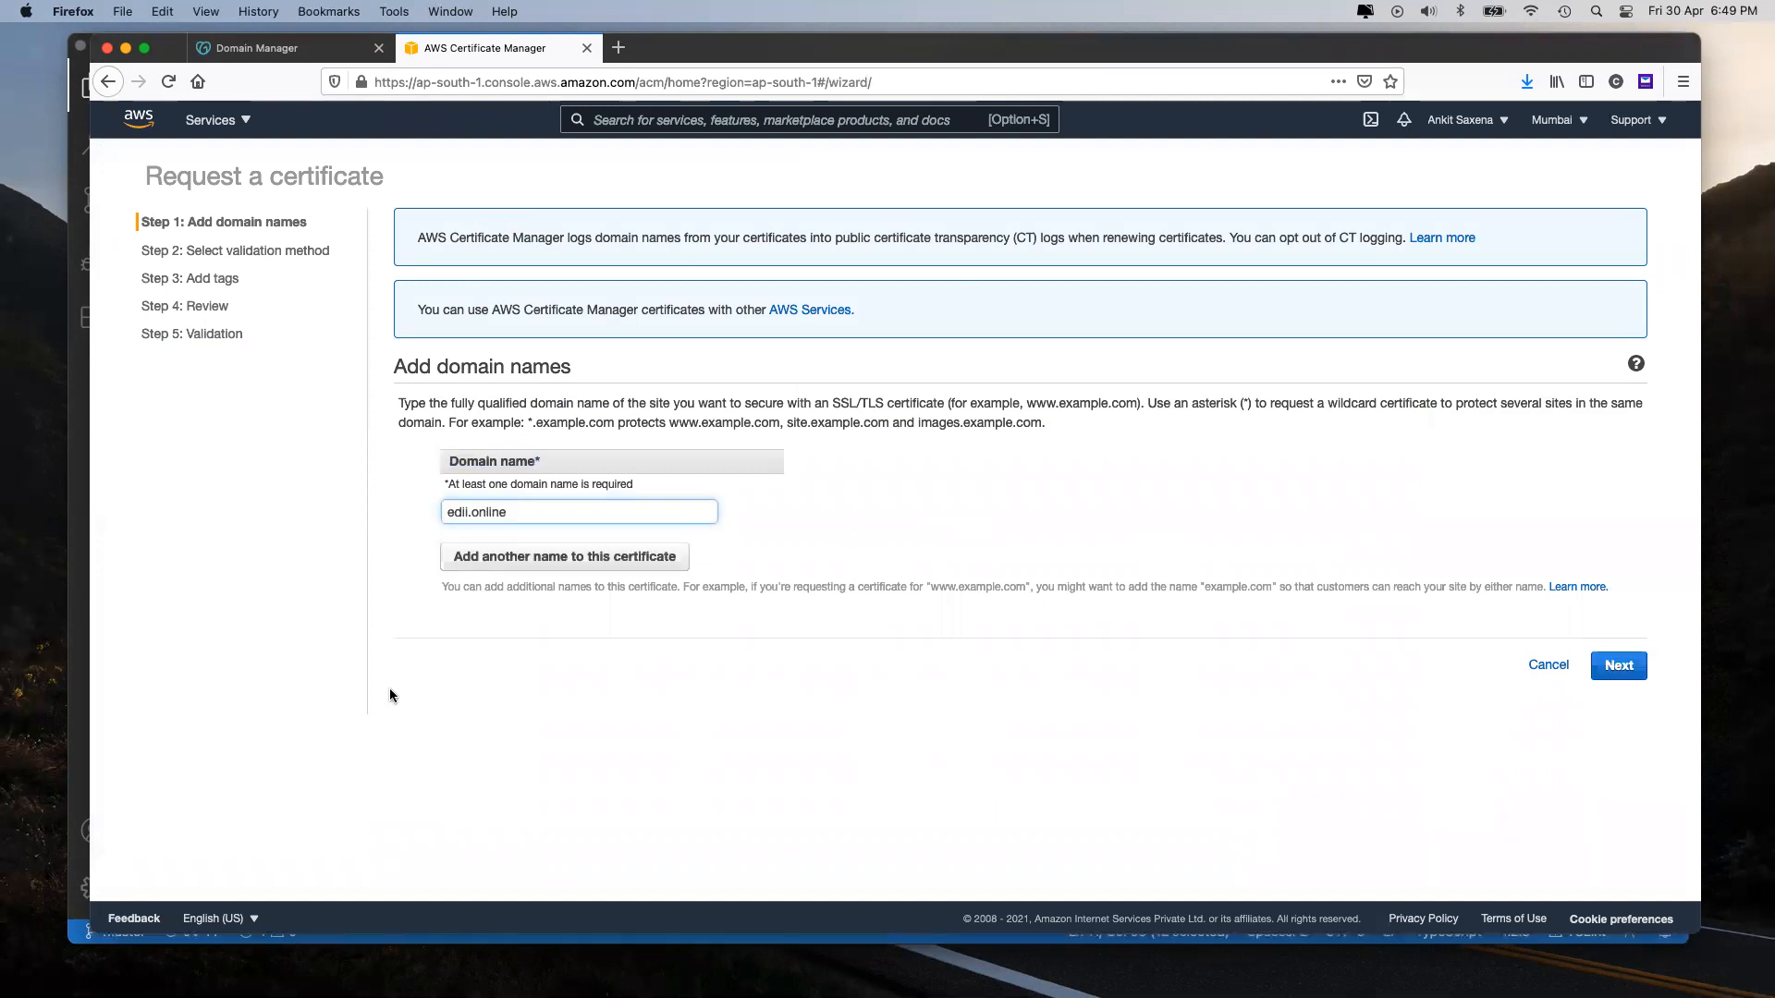
click(564, 557)
click(536, 548)
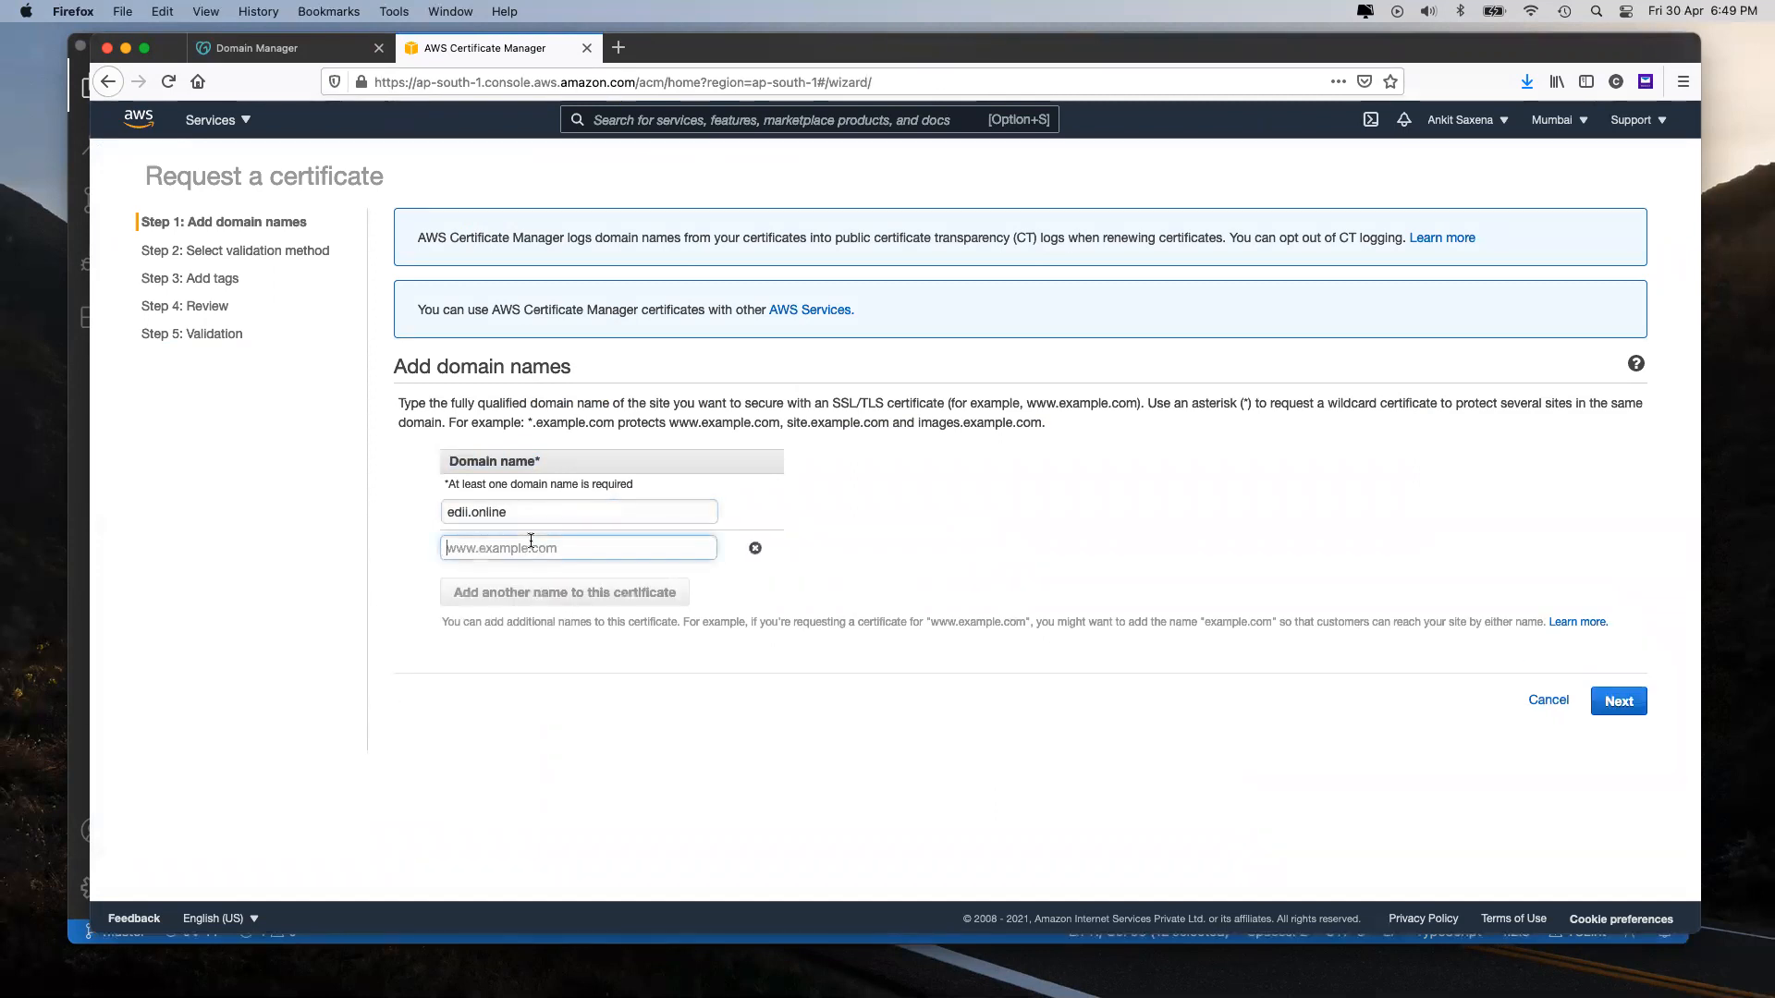
text(www.)
key(super+v)
click(574, 715)
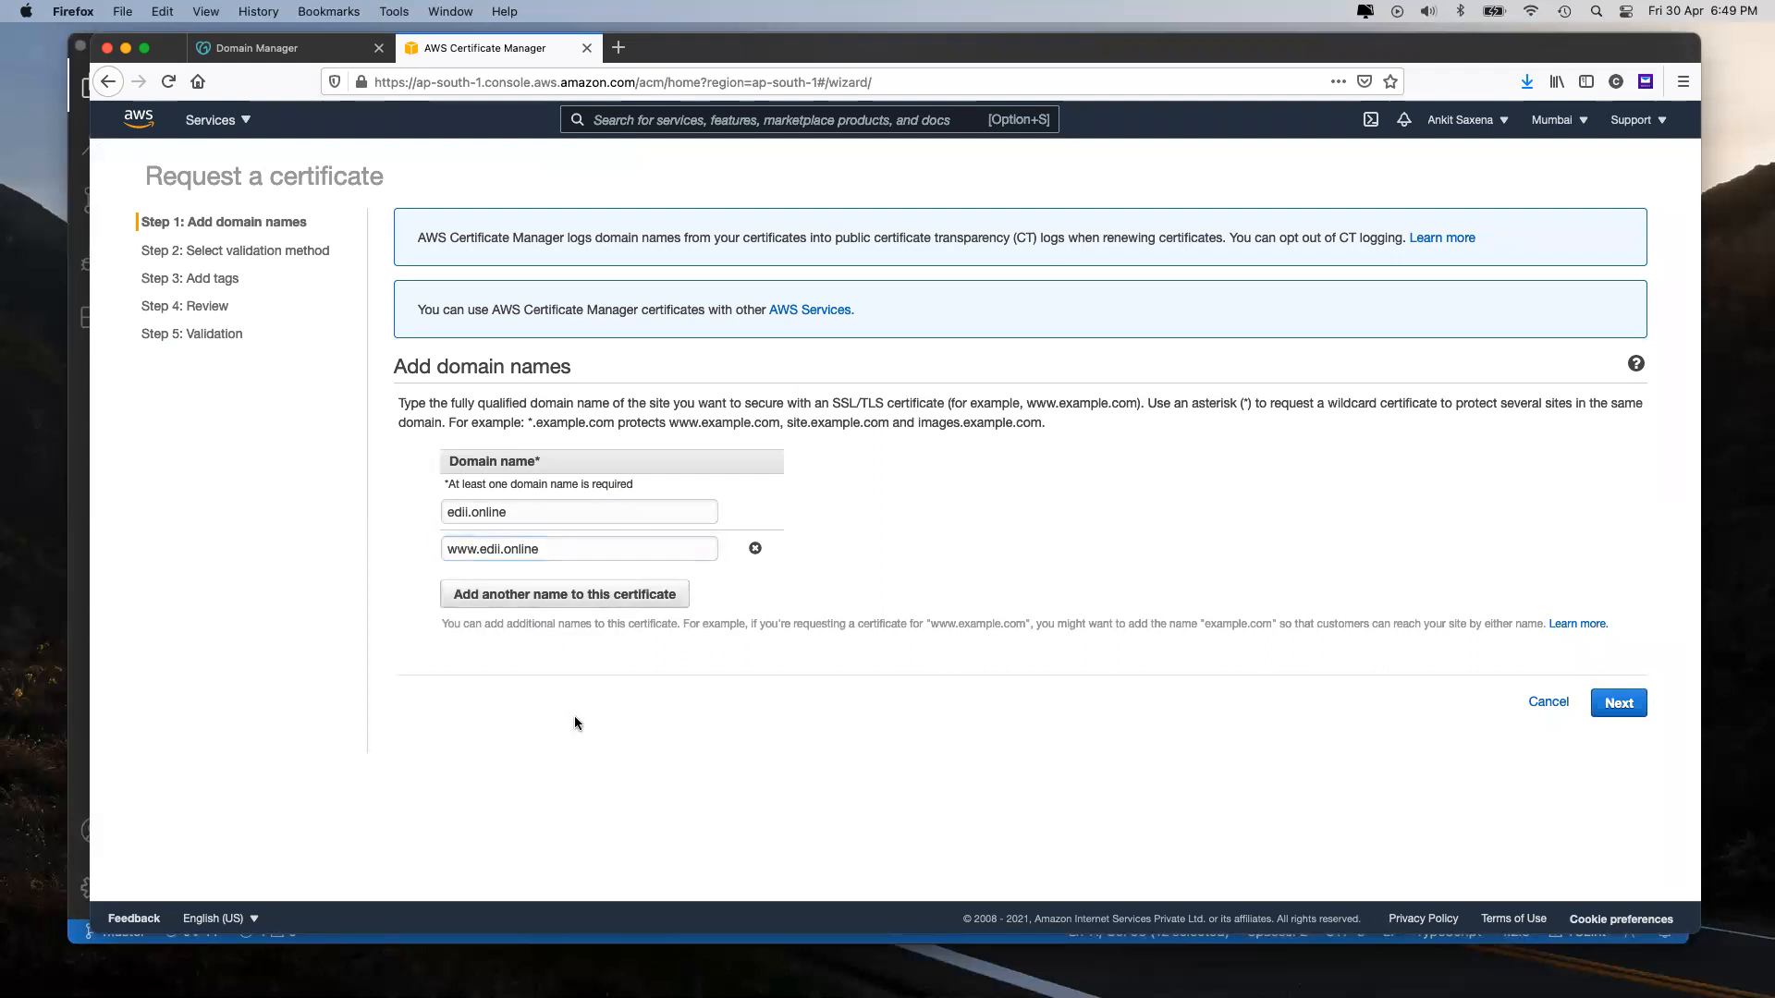
Step: Add the wildcard name *.edii.online to the certificate and continue to the validation method
click(536, 594)
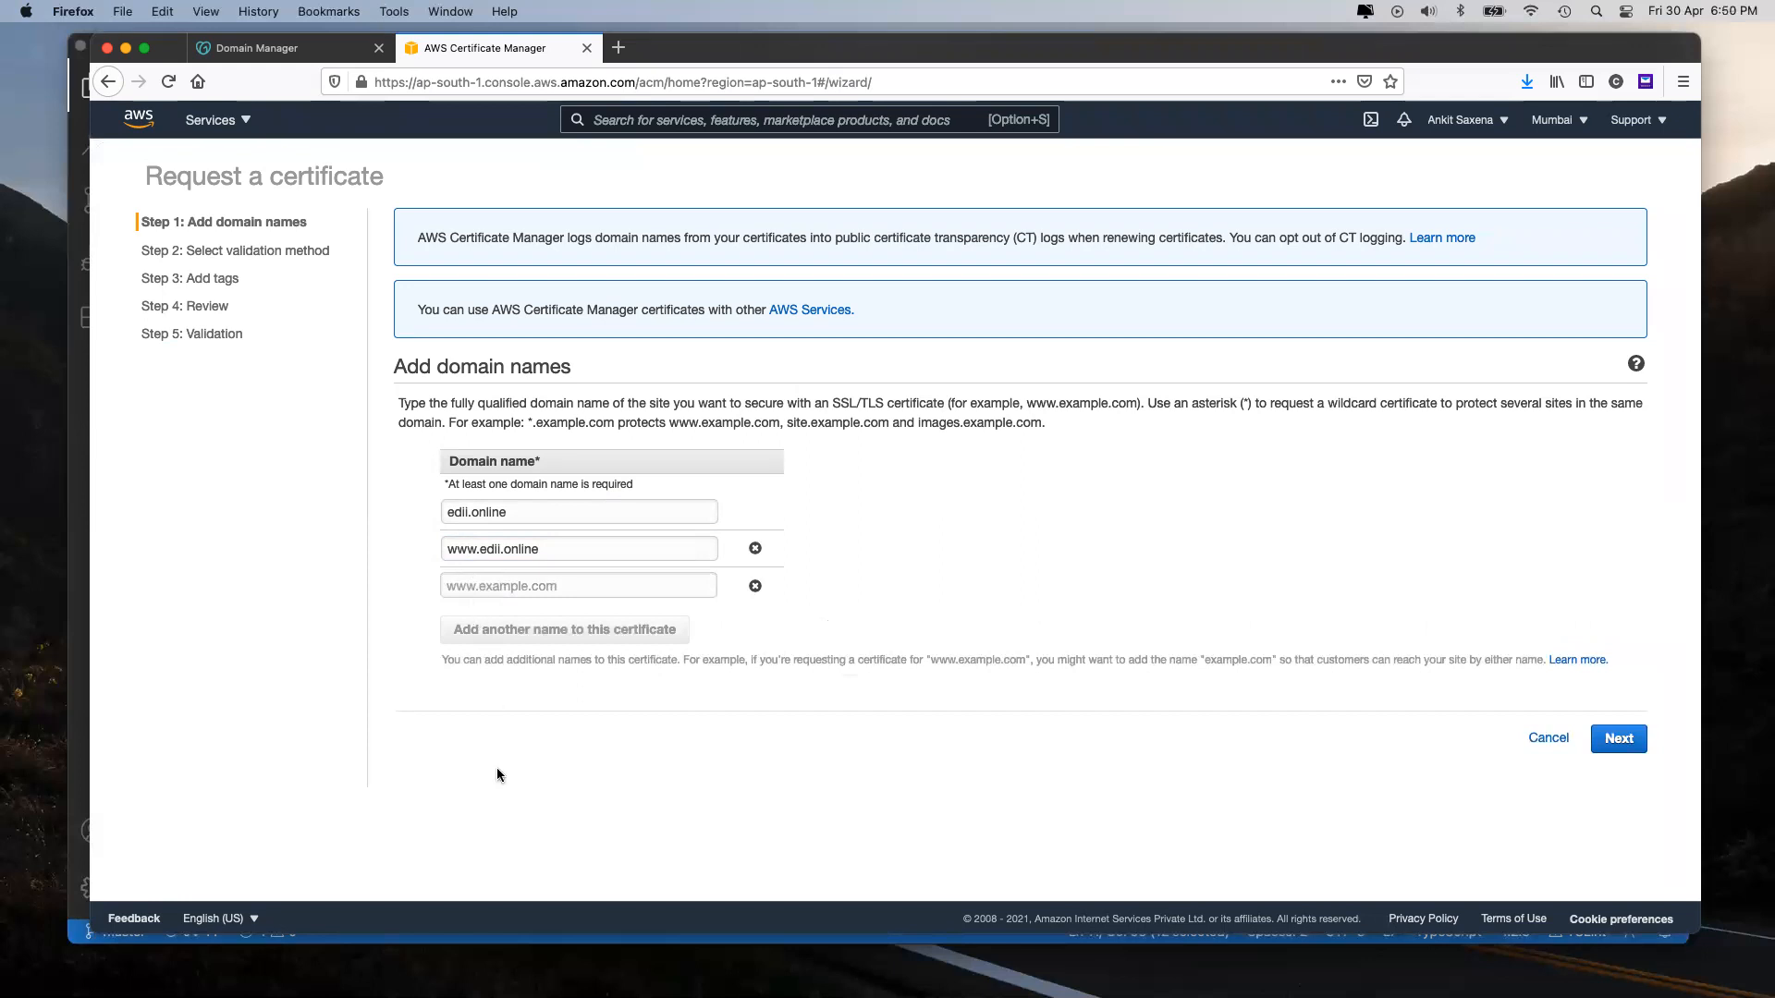
click(532, 583)
text(*.edii.online)
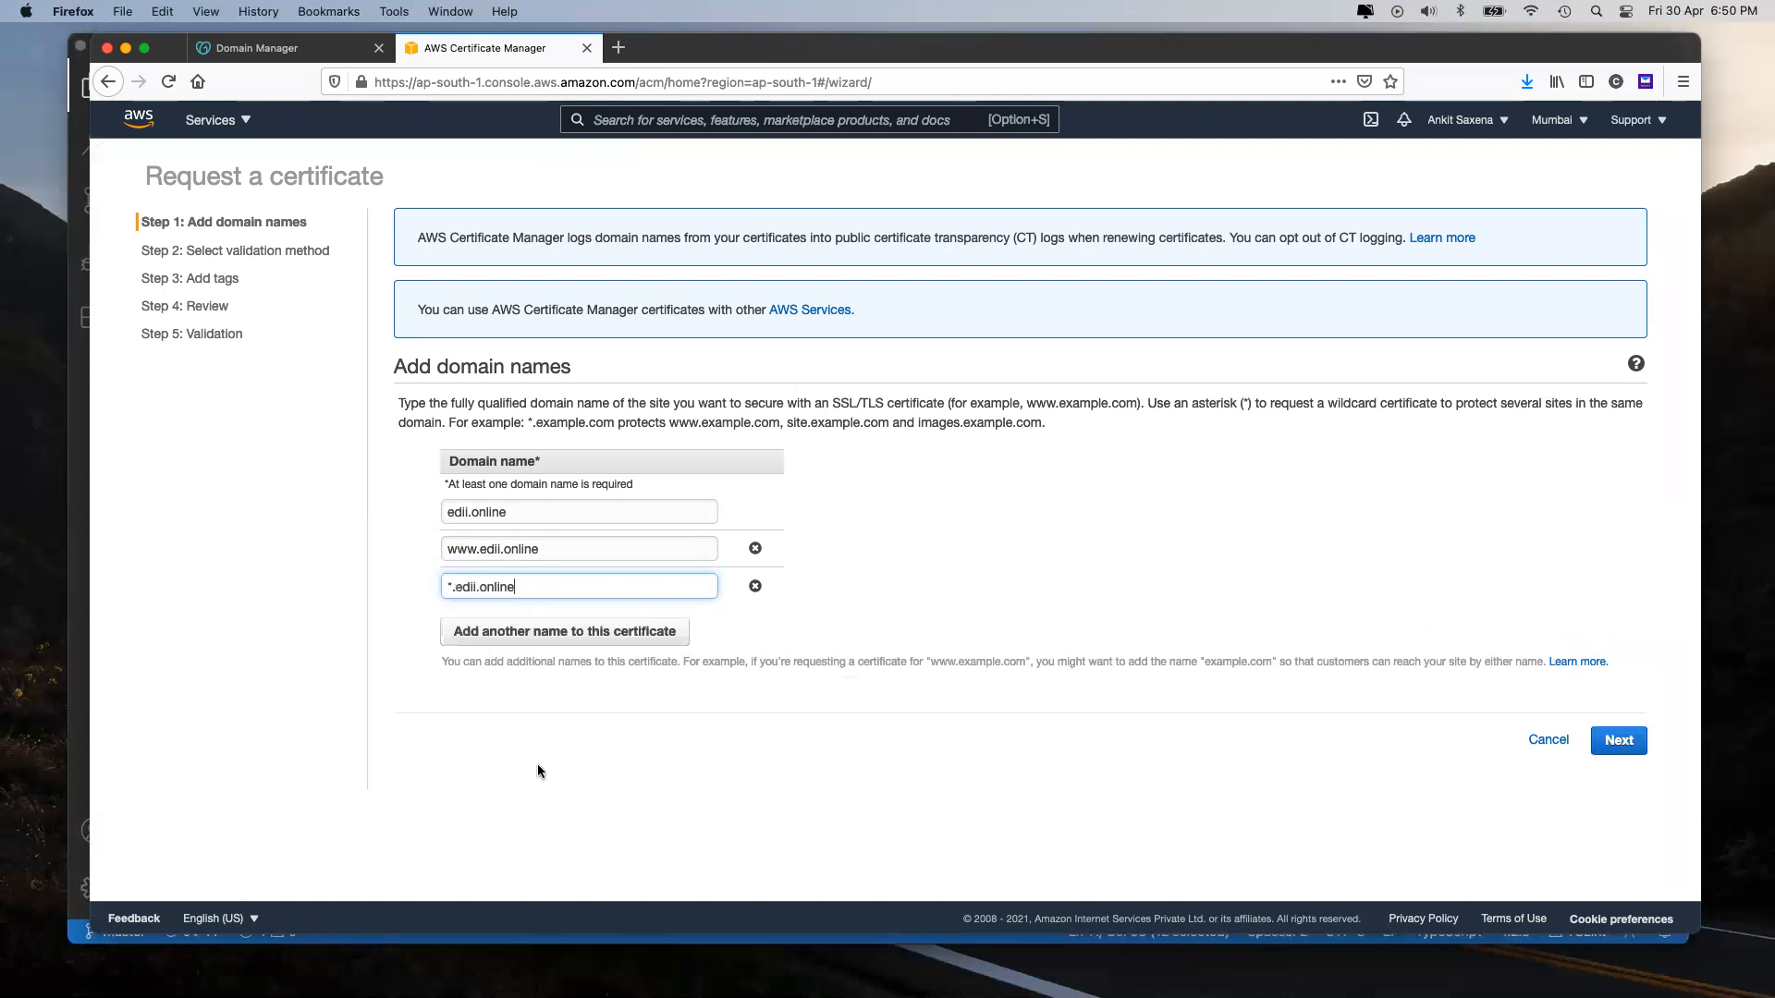
click(440, 512)
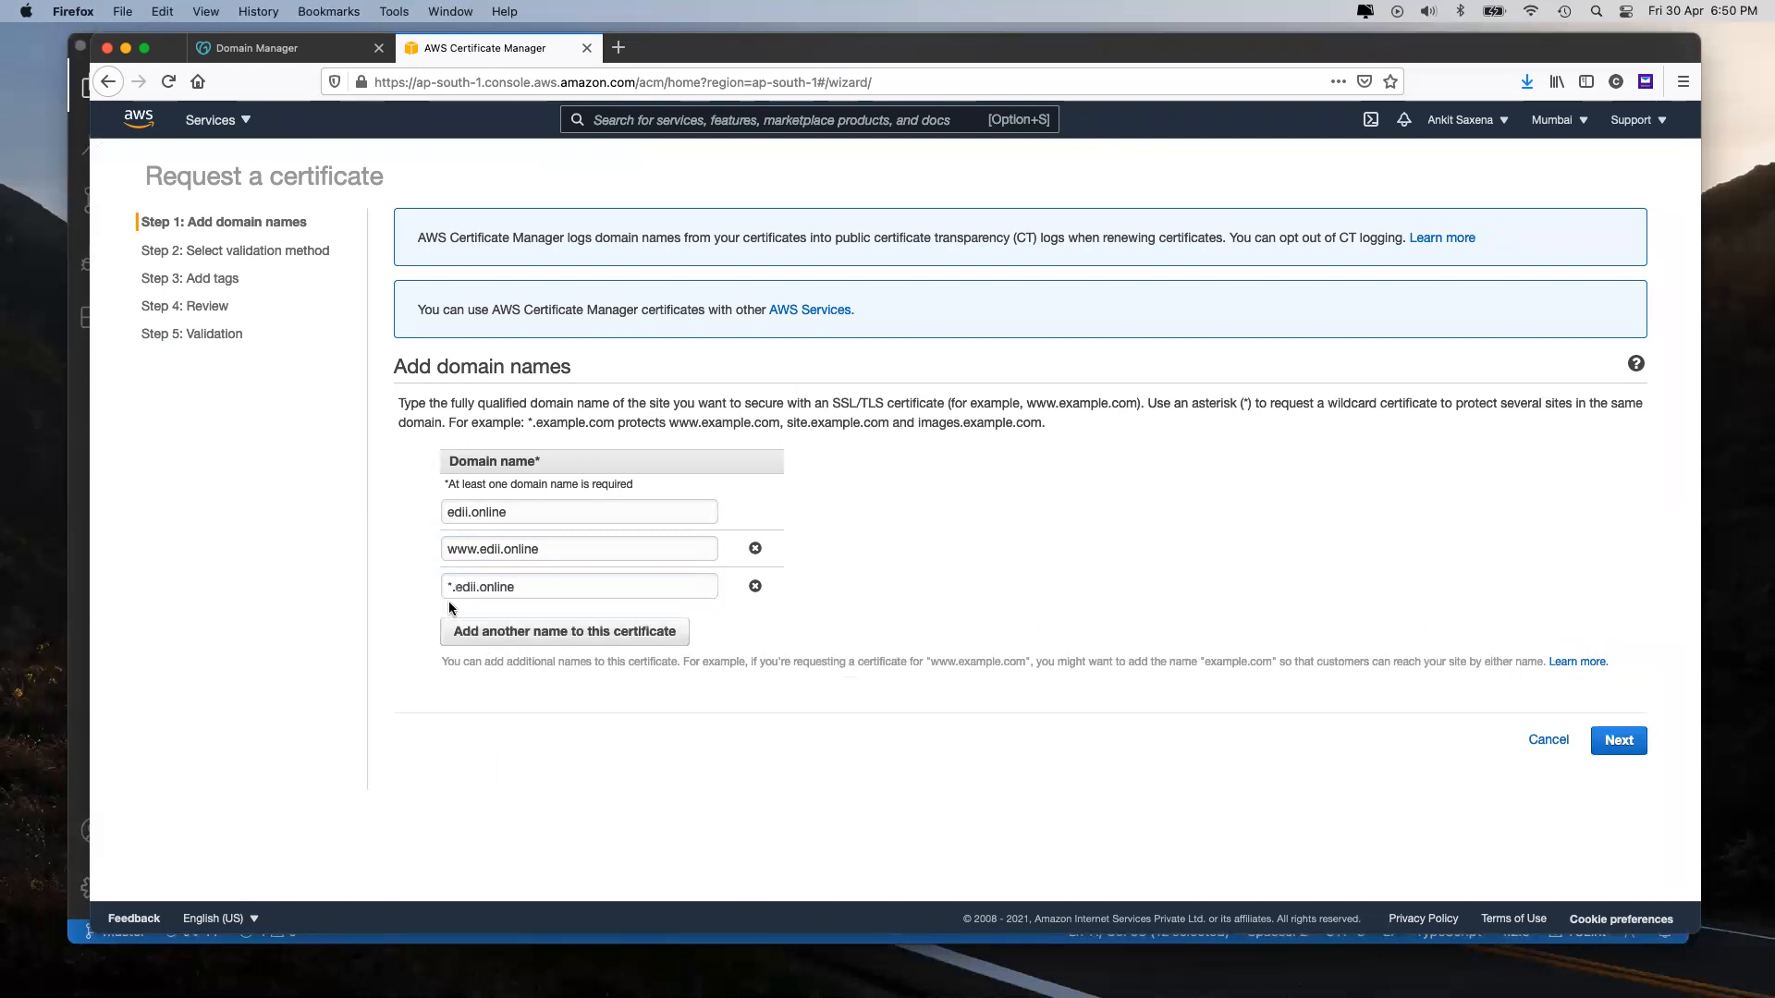
drag(452, 586, 429, 586)
click(335, 606)
click(452, 582)
drag(452, 585, 409, 586)
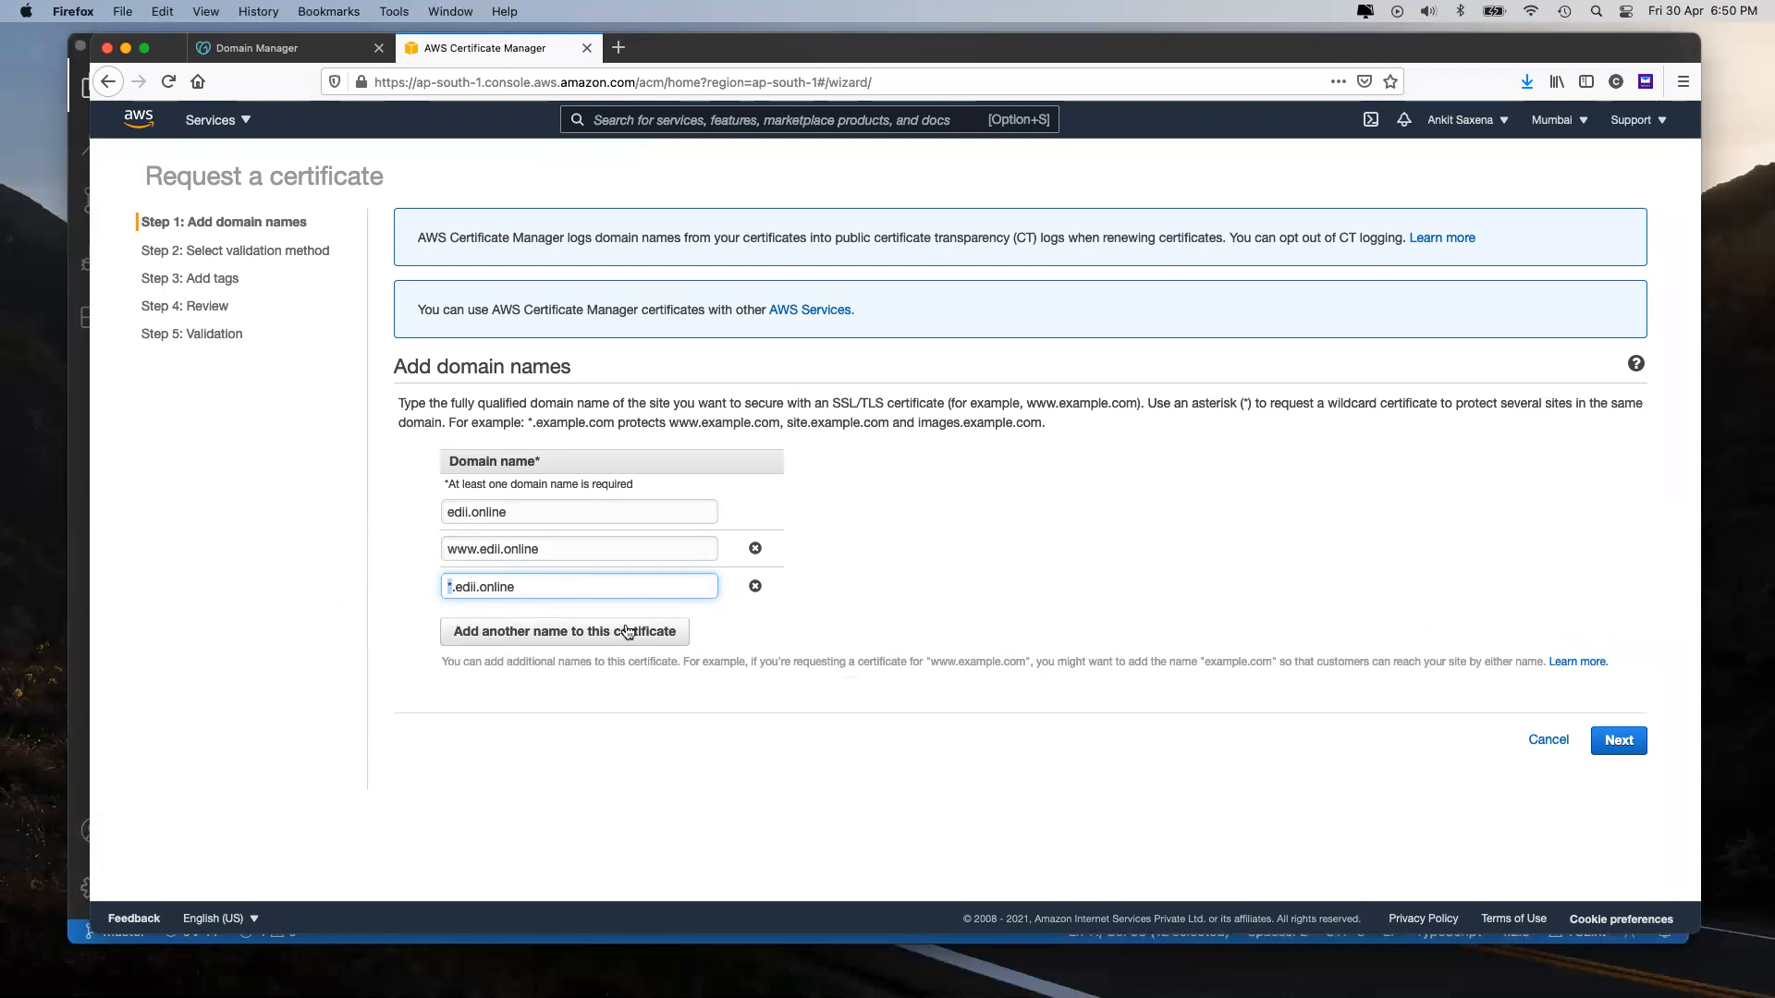
click(630, 761)
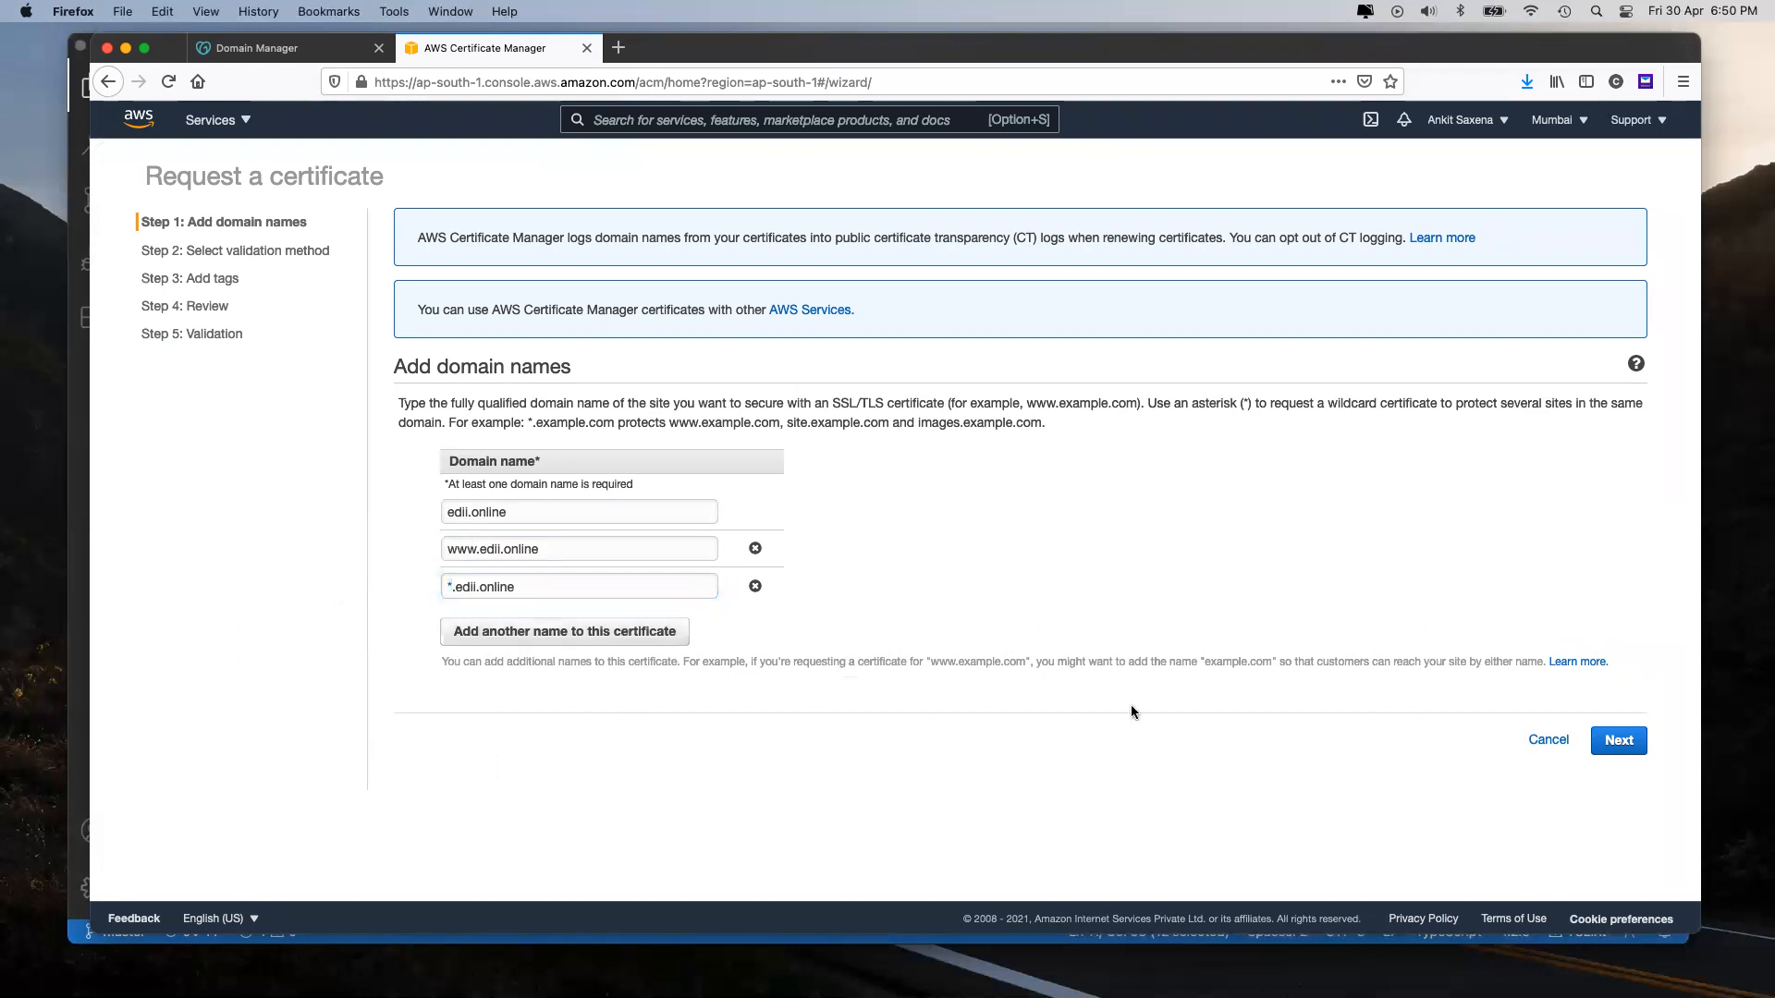
click(1619, 741)
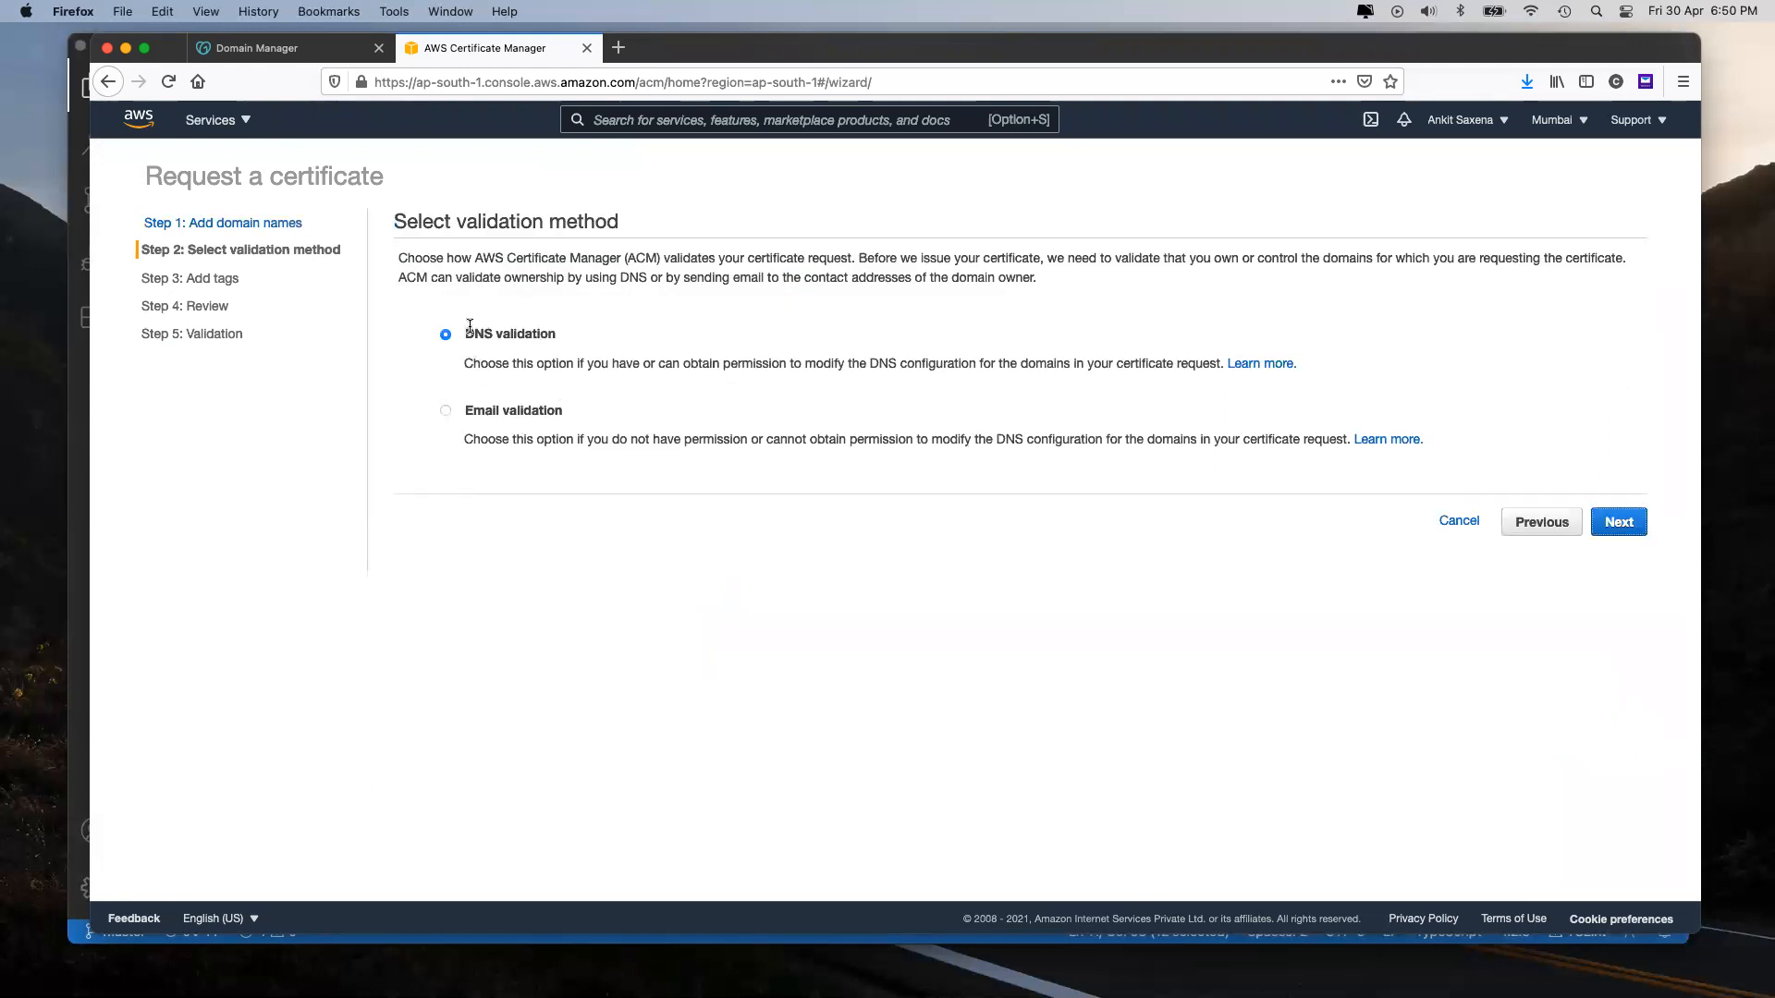
Step: Proceed with DNS validation and no tags to the review, and cancel the certificate request there
drag(462, 333, 578, 329)
drag(464, 412, 605, 413)
drag(465, 334, 590, 336)
click(586, 337)
click(1620, 523)
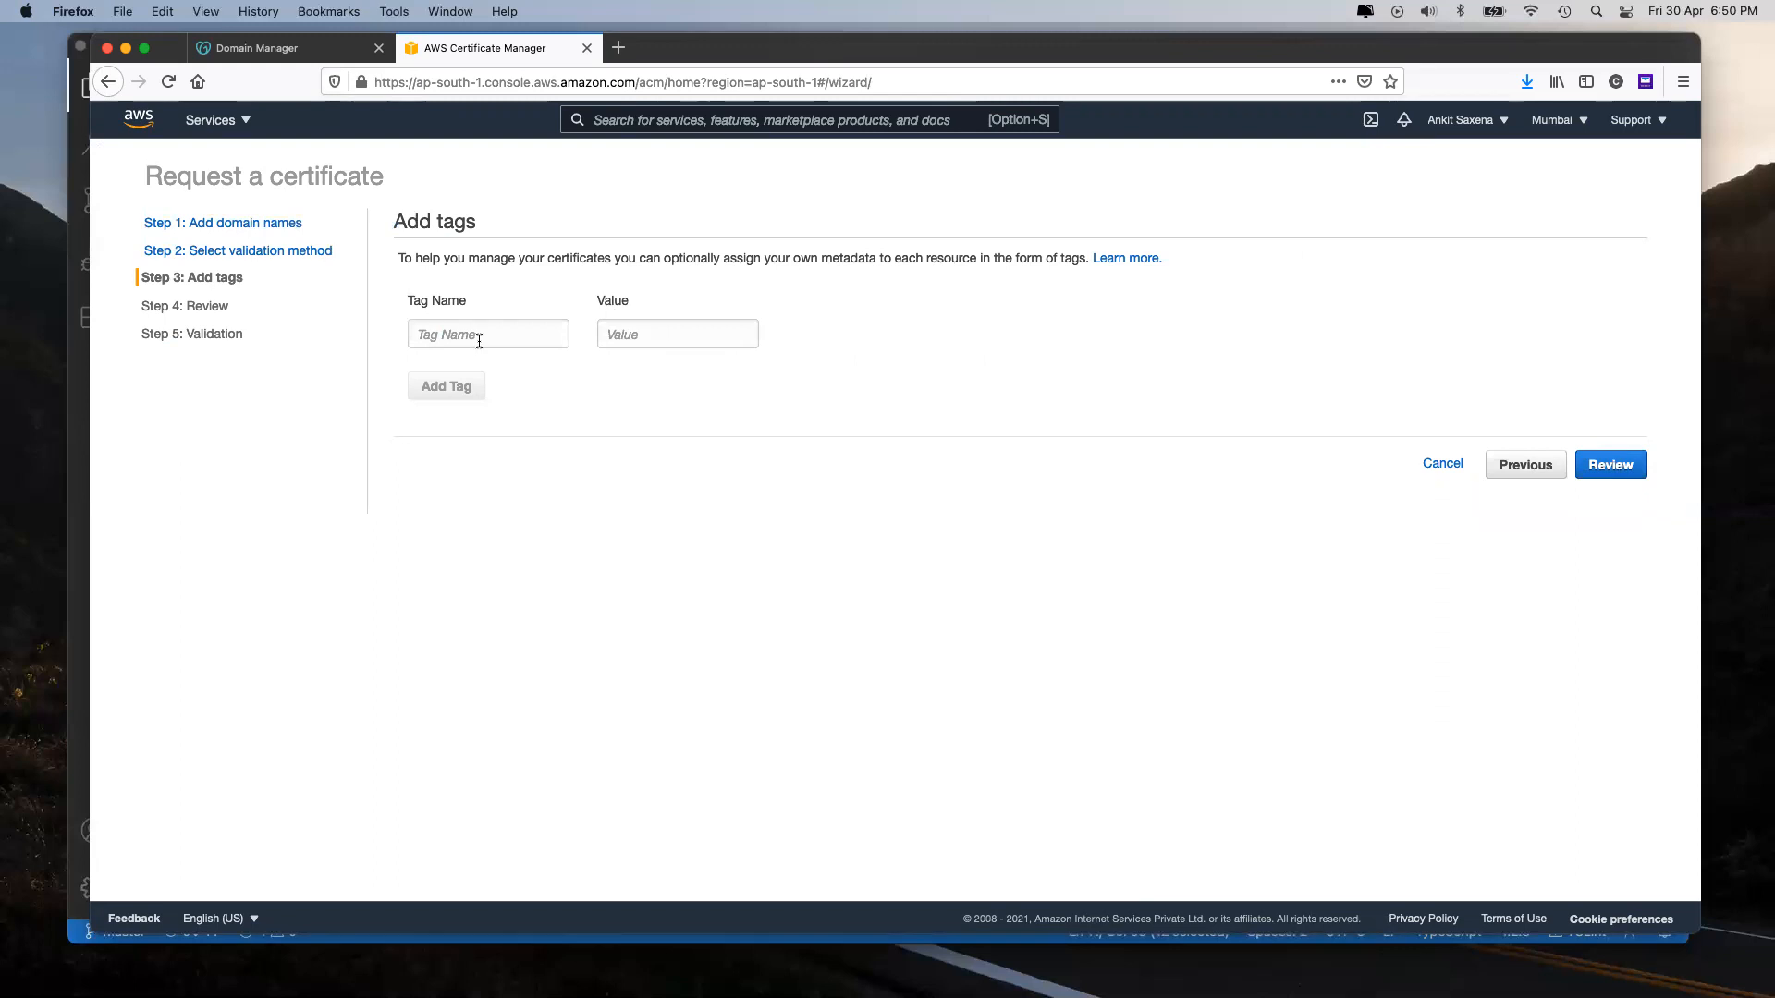
click(1592, 470)
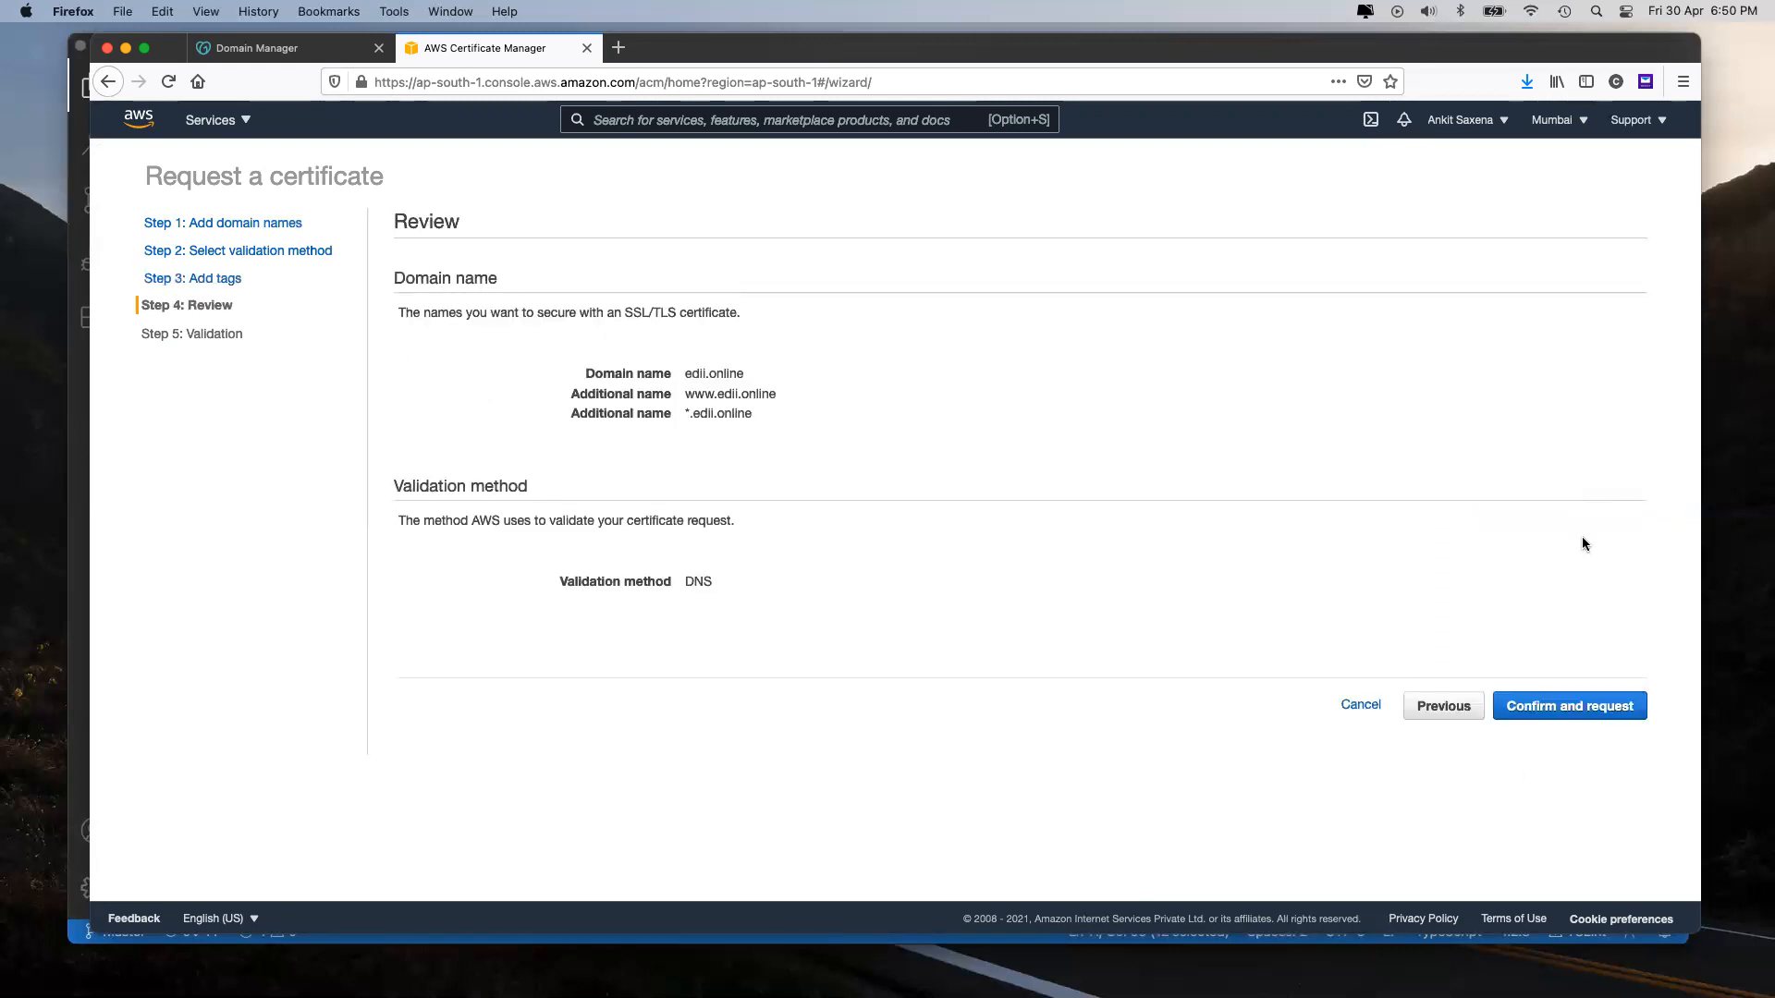
click(1354, 705)
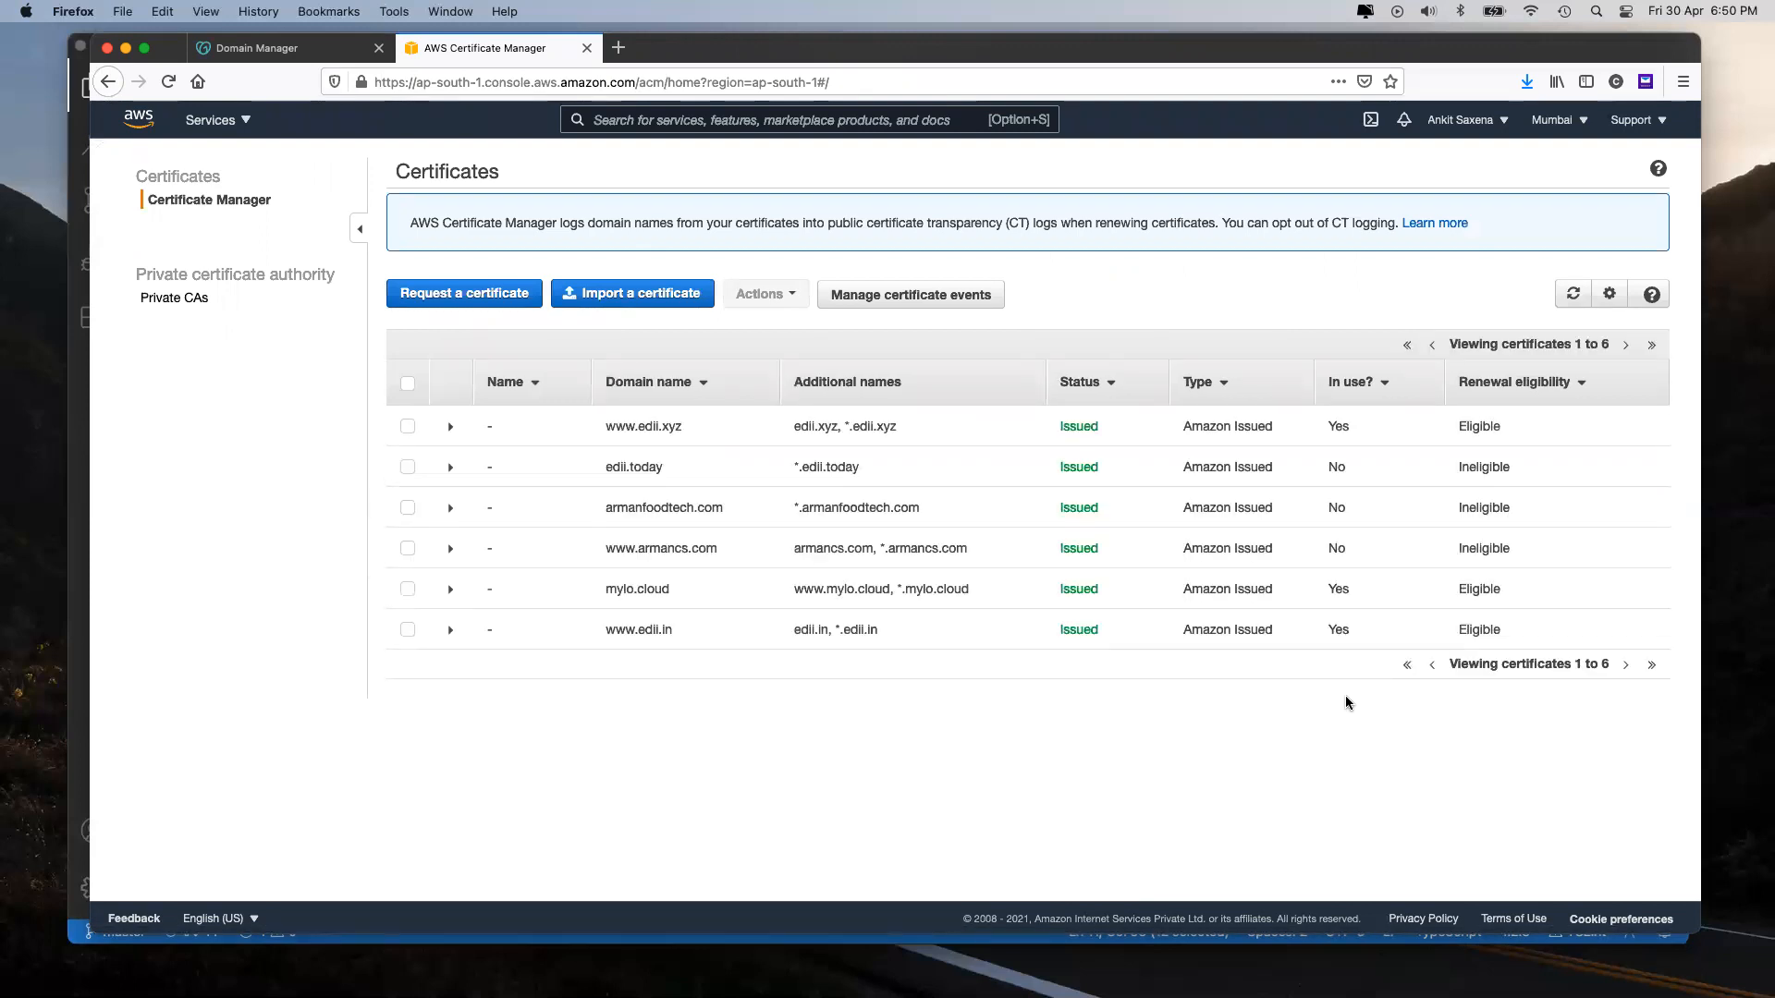
Step: Switch to GoDaddy's DNS management for edii.online and examine its nameservers, forwarding settings and records
click(207, 125)
click(257, 47)
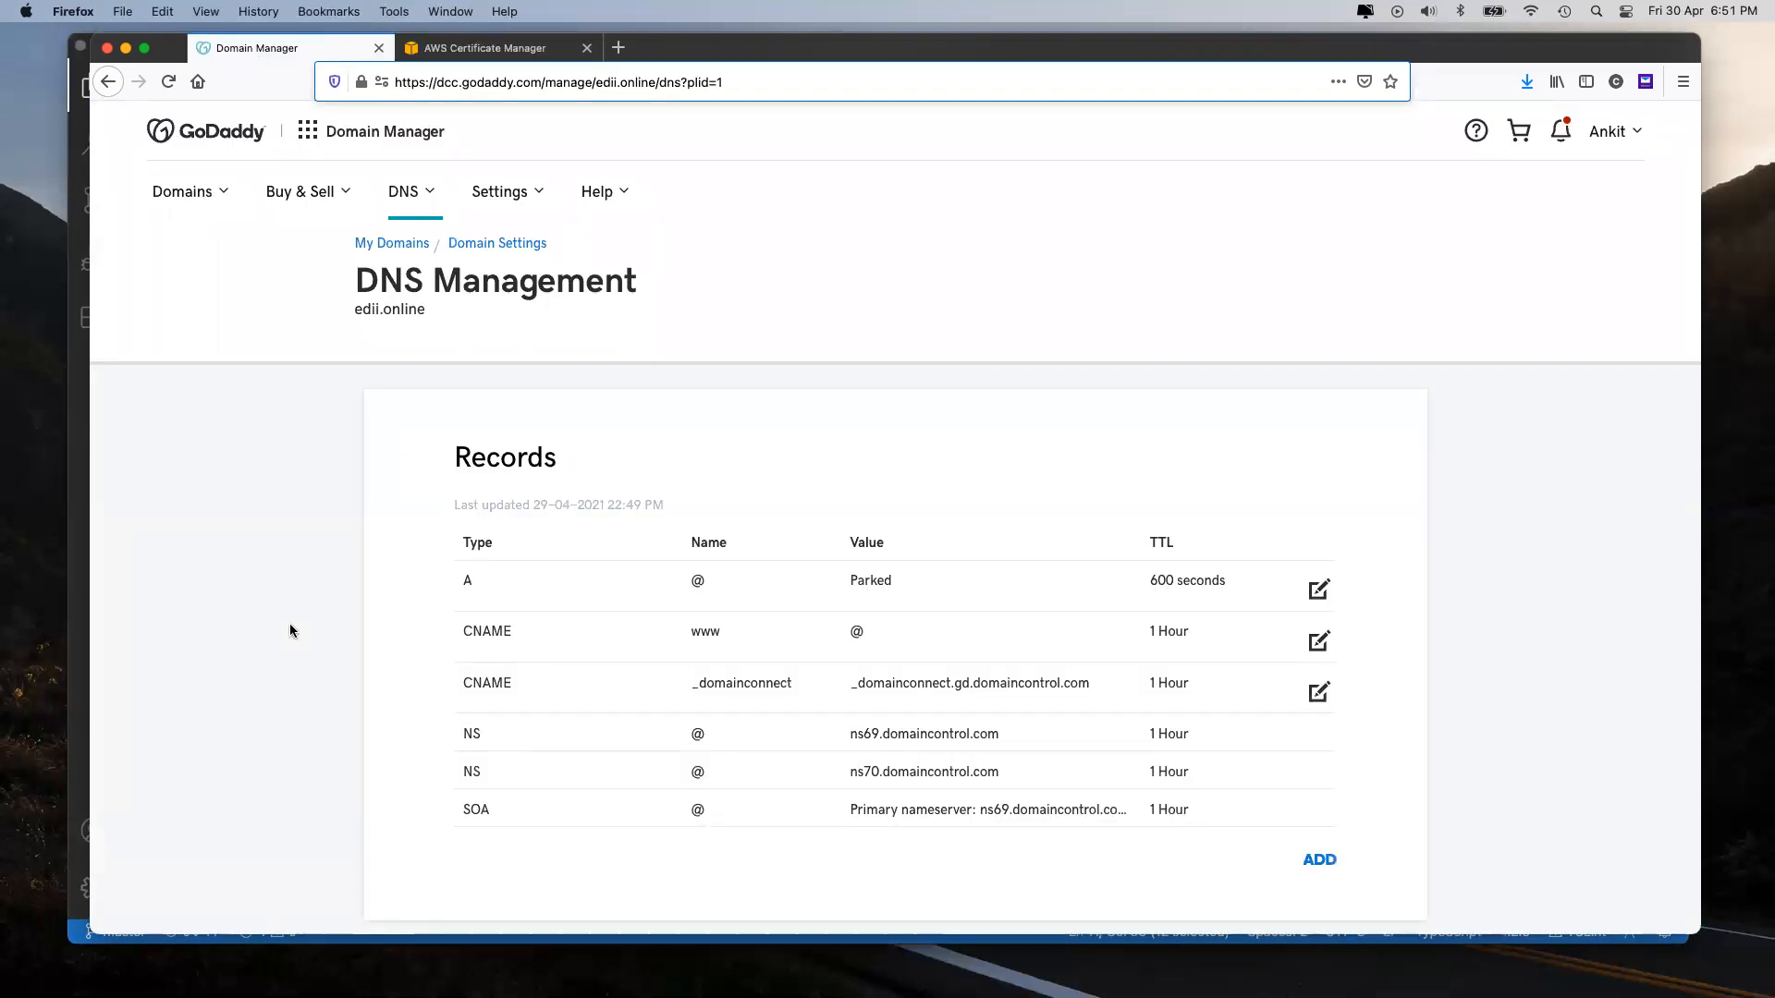
scroll(443, 623, down, 2)
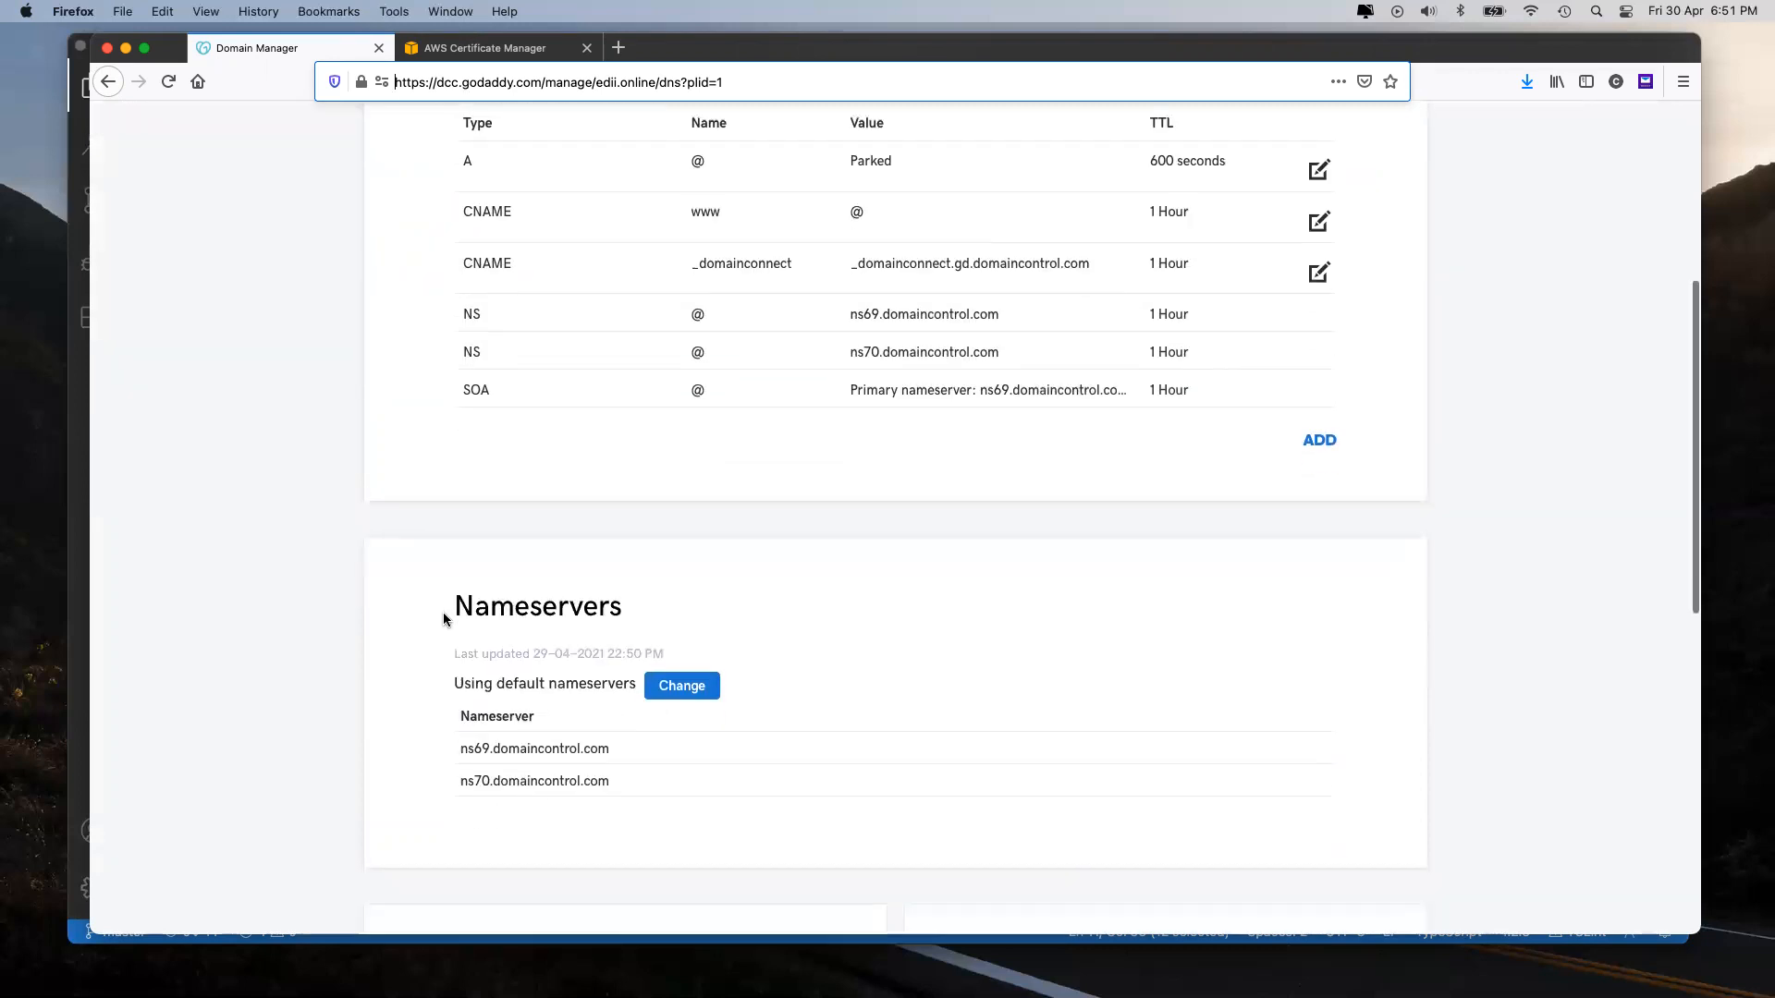
drag(459, 747, 617, 778)
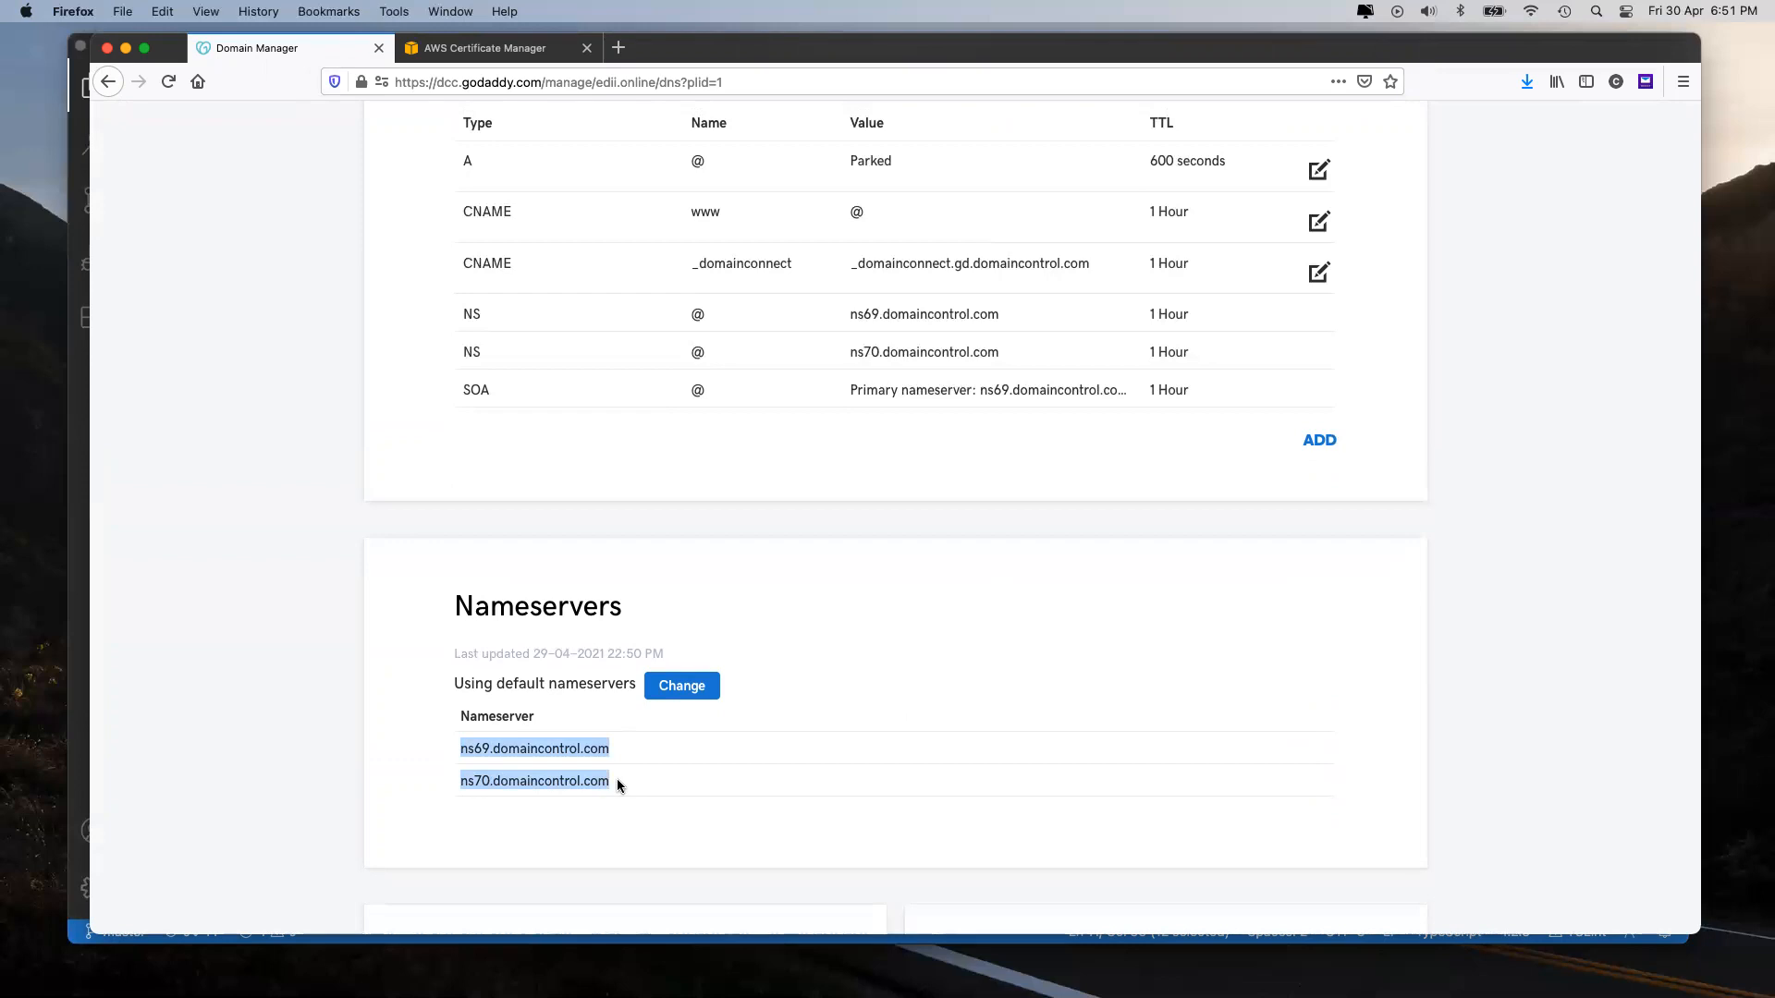
scroll(712, 802, down, 6)
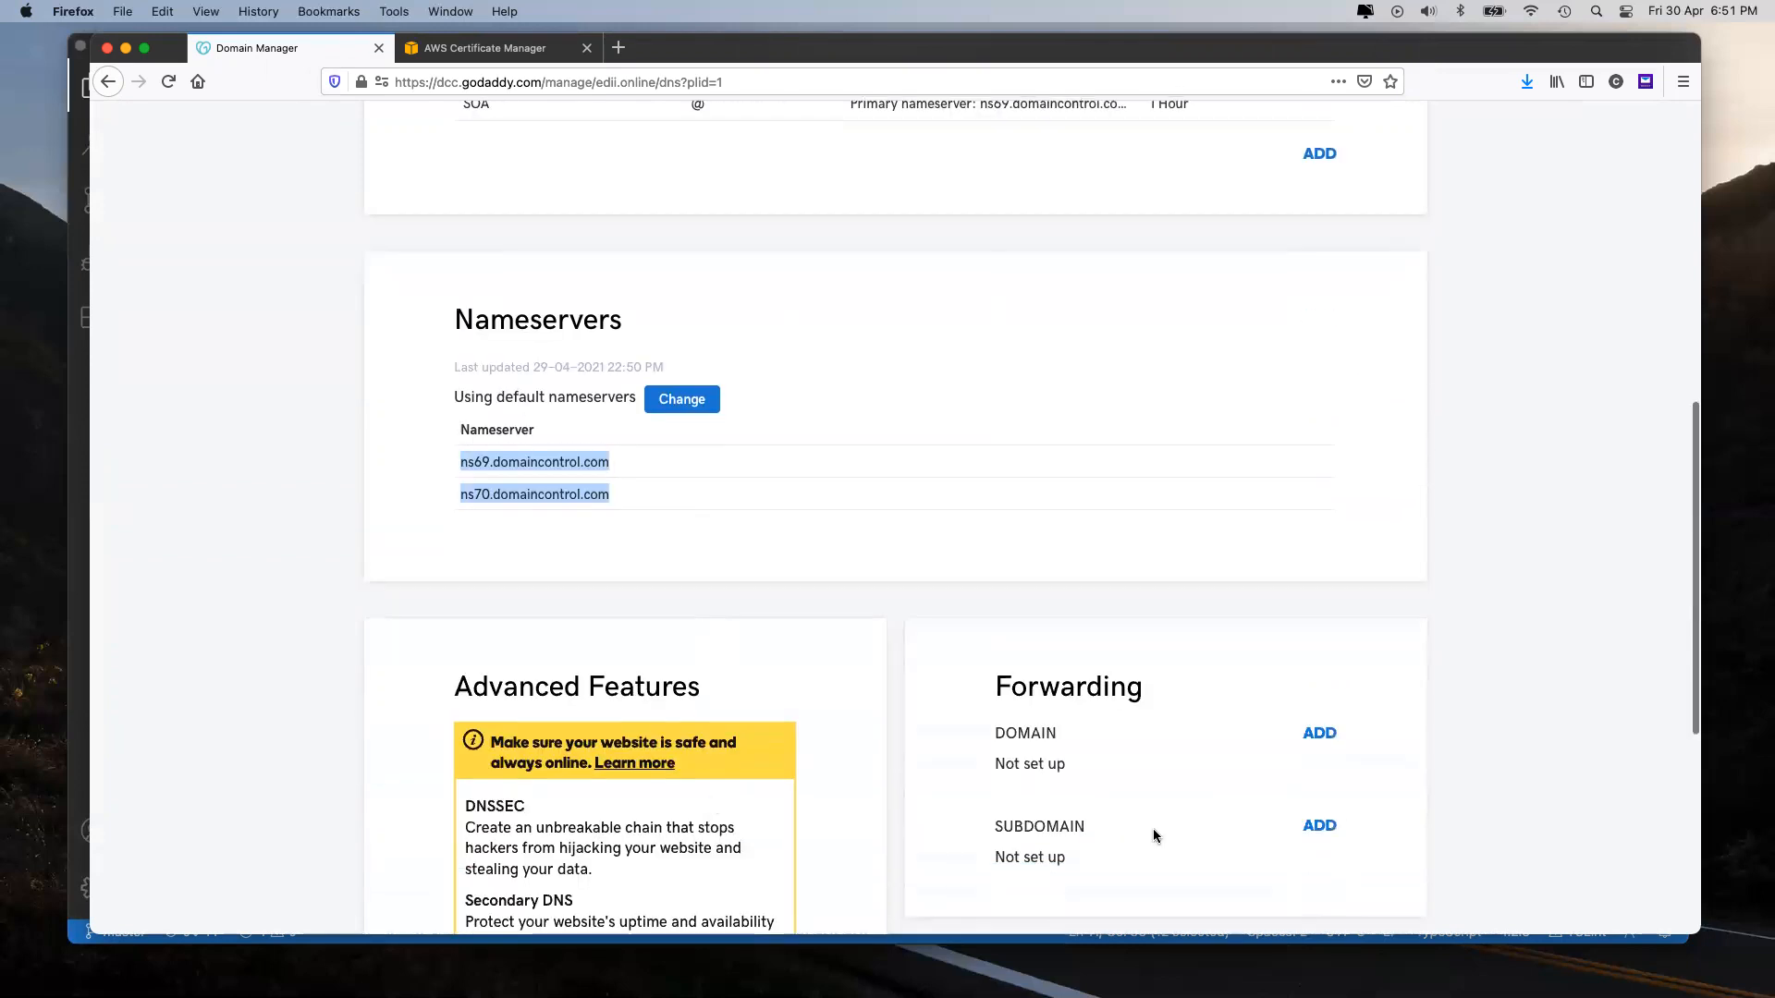
scroll(1146, 778, up, 15)
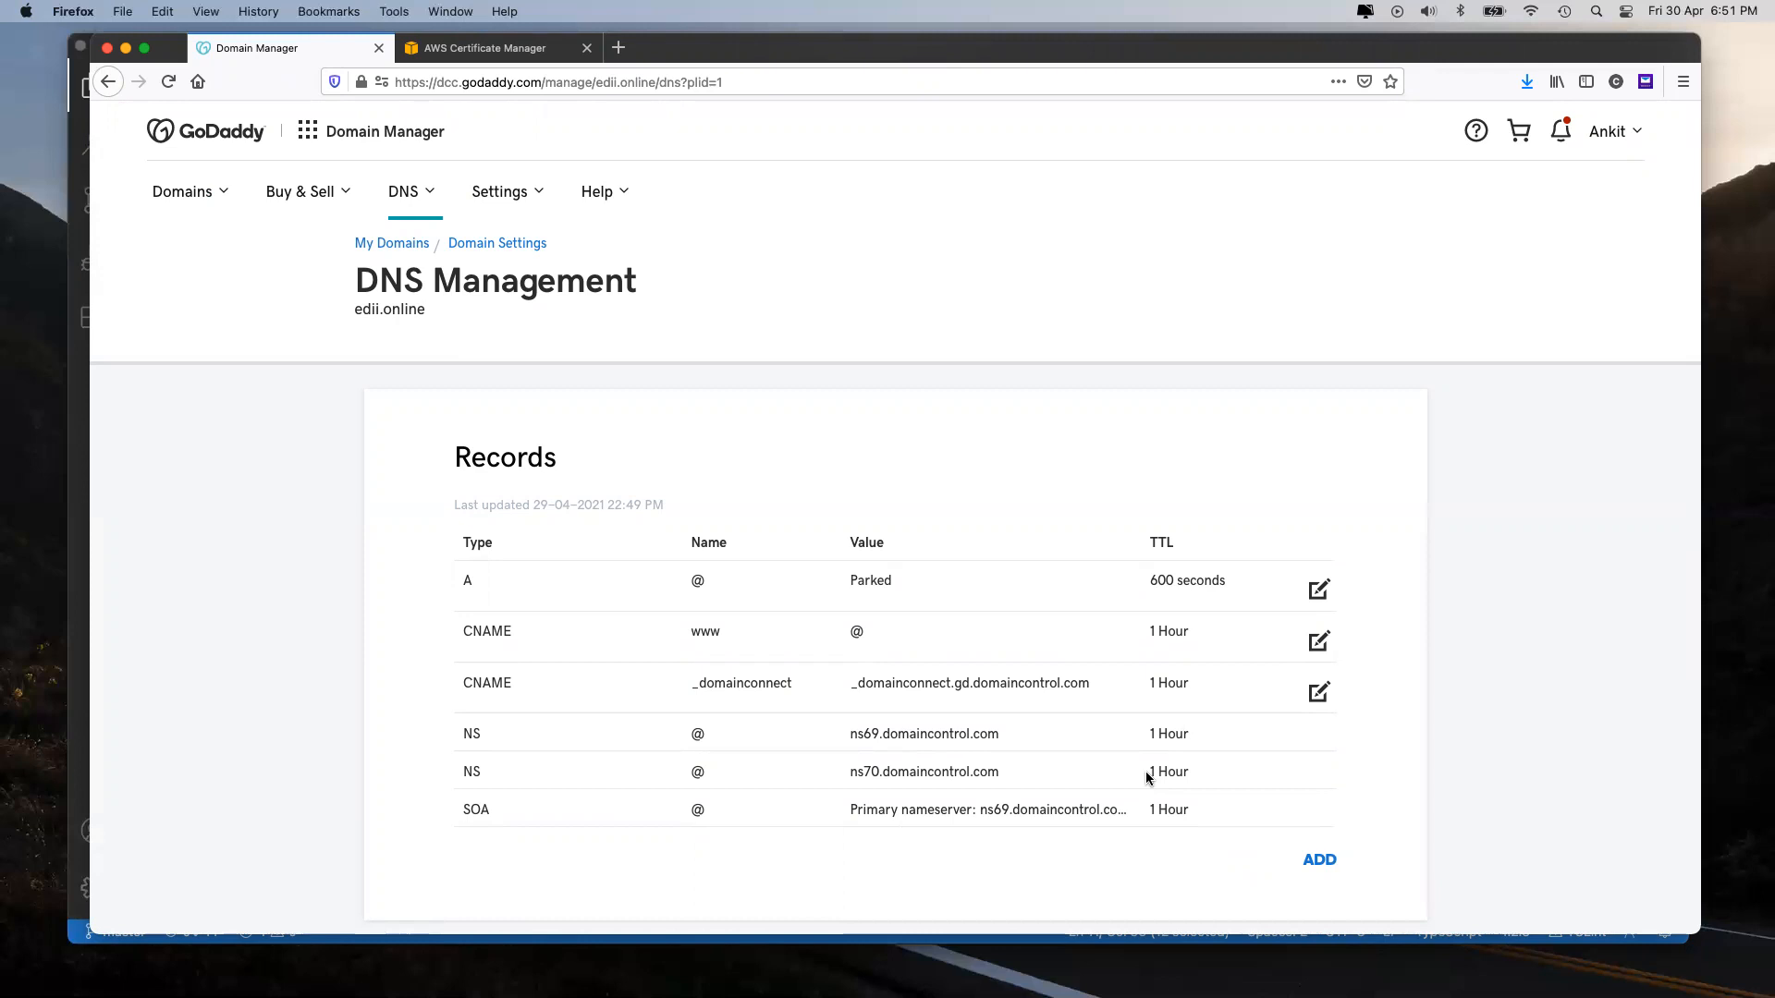
Step: Switch back to the AWS console, search for "route 53" and open the Route 53 hosted zones
click(479, 48)
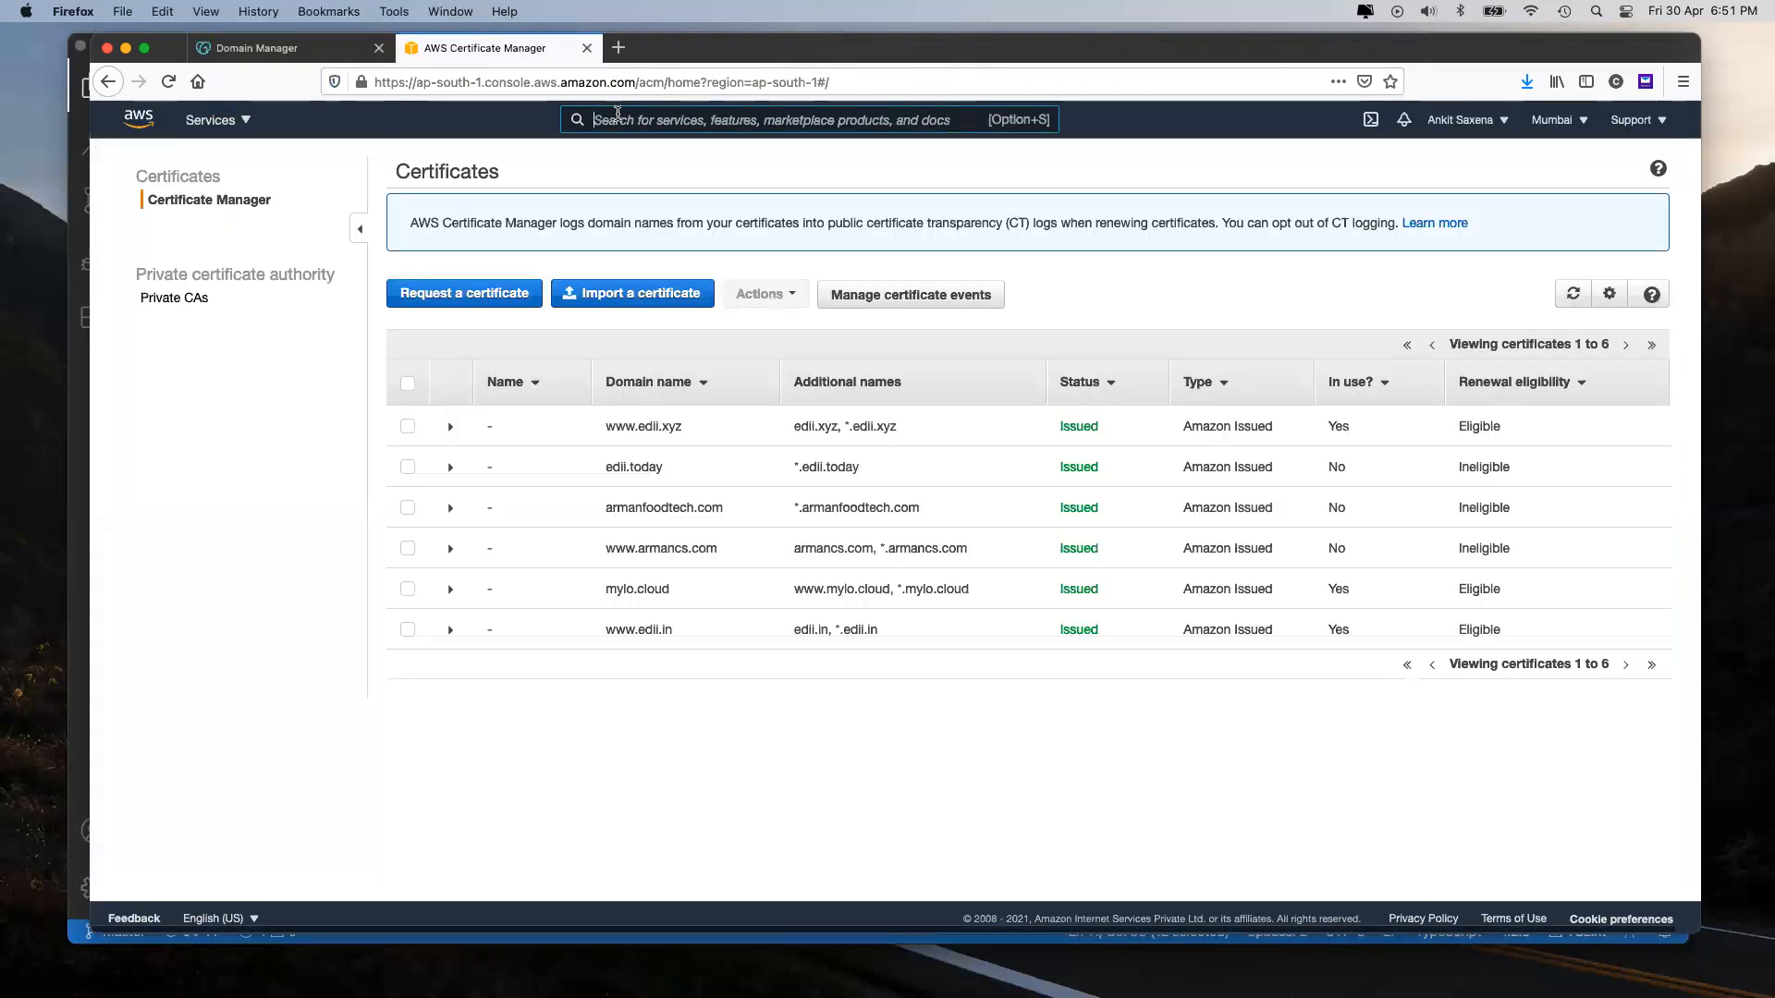
key(alt+s)
text(route 53)
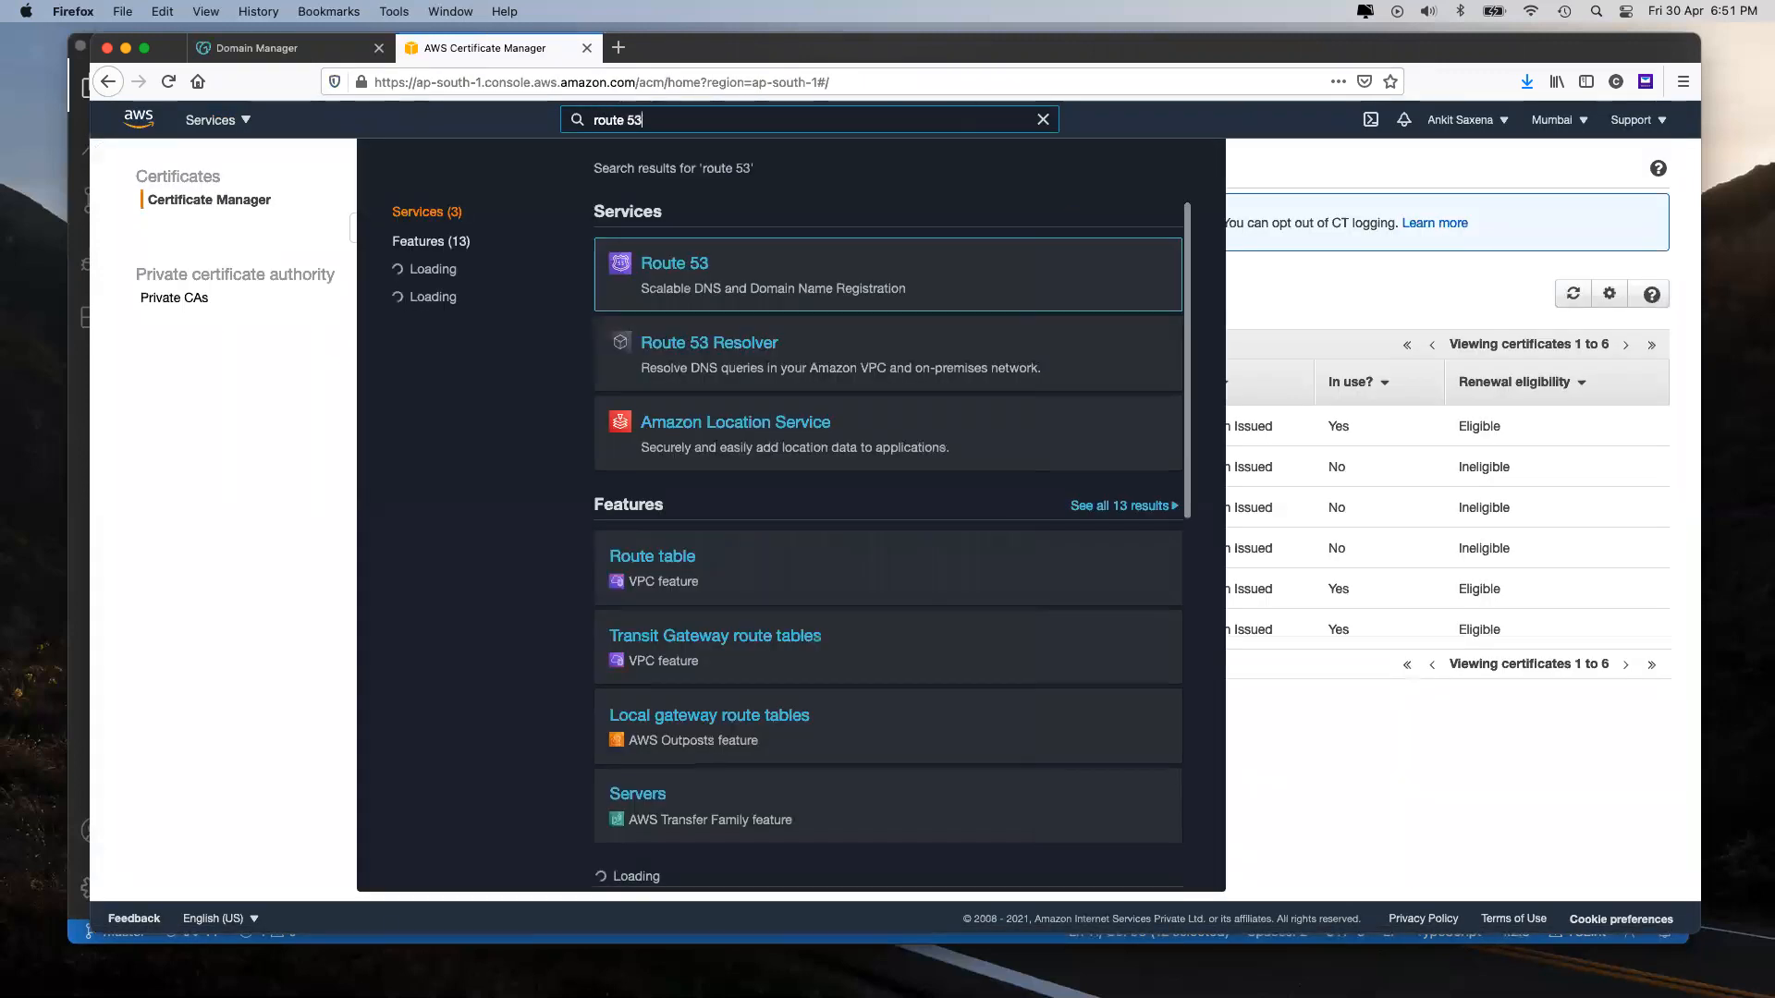
click(681, 263)
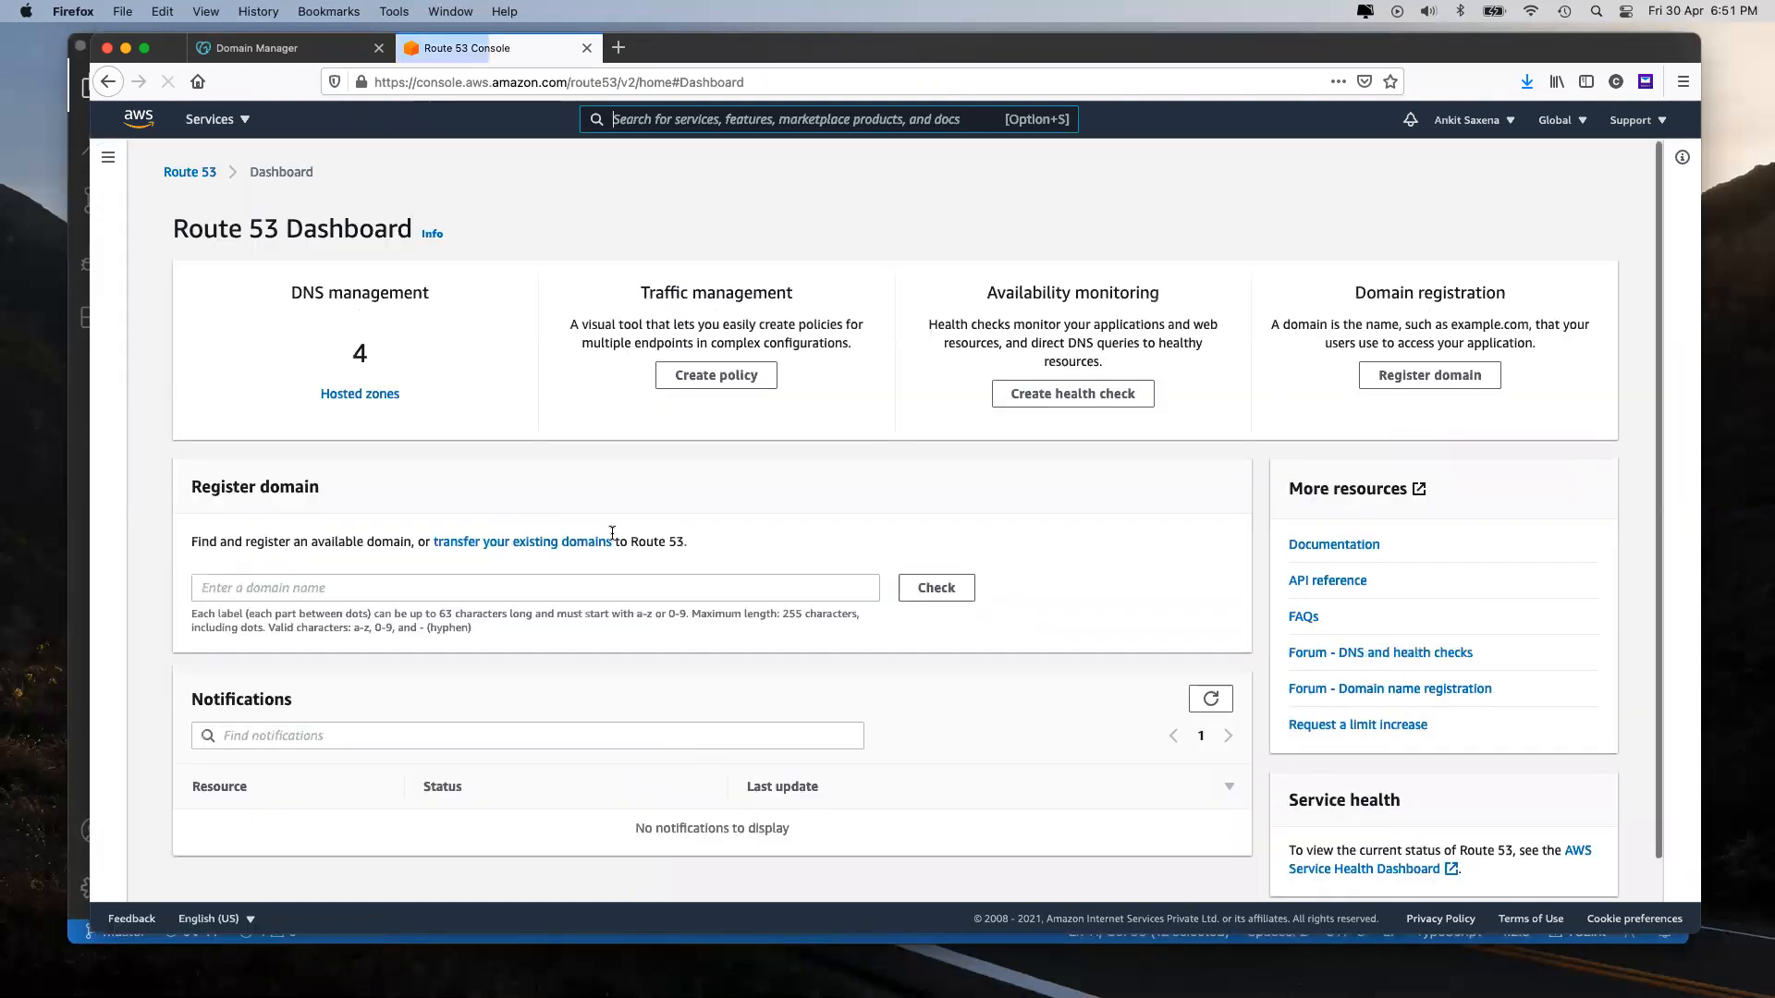
click(334, 398)
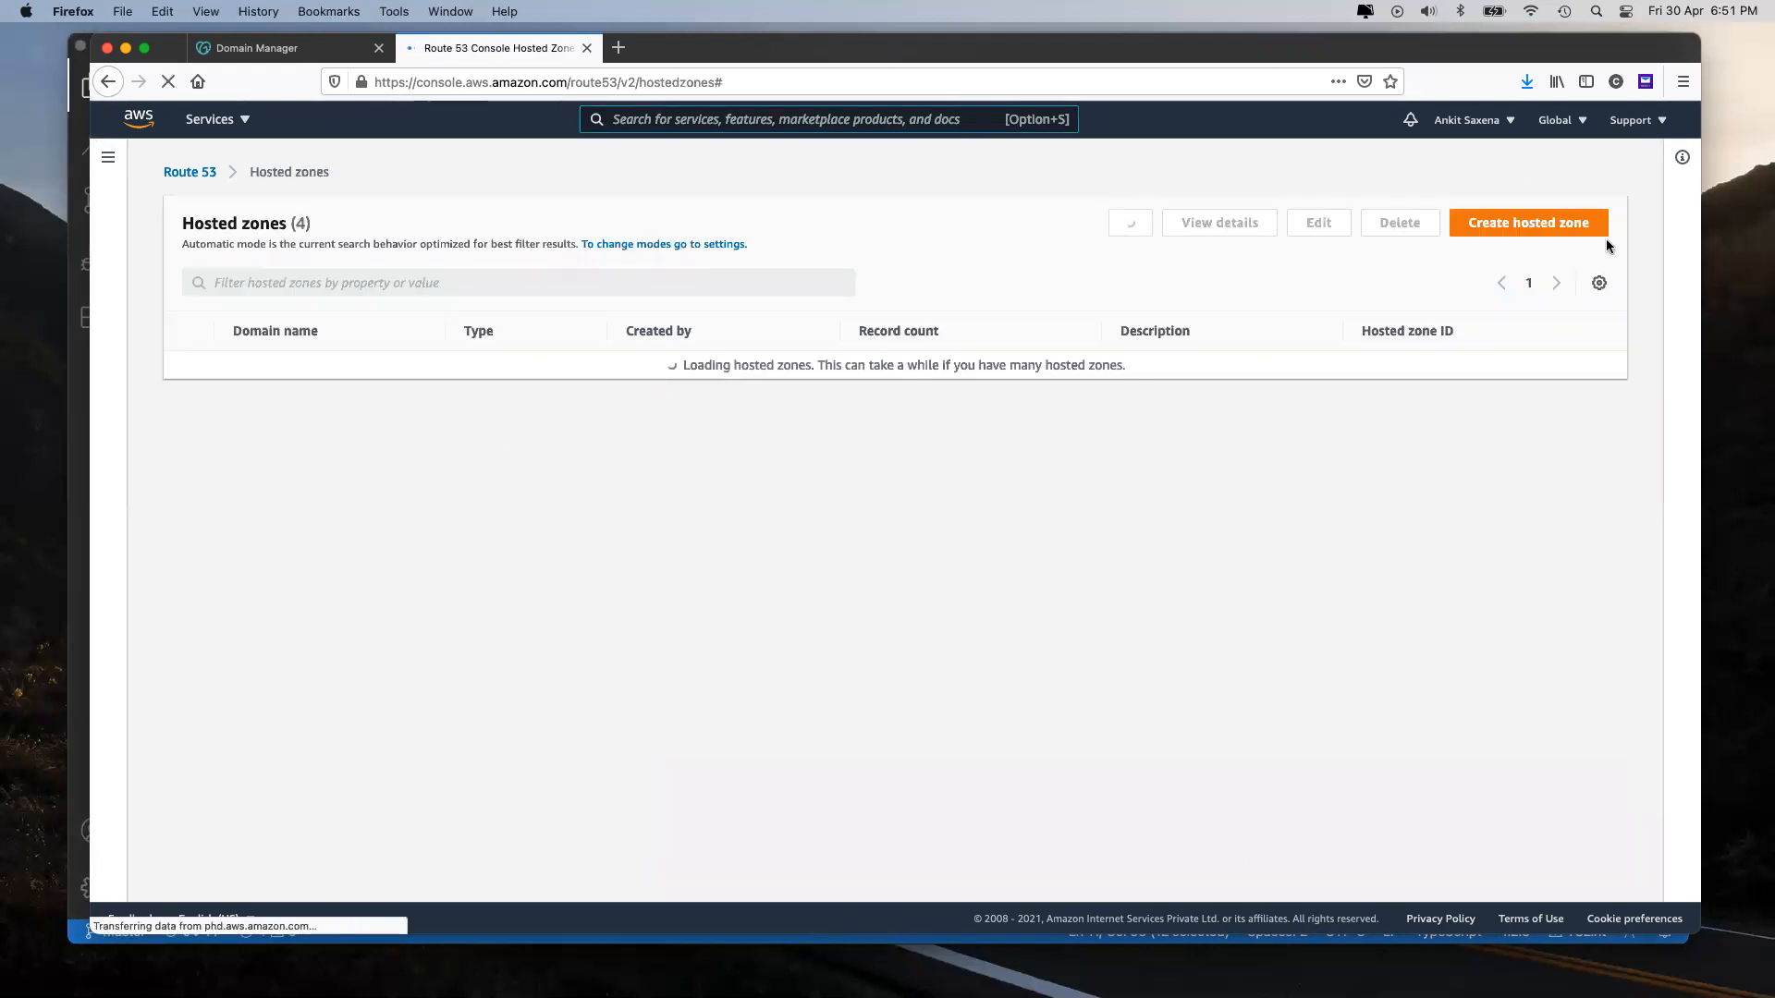
Step: Start a new public hosted zone for edii.online with the description "Hosted Zone for edii.online"
click(1526, 223)
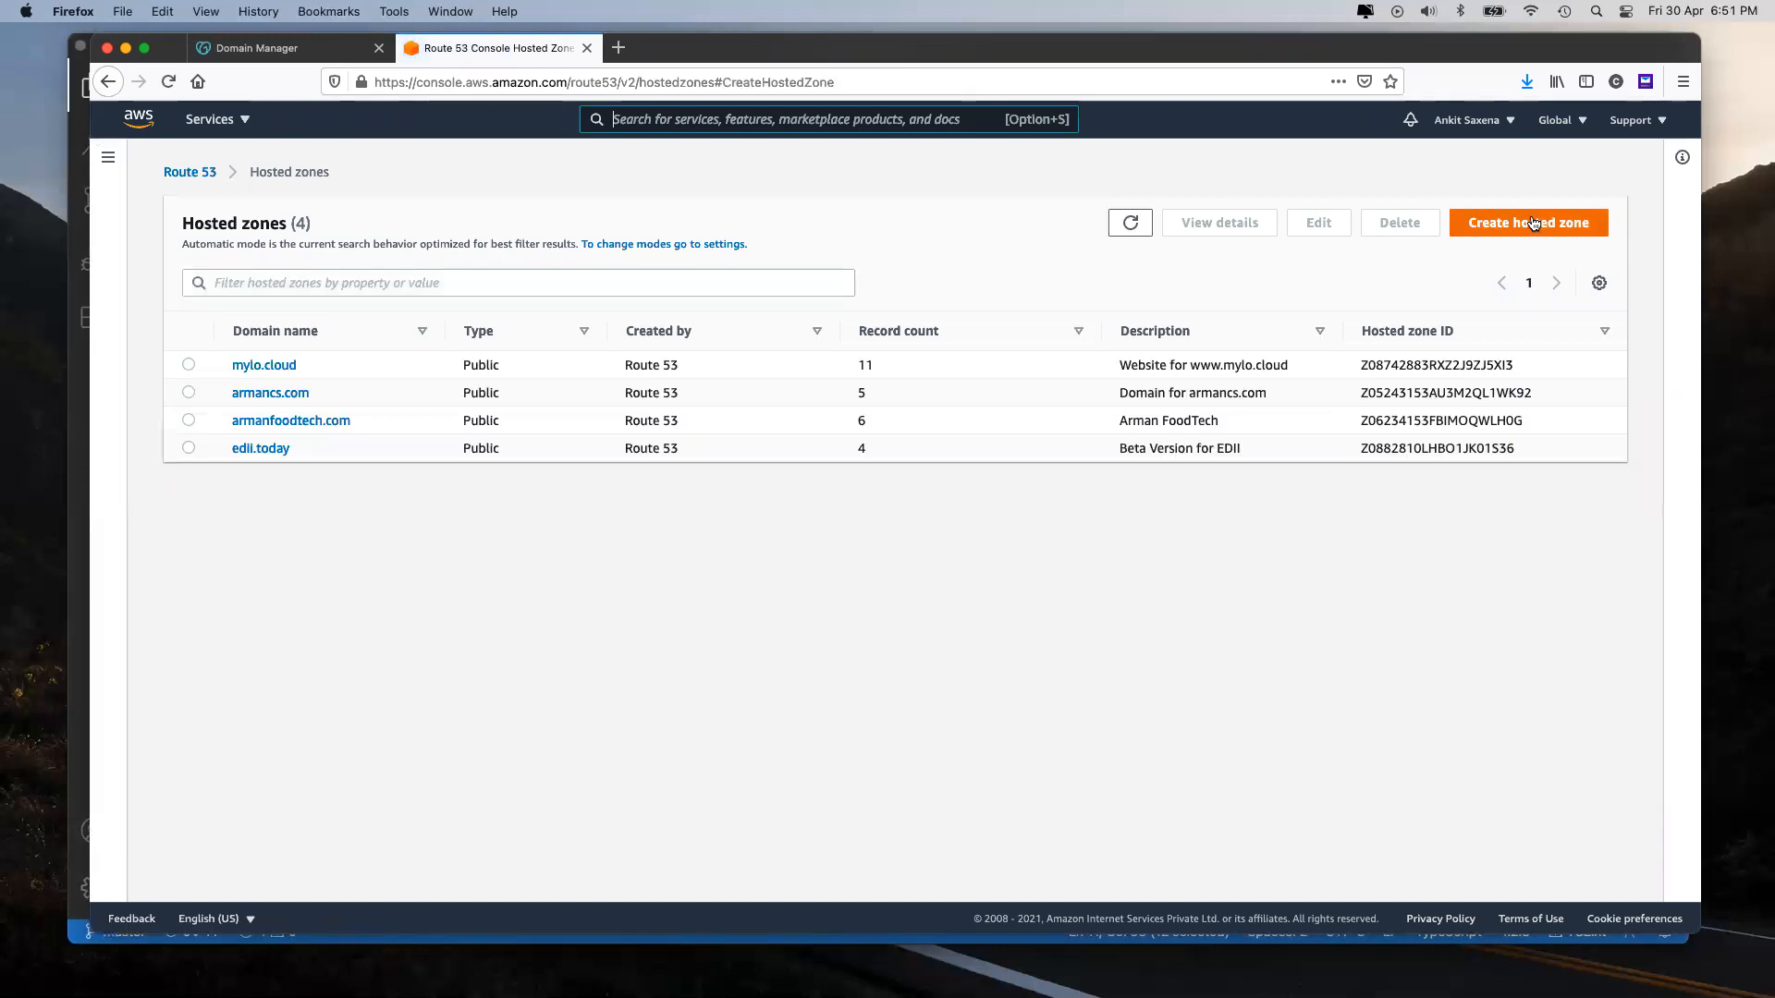
click(414, 407)
text(edii.online)
click(843, 485)
click(337, 514)
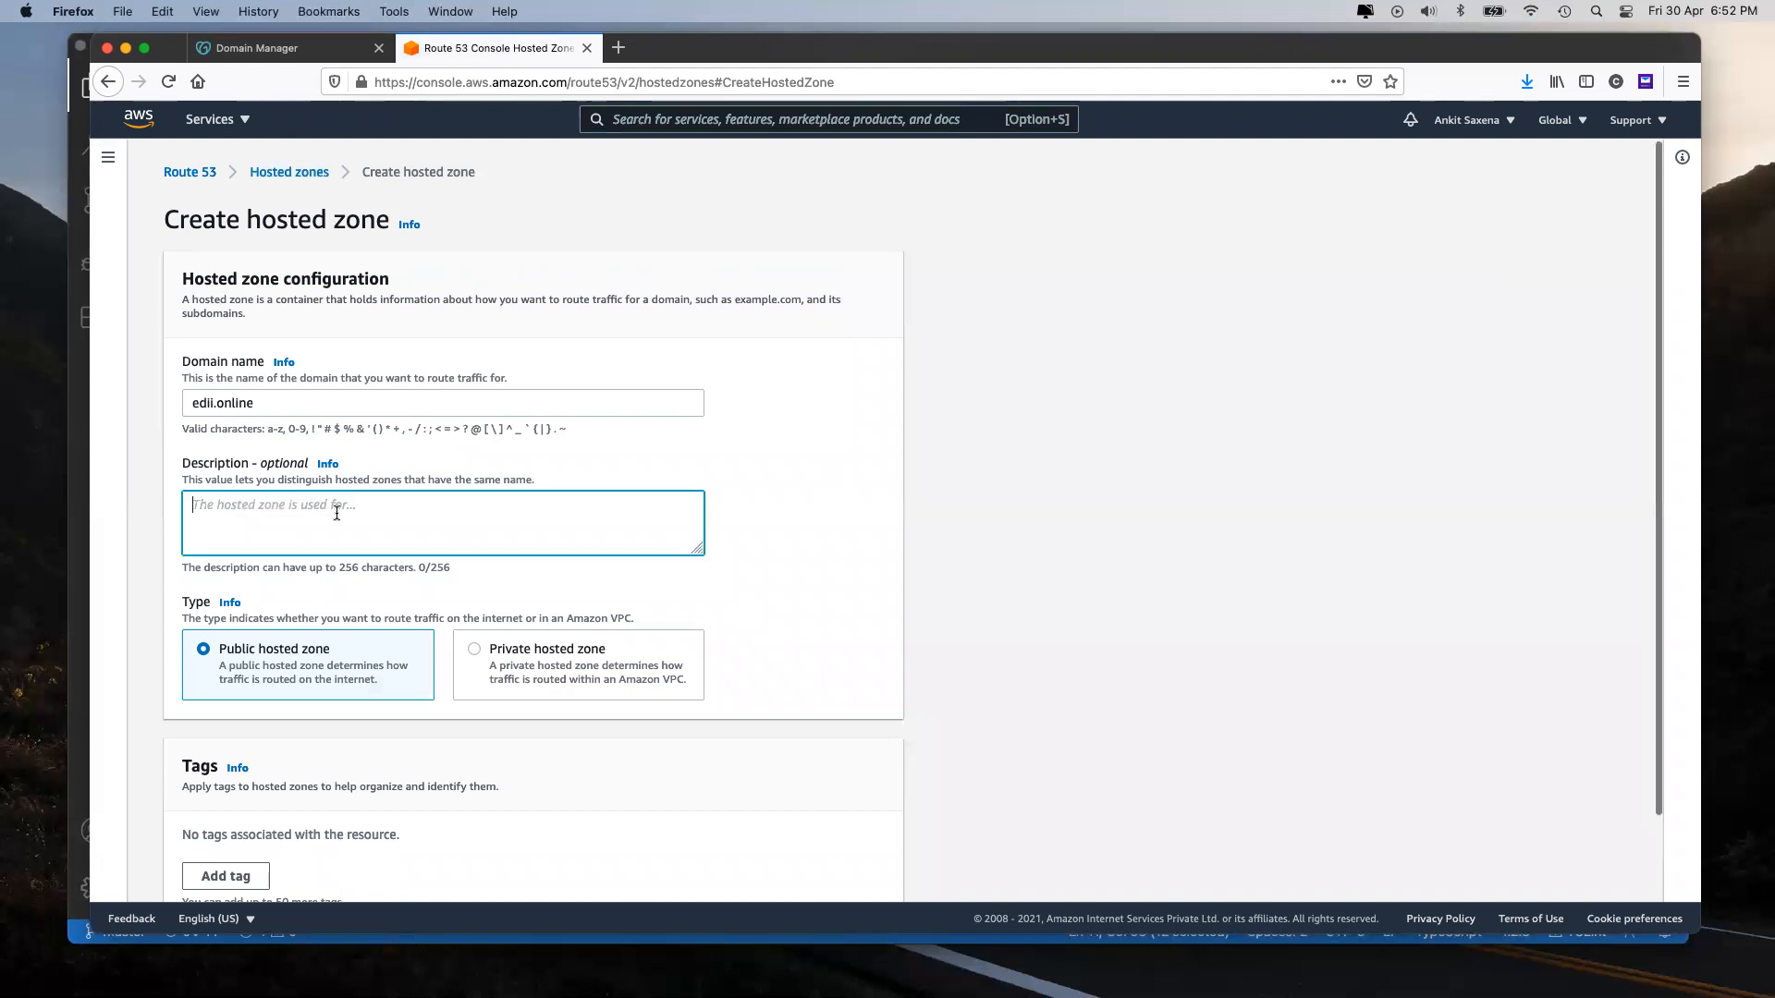
text(Hosted Zone for)
text(edii.online)
scroll(568, 584, down, 2)
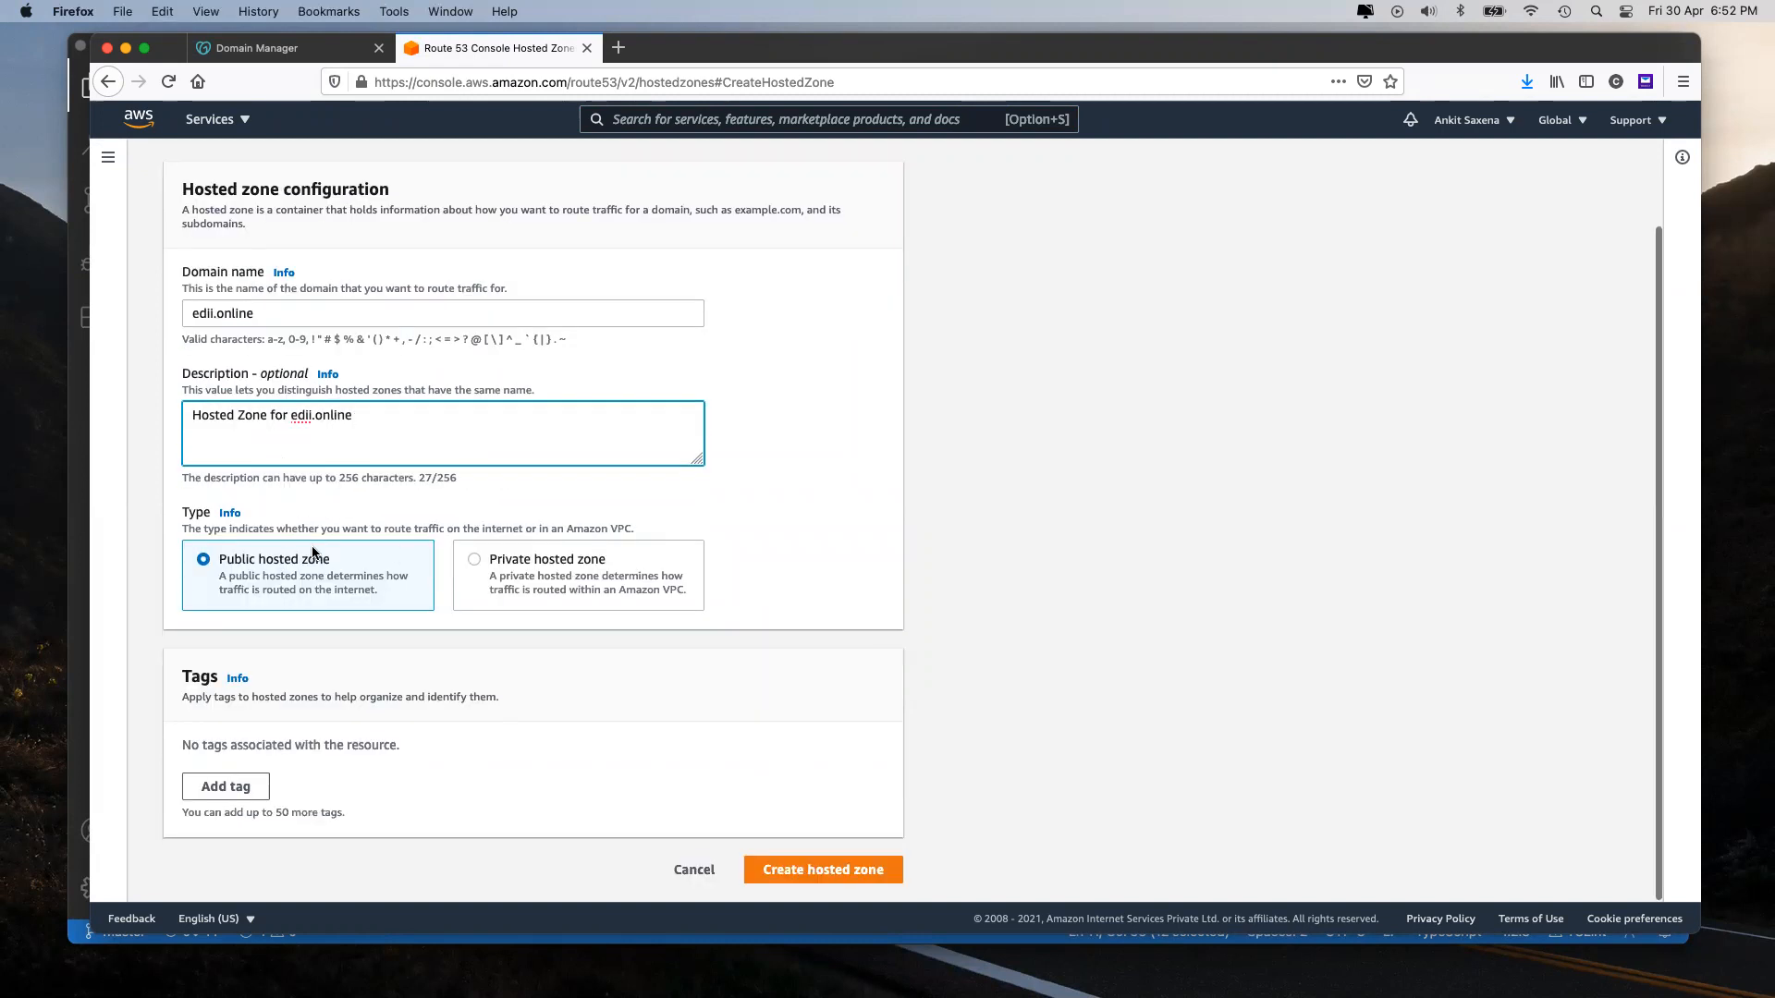
Step: Add a tag with the key CreateBy and the creator's first name as its value, and create the hosted zone
click(223, 788)
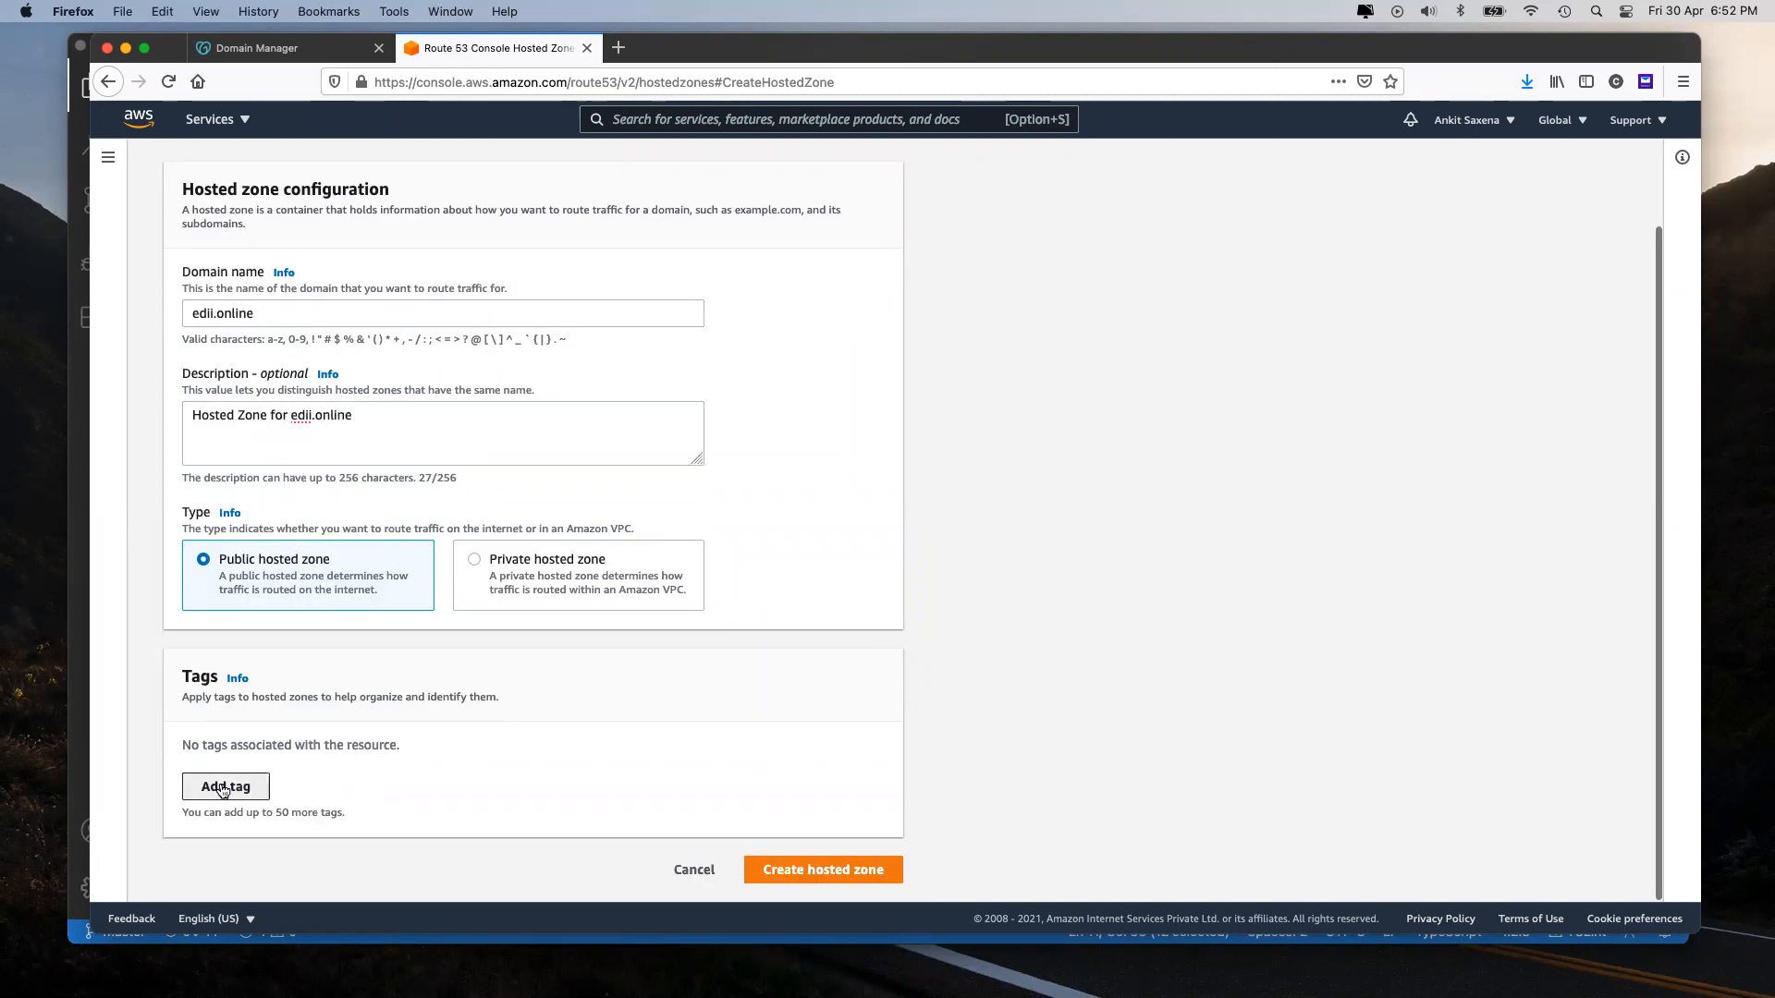
text(do)
key(BackSpace)
key(BackSpace)
text(CreateBu)
key(Tab)
text(Ankit)
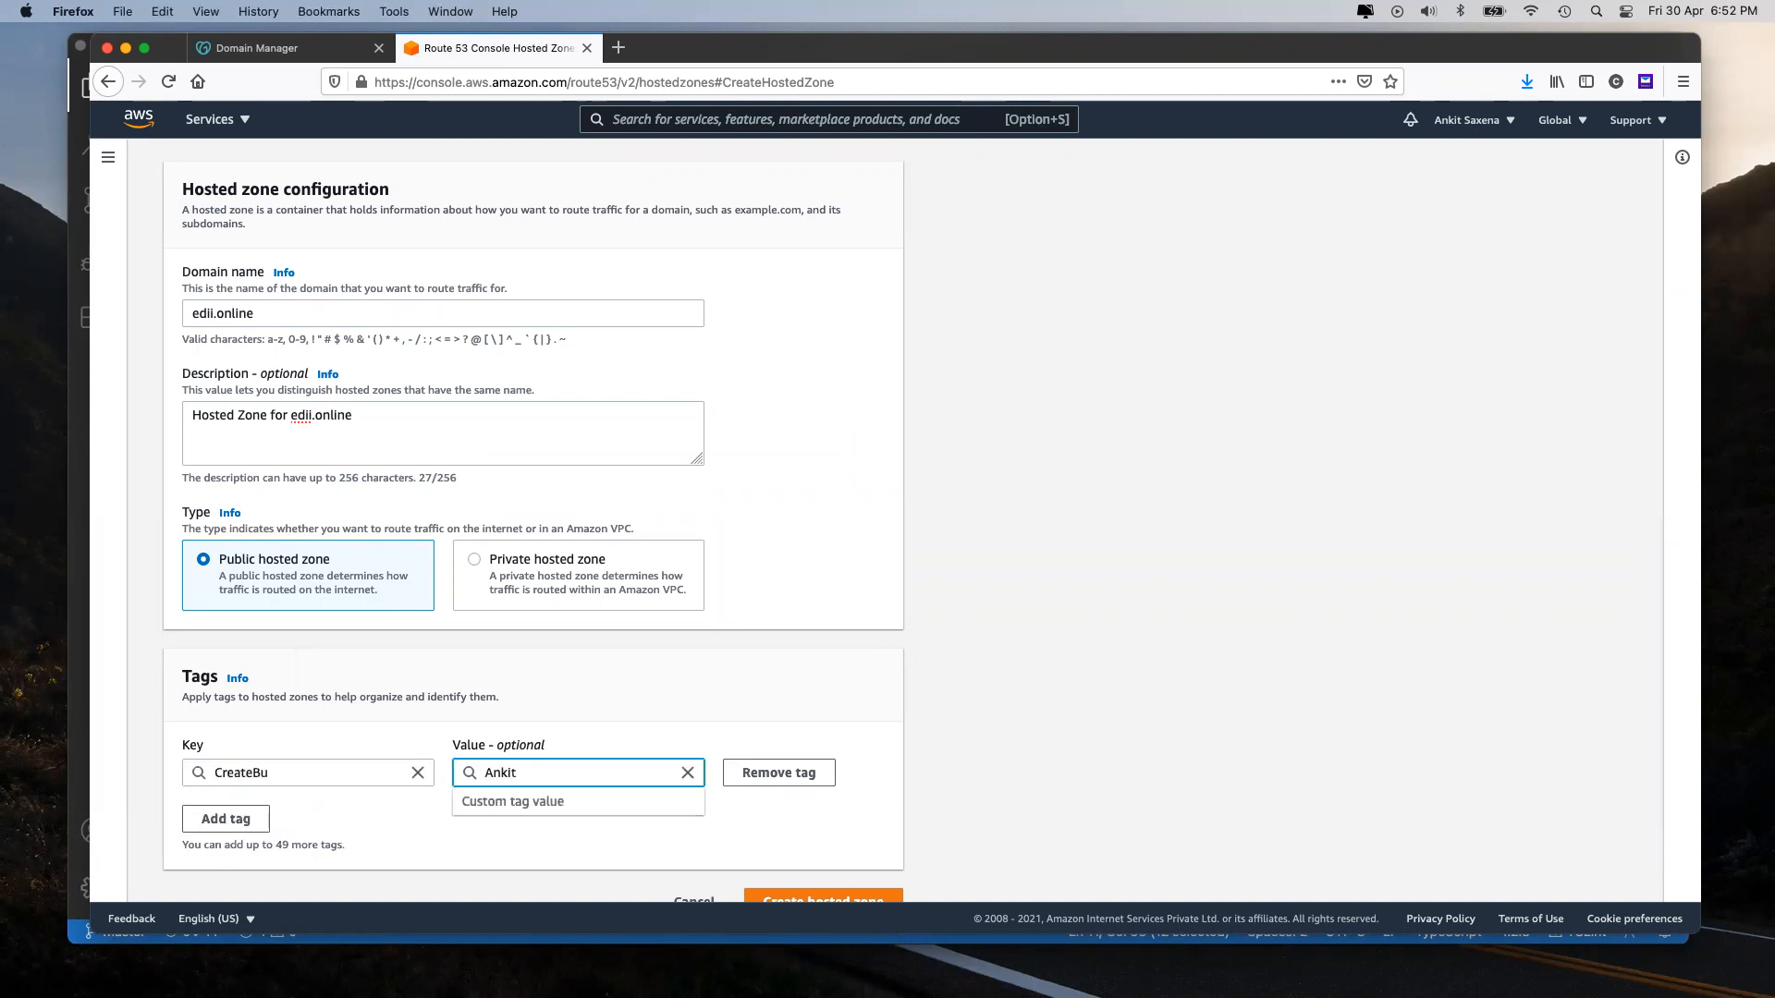
click(286, 776)
key(BackSpace)
text(y)
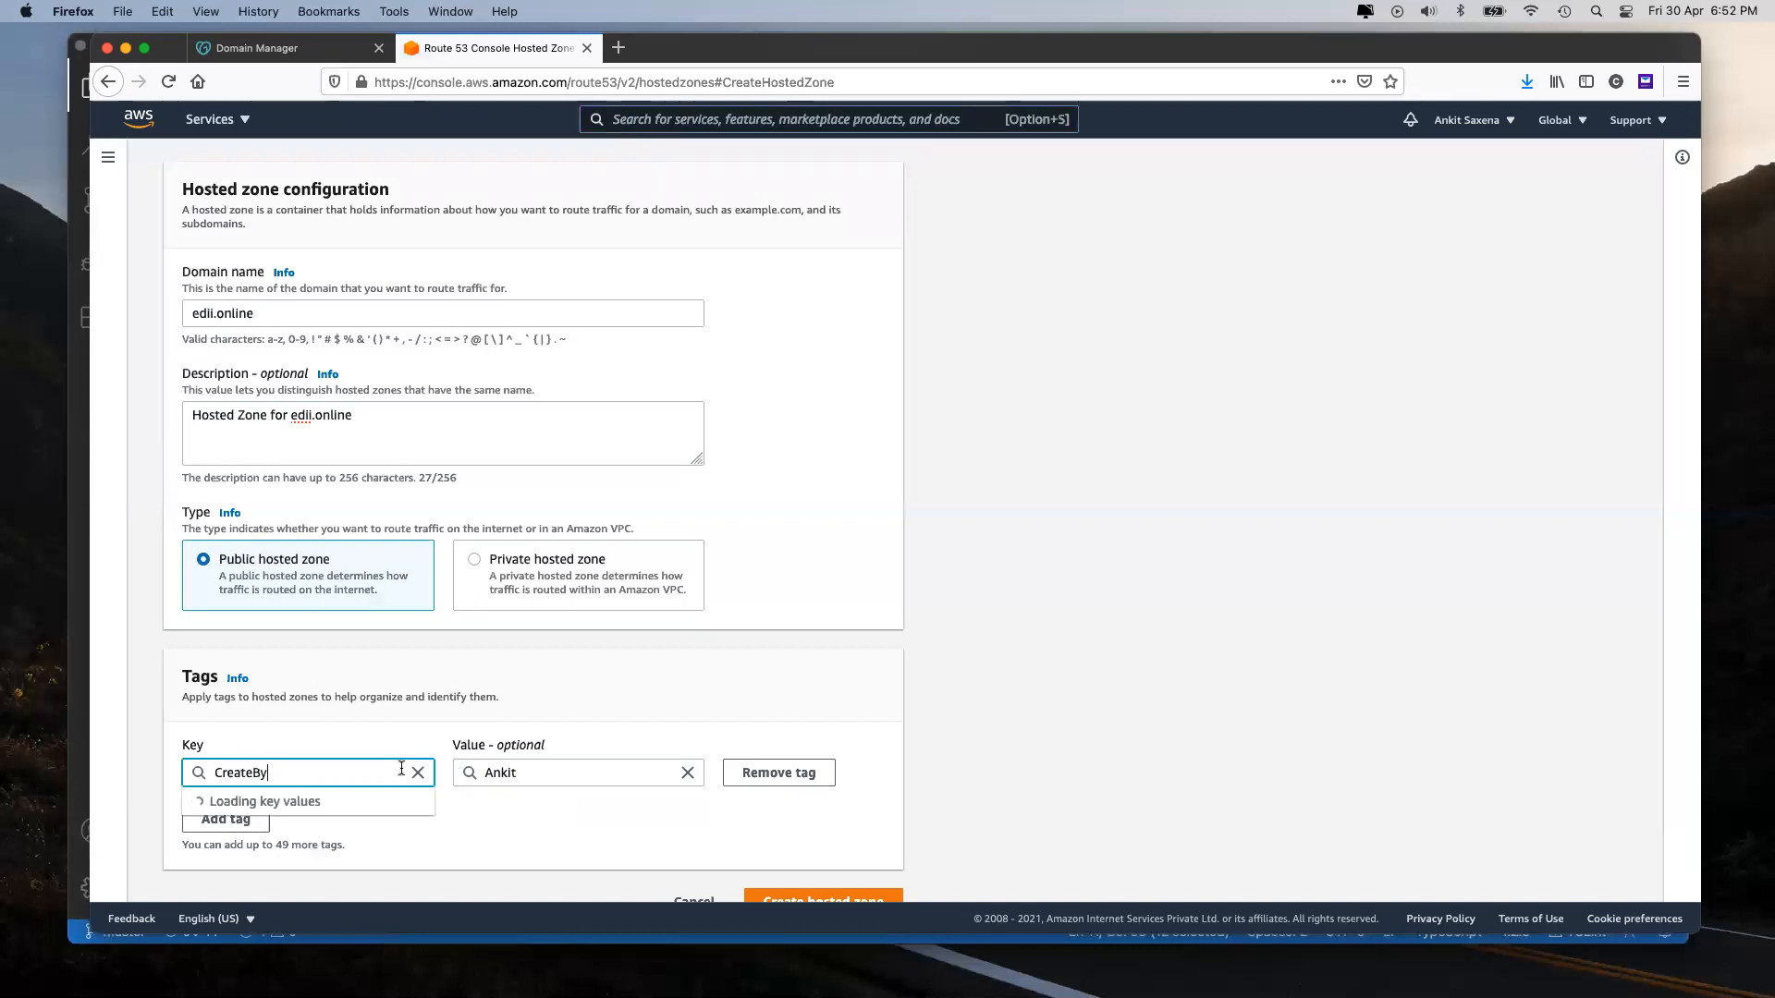
click(1101, 835)
scroll(985, 428, down, 2)
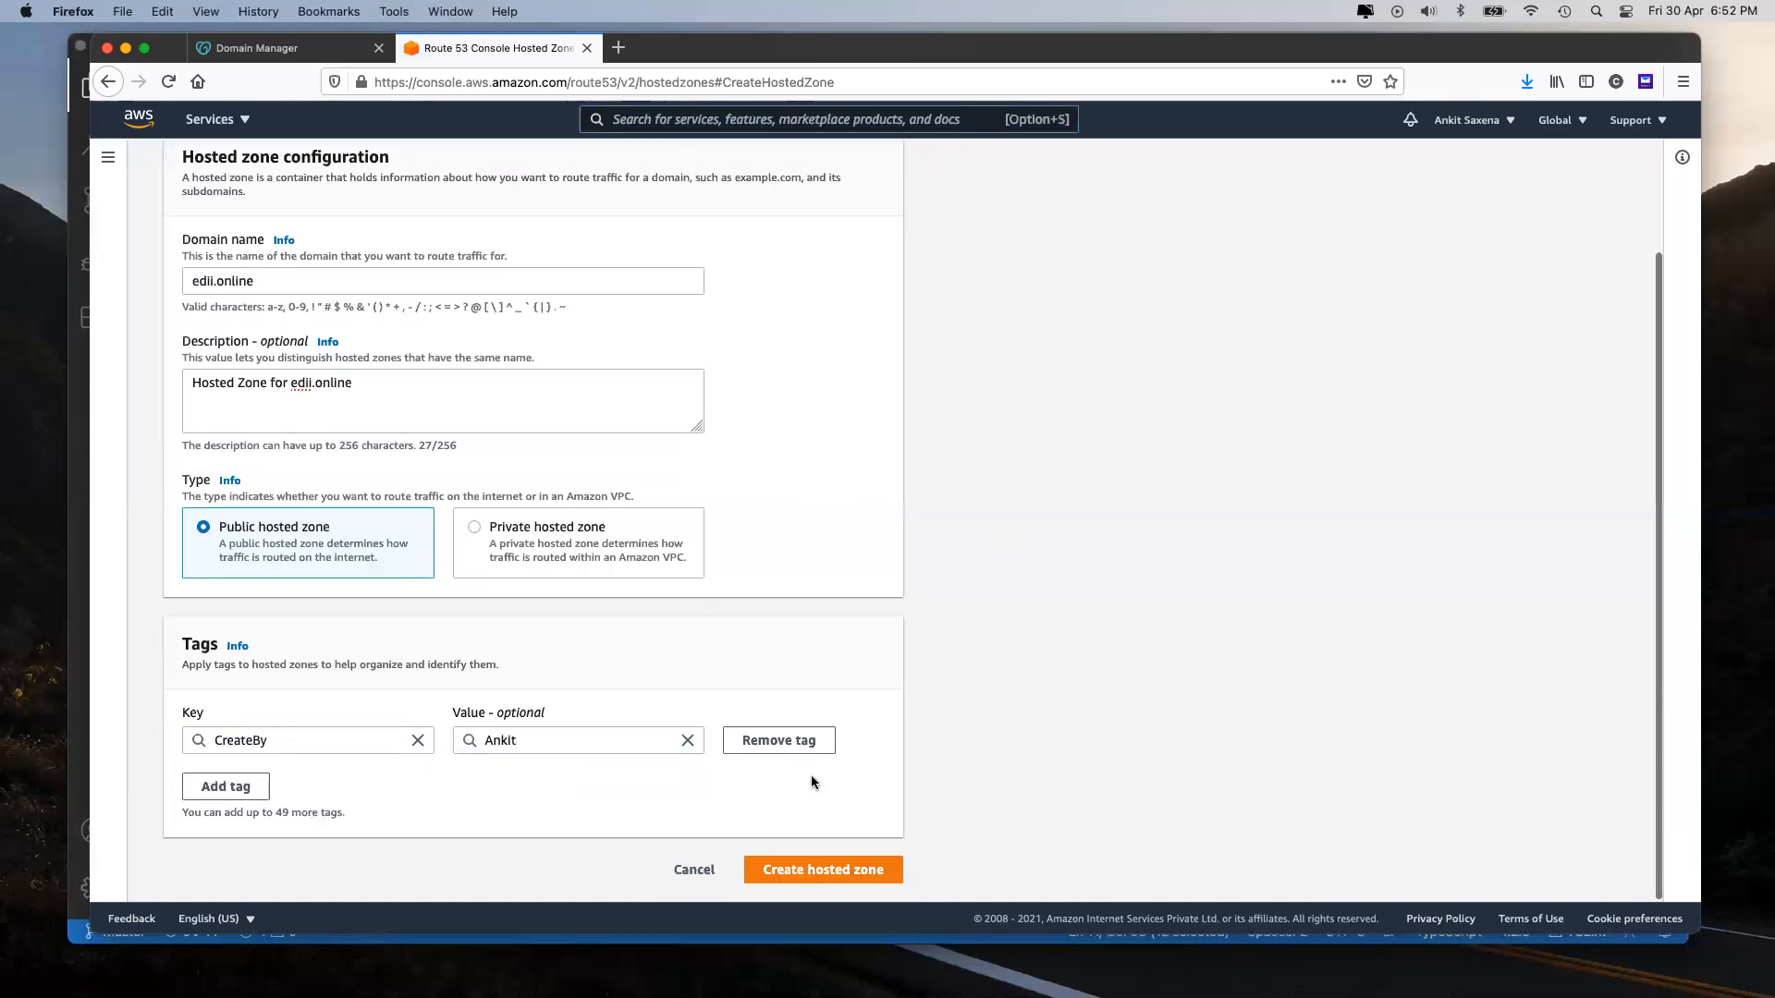
click(797, 870)
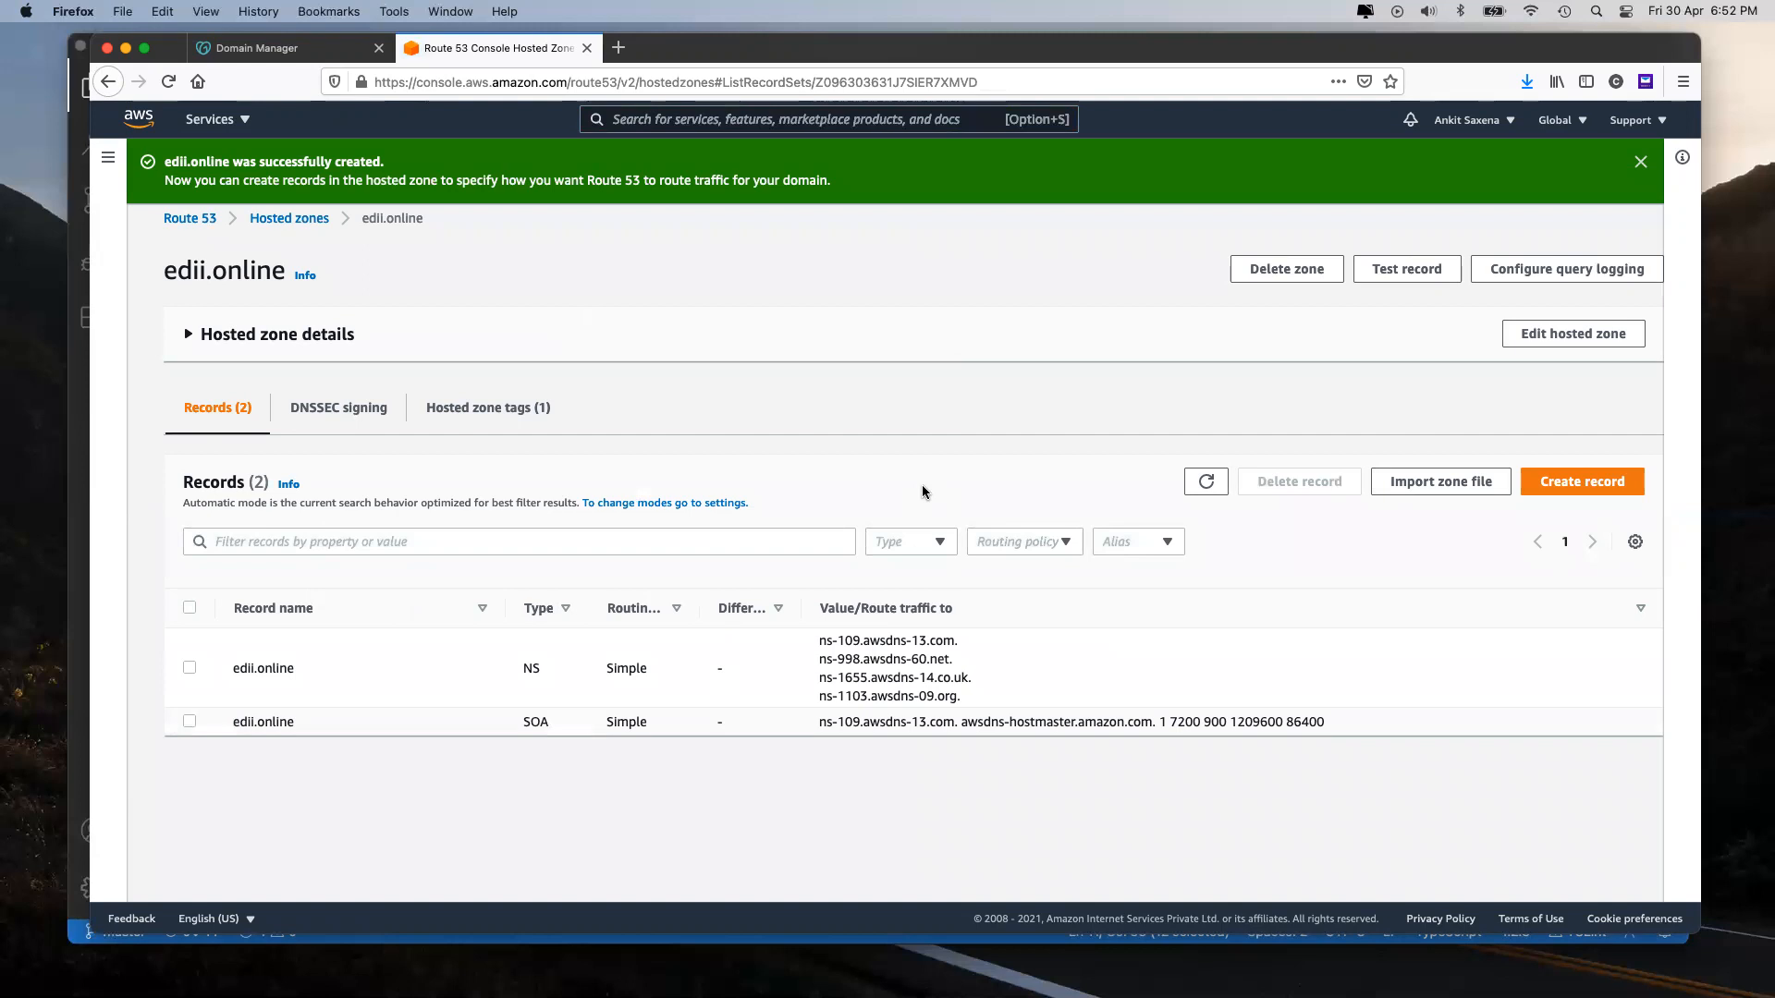
Step: Check edii.online's DNS page at GoDaddy and return to the records of the new Route 53 hosted zone
click(279, 48)
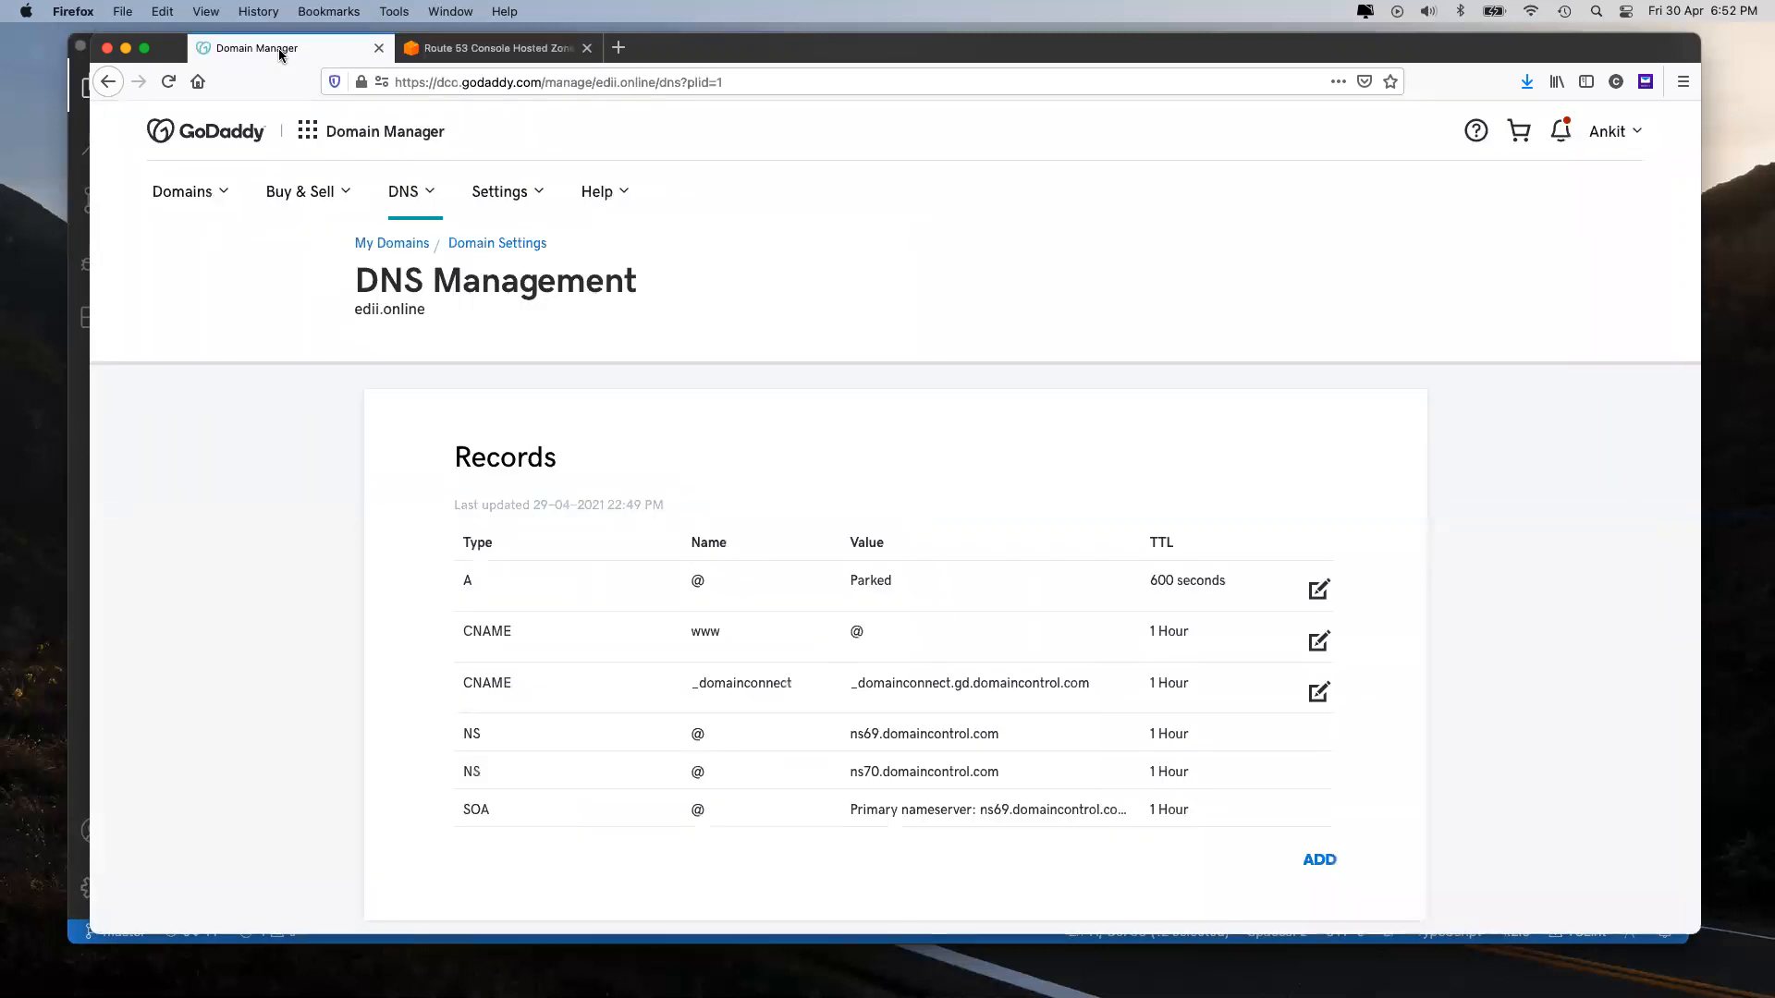
click(510, 48)
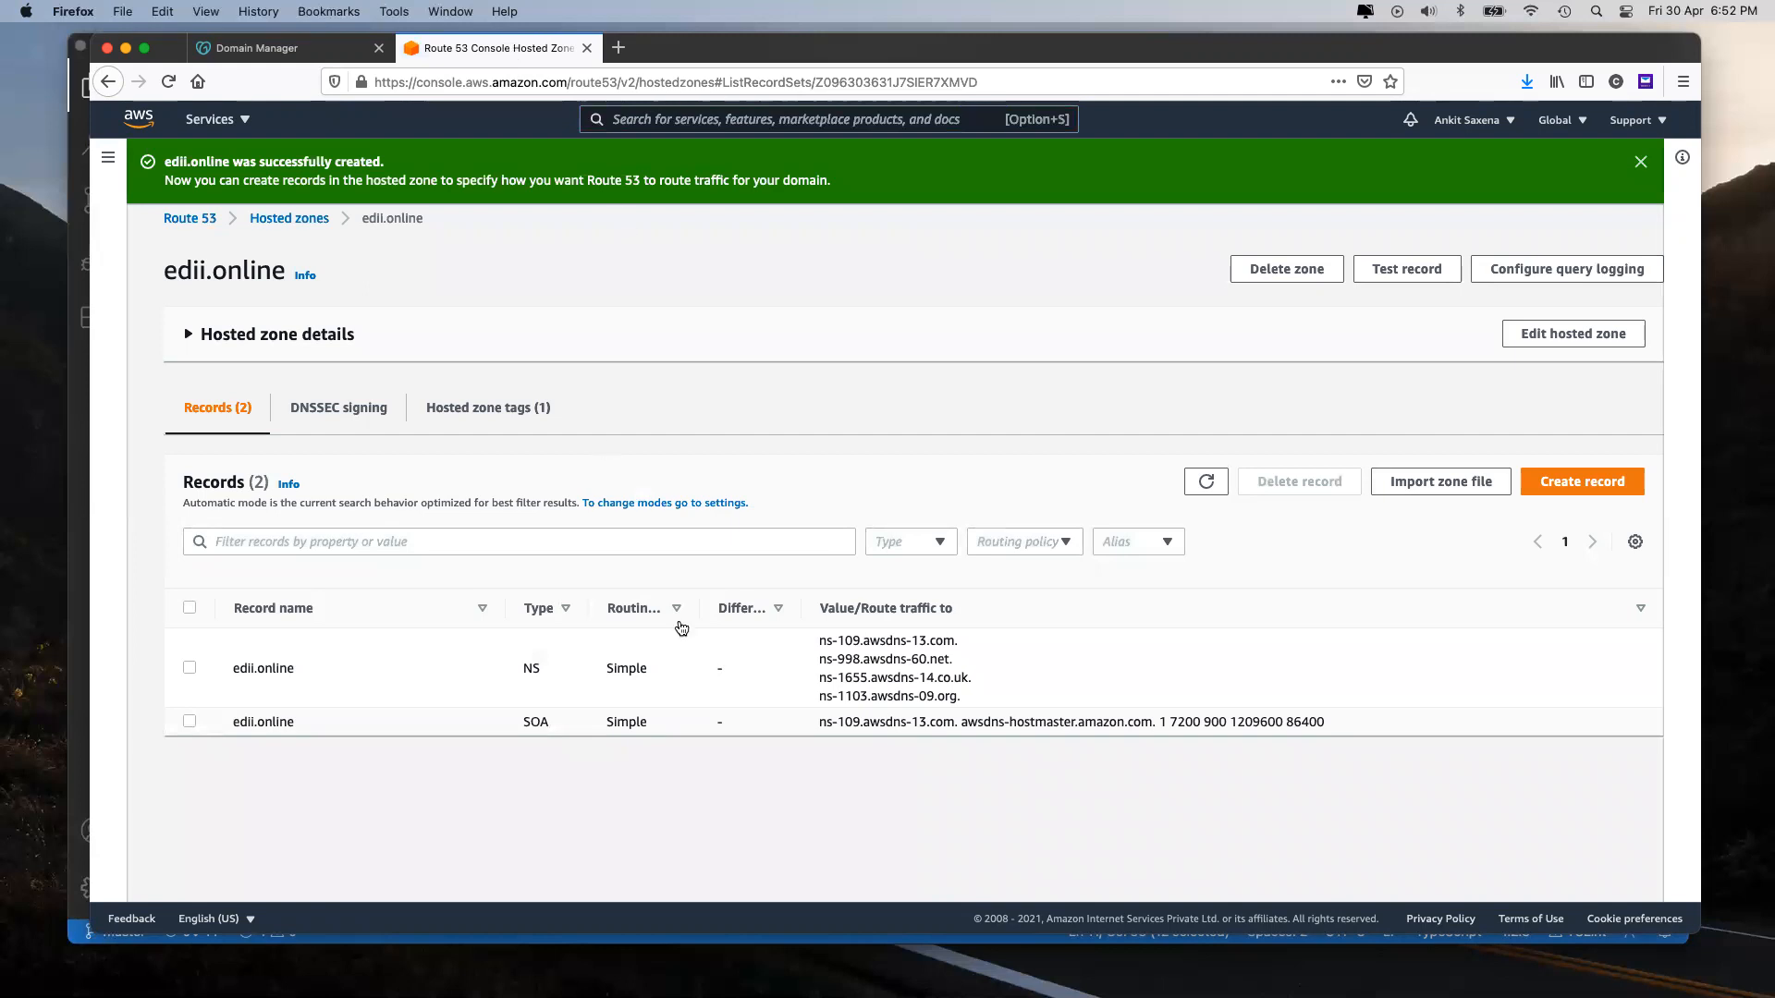
Step: Review edii.online's default nameservers on GoDaddy's DNS page and return to the Route 53 hosted zone records
click(313, 48)
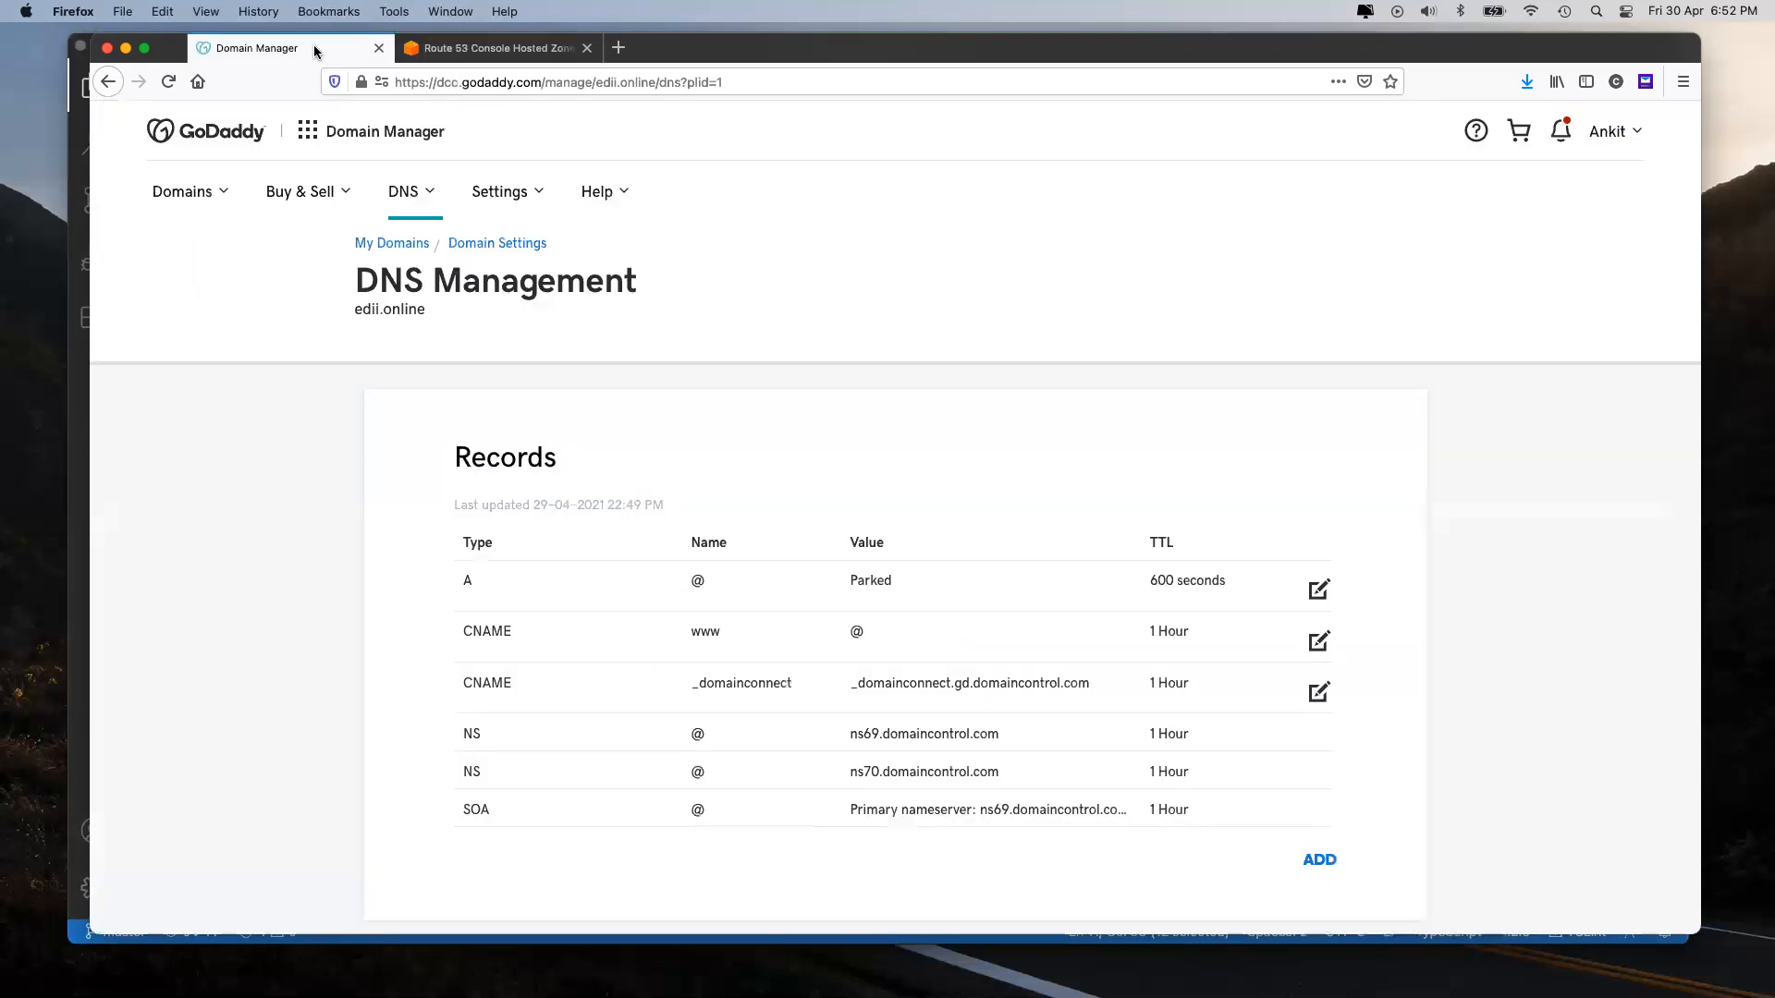
scroll(584, 633, down, 3)
scroll(585, 637, down, 1)
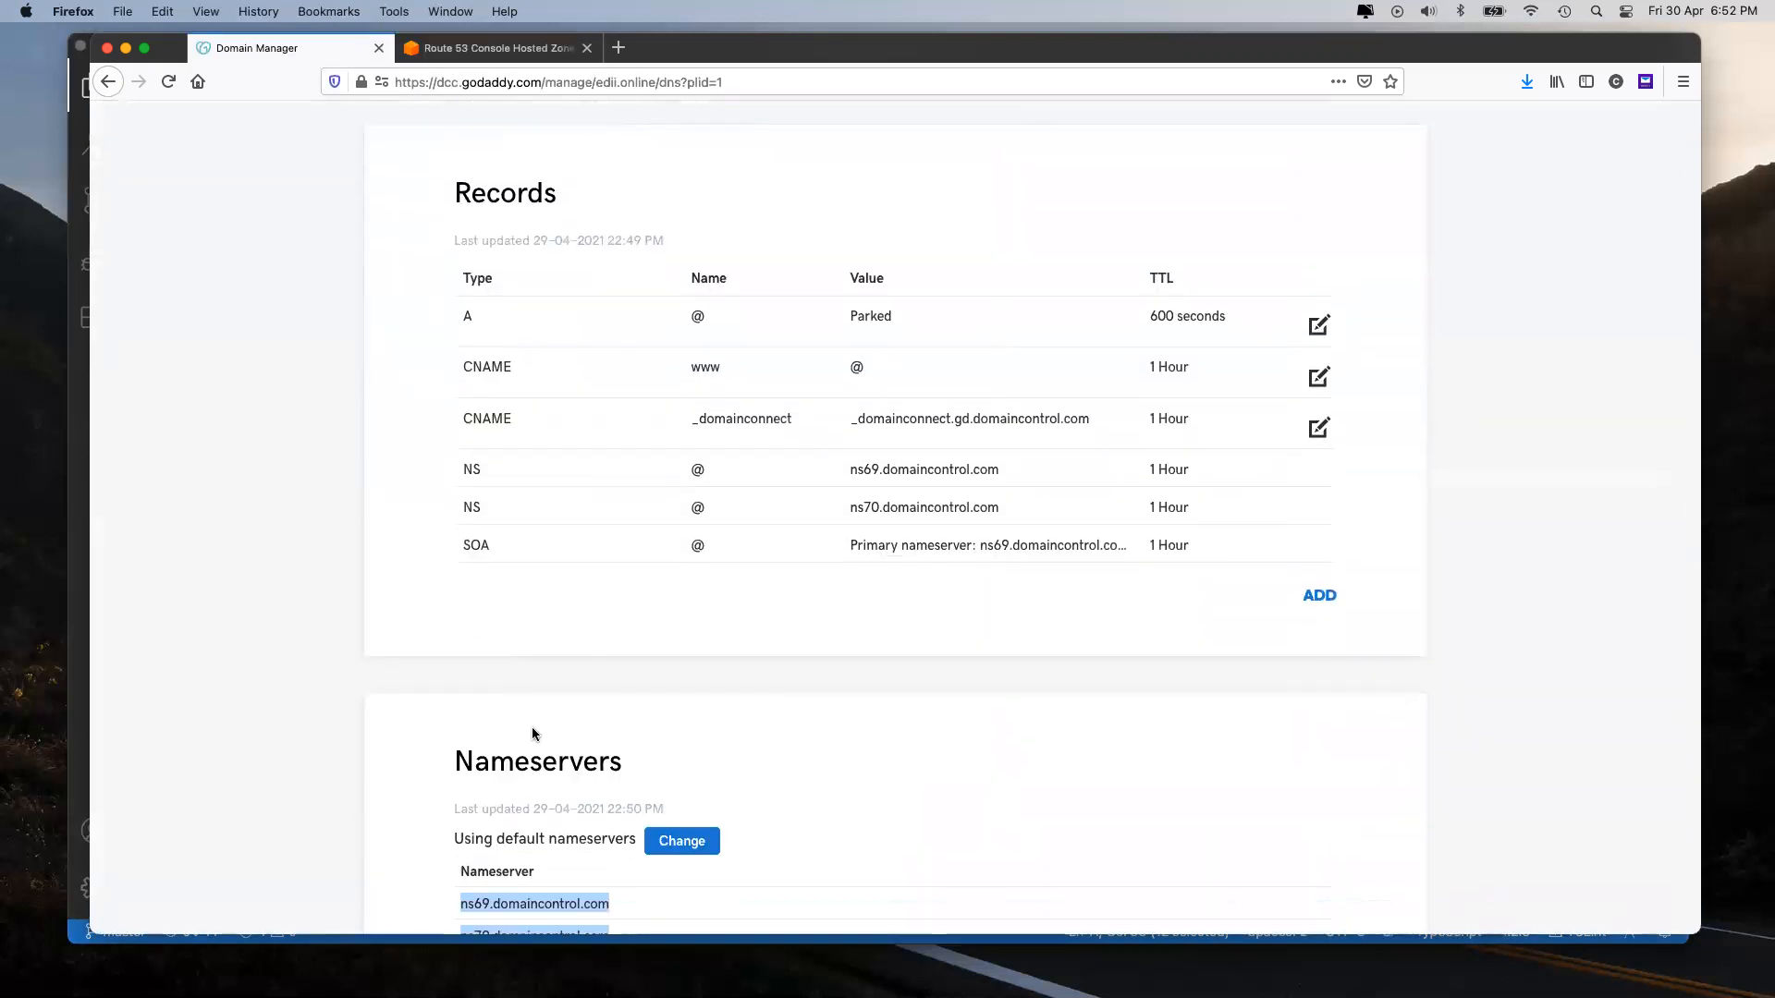
double_click(560, 839)
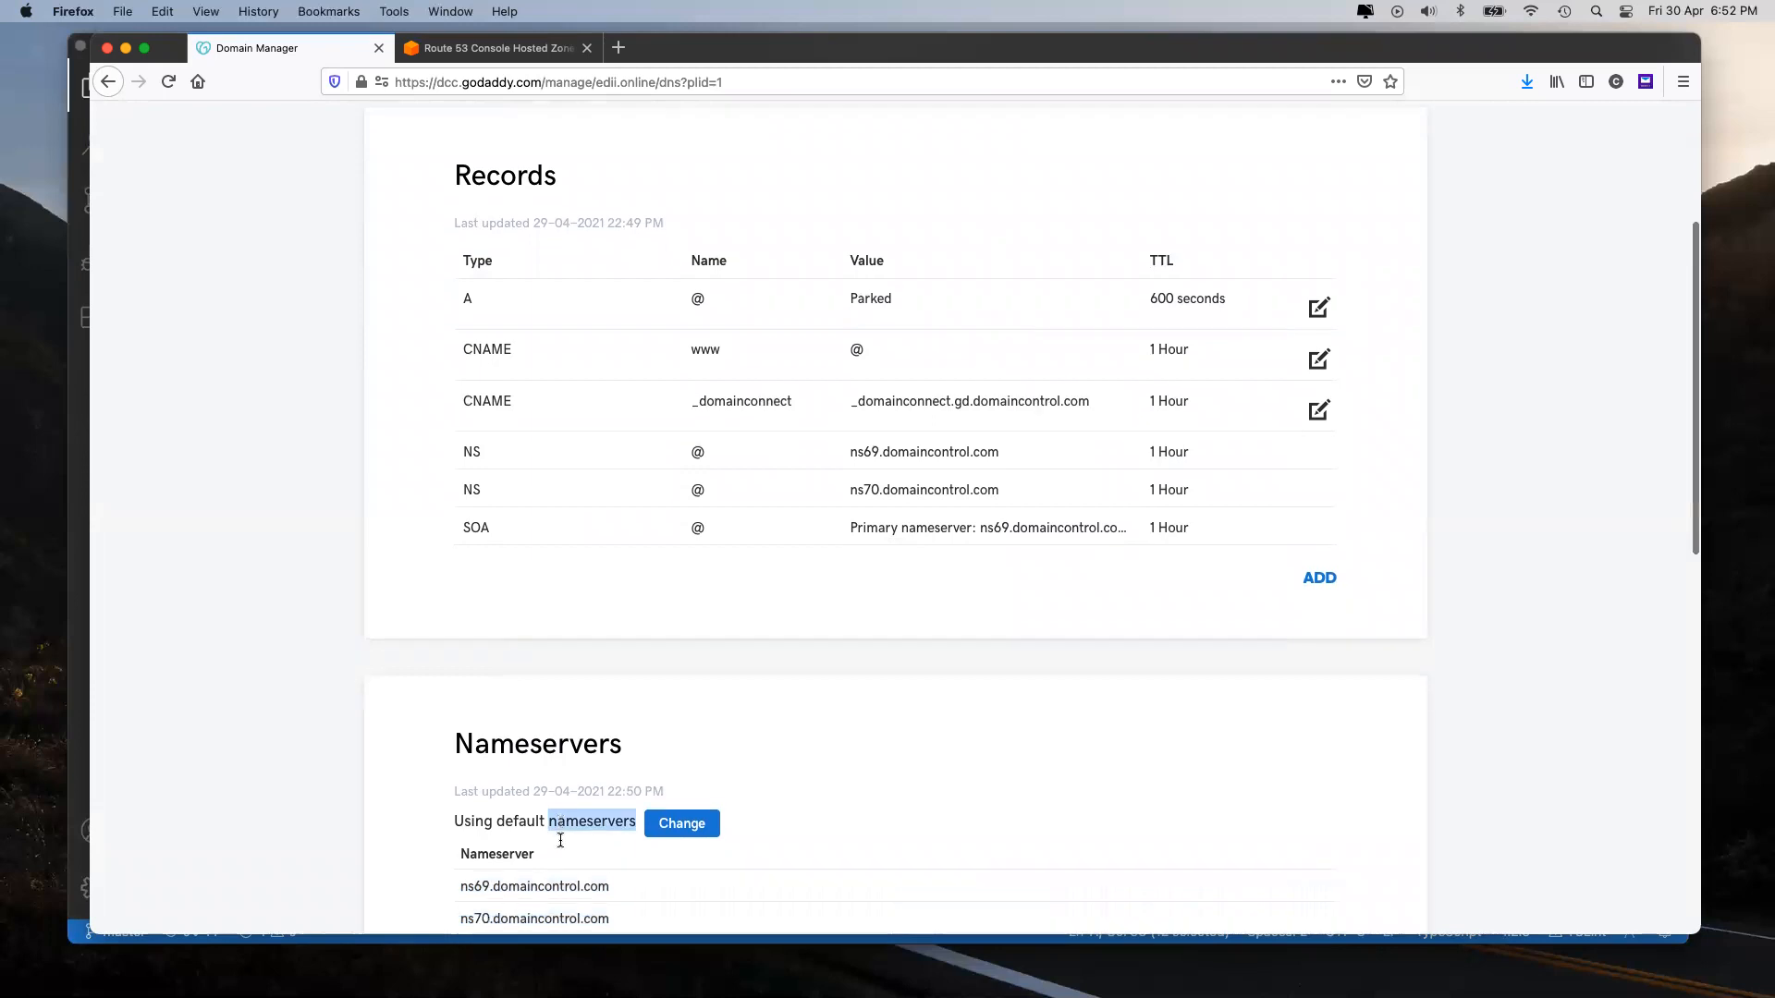
scroll(560, 839, down, 3)
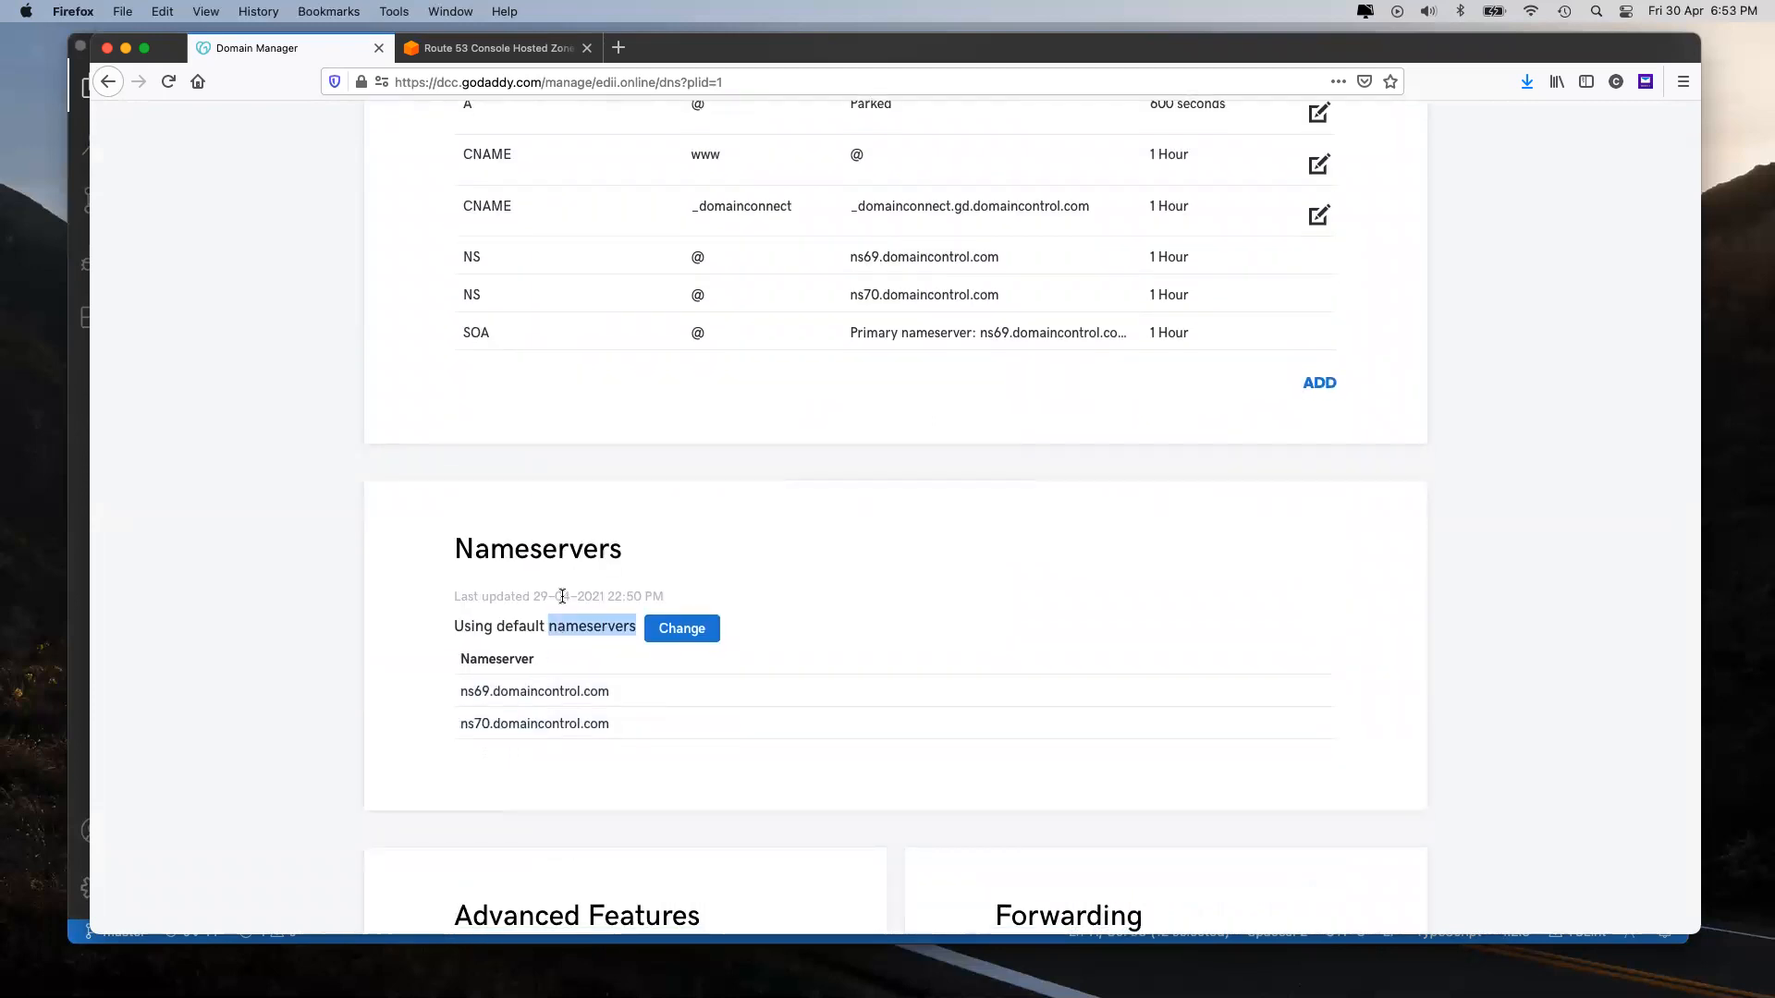
click(530, 58)
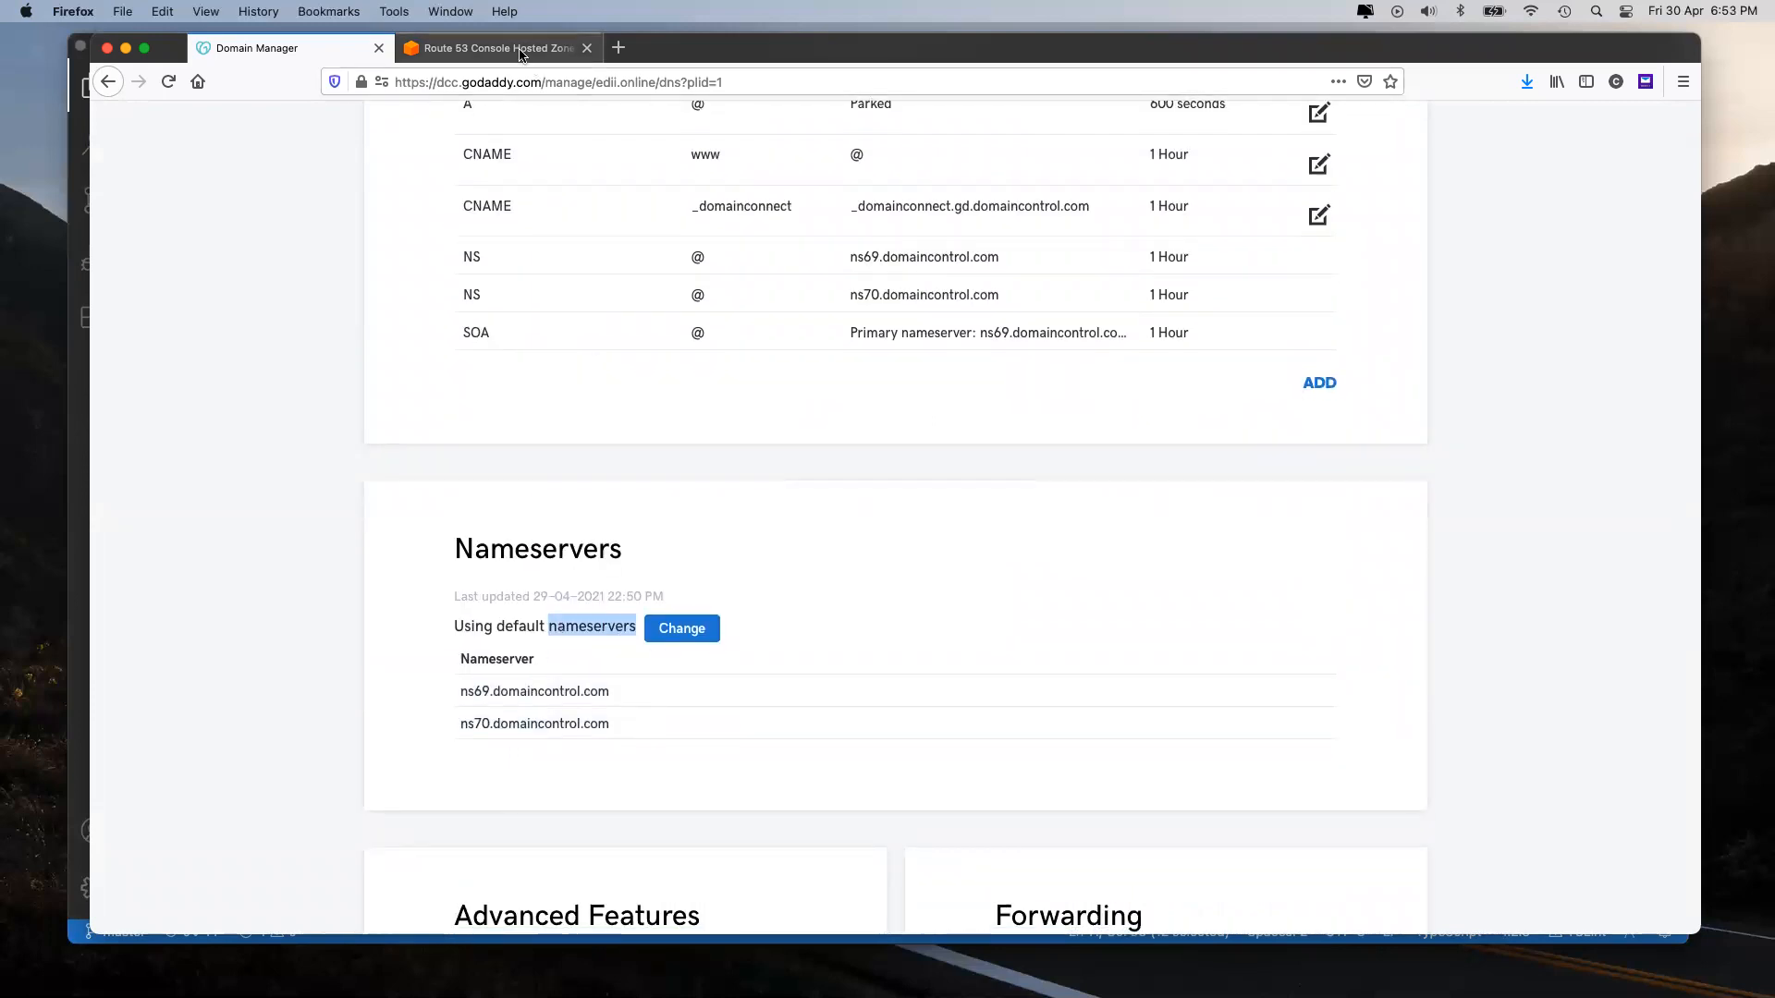
double_click(594, 79)
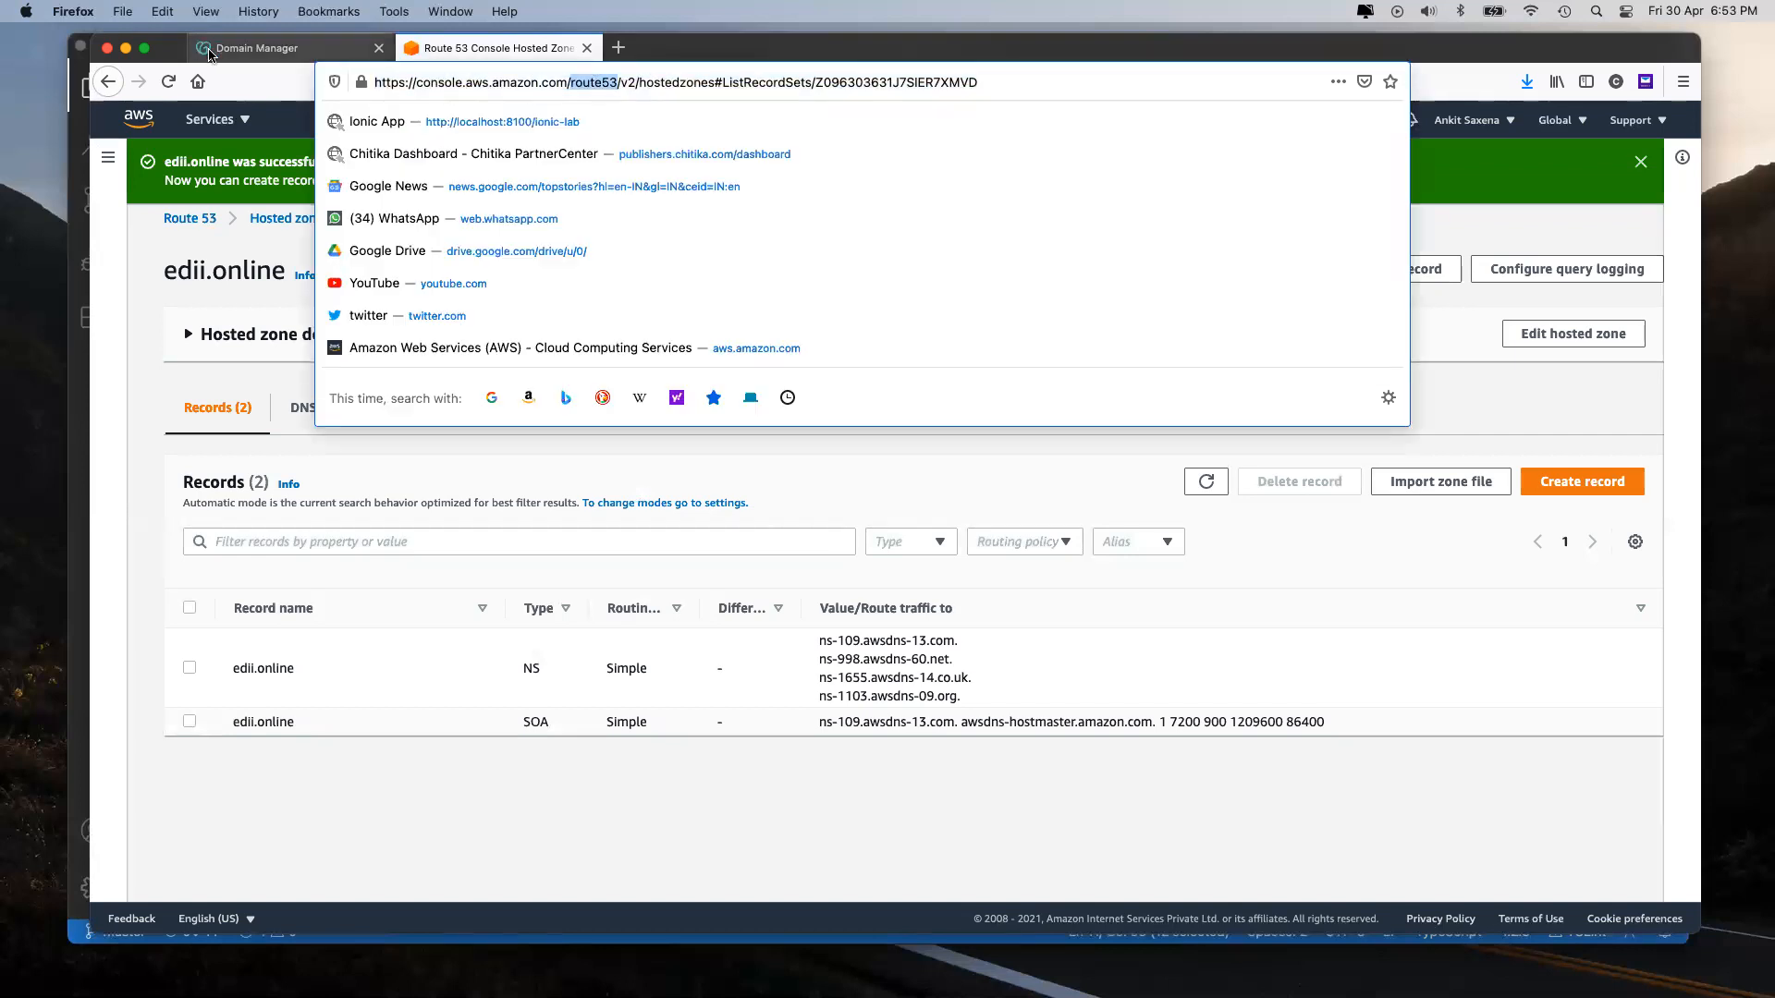
Step: Switch to GoDaddy and start changing edii.online's nameservers, choosing to enter own nameservers
click(198, 44)
click(681, 636)
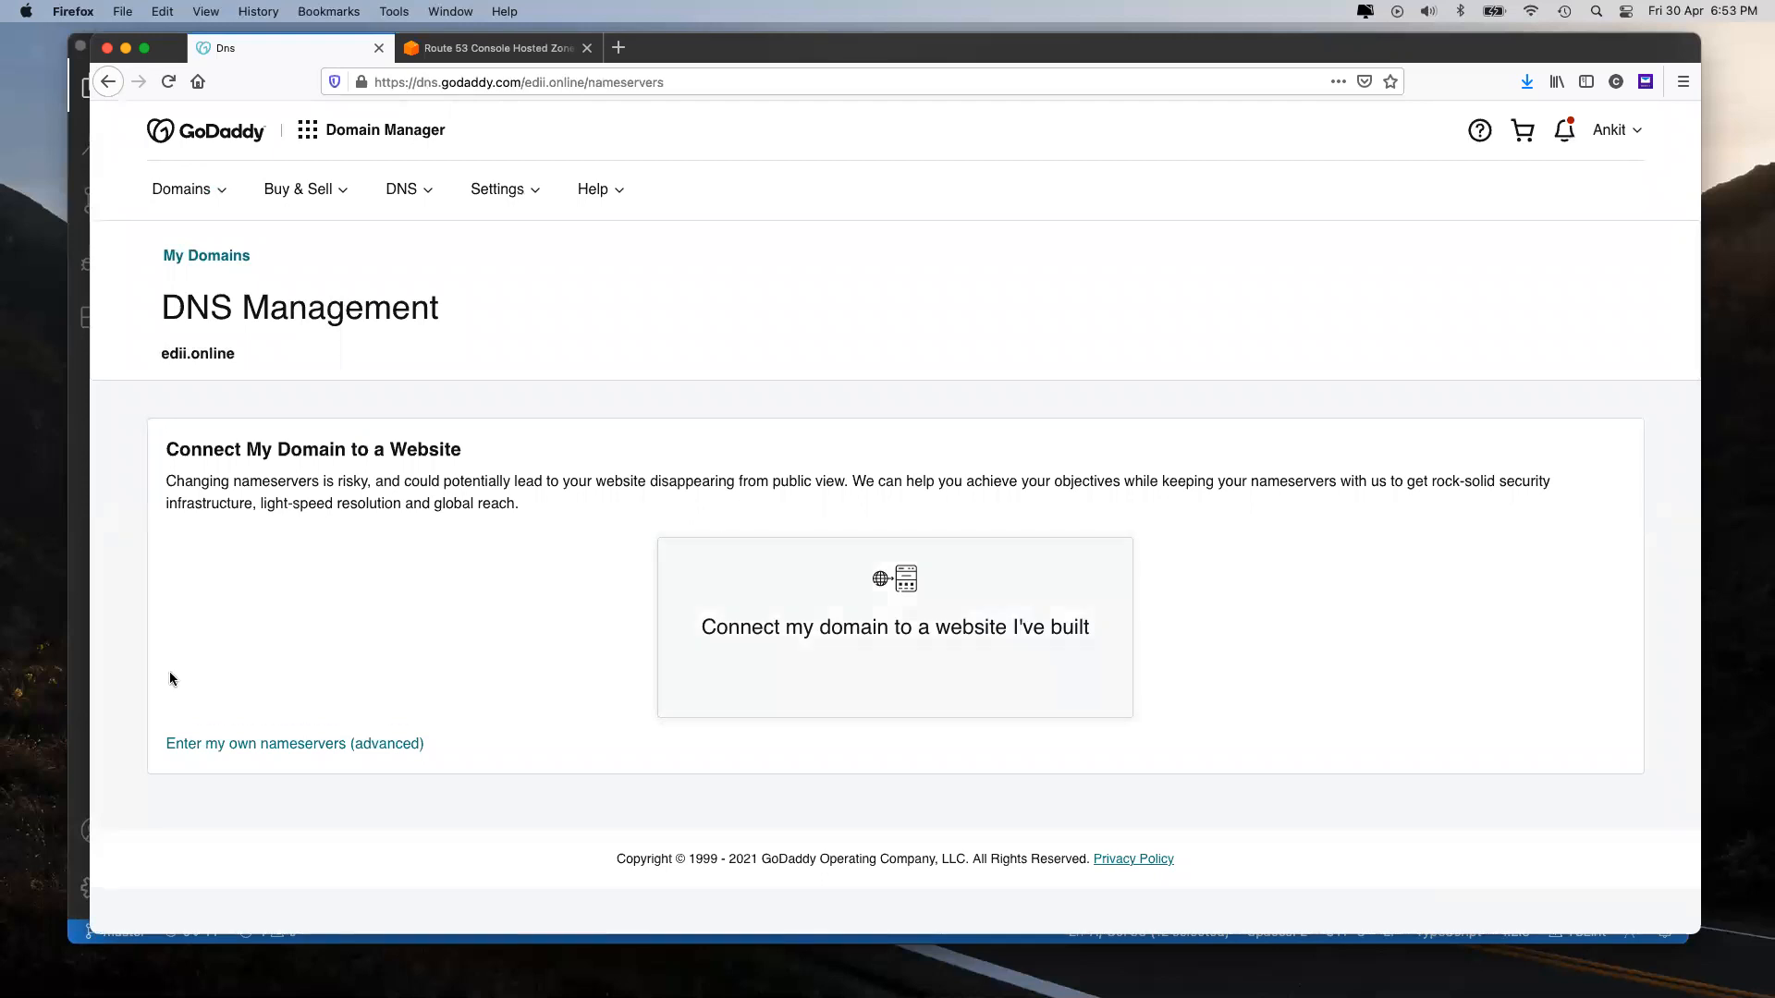
click(196, 742)
click(277, 535)
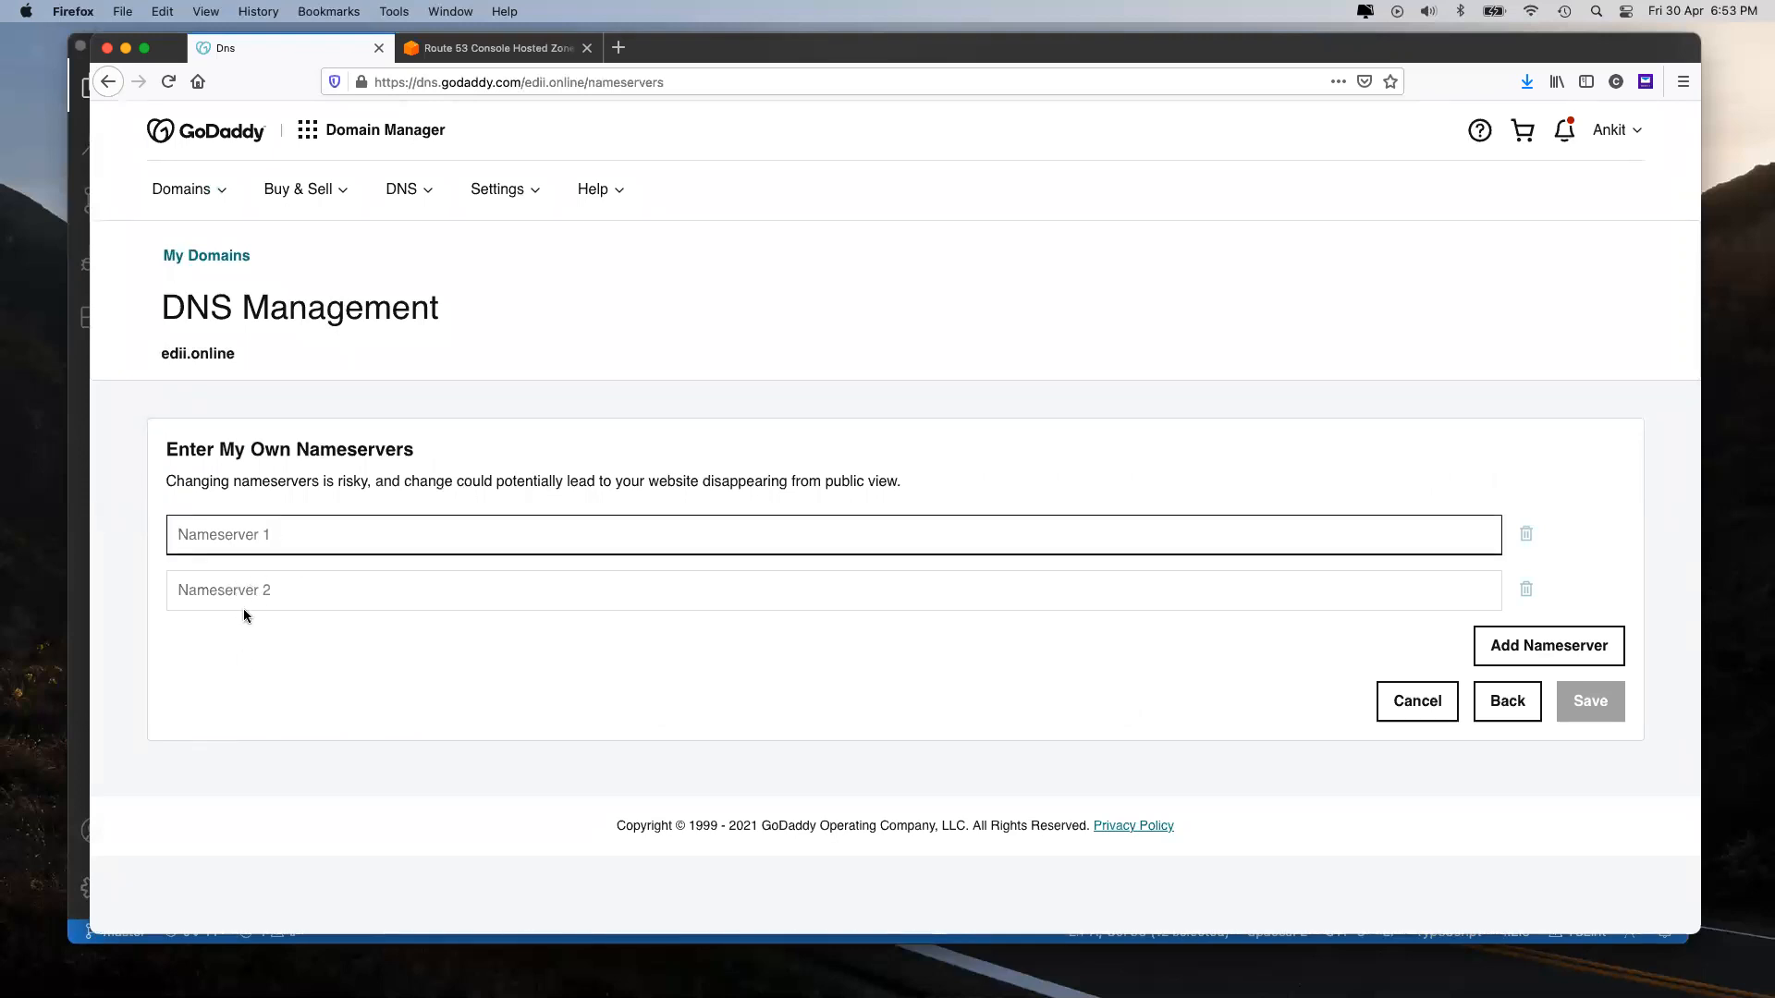
Step: Copy the first NS value from the Route 53 hosted zone into Nameserver 1 at GoDaddy as ns-109.awsdns-13.com, without the trailing dot
click(444, 56)
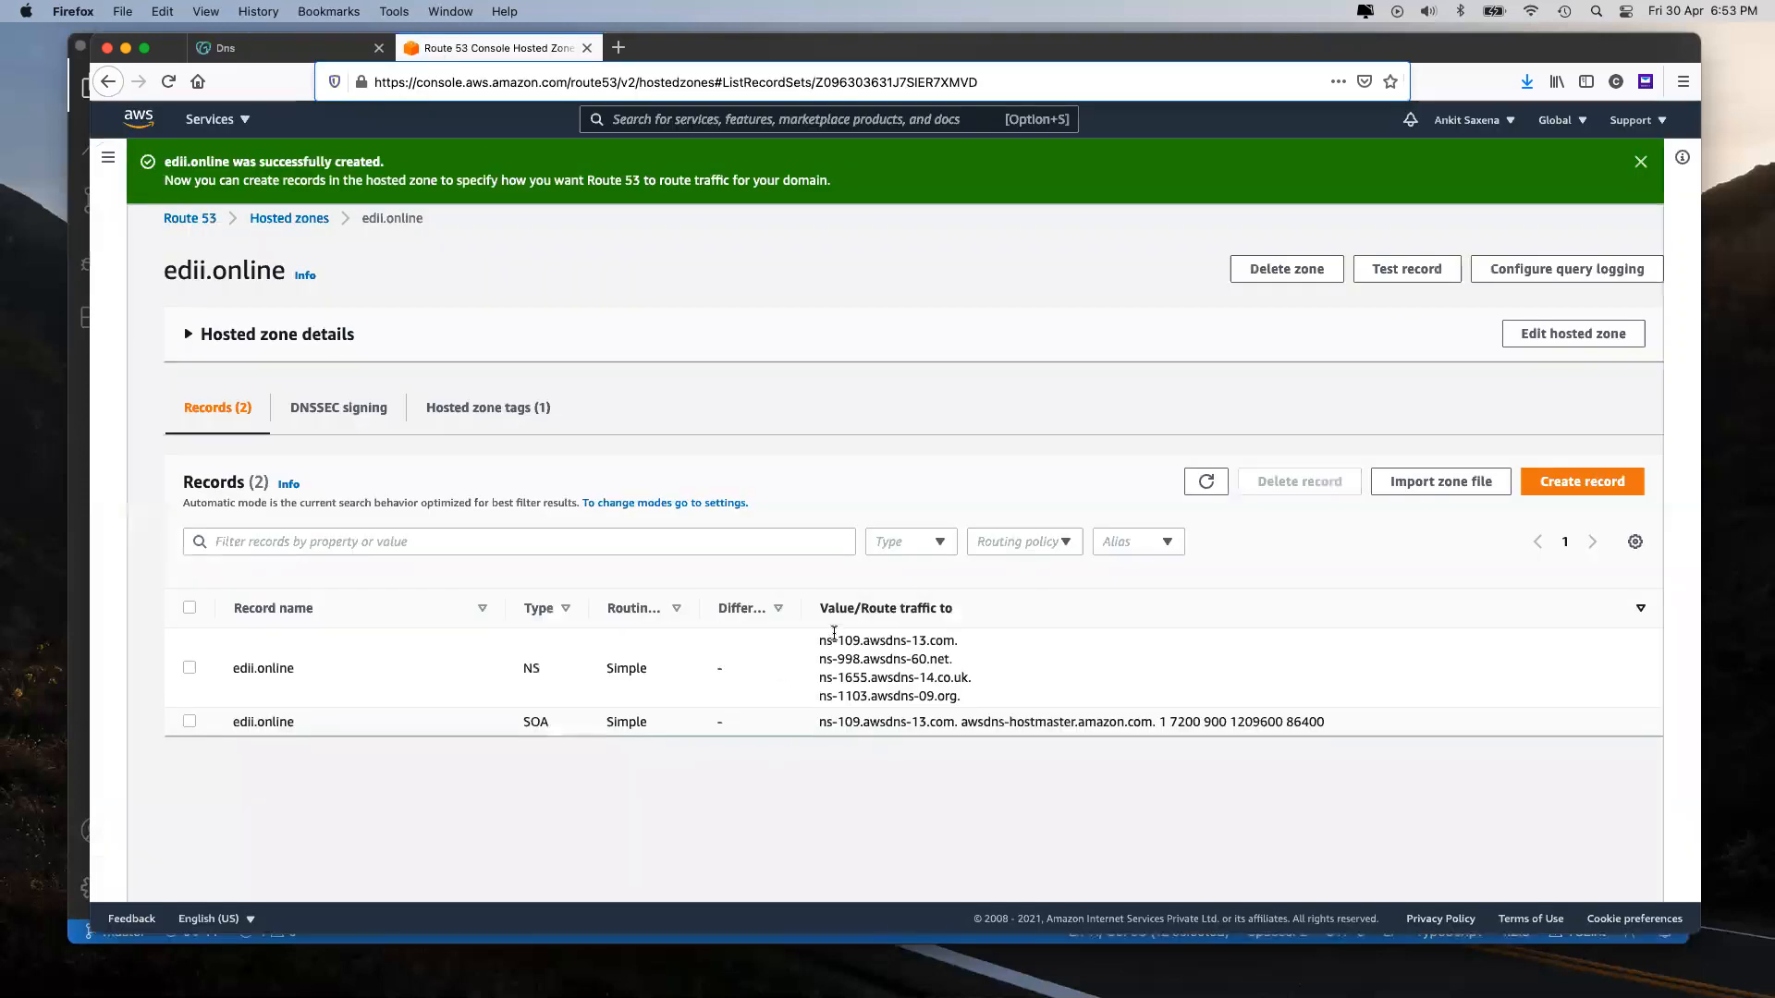
triple_click(835, 638)
key(super+c)
click(278, 48)
key(super+v)
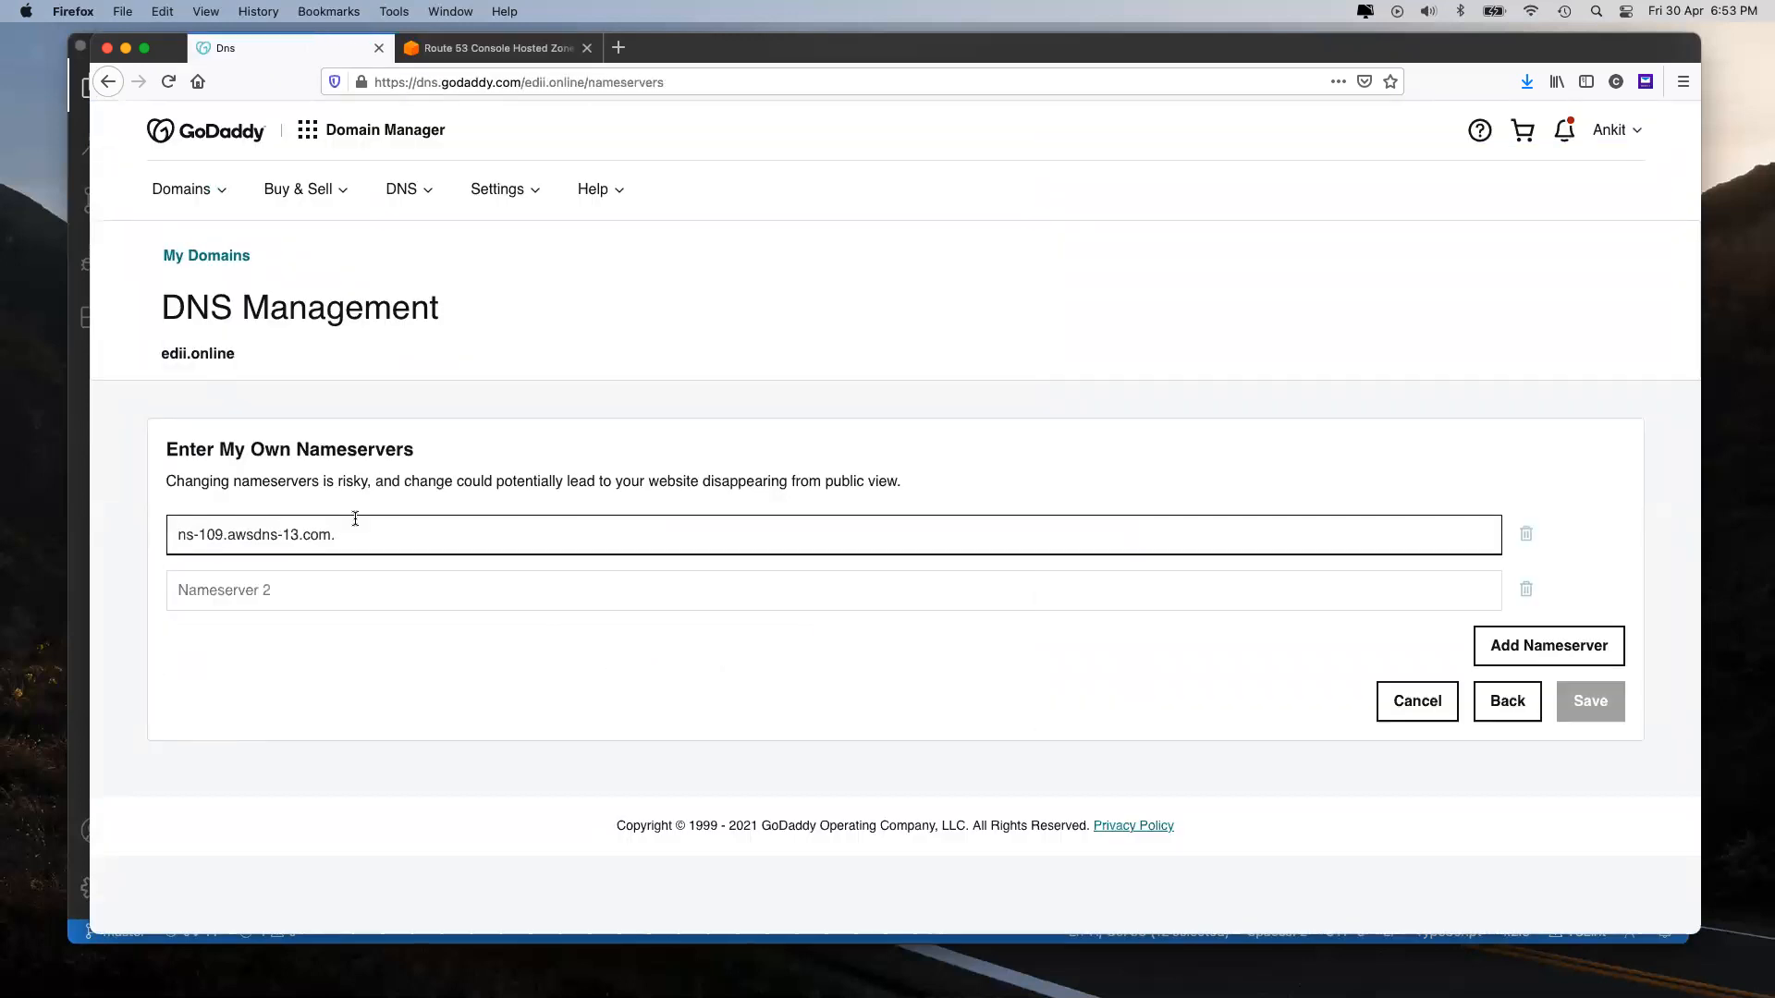
key(BackSpace)
Step: Copy the second Route 53 NS value into Nameserver 2 at GoDaddy as ns-998.awsdns-60.net, without the trailing dot
click(333, 586)
click(473, 50)
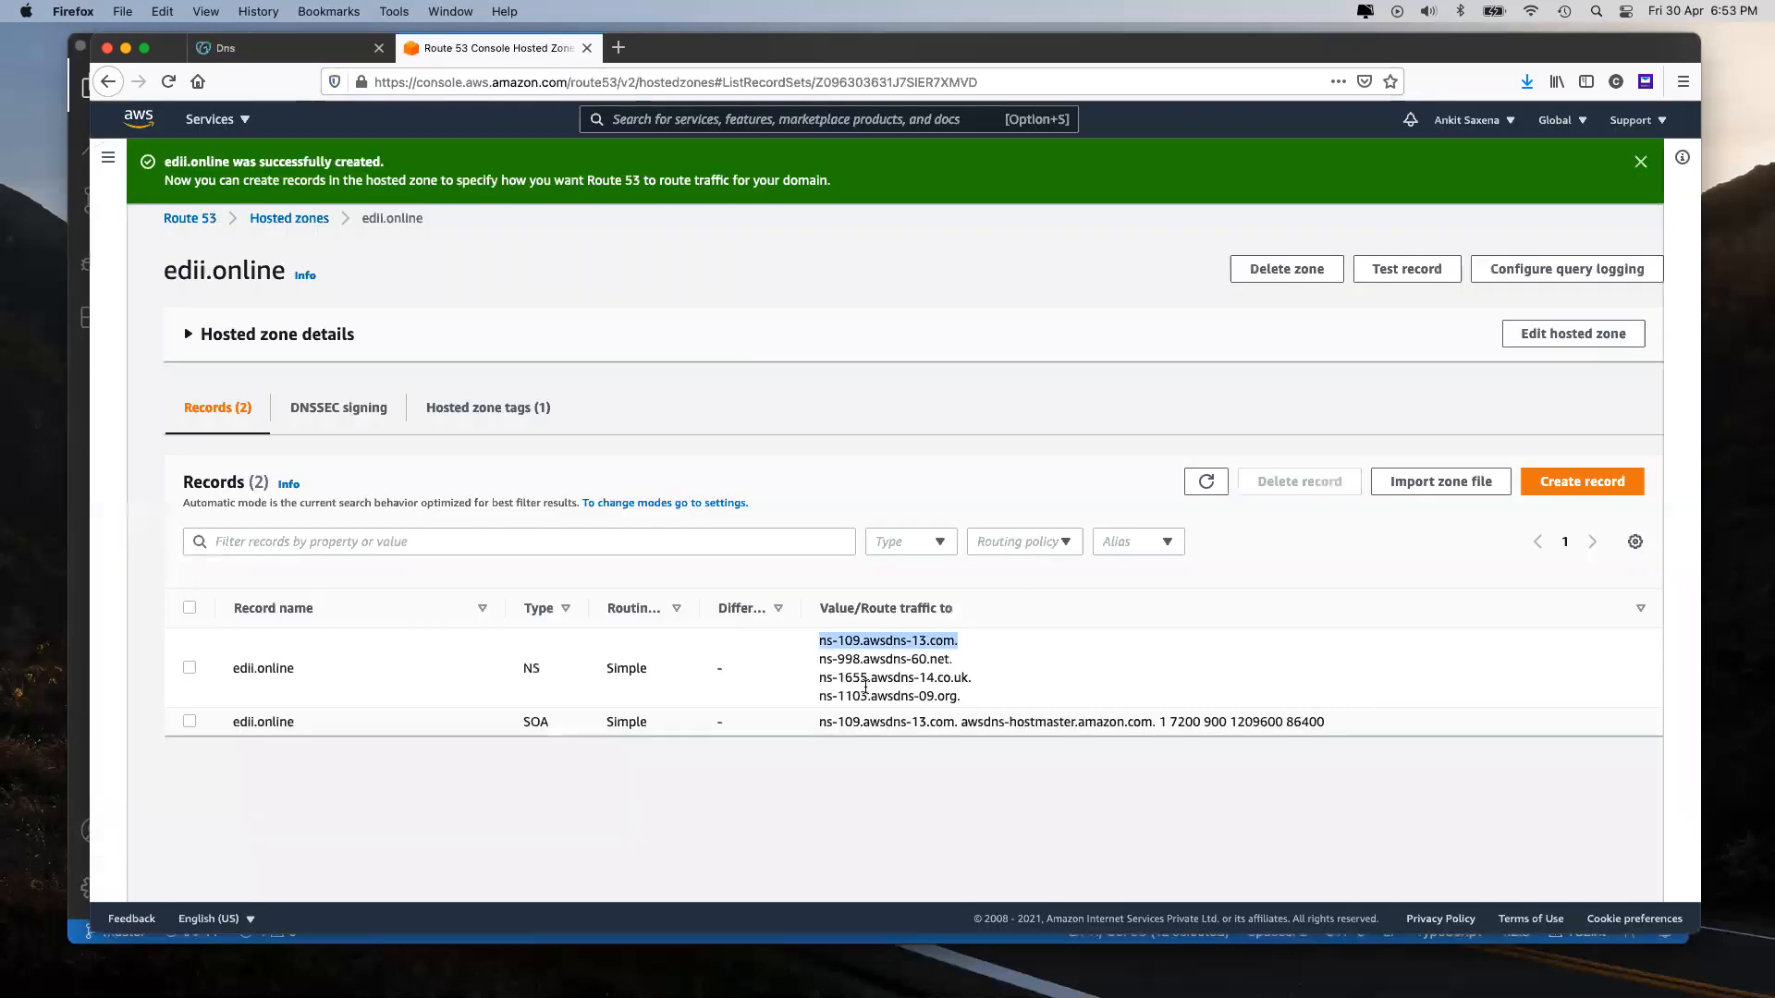
triple_click(846, 659)
key(super+c)
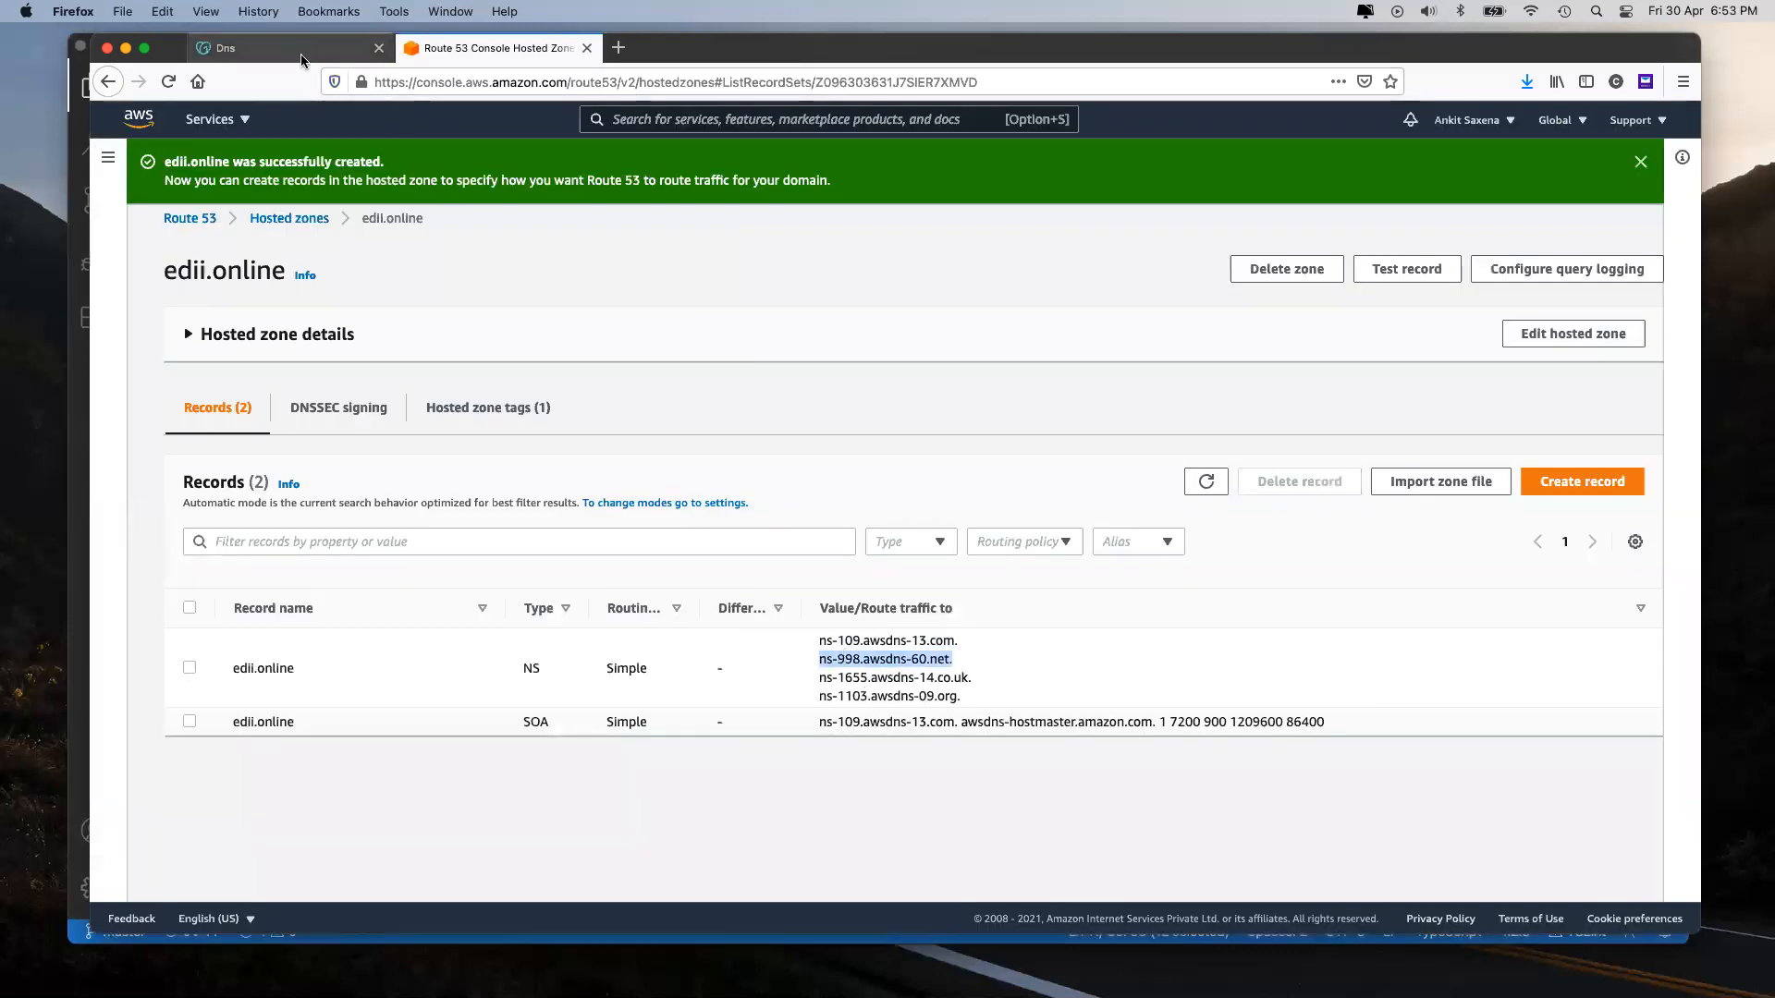
click(278, 48)
key(super+v)
key(BackSpace)
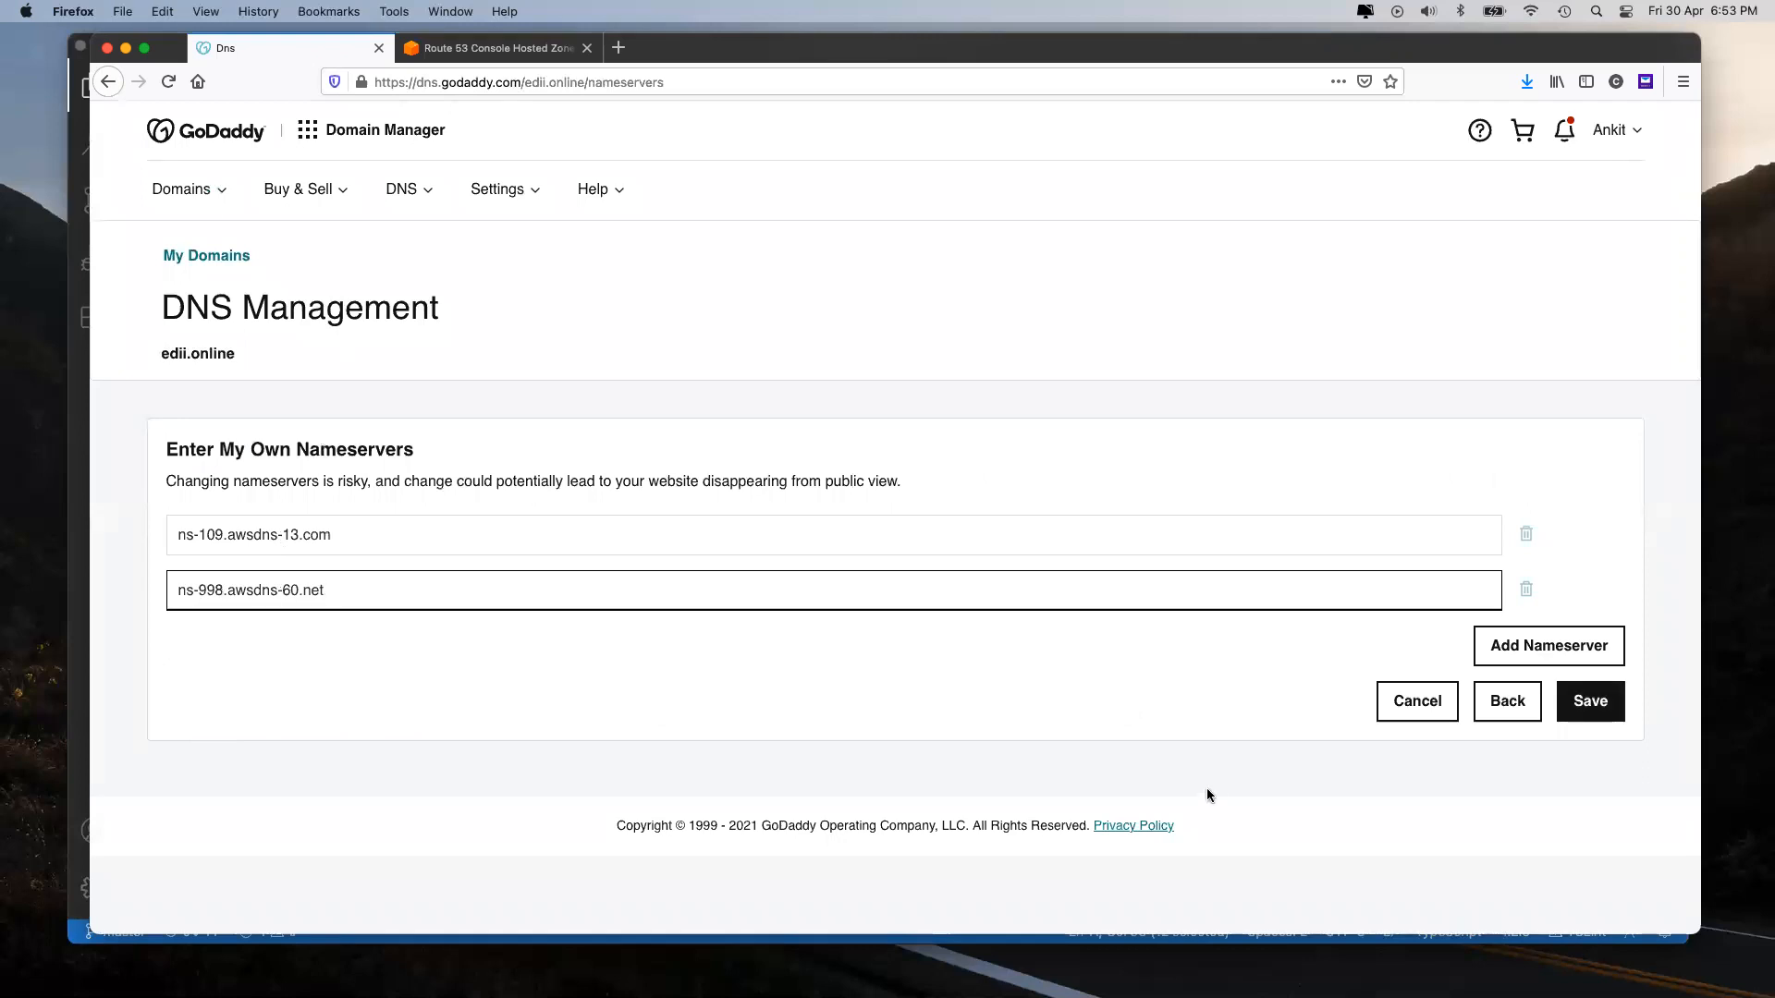
Step: Add two more nameserver entries at GoDaddy and fill Nameserver 3 with ns-1655.awsdns-14.co.uk copied from Route 53, without the trailing dot
click(1548, 652)
click(1539, 703)
click(745, 645)
click(482, 43)
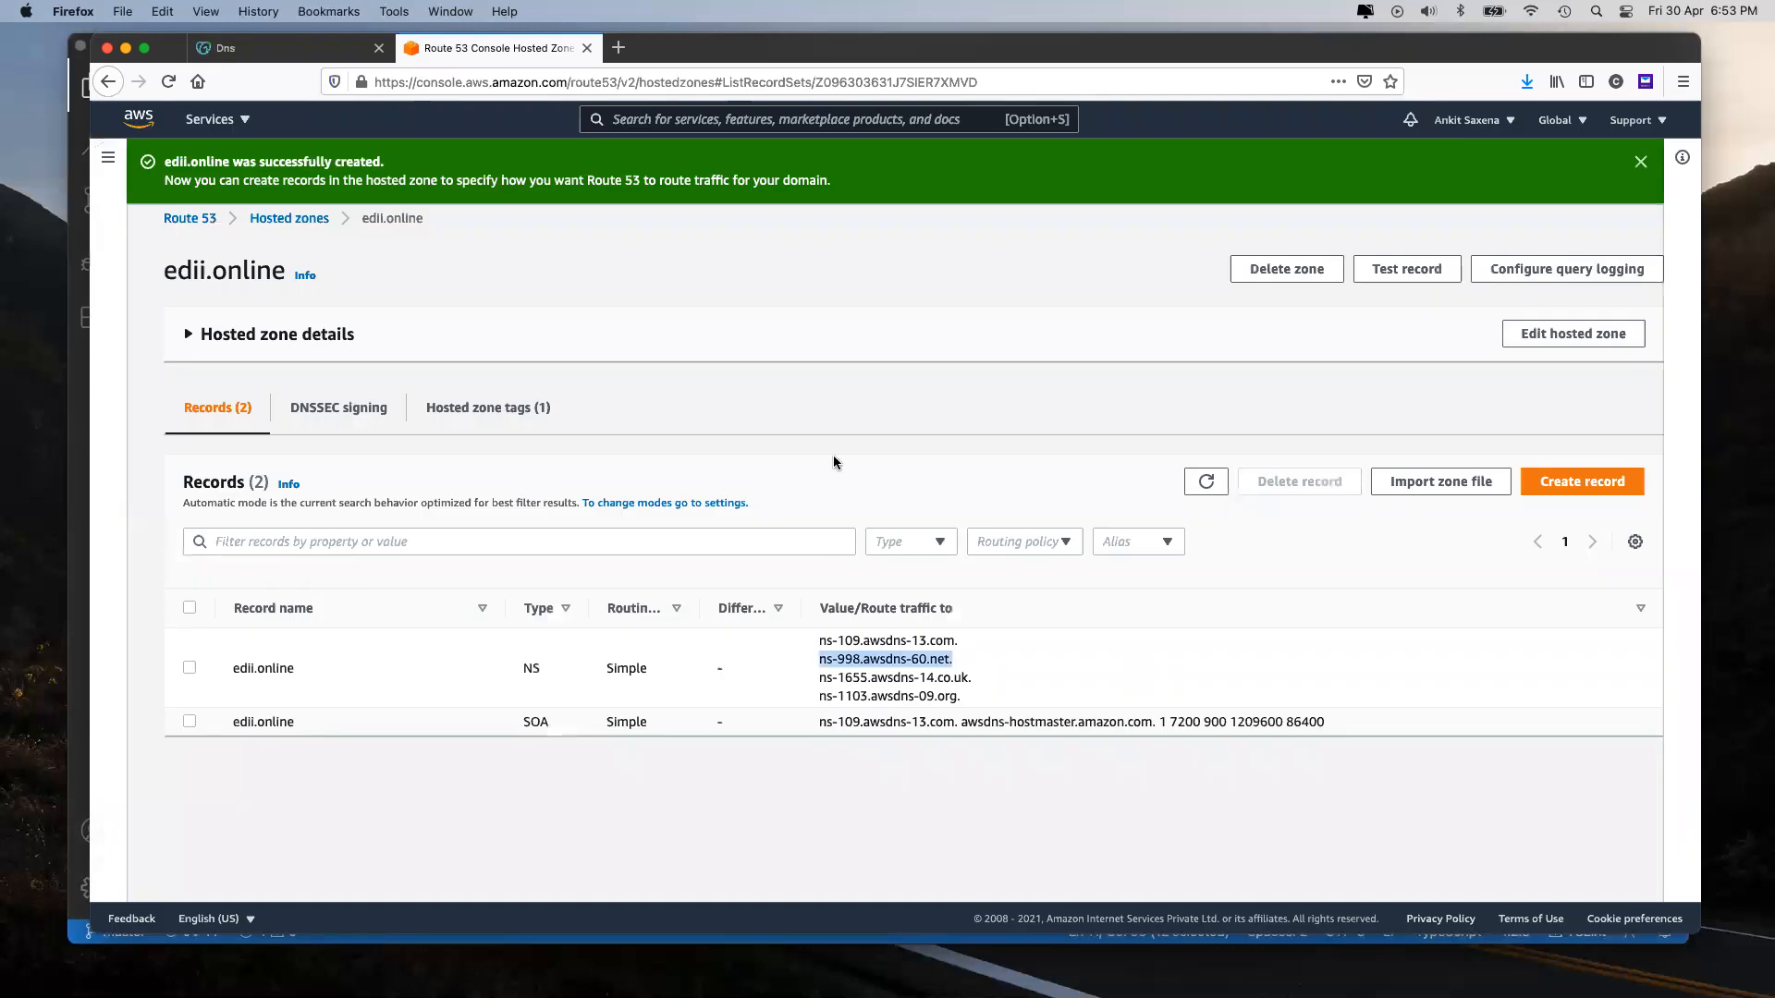
triple_click(848, 680)
key(super+c)
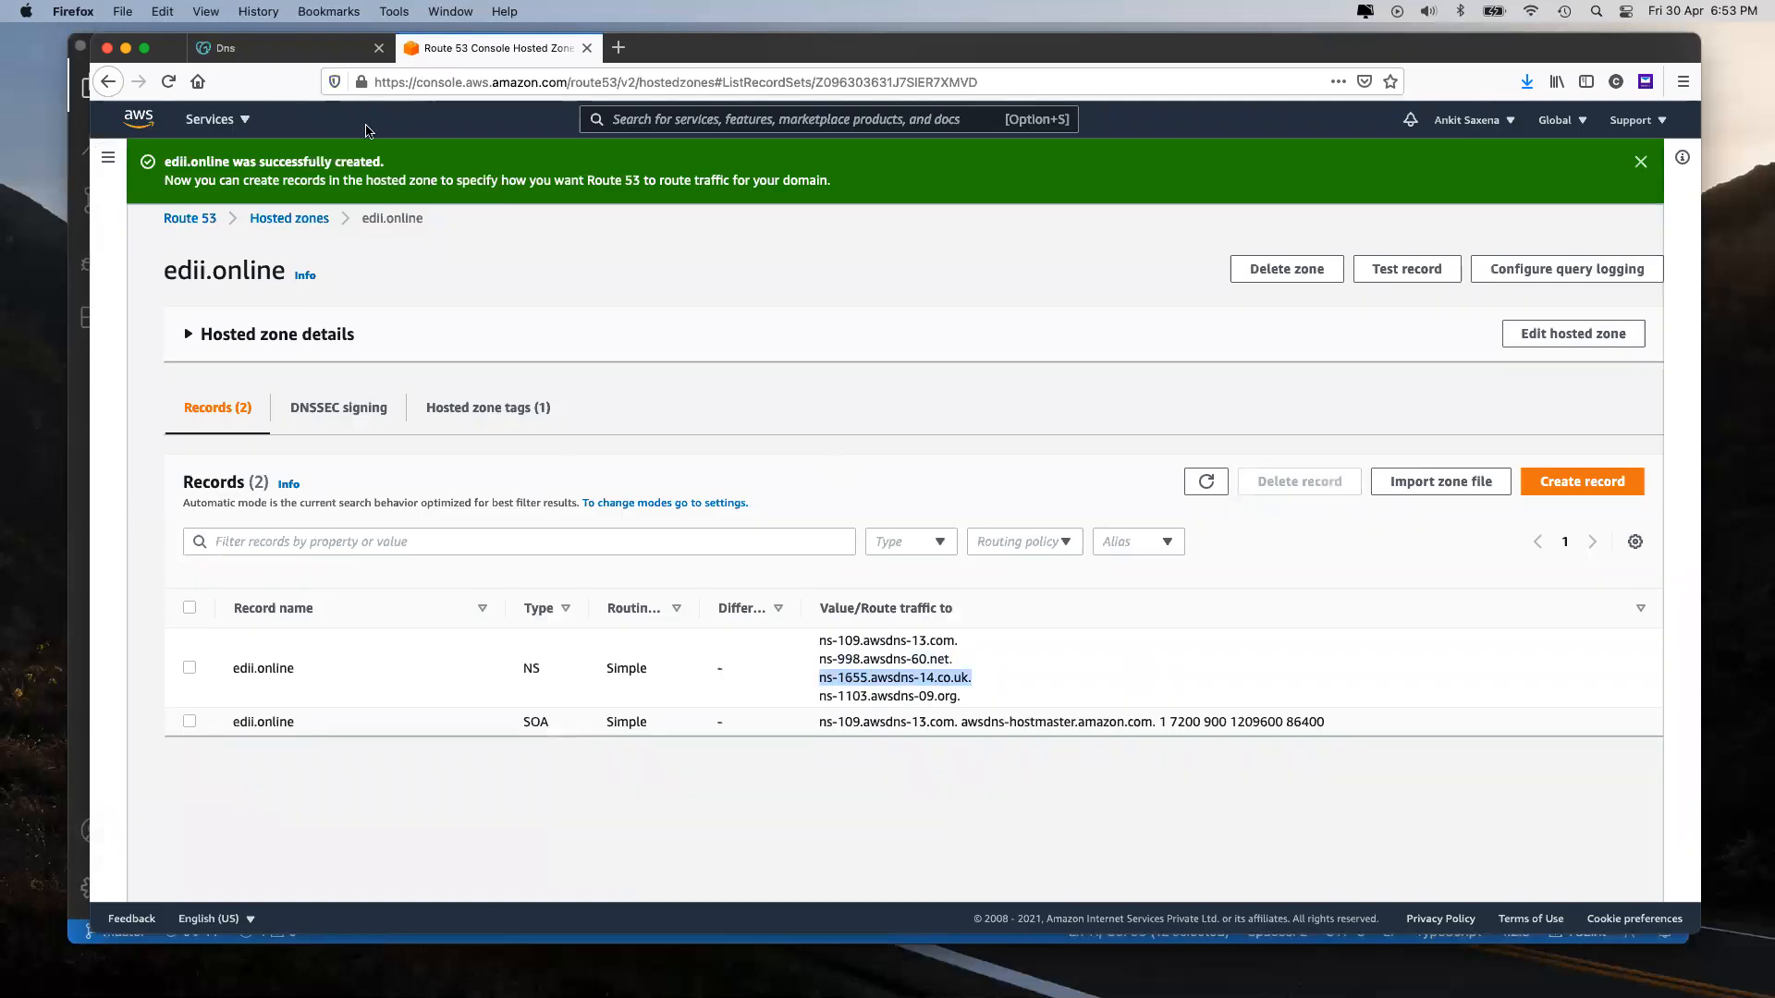
click(268, 48)
key(super+v)
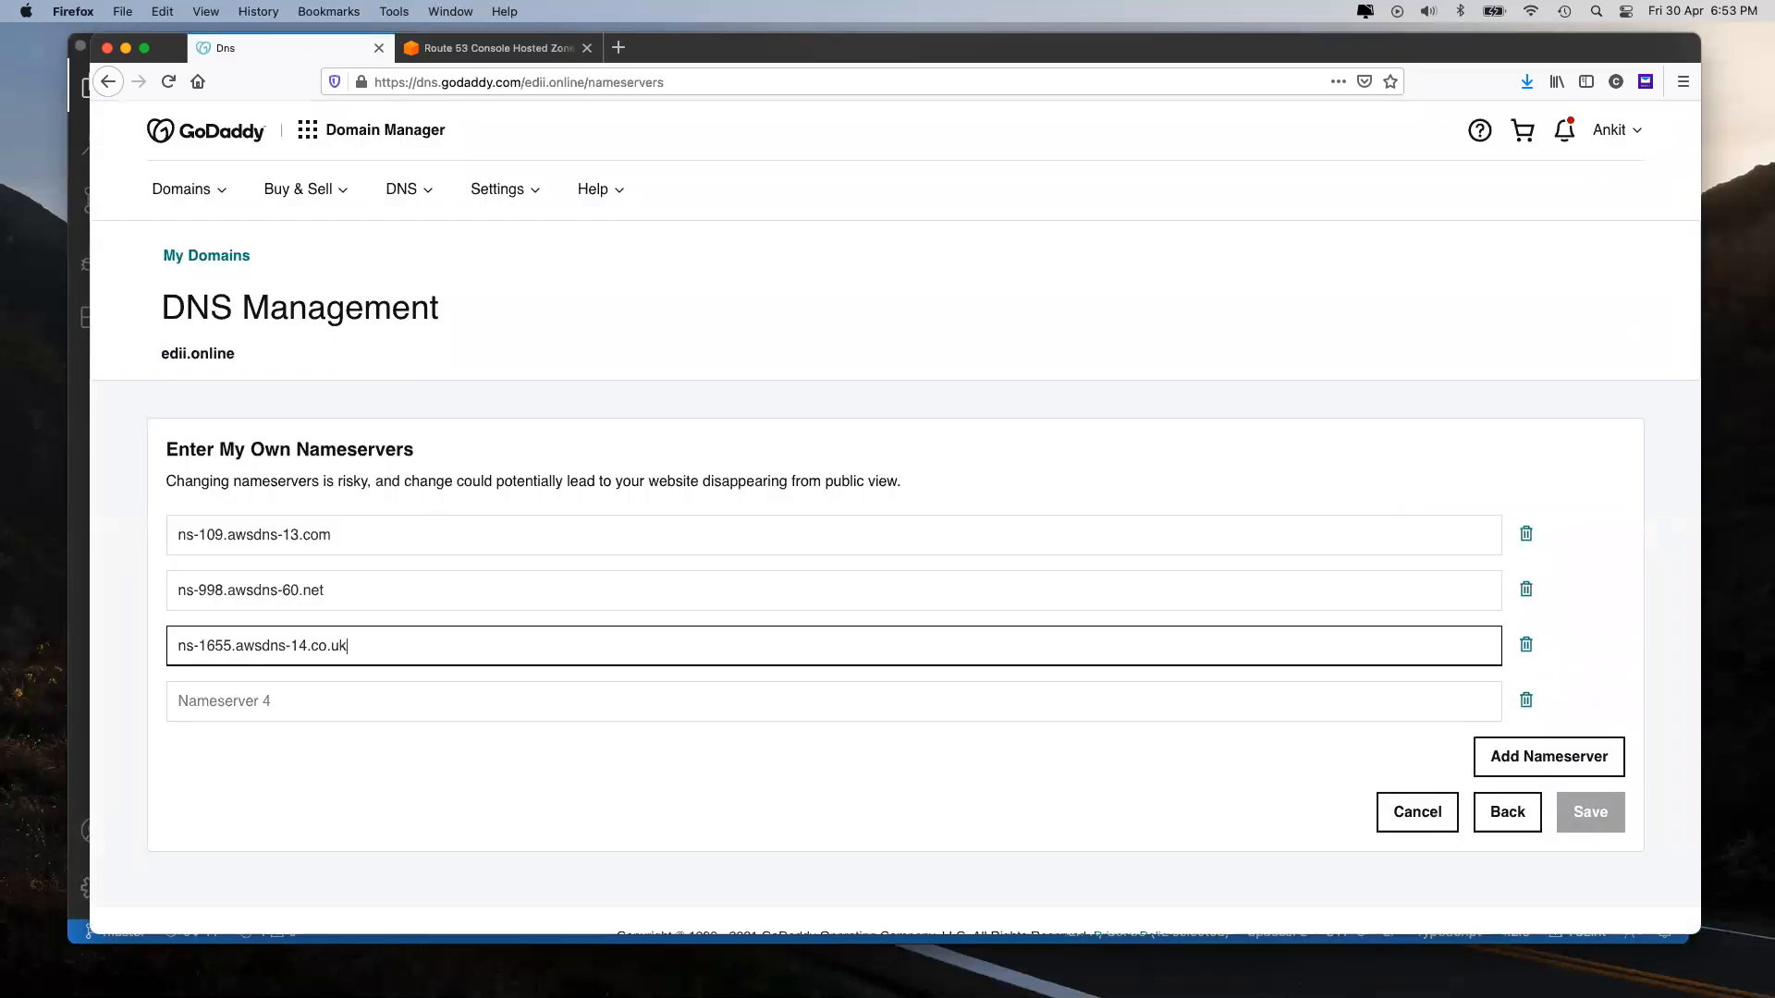
Step: Copy the fourth Route 53 NS value into Nameserver 4 at GoDaddy as ns-1103.awsdns-09.org, without the trailing dot
click(481, 47)
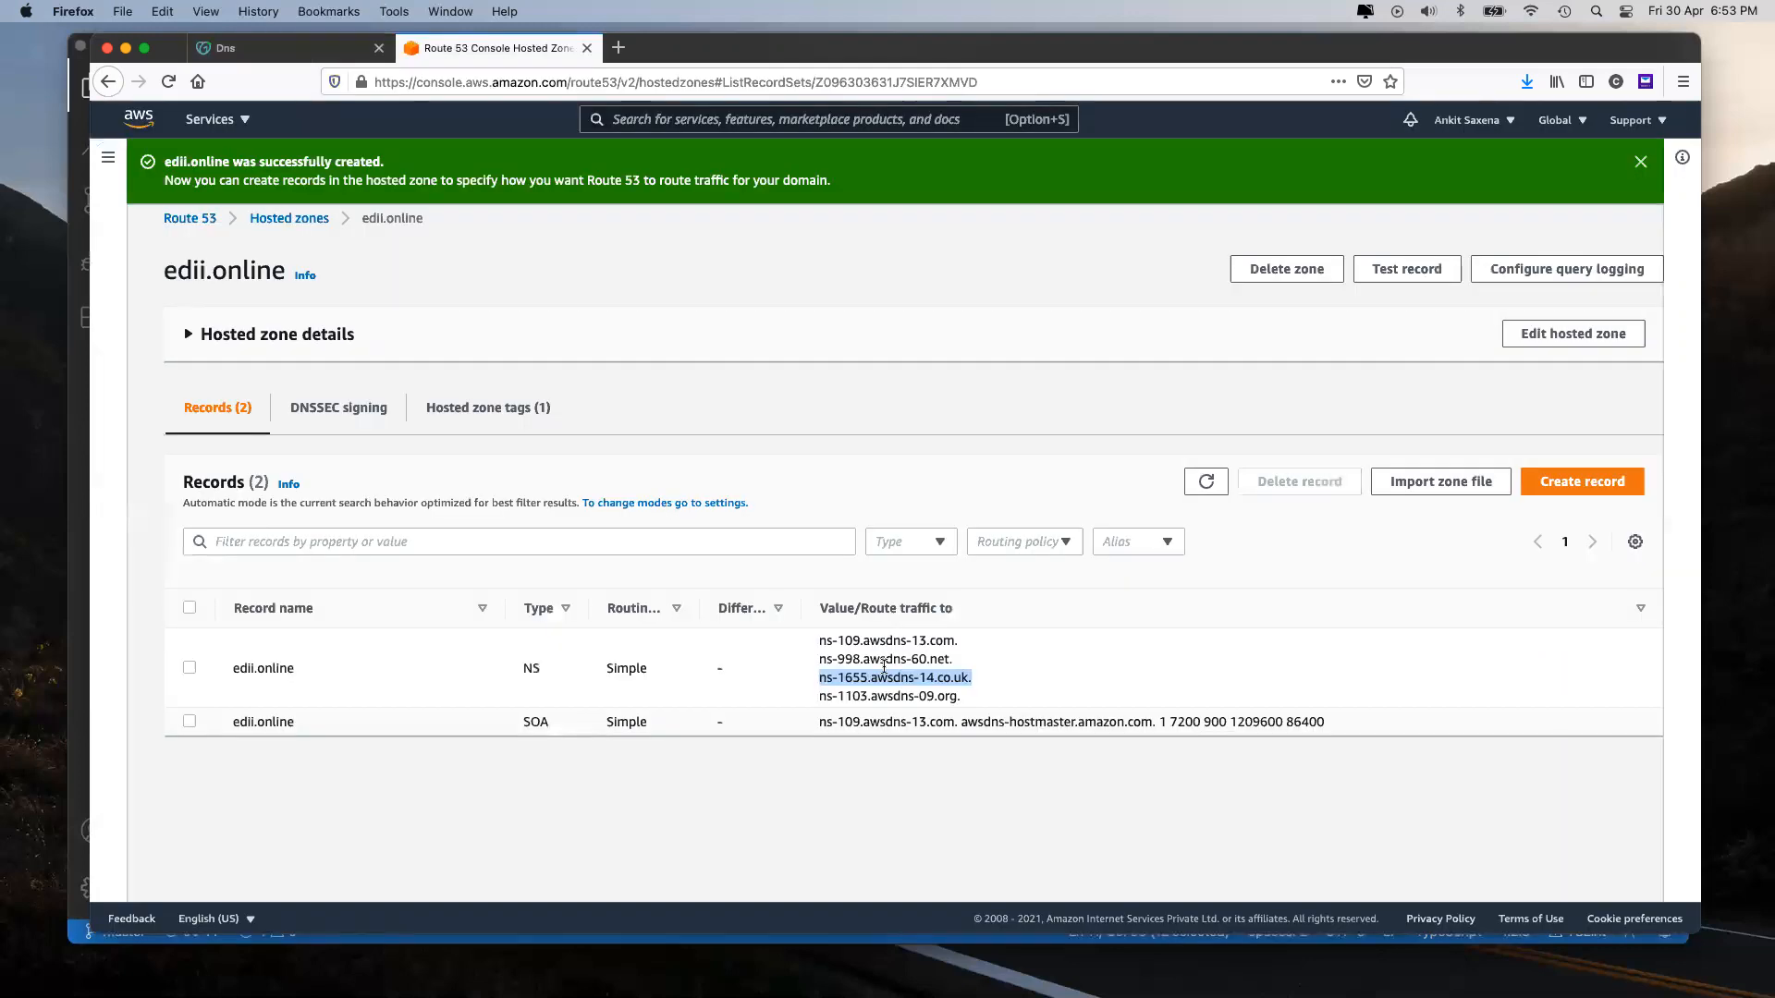
triple_click(852, 697)
key(super+c)
click(246, 49)
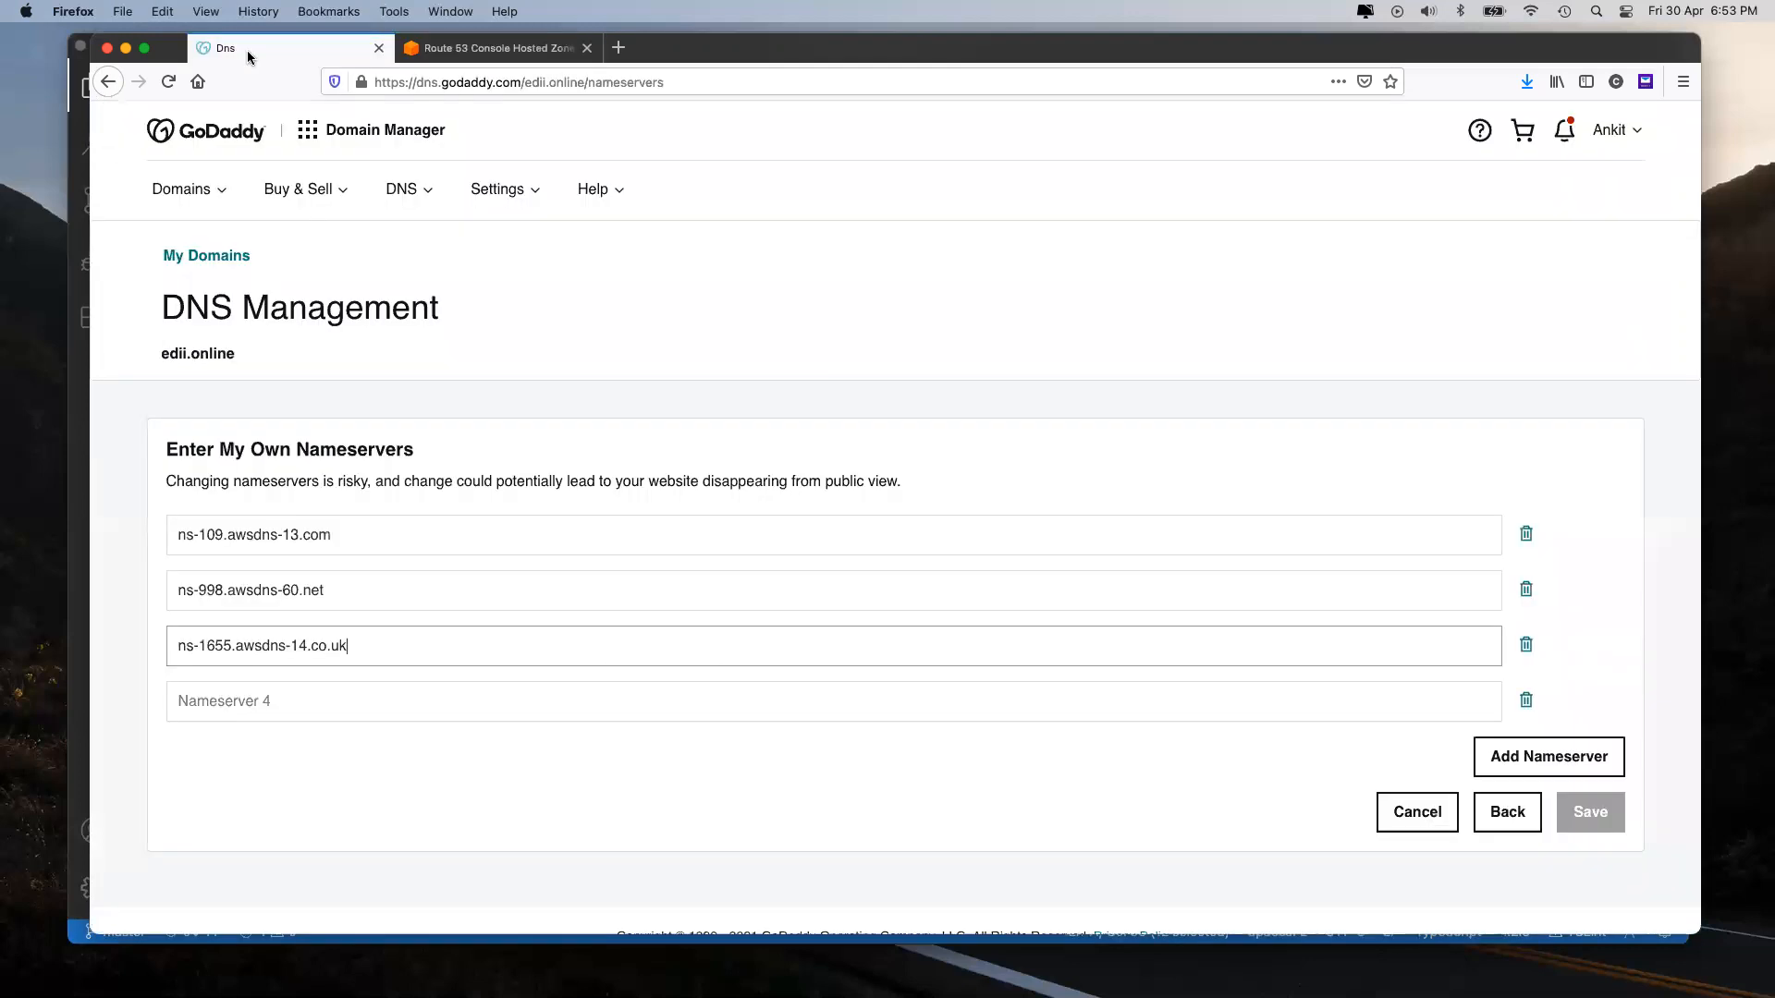
click(250, 701)
key(super+v)
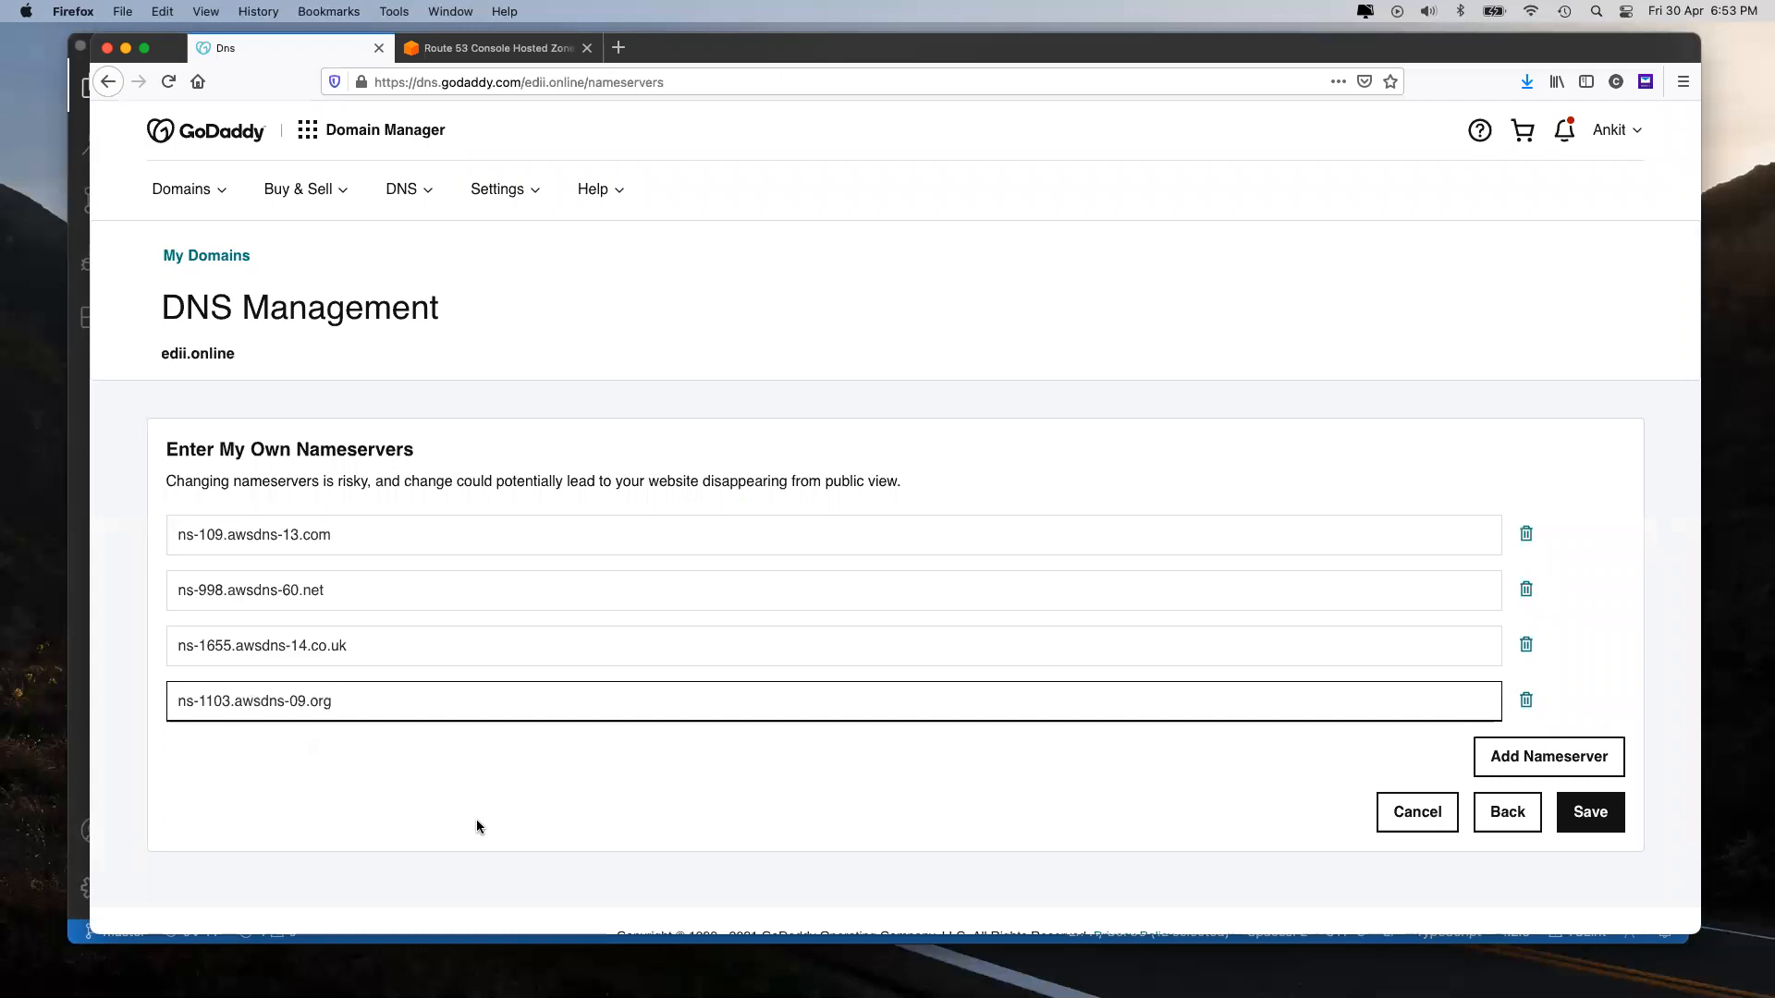
Step: Save the four custom nameservers and consent to the nameserver update for edii.online
click(1588, 811)
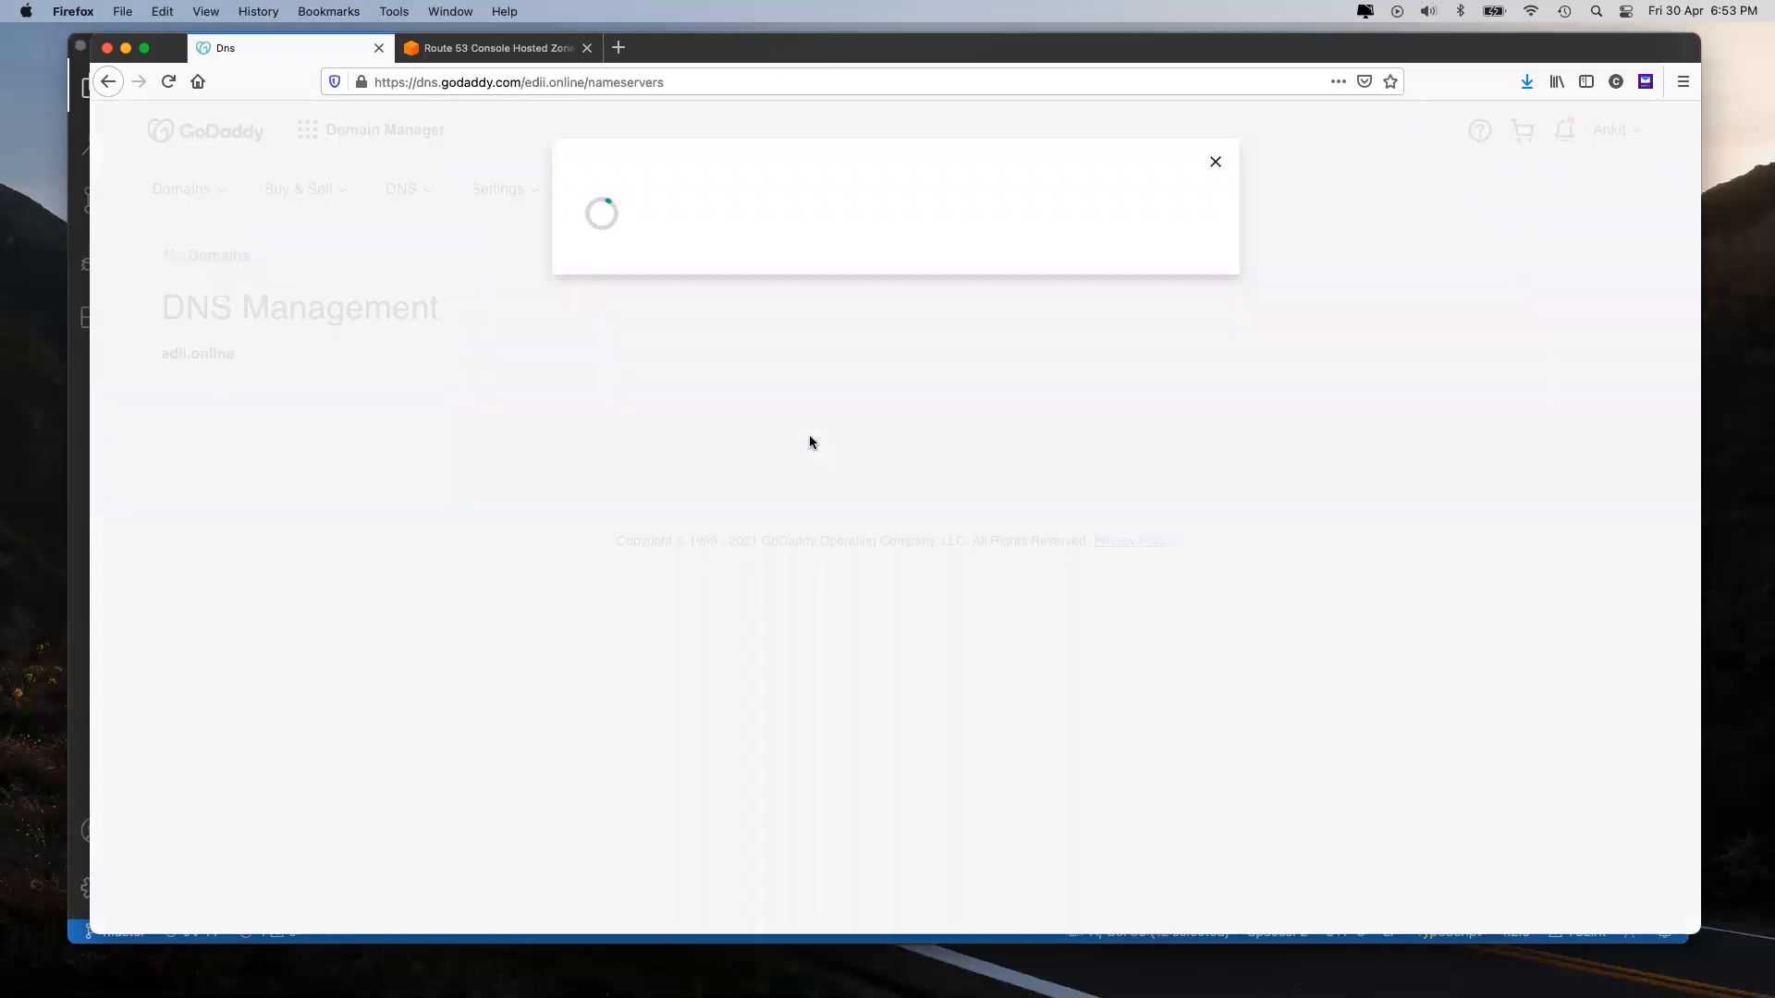
click(590, 355)
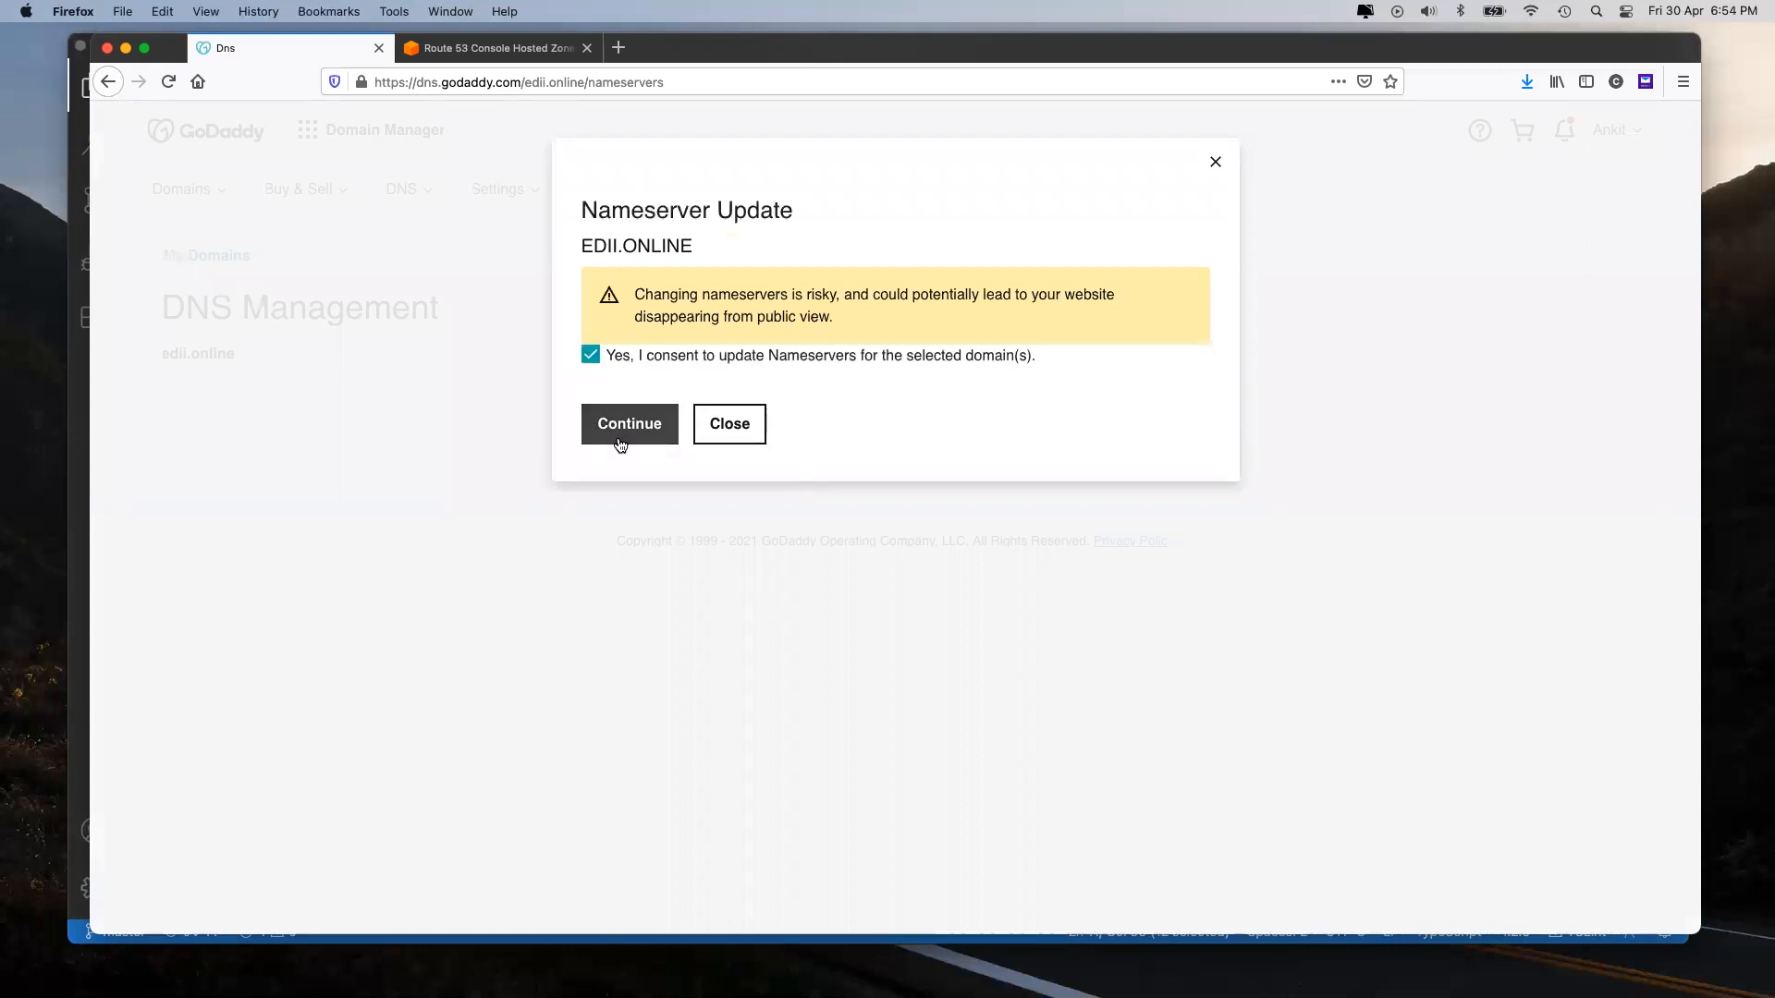
click(617, 440)
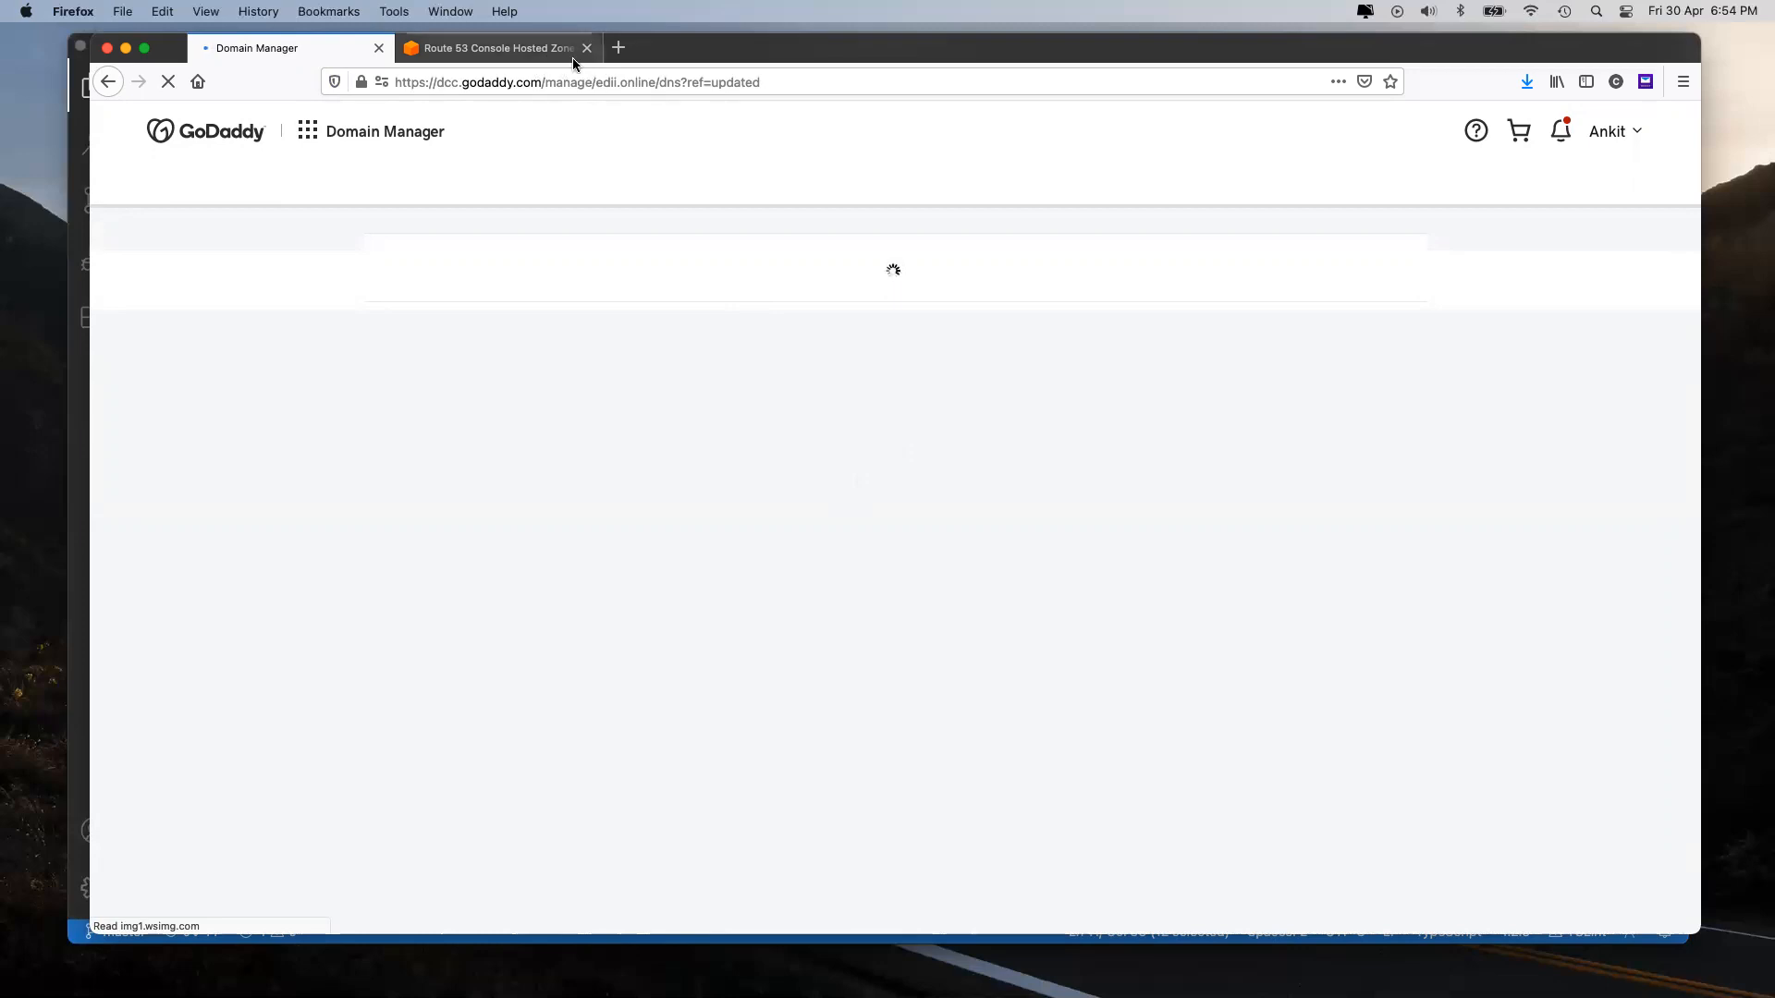
click(506, 53)
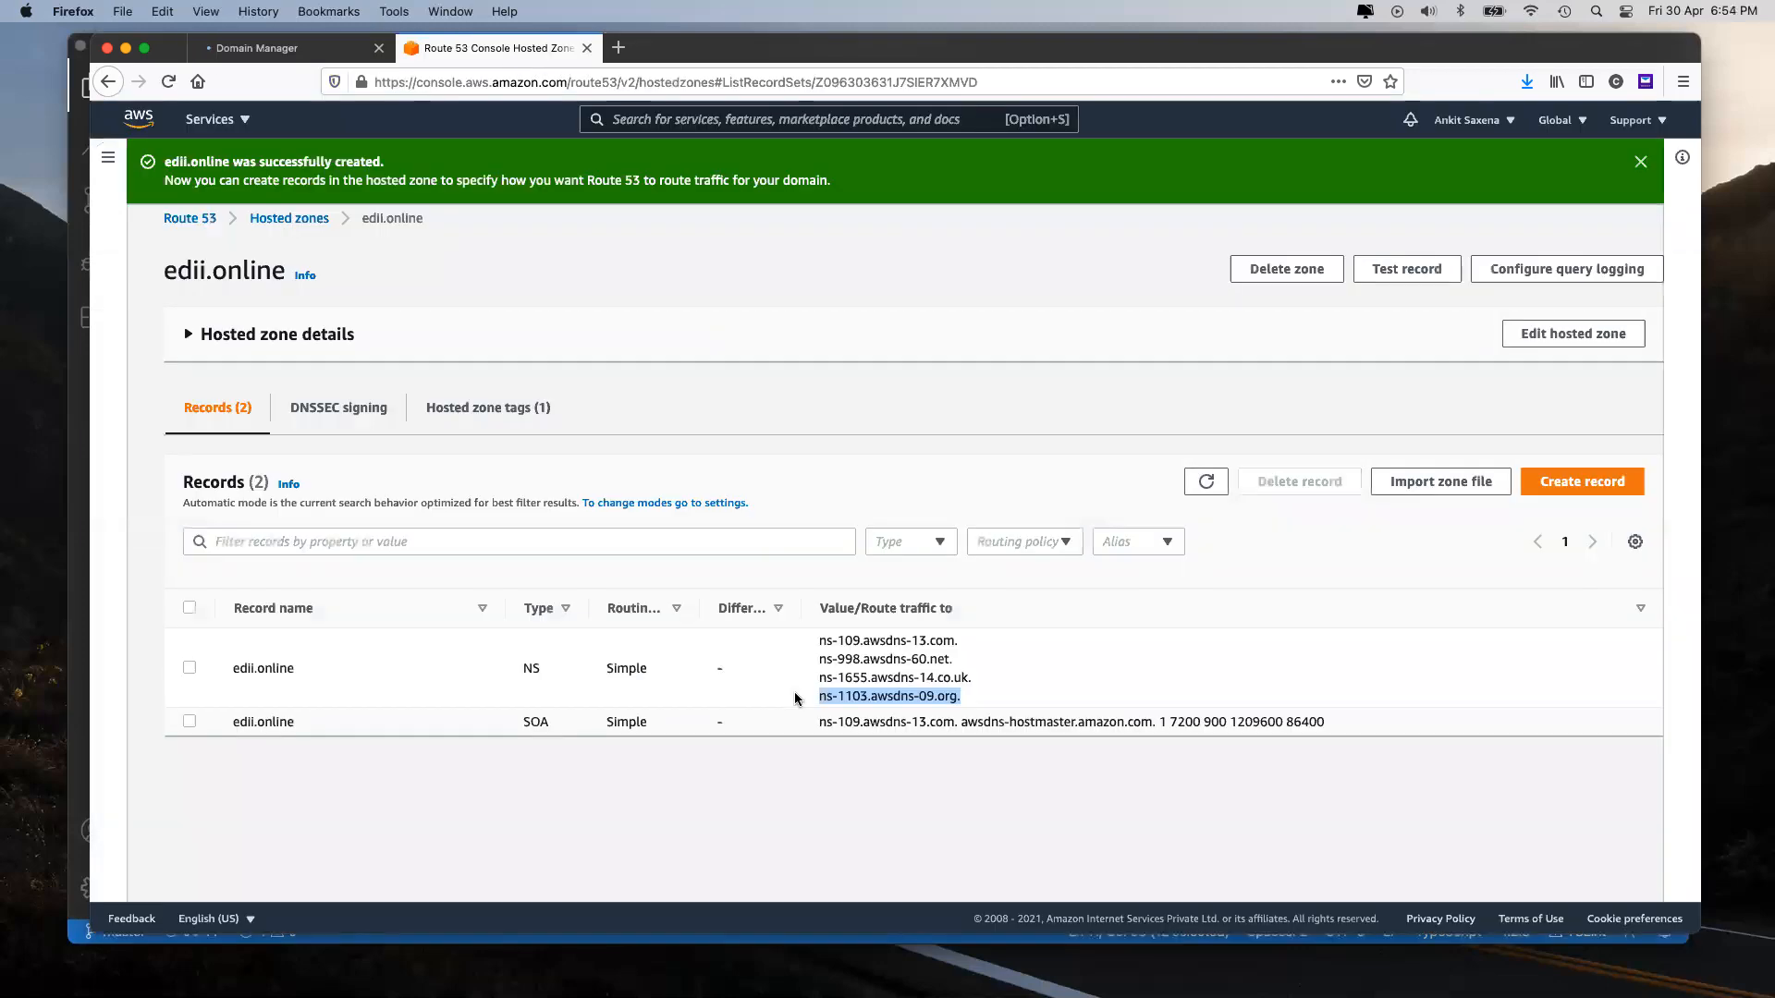
click(822, 818)
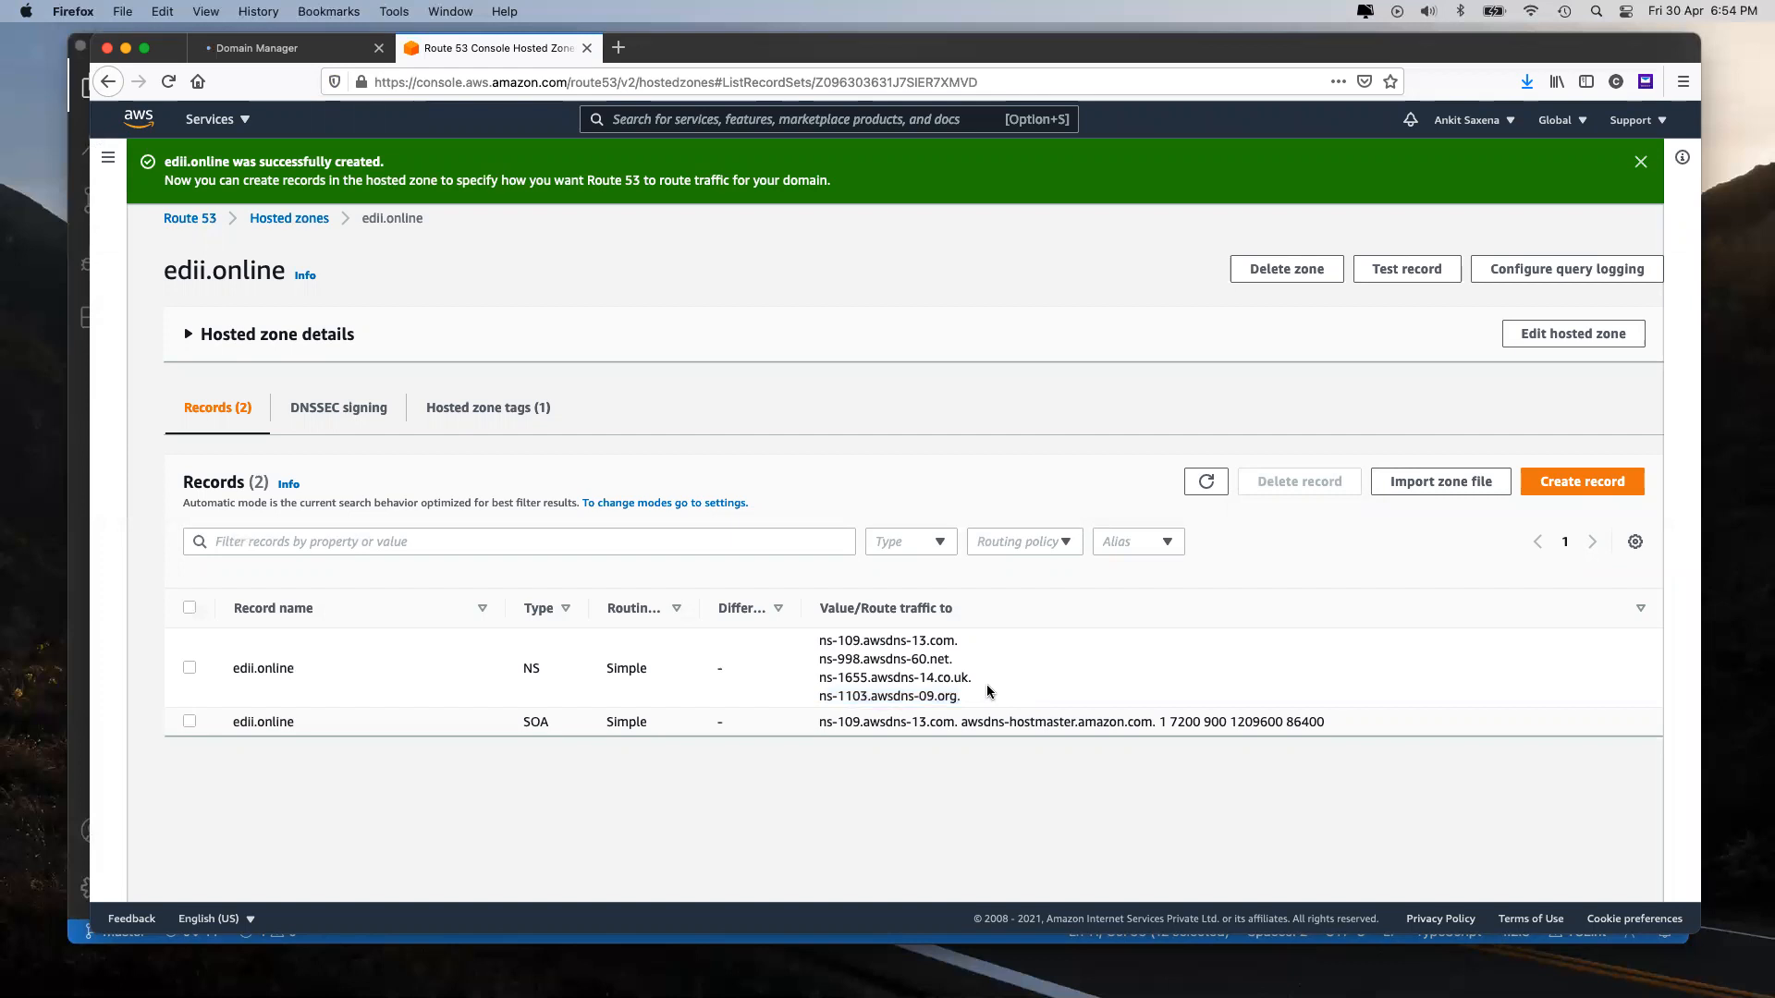
click(302, 48)
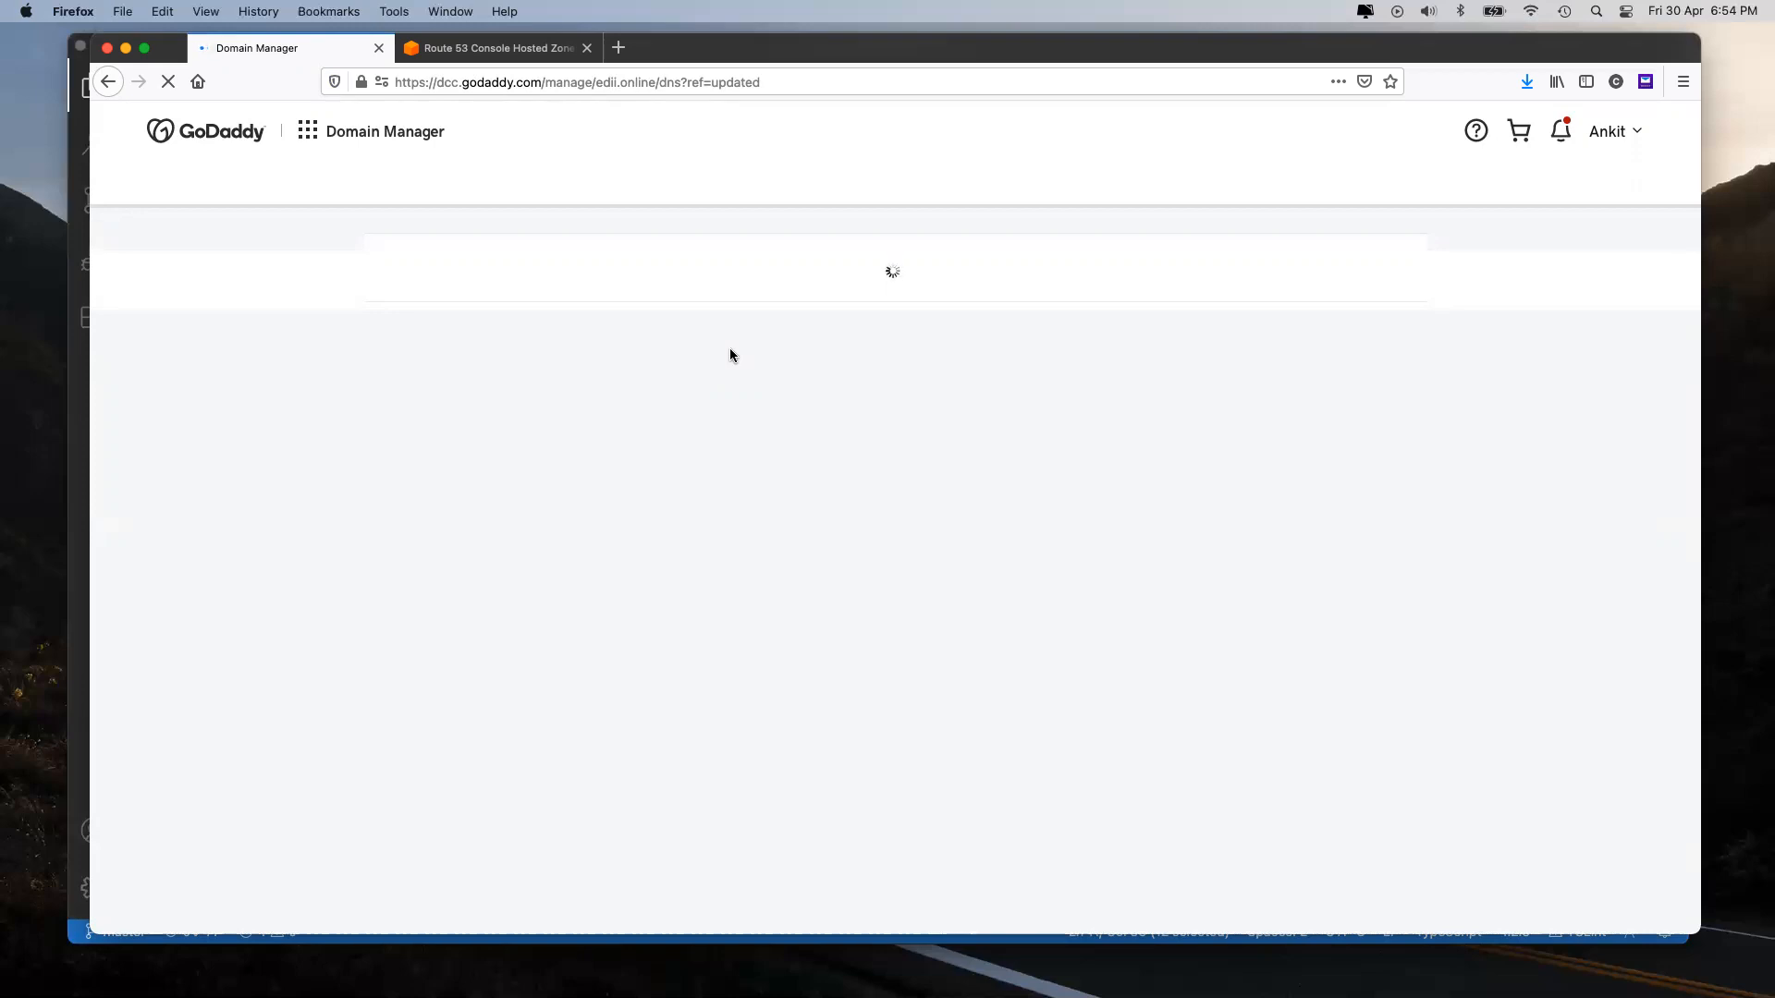
click(438, 51)
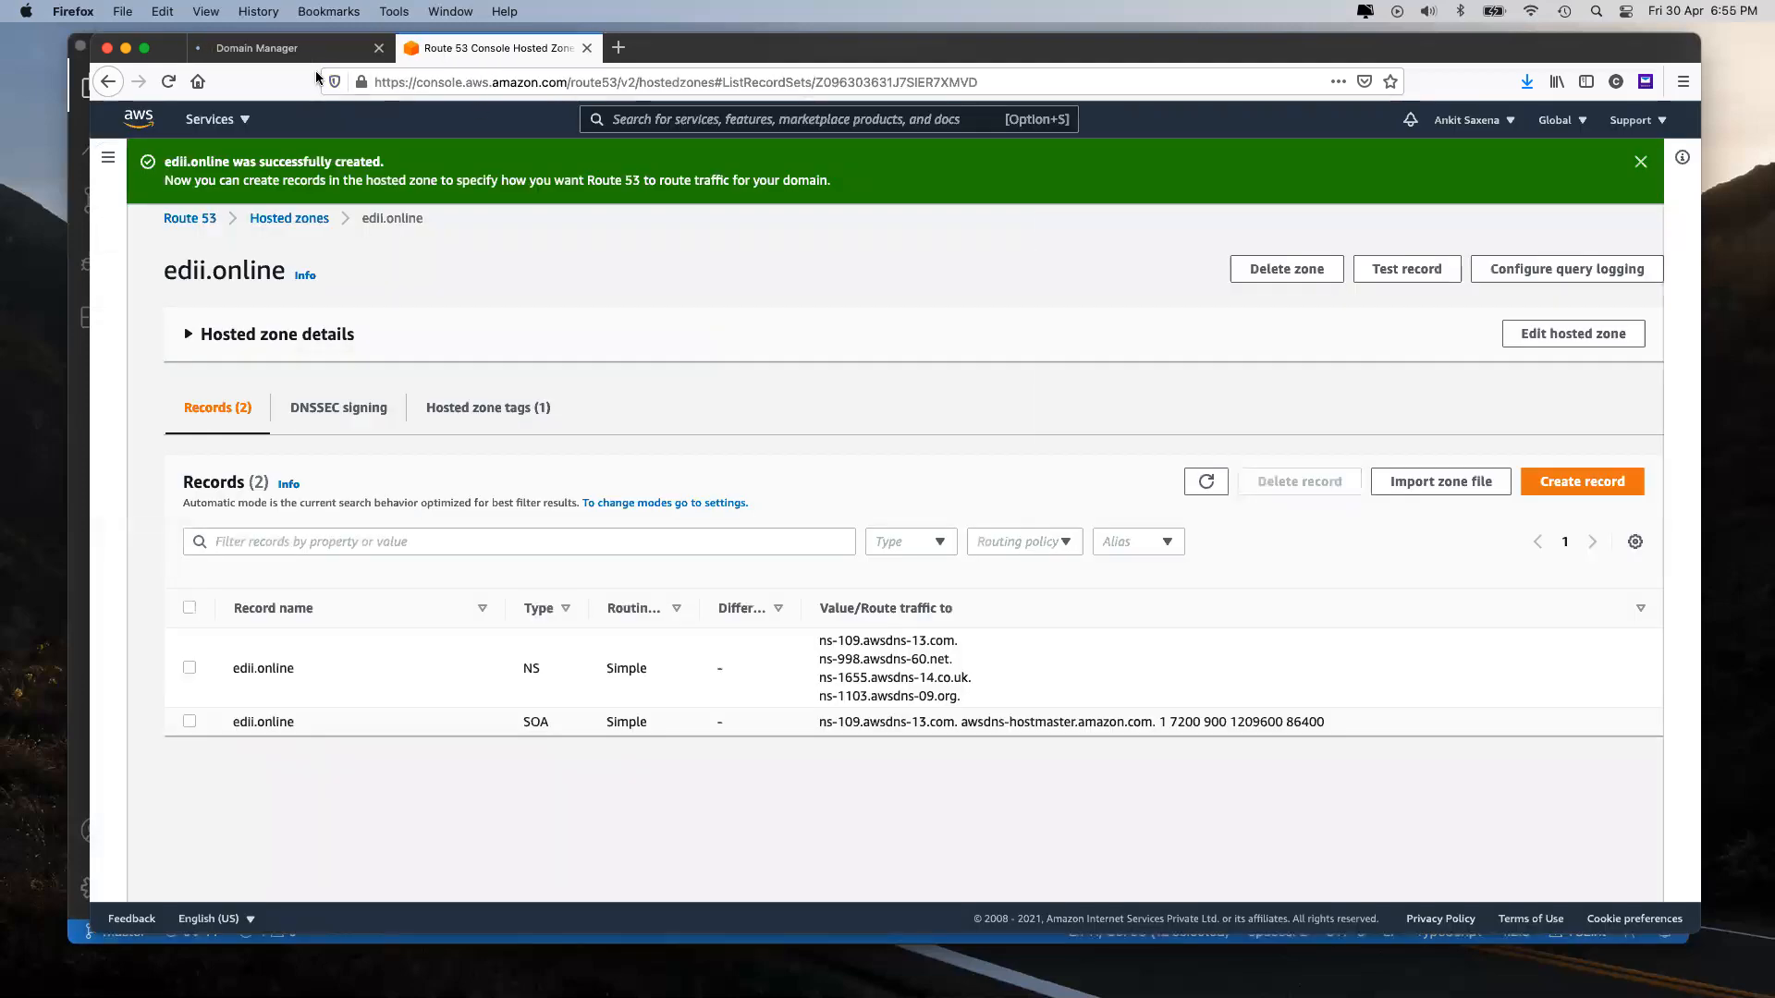
click(277, 46)
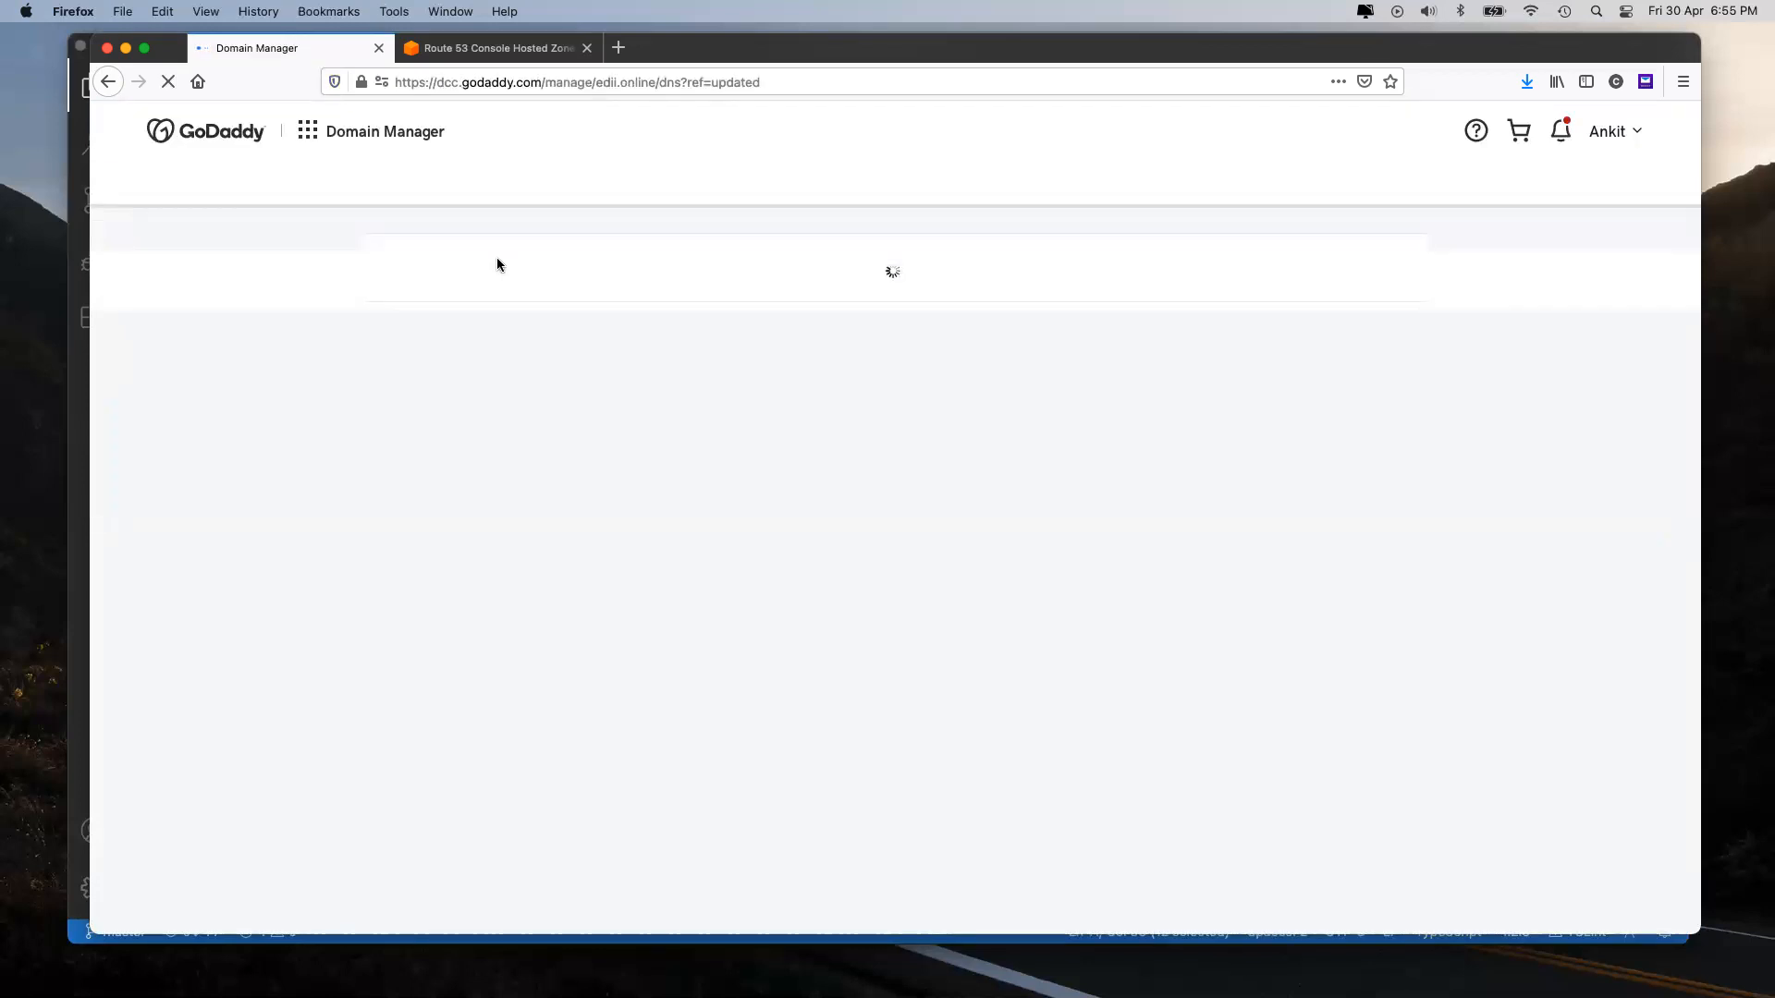
Step: Switch to the AWS console, search for "acm" and open Certificate Manager
click(467, 49)
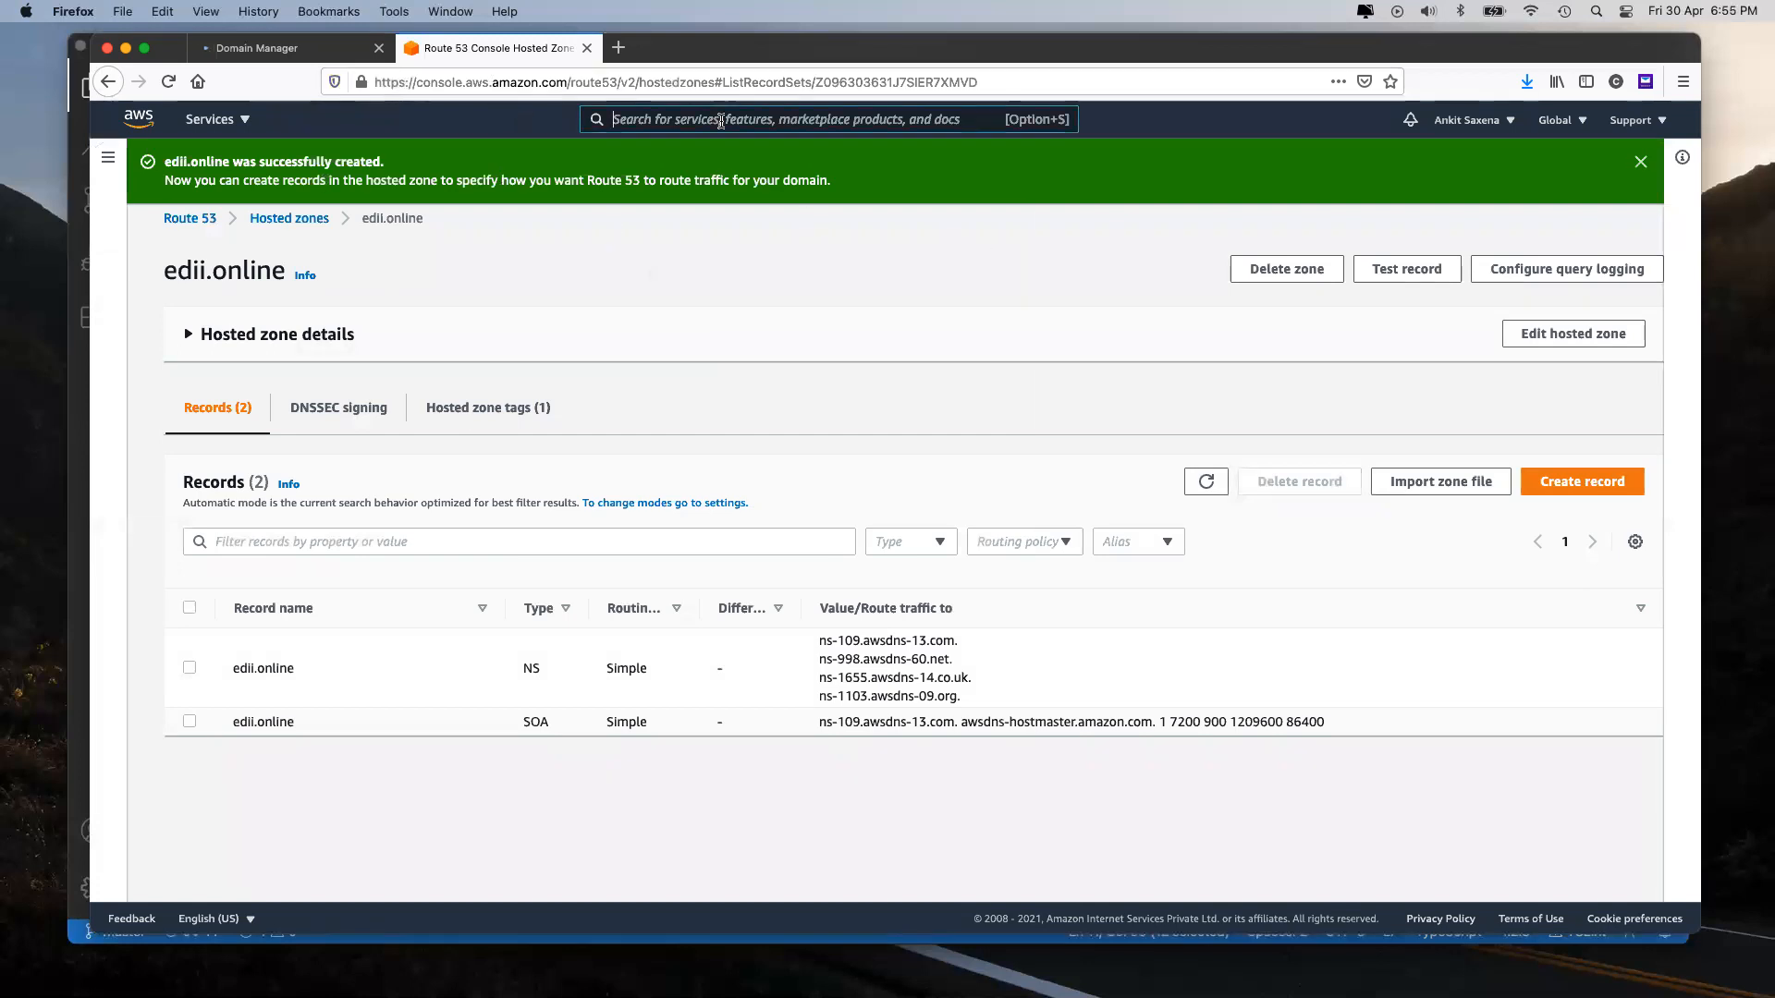
text(acm)
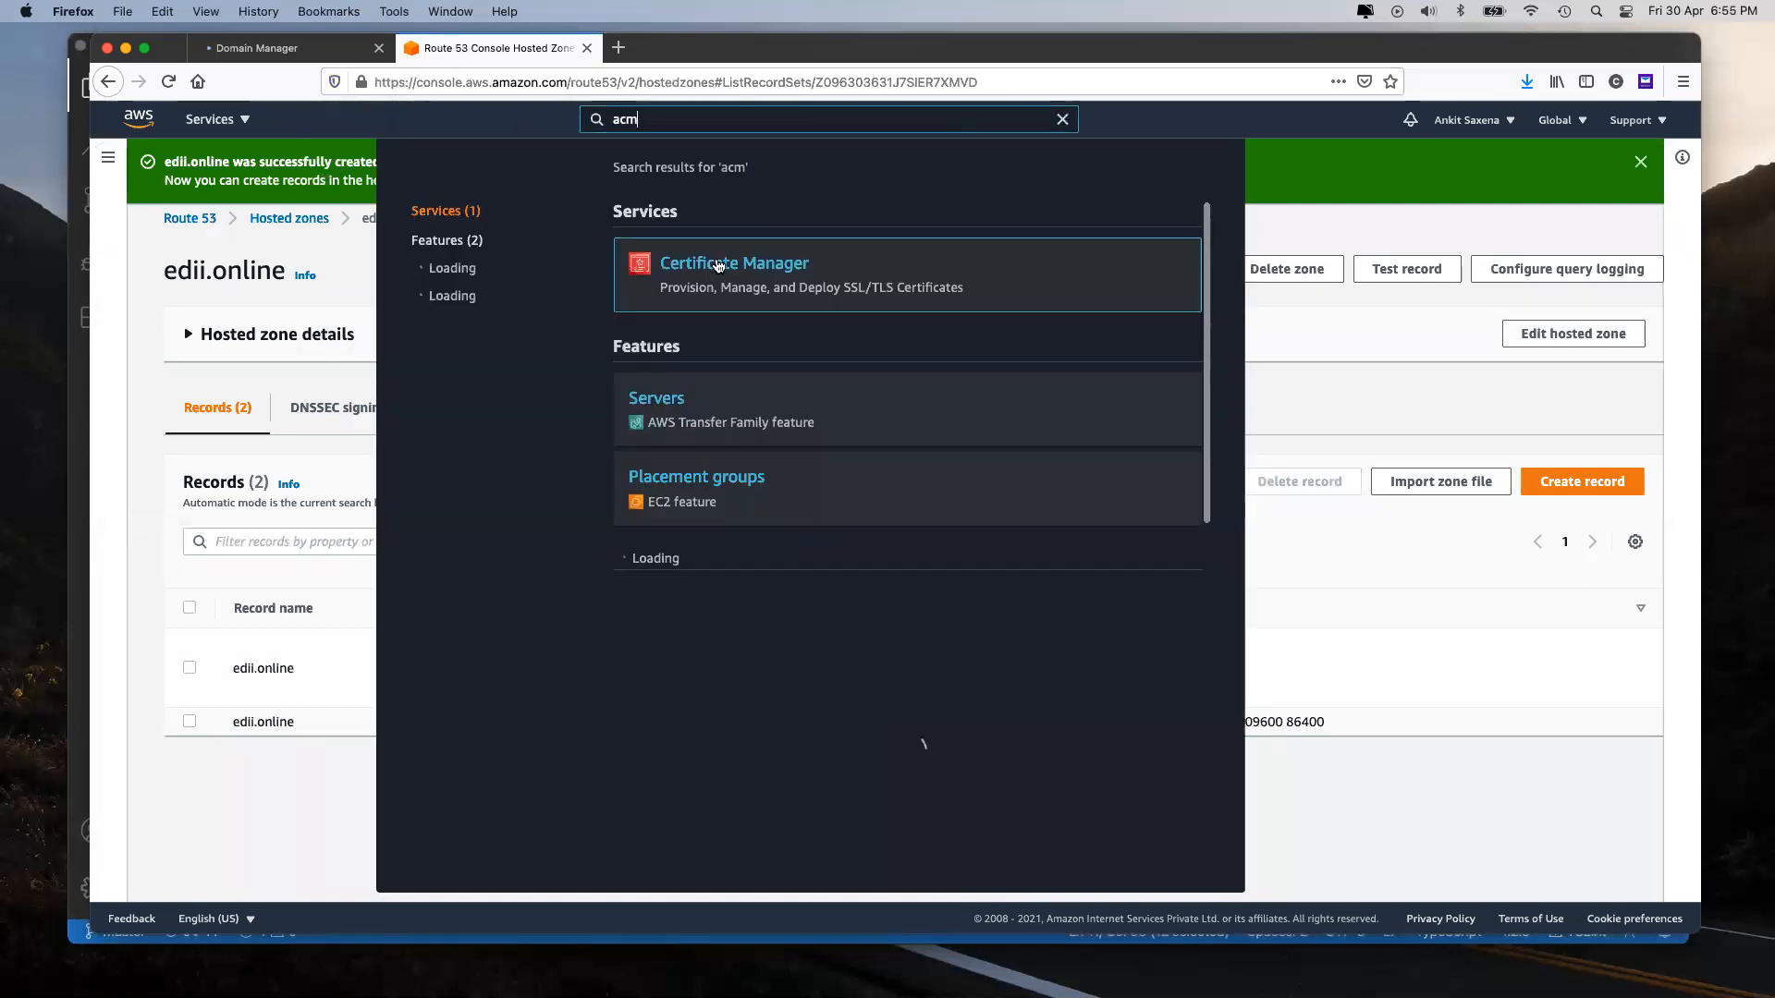
click(906, 265)
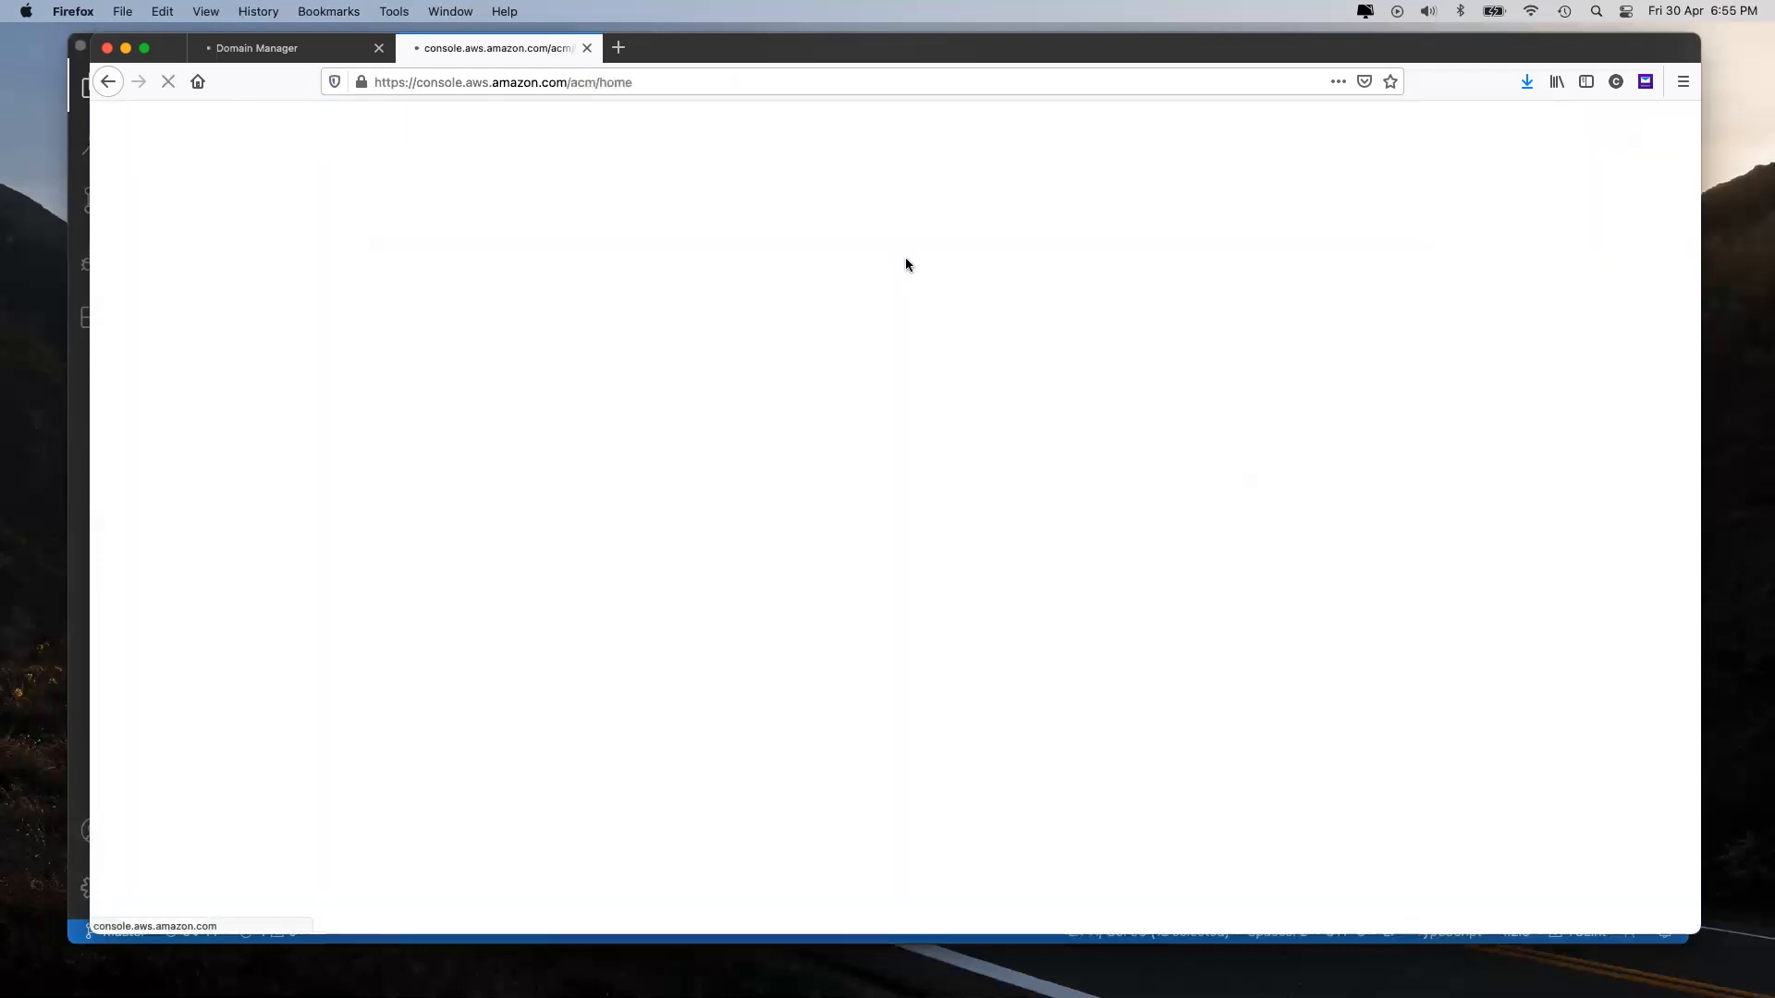
click(245, 49)
click(451, 48)
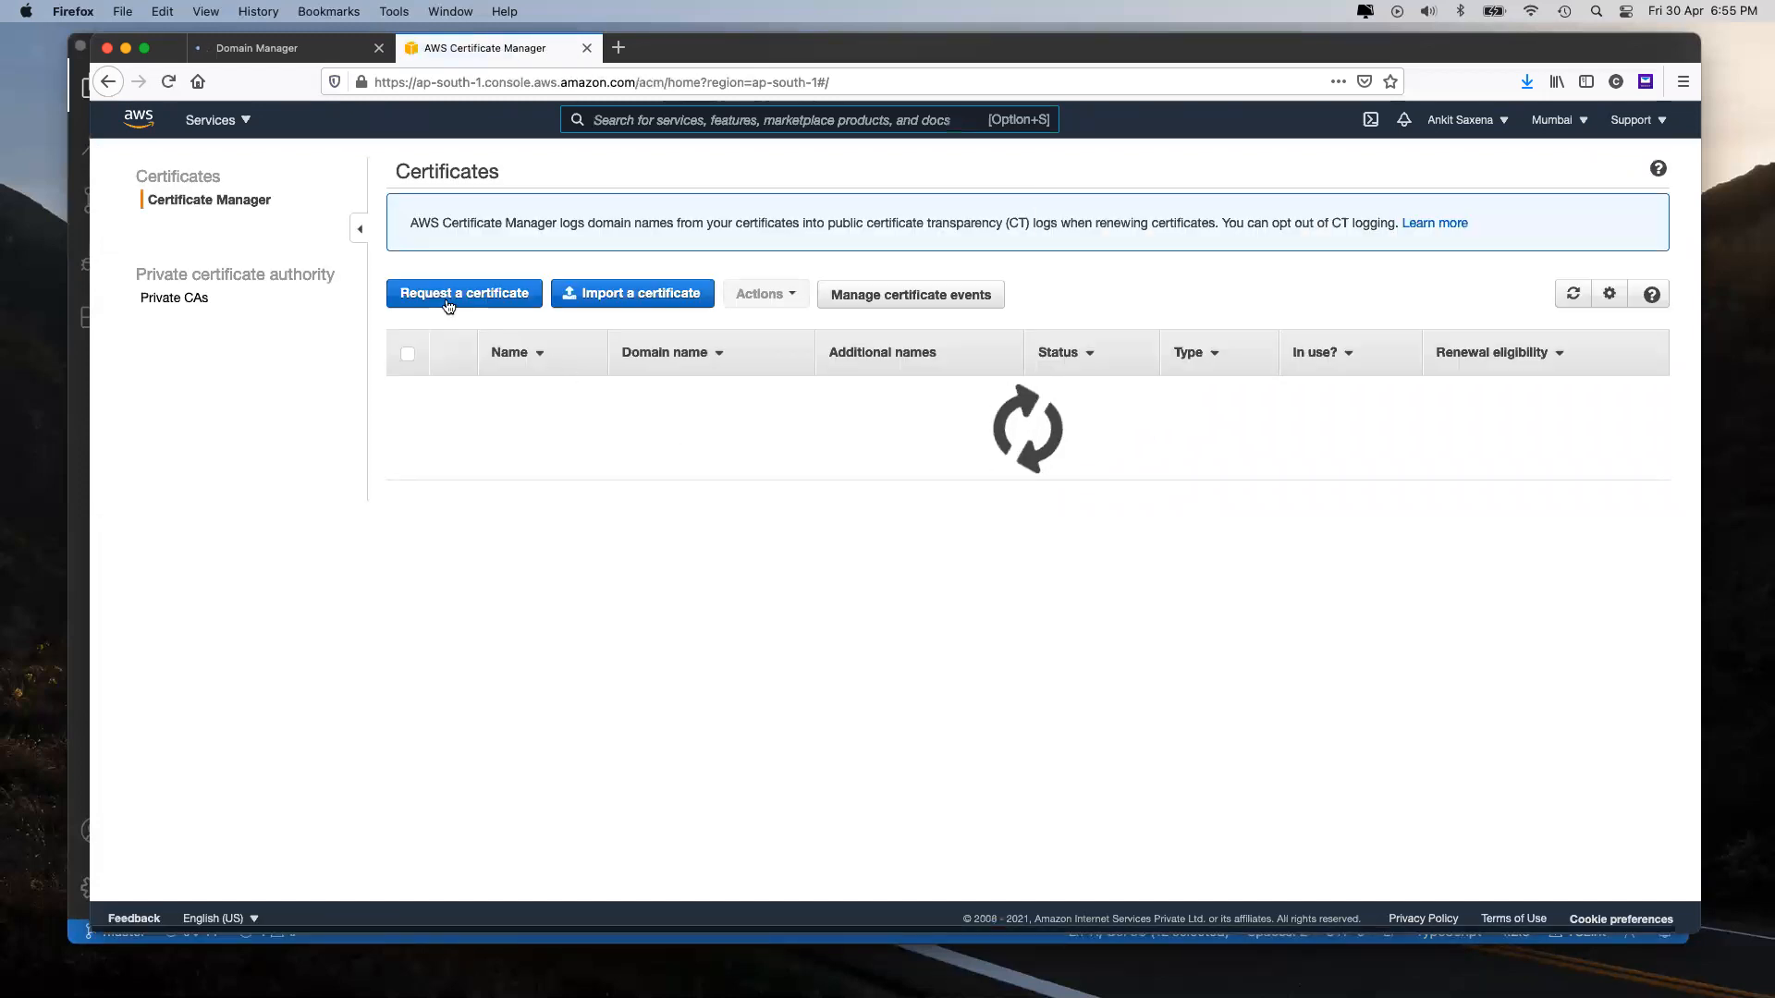
Step: Start a request for a public certificate and proceed to its domain name entry
click(449, 304)
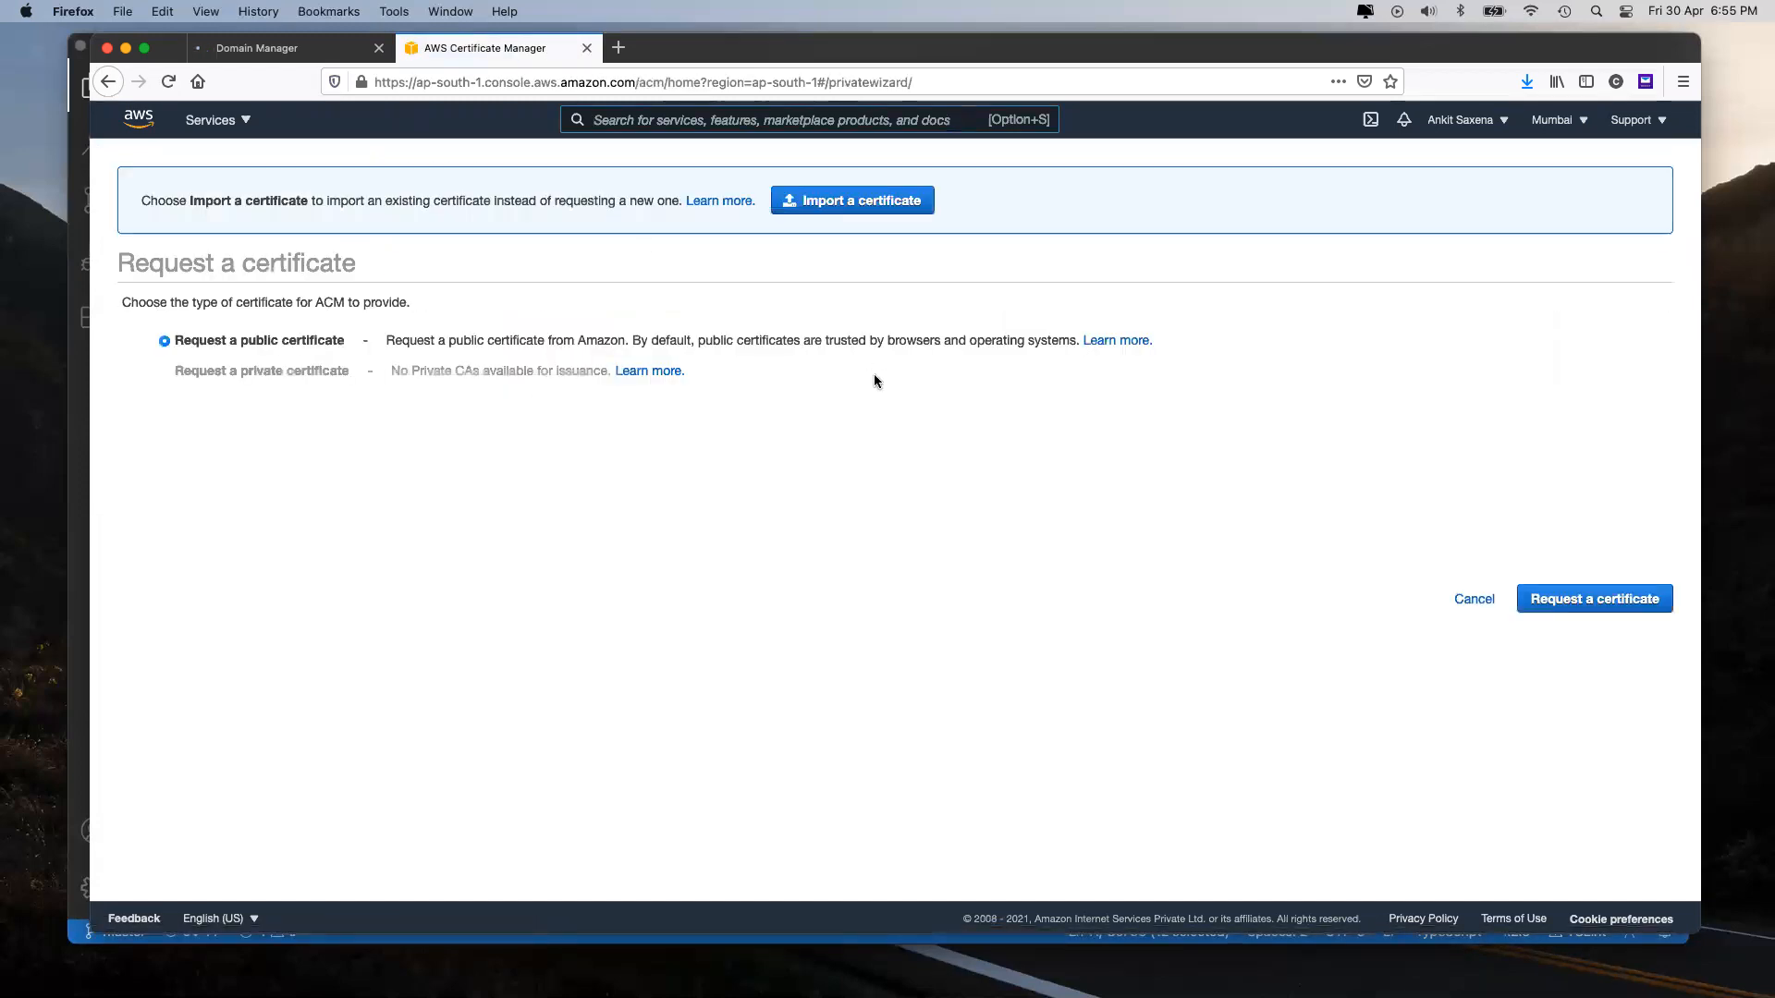
click(1550, 601)
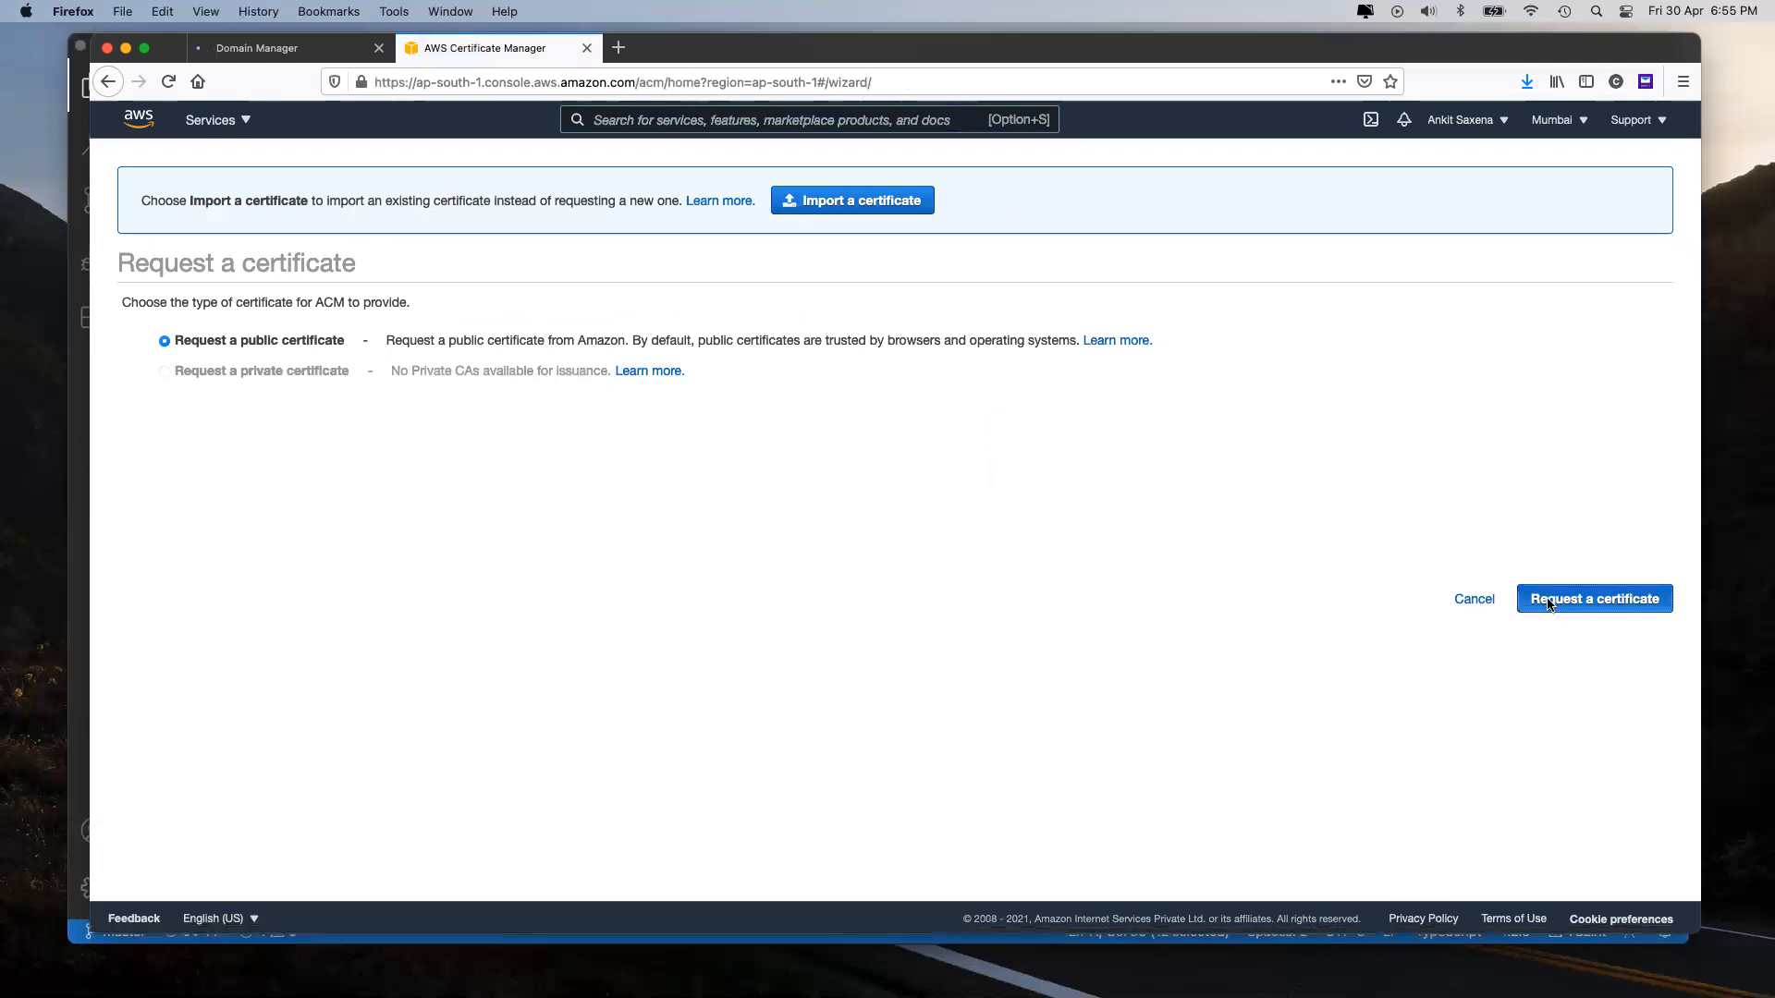
click(647, 512)
key(super+v)
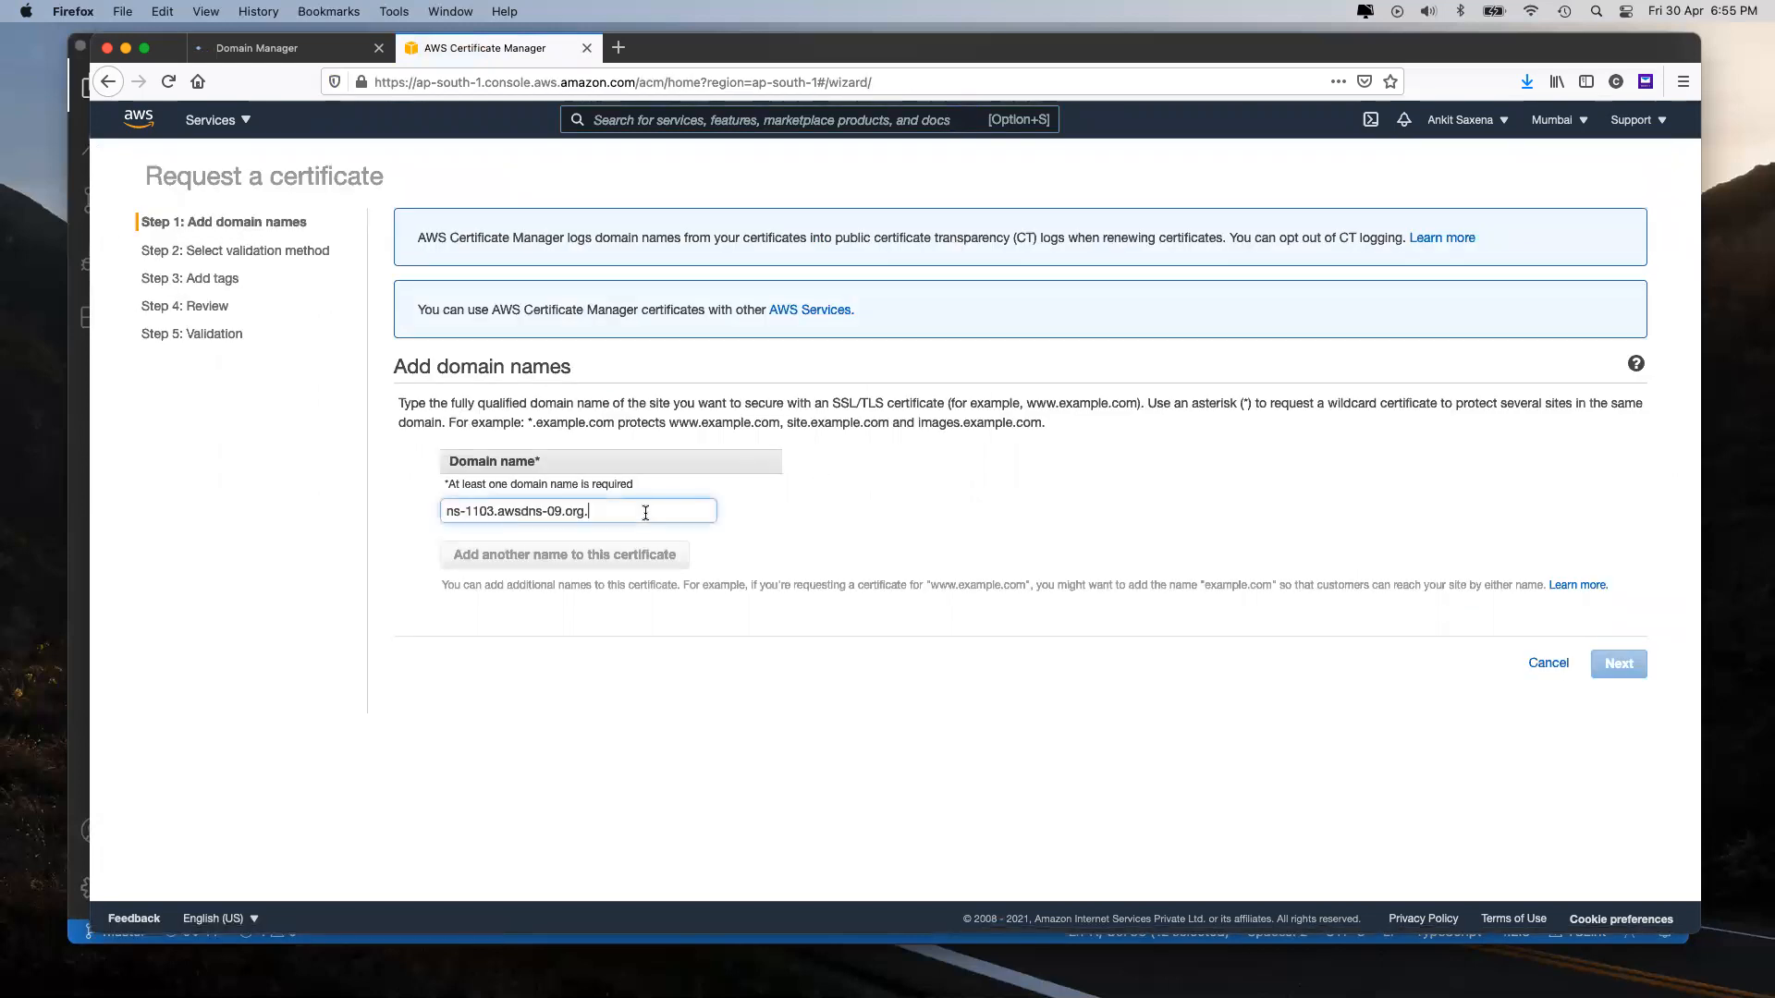
key(super+a)
key(BackSpace)
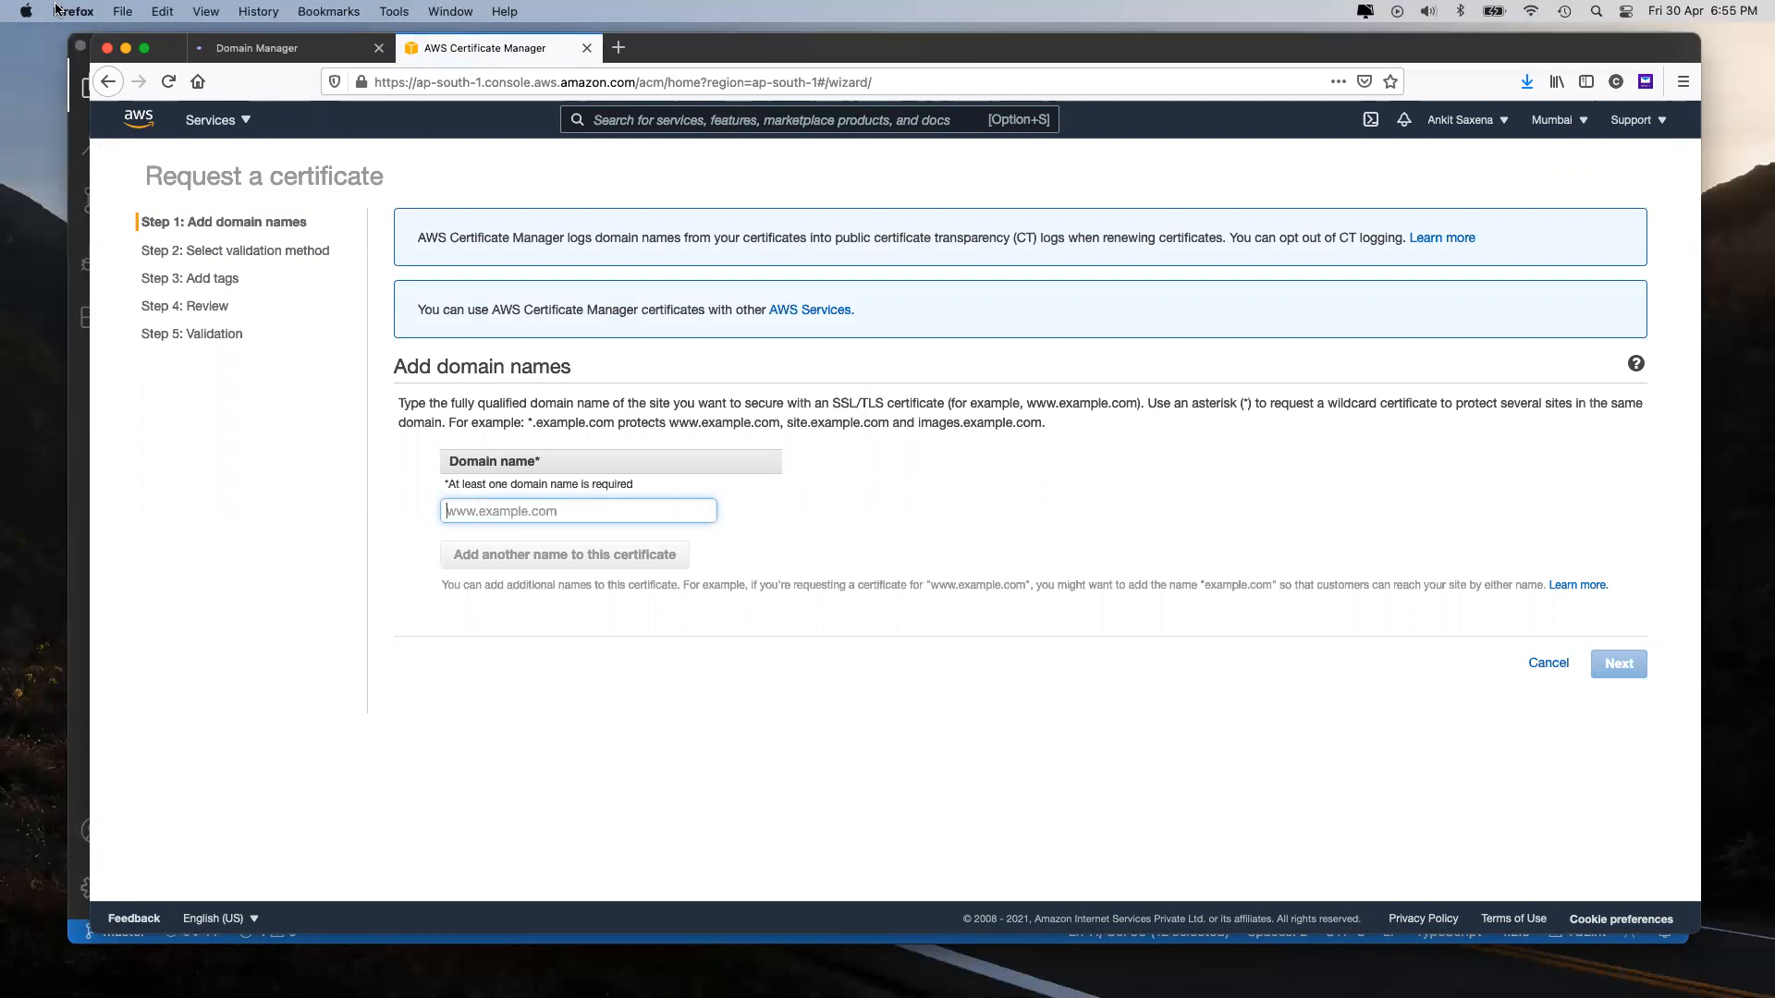
Step: Copy the domain edii.online from the GoDaddy page address and enter it as the certificate's first domain name
click(246, 54)
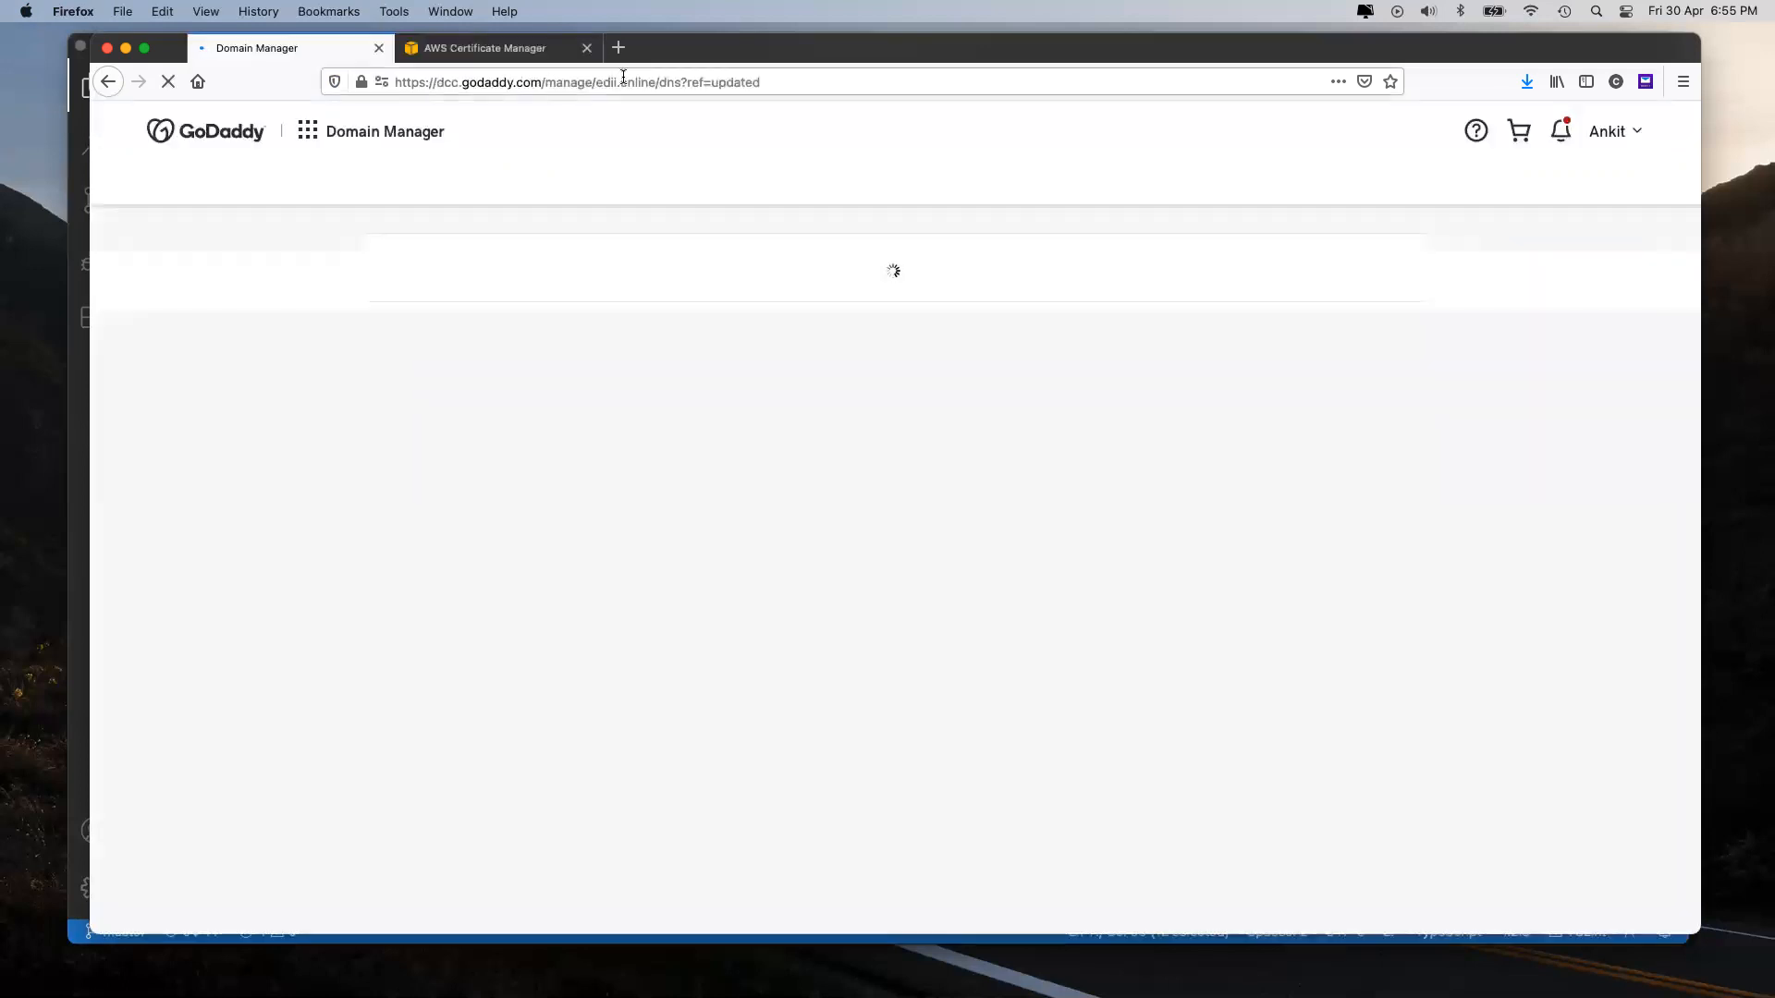
drag(593, 86, 656, 83)
key(super+c)
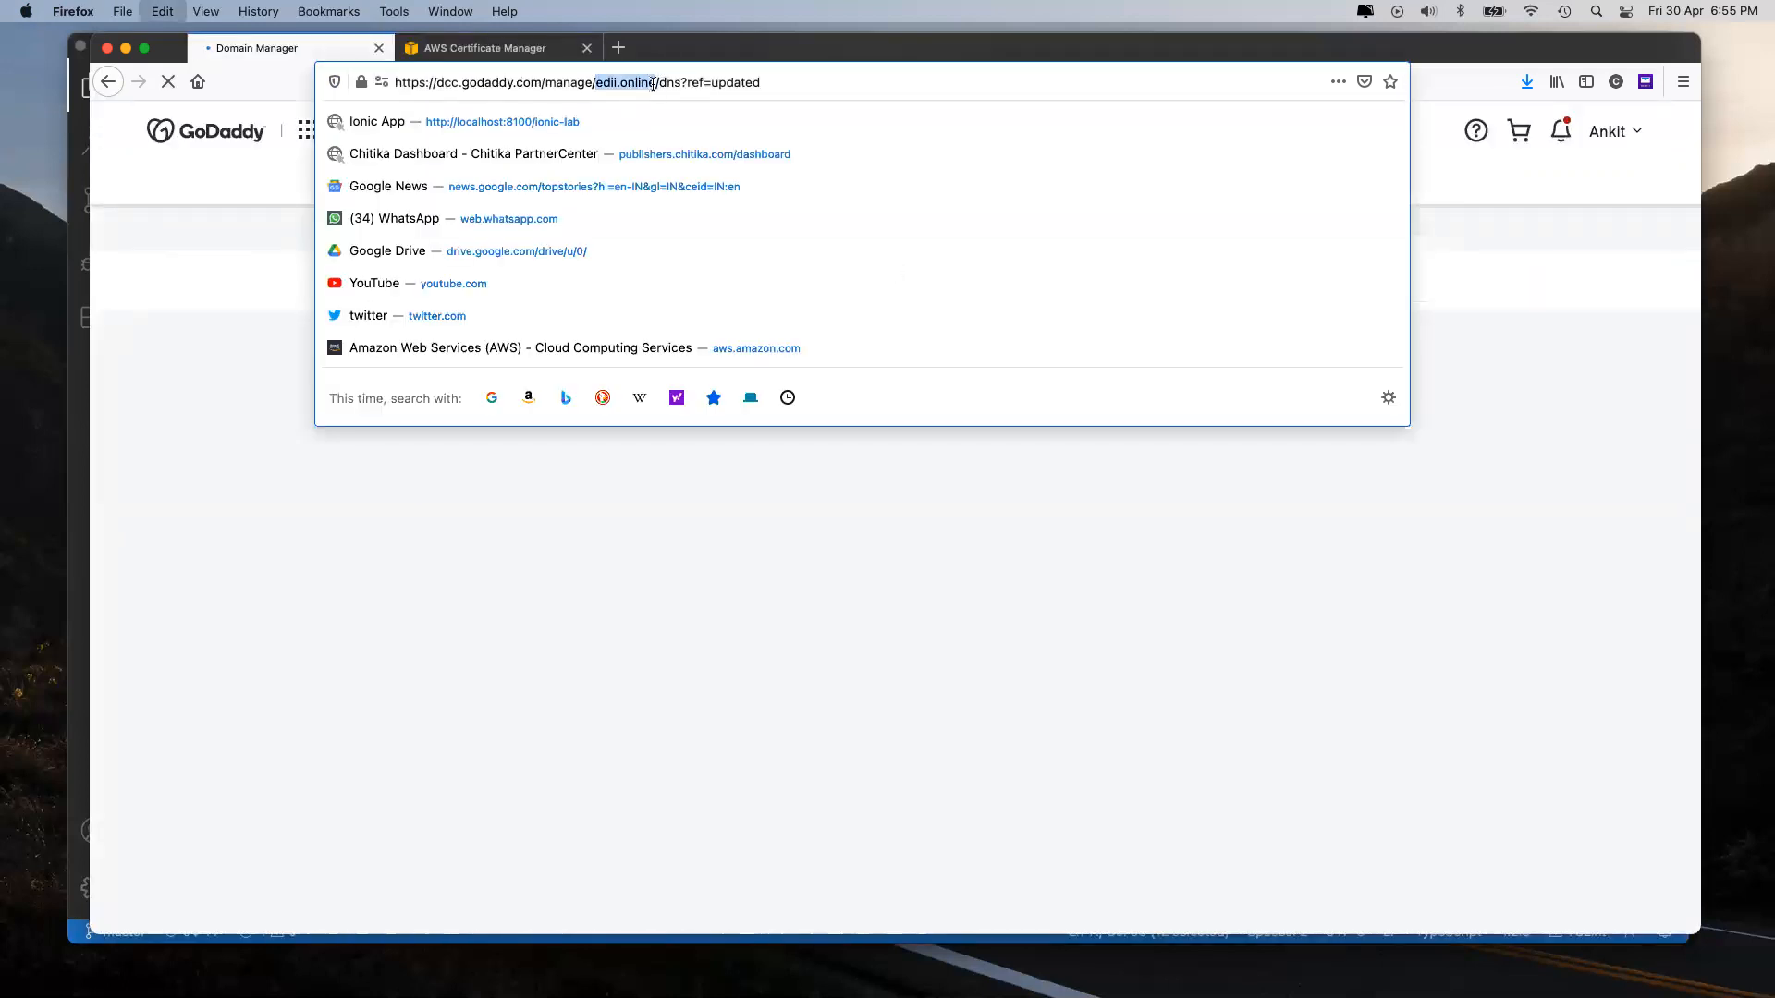
click(467, 49)
click(490, 511)
key(super+v)
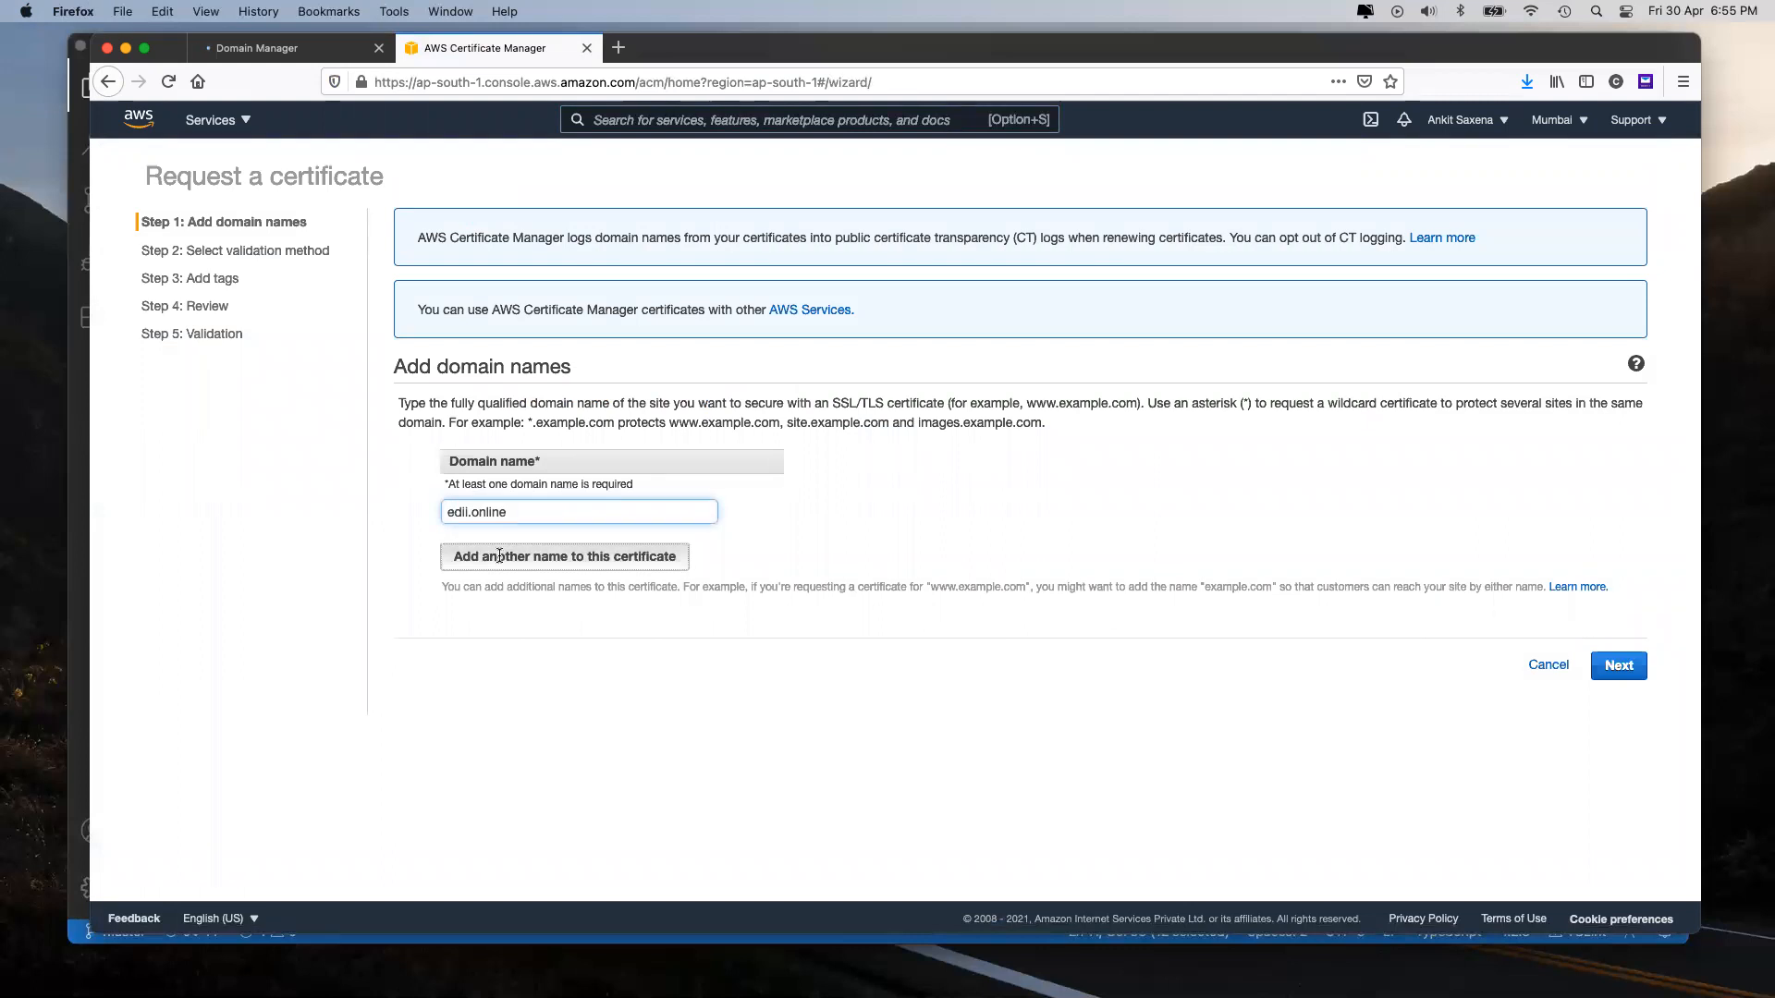
click(488, 552)
text(www.)
key(super+v)
click(534, 598)
click(511, 586)
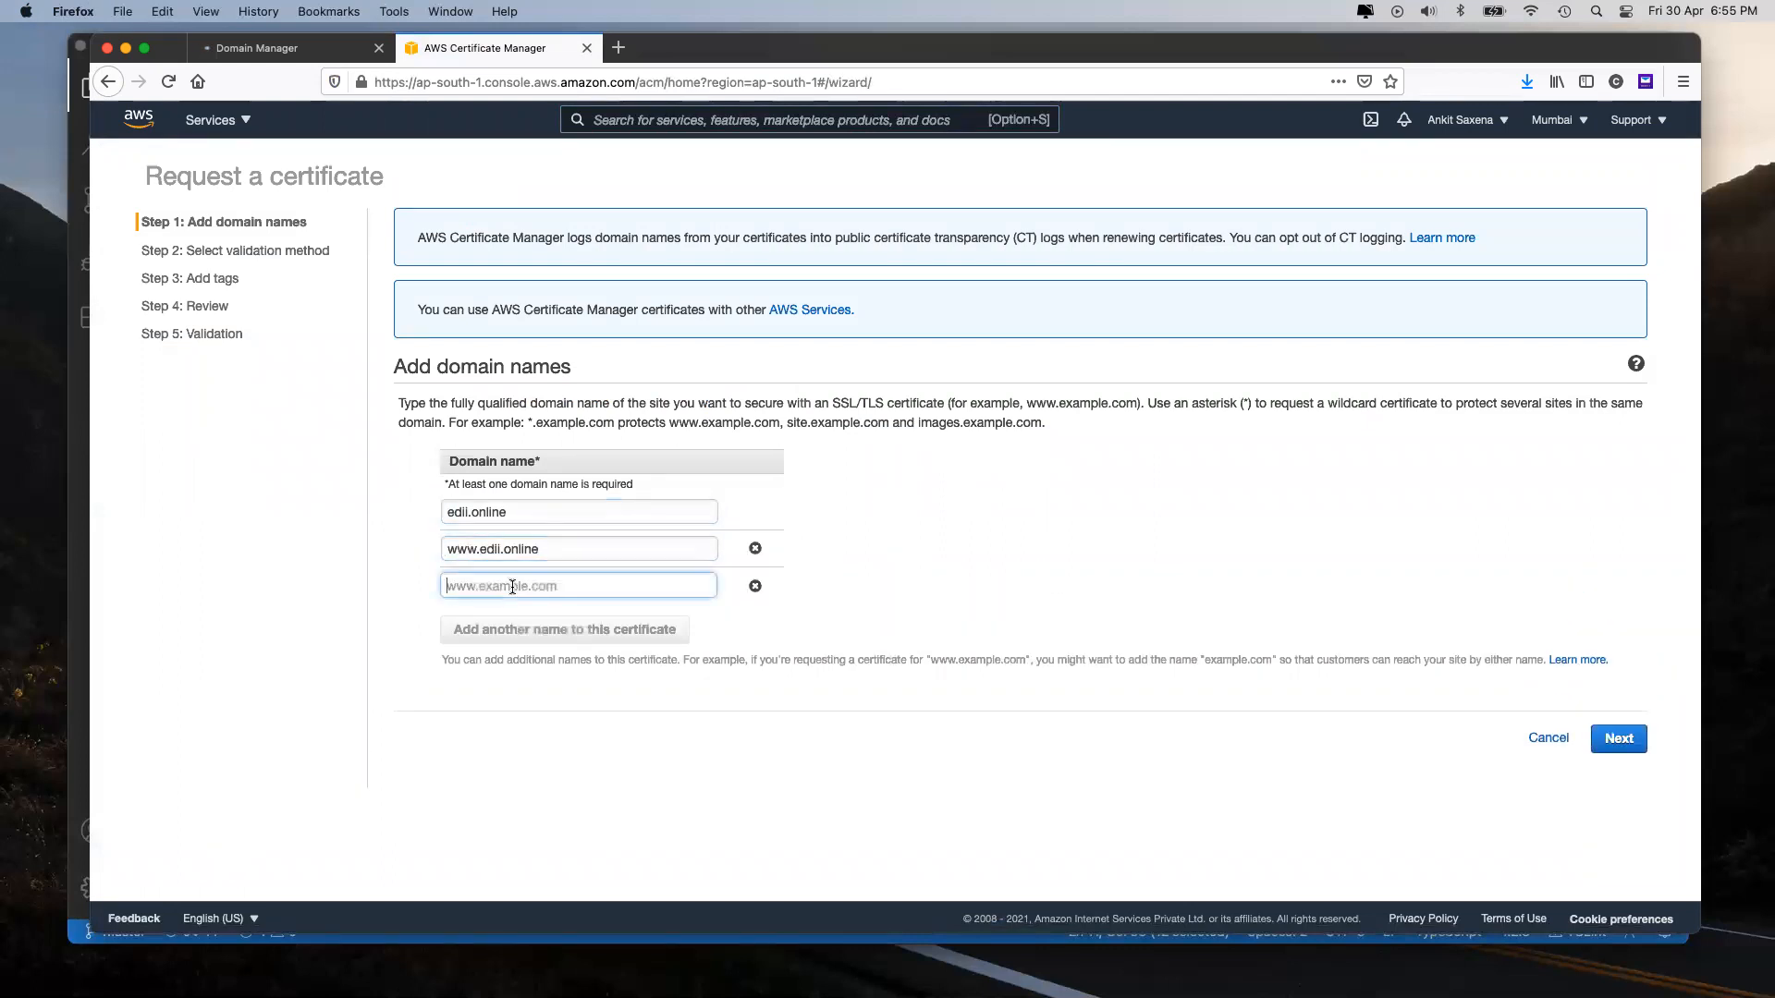
text(*.)
key(super+v)
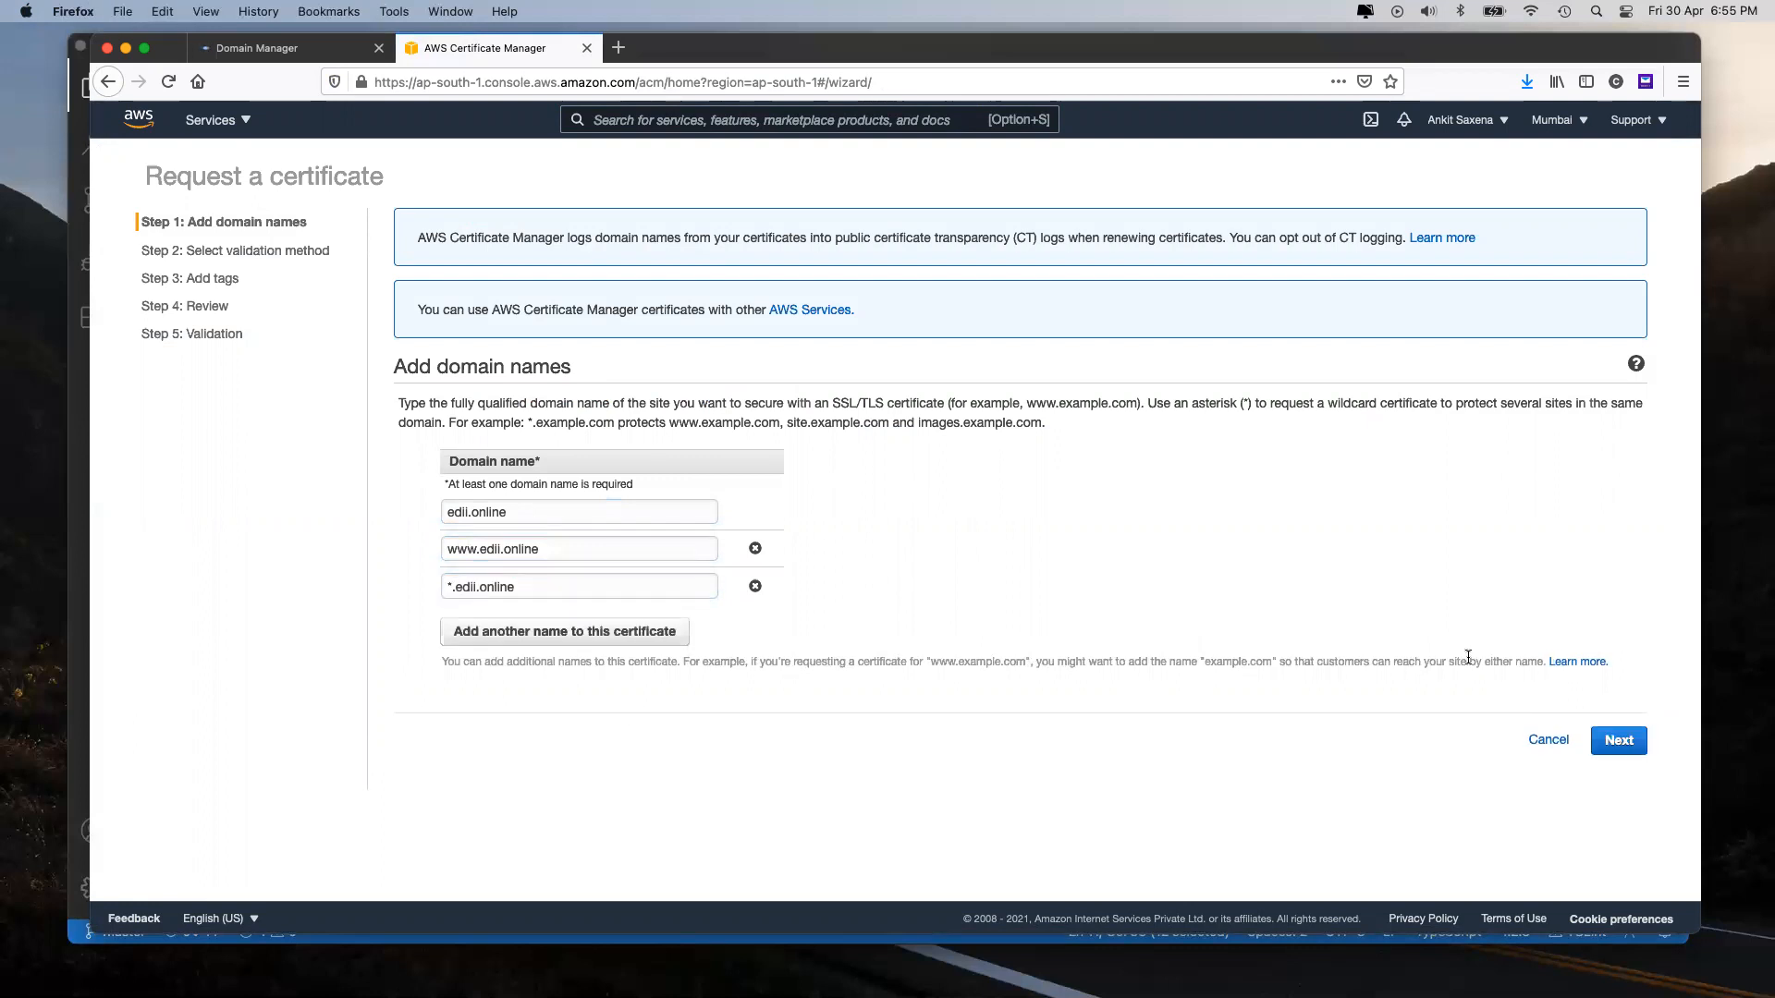
click(1613, 738)
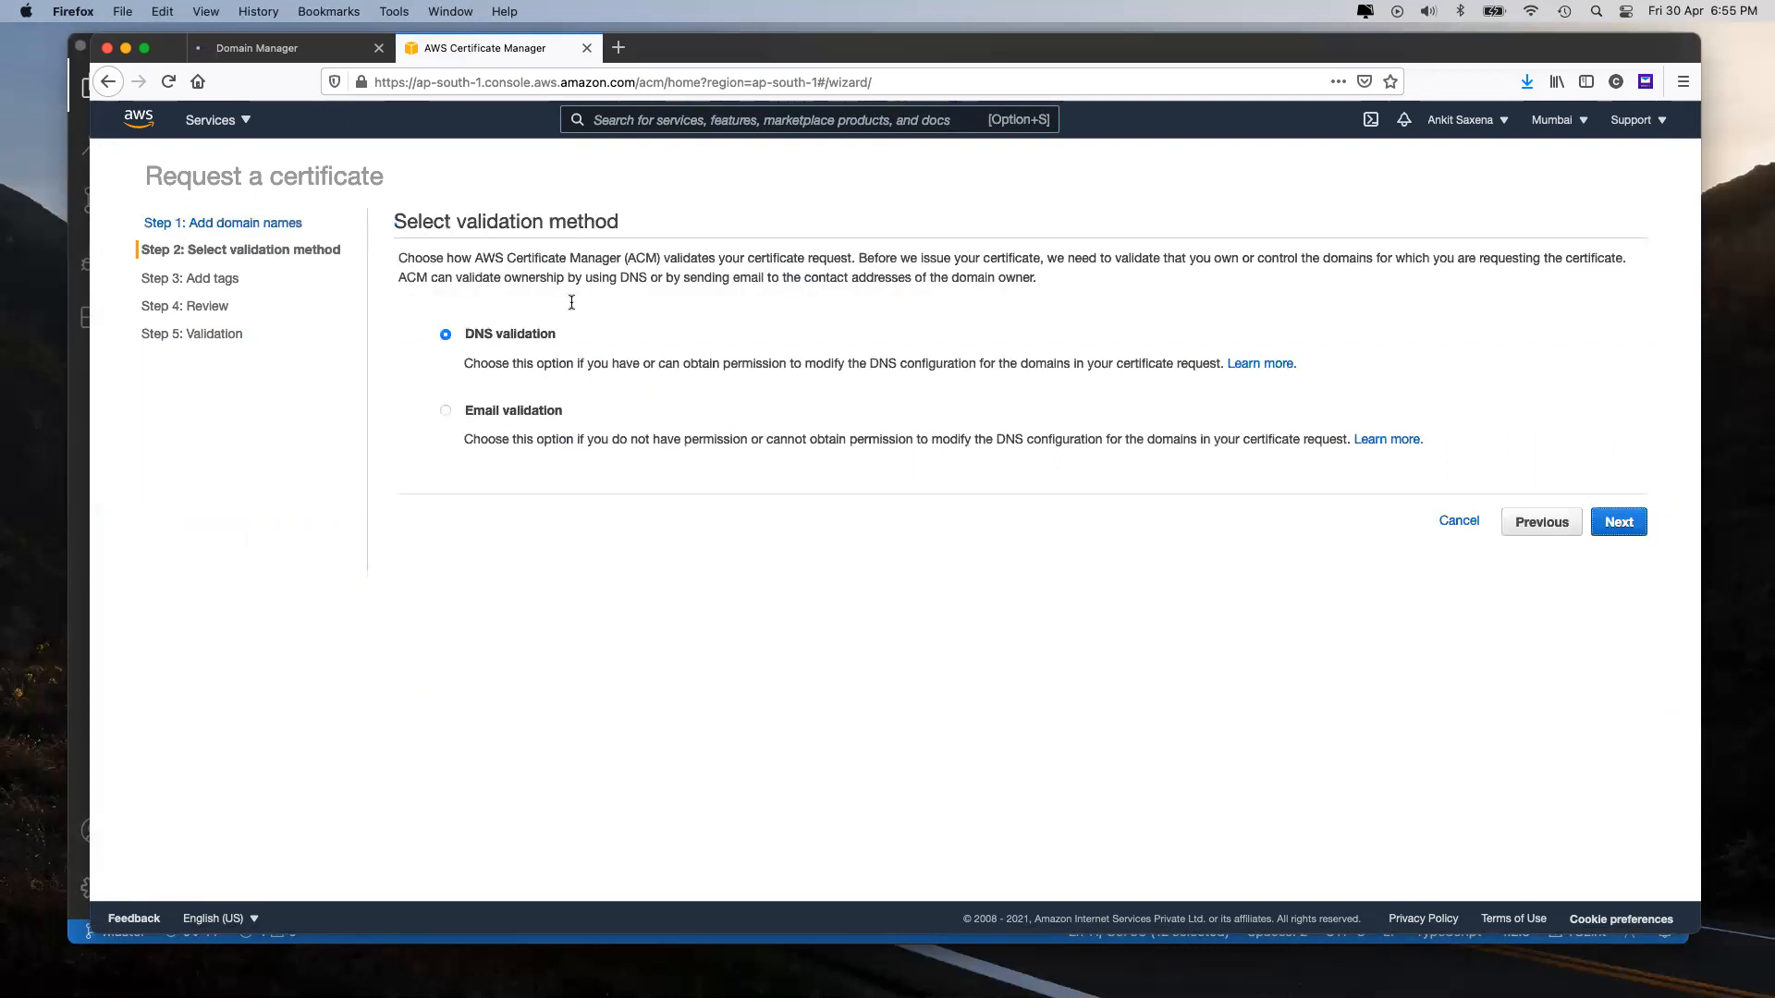
Step: Choose DNS validation for the certificate request and proceed to the tags
drag(462, 333, 557, 338)
click(446, 411)
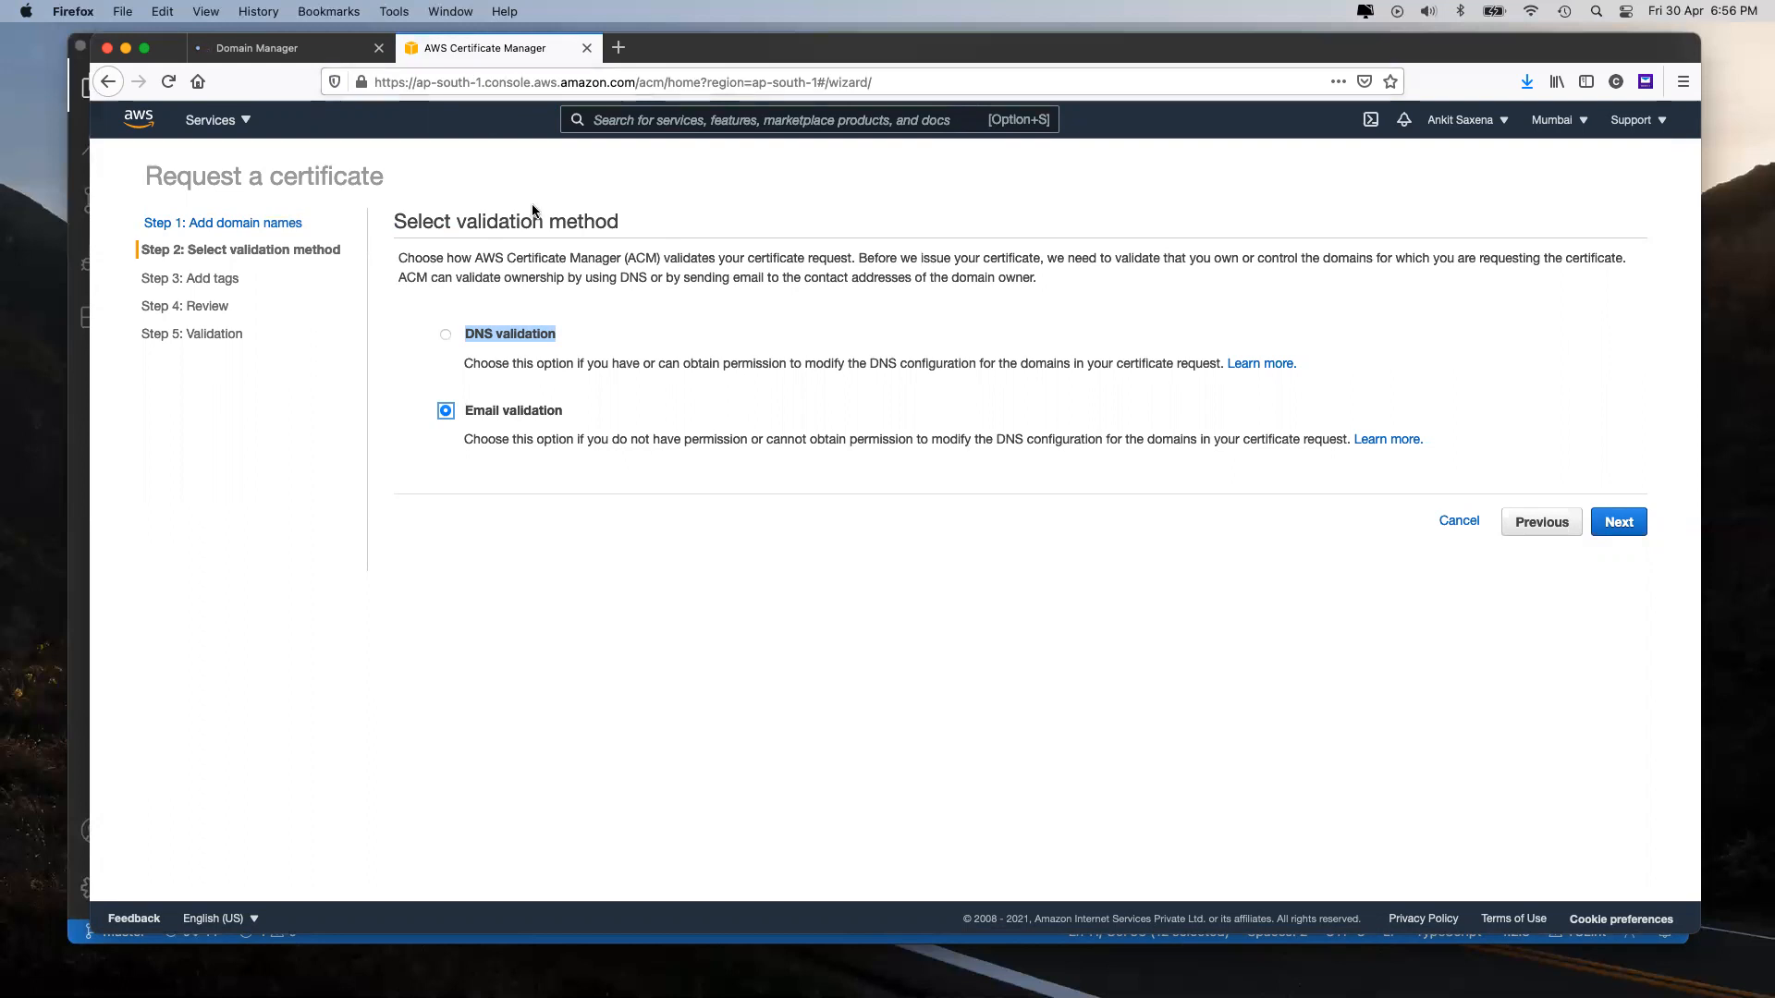
click(446, 334)
click(1627, 523)
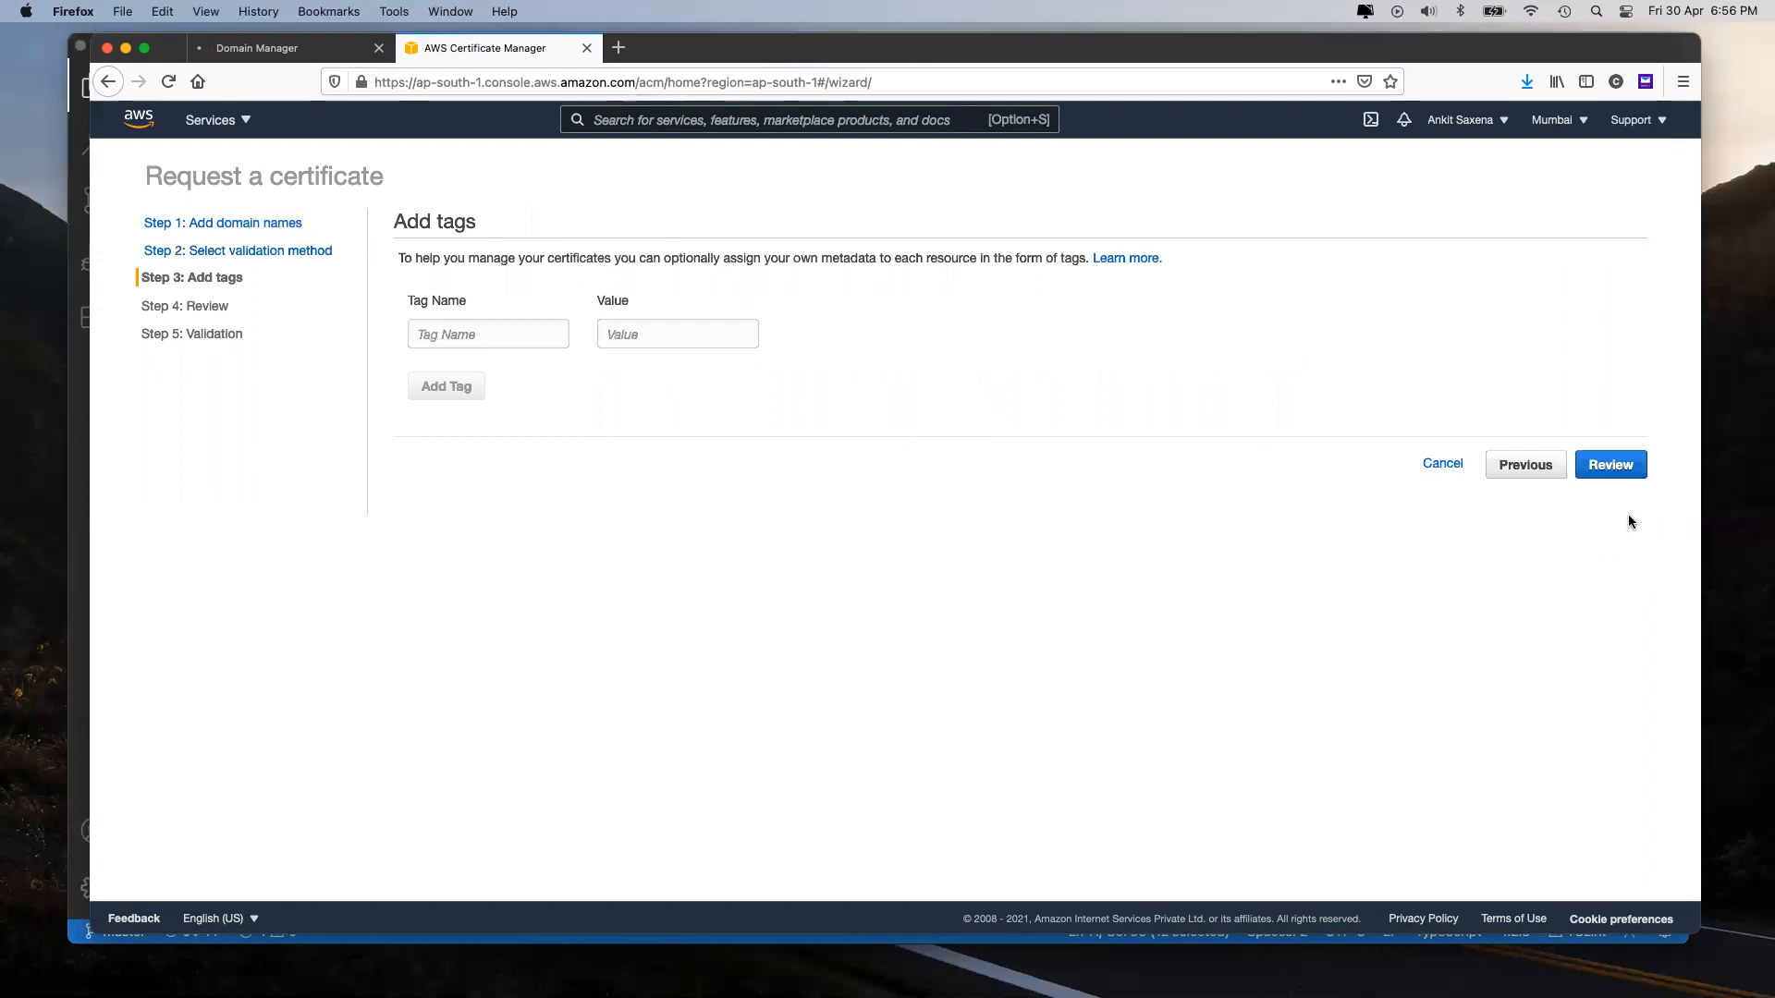
Step: Tag the certificate with the tag name Name and the value edii.online
click(497, 324)
text(NAme)
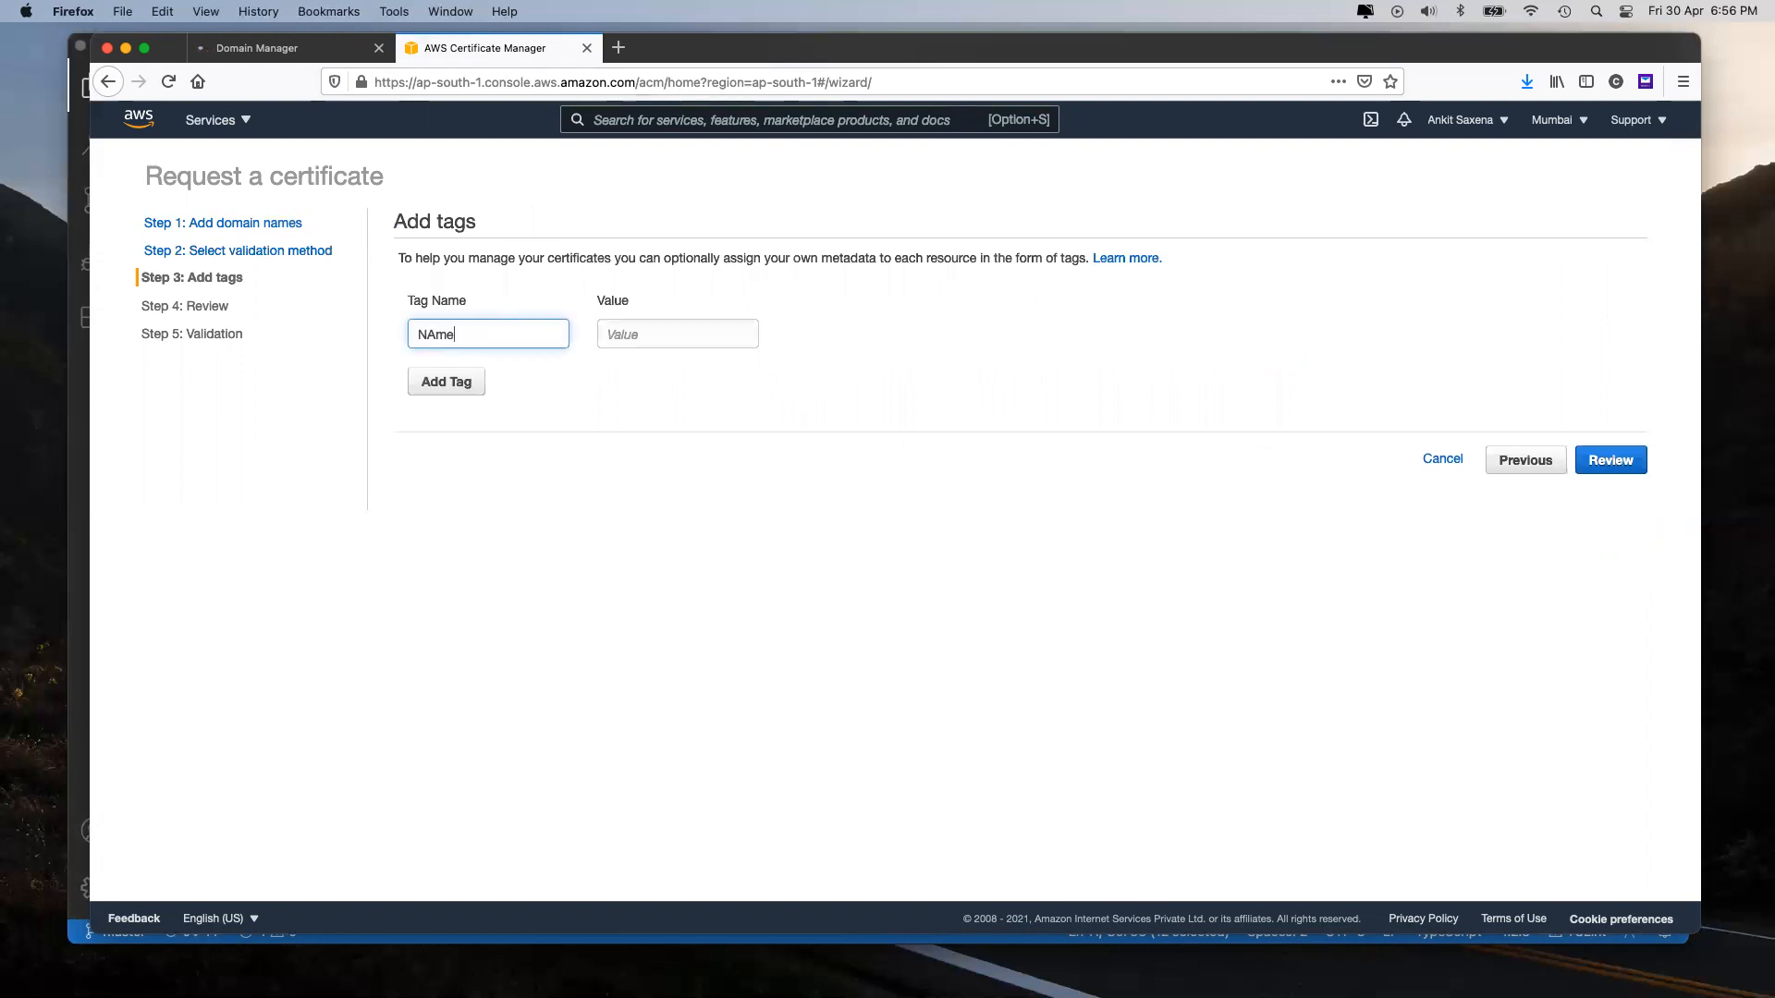
key(BackSpace)
key(BackSpace)
text(me)
key(Tab)
key(super+v)
Step: Add a second tag named CreatedBy with the creator's first name as its value
click(446, 381)
click(444, 382)
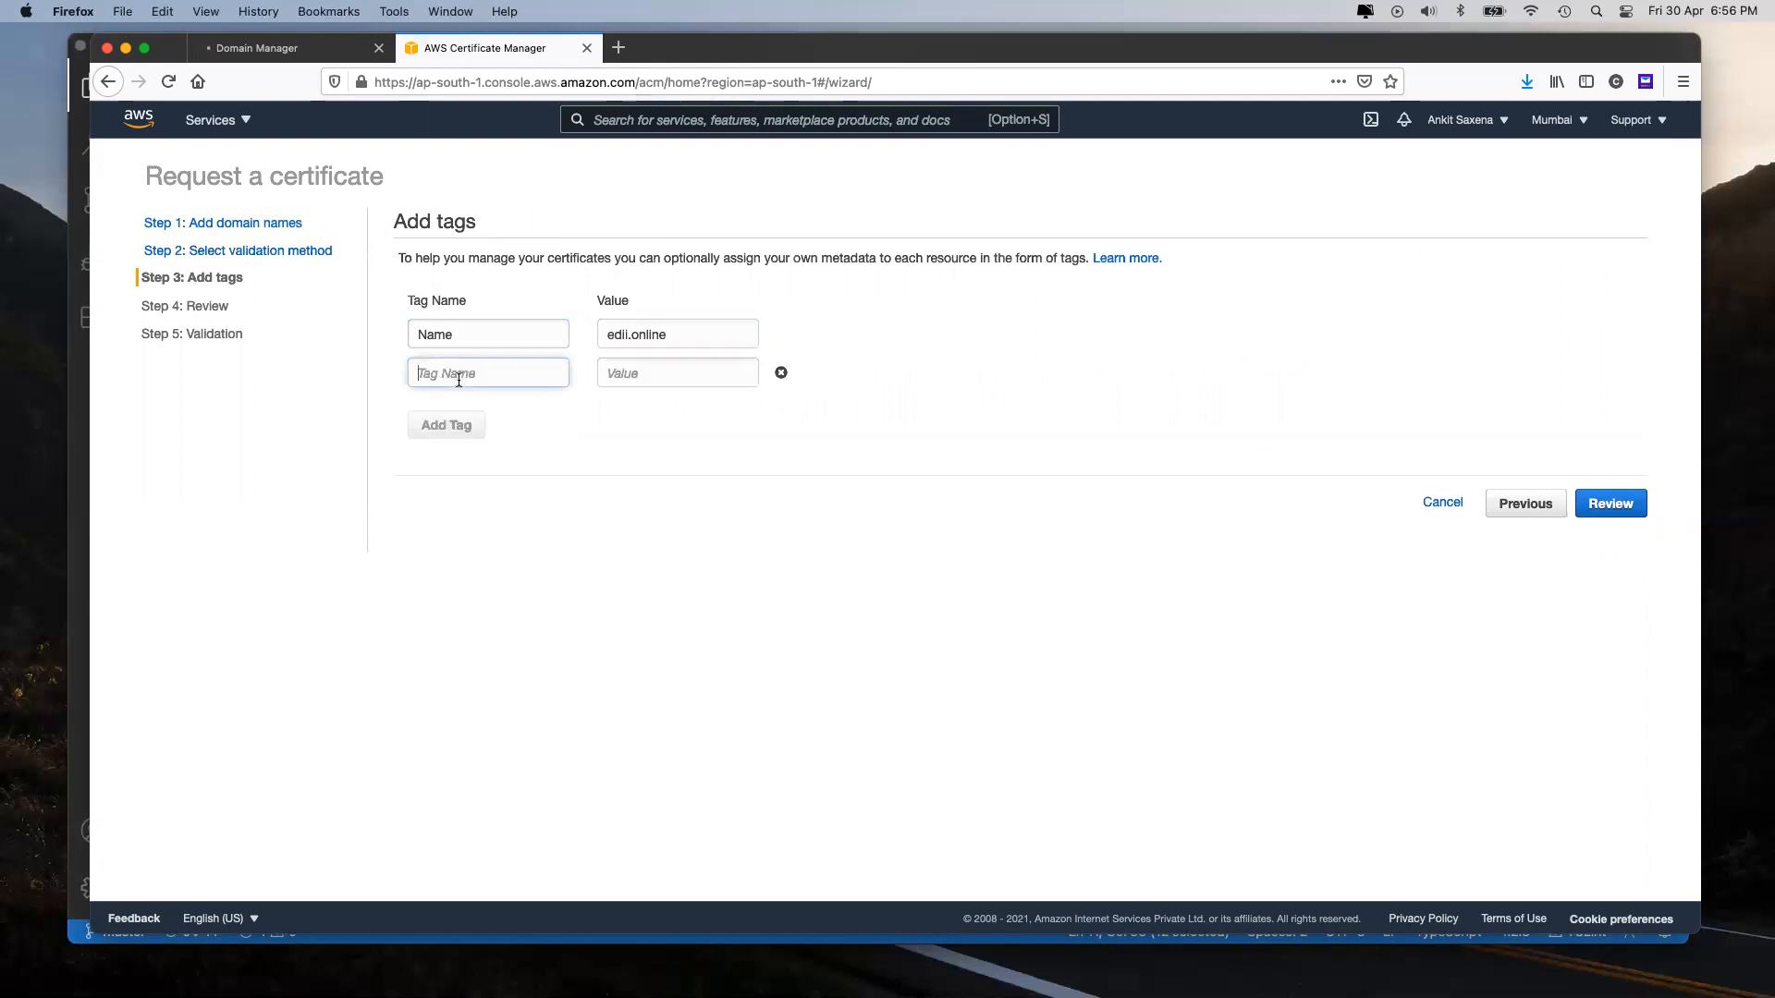
text(Cra)
key(BackSpace)
text(eatedBy)
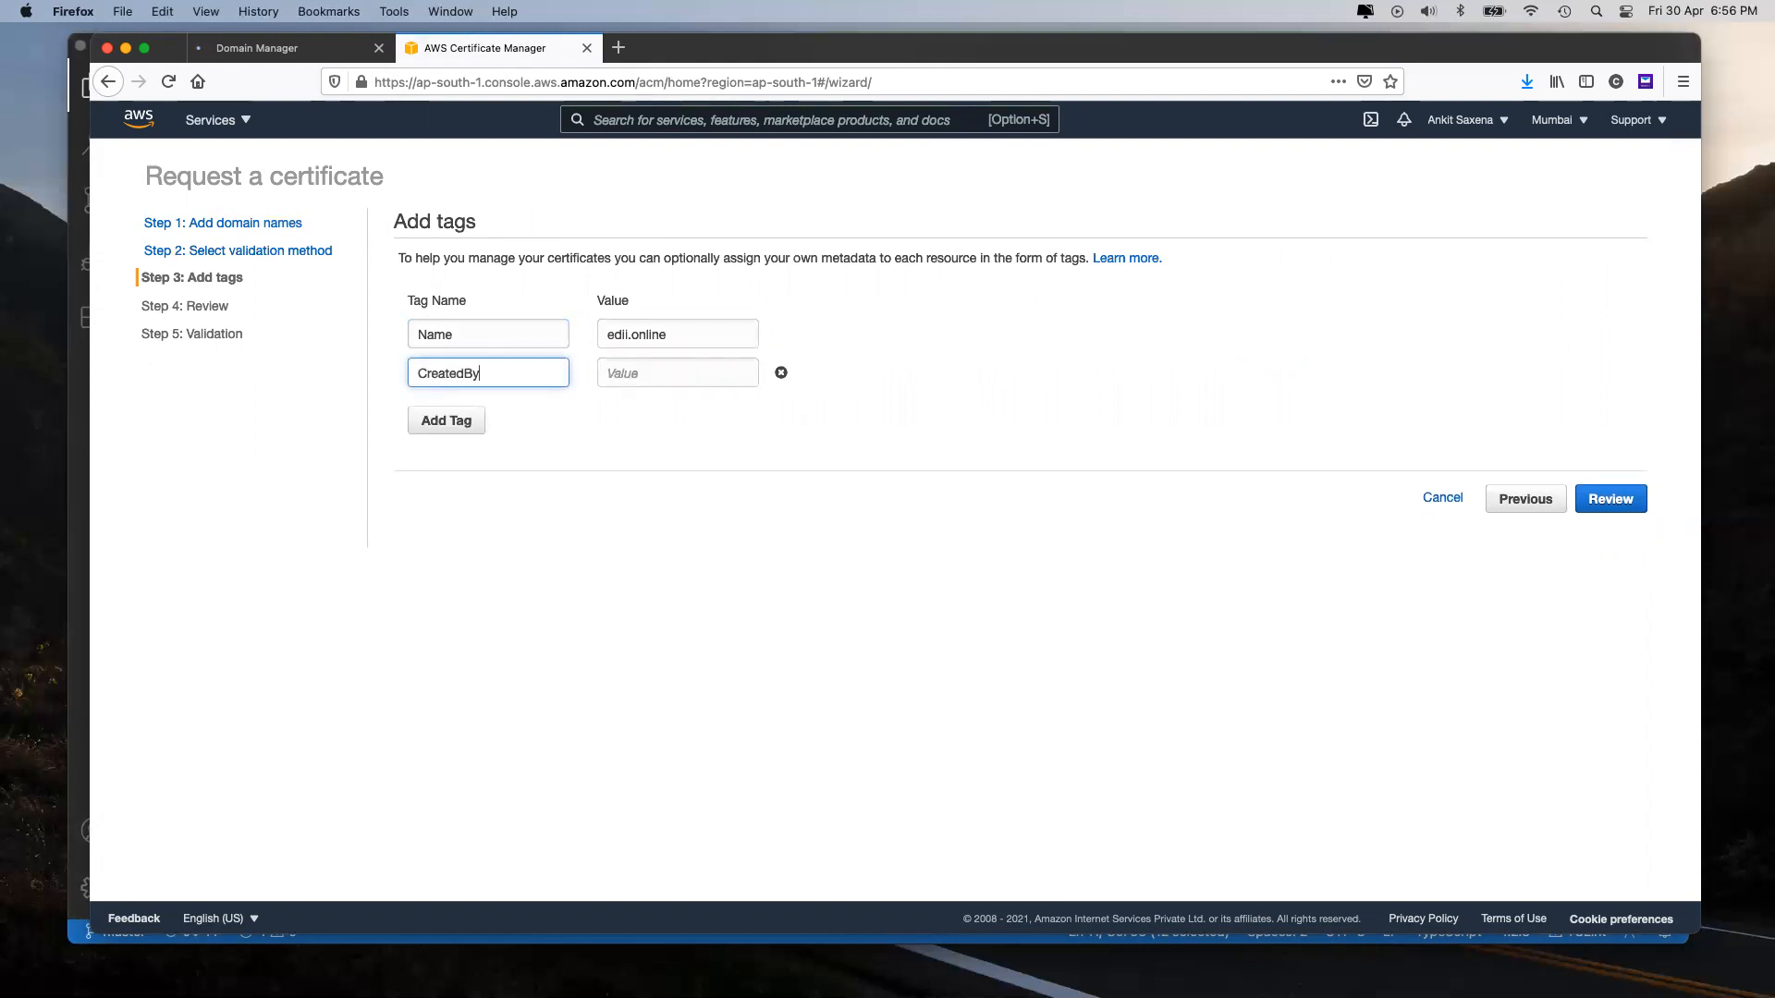
key(Tab)
text(An)
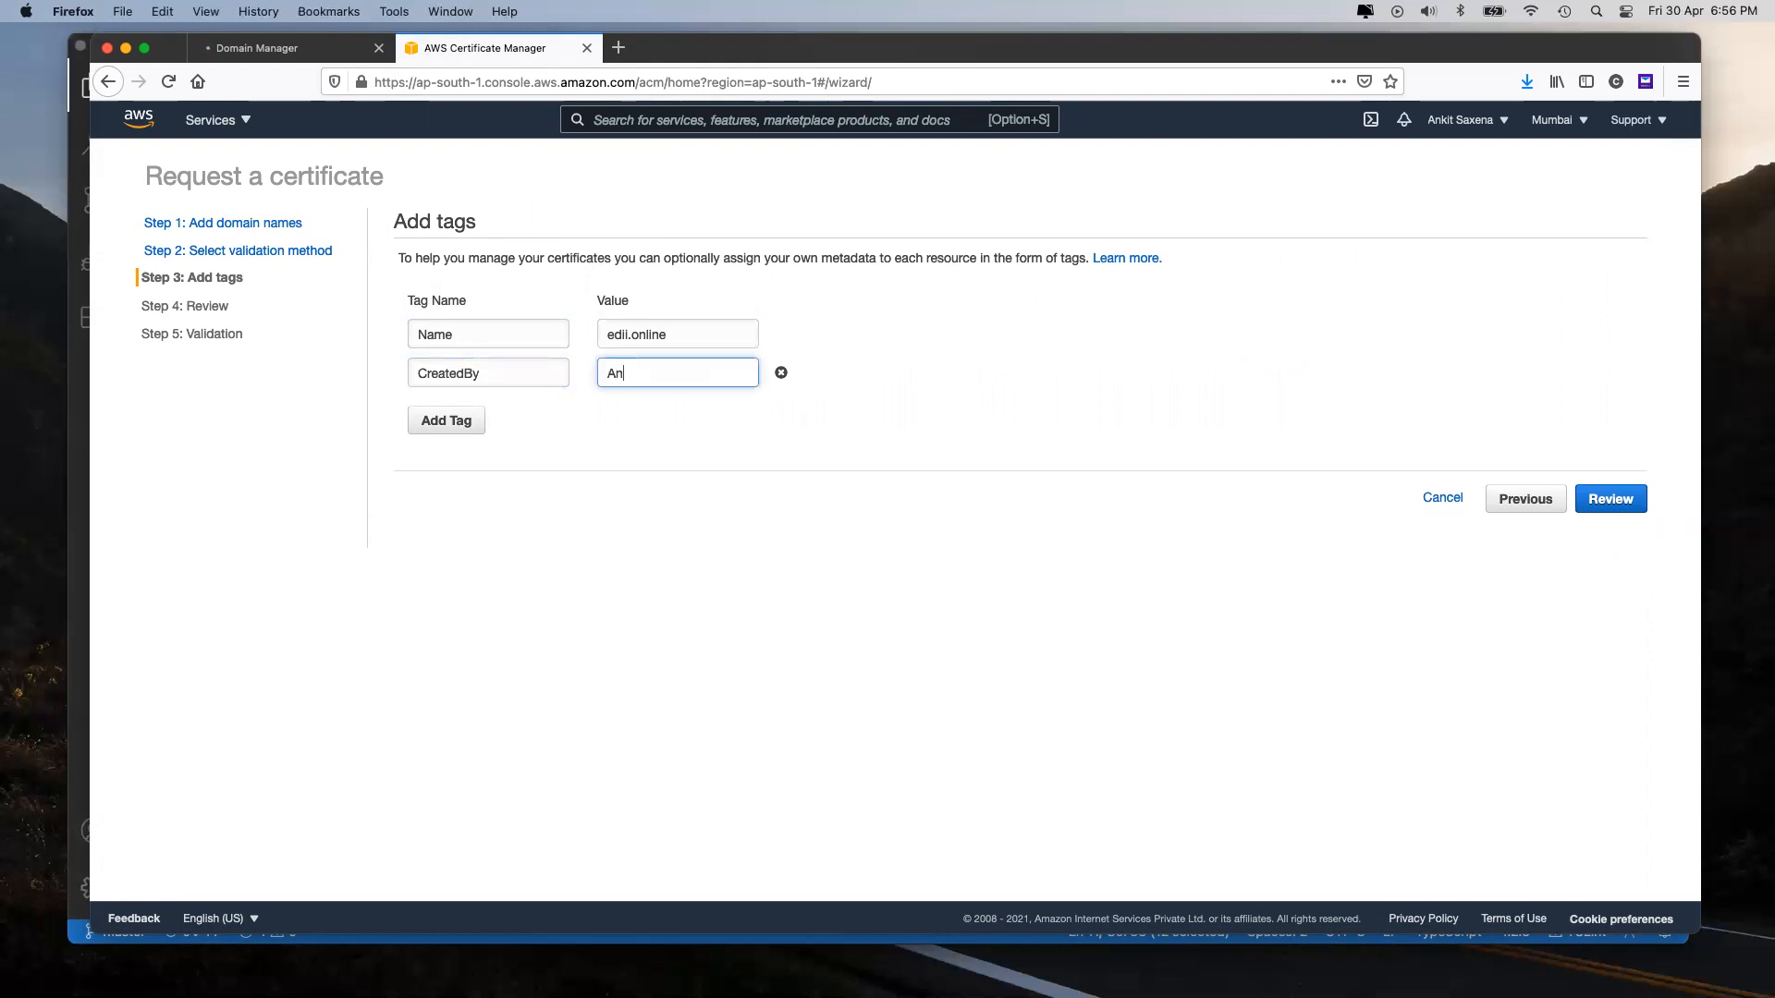
Step: Review the domain names, validation method and tags, and submit the certificate request
click(1598, 506)
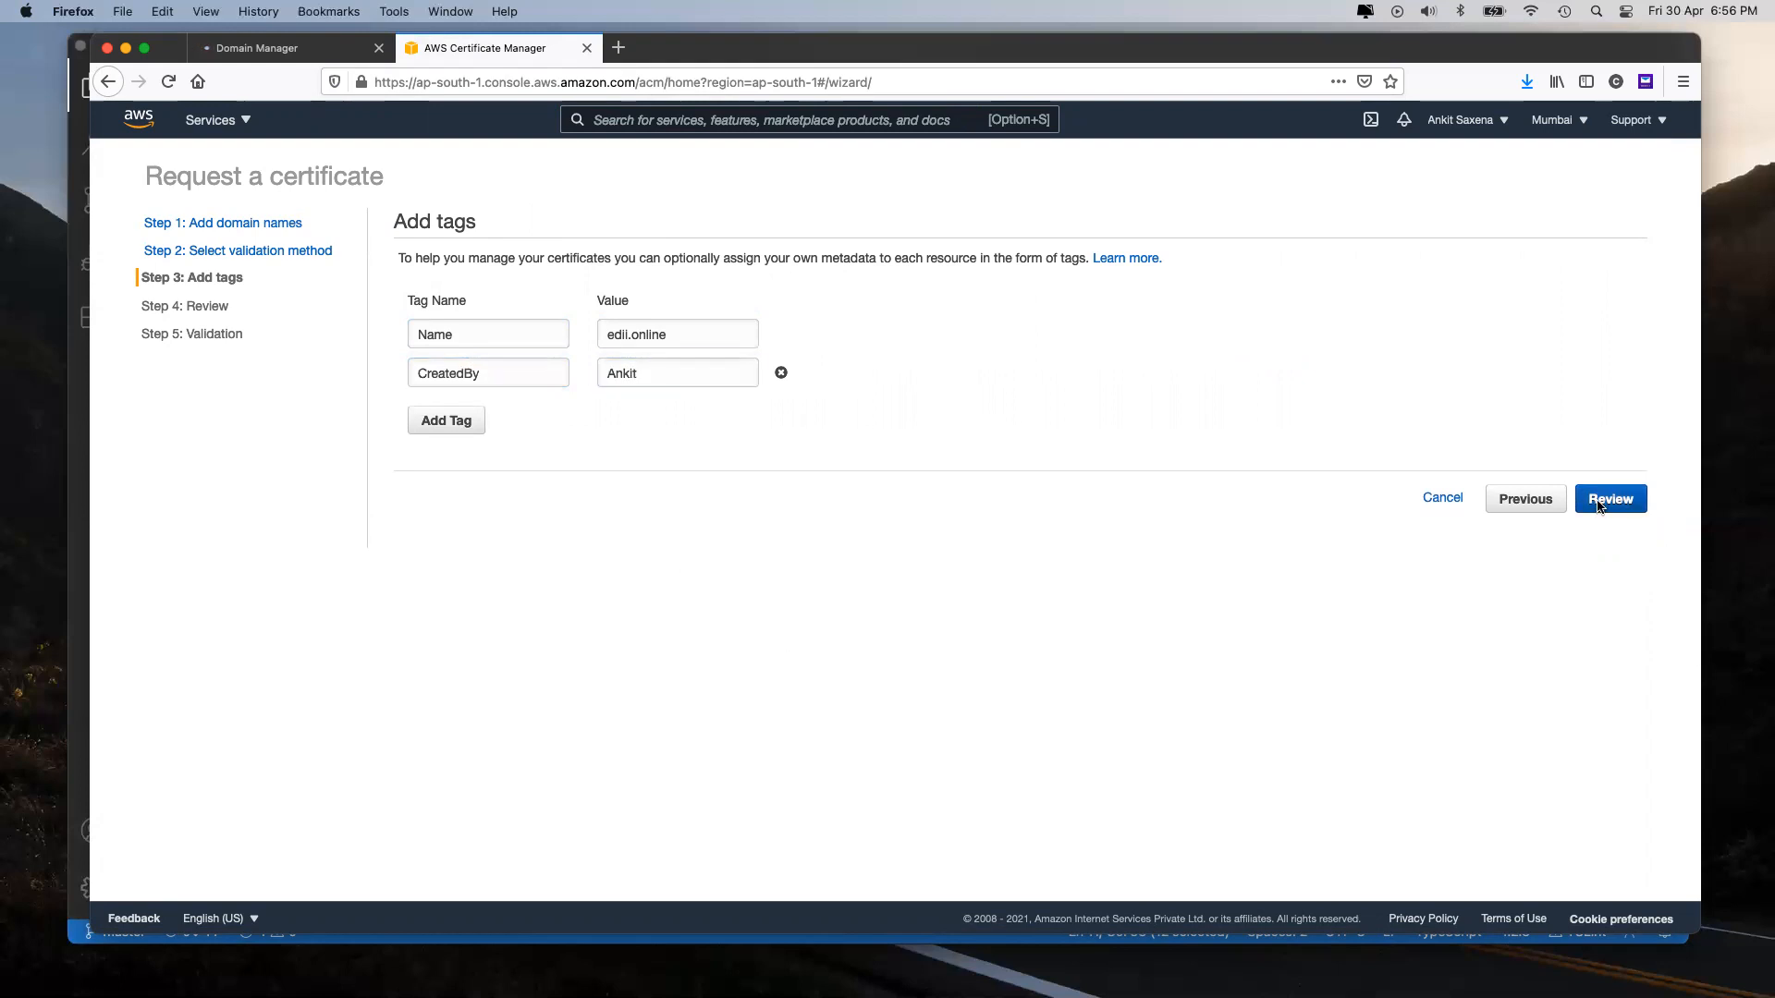
scroll(1202, 694, down, 1)
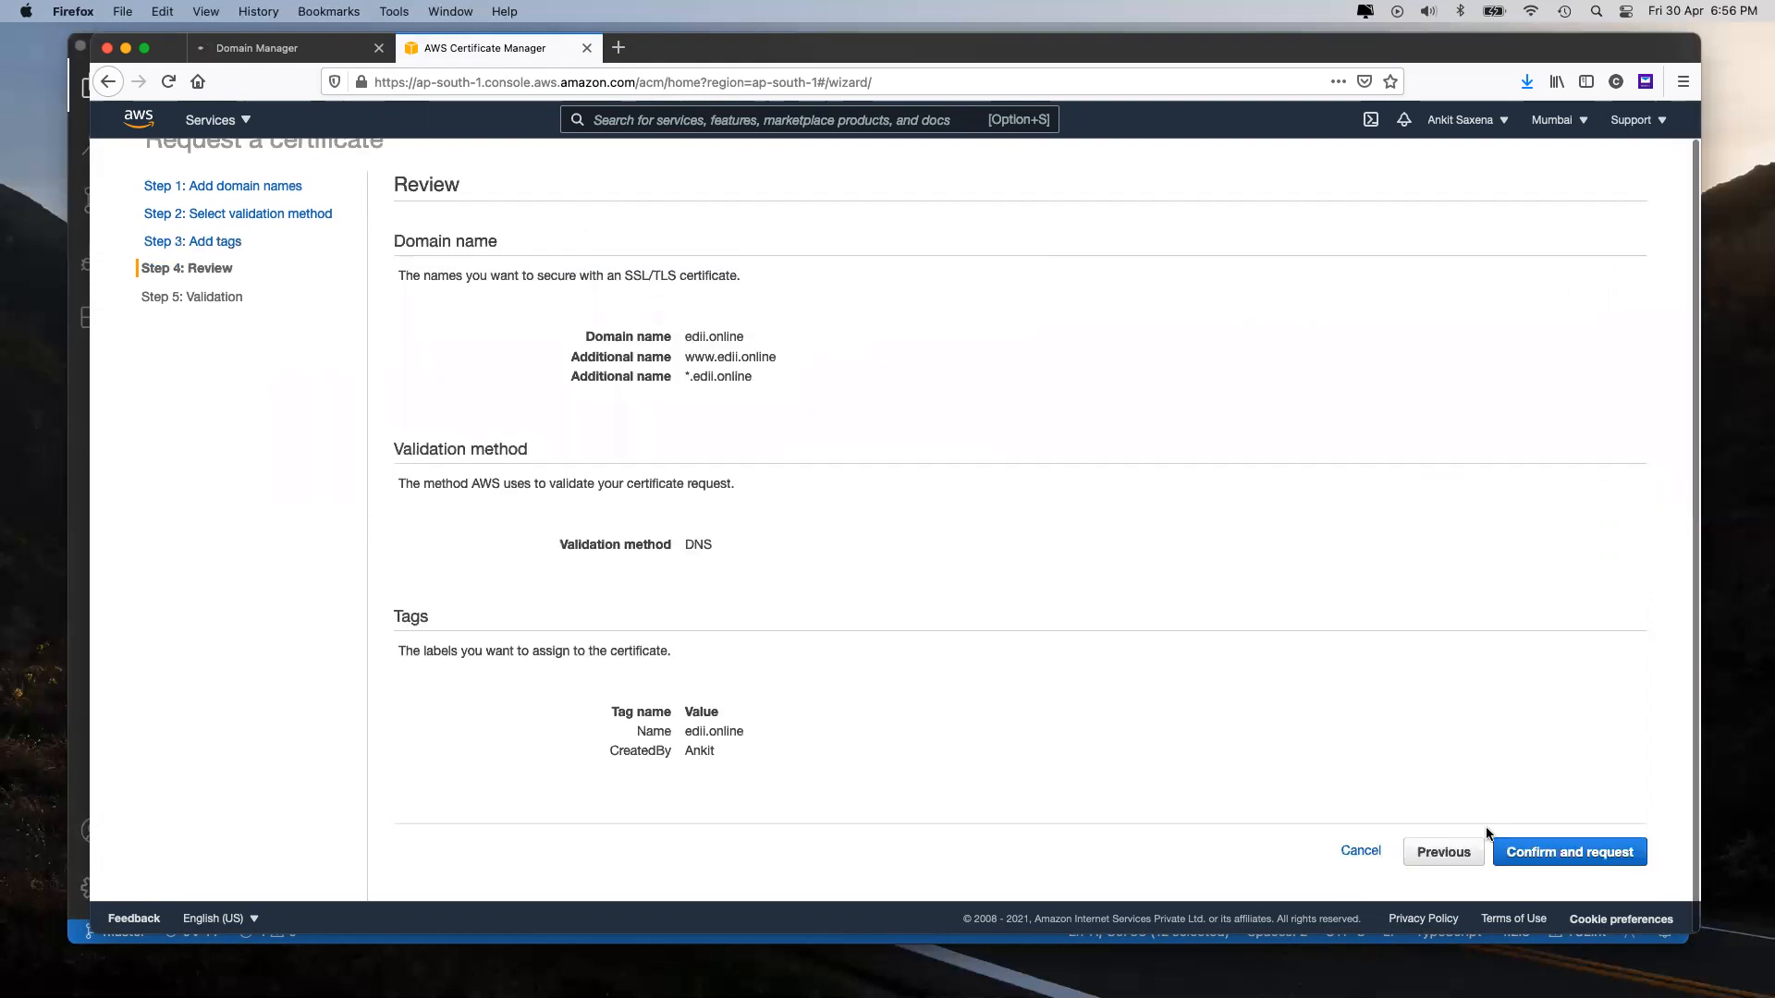
click(1552, 844)
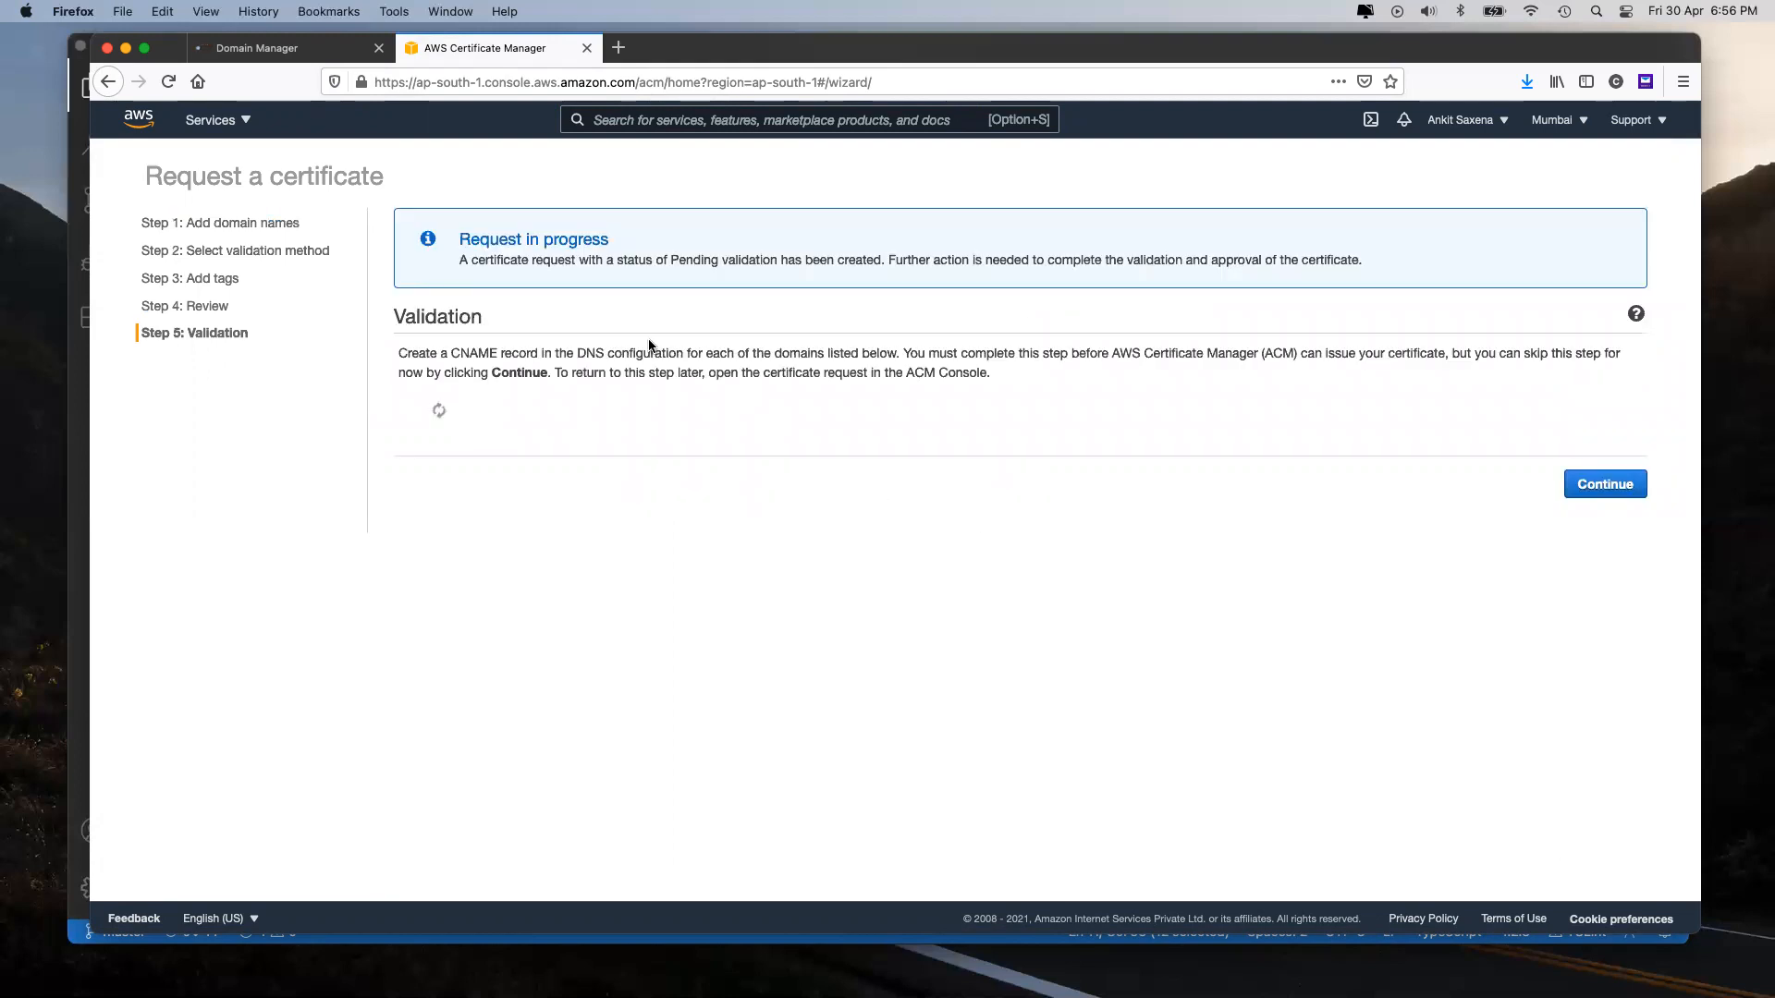
Step: Expand the edii.online validation entry and create its CNAME record in the Route 53 hosted zone
click(297, 48)
click(453, 49)
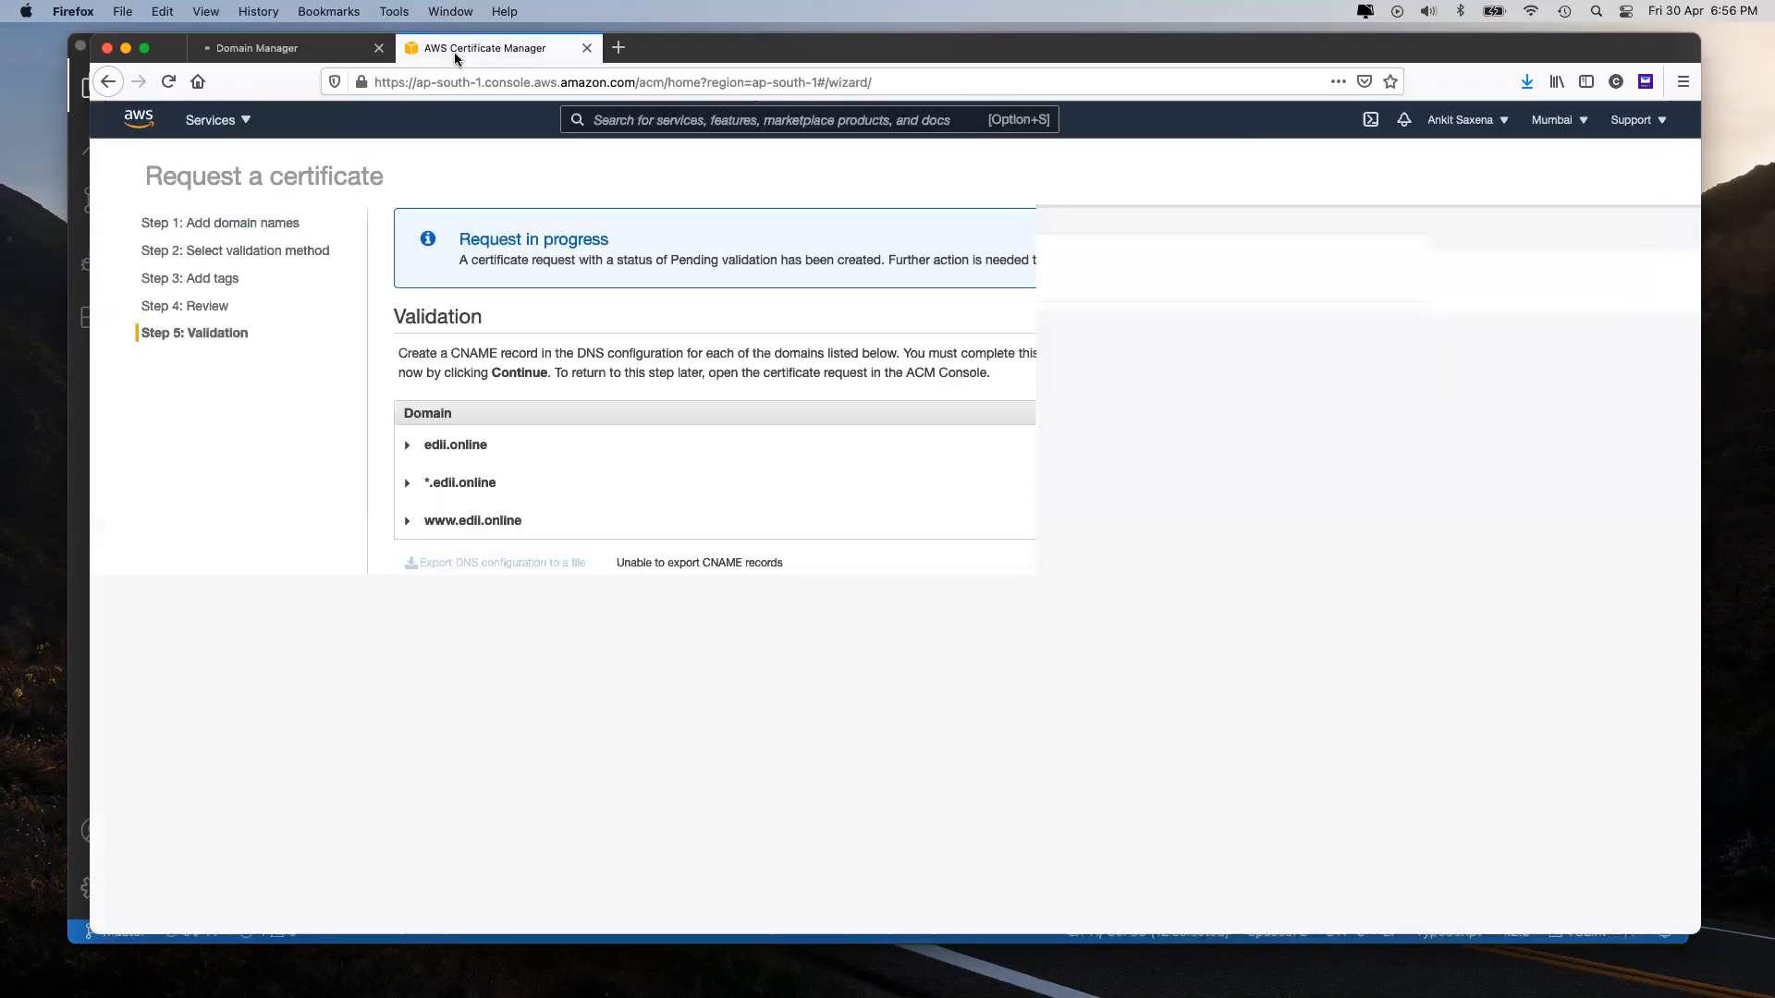
click(404, 447)
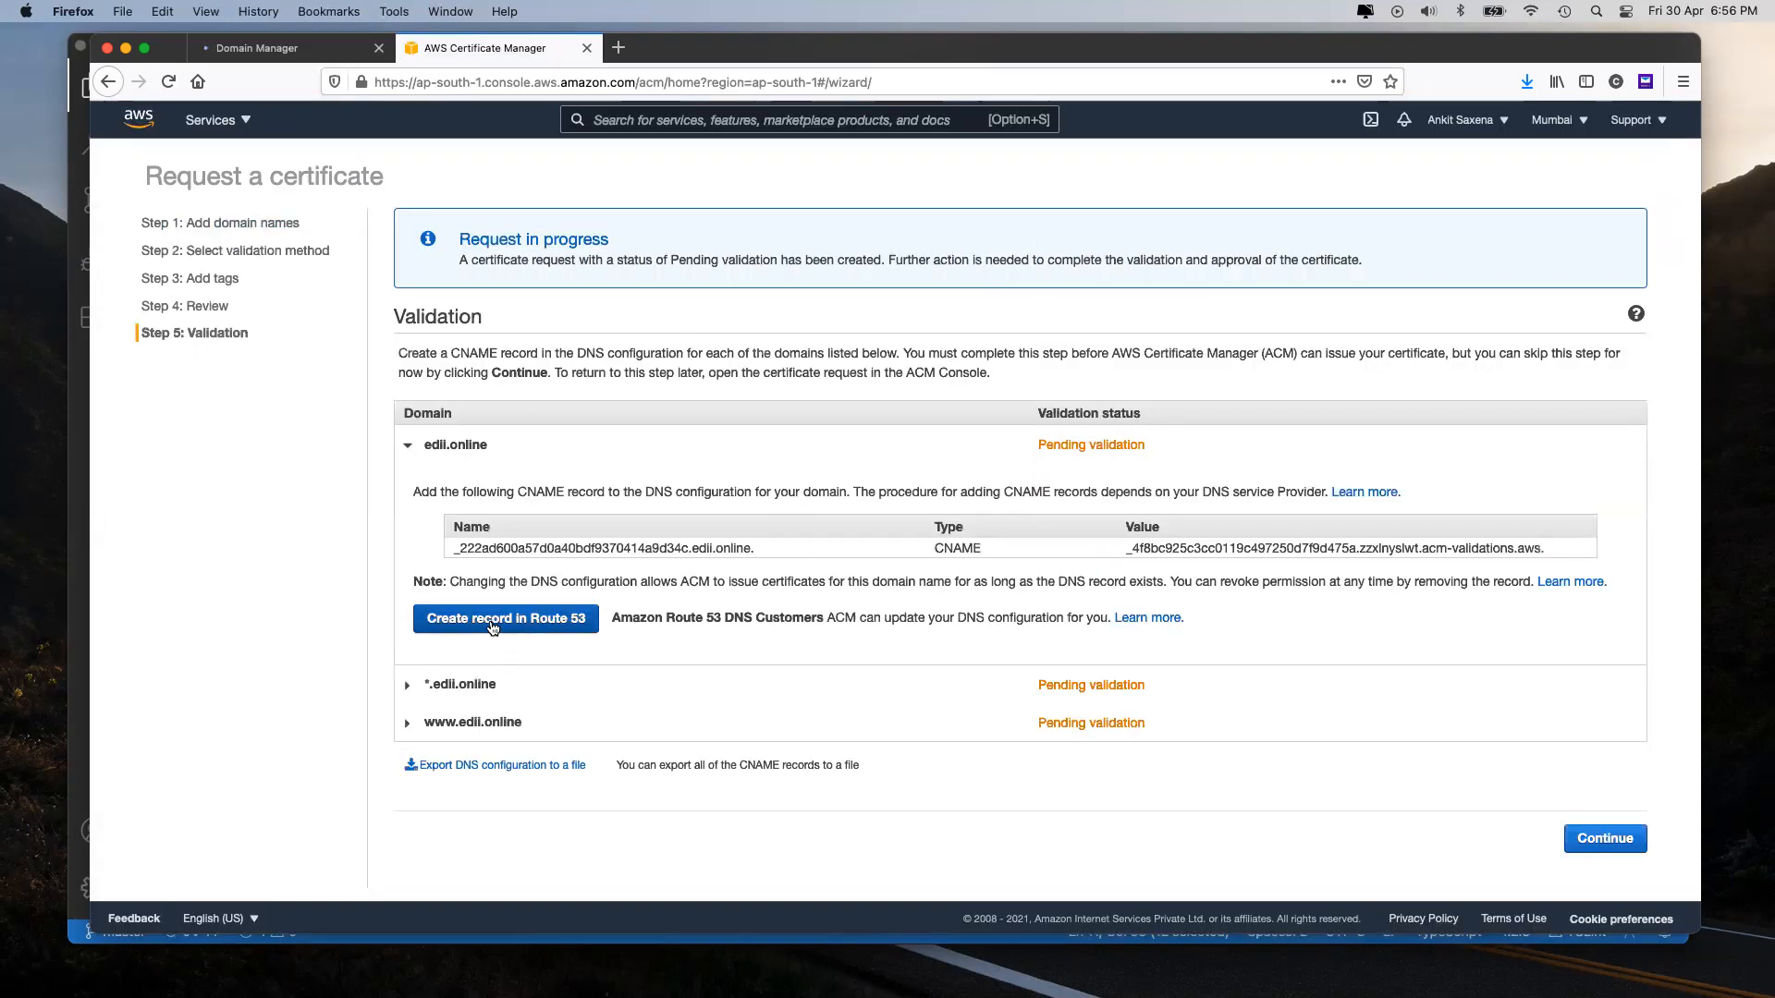
click(354, 53)
click(425, 48)
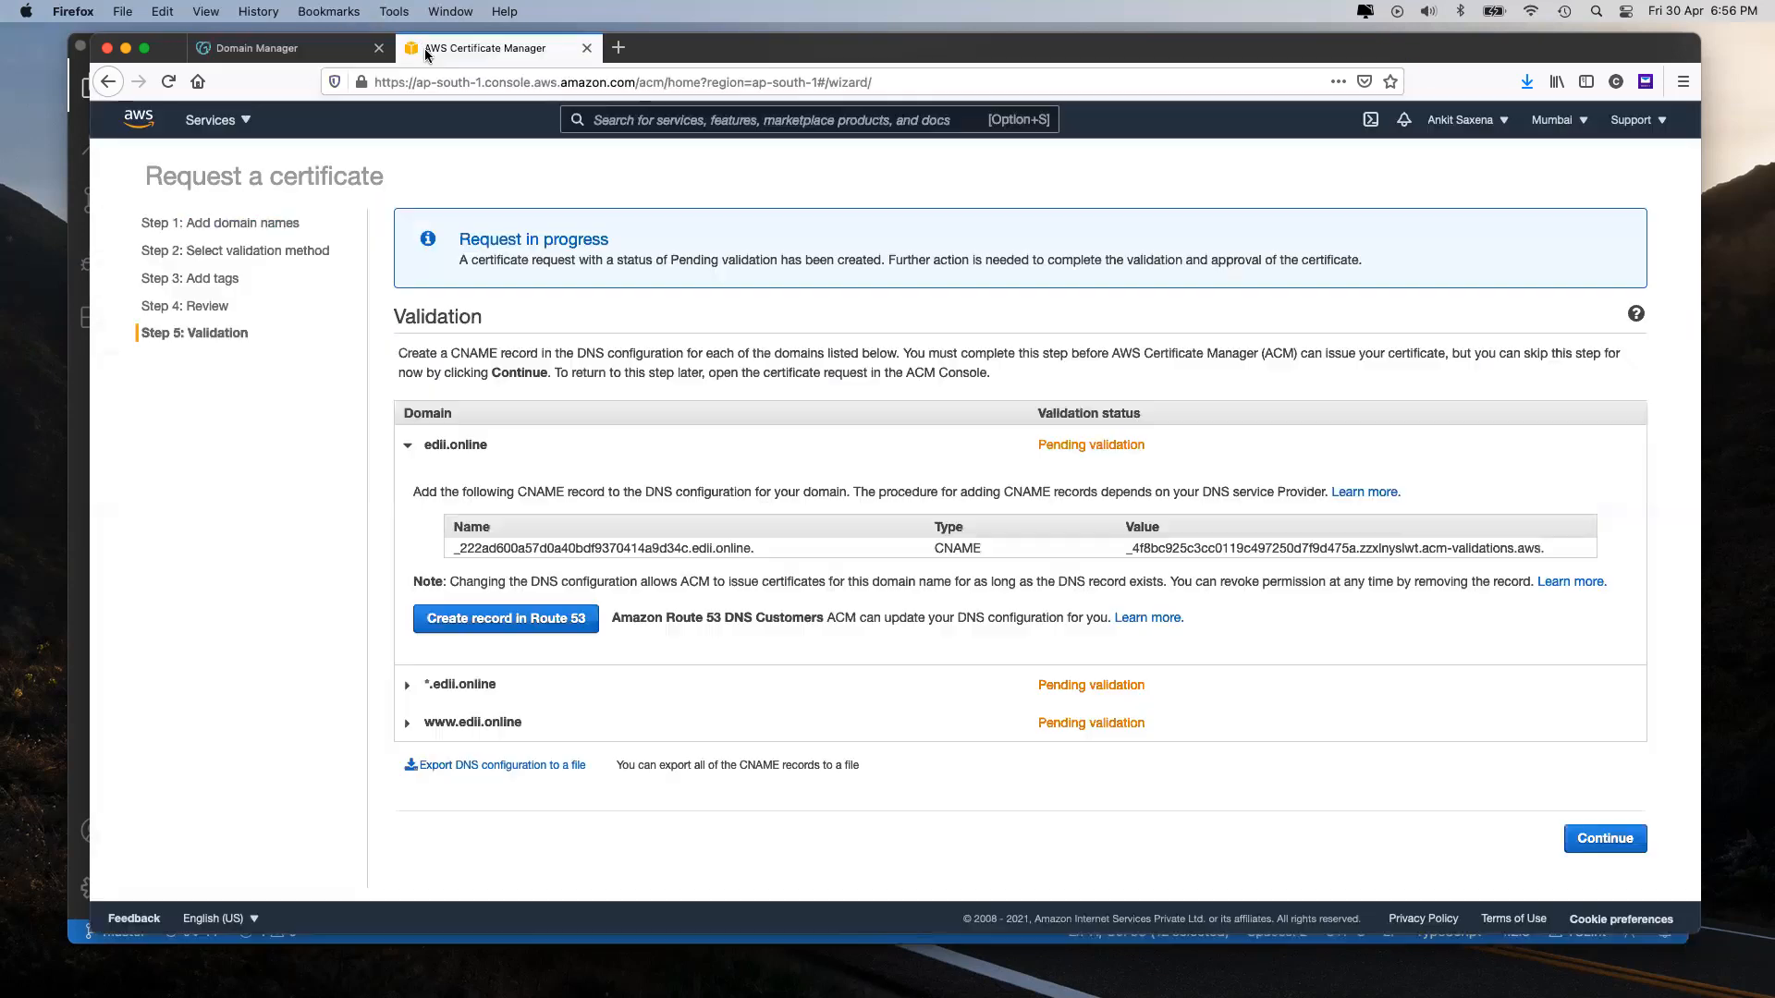
click(512, 627)
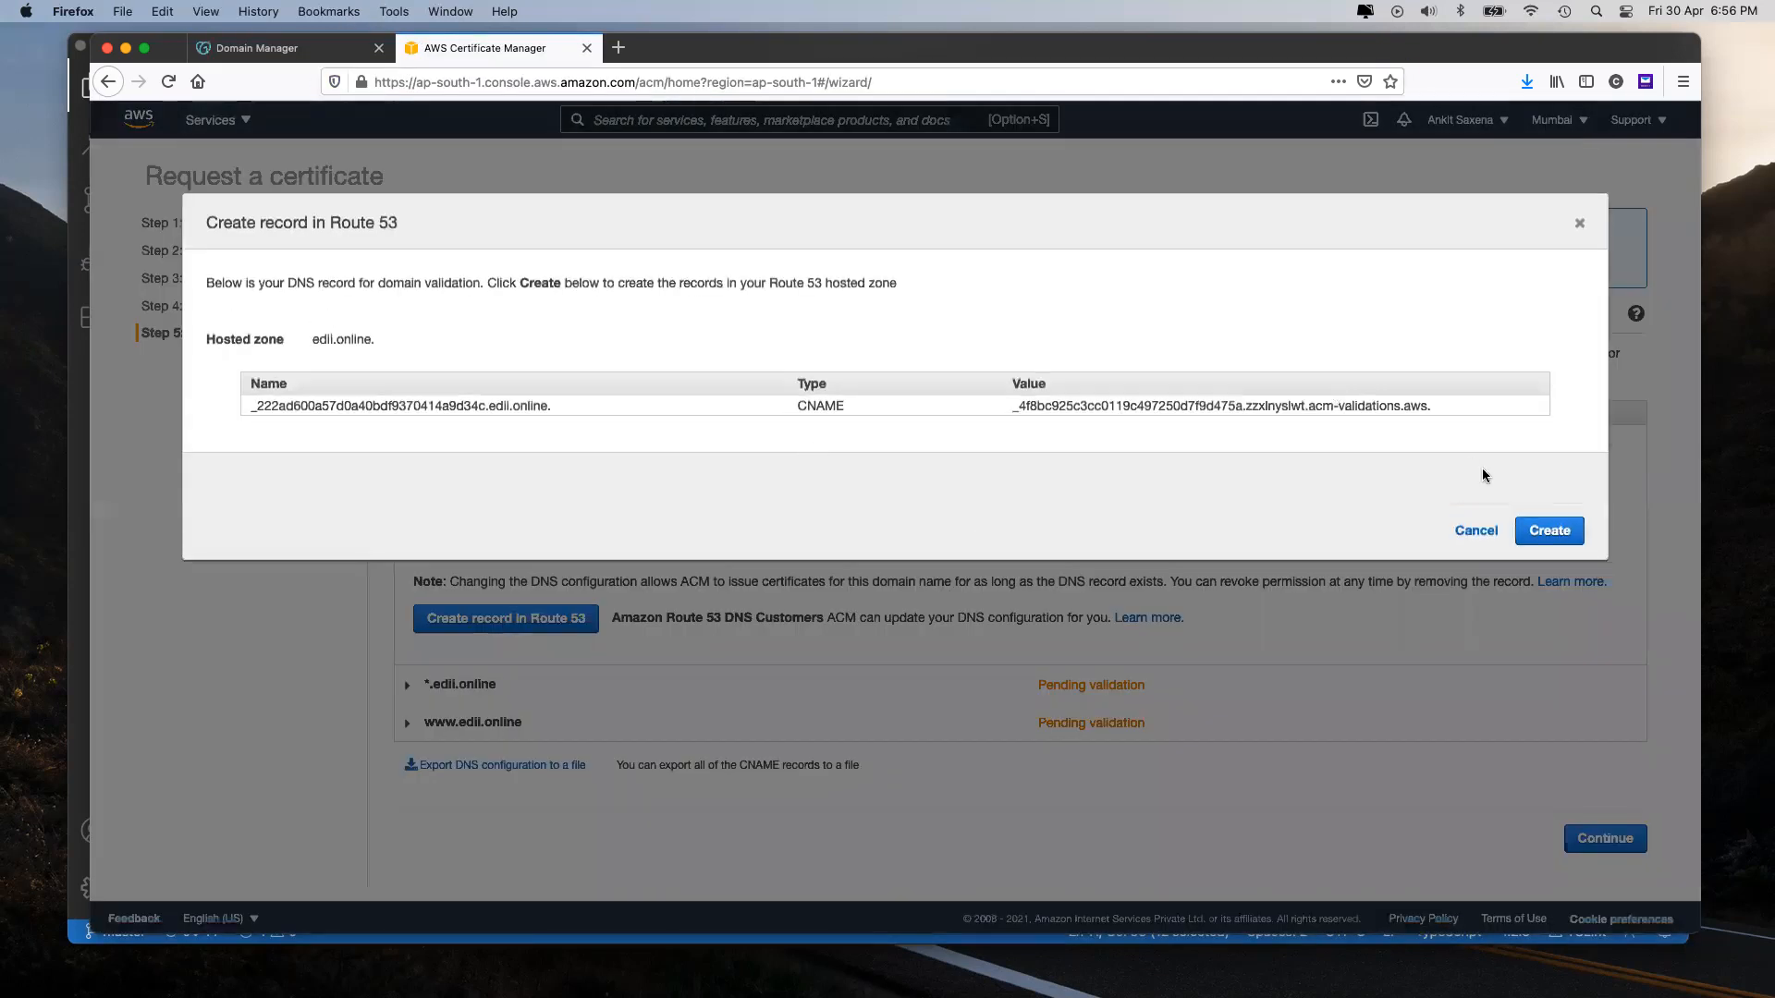
click(1541, 536)
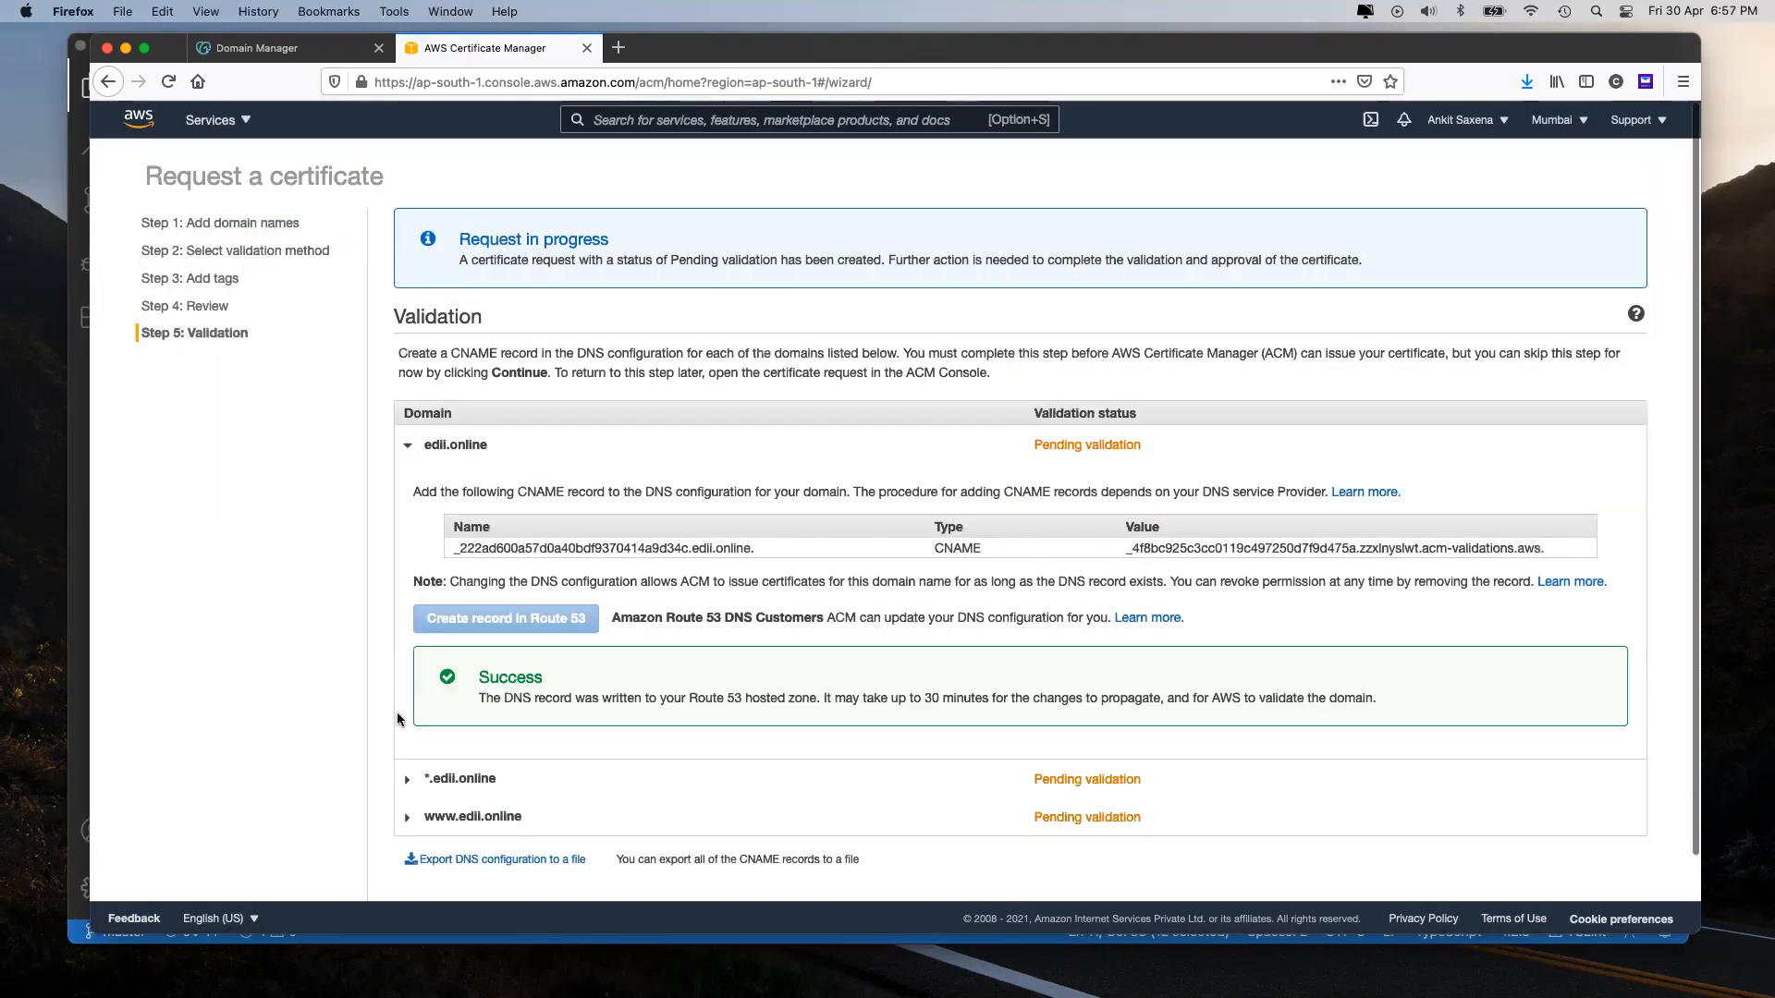
Step: Expand the *.edii.online validation entry and create its CNAME record in Route 53
scroll(424, 717, down, 1)
click(407, 697)
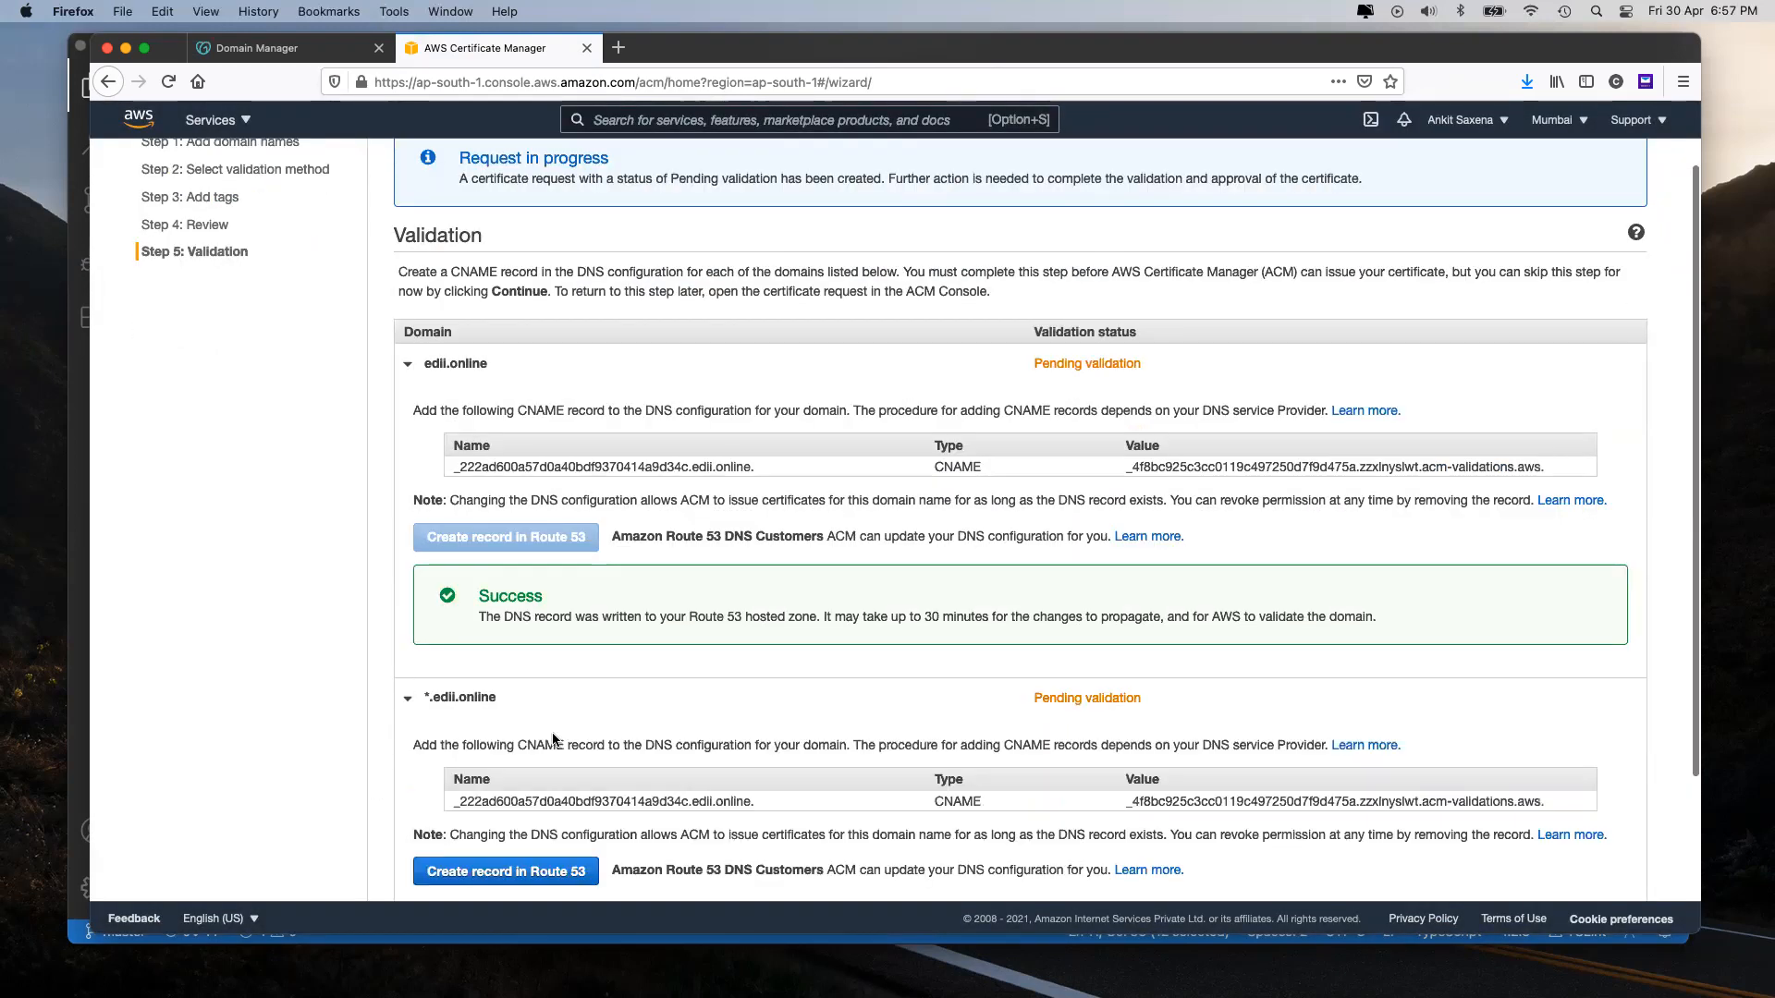
click(515, 873)
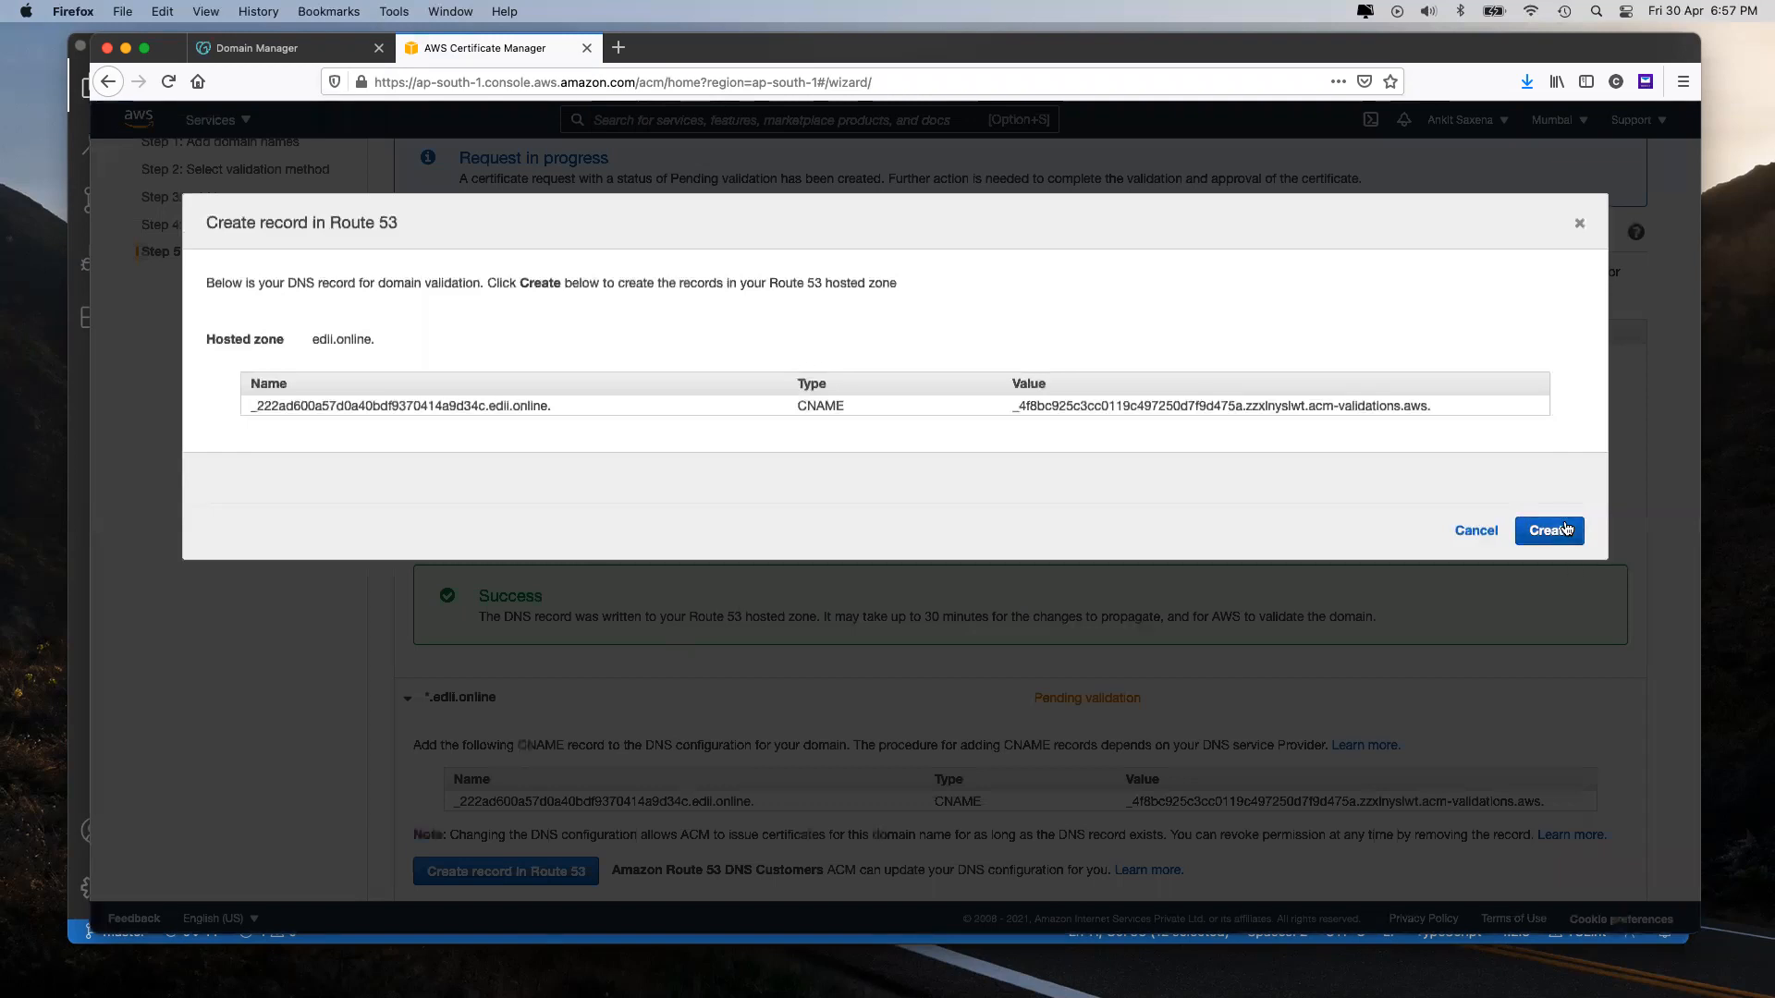
click(1553, 525)
scroll(531, 669, down, 3)
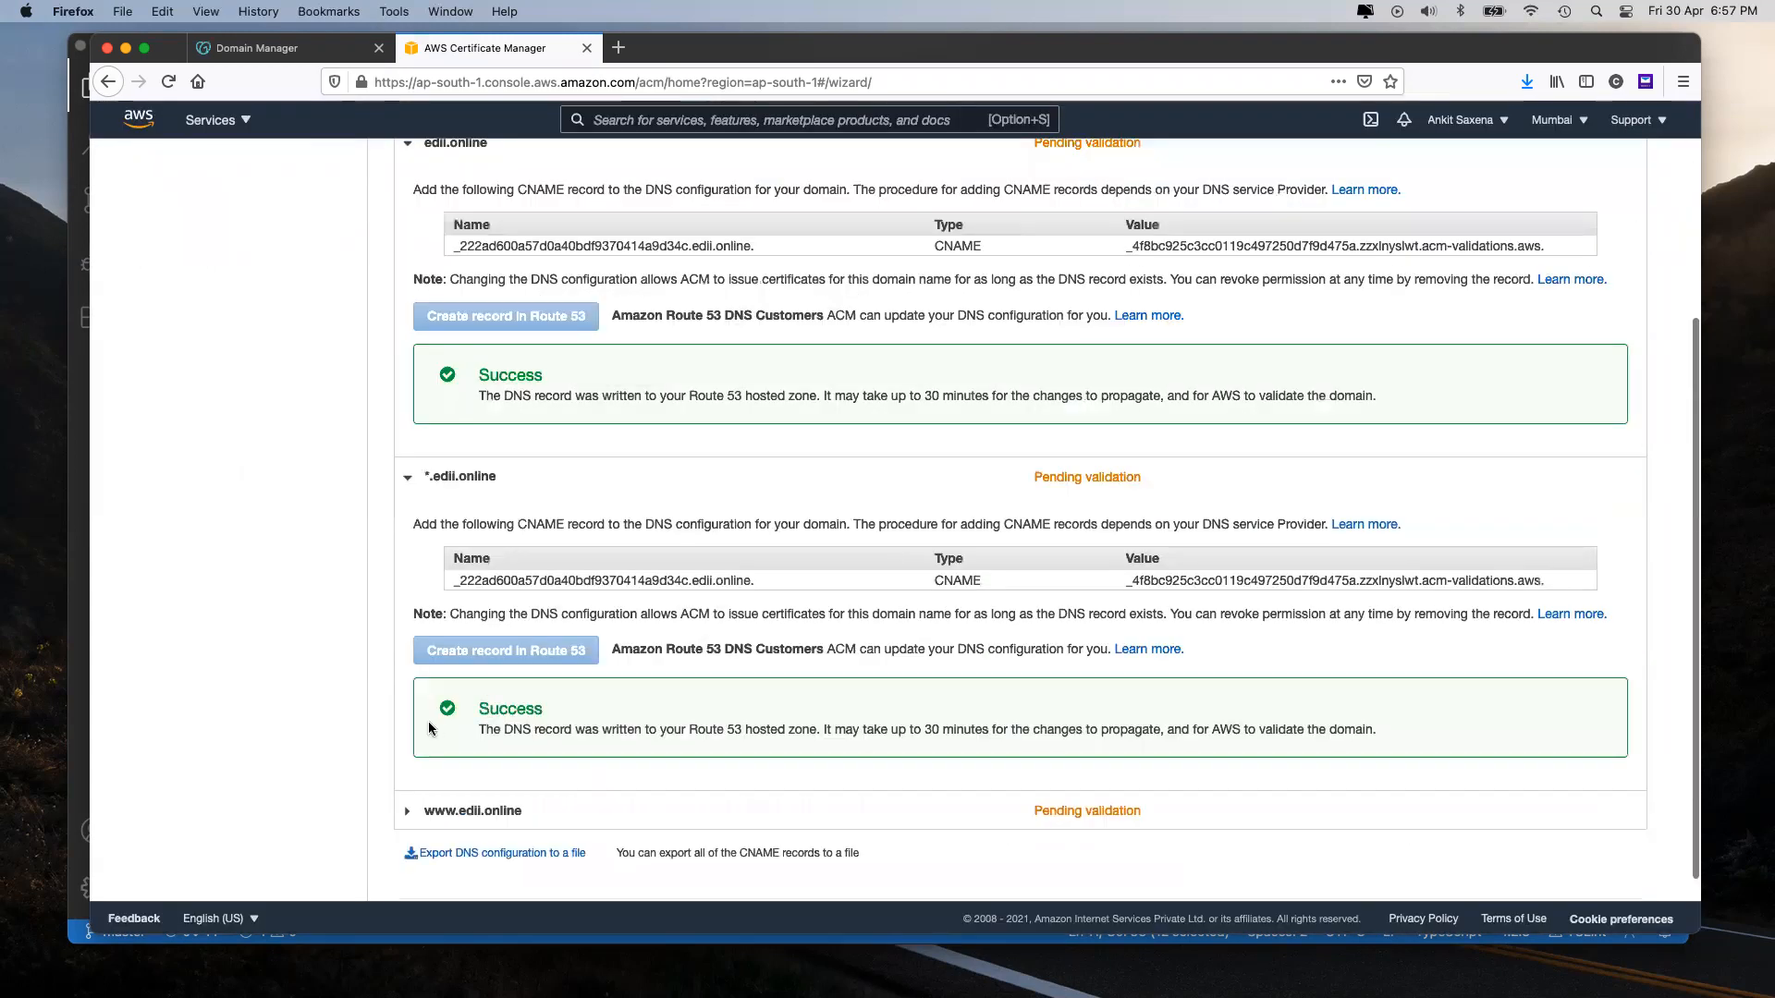
click(407, 812)
scroll(619, 810, down, 3)
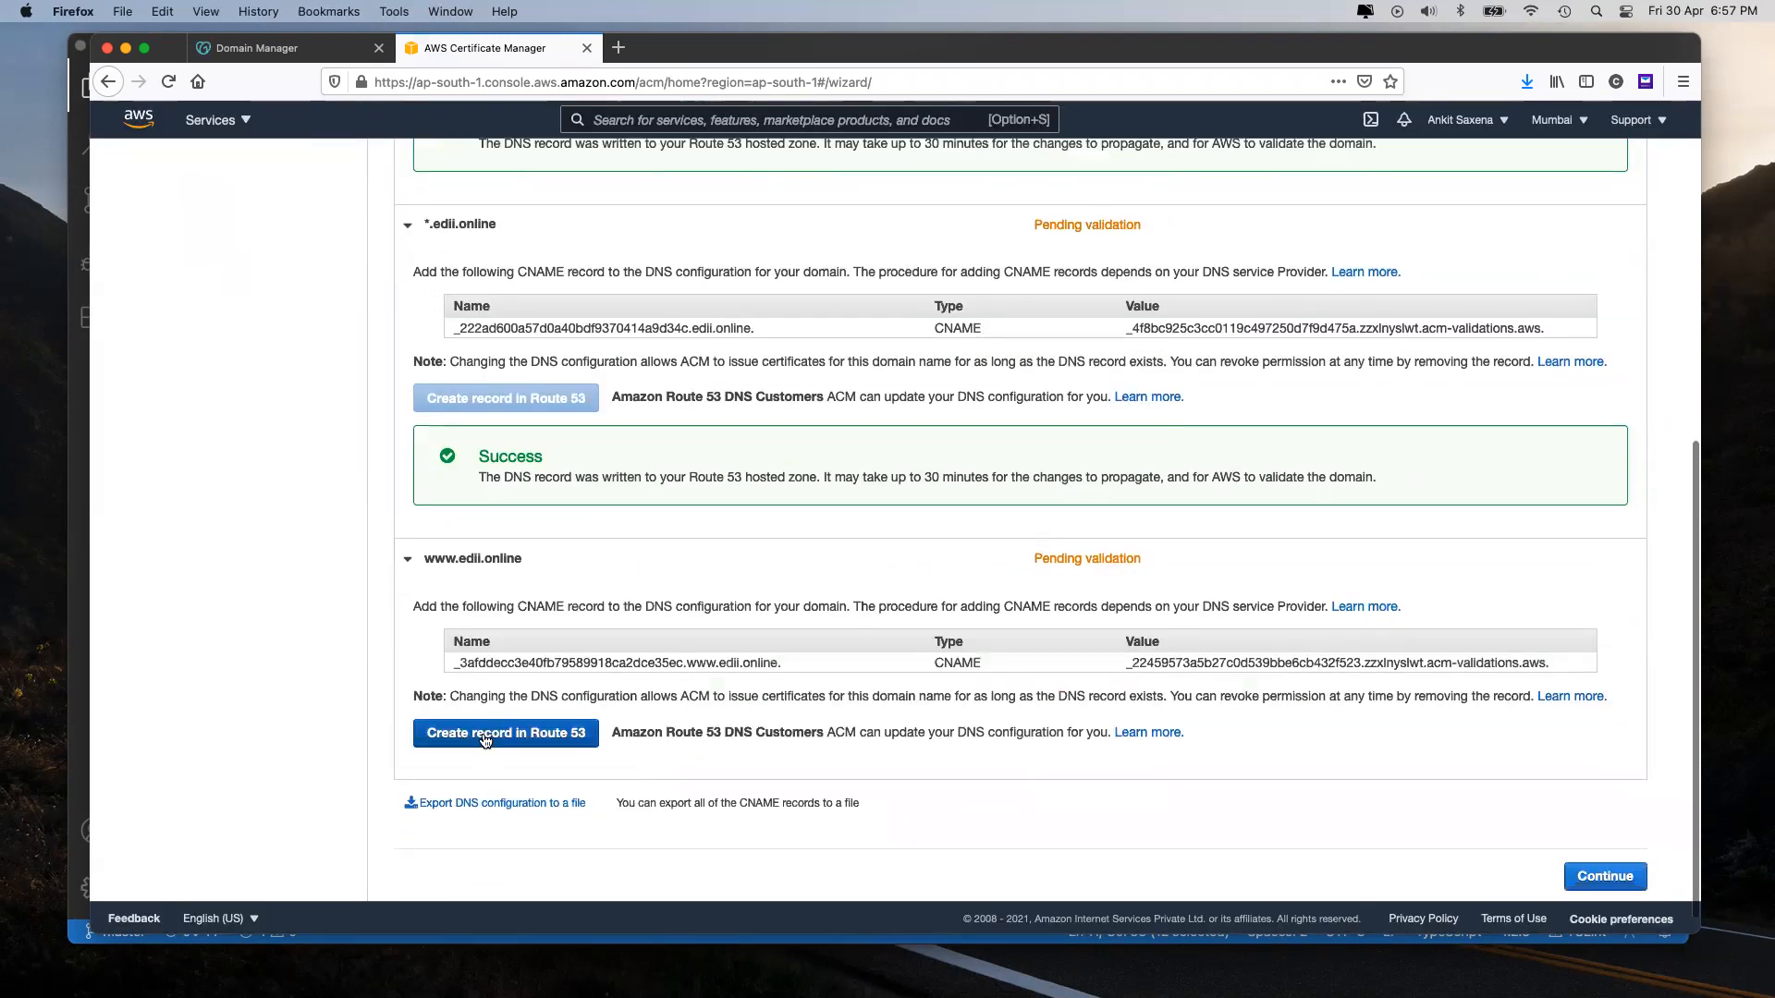
click(508, 733)
click(1549, 524)
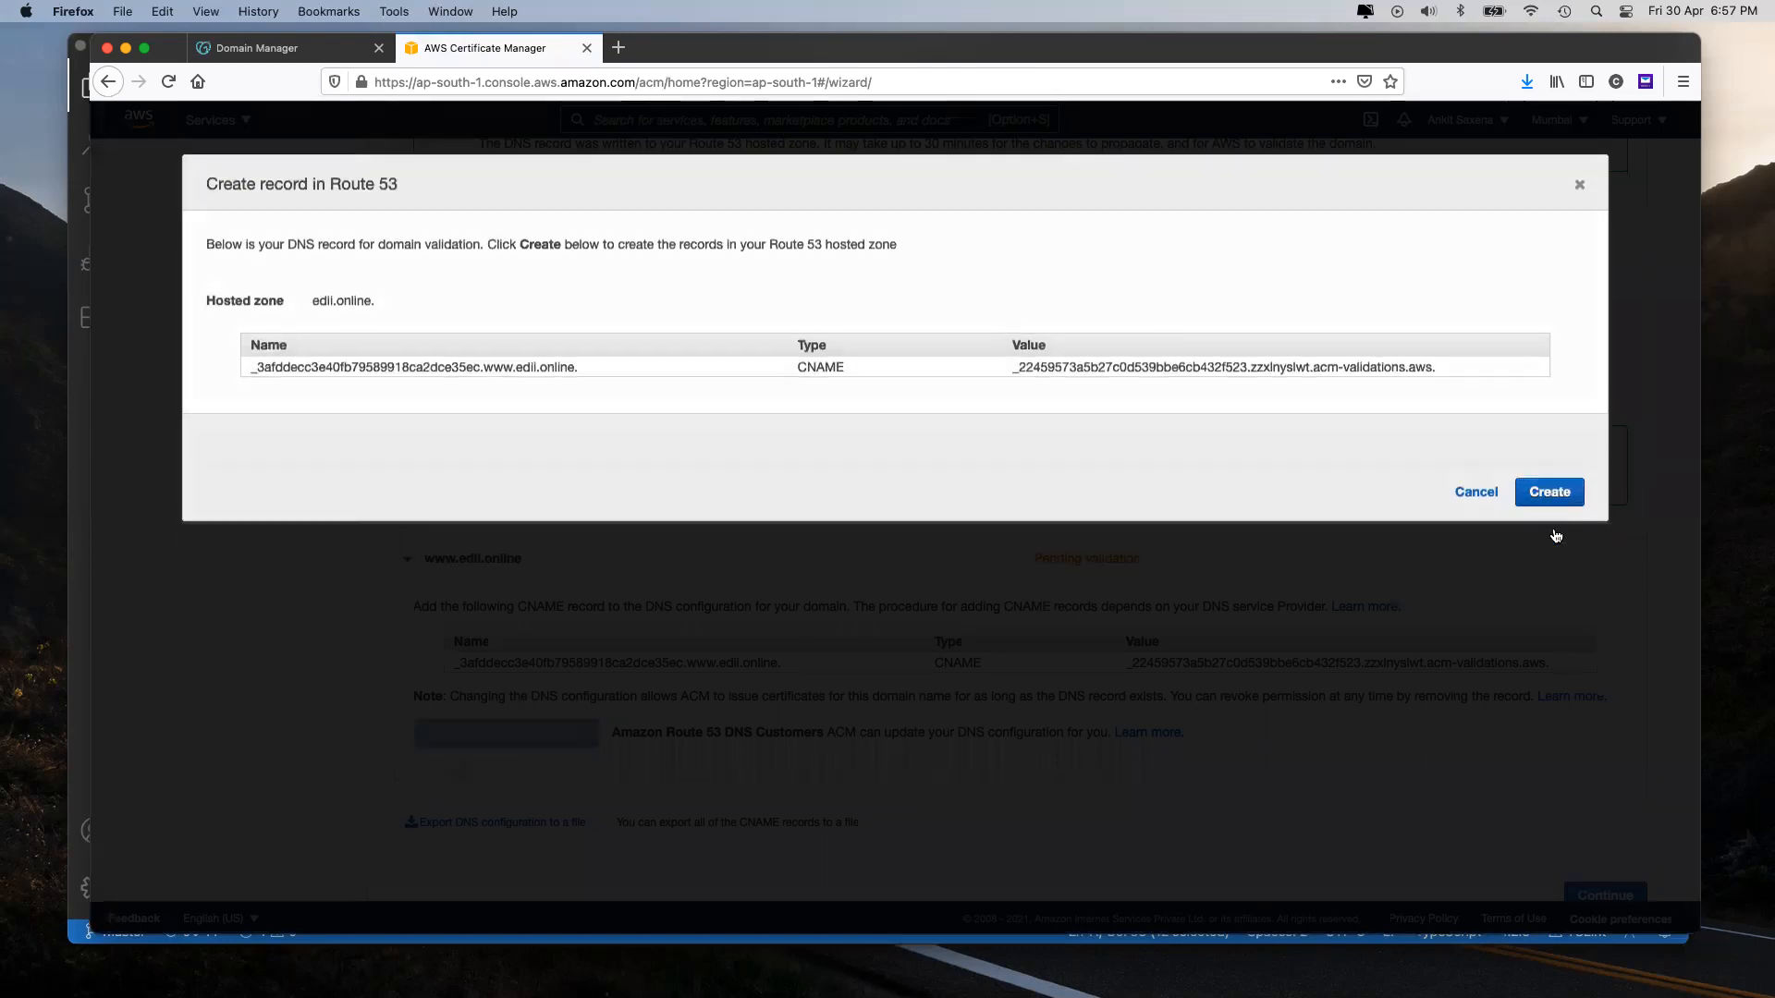
Step: Check the validation status of the domains and finish the request wizard to reach the certificates list
scroll(1090, 407, up, 6)
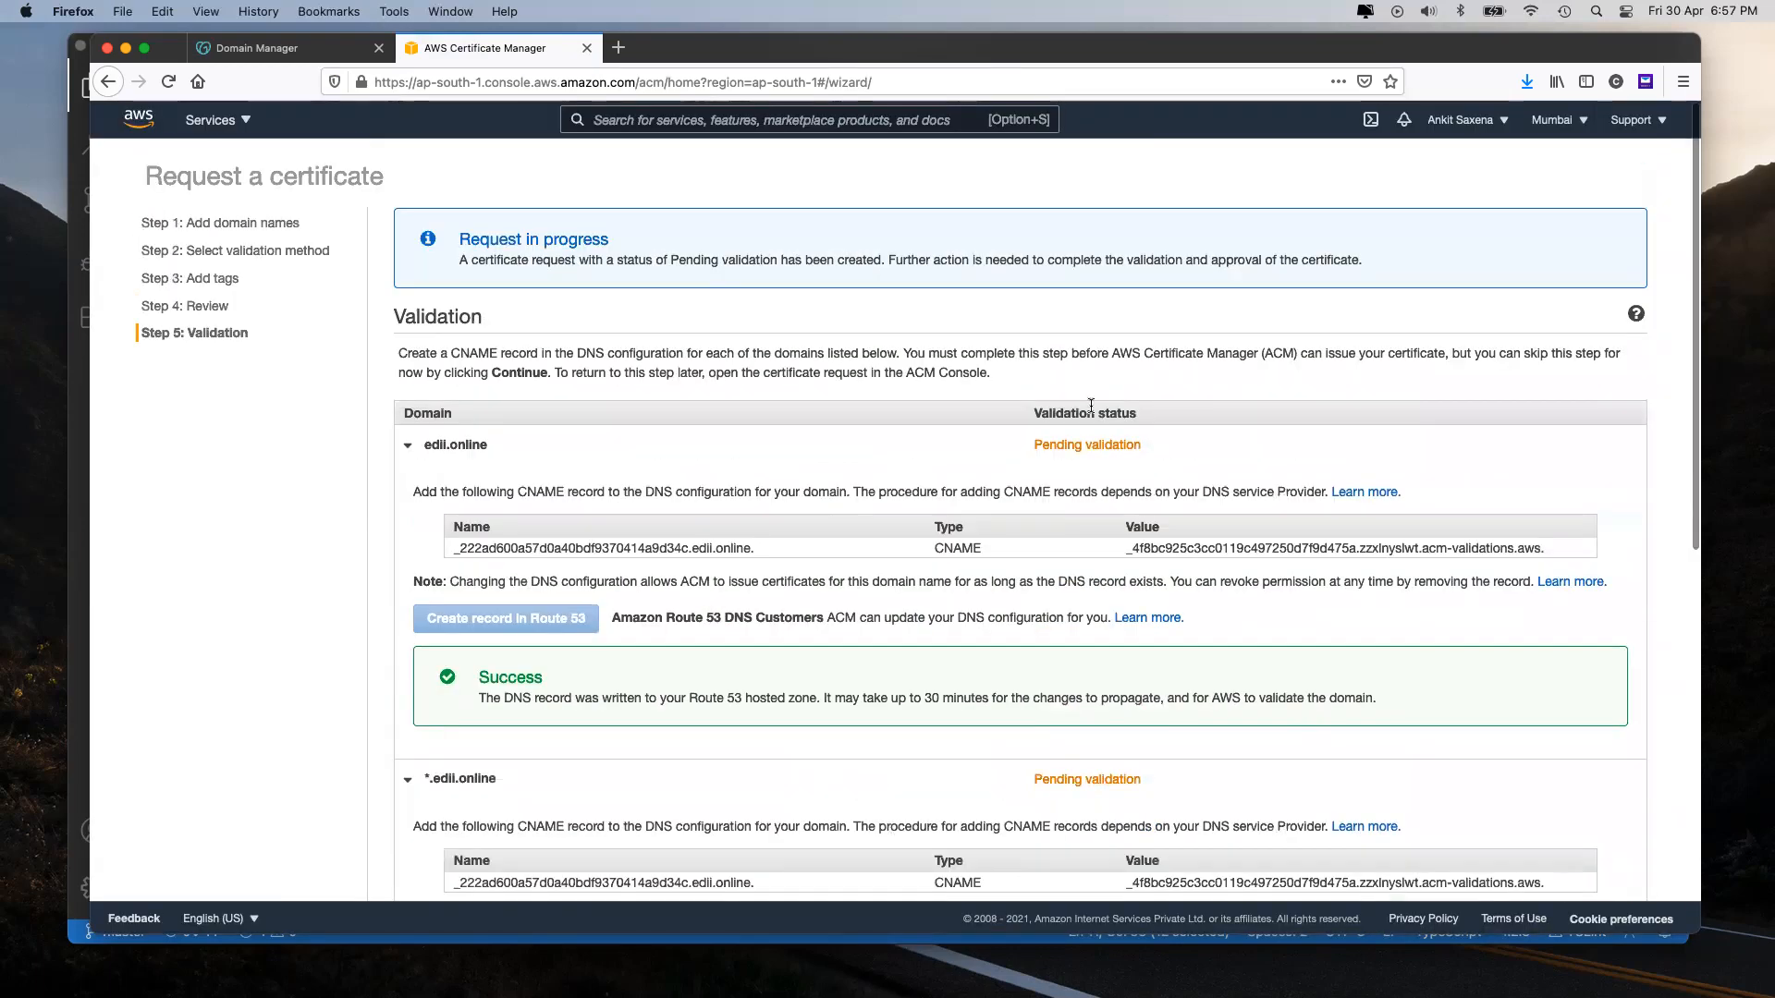
drag(1035, 444, 1149, 443)
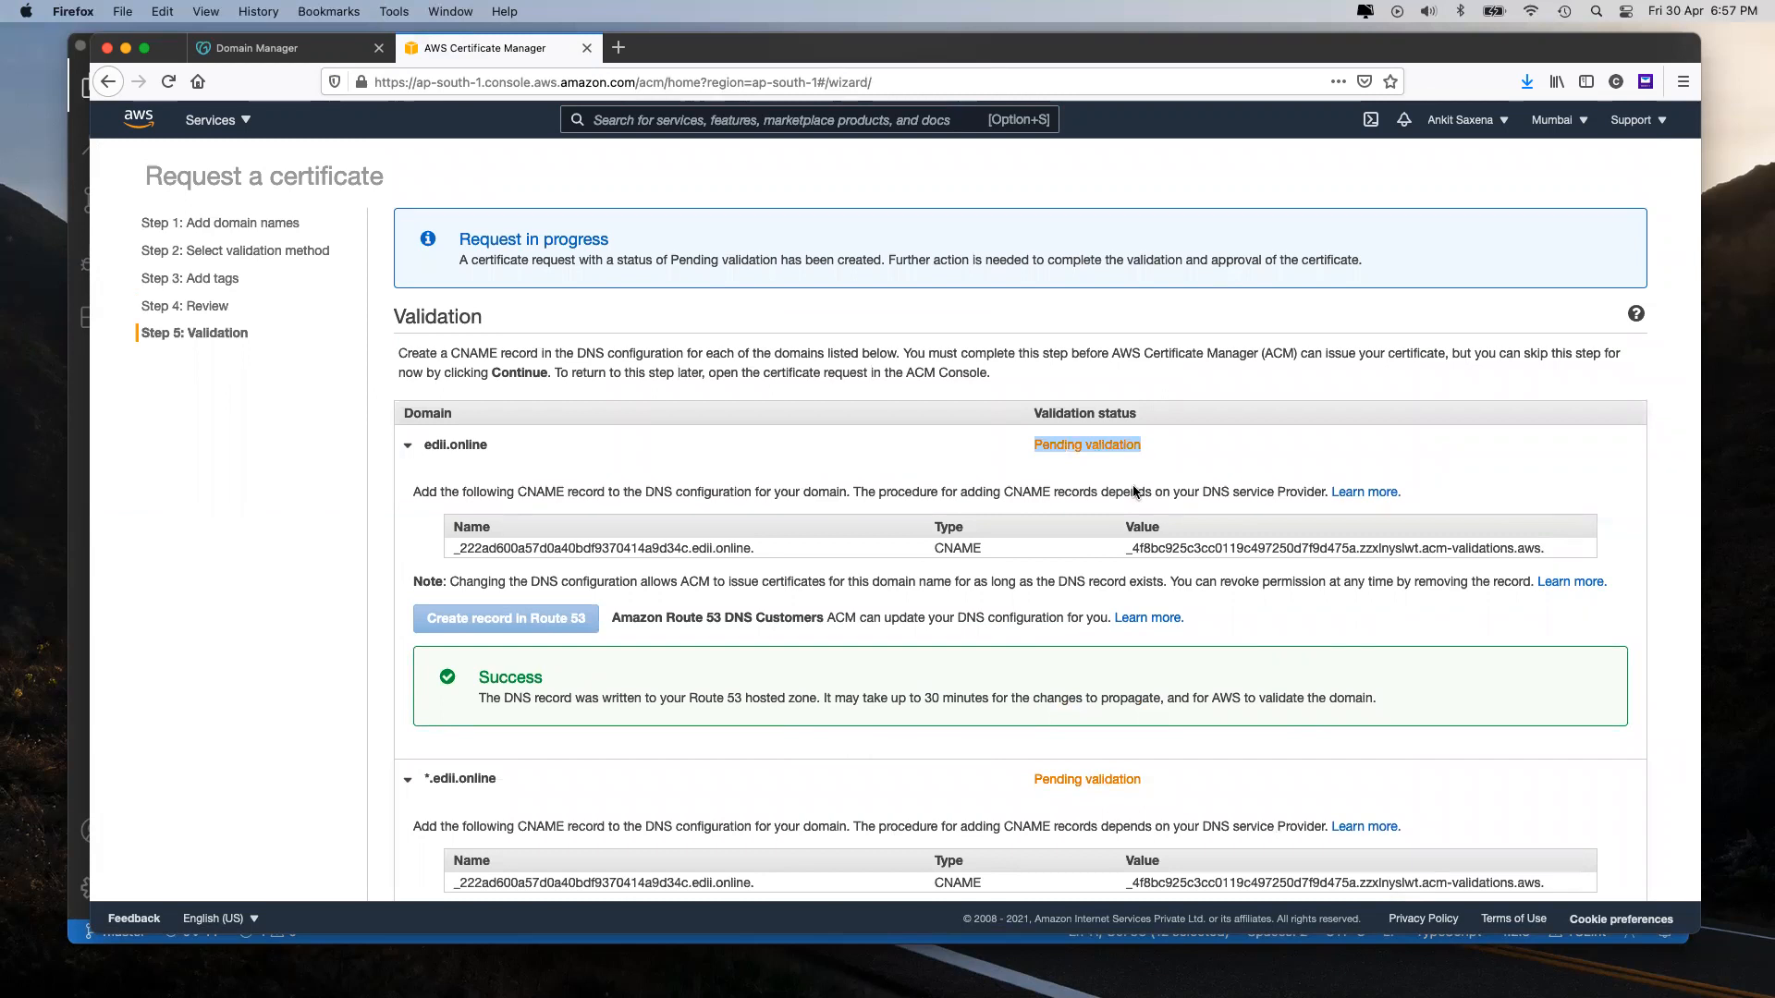
scroll(1102, 547, down, 5)
scroll(1102, 547, down, 3)
click(1599, 851)
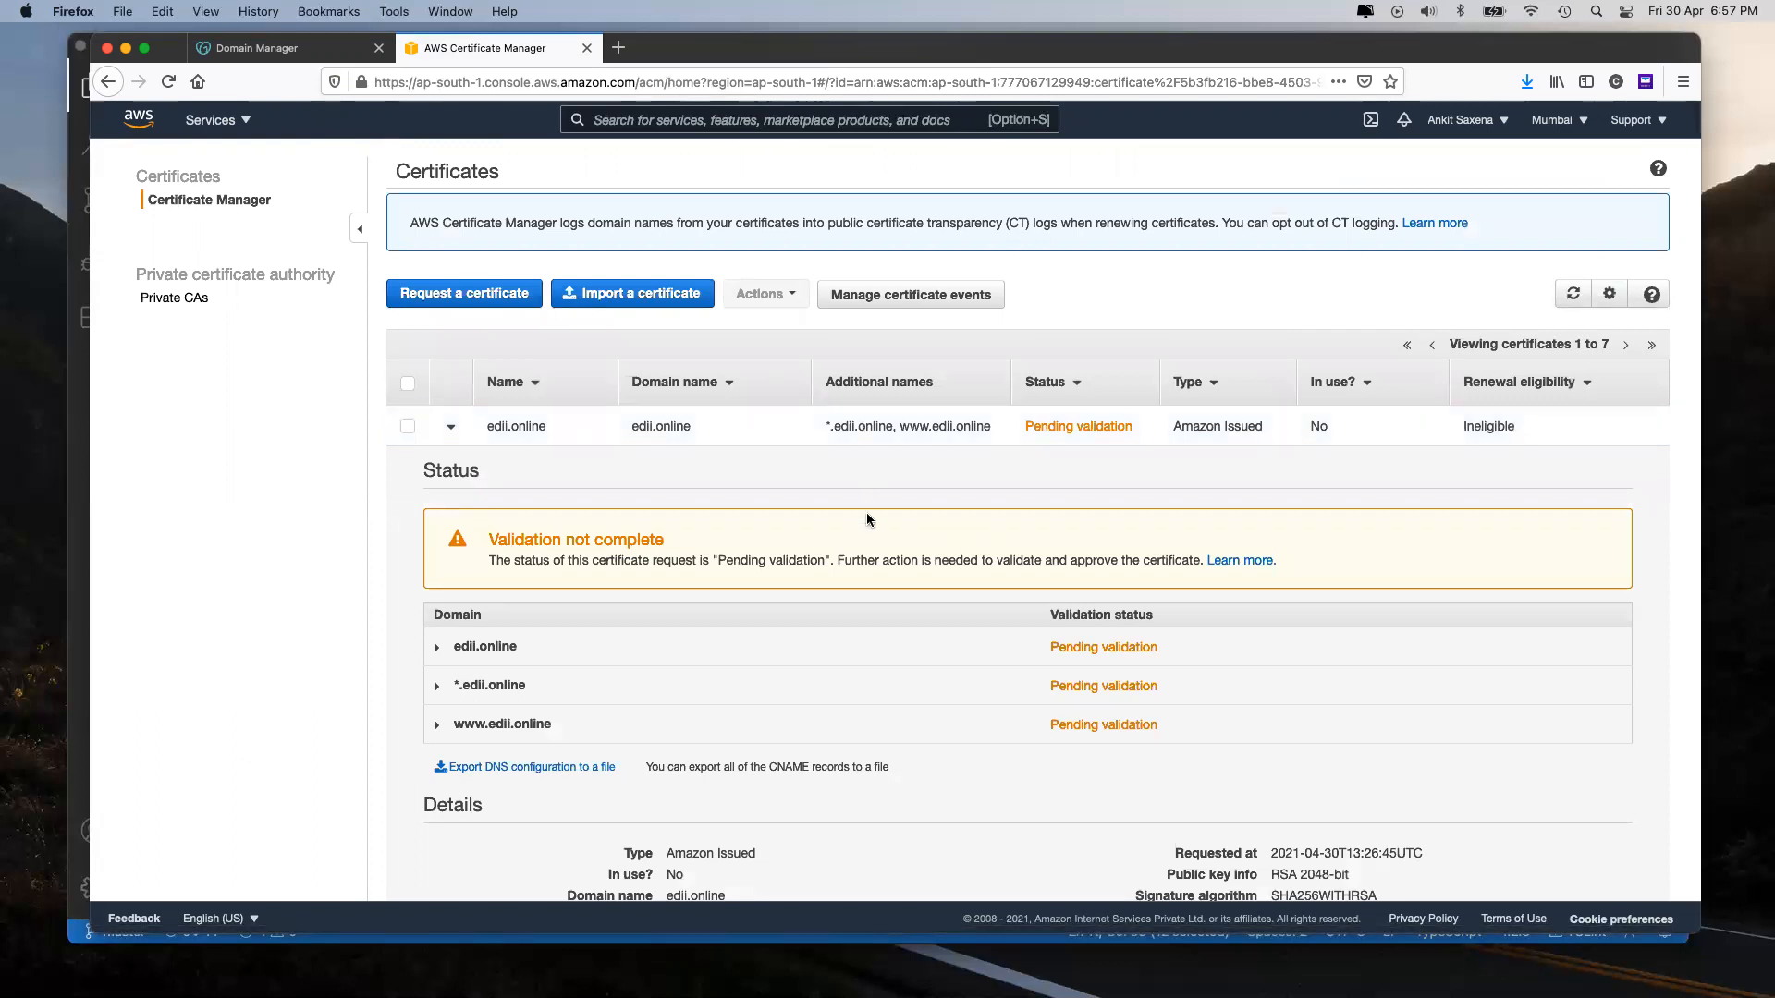
Step: Check the edii.online nameservers on GoDaddy and refresh the certificates list in AWS Certificate Manager
click(278, 47)
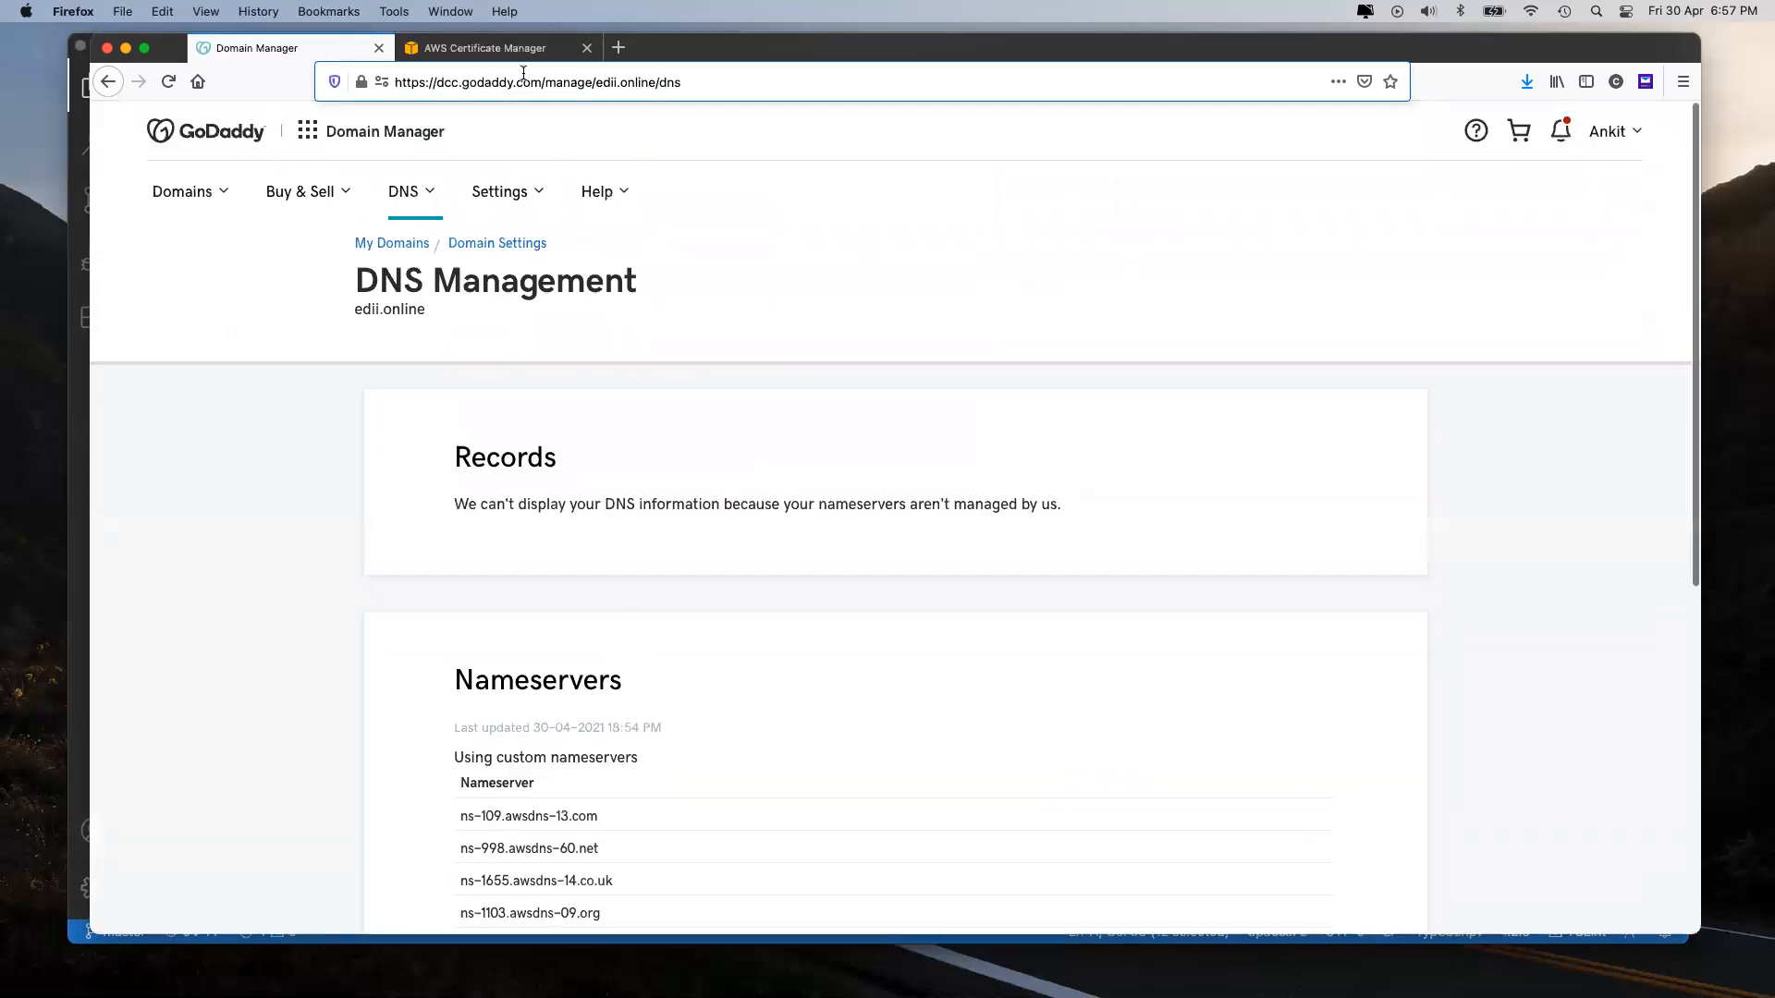
click(480, 47)
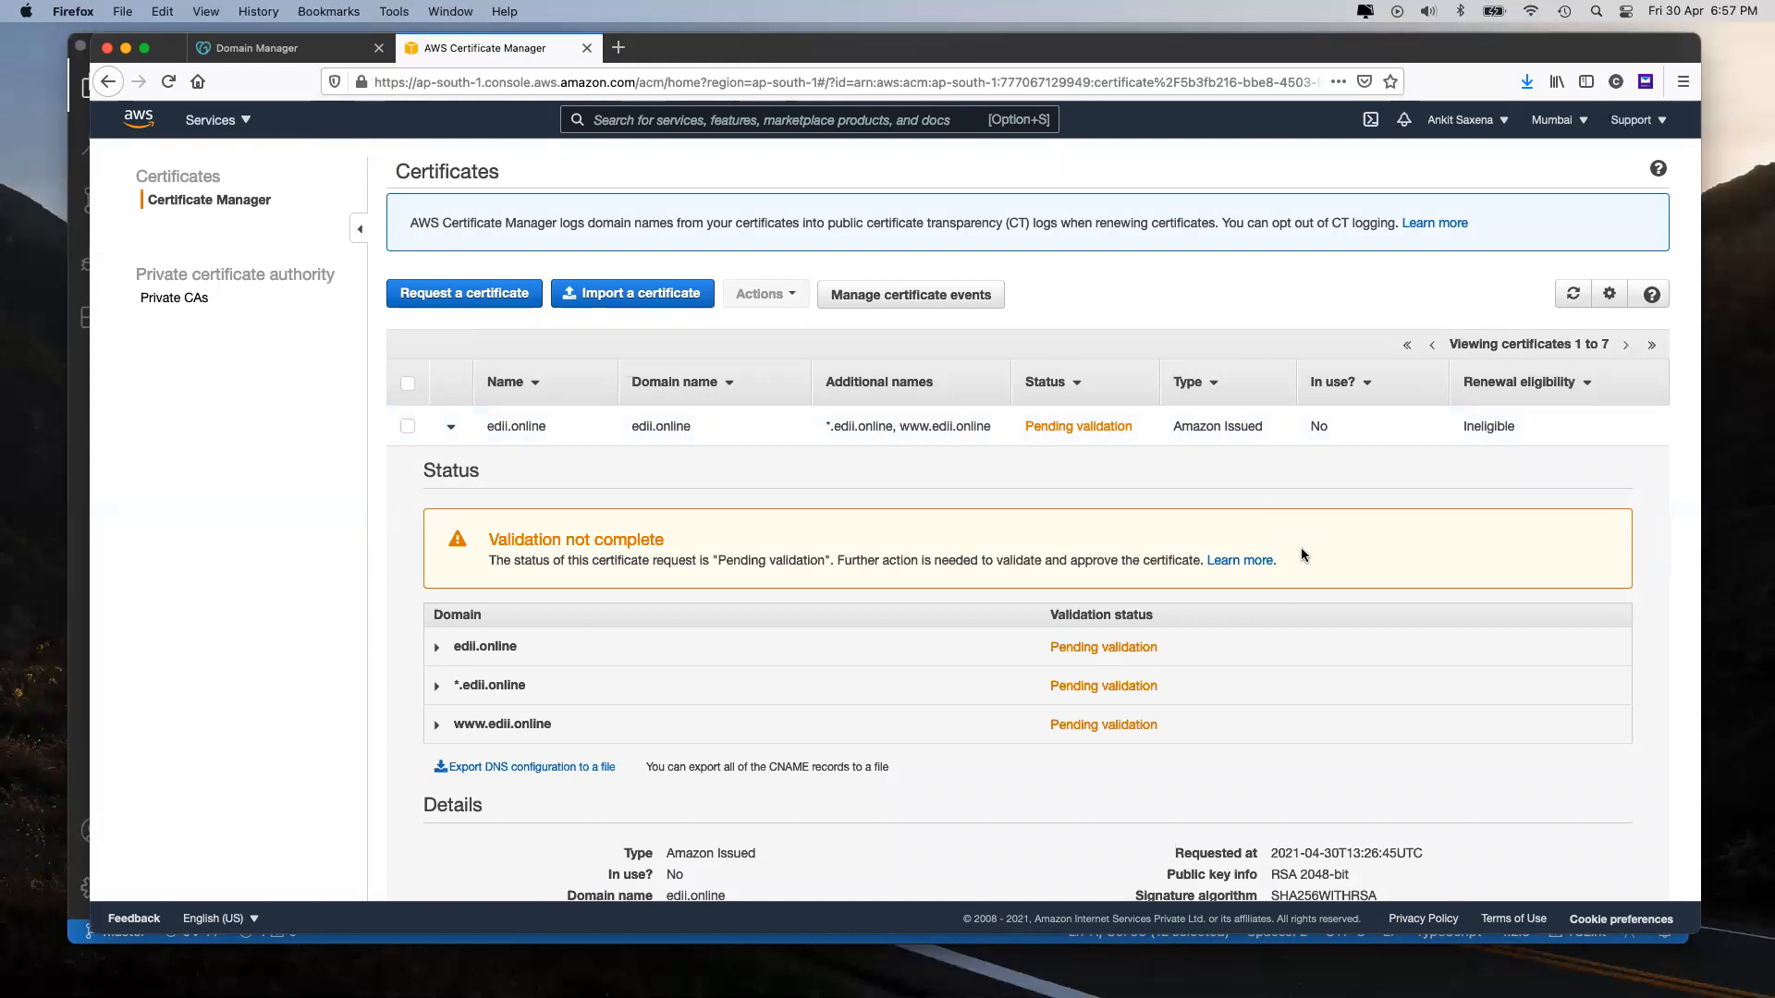
click(1574, 294)
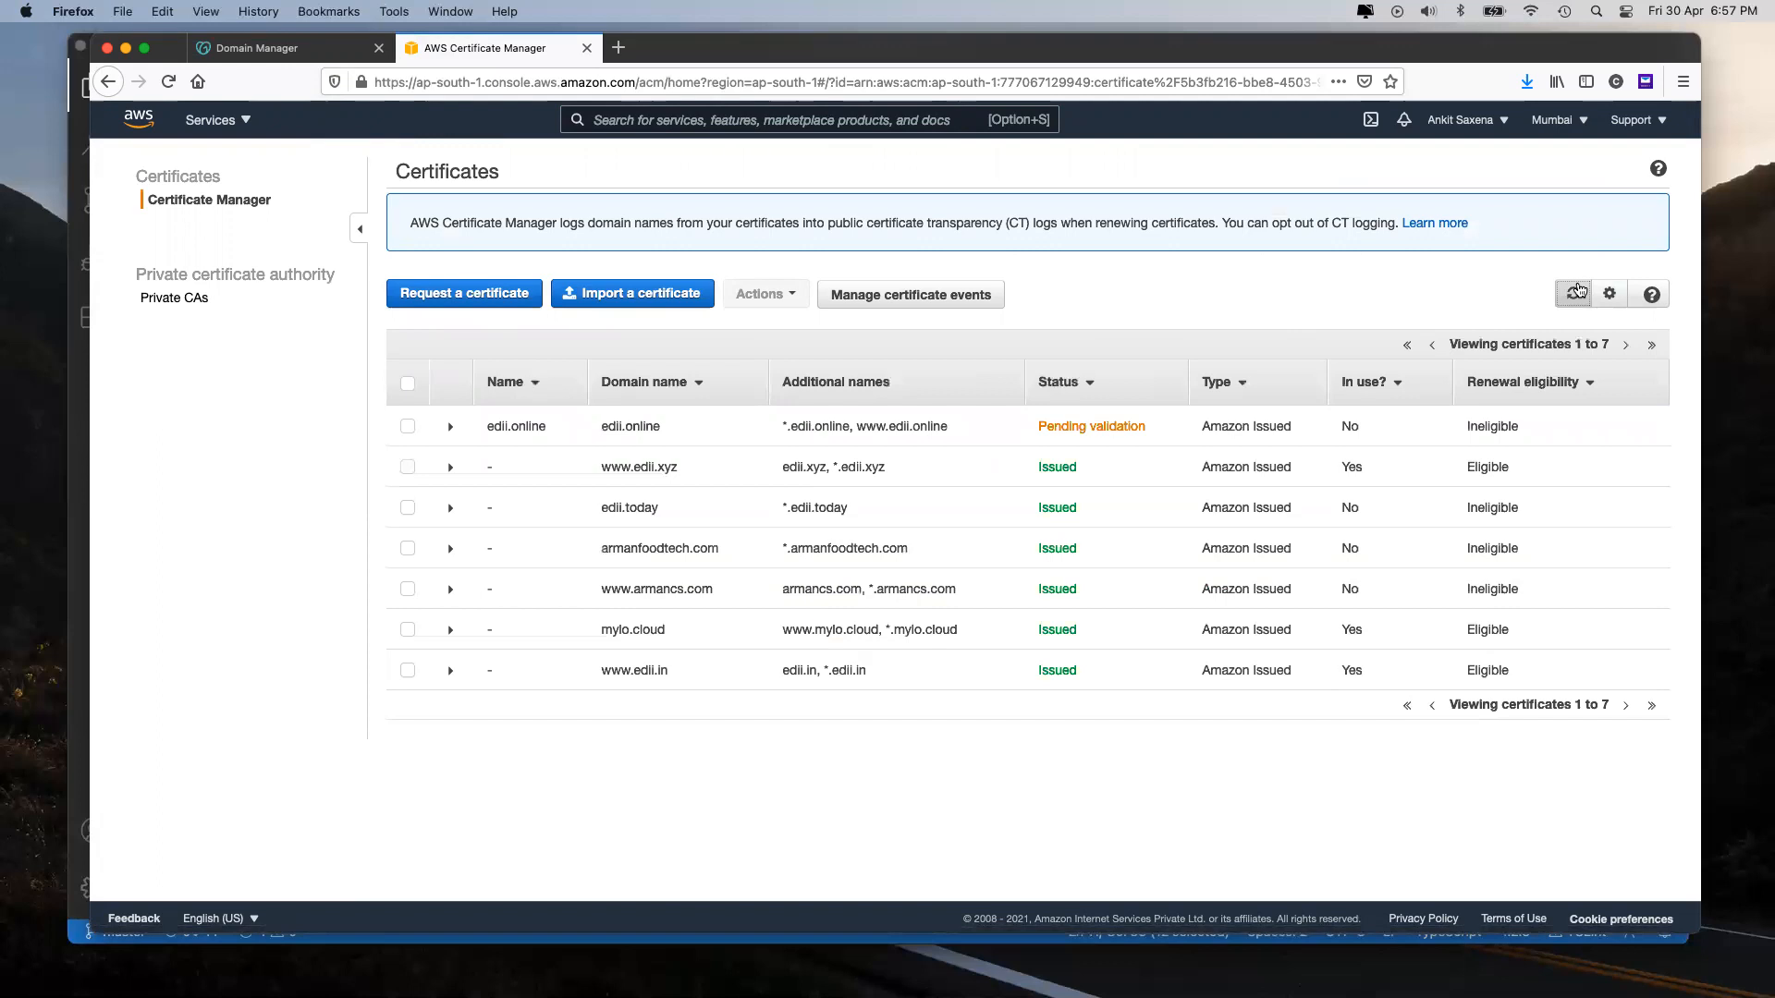
click(1577, 293)
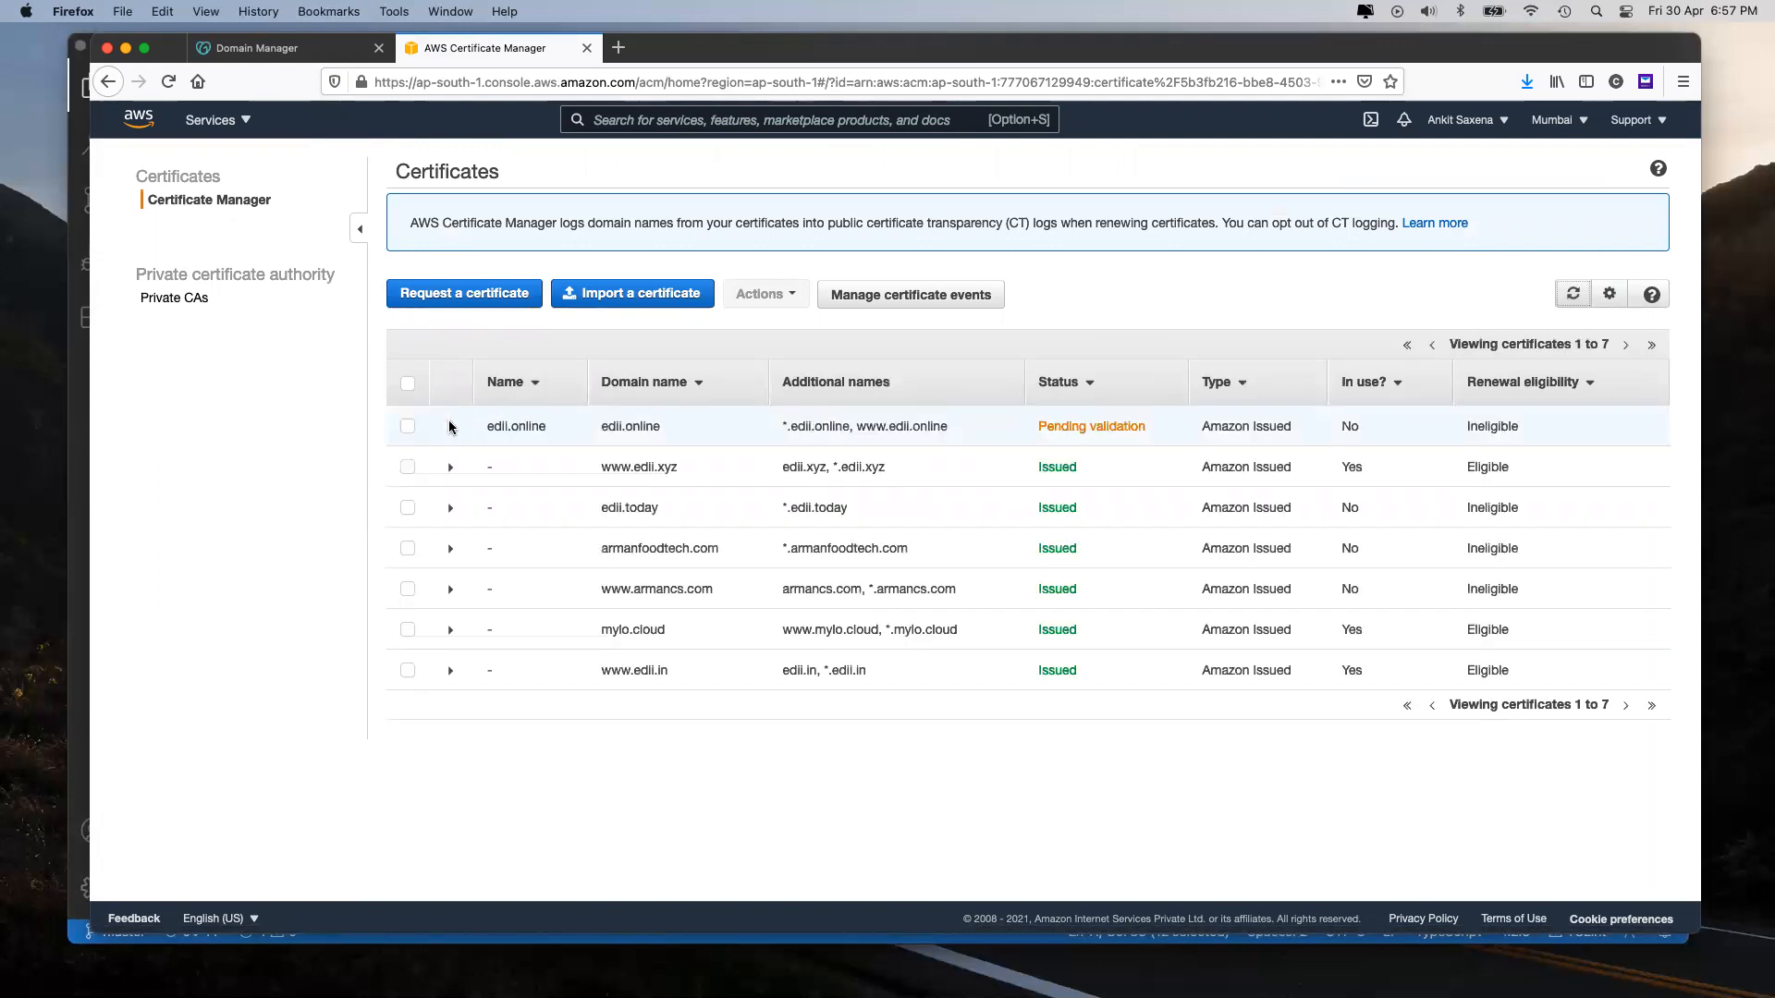
Step: Expand the edii.online certificate and examine the validation details of edii.online and *.edii.online
click(450, 427)
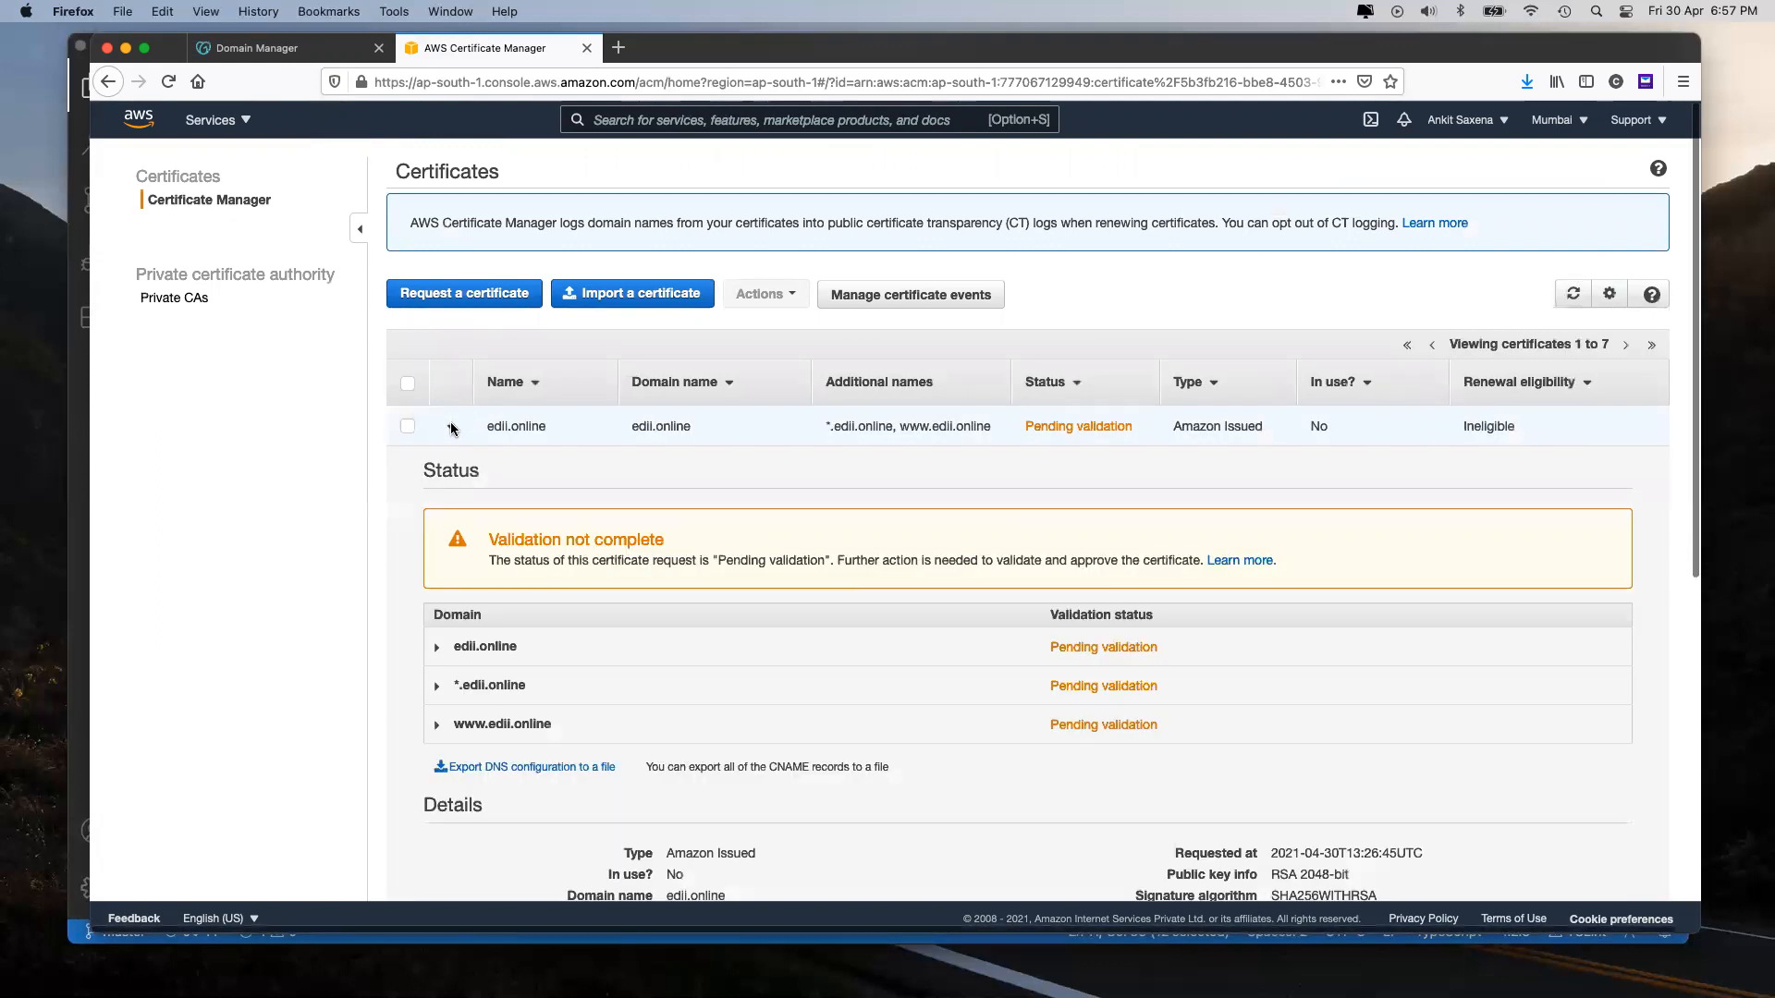
click(440, 648)
scroll(437, 740, down, 3)
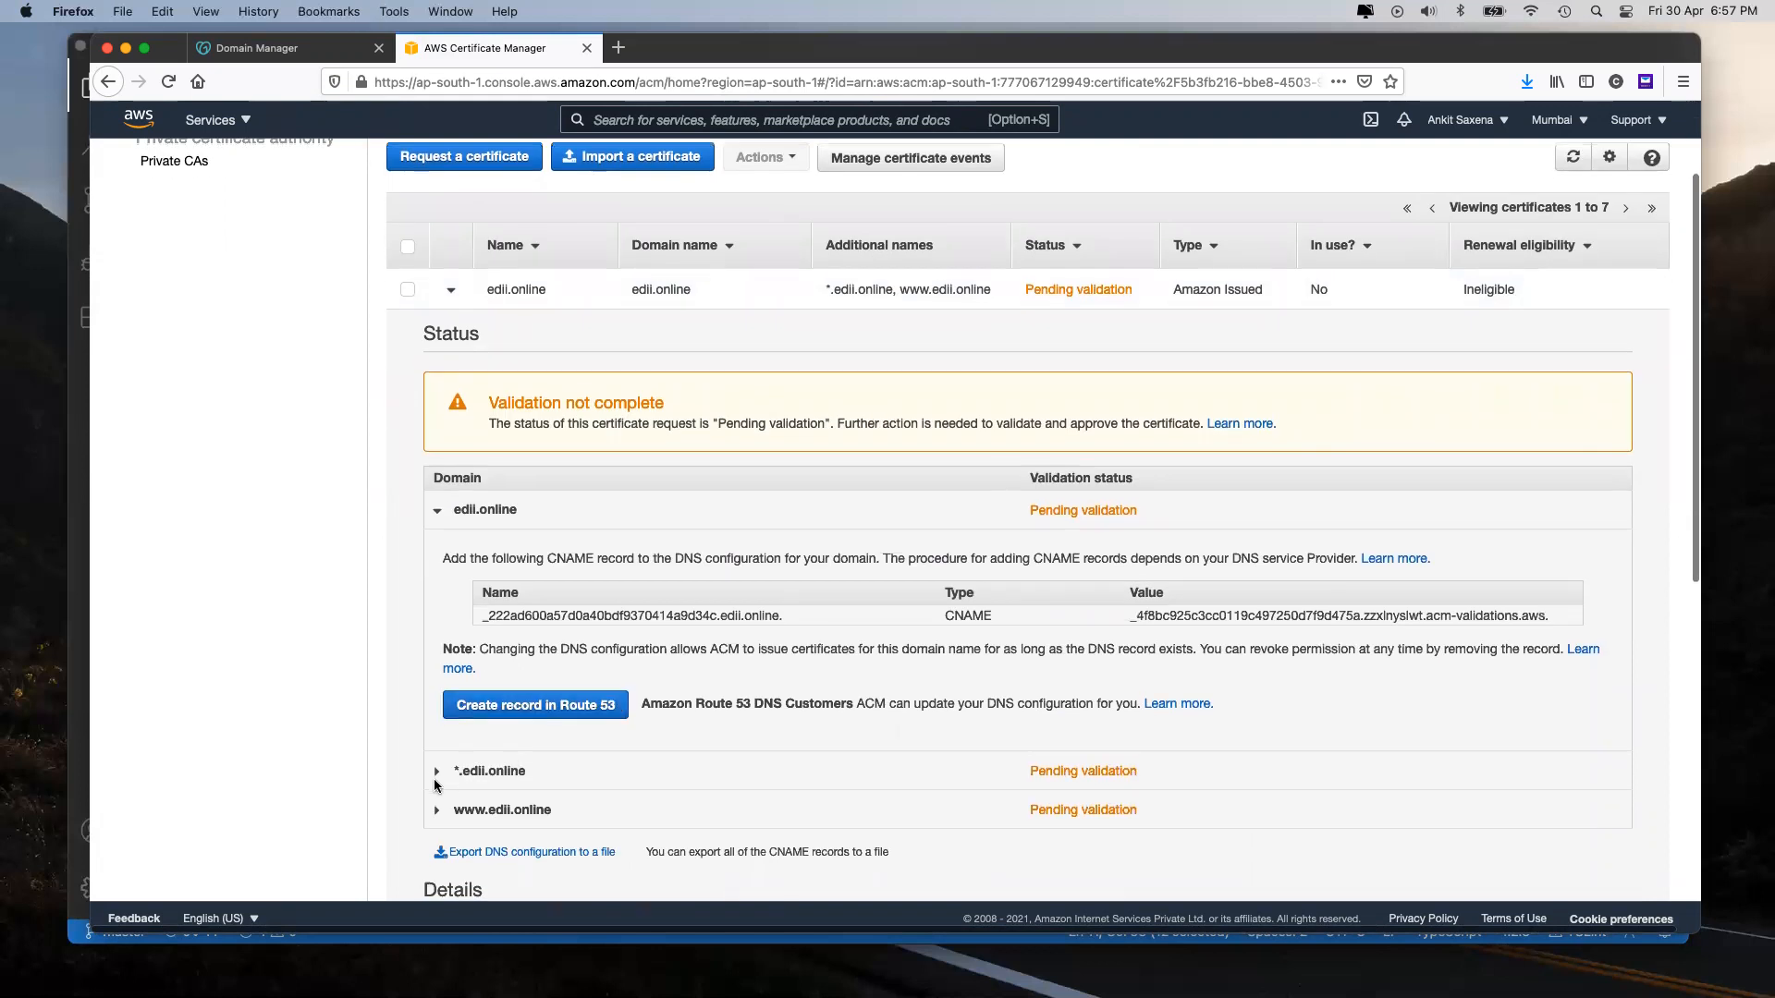
click(436, 773)
scroll(531, 679, down, 4)
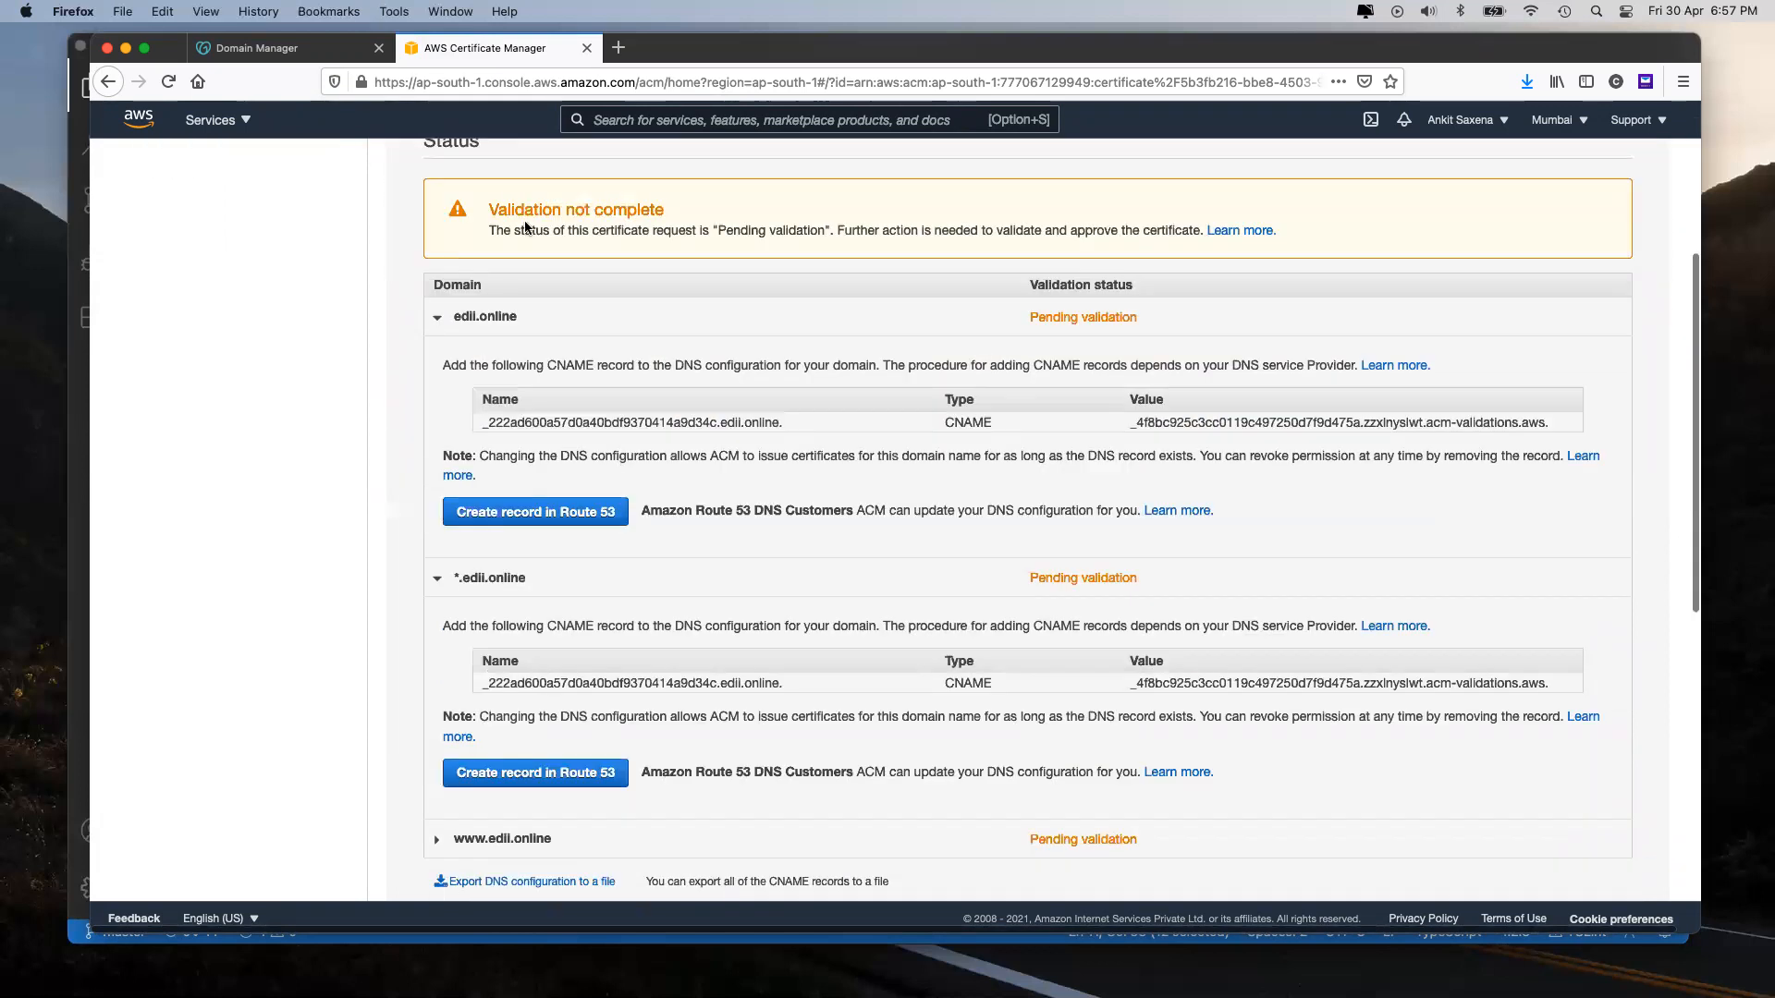
click(438, 840)
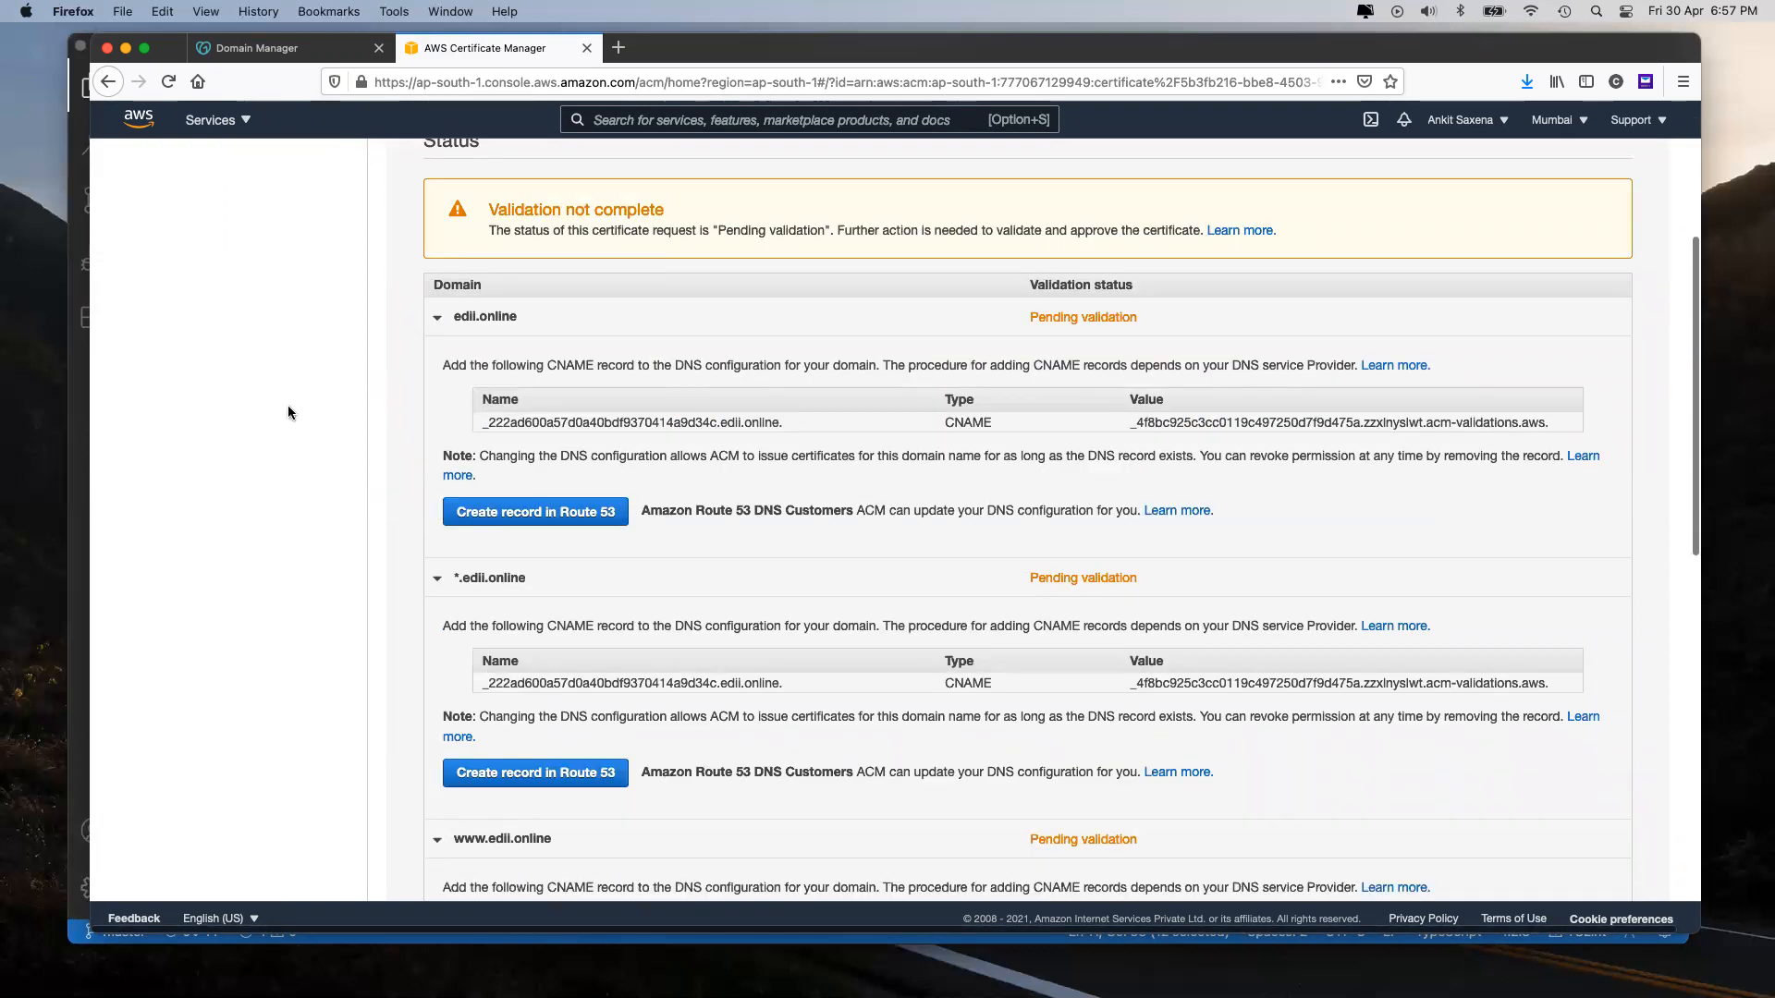
click(251, 45)
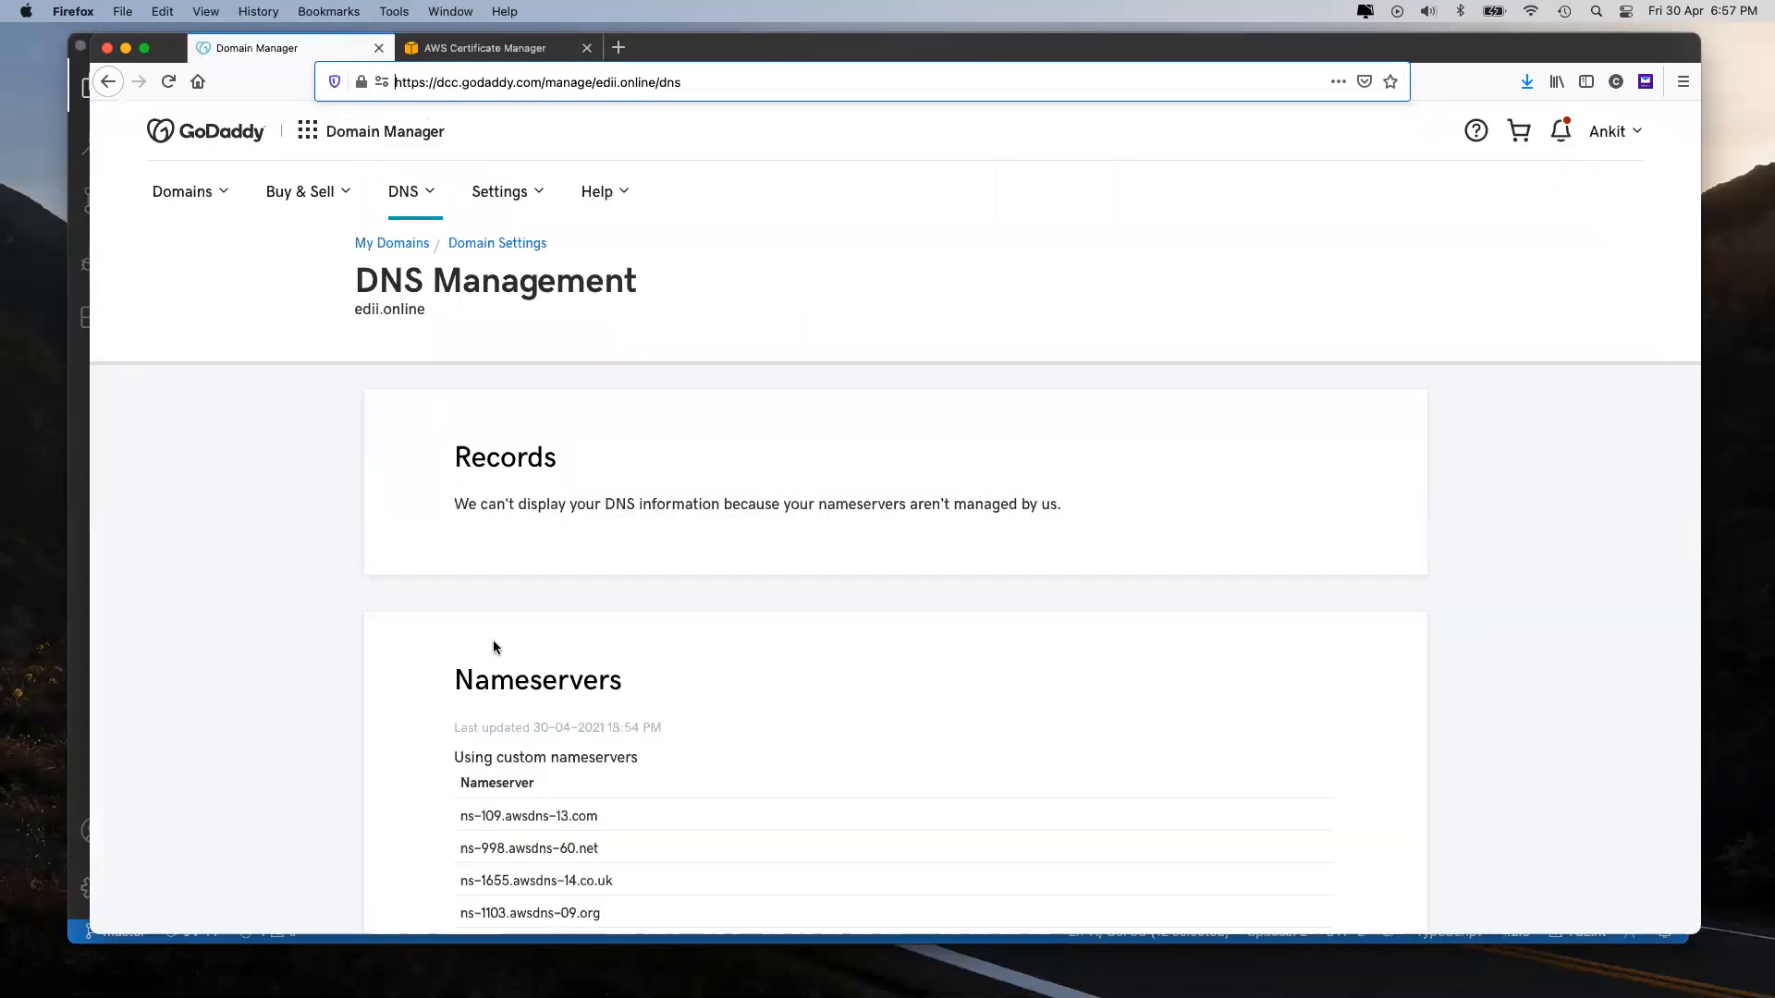
scroll(492, 640, down, 3)
drag(453, 303, 1099, 355)
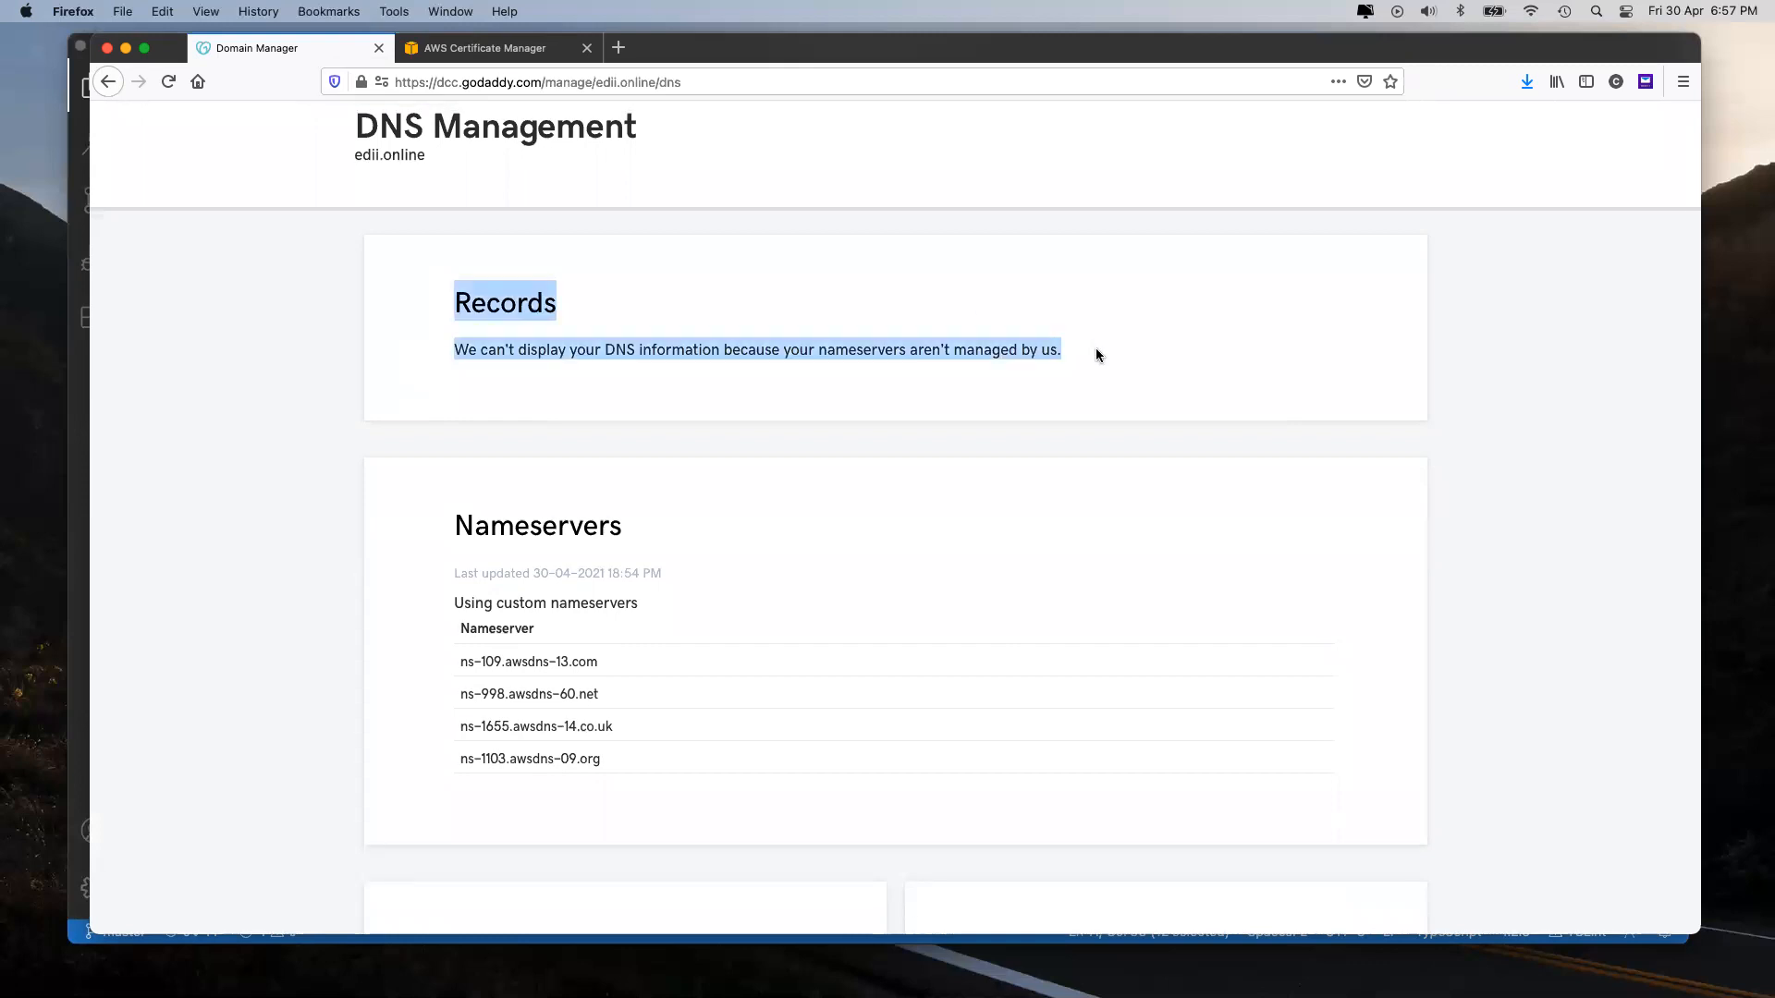
scroll(626, 754, down, 3)
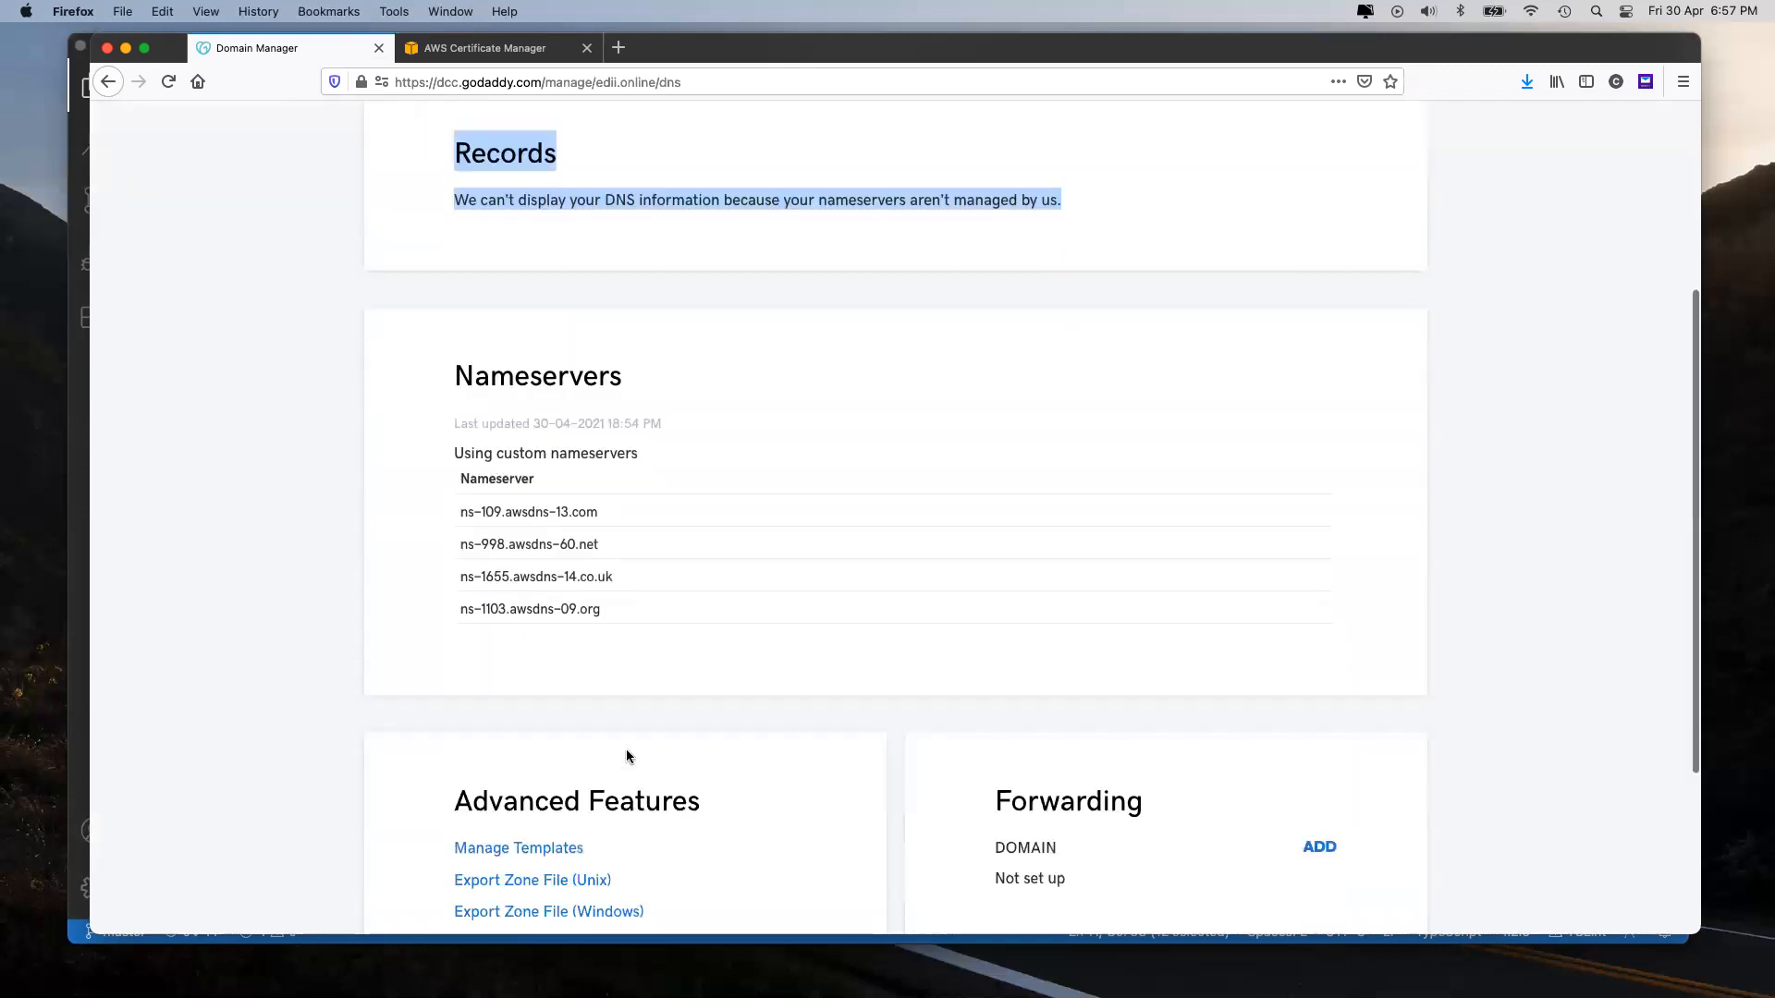
scroll(626, 753, up, 2)
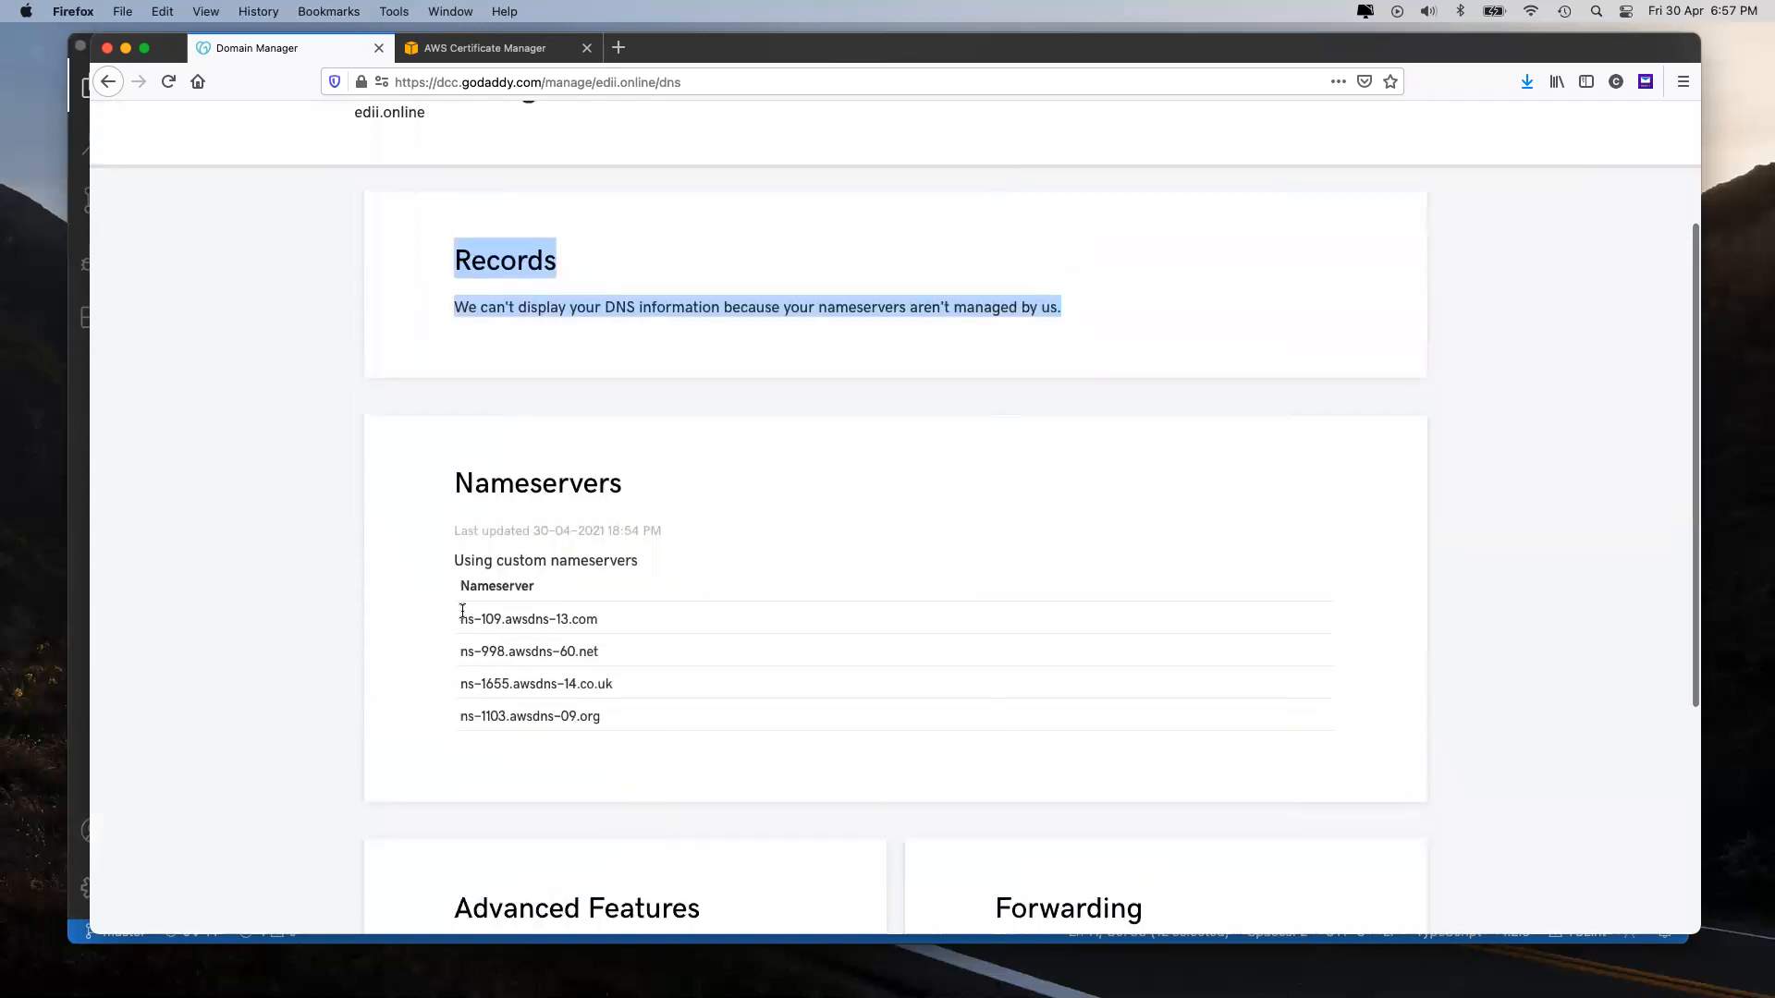
click(485, 633)
drag(485, 634, 628, 727)
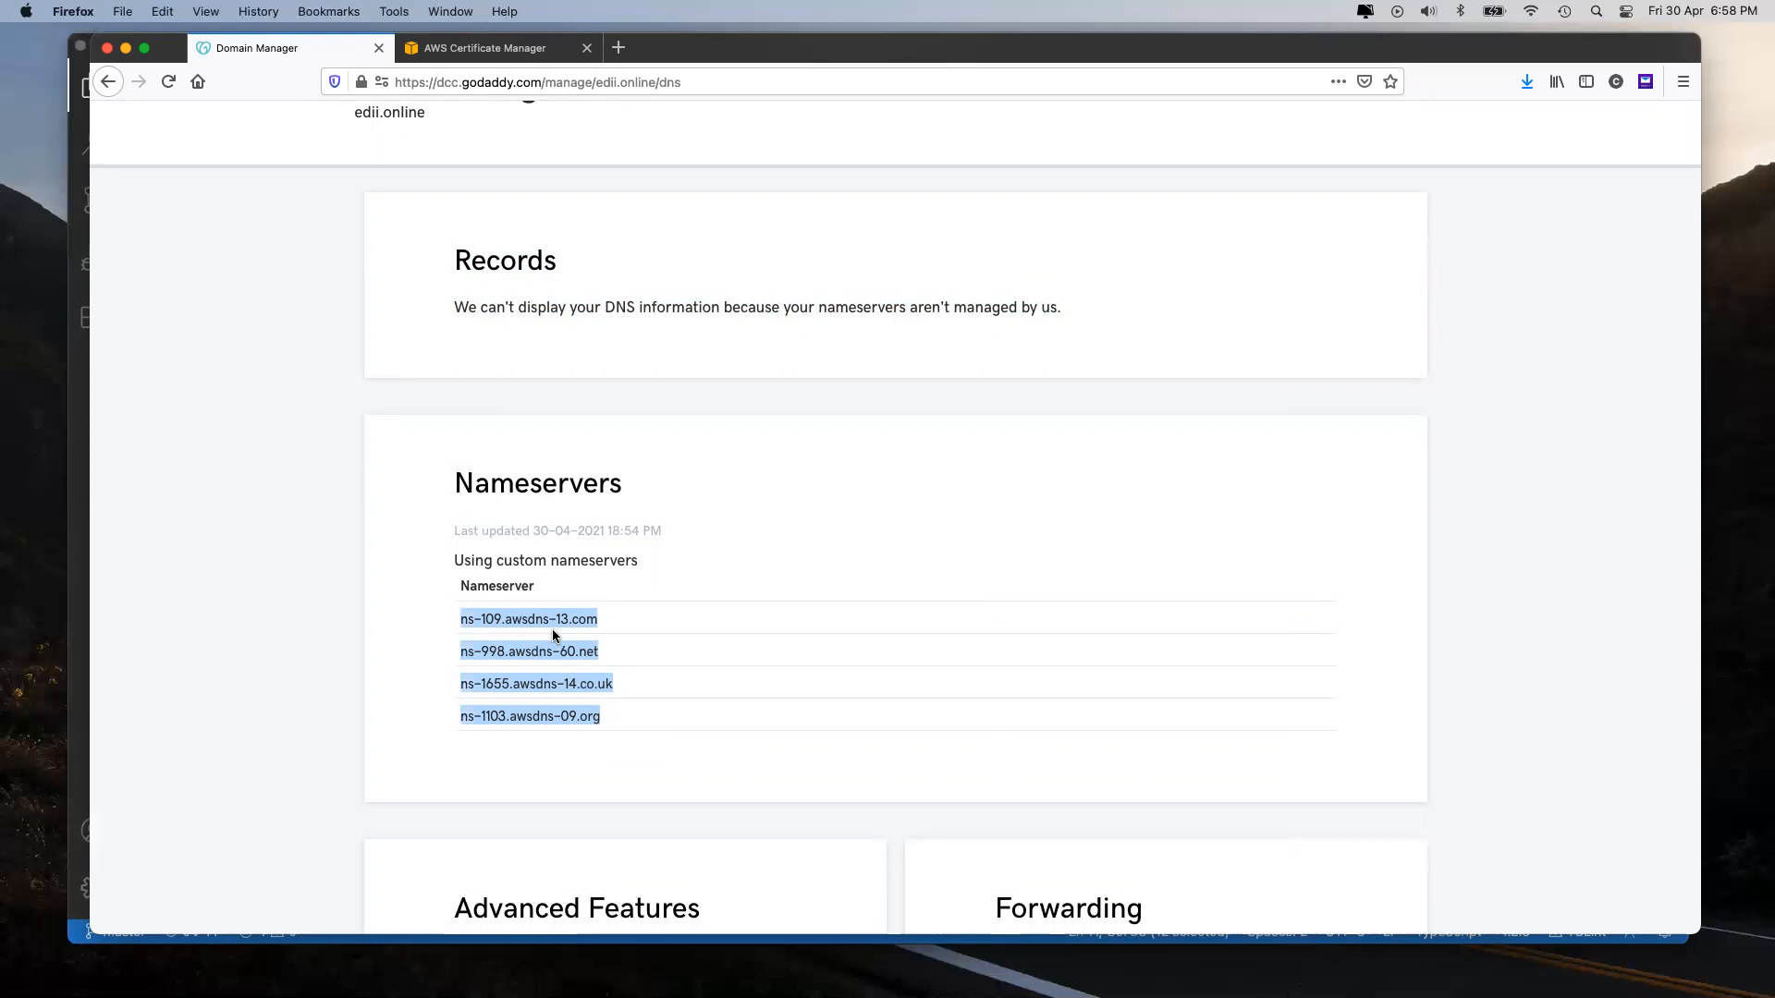
Step: Refresh the certificates list in AWS Certificate Manager and expand the edii.online certificate
click(500, 47)
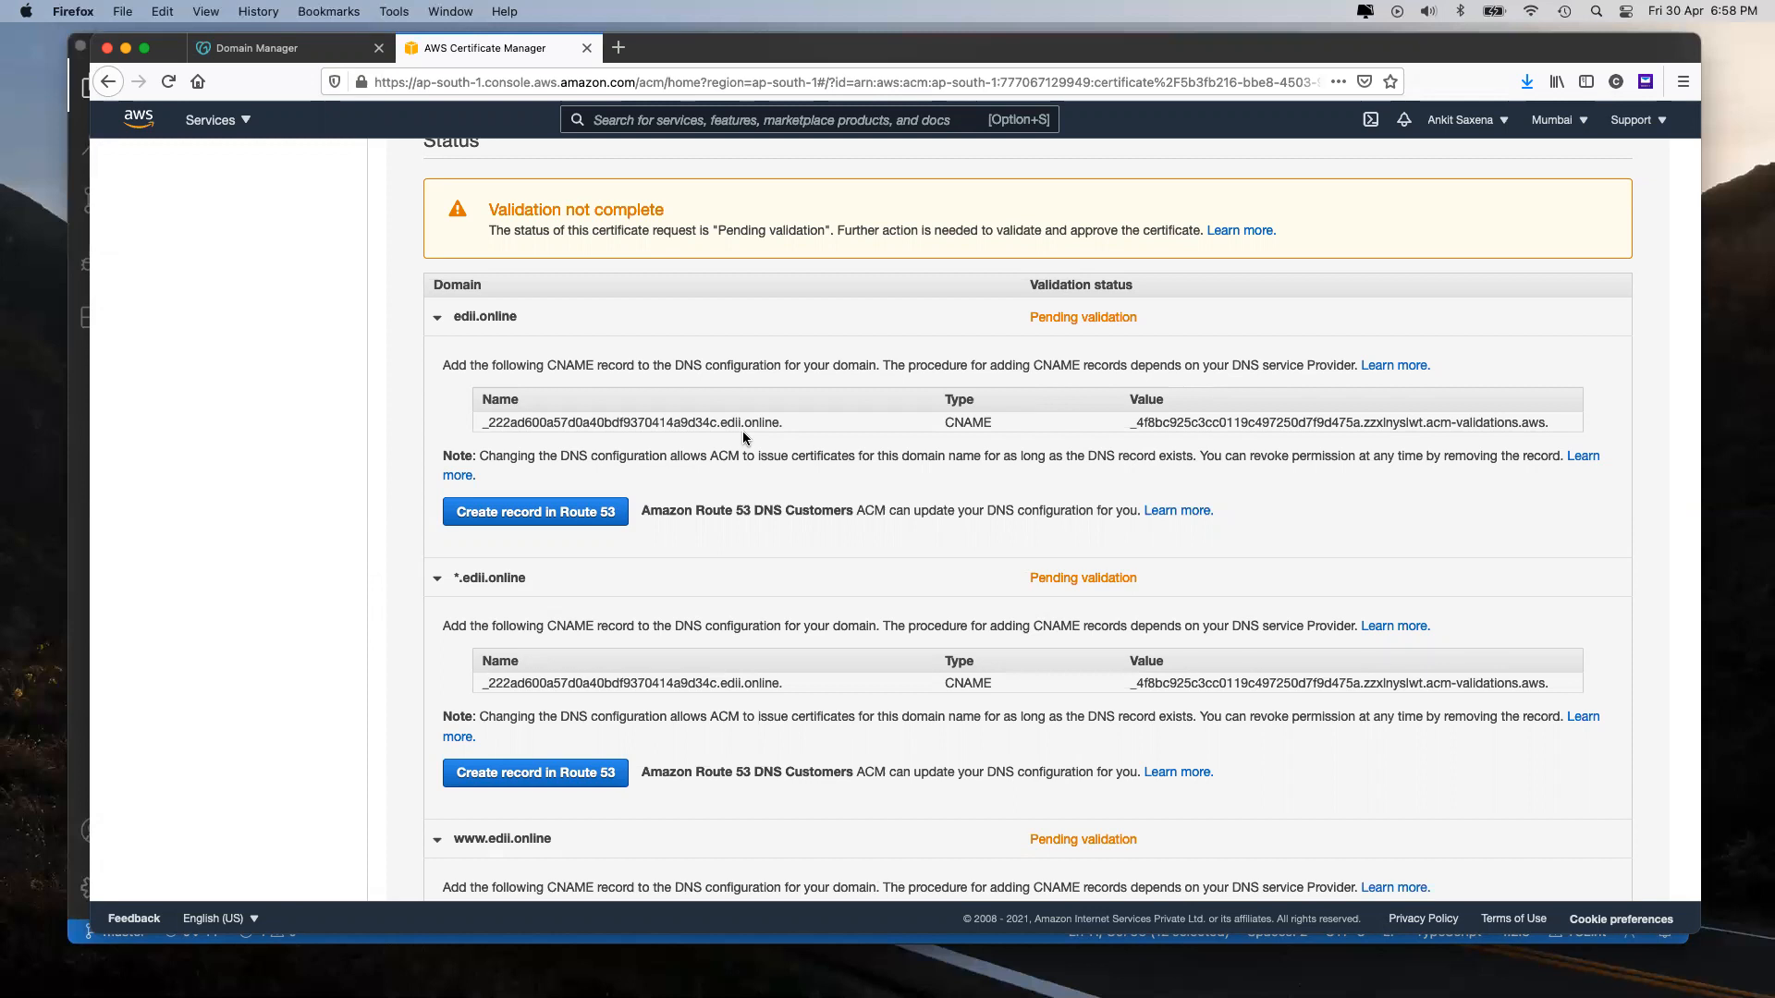
scroll(812, 542, up, 5)
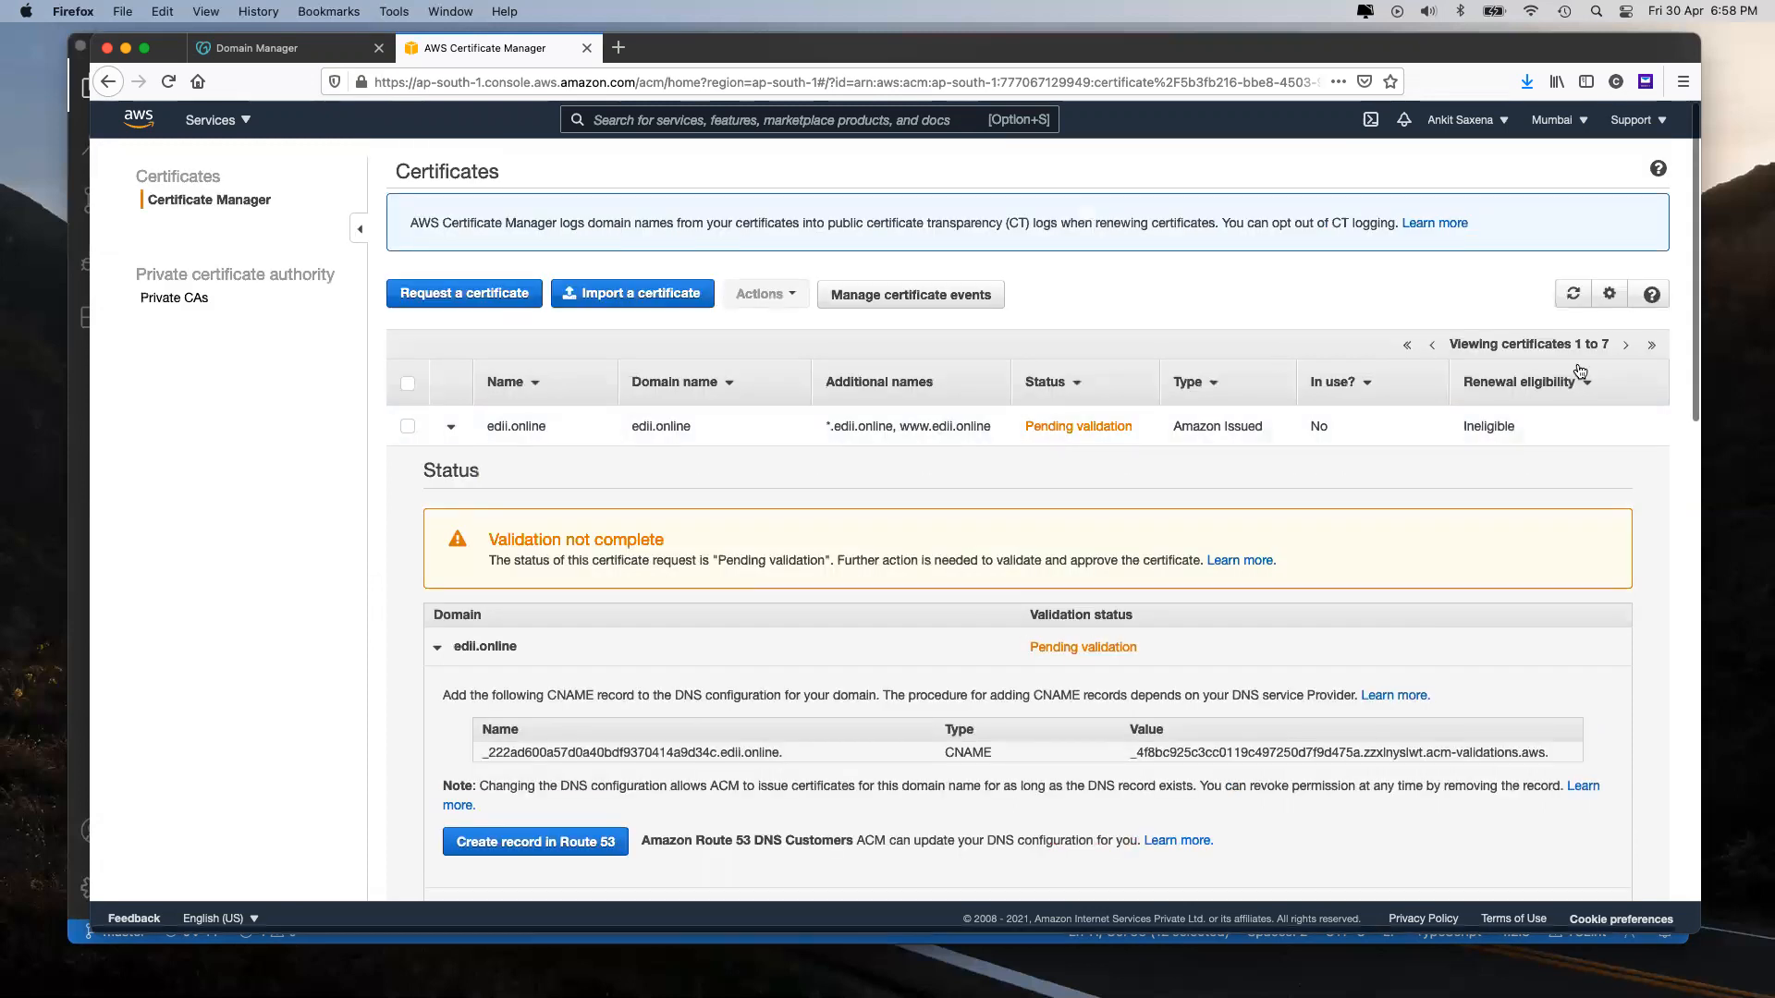
click(1571, 294)
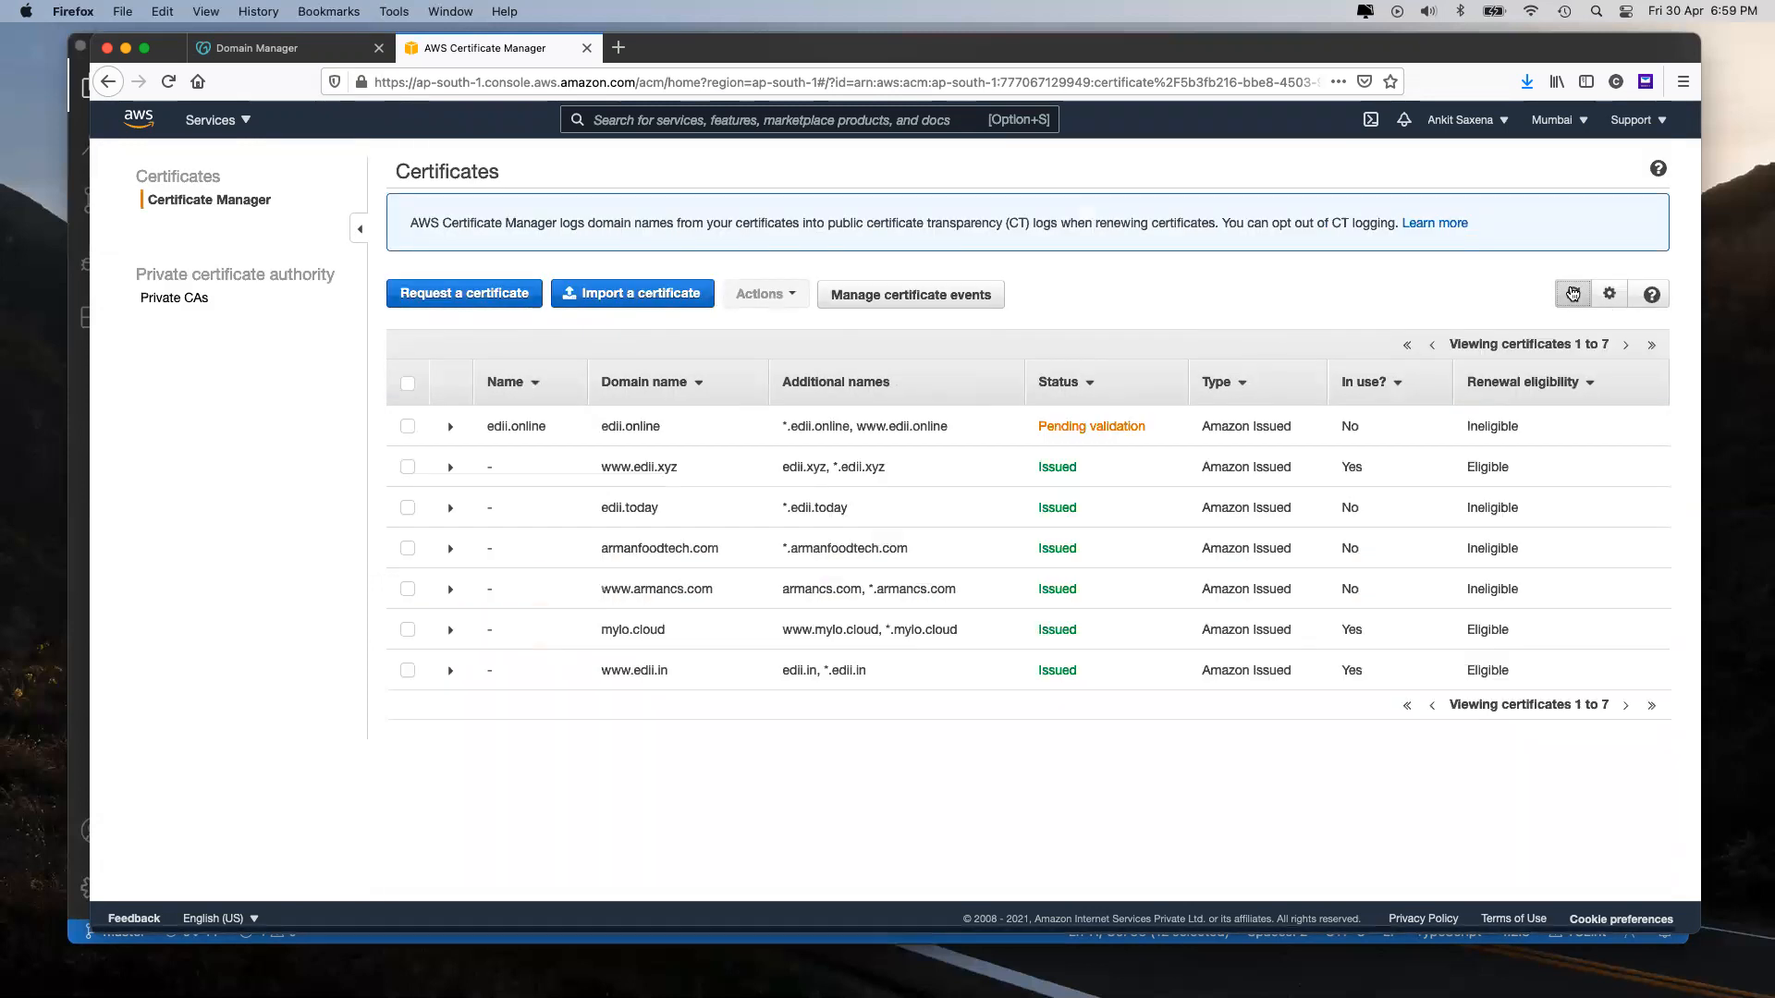
click(1093, 422)
Step: Create the edii.online validation CNAME record in the Route 53 hosted zone
scroll(552, 479, down, 3)
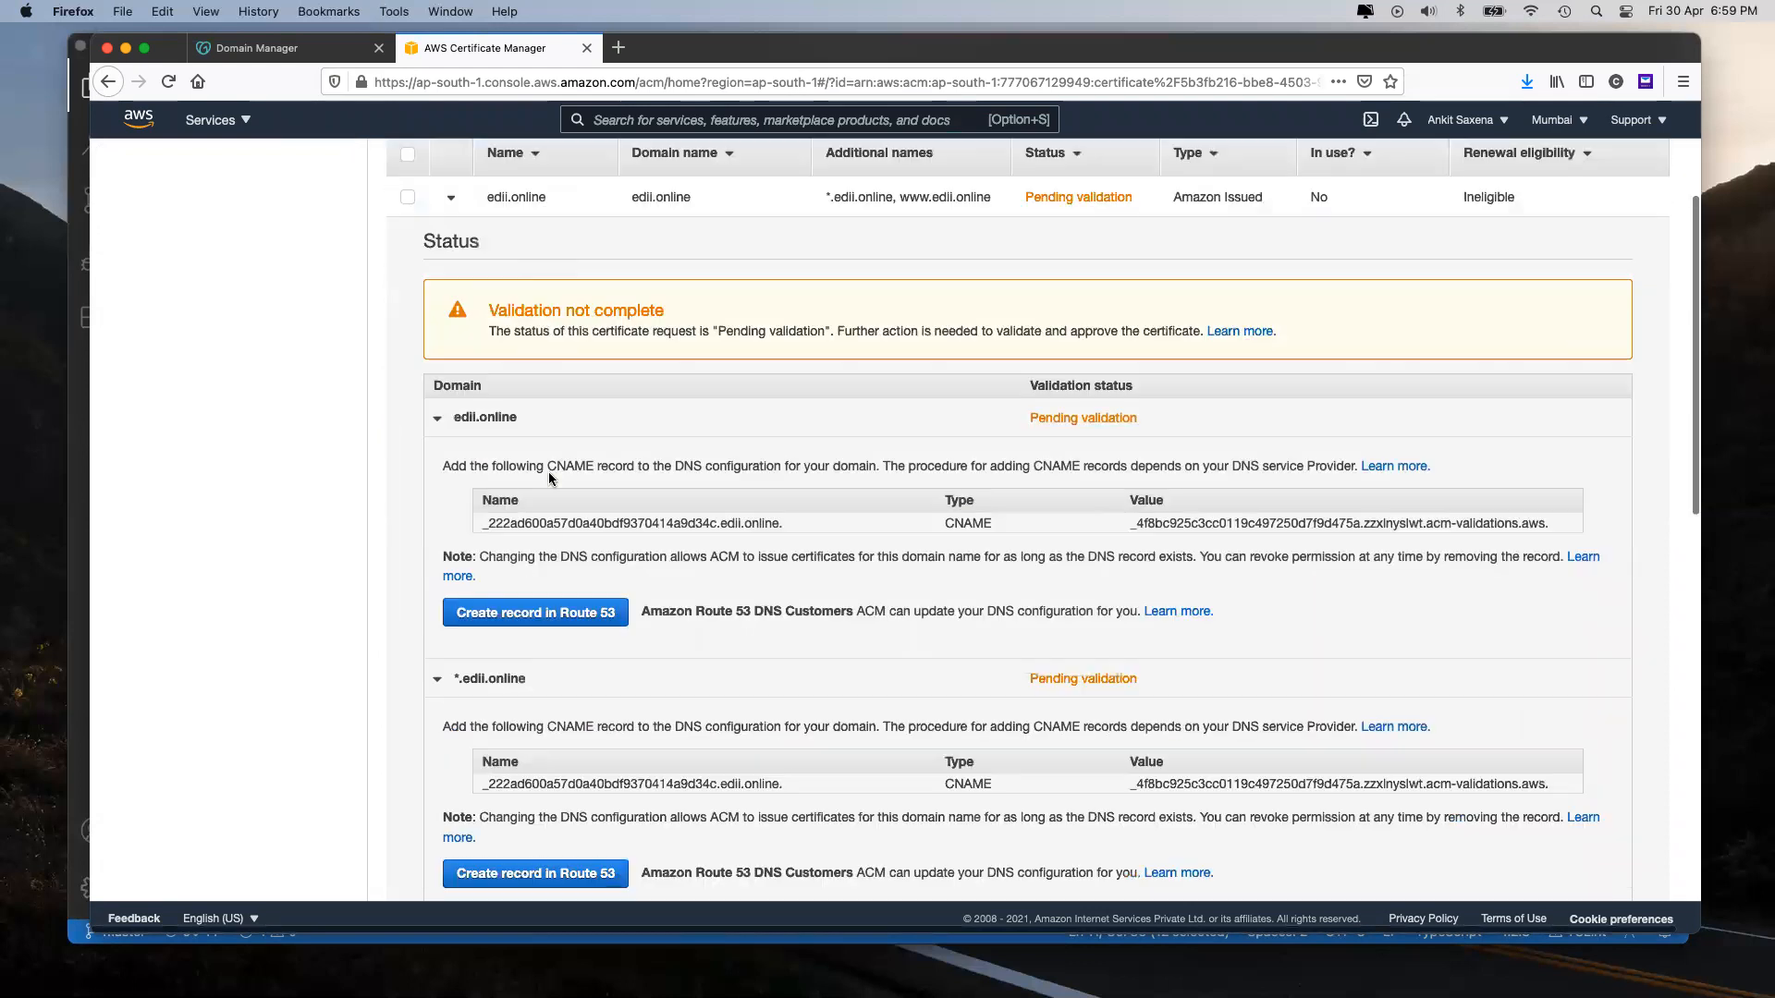
click(508, 614)
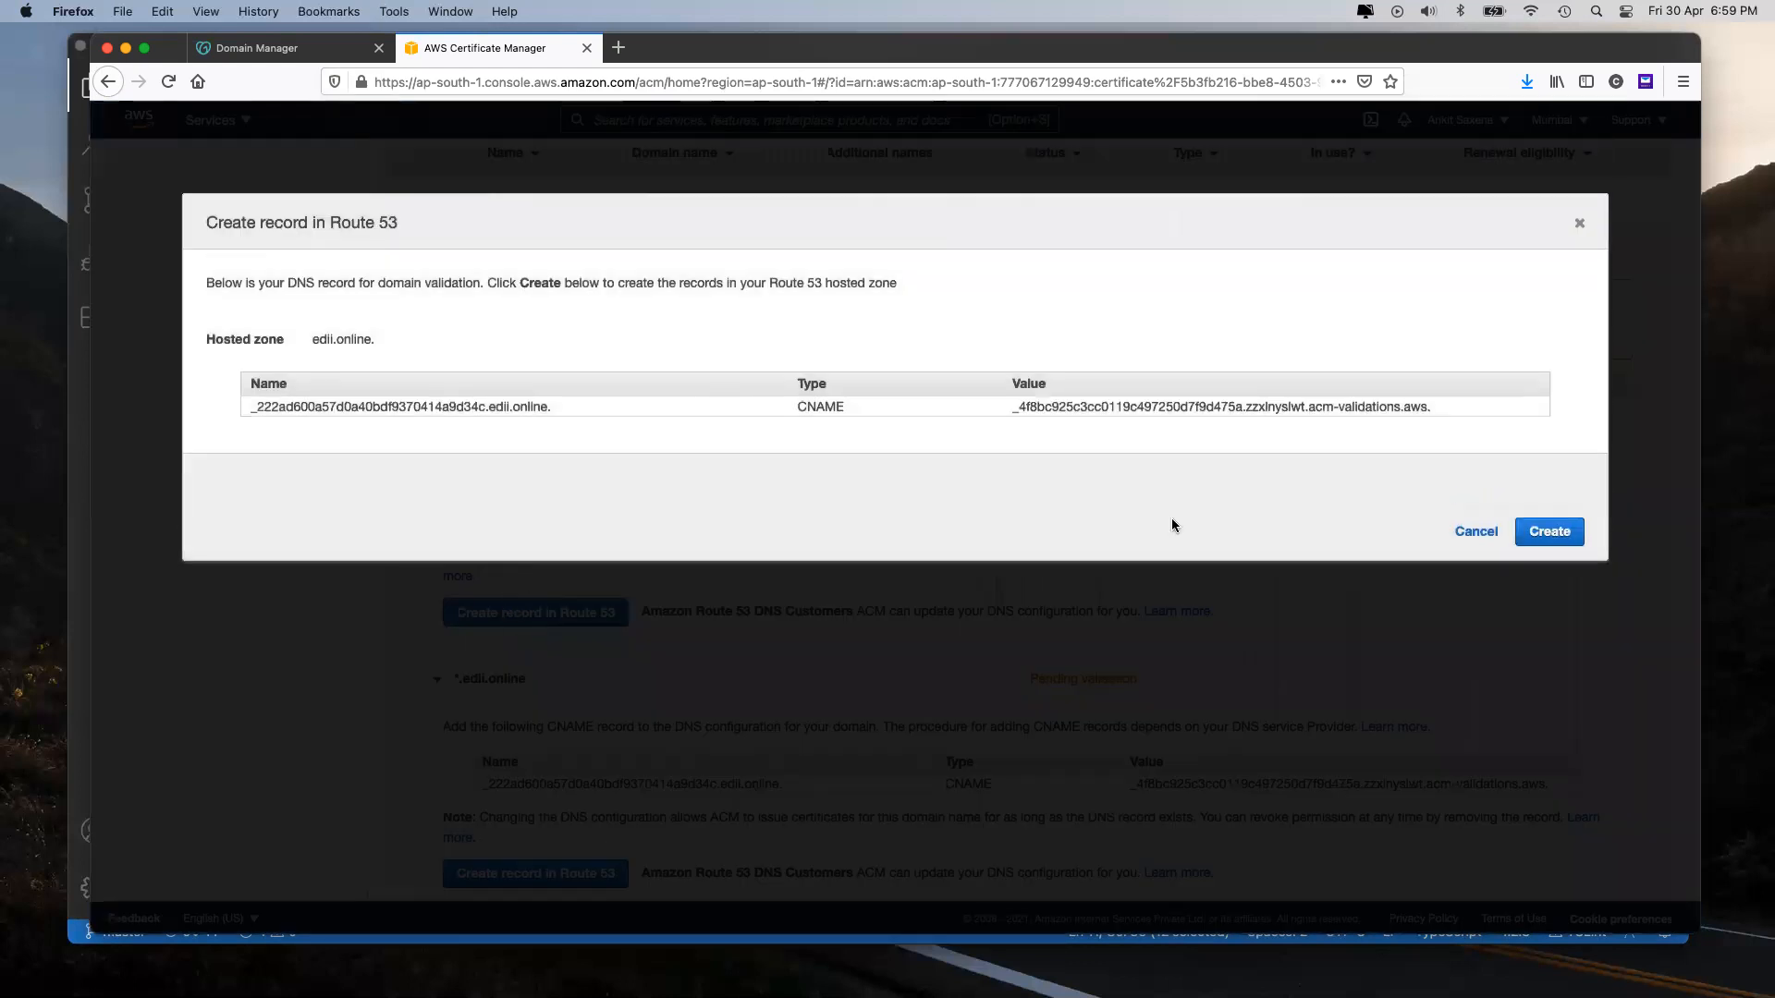
click(1549, 530)
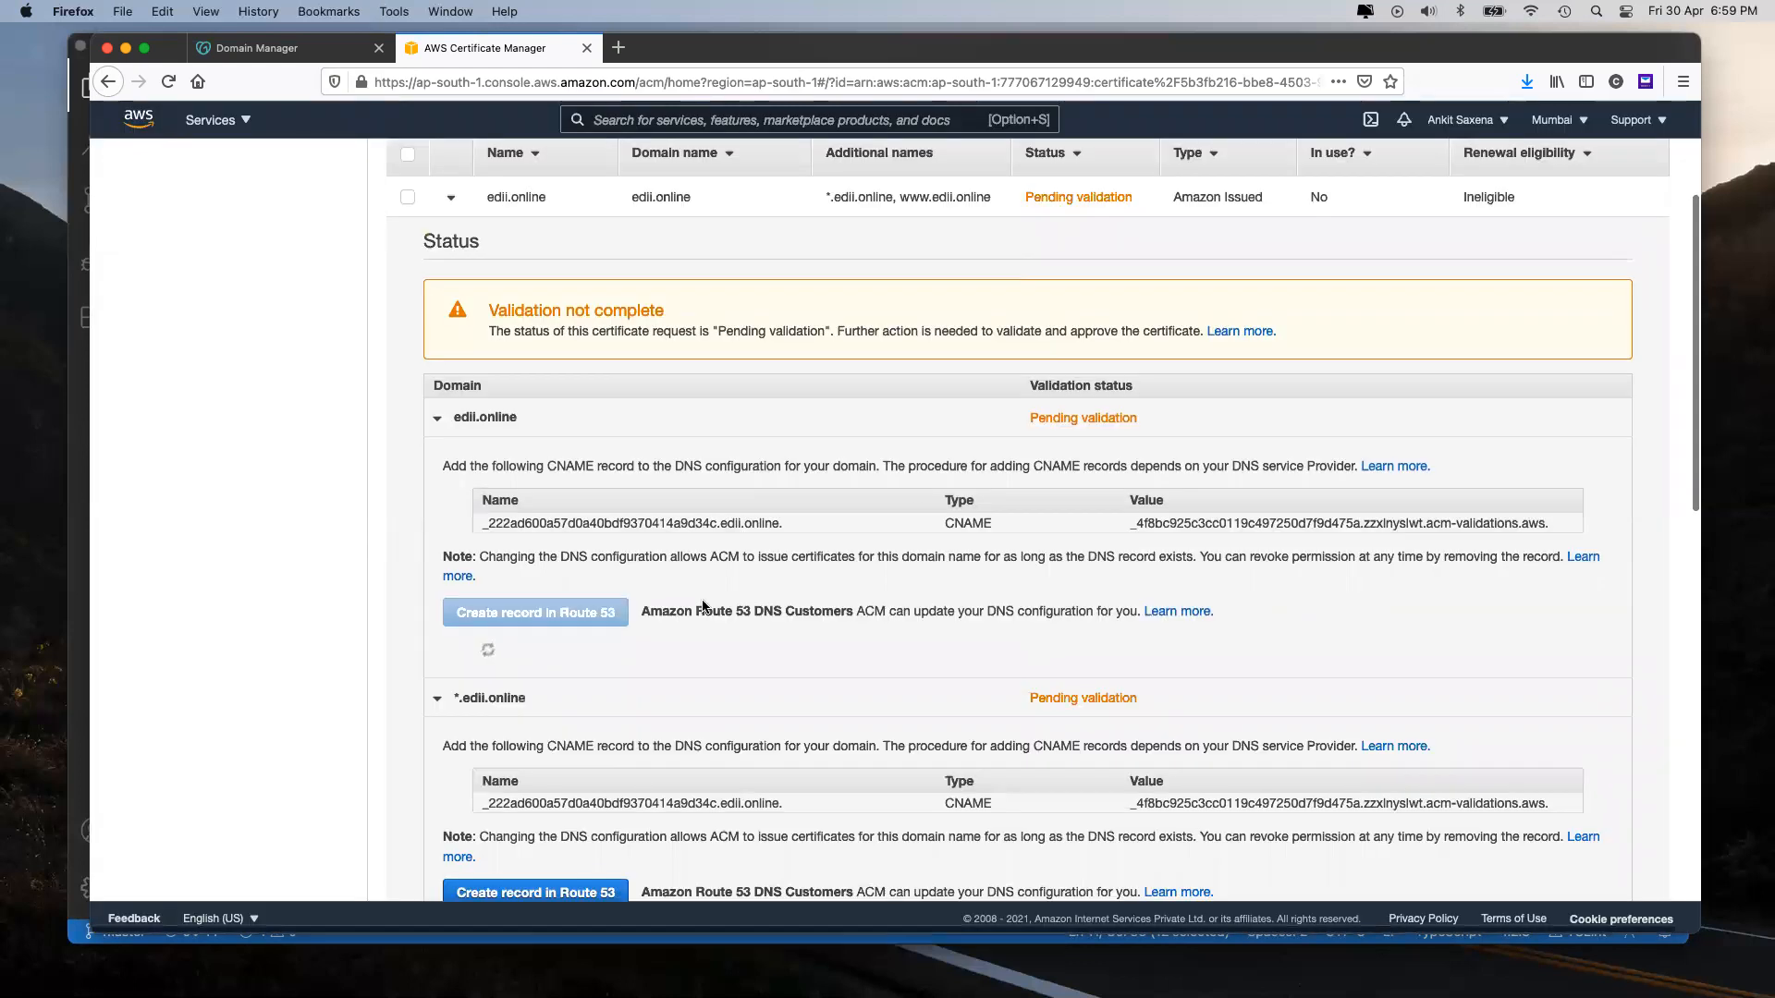
Step: Create the *.edii.online validation CNAME record in the Route 53 hosted zone
scroll(703, 609, down, 3)
scroll(702, 607, down, 1)
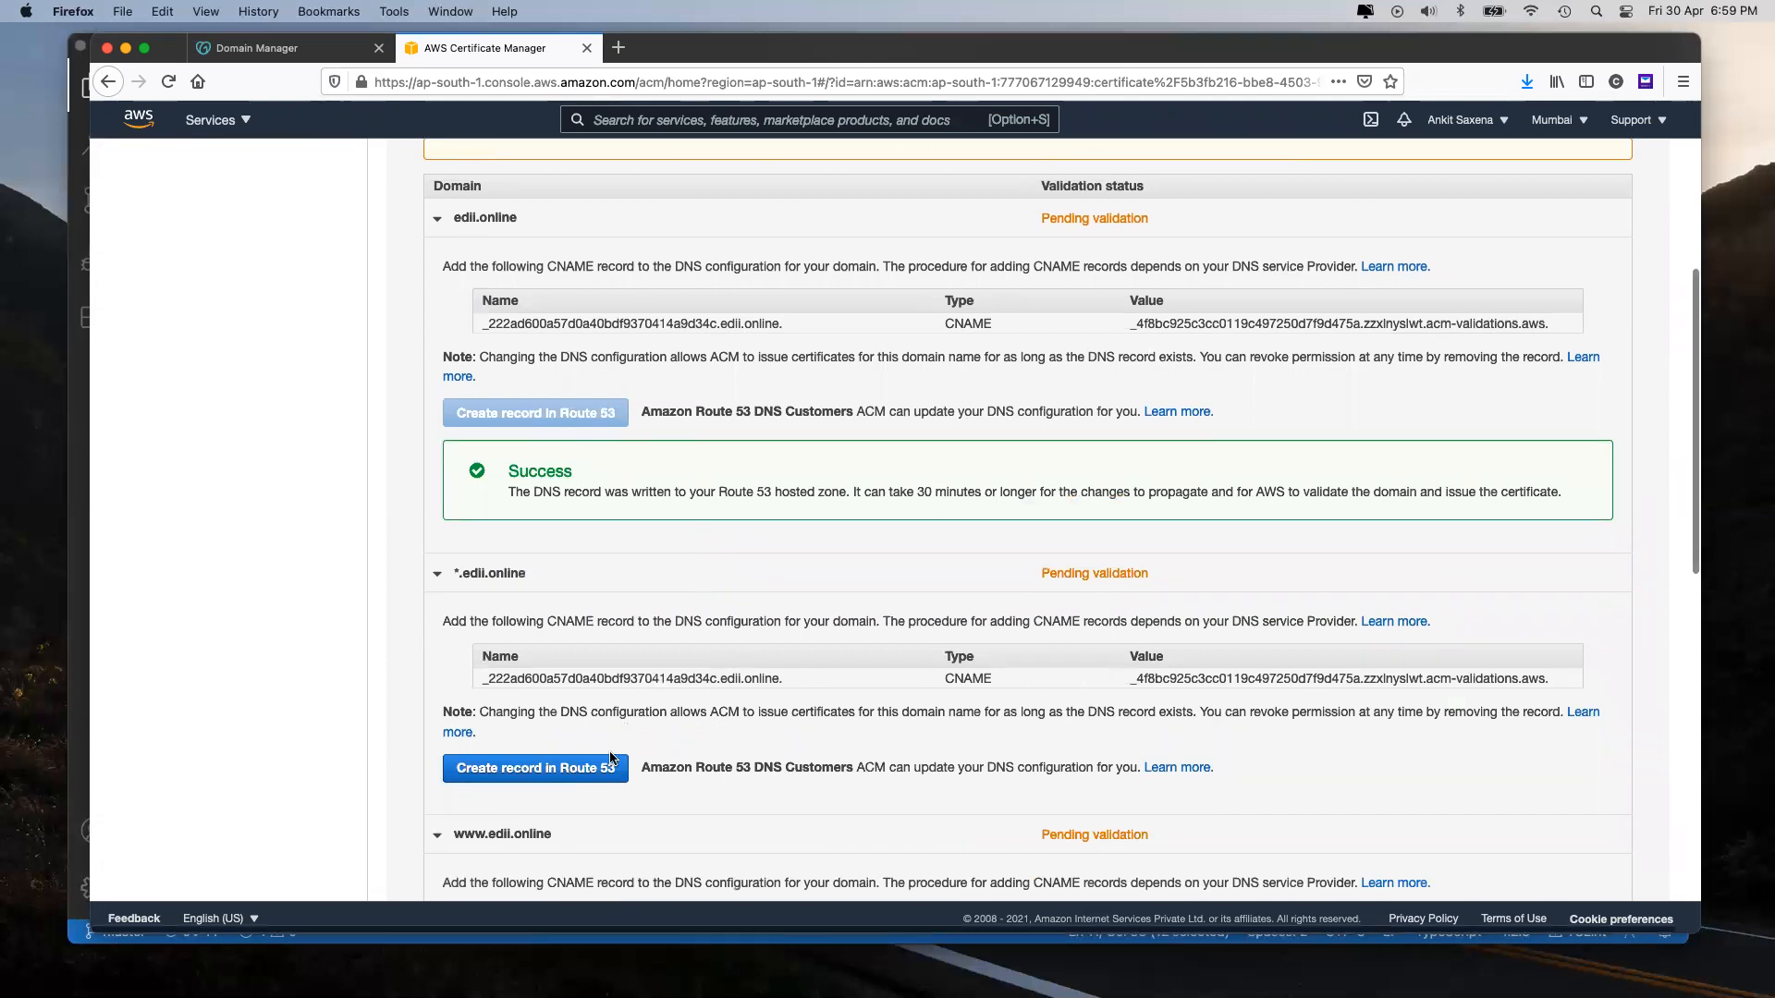
click(588, 771)
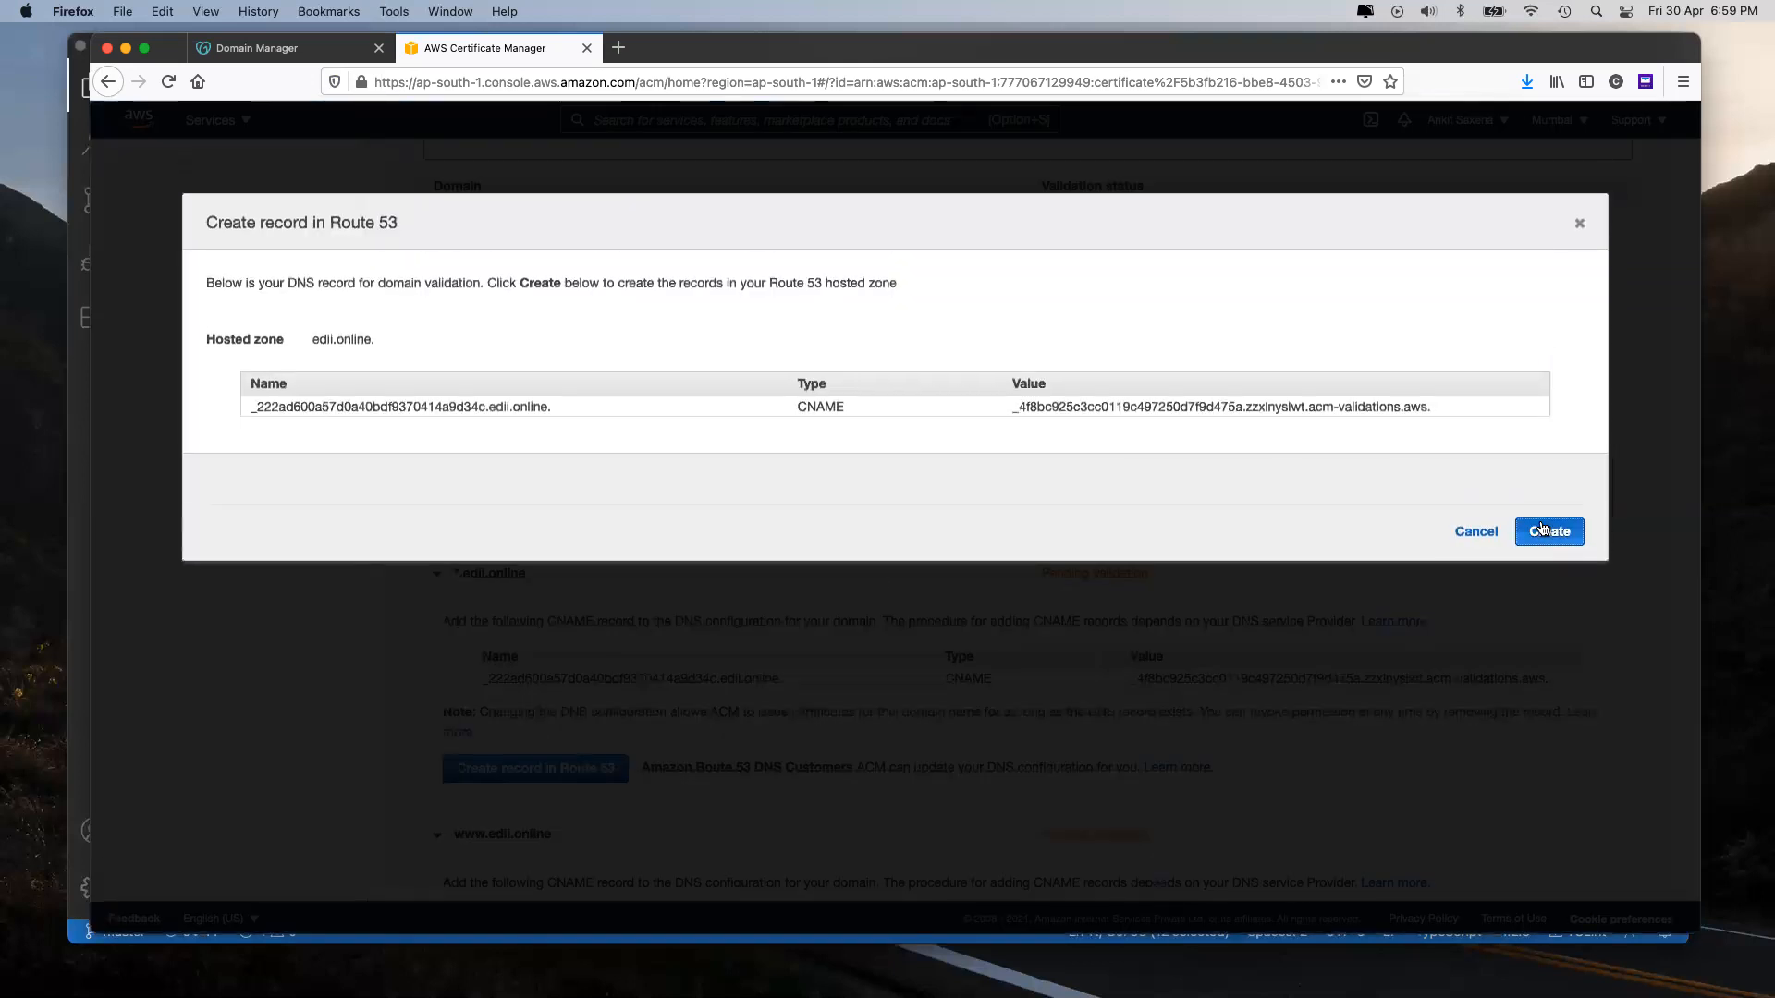
click(1544, 527)
scroll(786, 394, down, 4)
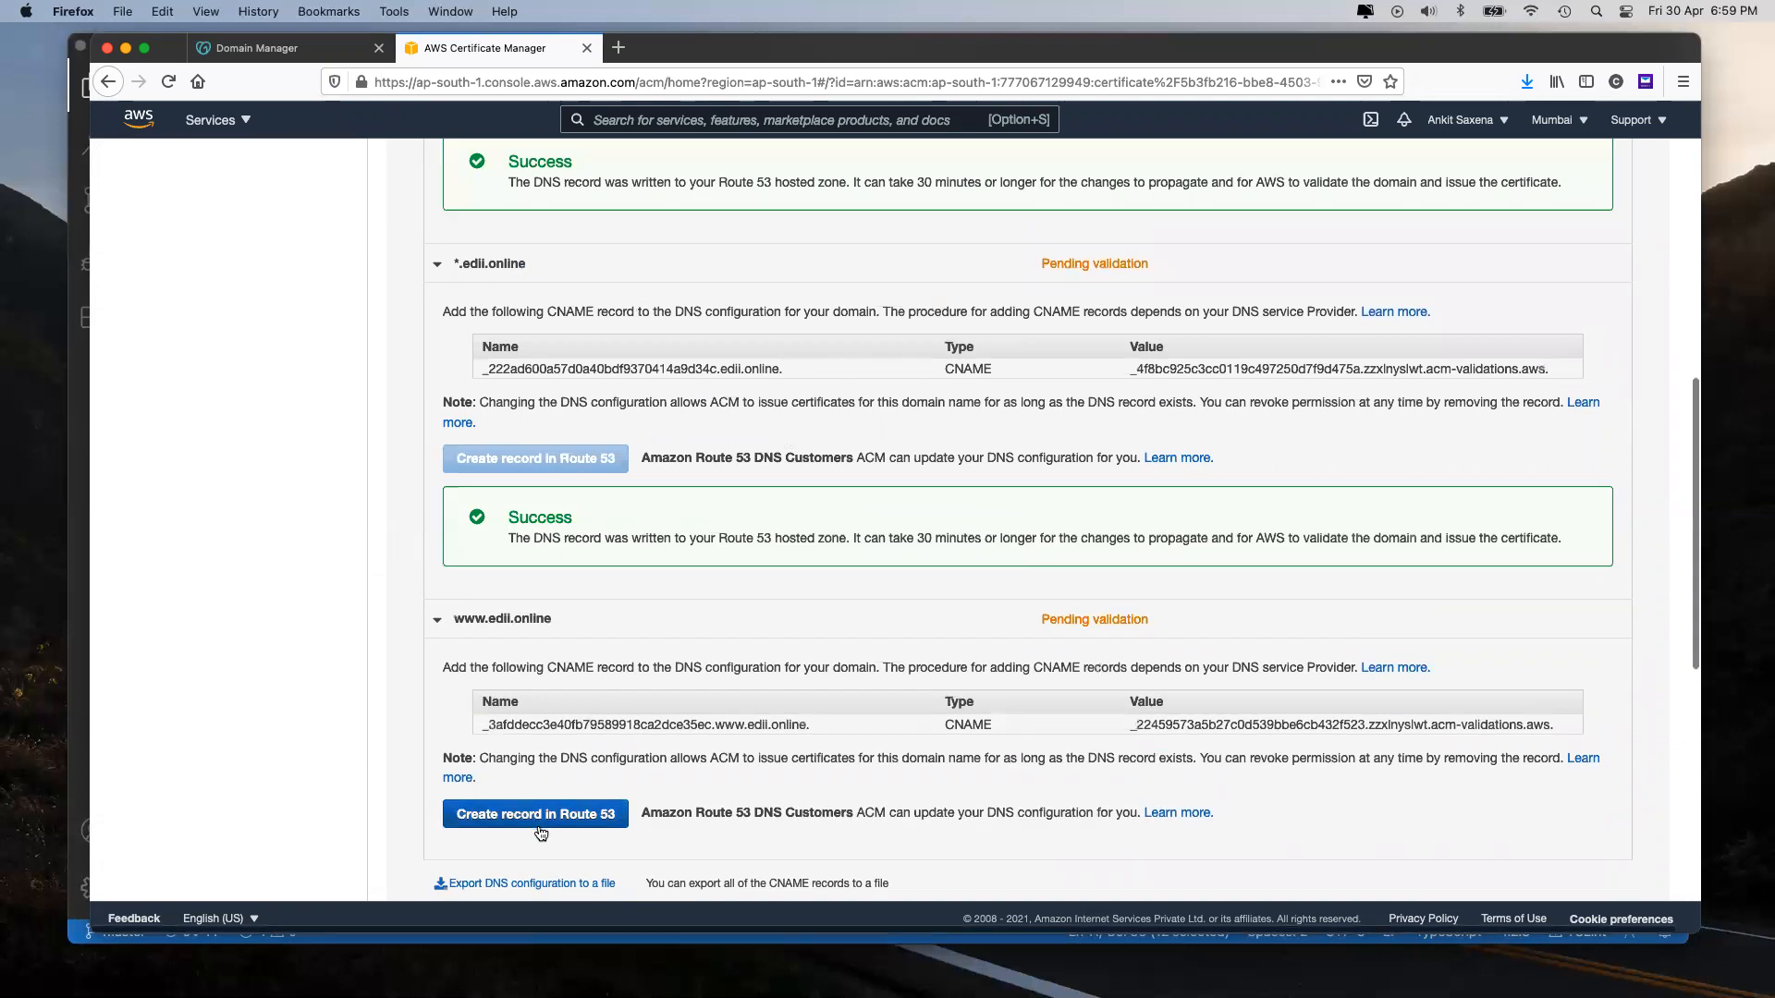
click(536, 813)
click(1544, 529)
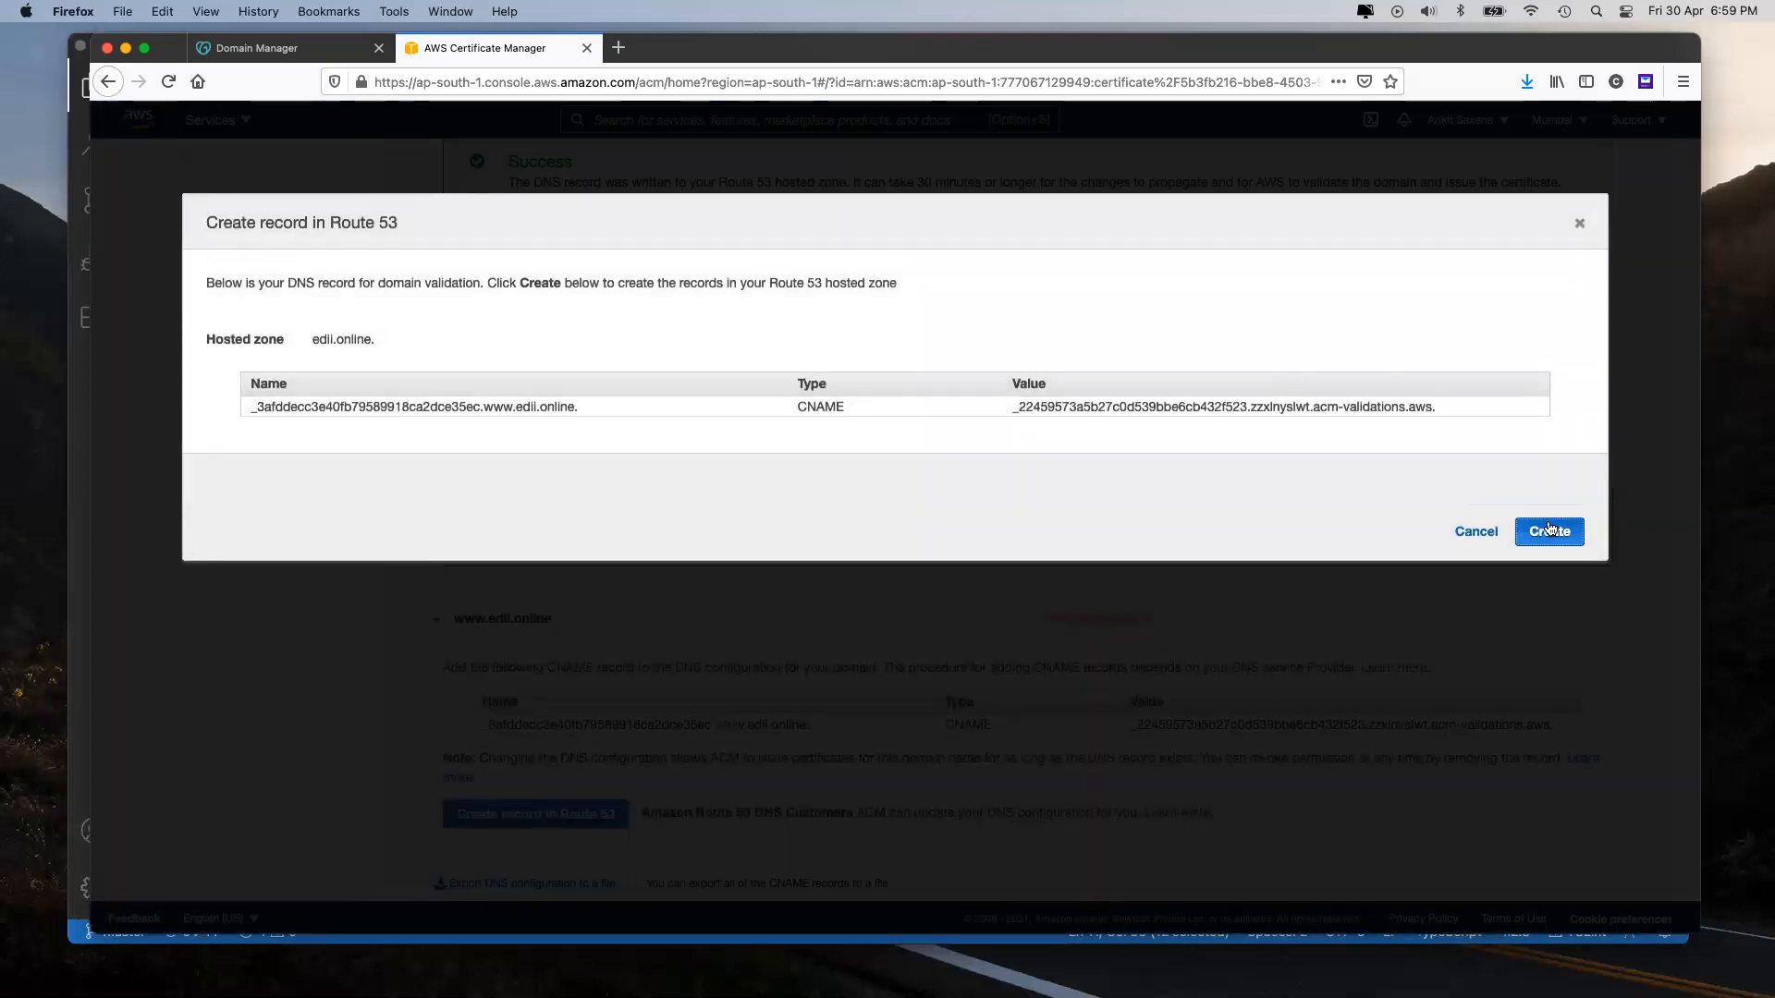
Step: Search for route53 and open Route 53 in a new tab, then recheck the edii.online certificate in the refreshed list
scroll(1091, 448, up, 10)
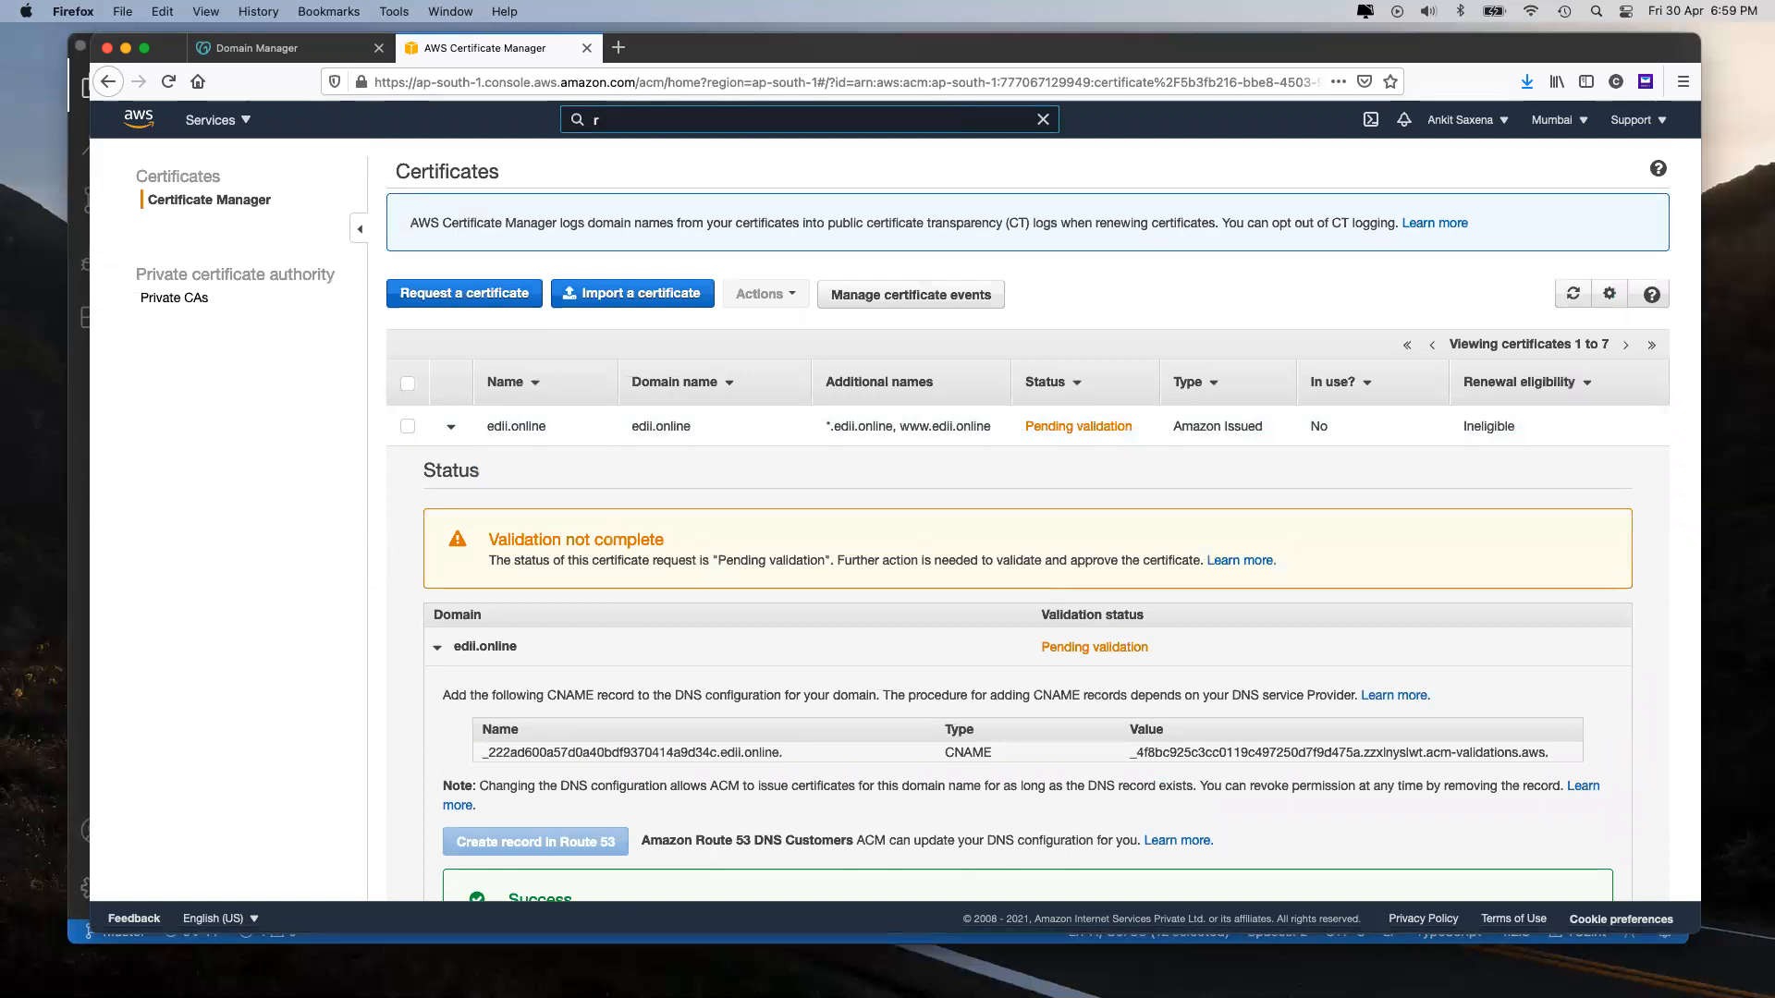
text(route53)
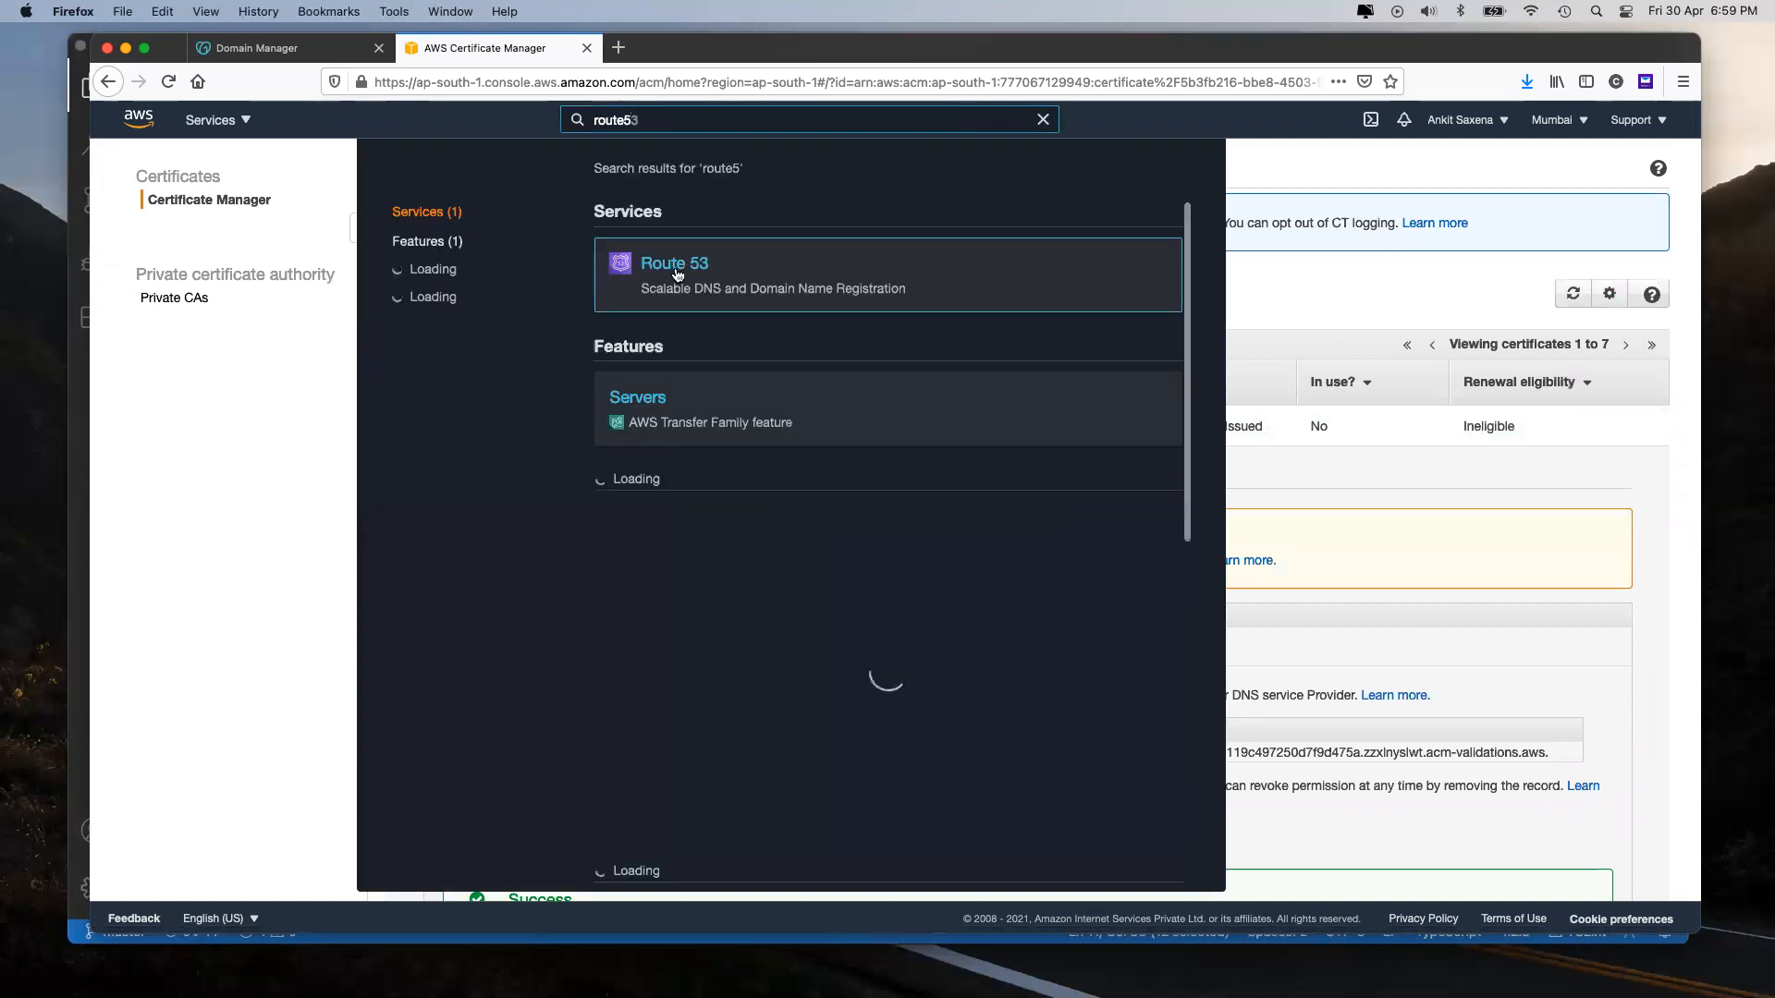
right_click(689, 263)
click(720, 273)
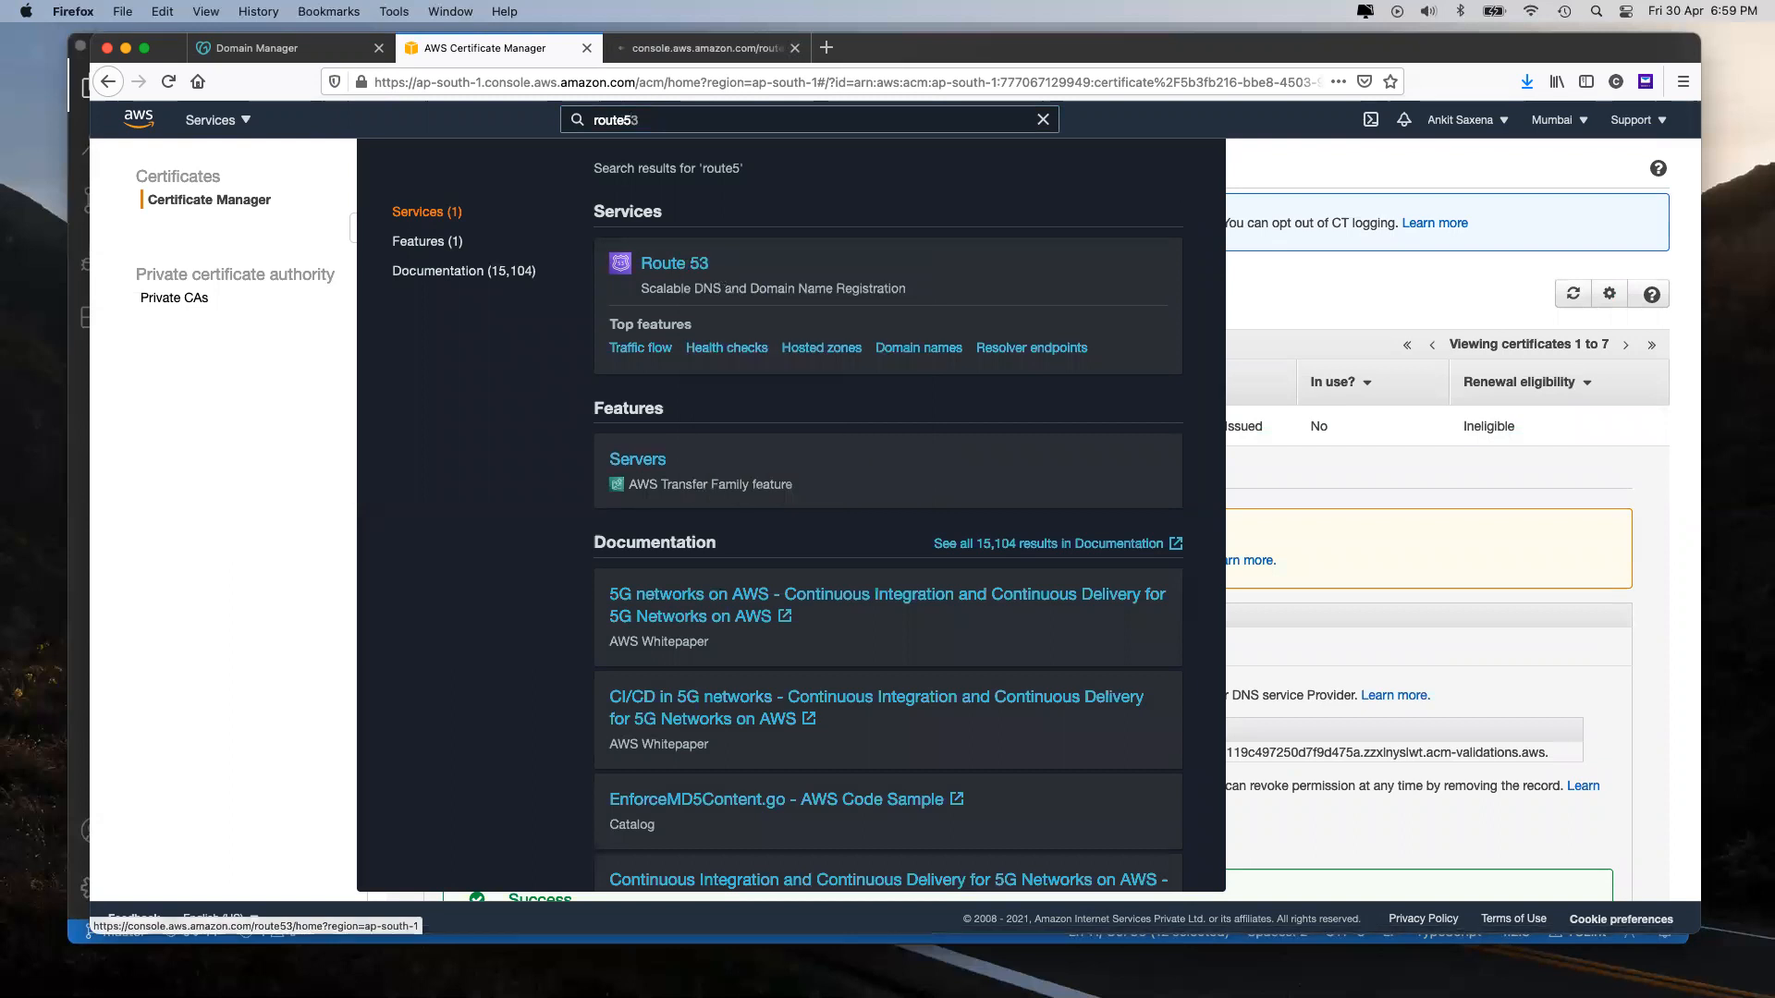
click(1572, 294)
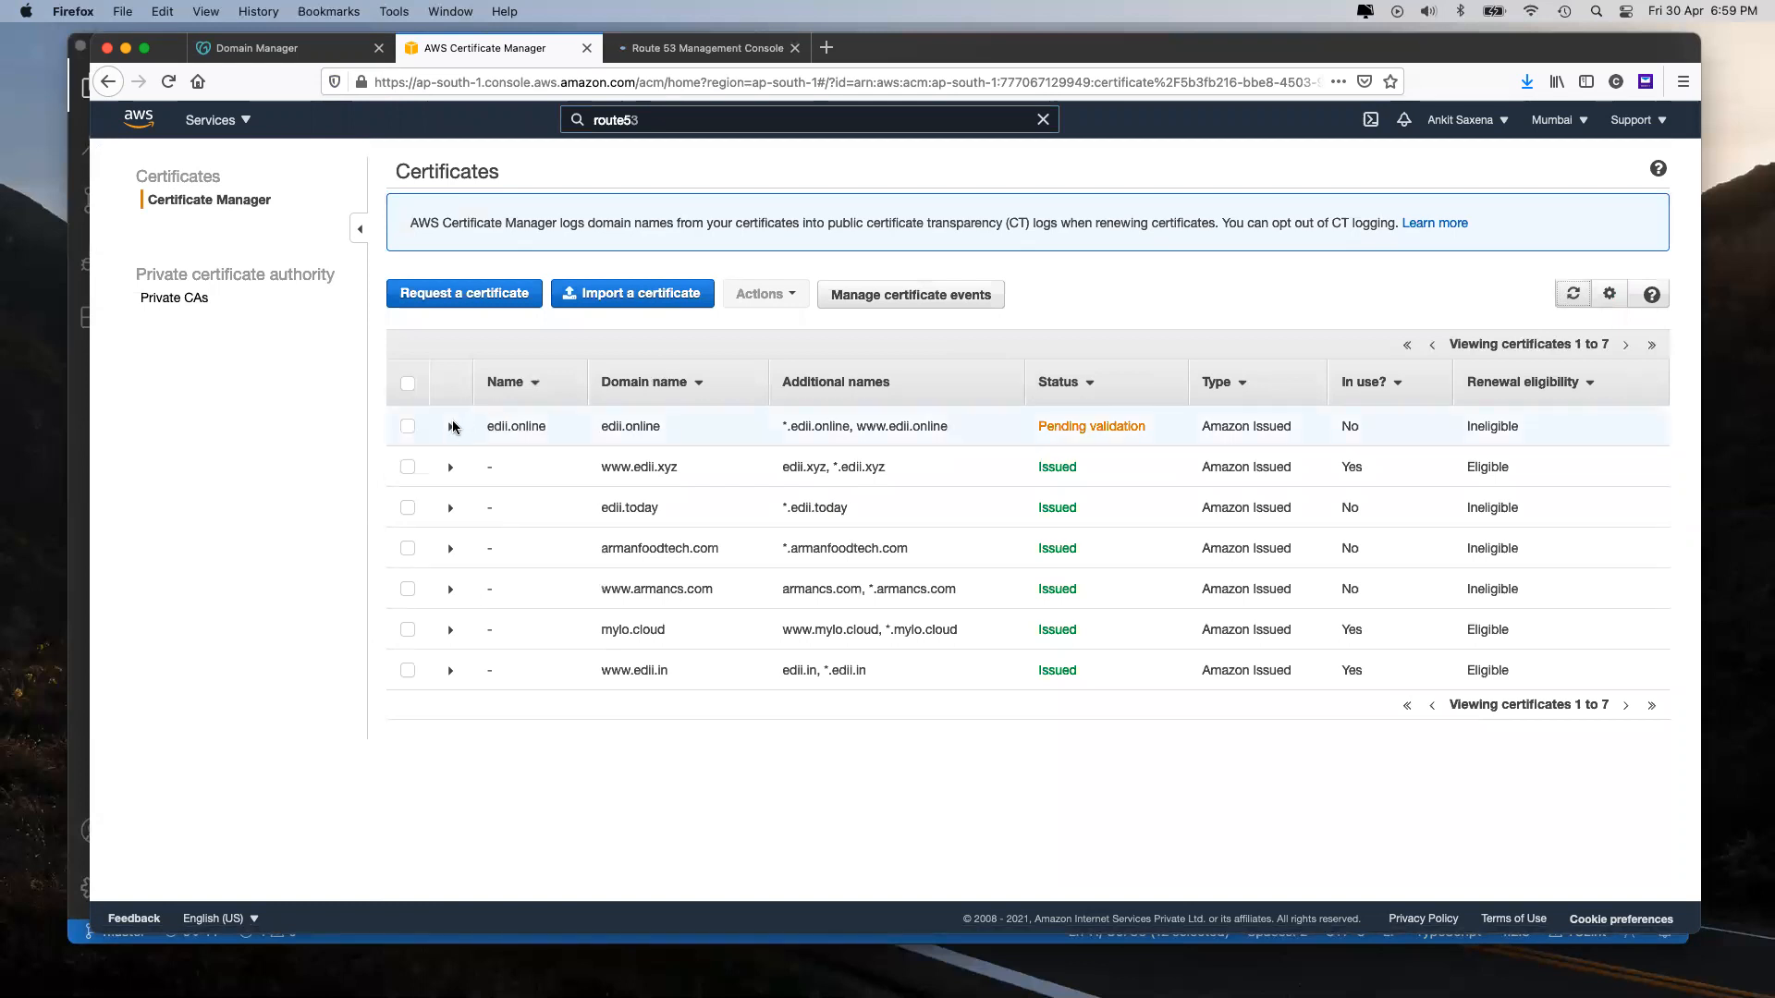
click(450, 427)
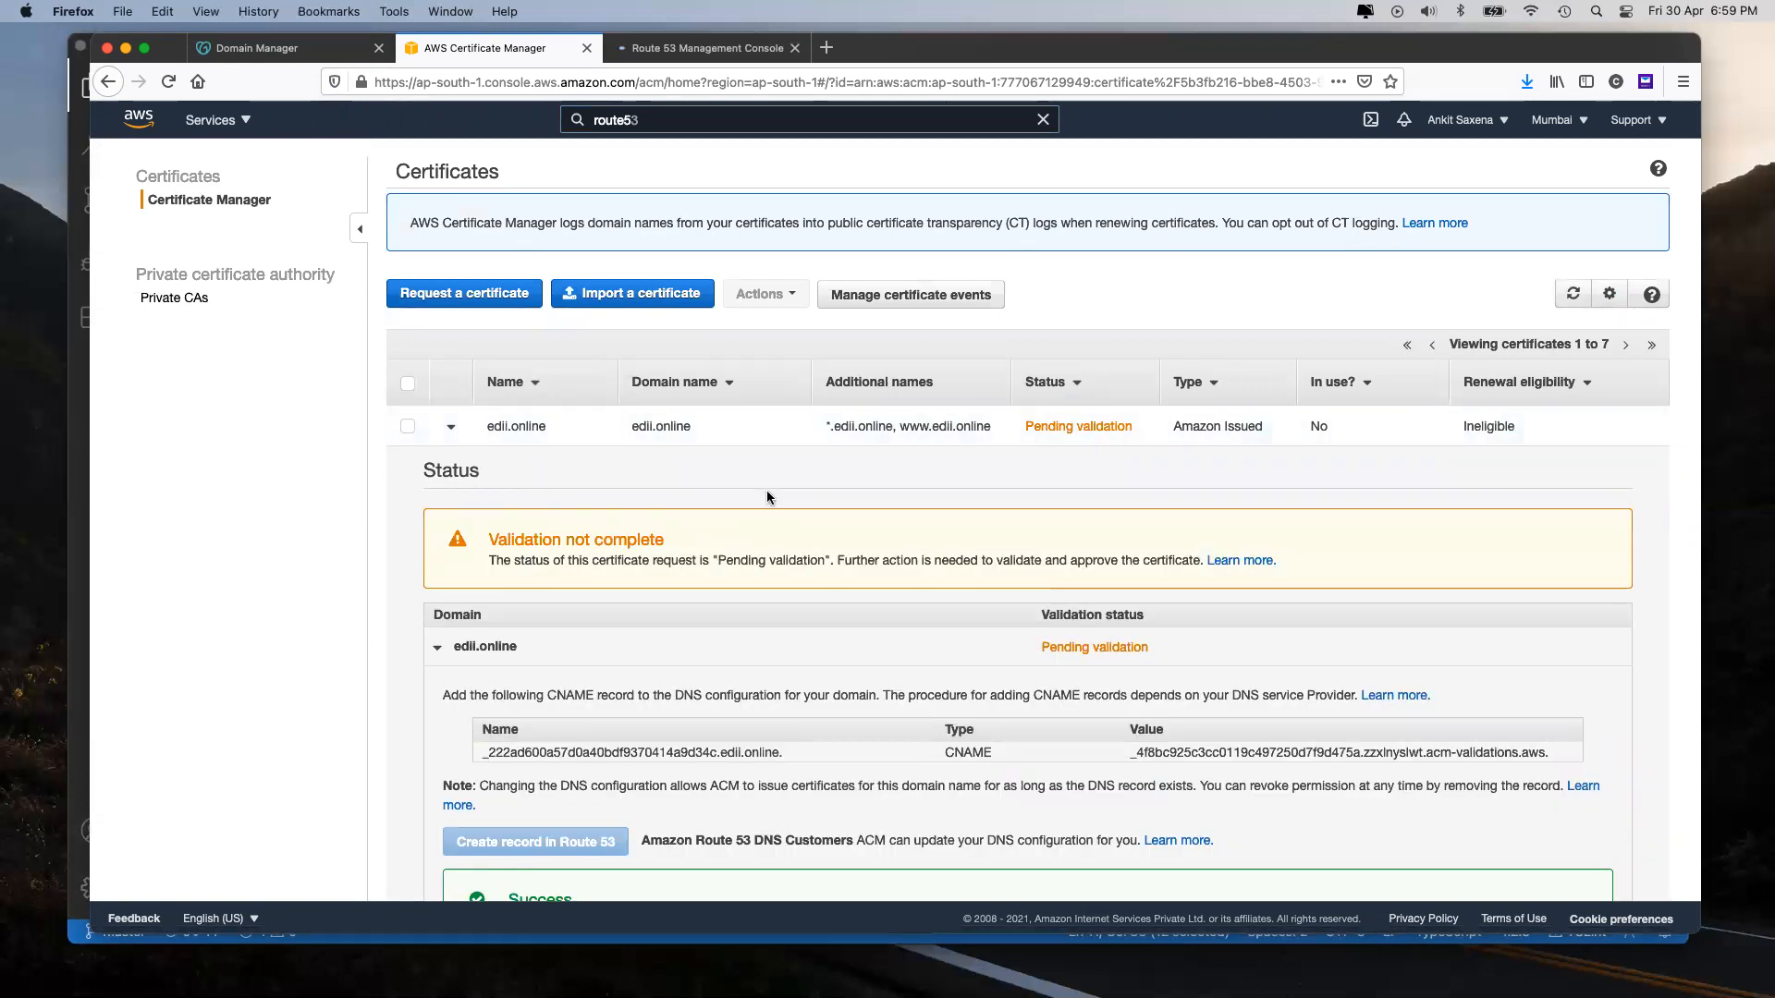
Step: Open the edii.online hosted zone in Route 53 and compare its nameservers with those set on GoDaddy
click(678, 49)
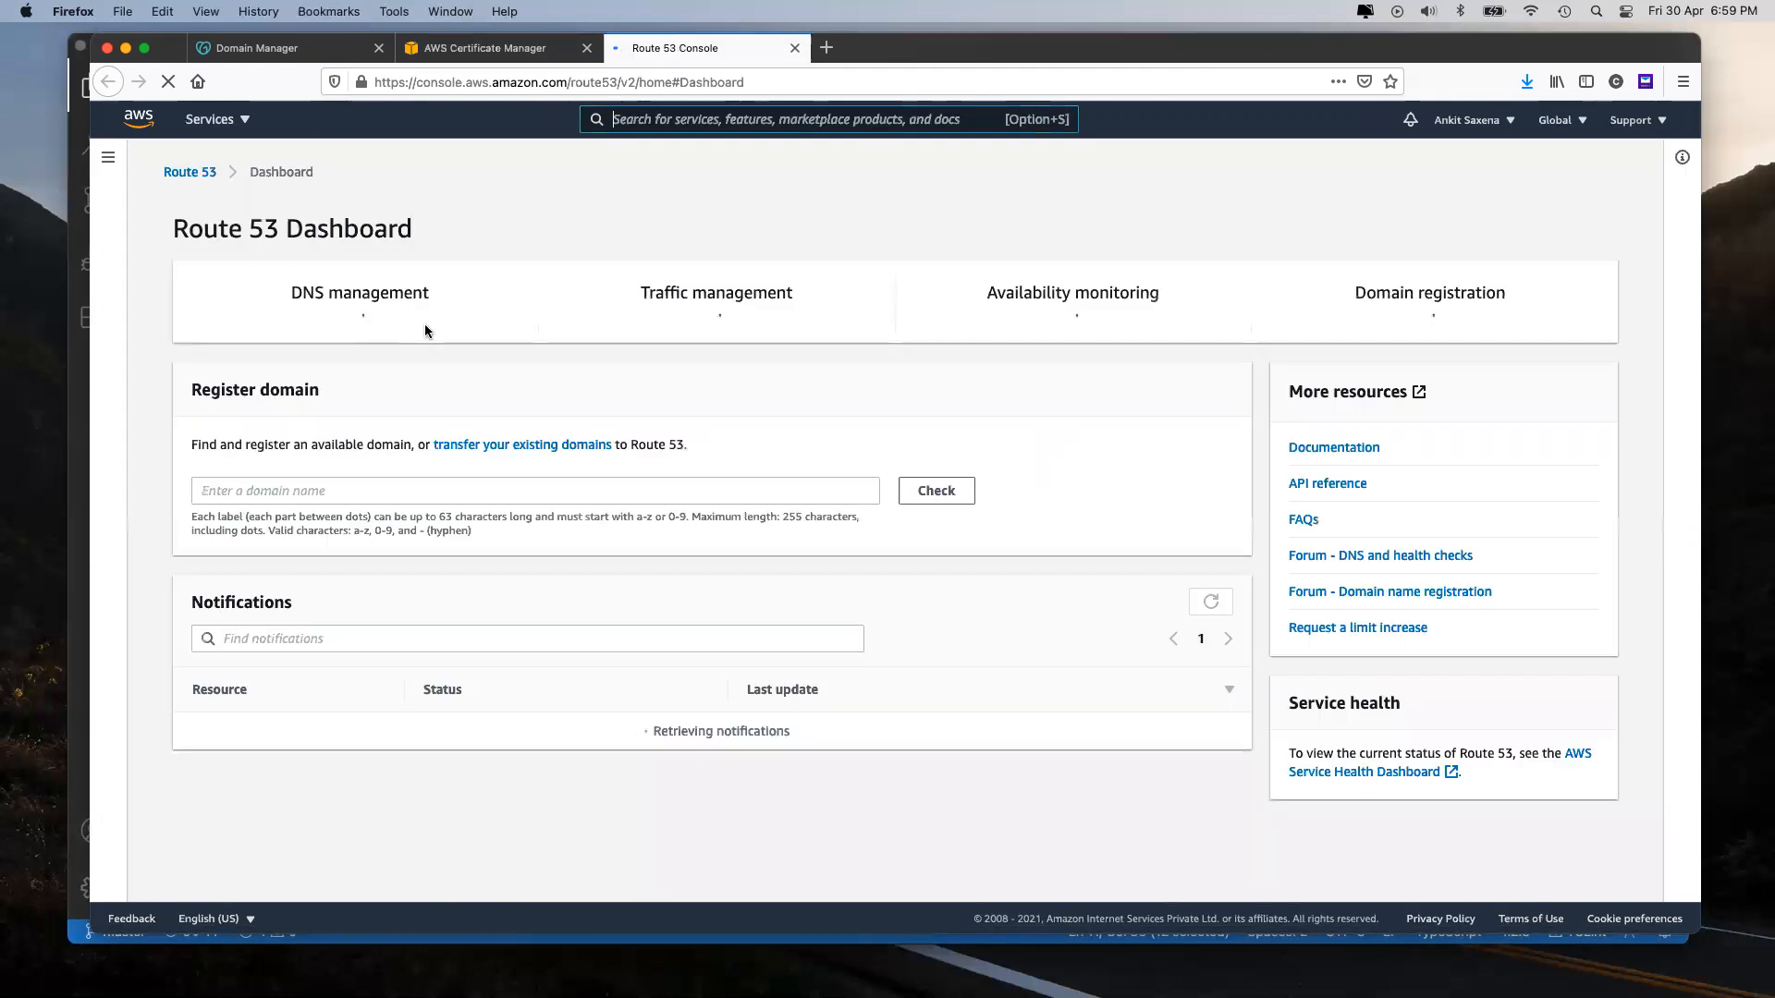
click(354, 396)
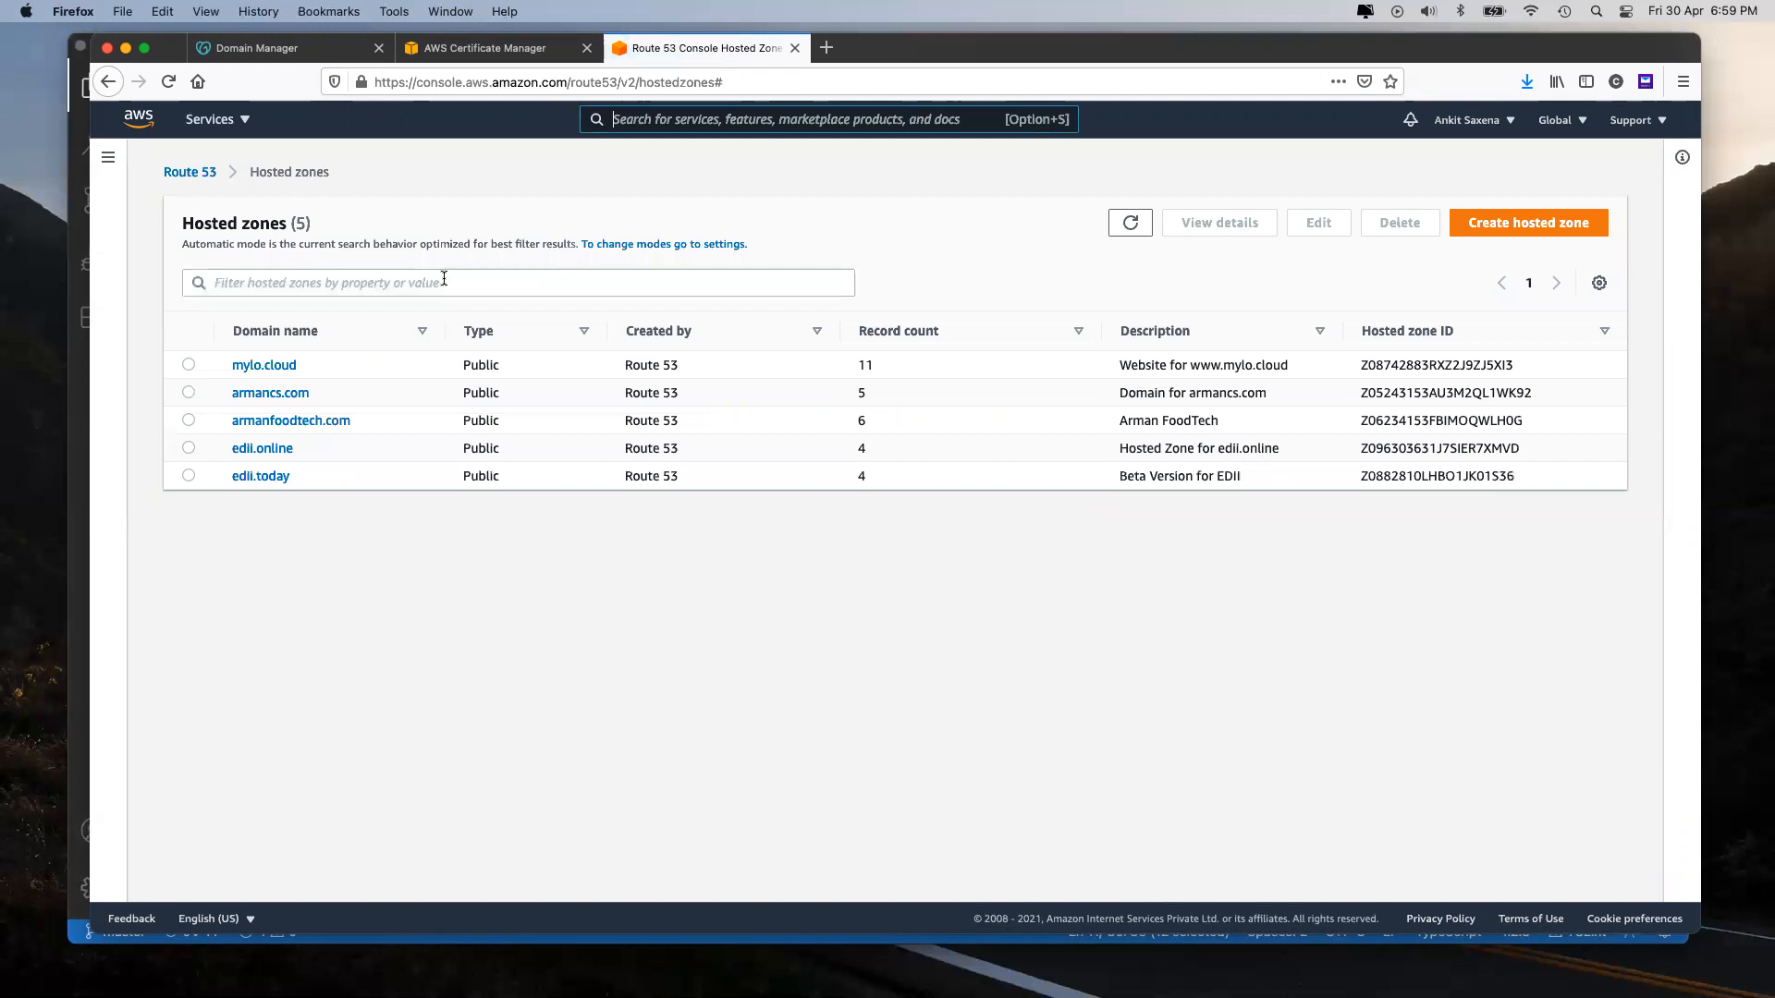
click(256, 450)
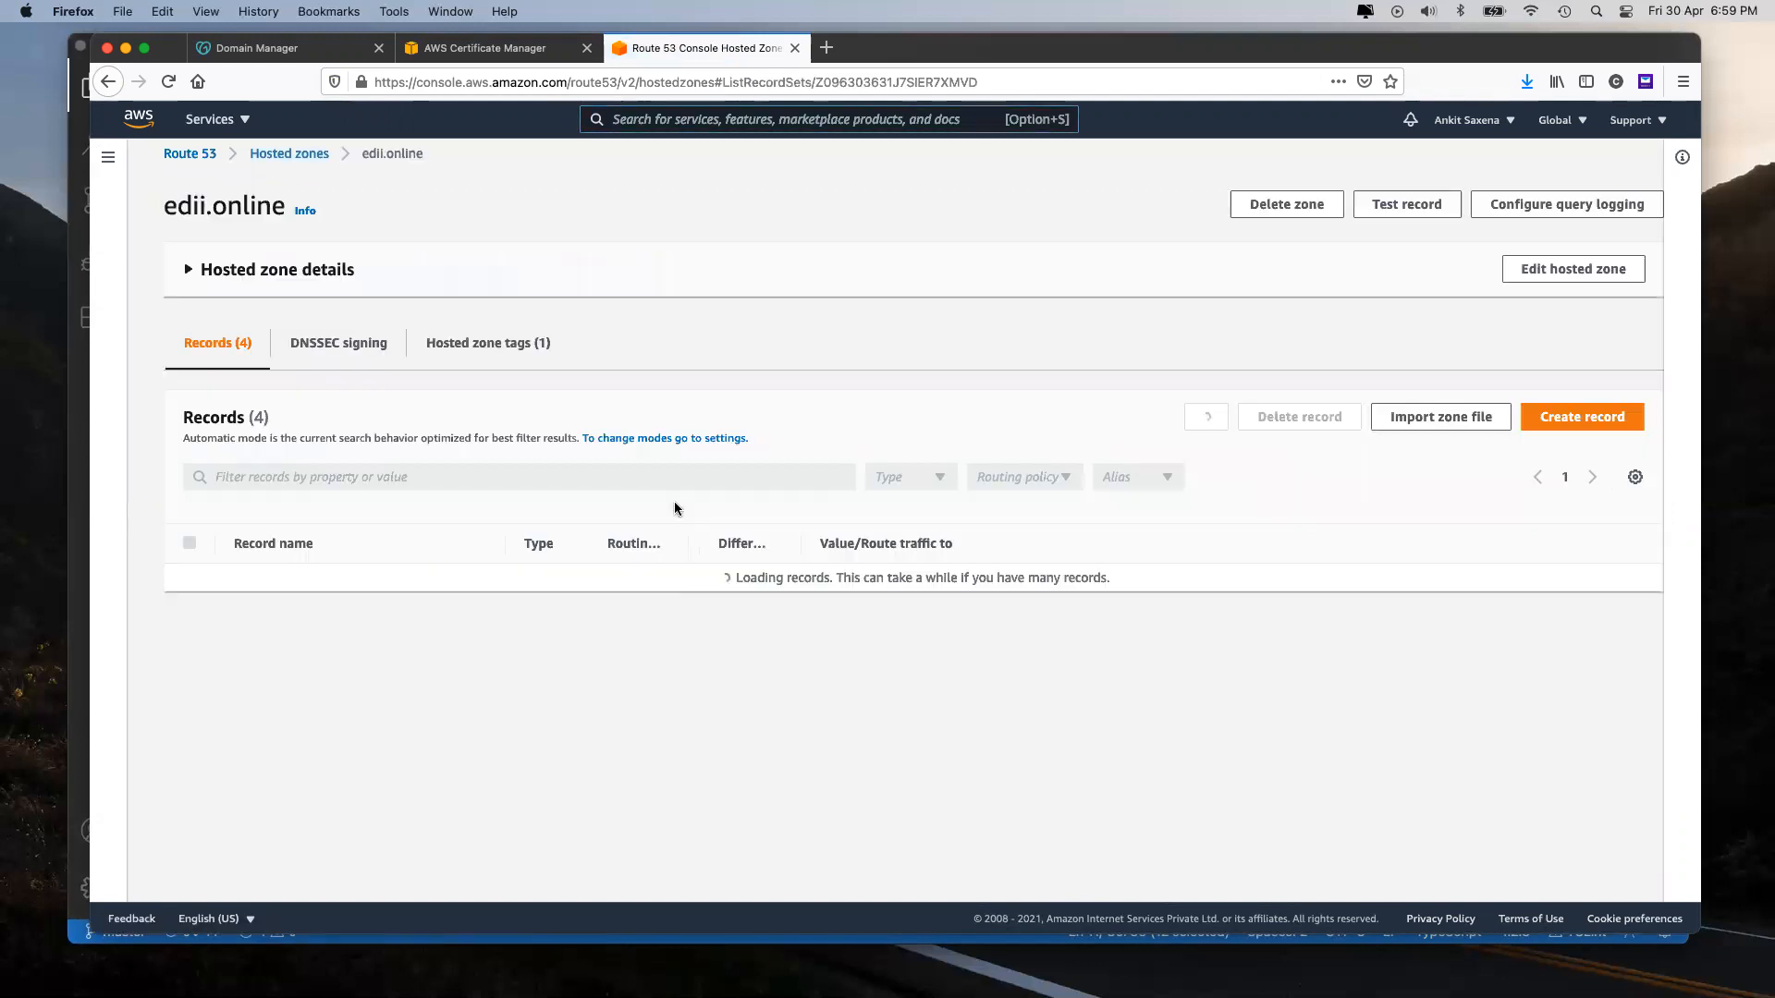
click(264, 49)
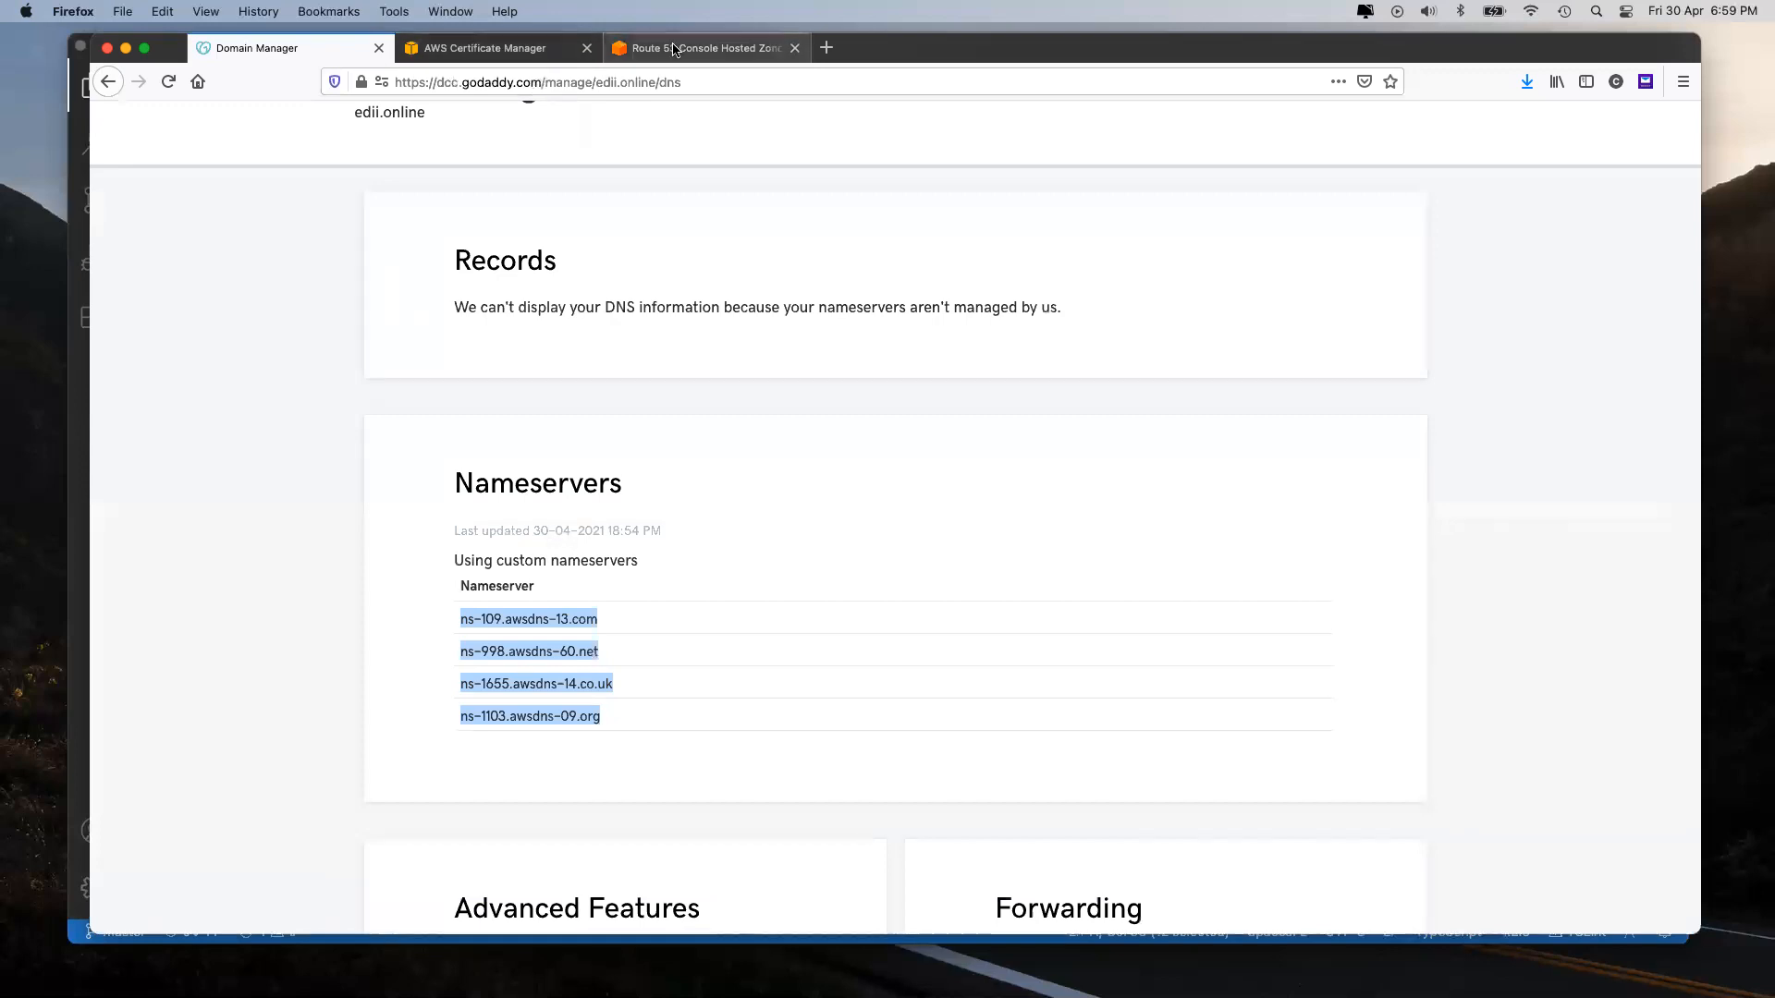
click(650, 48)
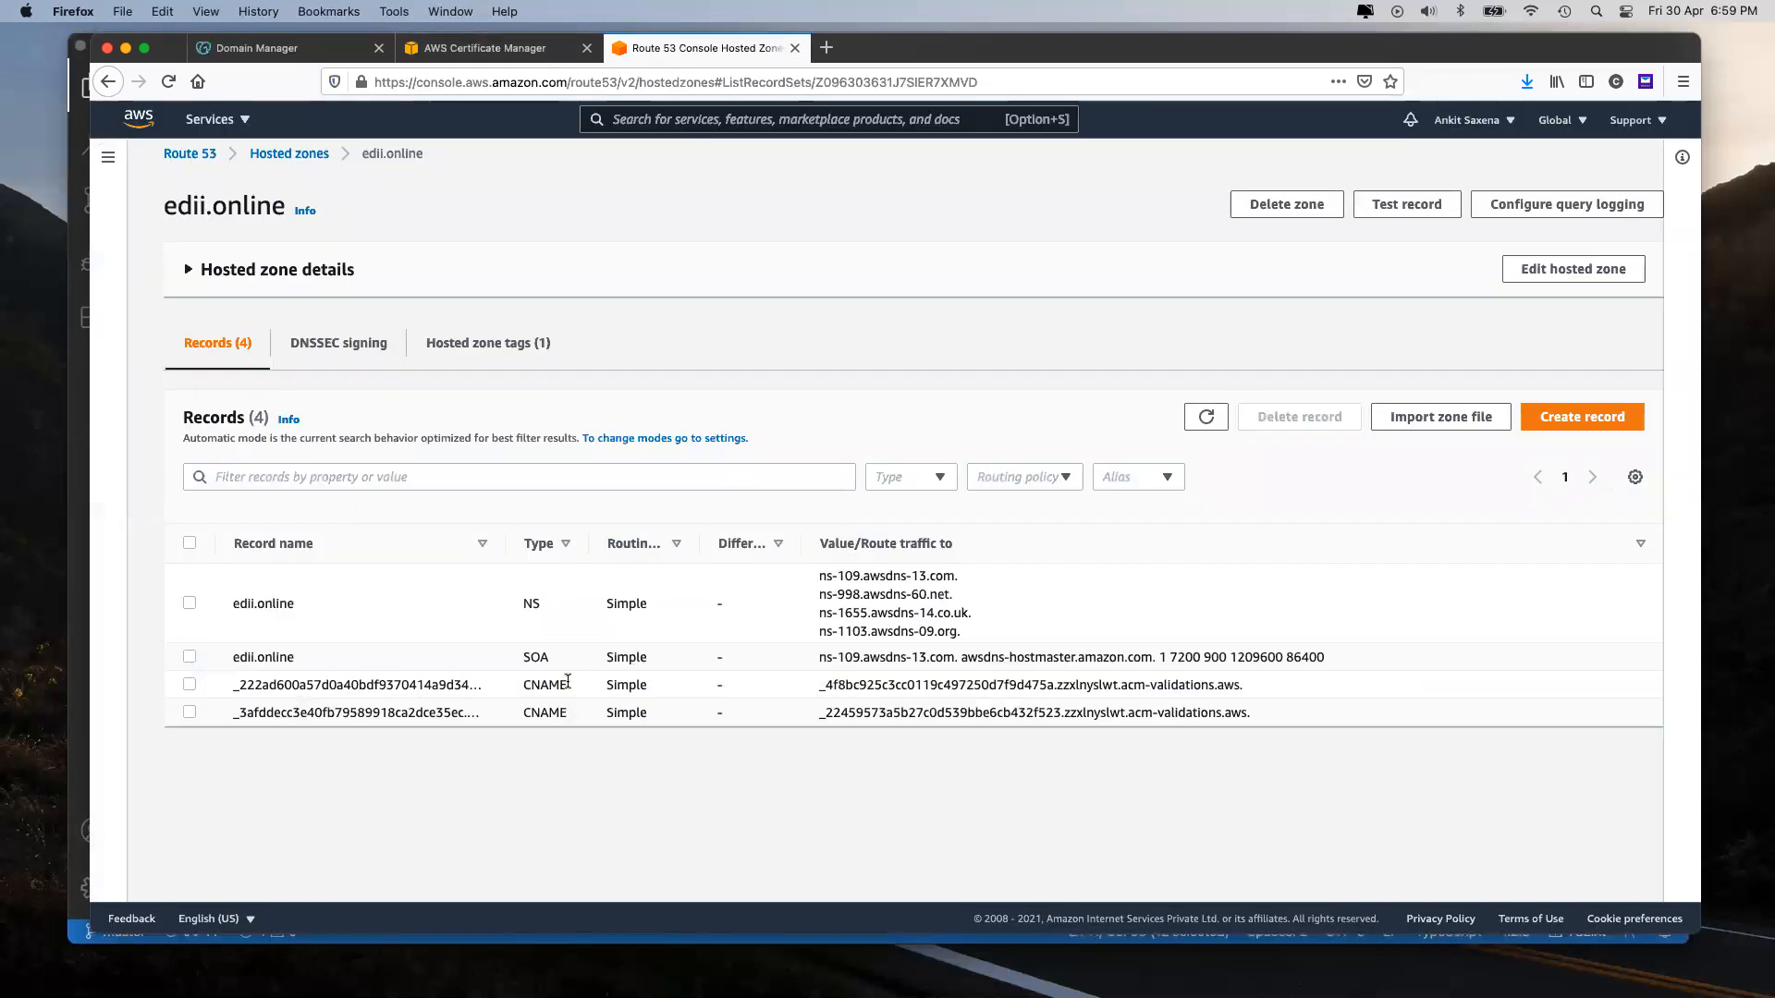
Step: Compare the hosted zone's CNAME record names and values with the validation records of all three domains in AWS Certificate Manager
triple_click(863, 684)
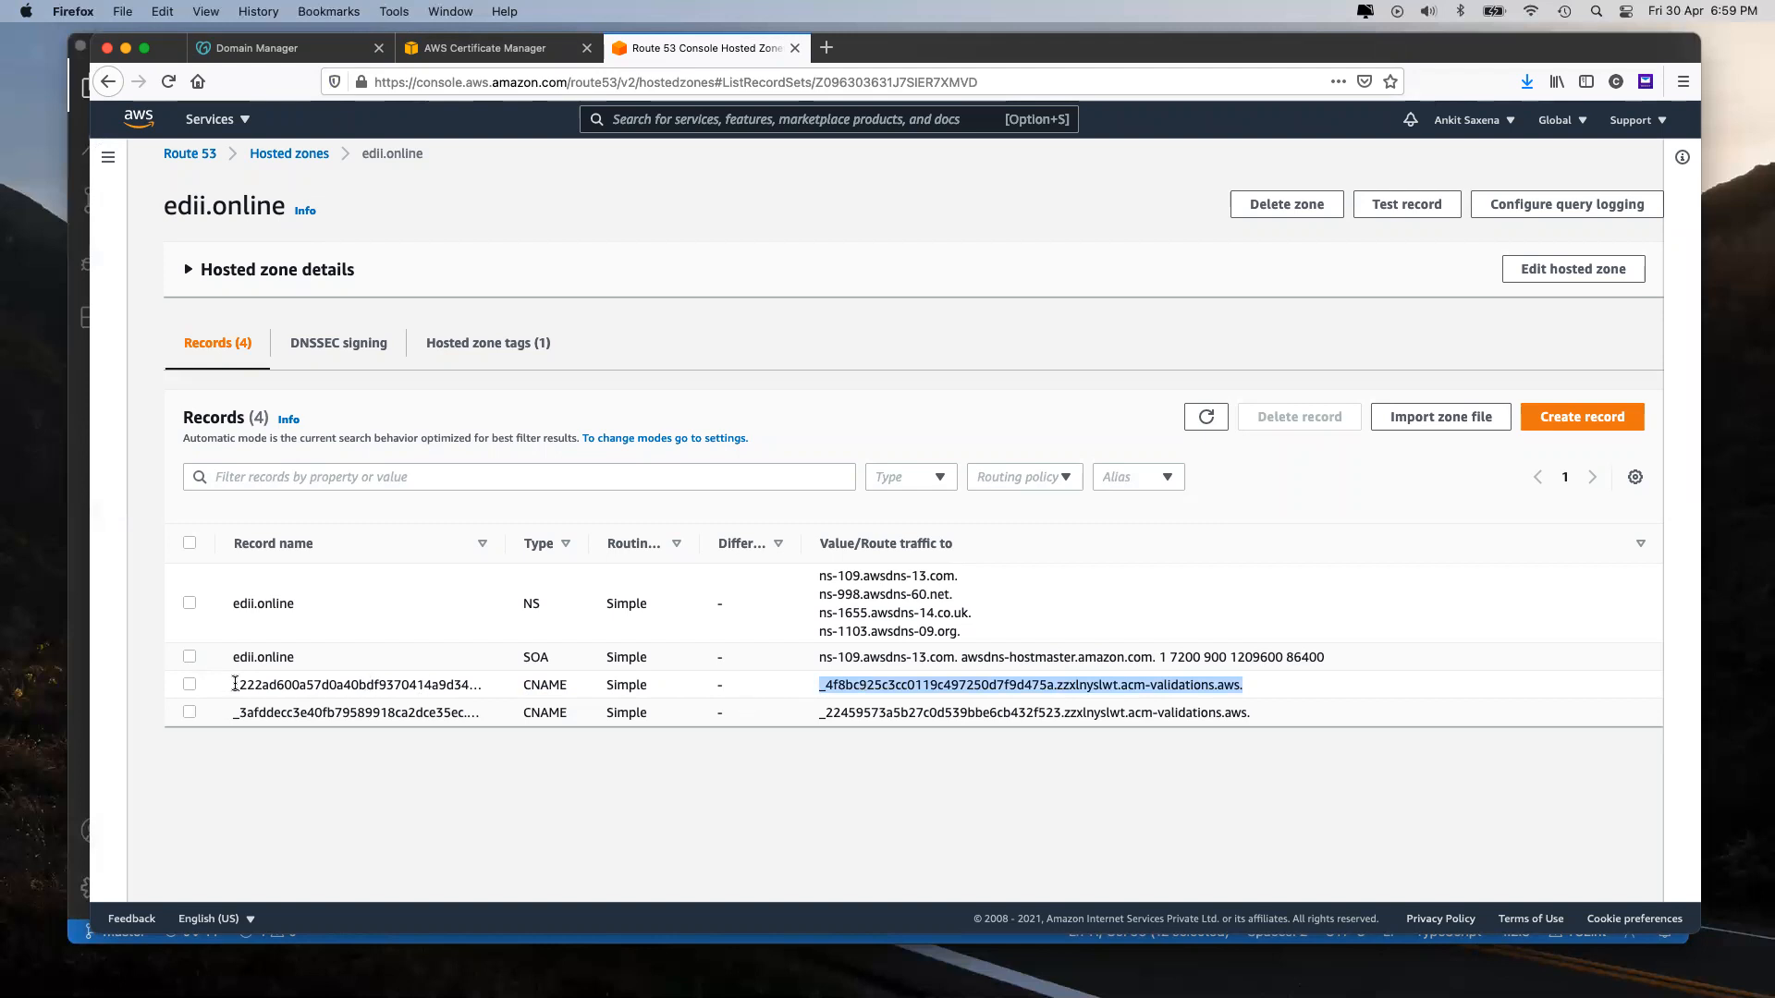
drag(238, 685, 257, 683)
drag(824, 684, 847, 684)
click(490, 48)
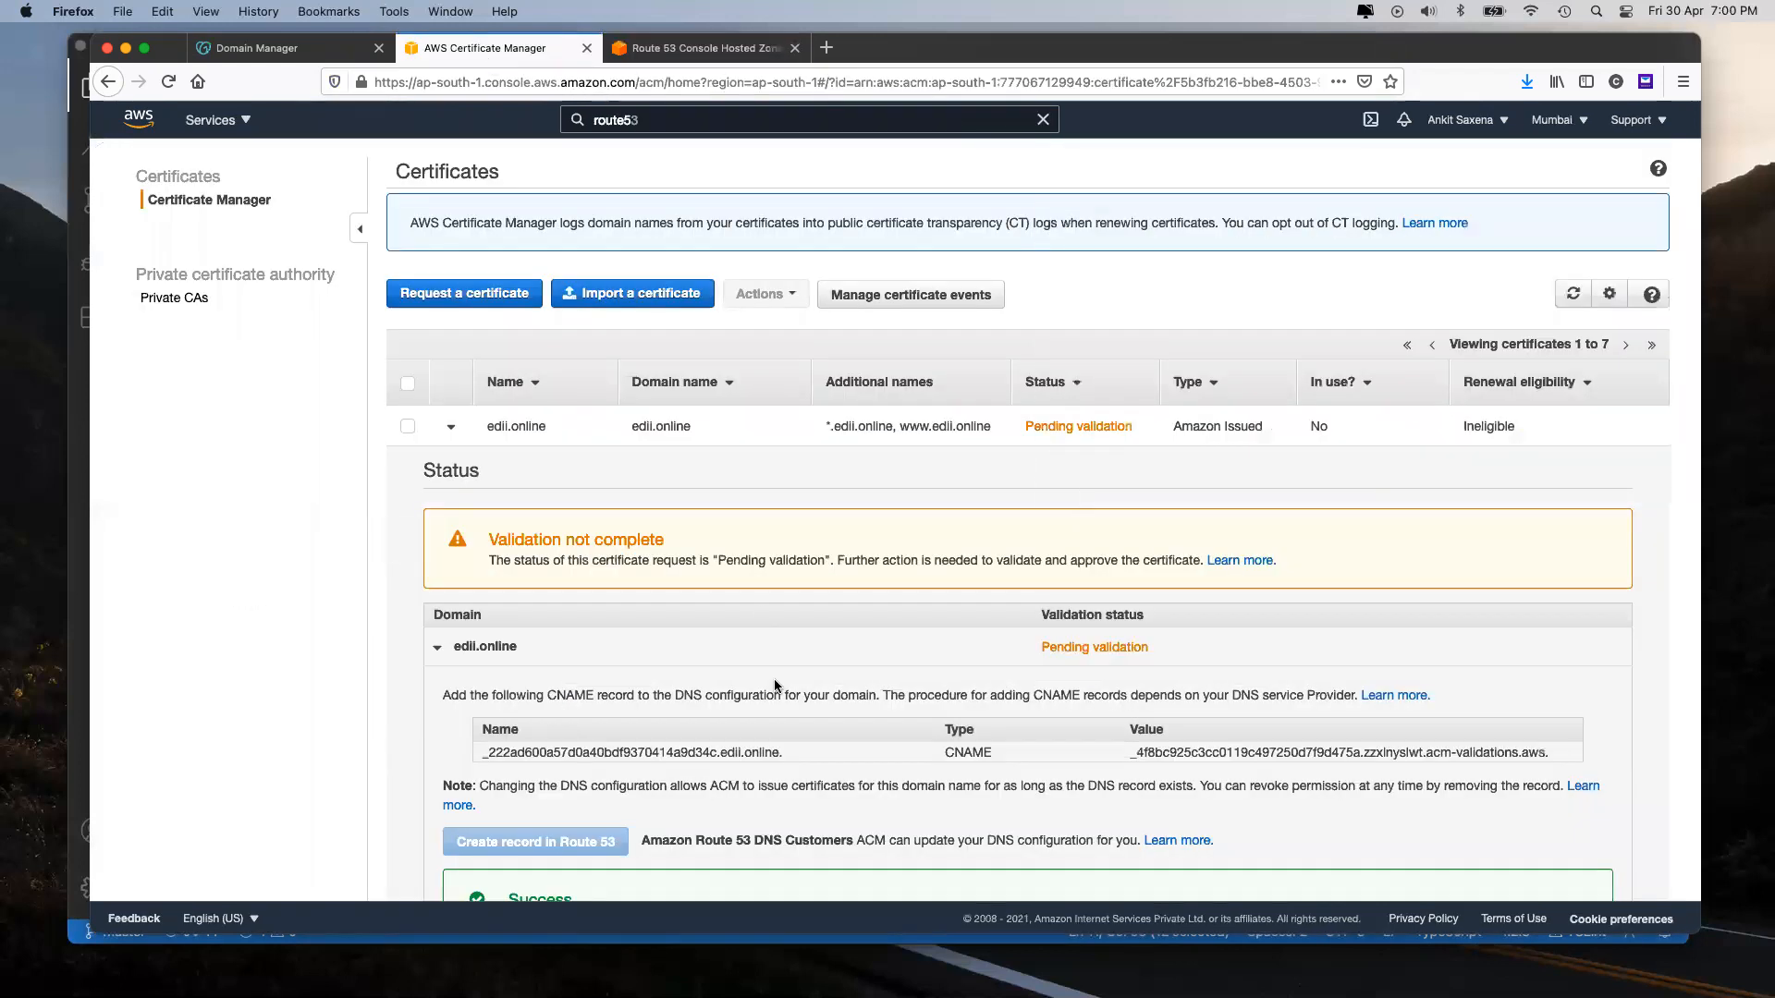
scroll(1104, 783, down, 6)
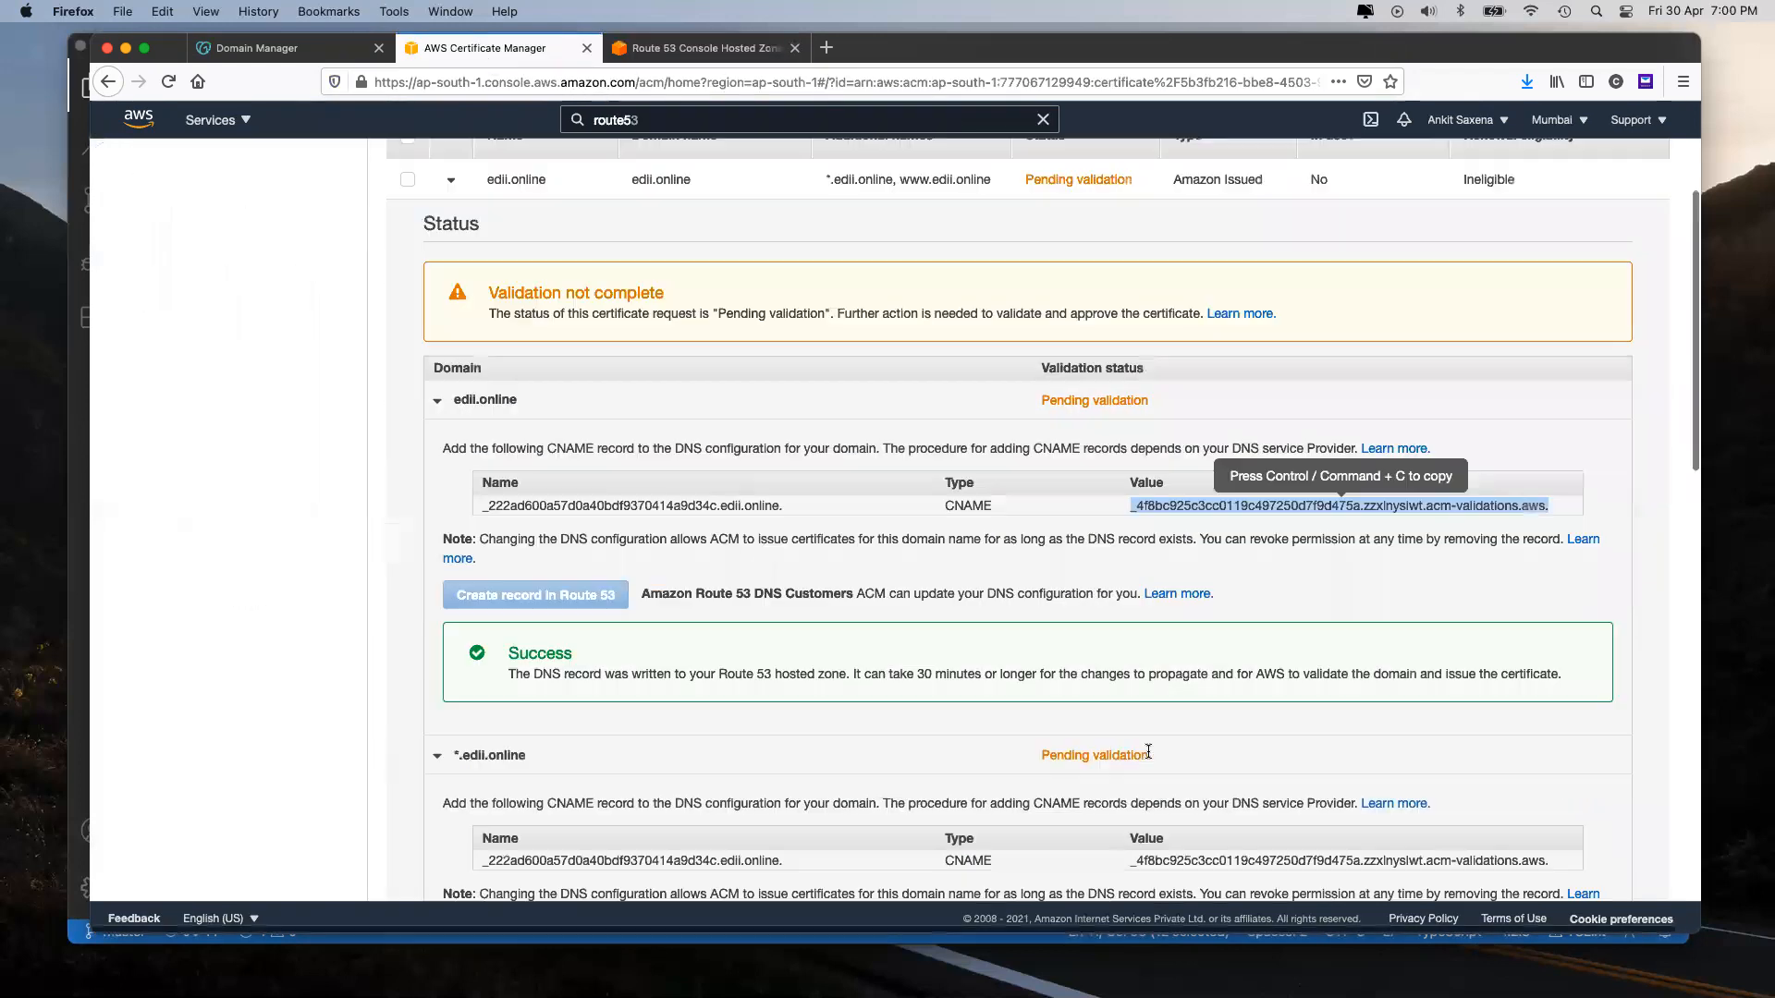
click(1191, 575)
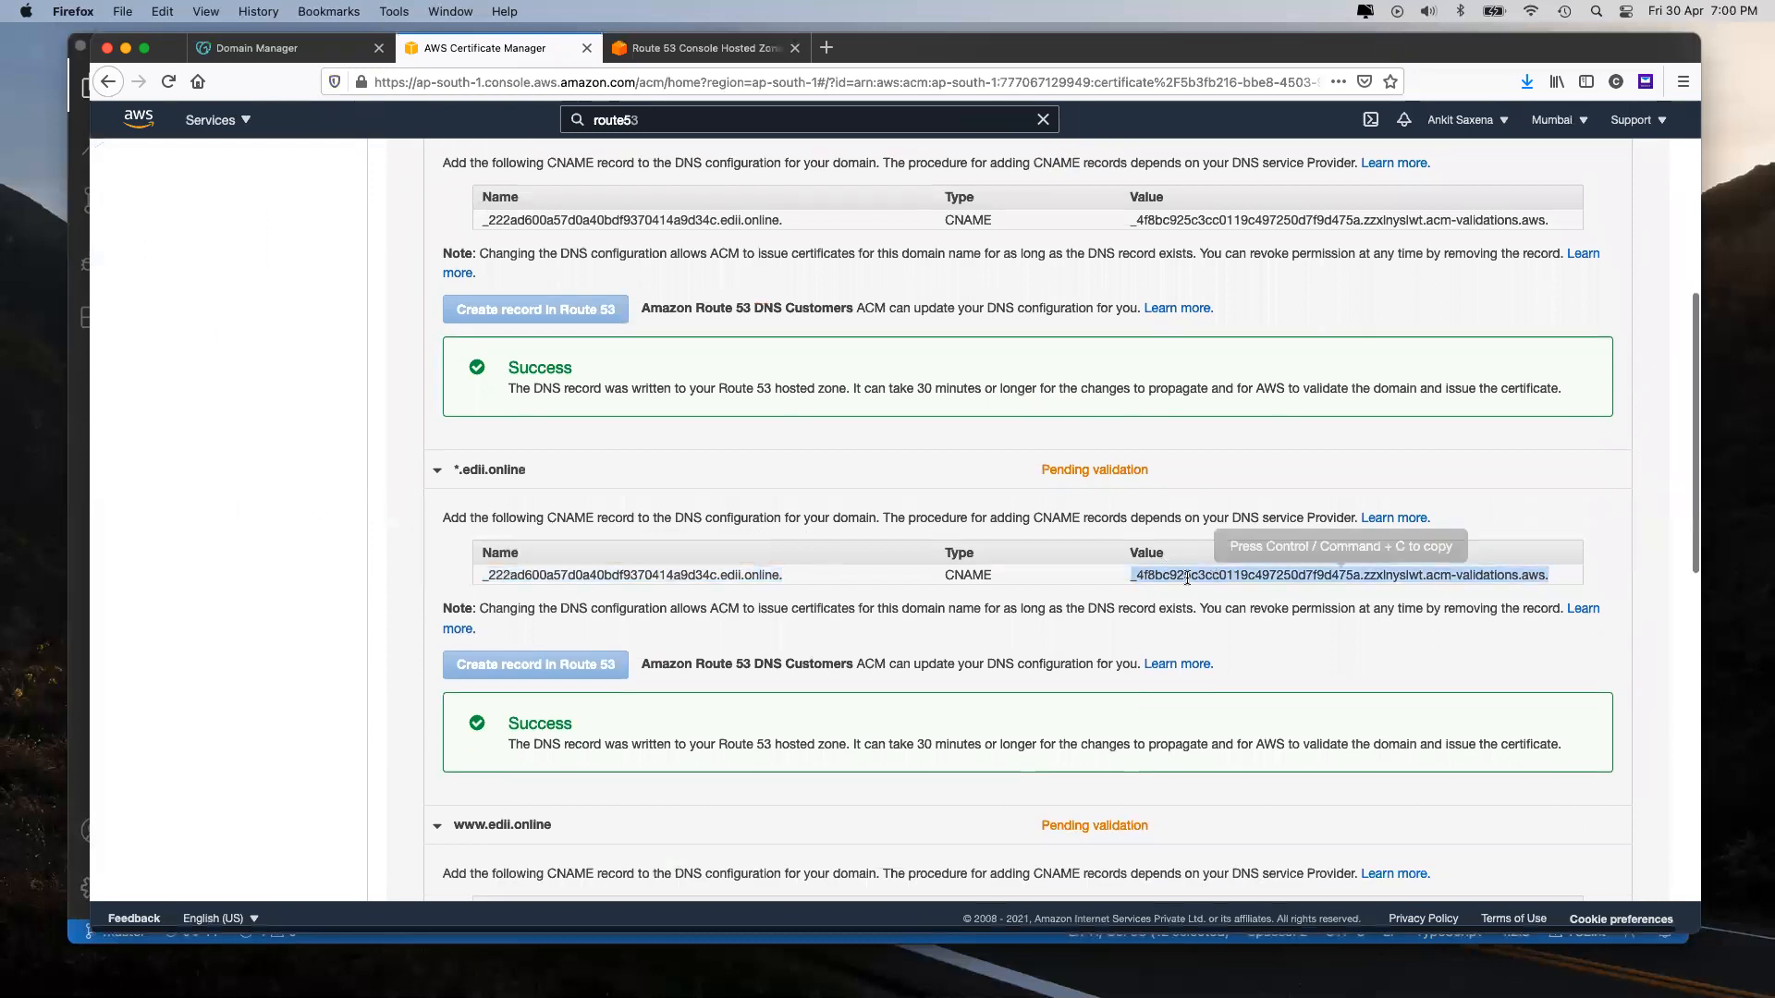
scroll(1190, 580, down, 2)
click(490, 710)
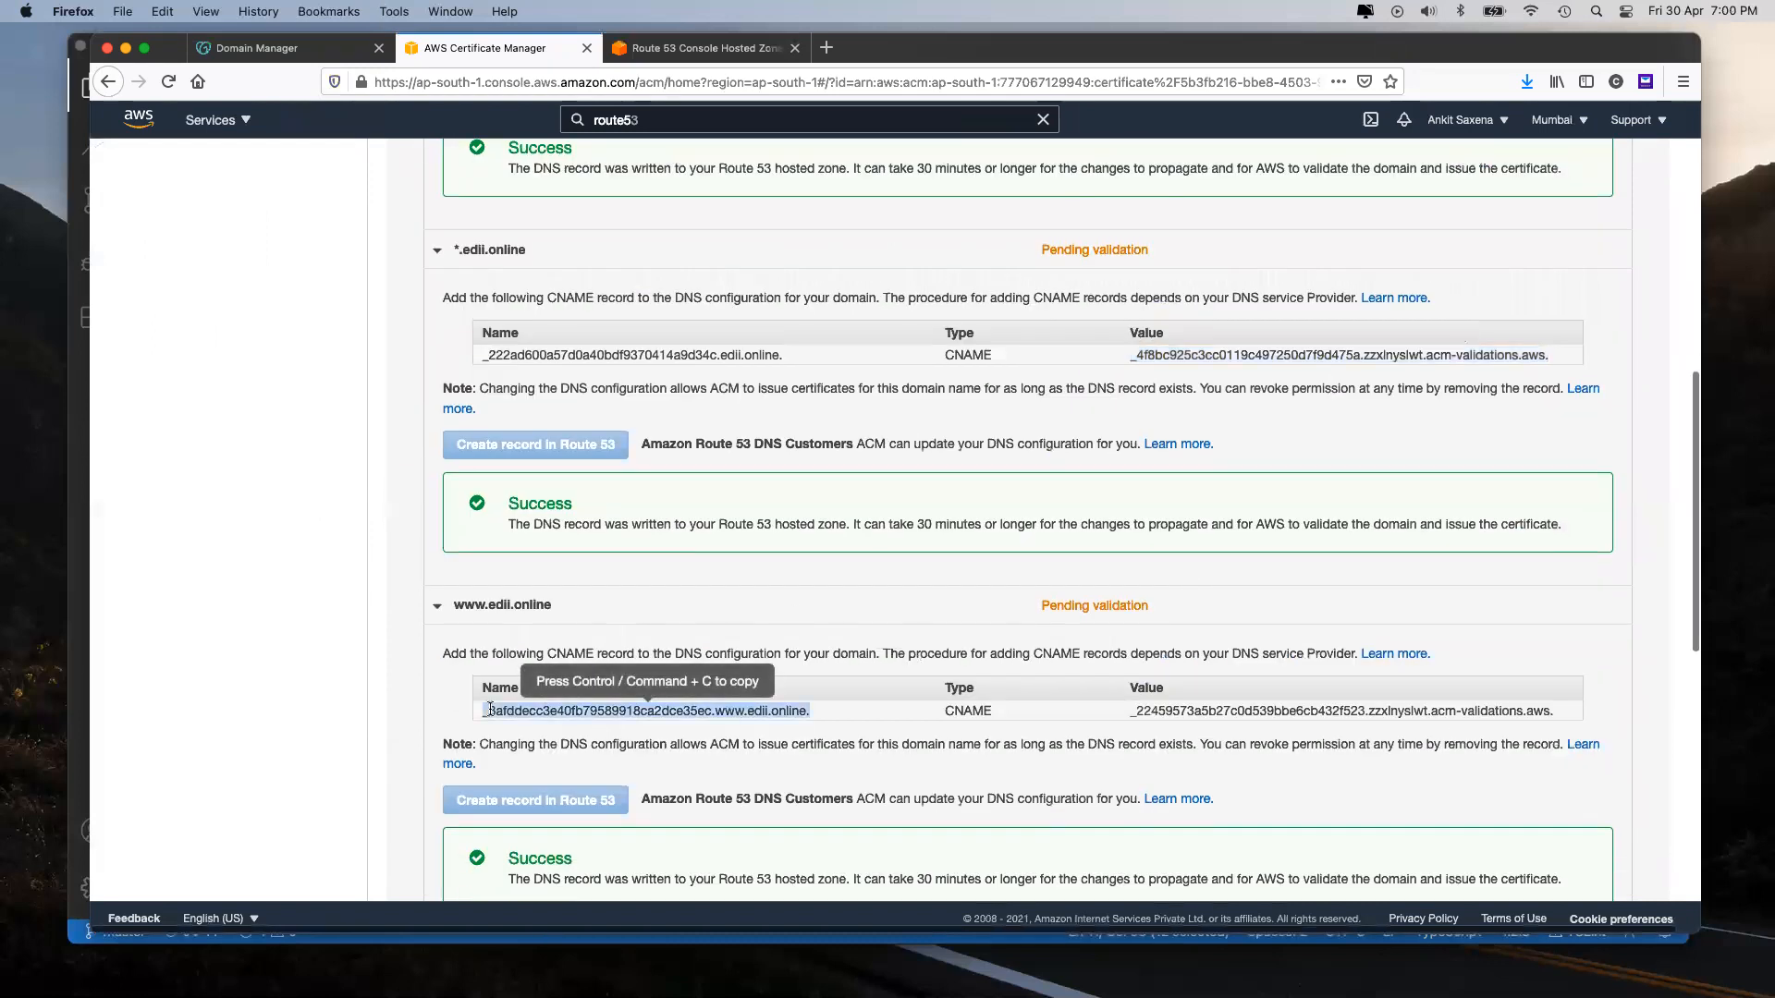
click(1280, 710)
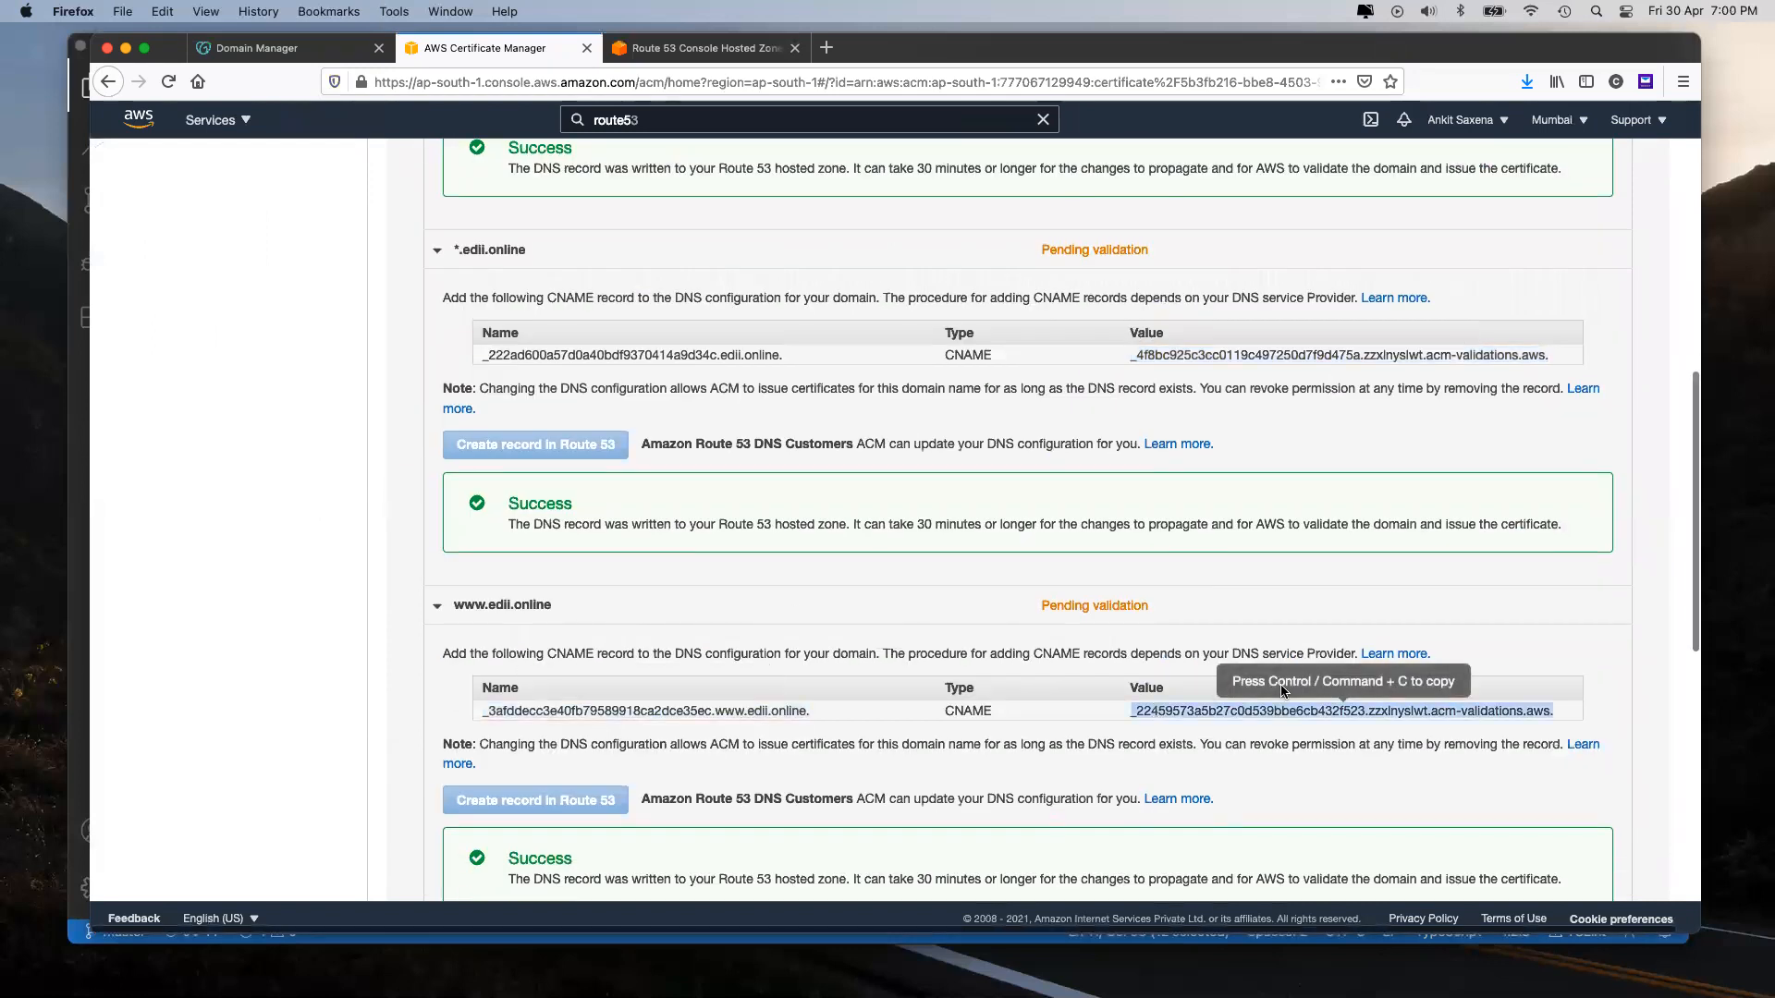
Step: Recheck the records in the Route 53 hosted zone and collapse the *.edii.online validation entry in AWS Certificate Manager
click(703, 48)
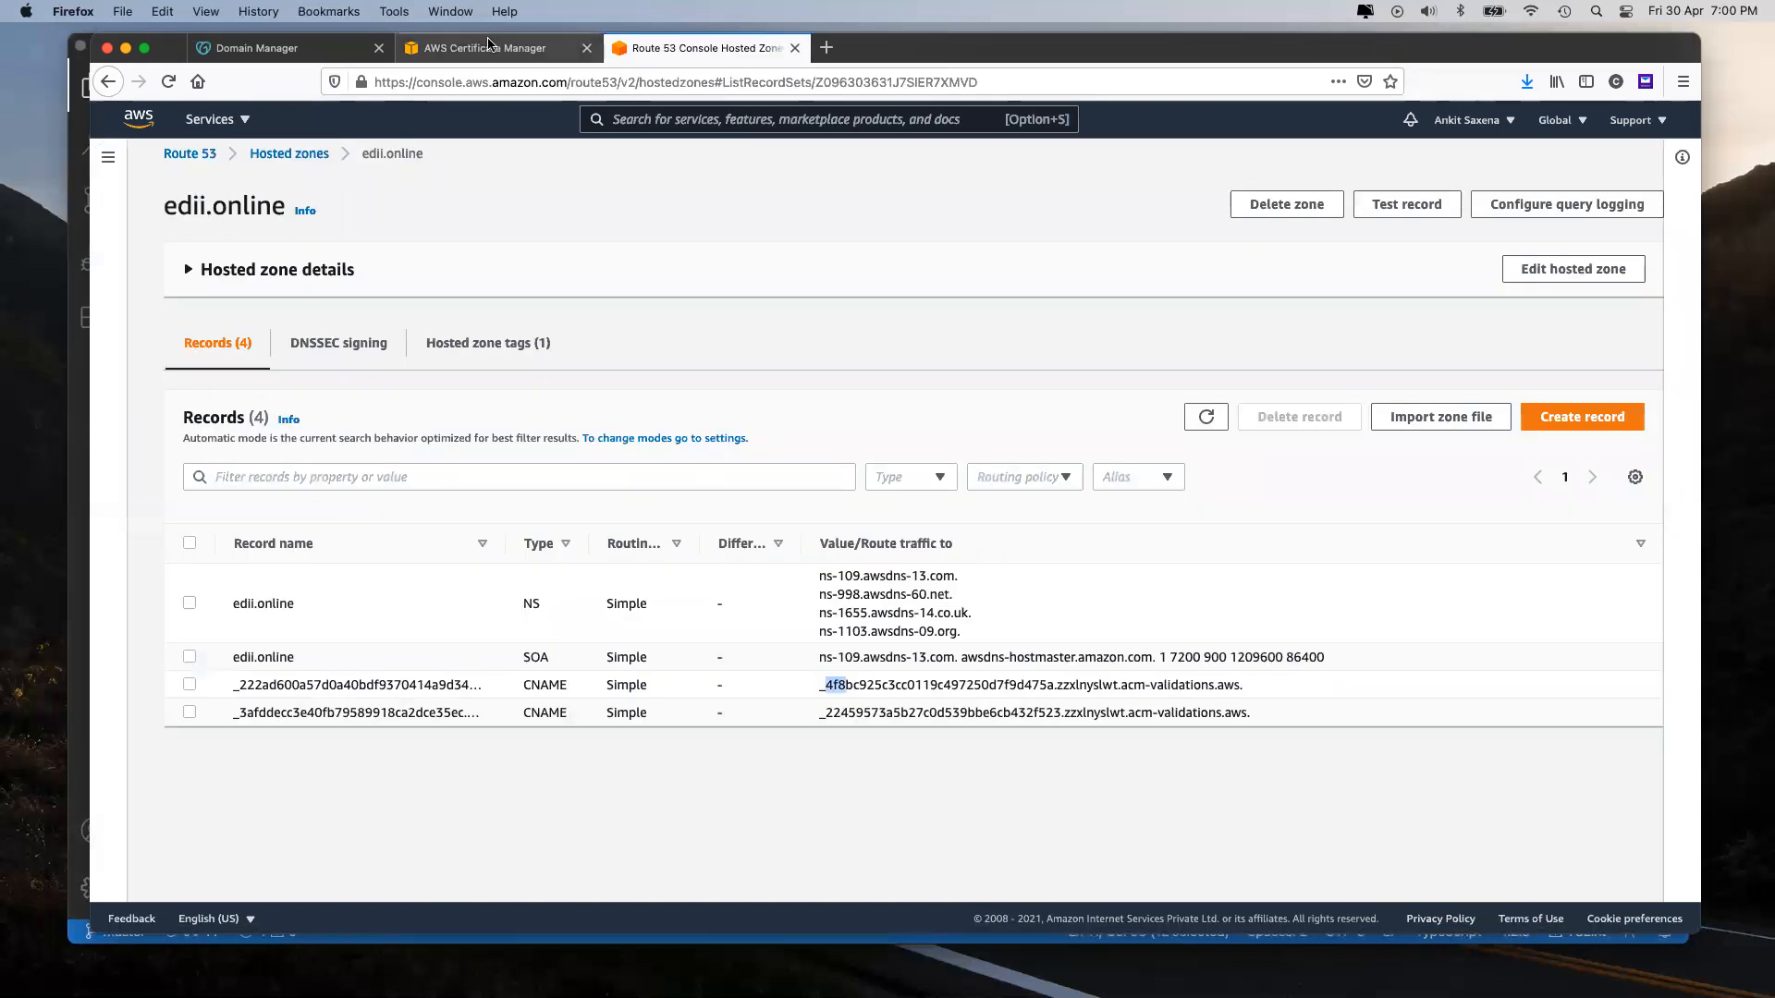
click(486, 48)
scroll(320, 636, up, 5)
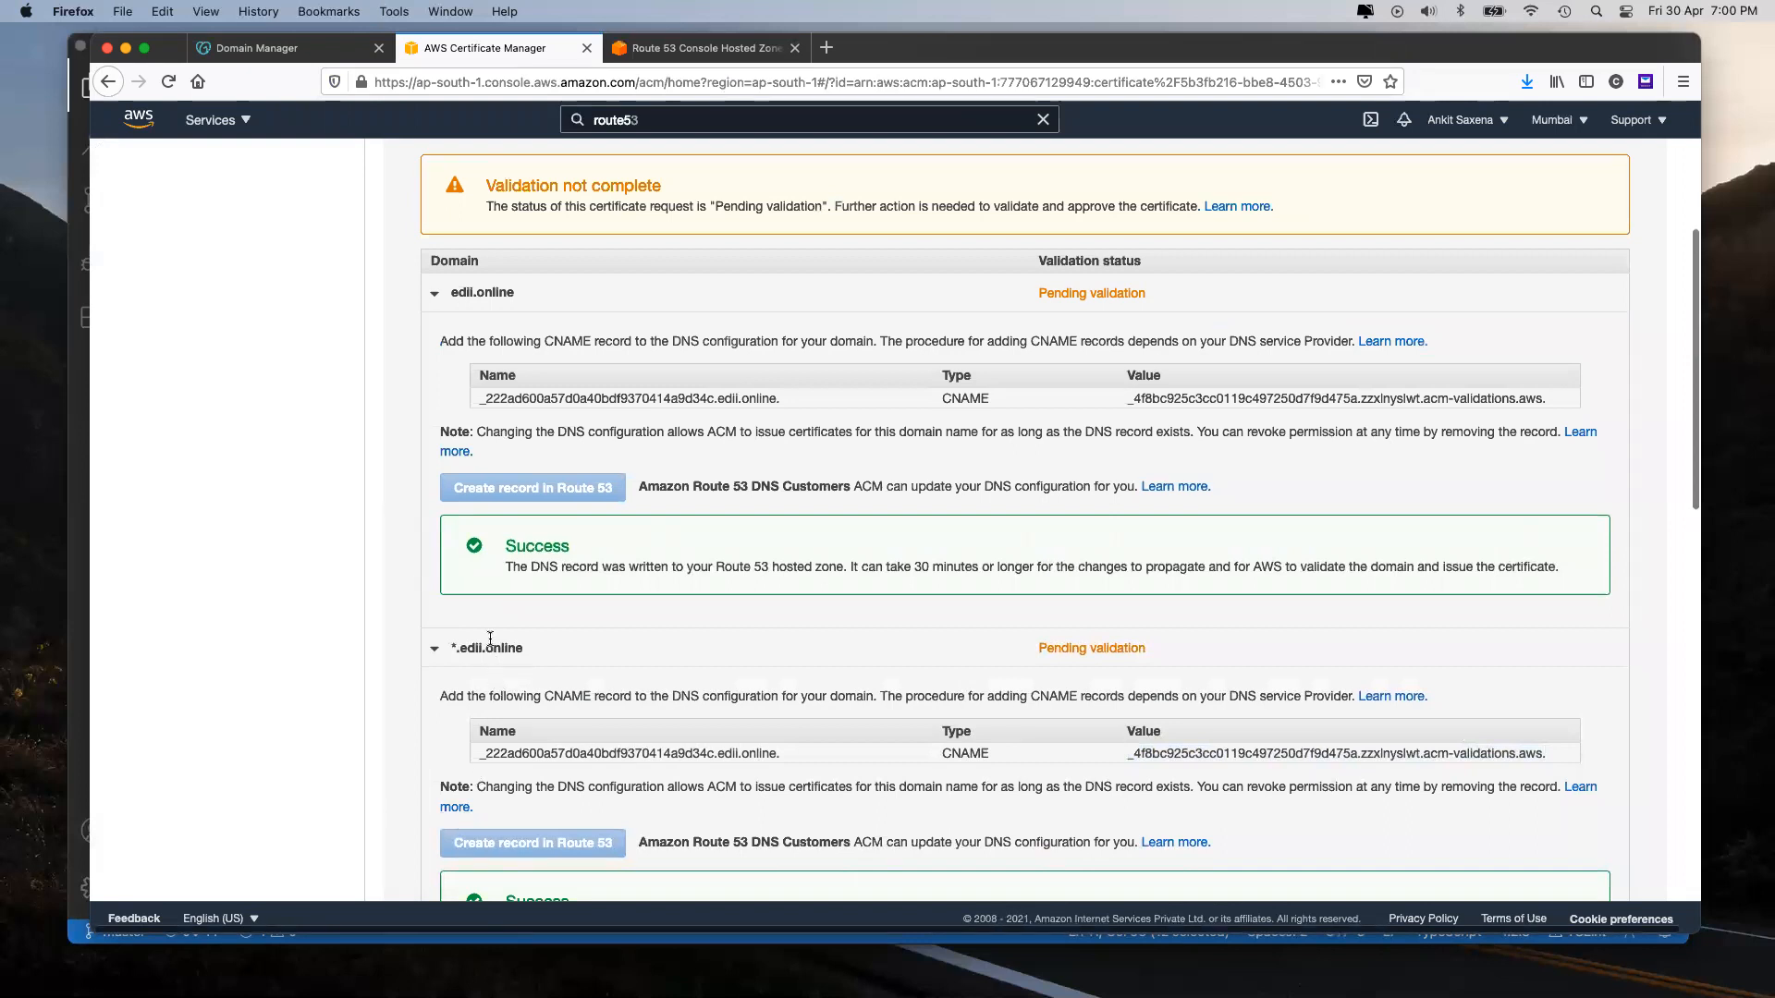
click(448, 647)
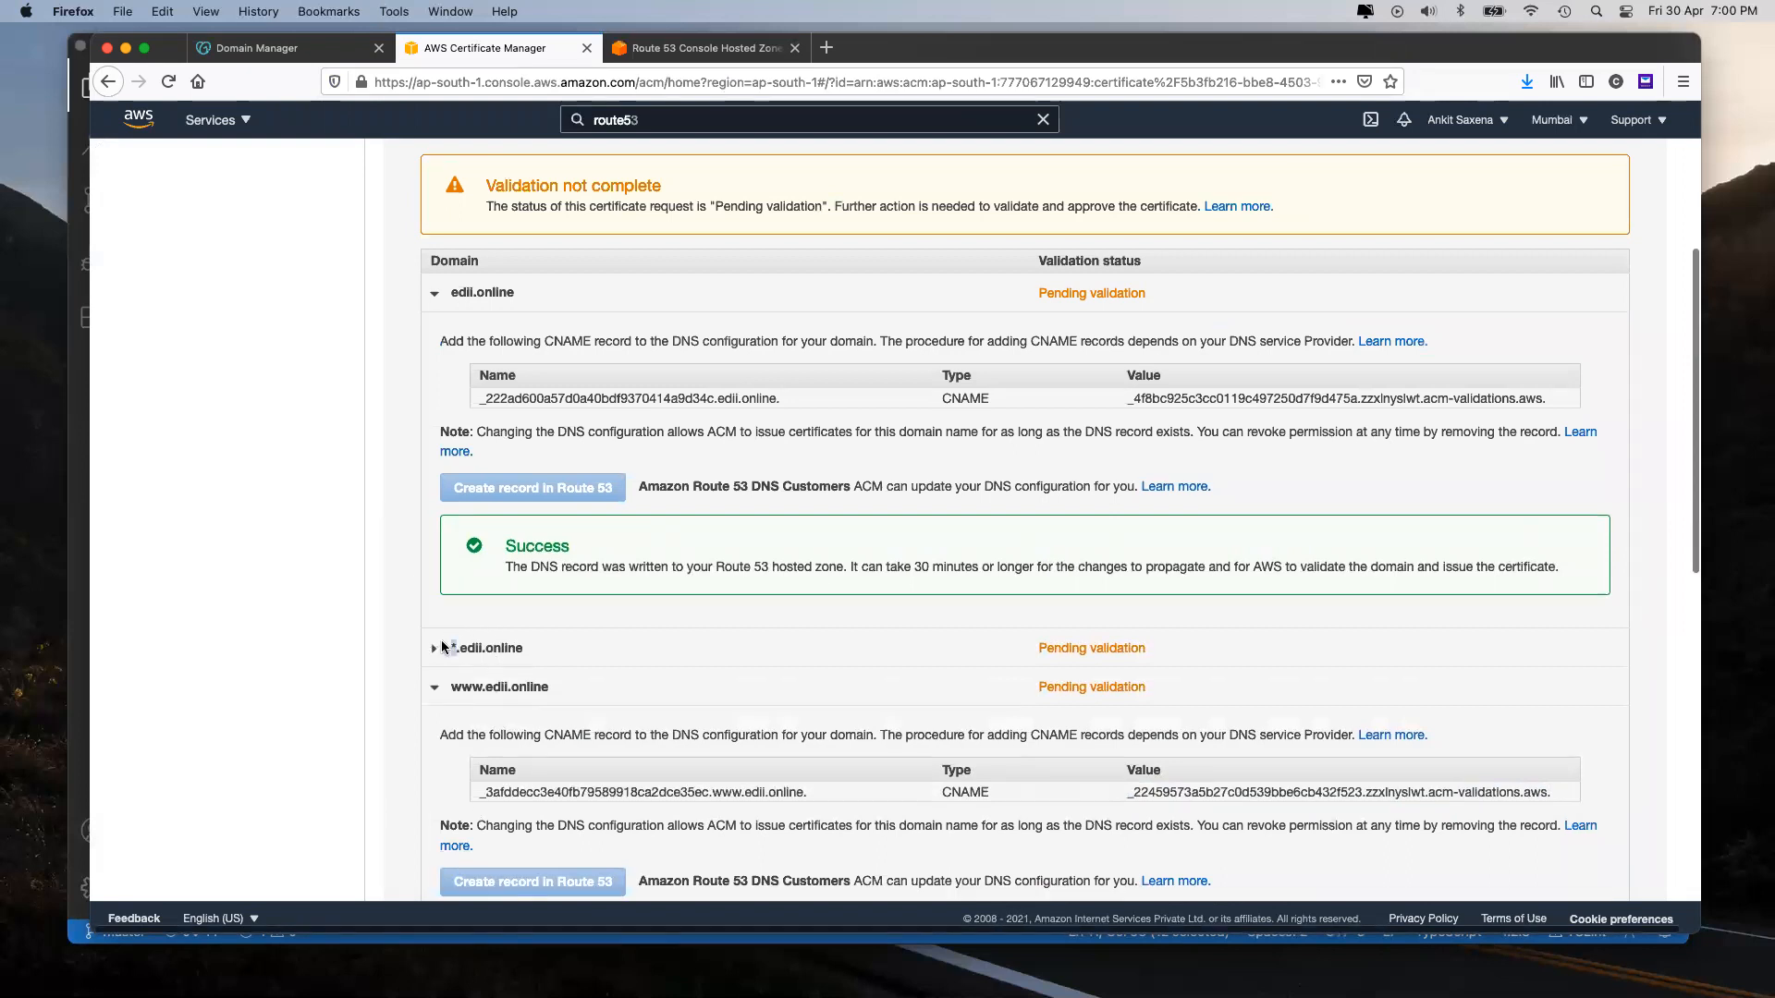
Step: Refresh the certificate list and recheck the validation status of the edii.online certificate
scroll(608, 381, up, 5)
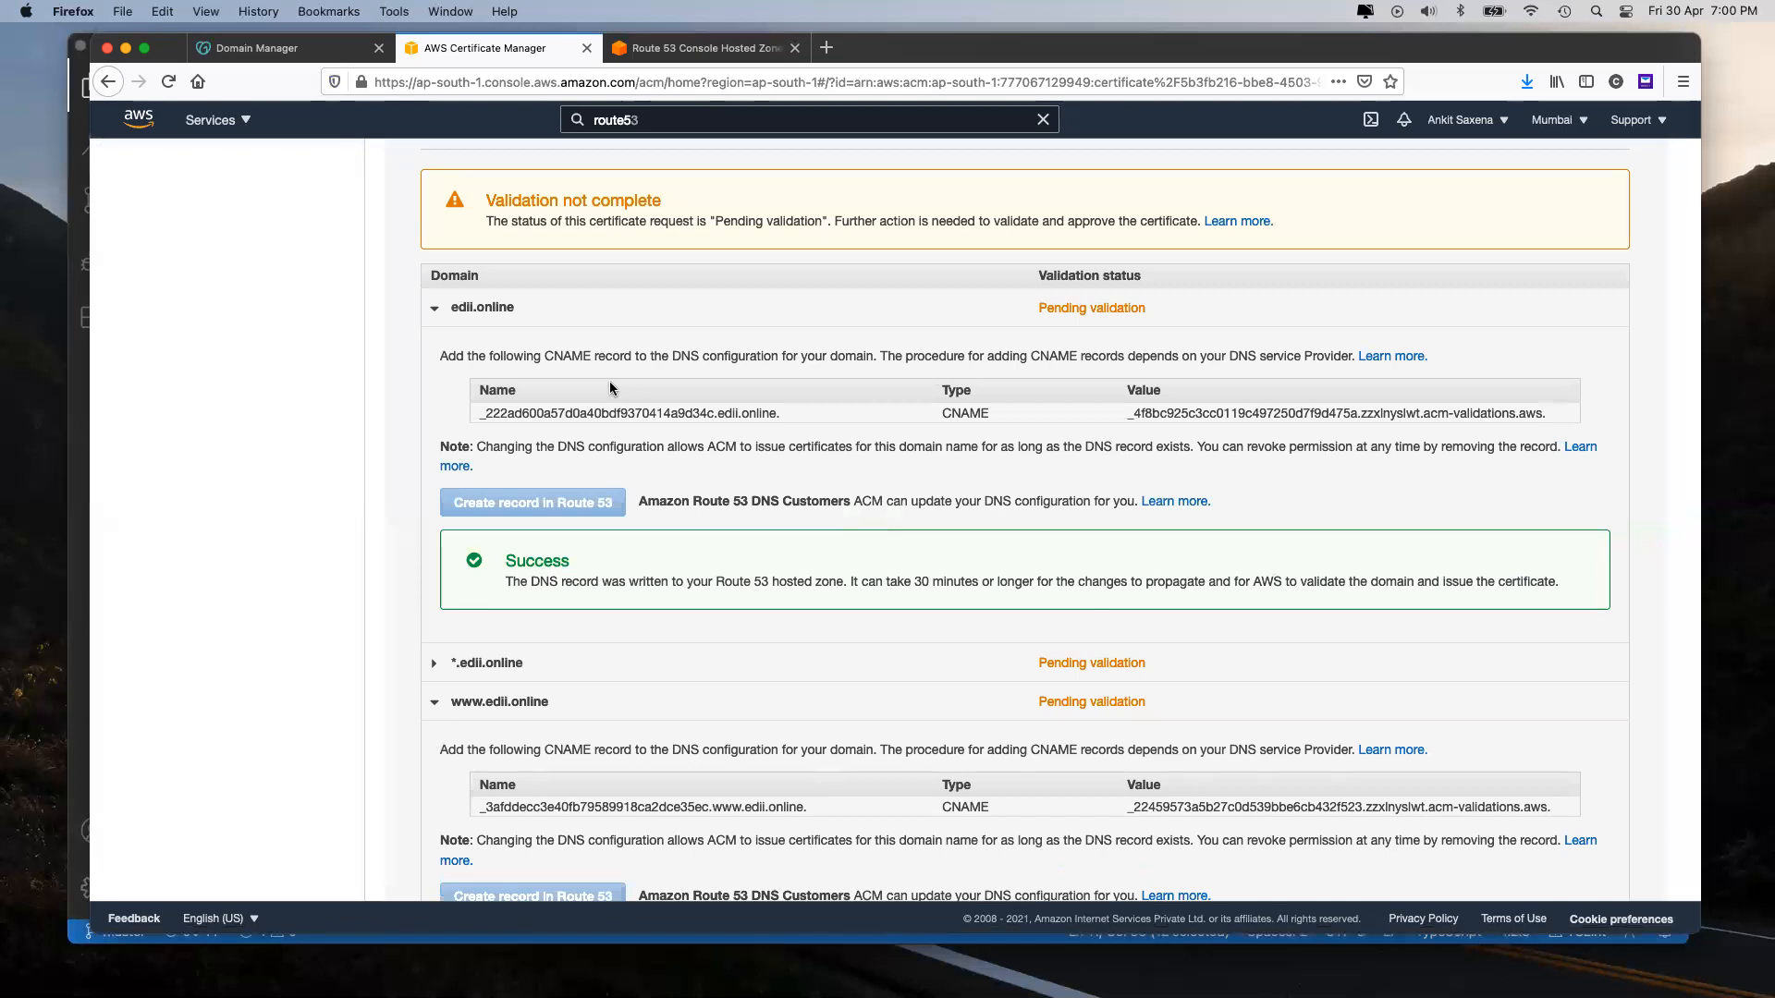
click(1575, 301)
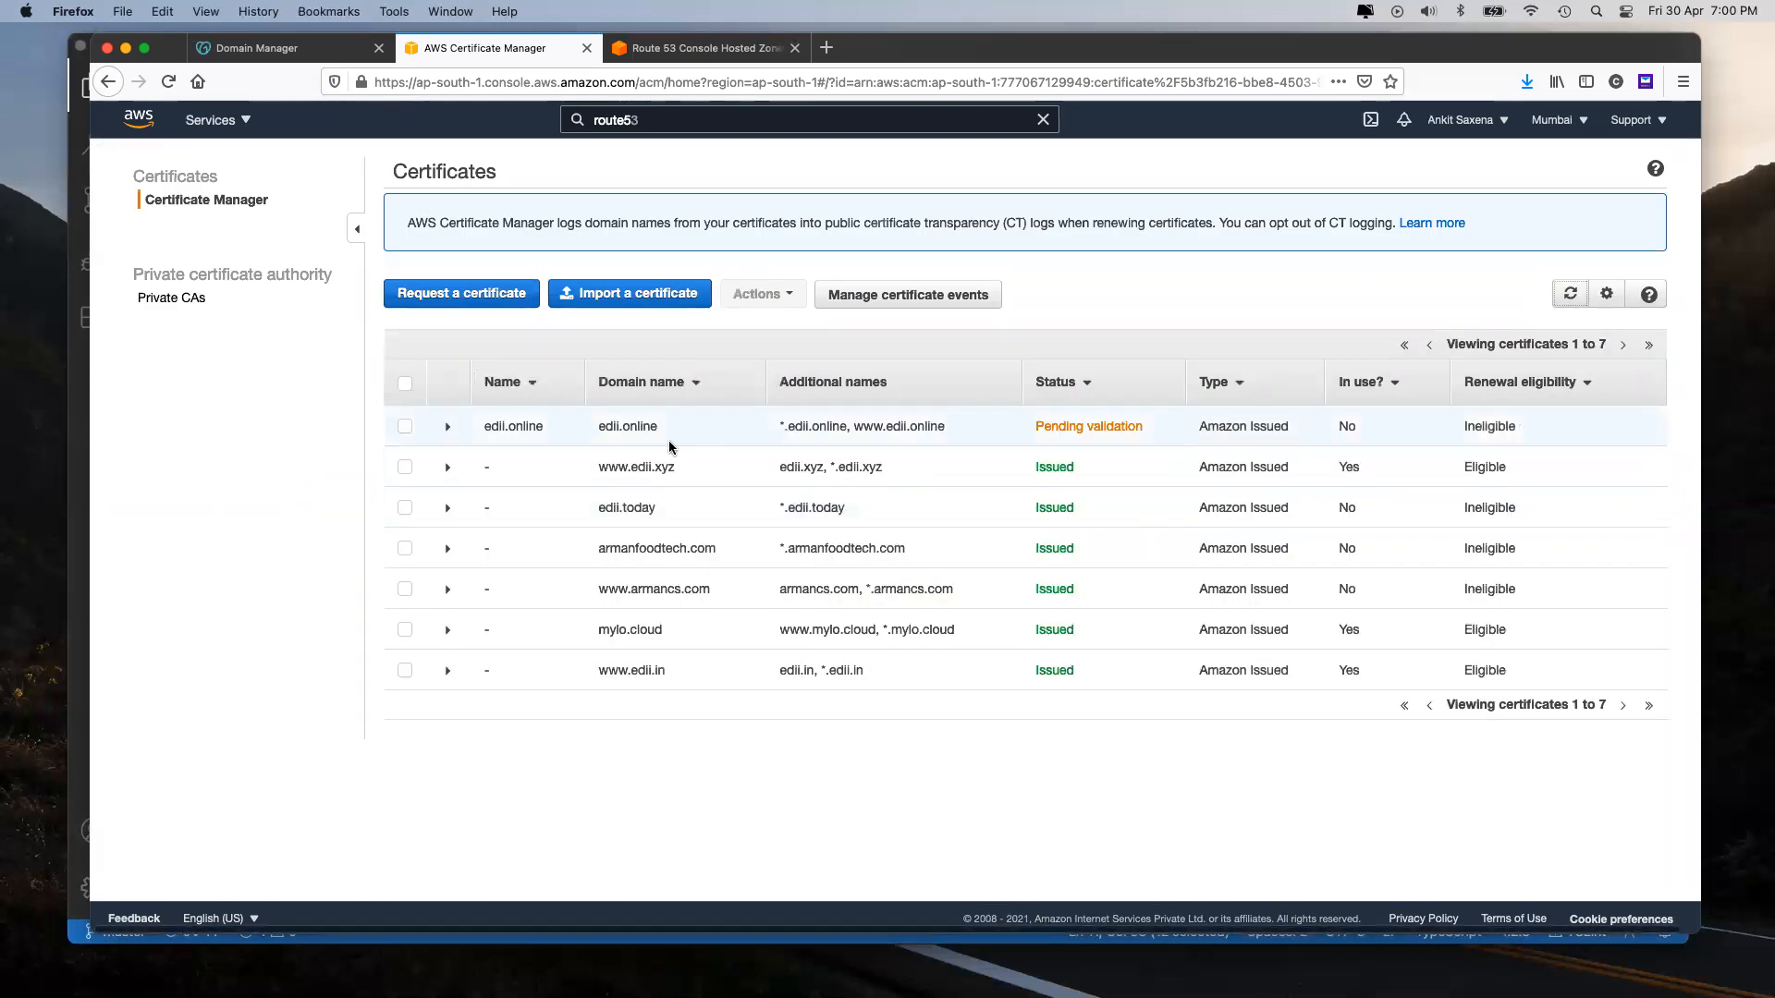
click(448, 428)
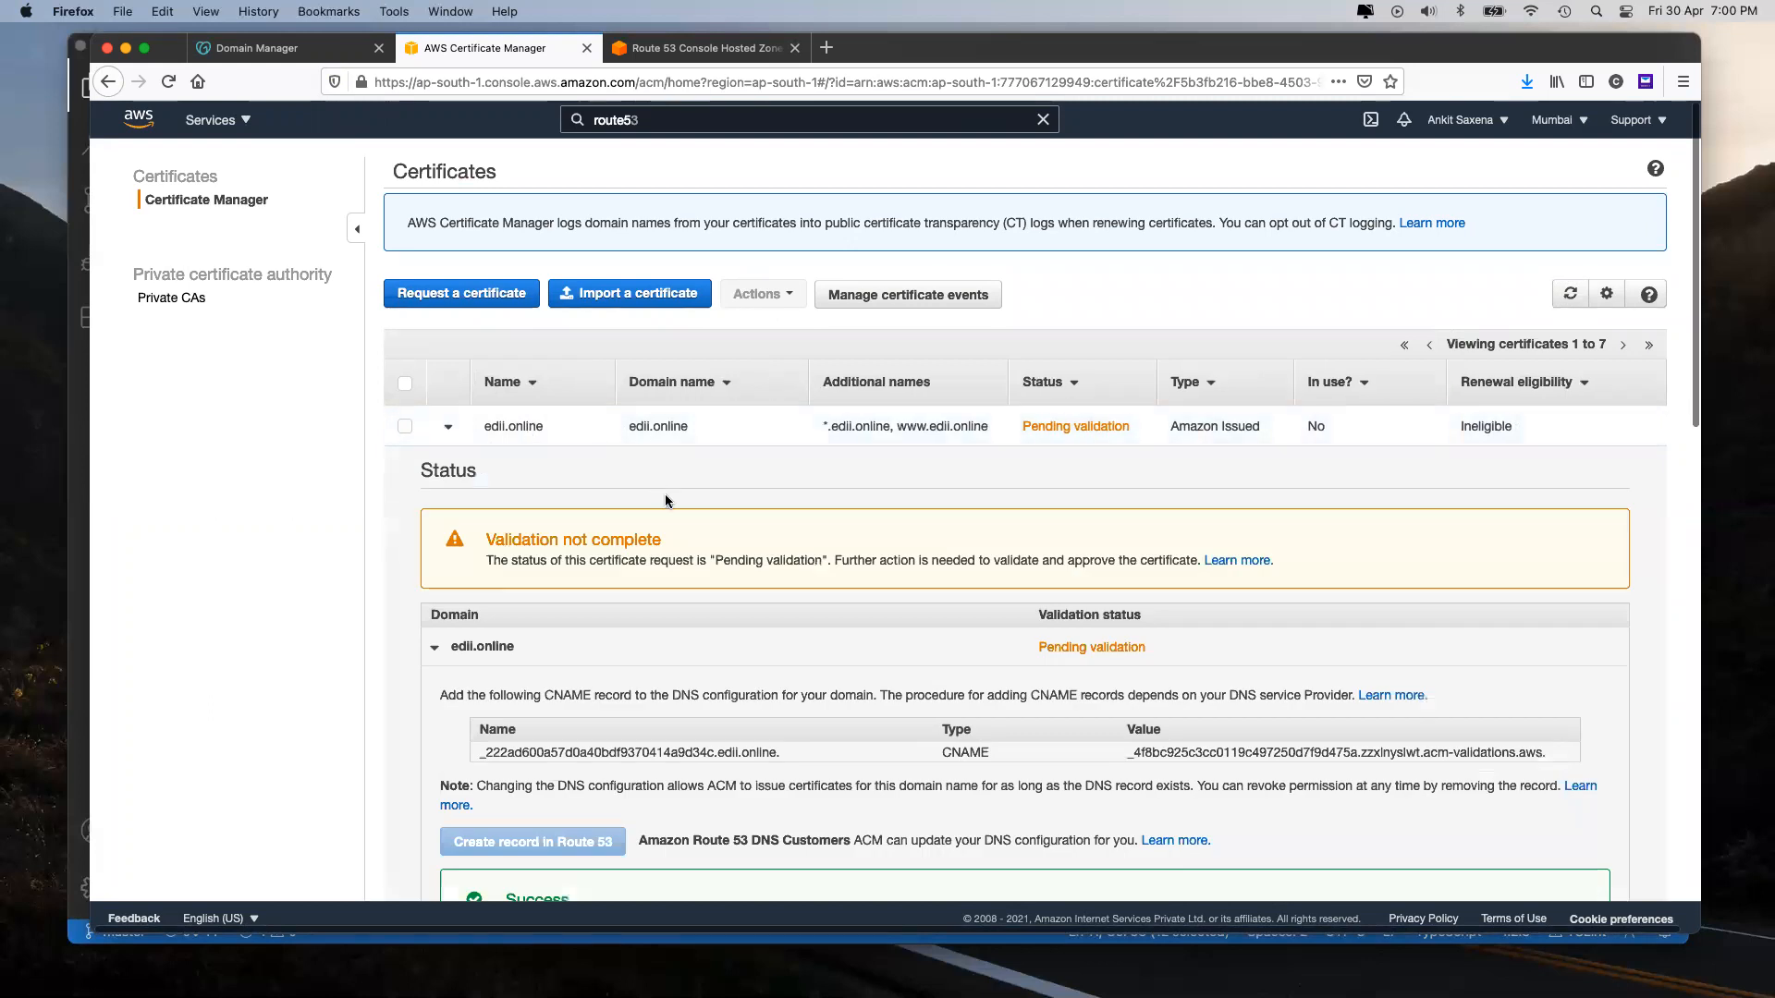
scroll(967, 647, down, 2)
scroll(967, 651, up, 2)
Step: Permanently delete the pending edii.online certificate
click(408, 426)
scroll(573, 449, down, 10)
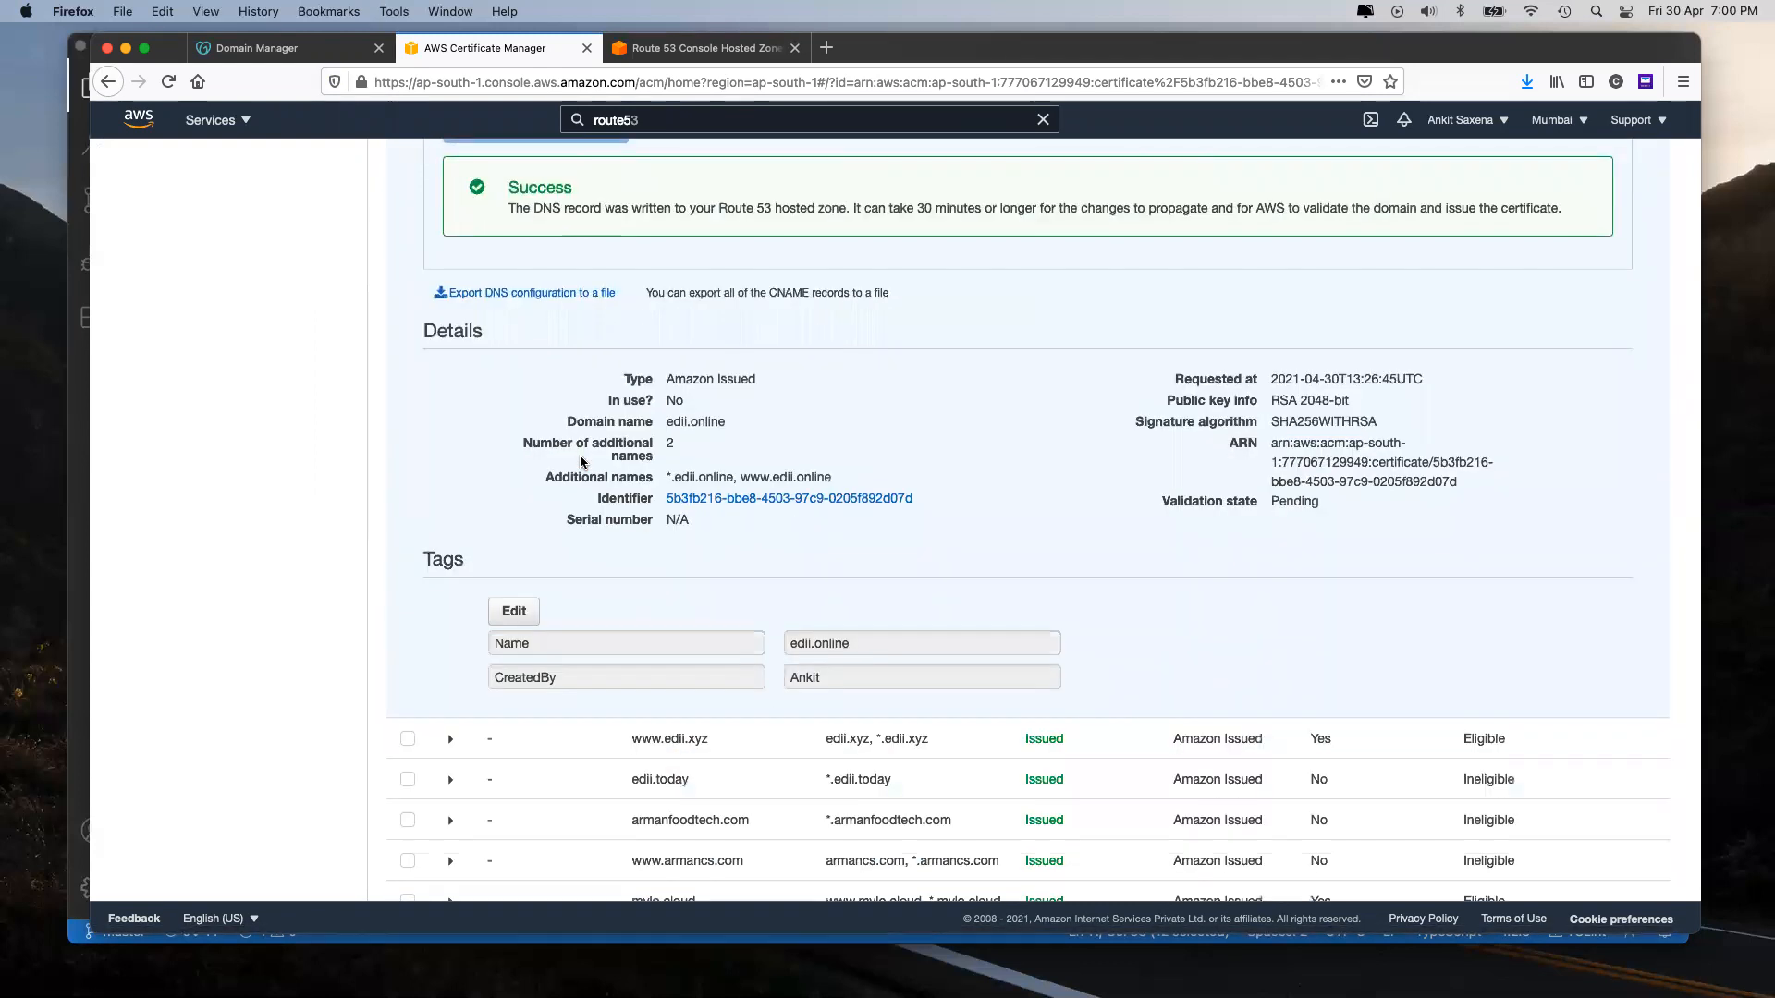
scroll(583, 461, up, 10)
click(798, 278)
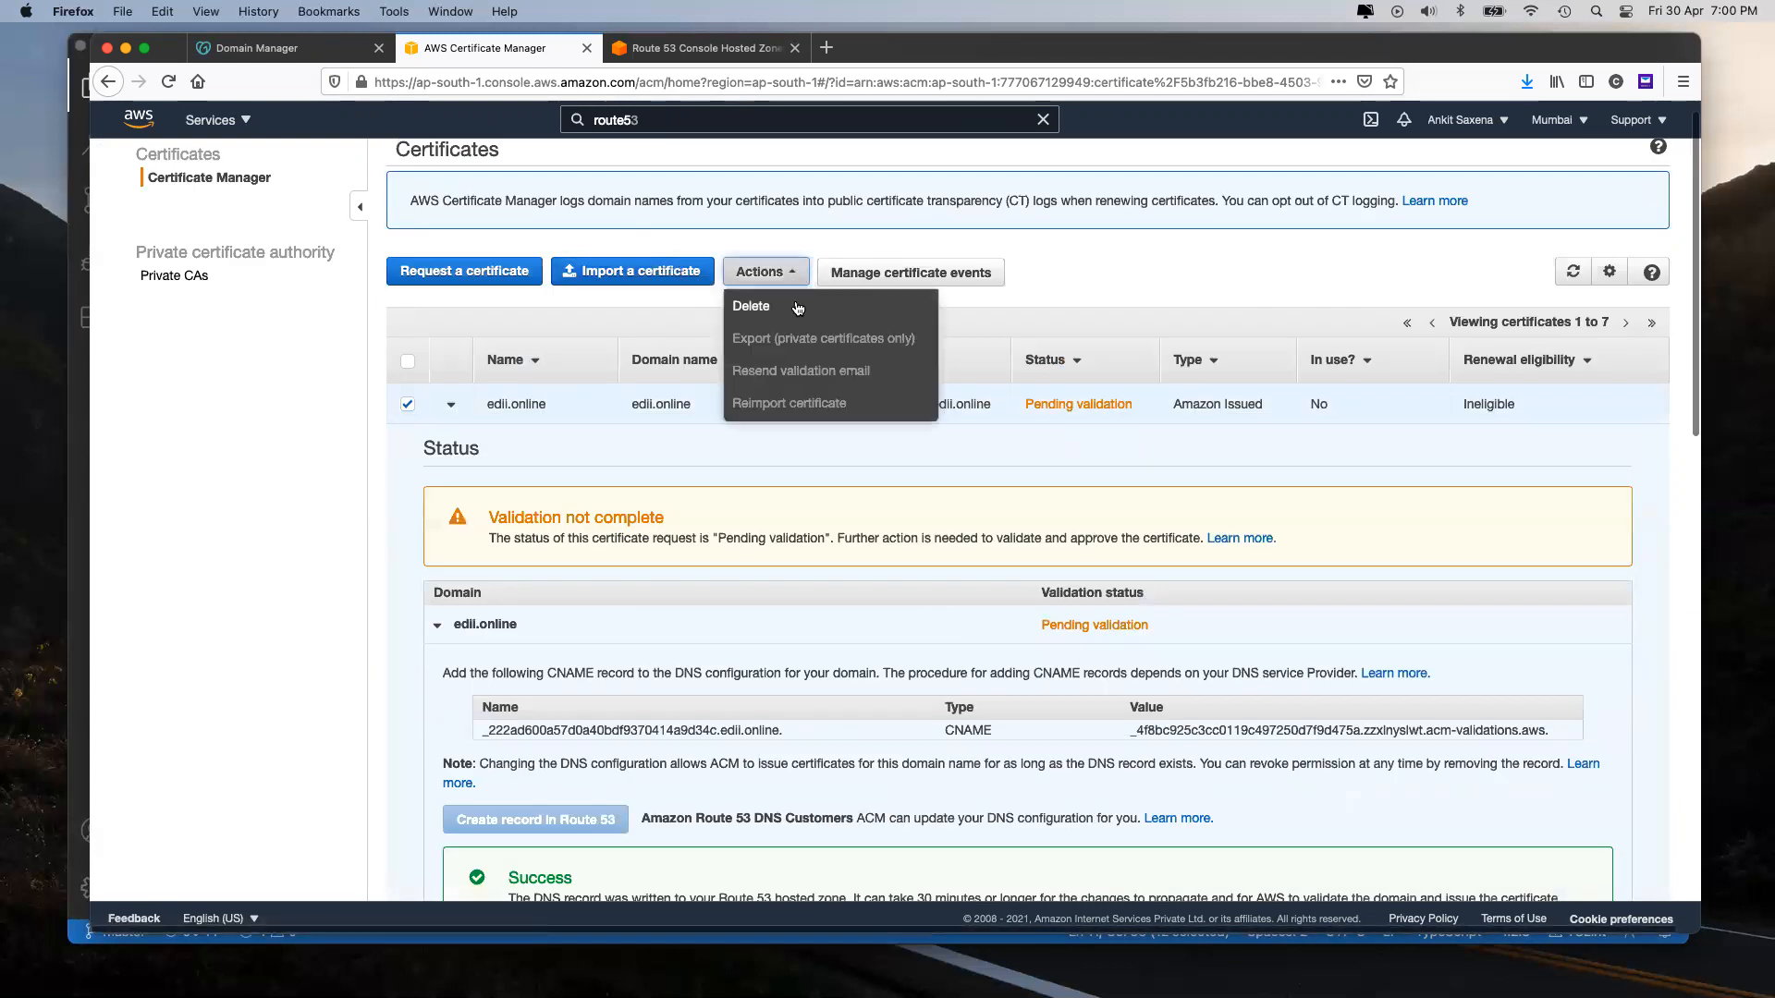
click(773, 307)
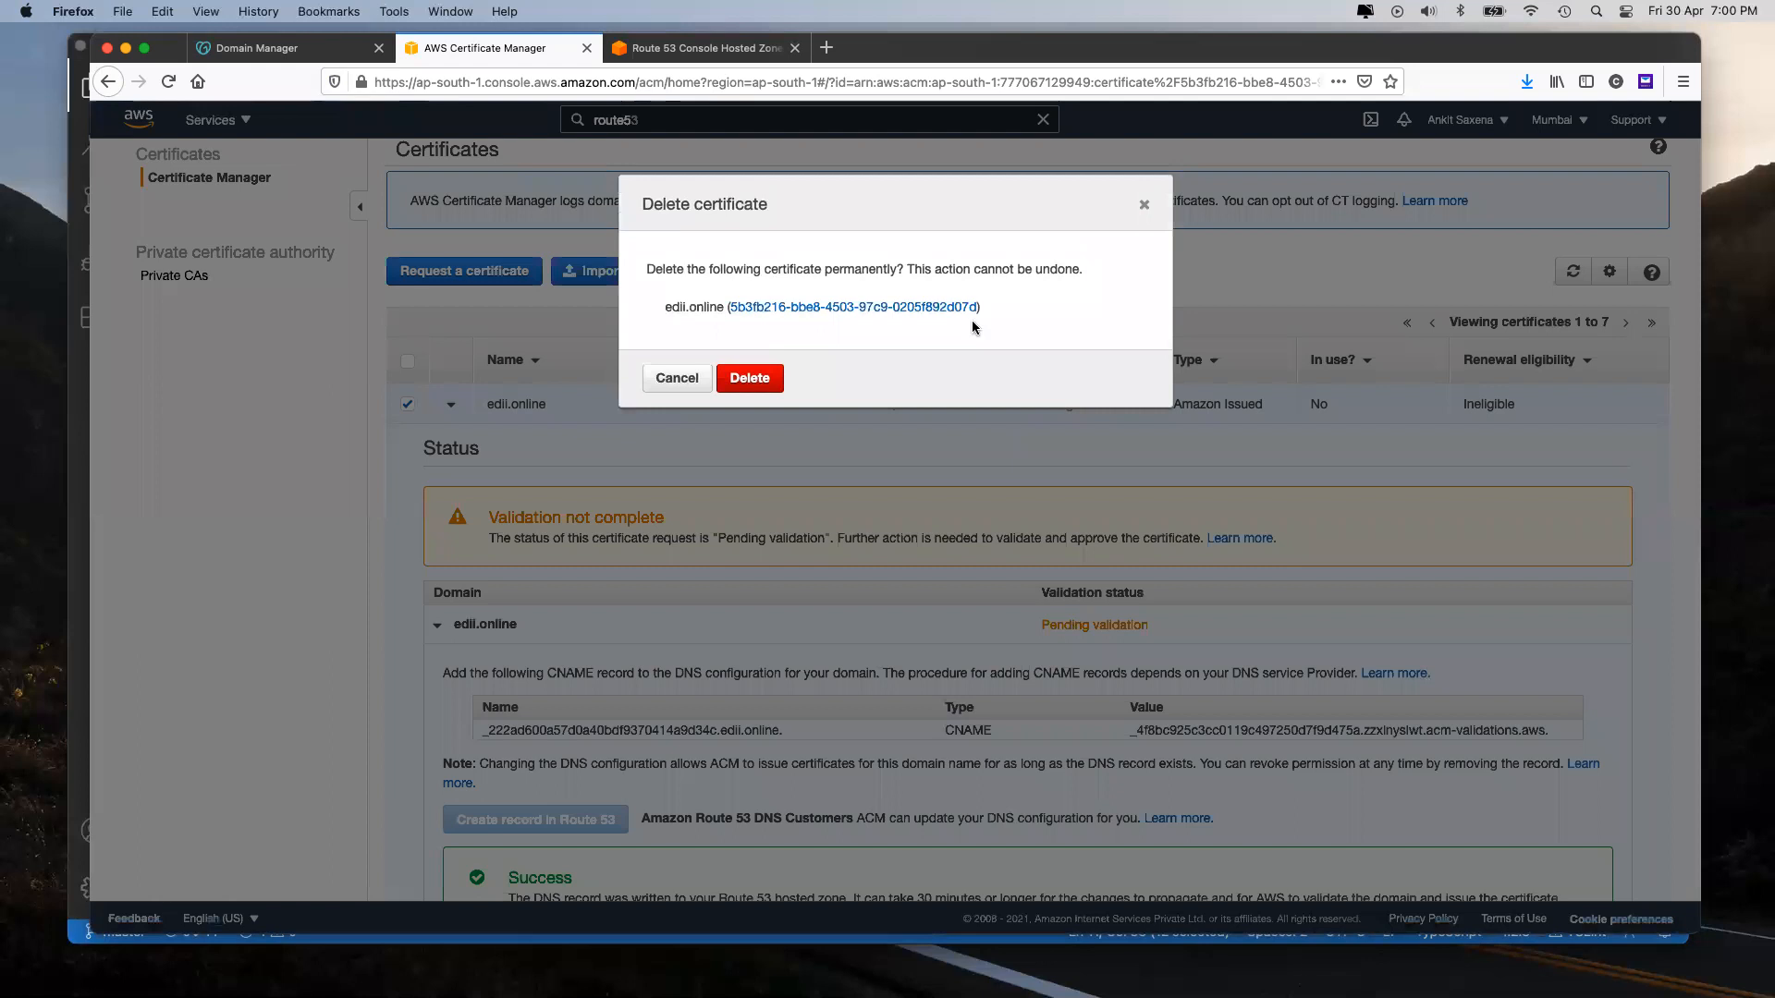
click(749, 378)
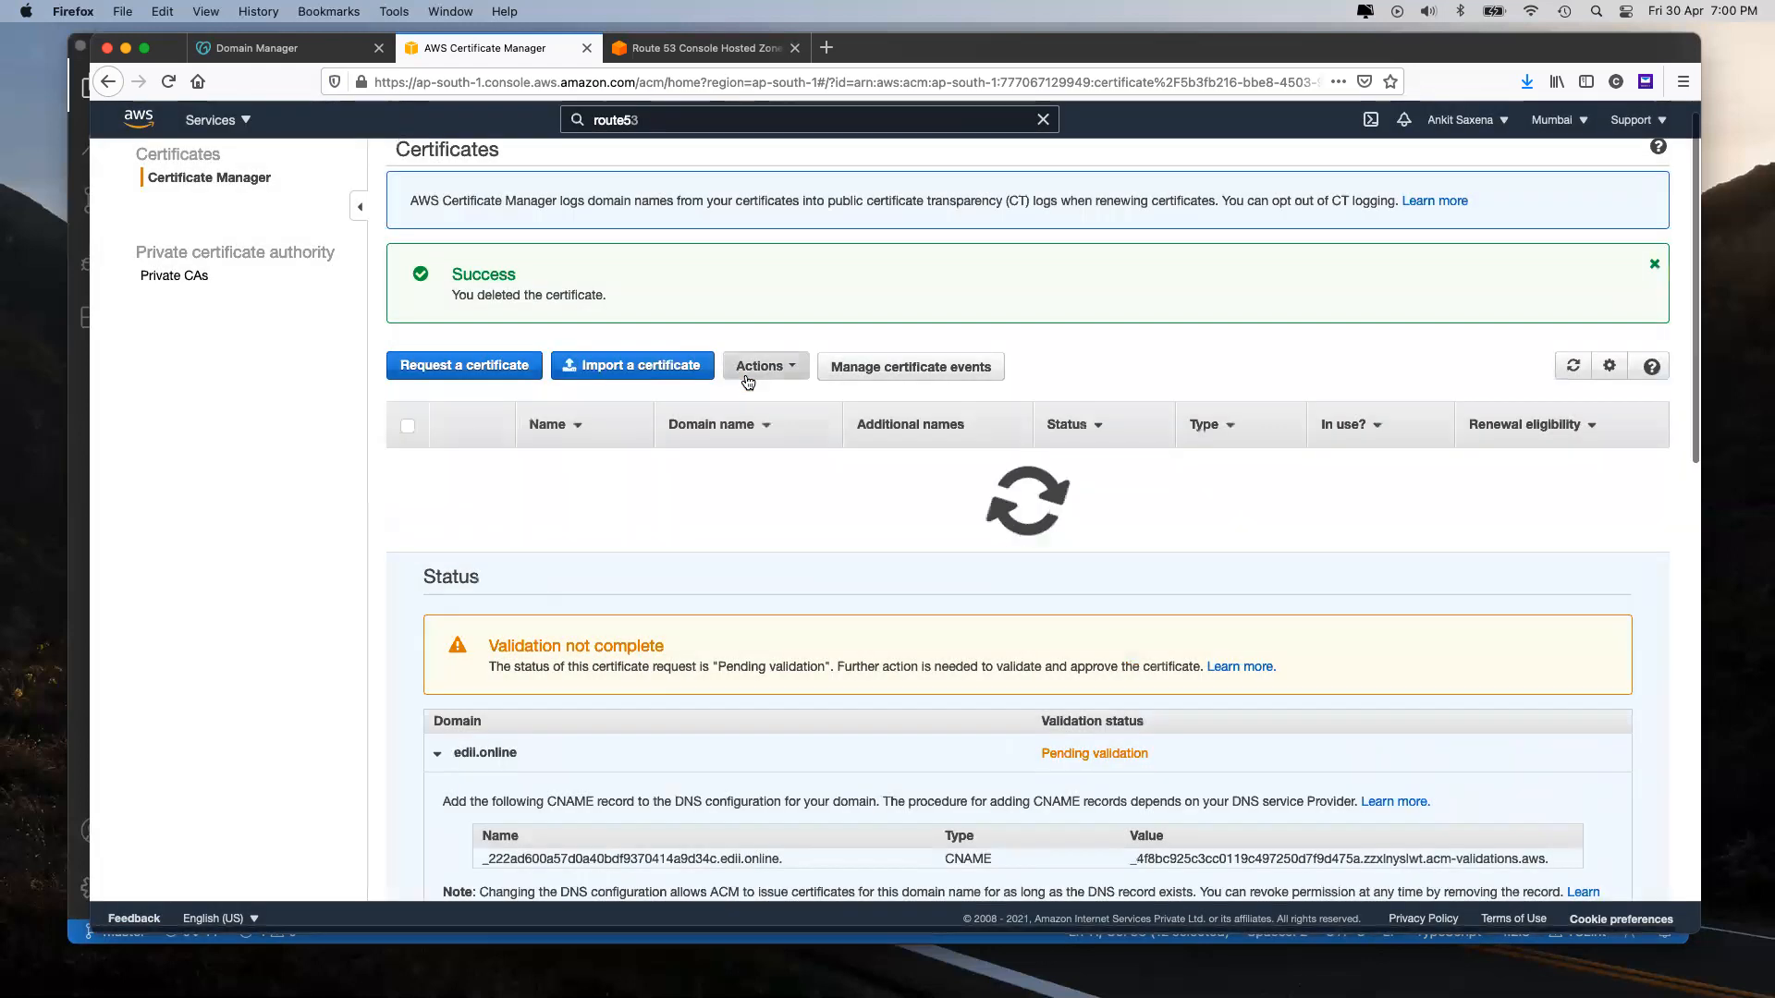
Step: Start a new public certificate request and copy the domain name edii.online from the GoDaddy page address
click(471, 387)
click(284, 56)
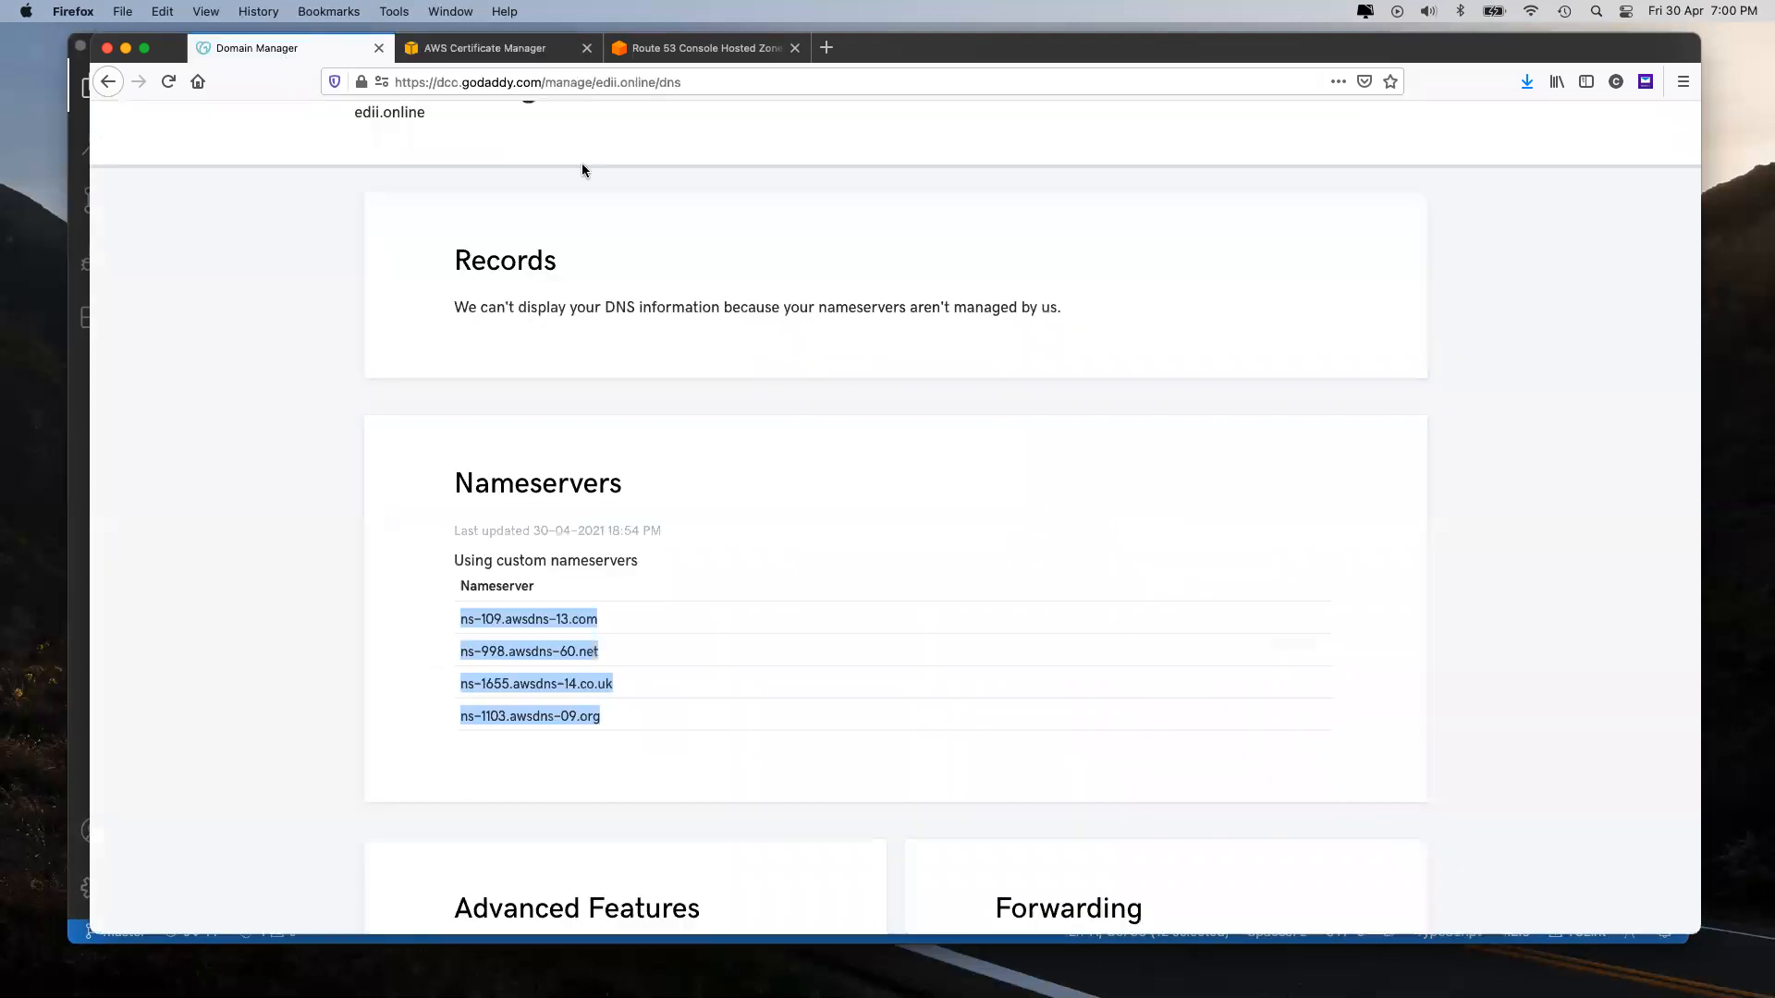
drag(595, 81, 658, 81)
key(cmd+c)
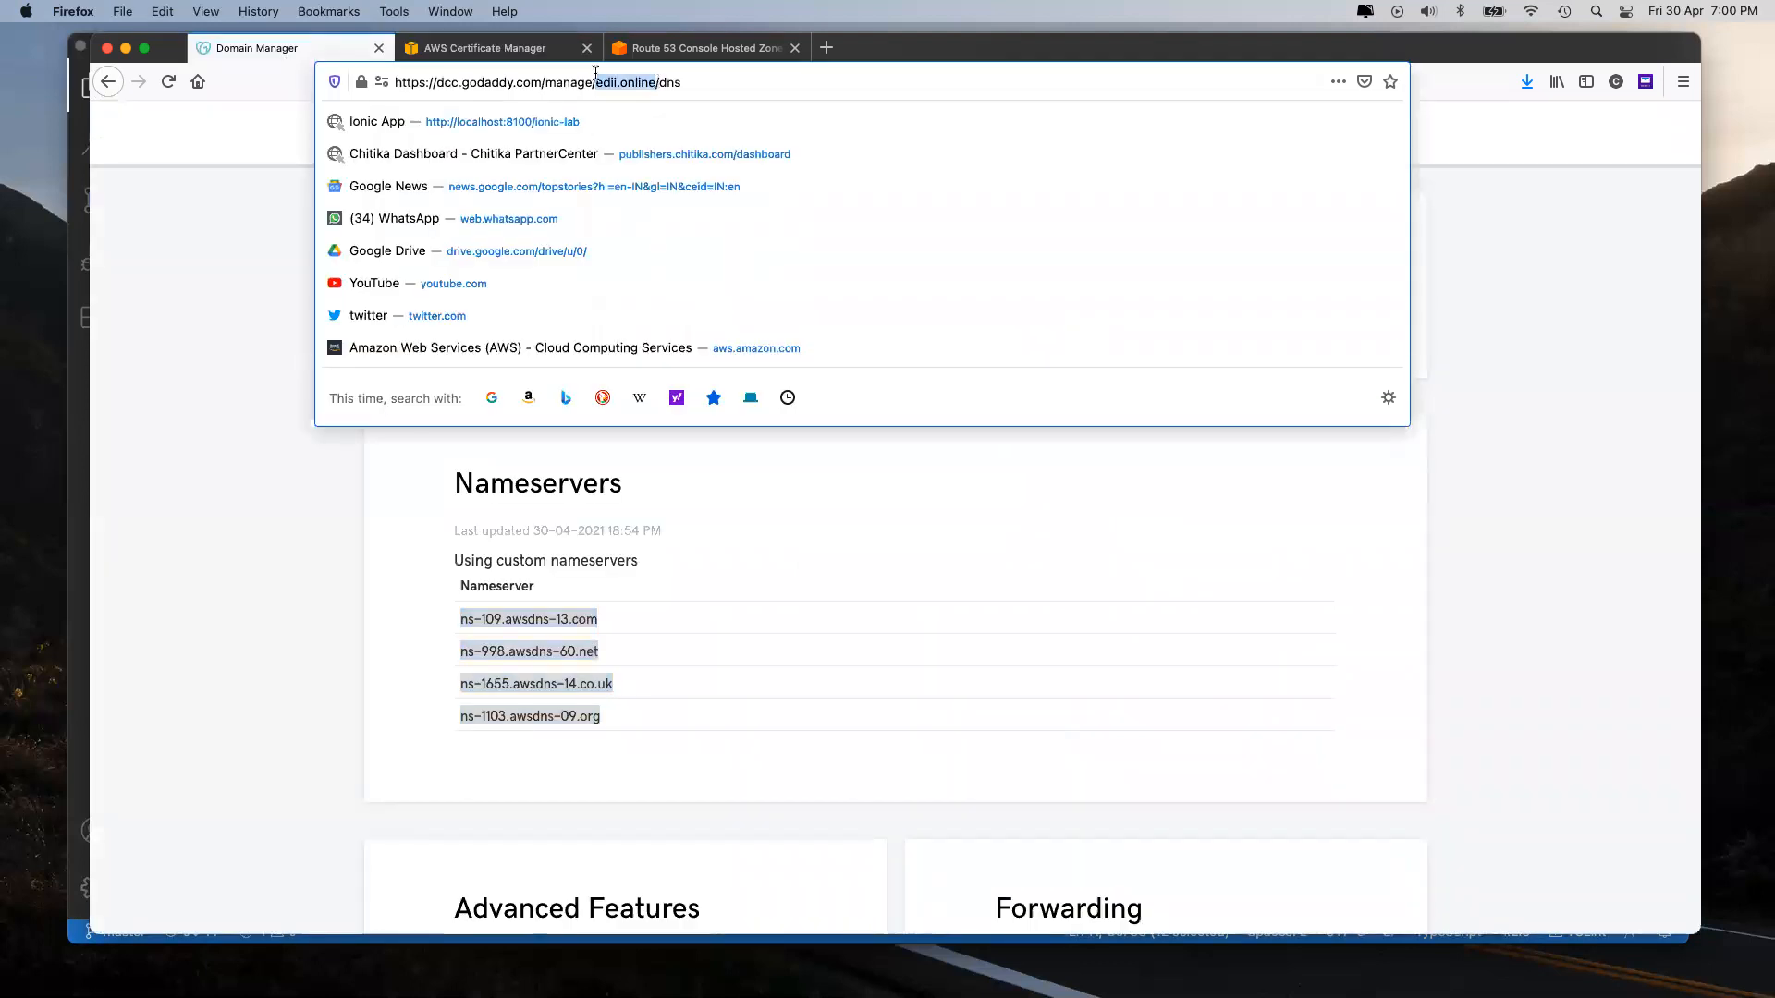
click(545, 49)
click(1588, 603)
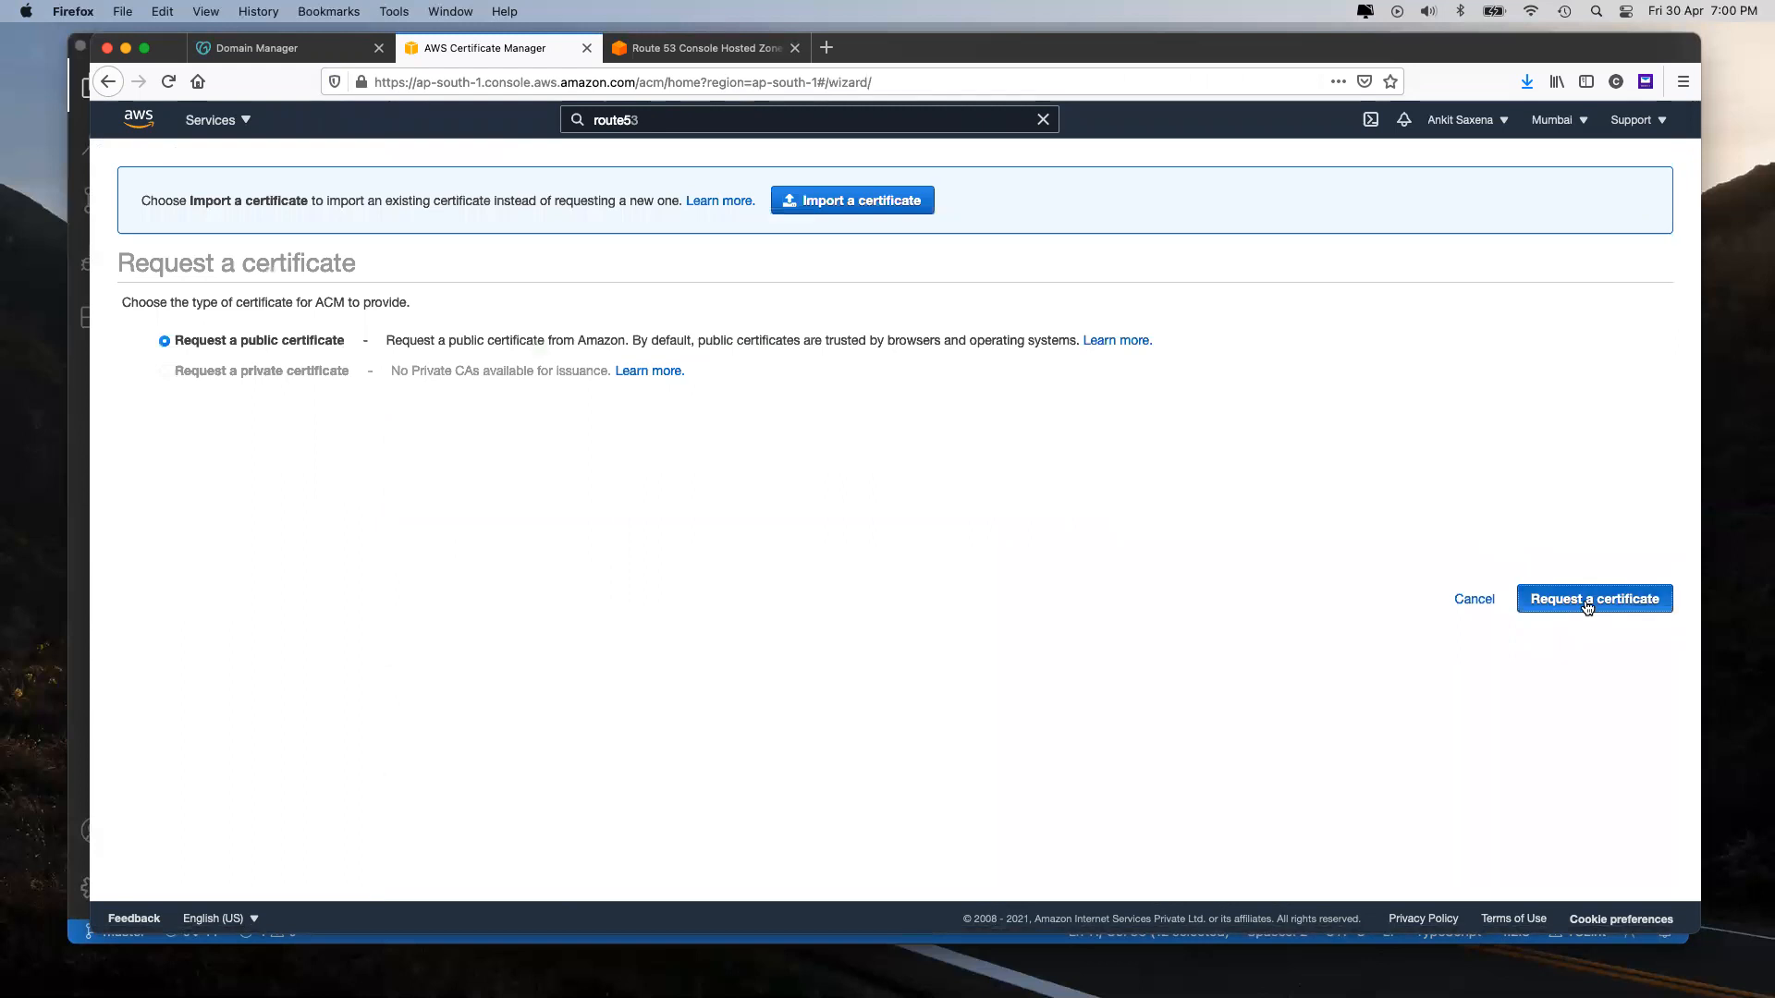
click(618, 513)
key(cmd+v)
click(572, 557)
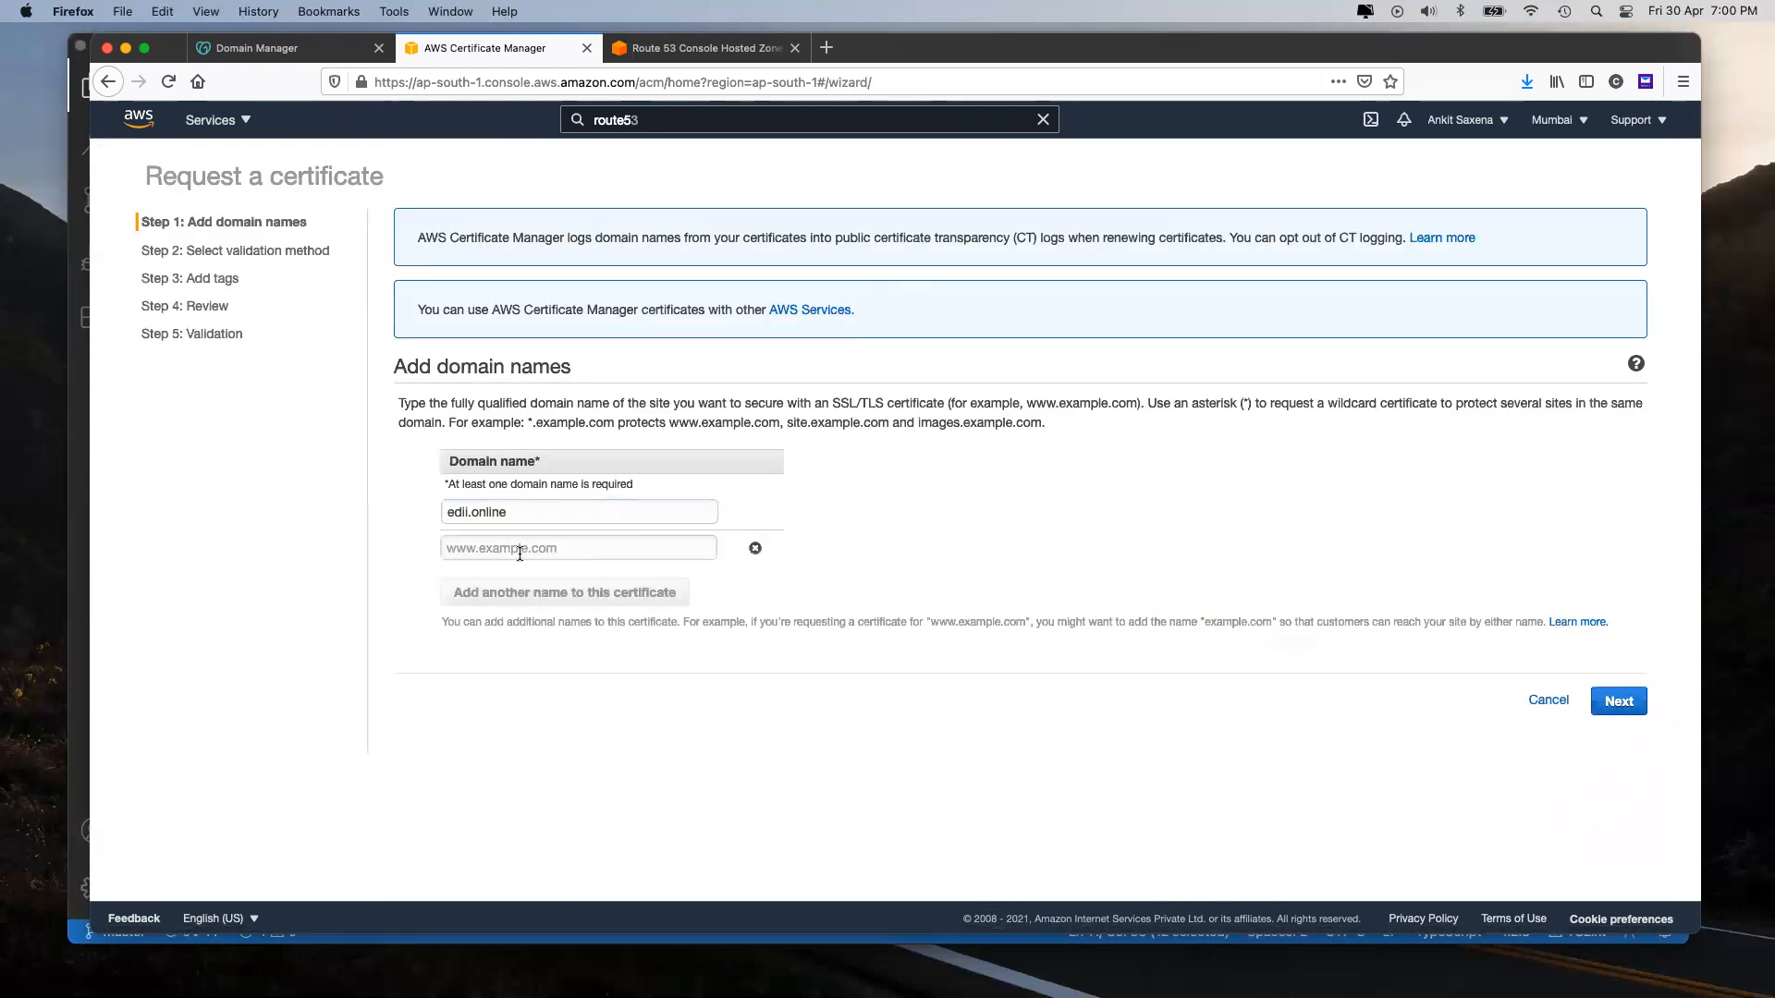
text(www.)
key(super+v)
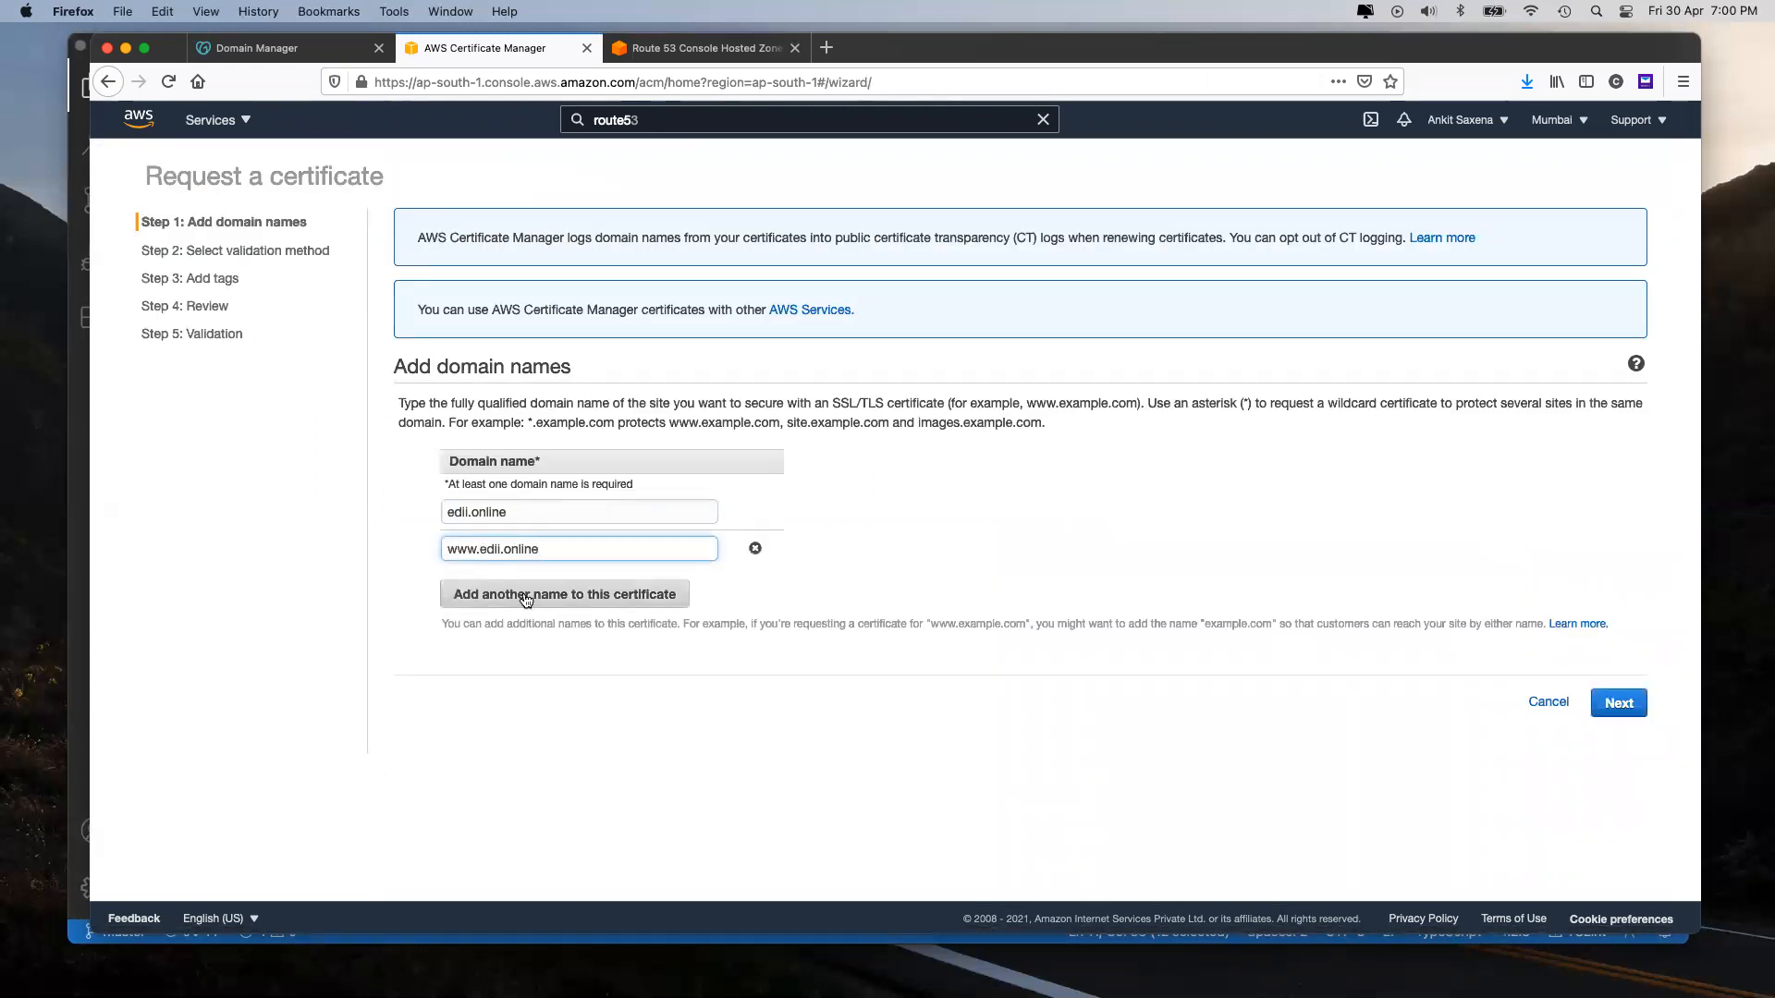
click(523, 599)
click(495, 575)
text(*)
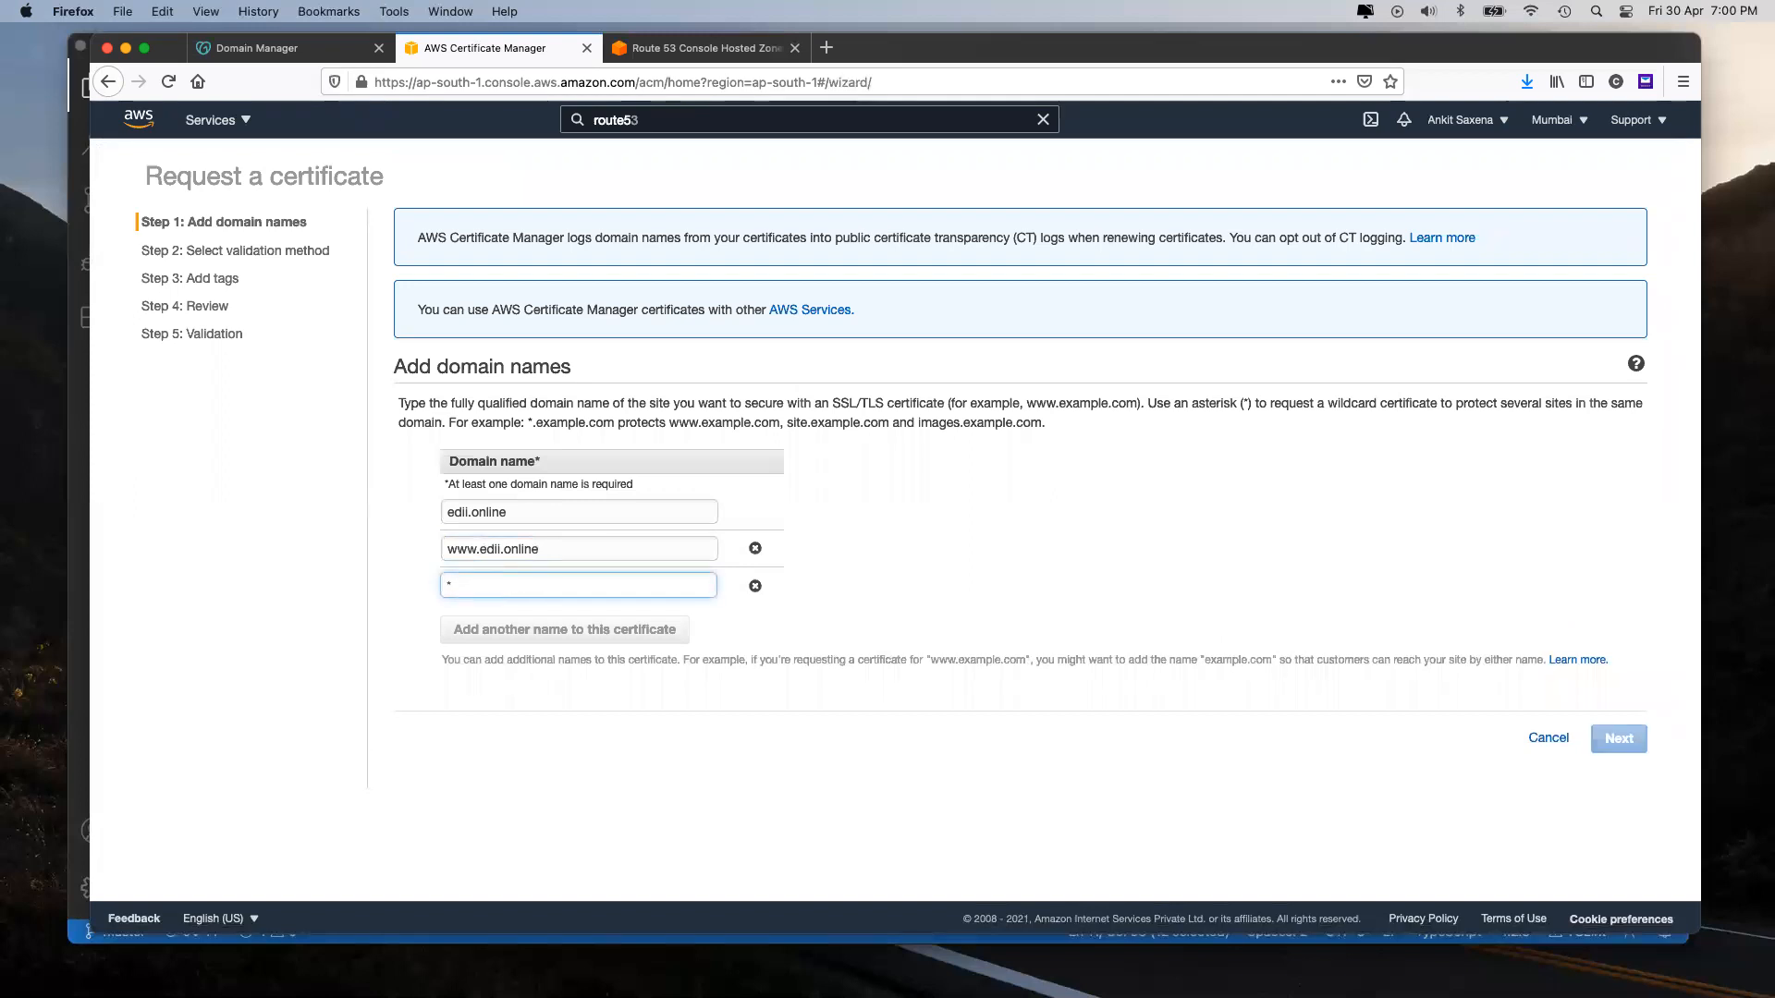
text(.)
key(super+v)
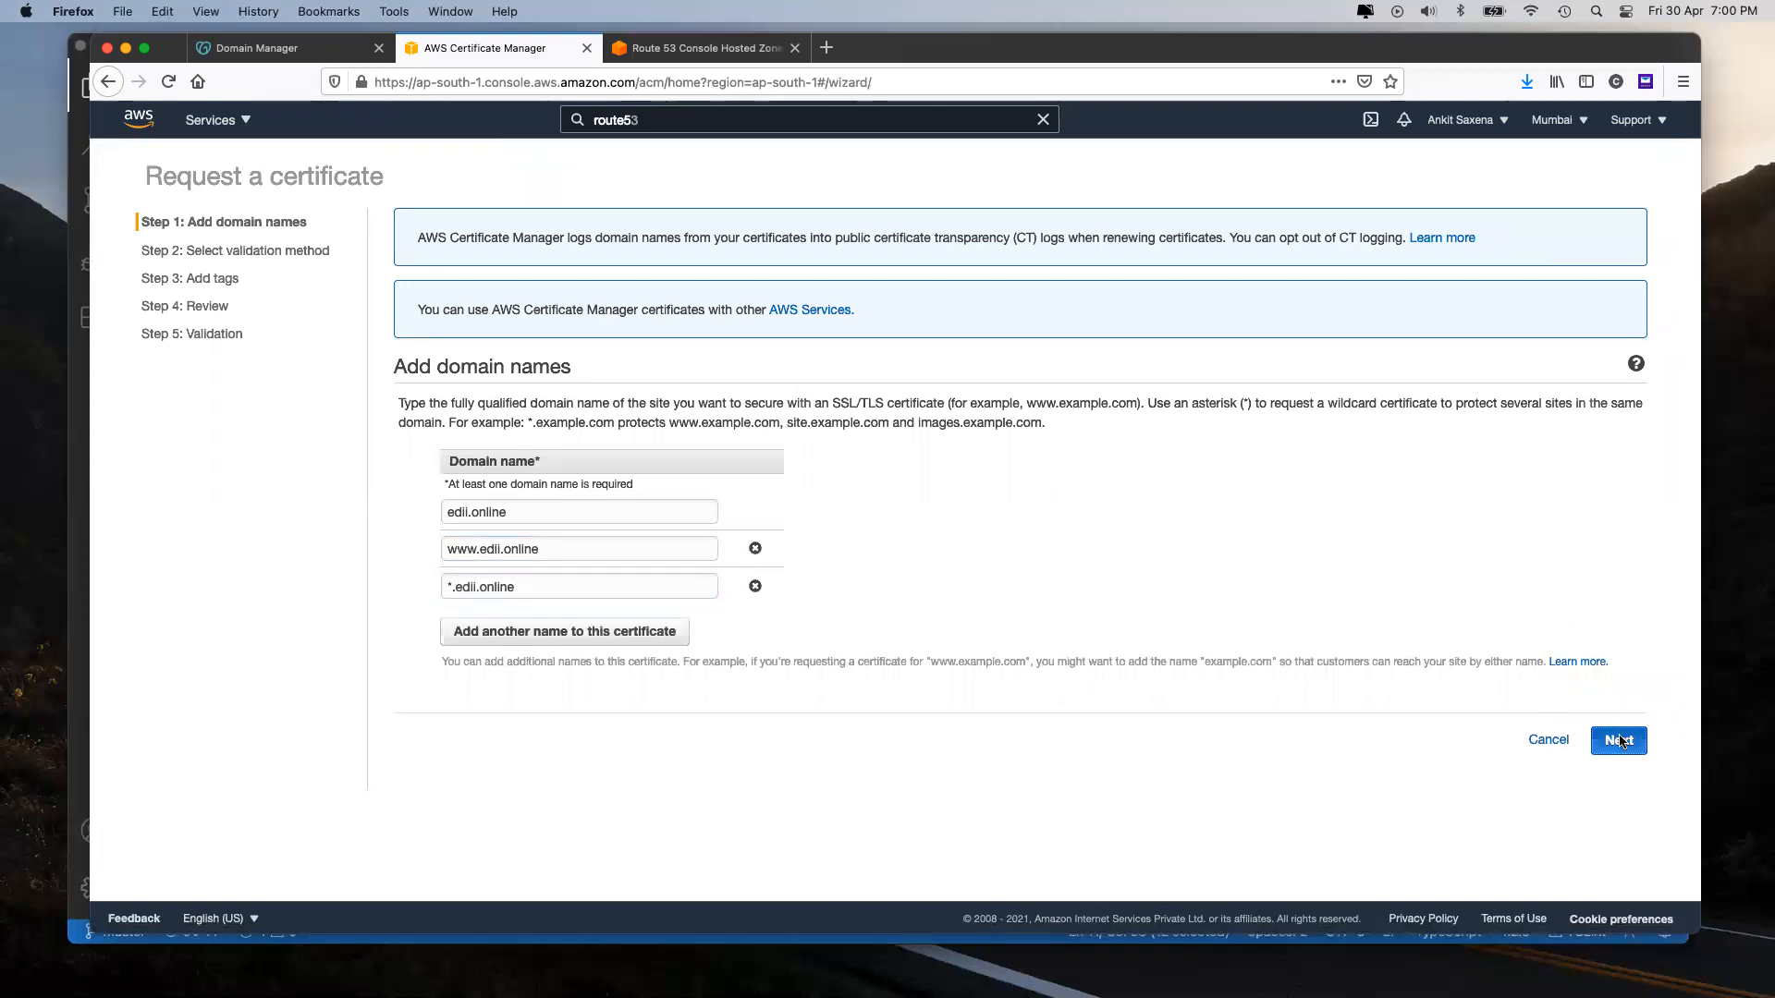
click(1619, 739)
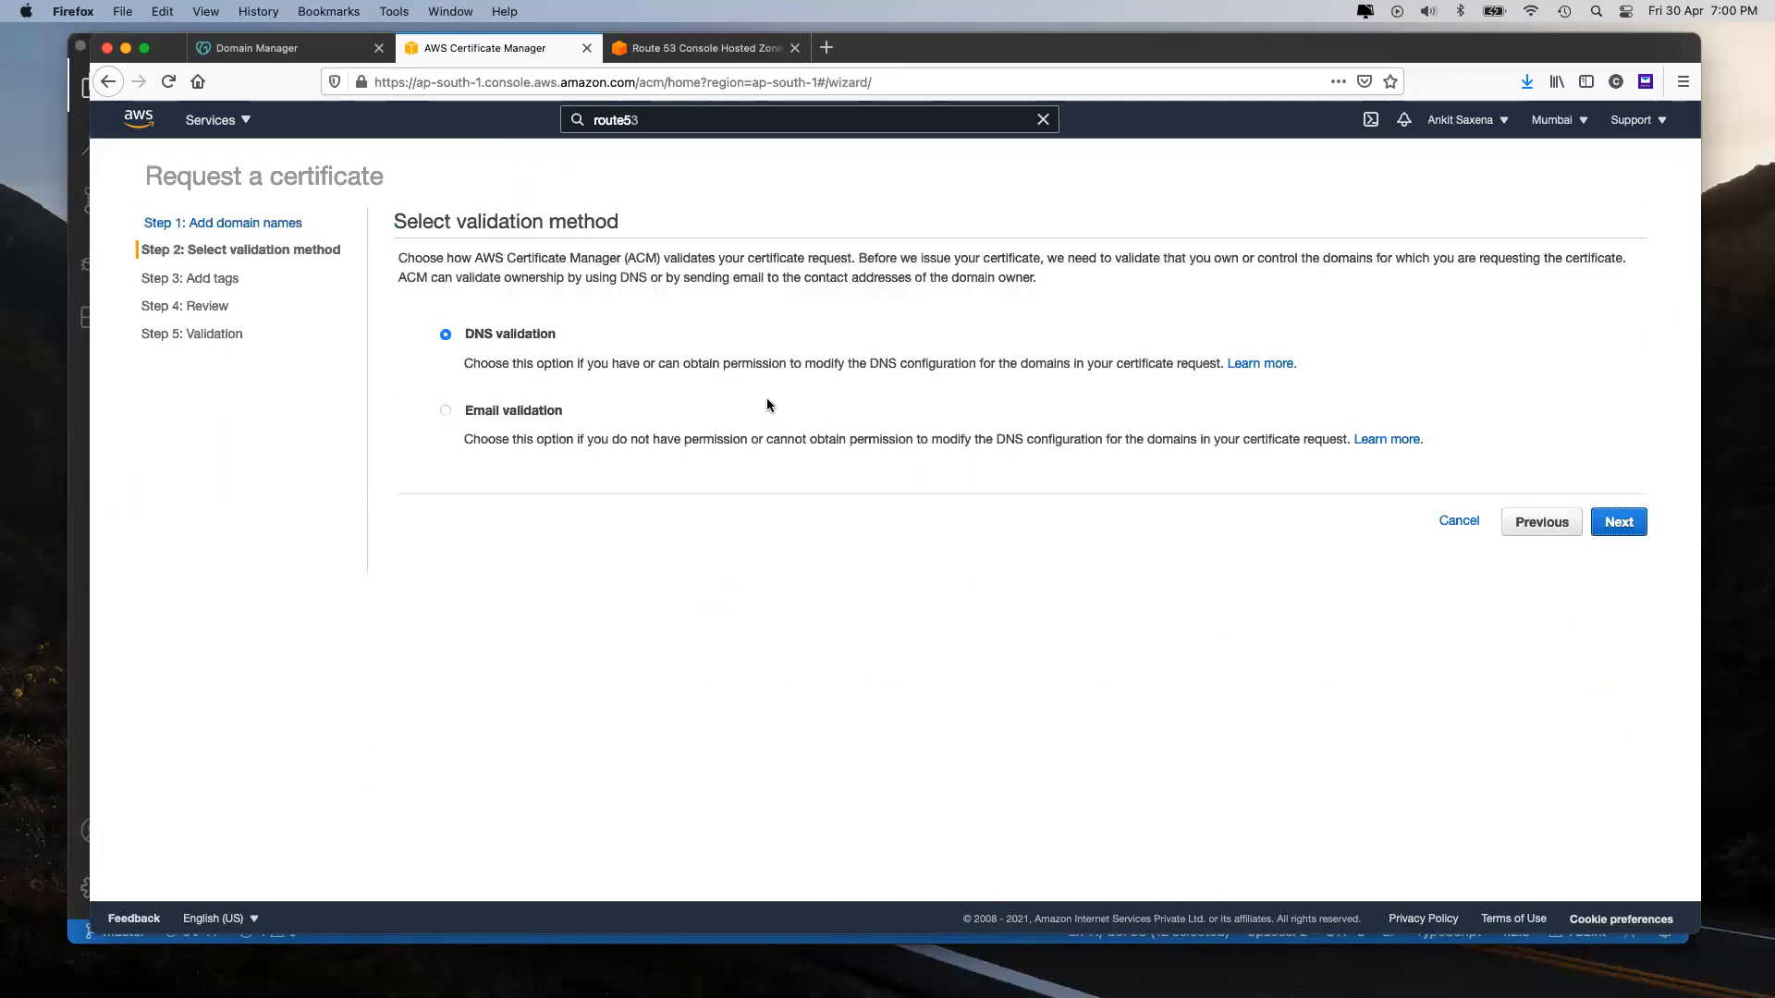
Step: Keep DNS validation and add the tags Name with value edii.online and CreatedBy with the creator's first name
click(1607, 522)
click(527, 332)
text(Name)
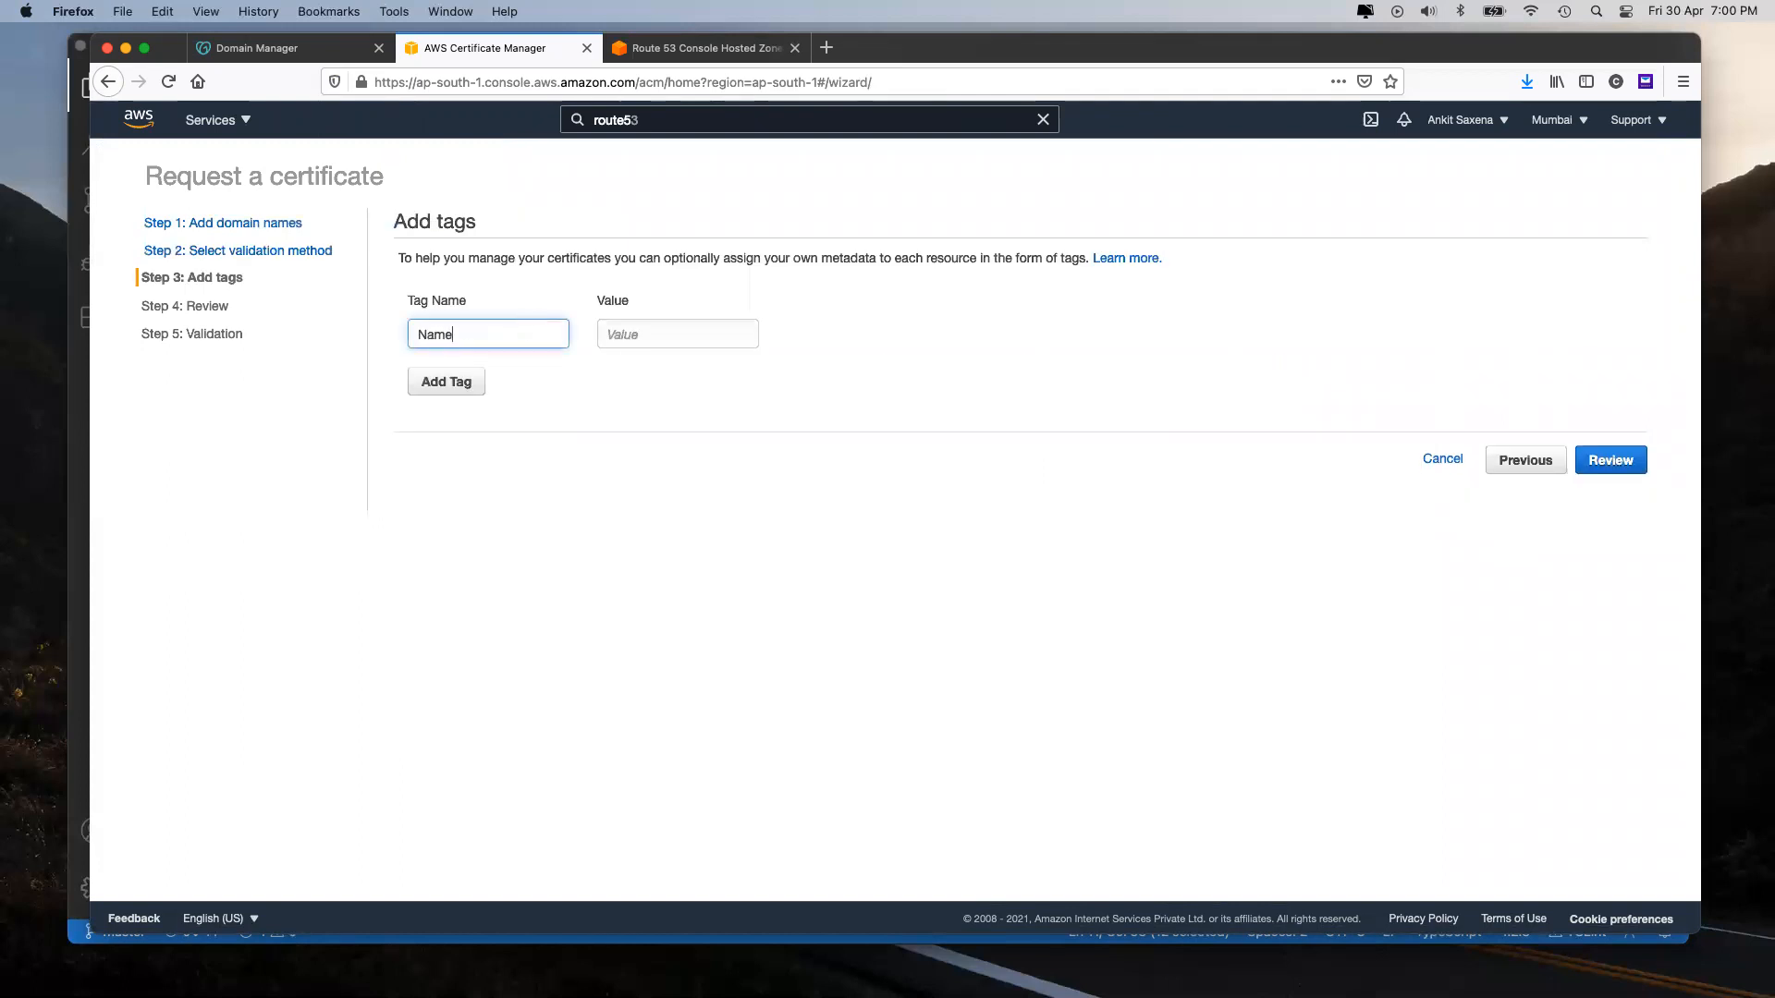
key(Tab)
key(super+v)
click(446, 382)
click(470, 373)
text(CreatedBy)
key(Tab)
text(Ank)
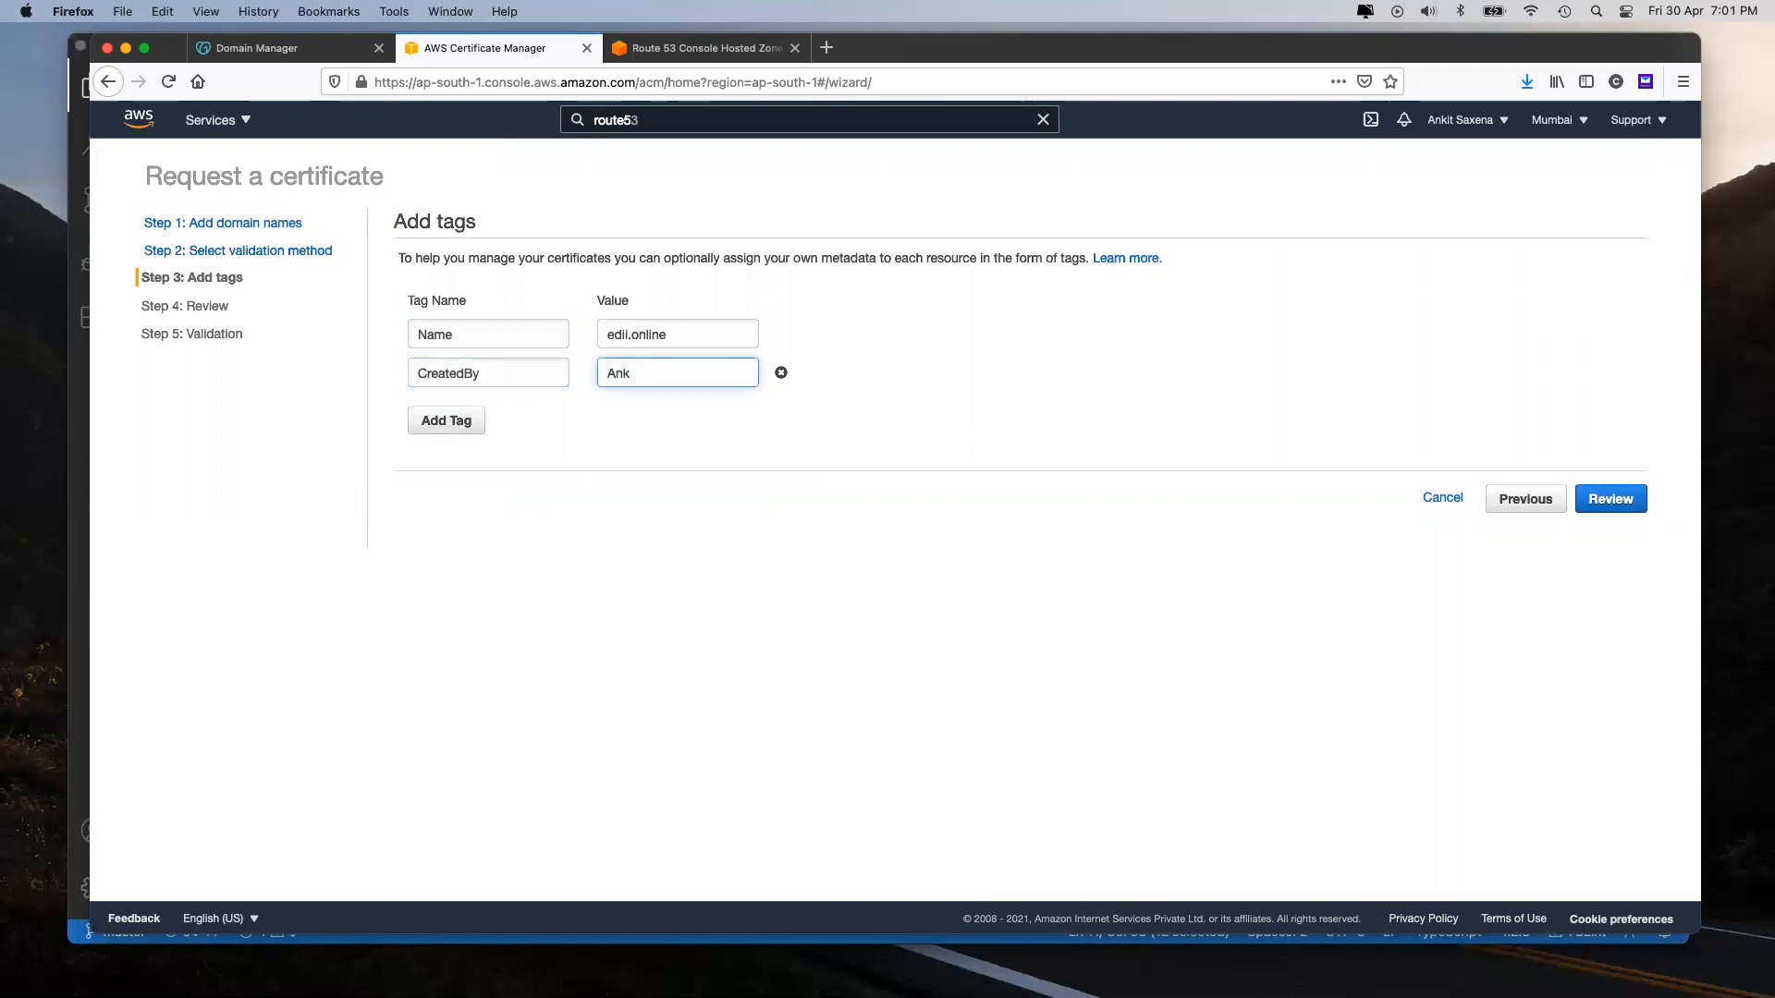
Step: Review the domain names, validation method and tags, and submit the certificate request
click(1610, 500)
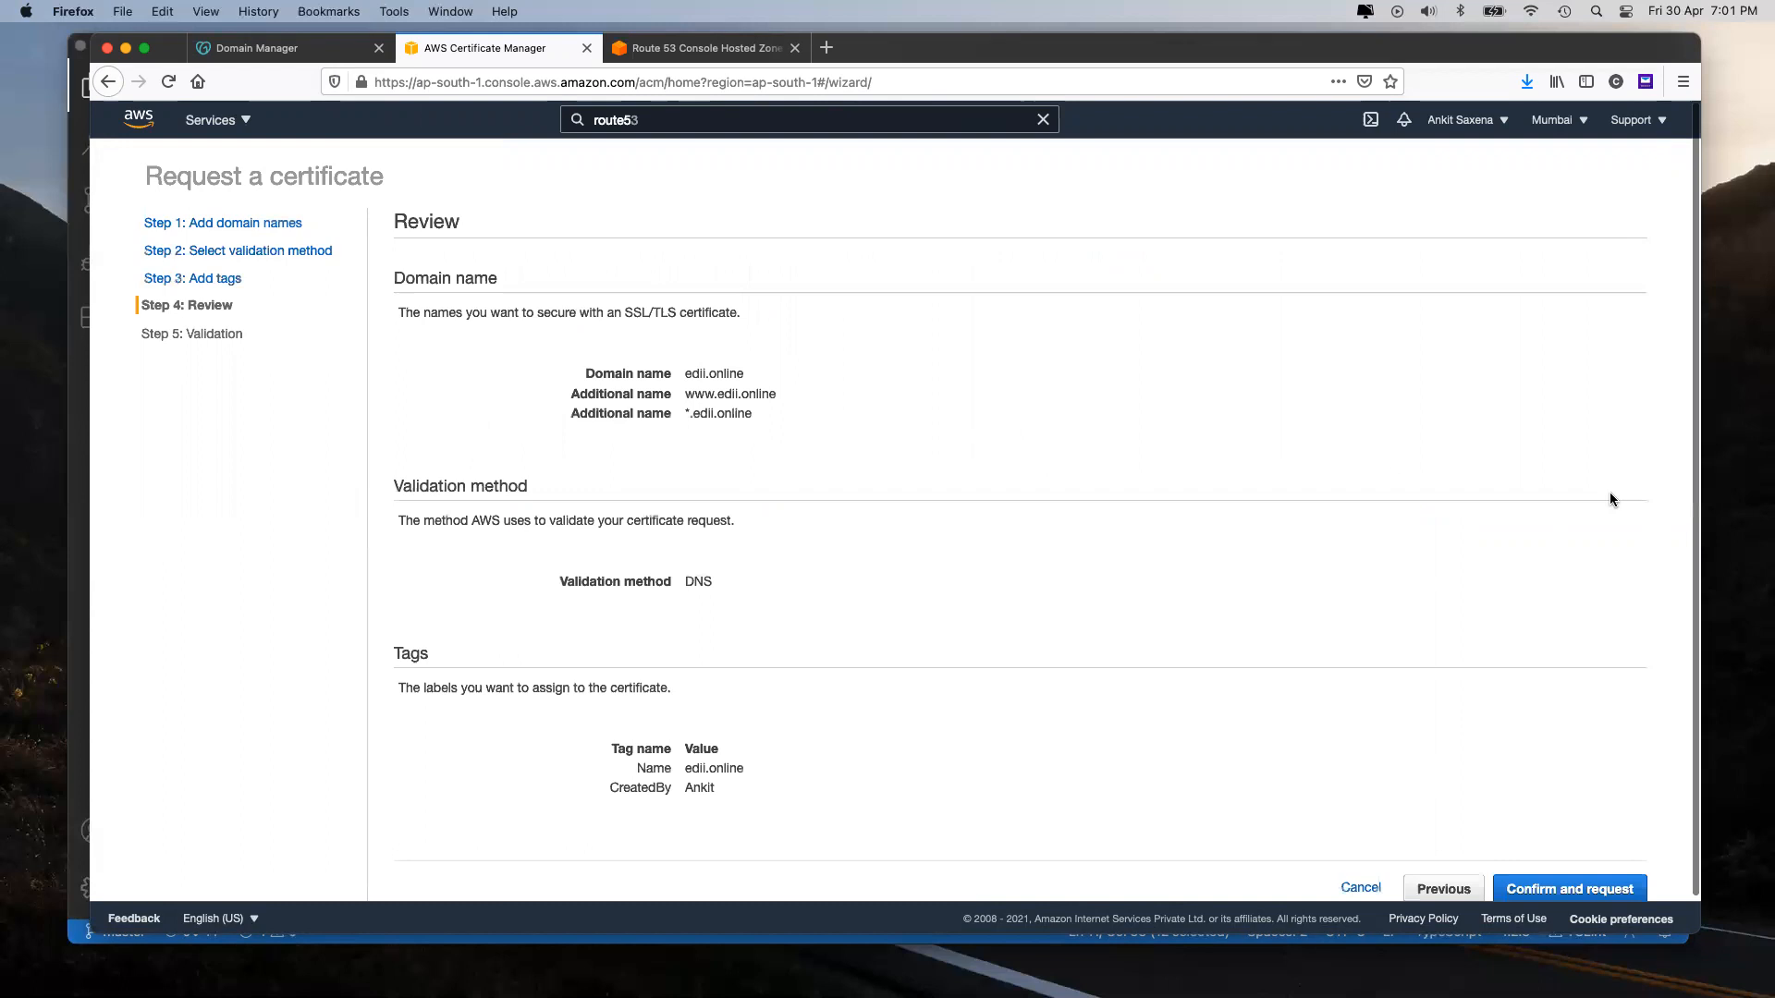
scroll(963, 451, down, 1)
click(1579, 850)
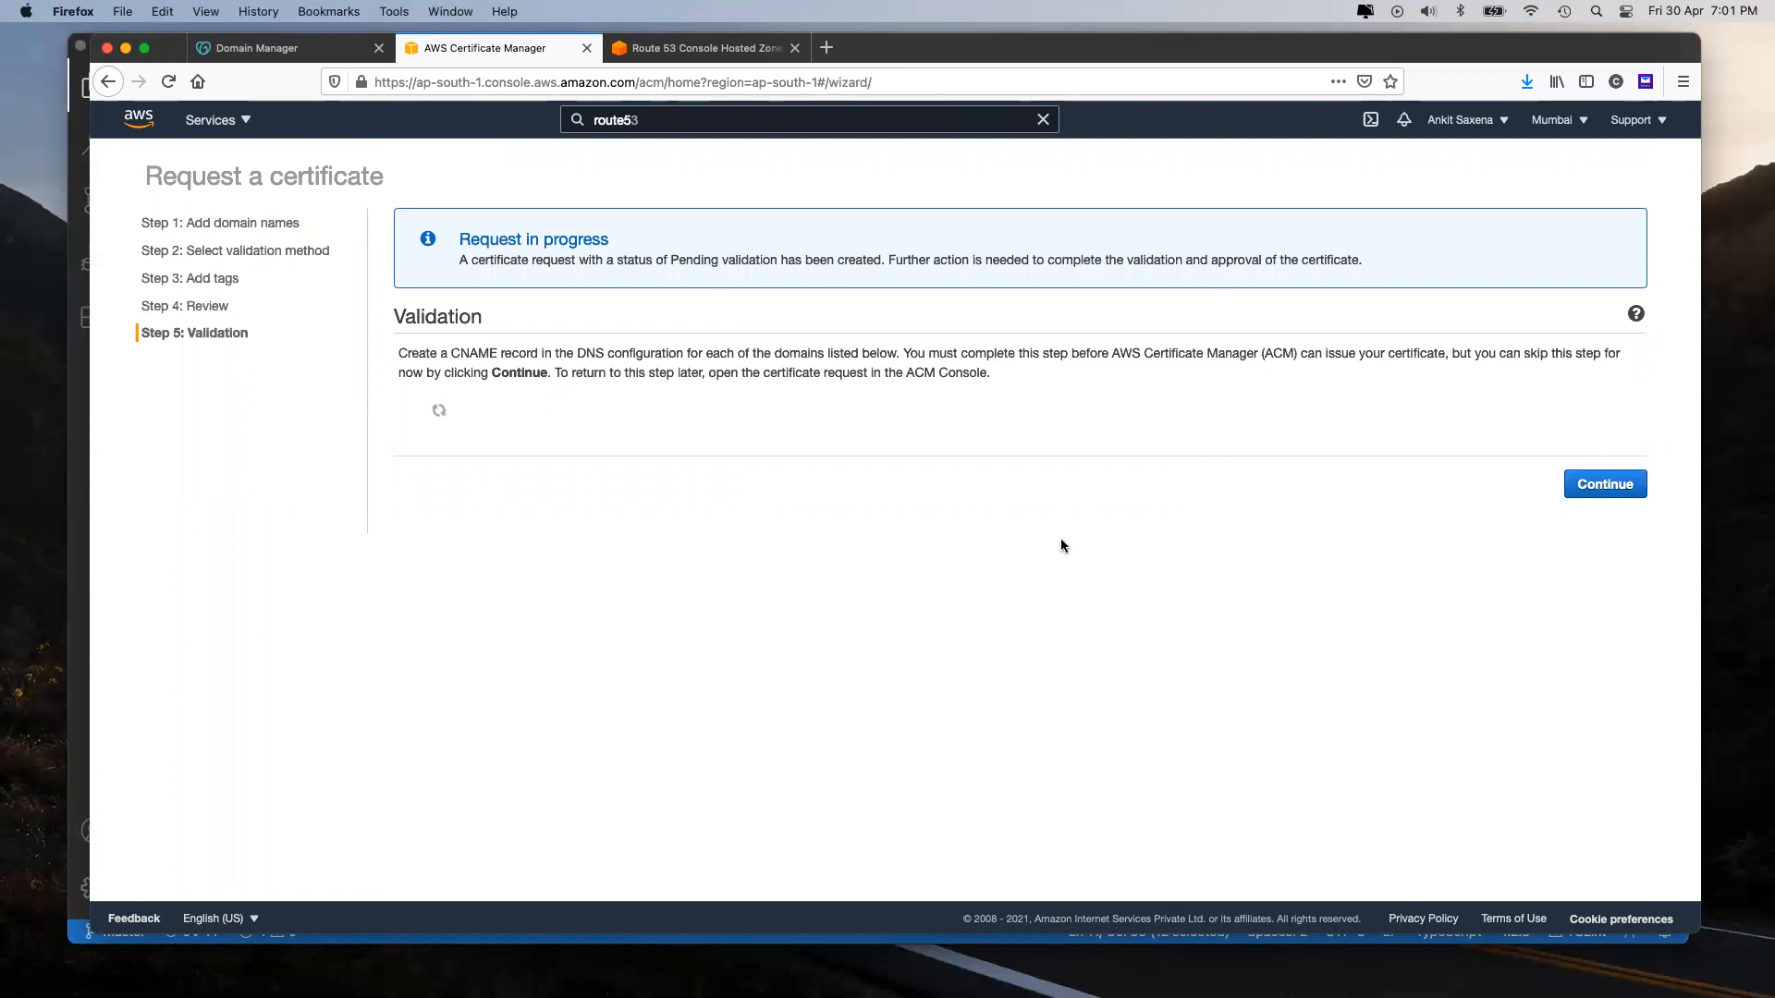
Step: Create the CNAME validation record for edii.online in its Route 53 hosted zone
click(407, 447)
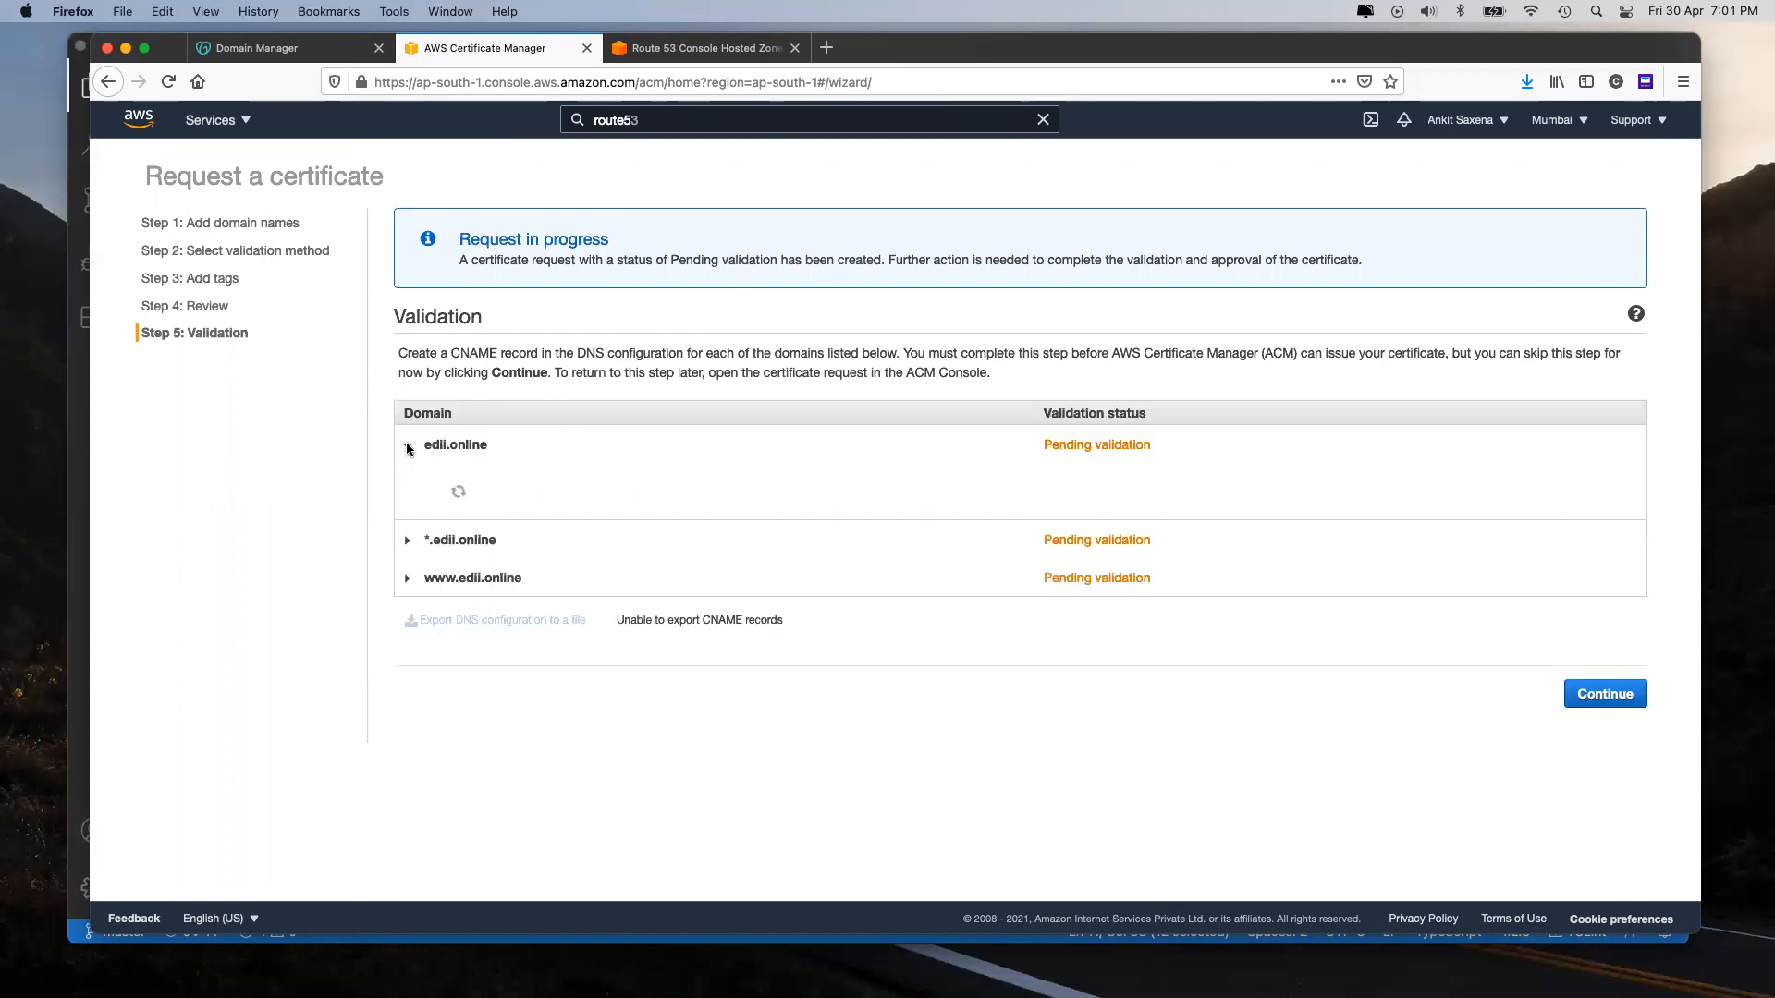
click(476, 621)
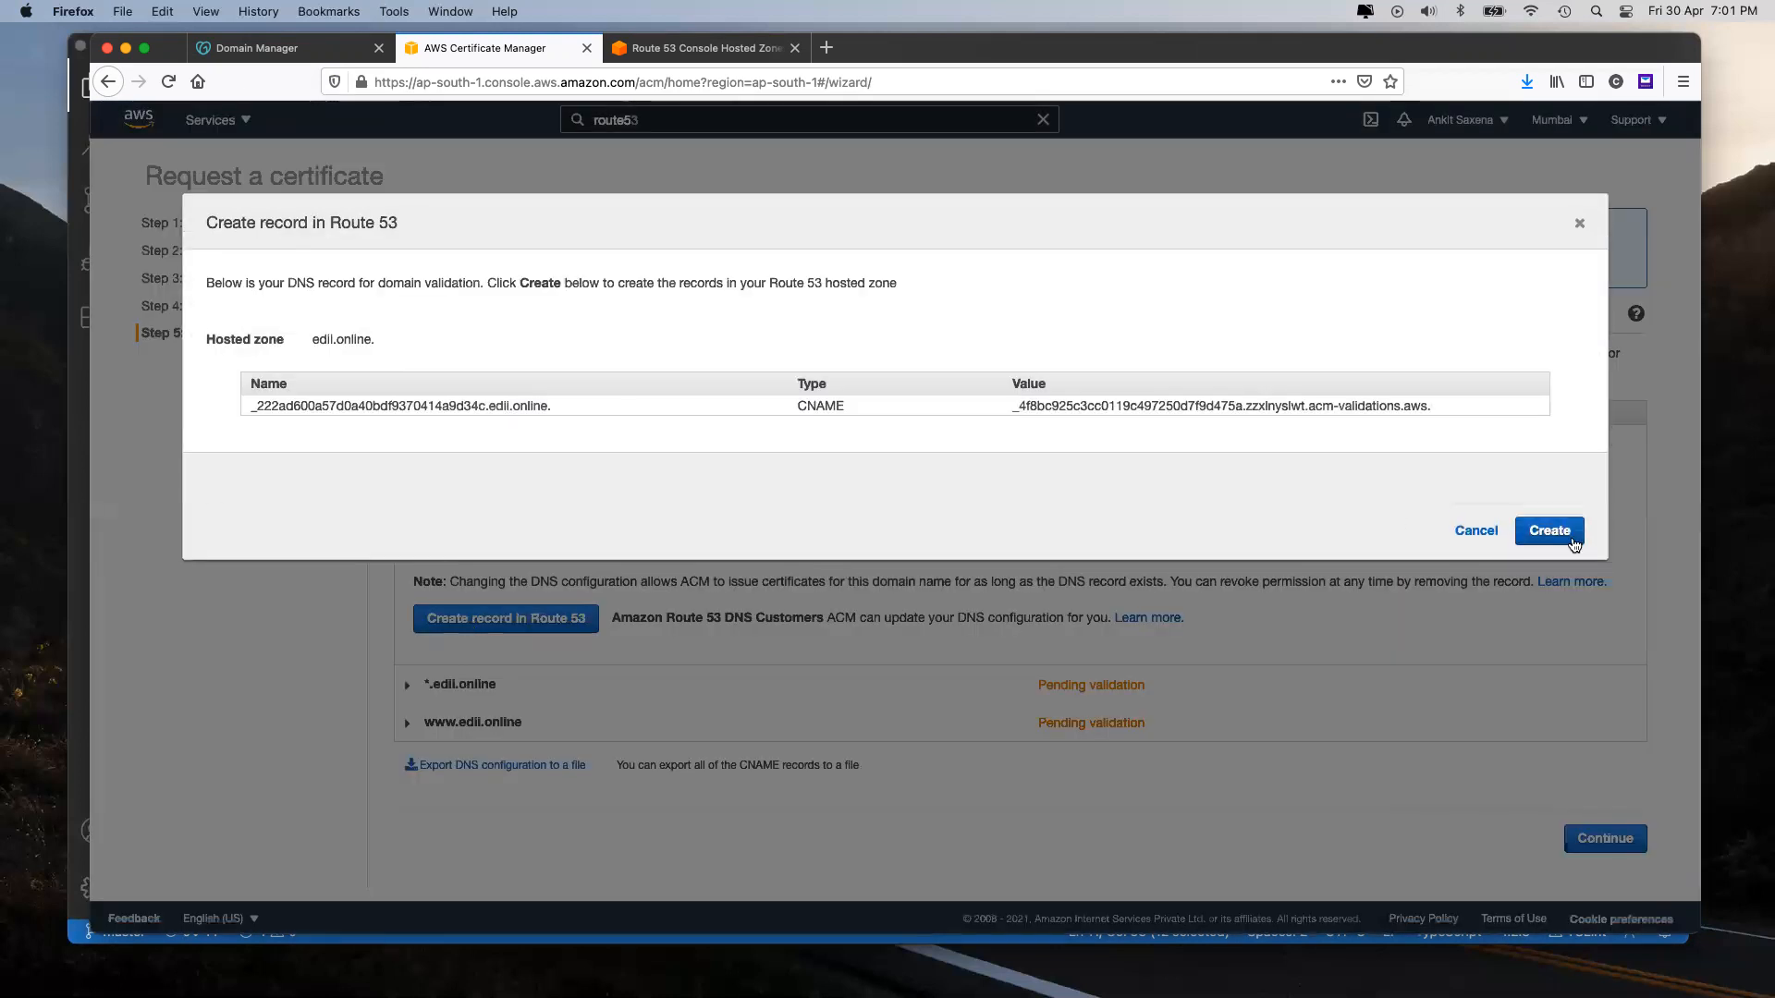
click(1560, 517)
Step: Expand the *.edii.online domain entry and create its CNAME validation record in Route 53
scroll(829, 498, down, 2)
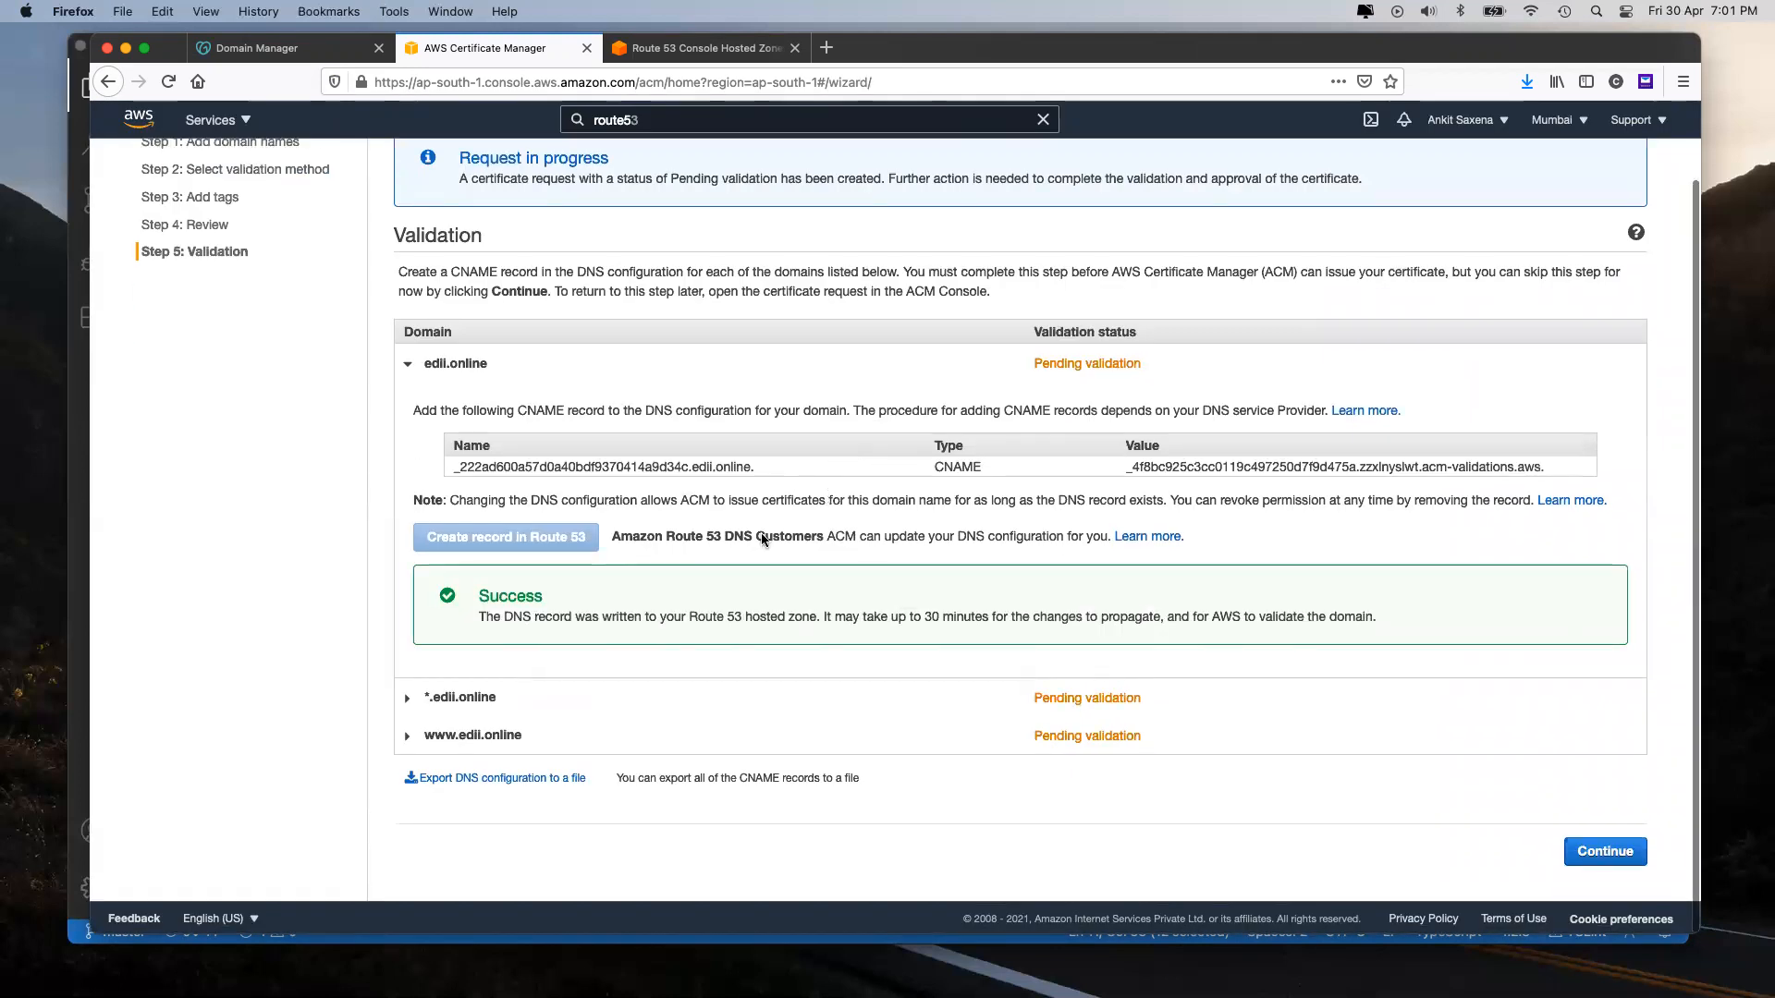
click(408, 699)
scroll(804, 704, down, 5)
click(558, 671)
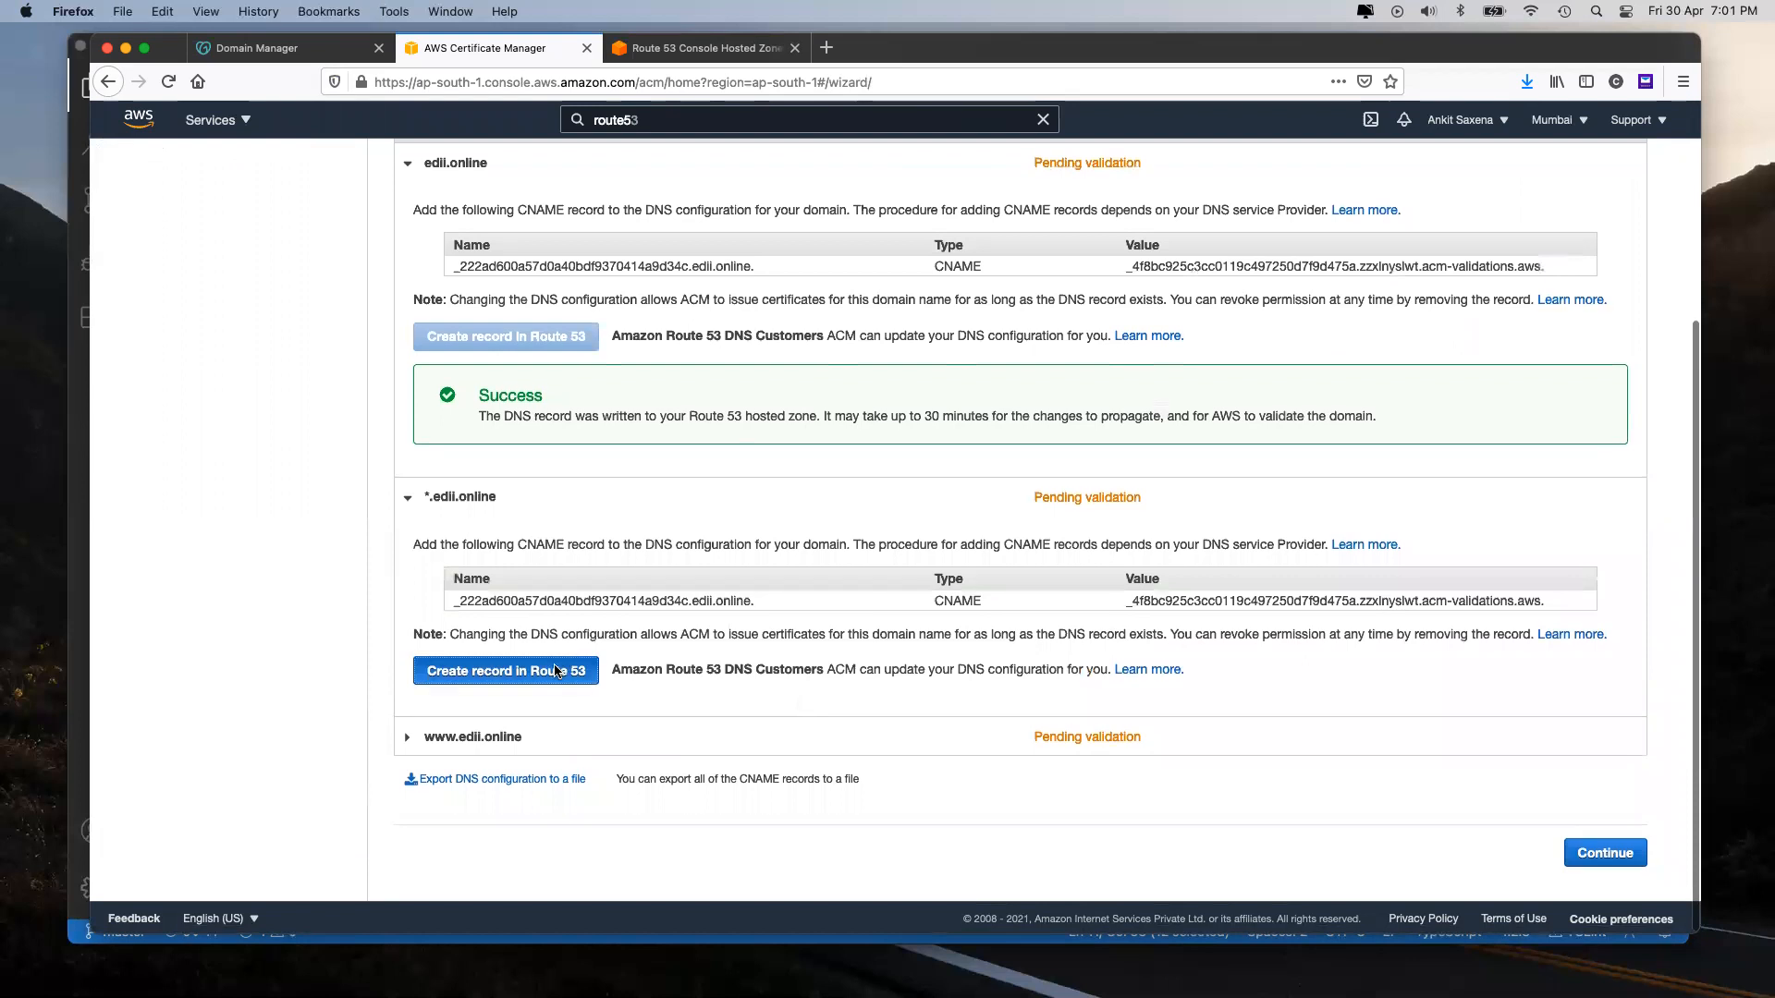
click(1549, 529)
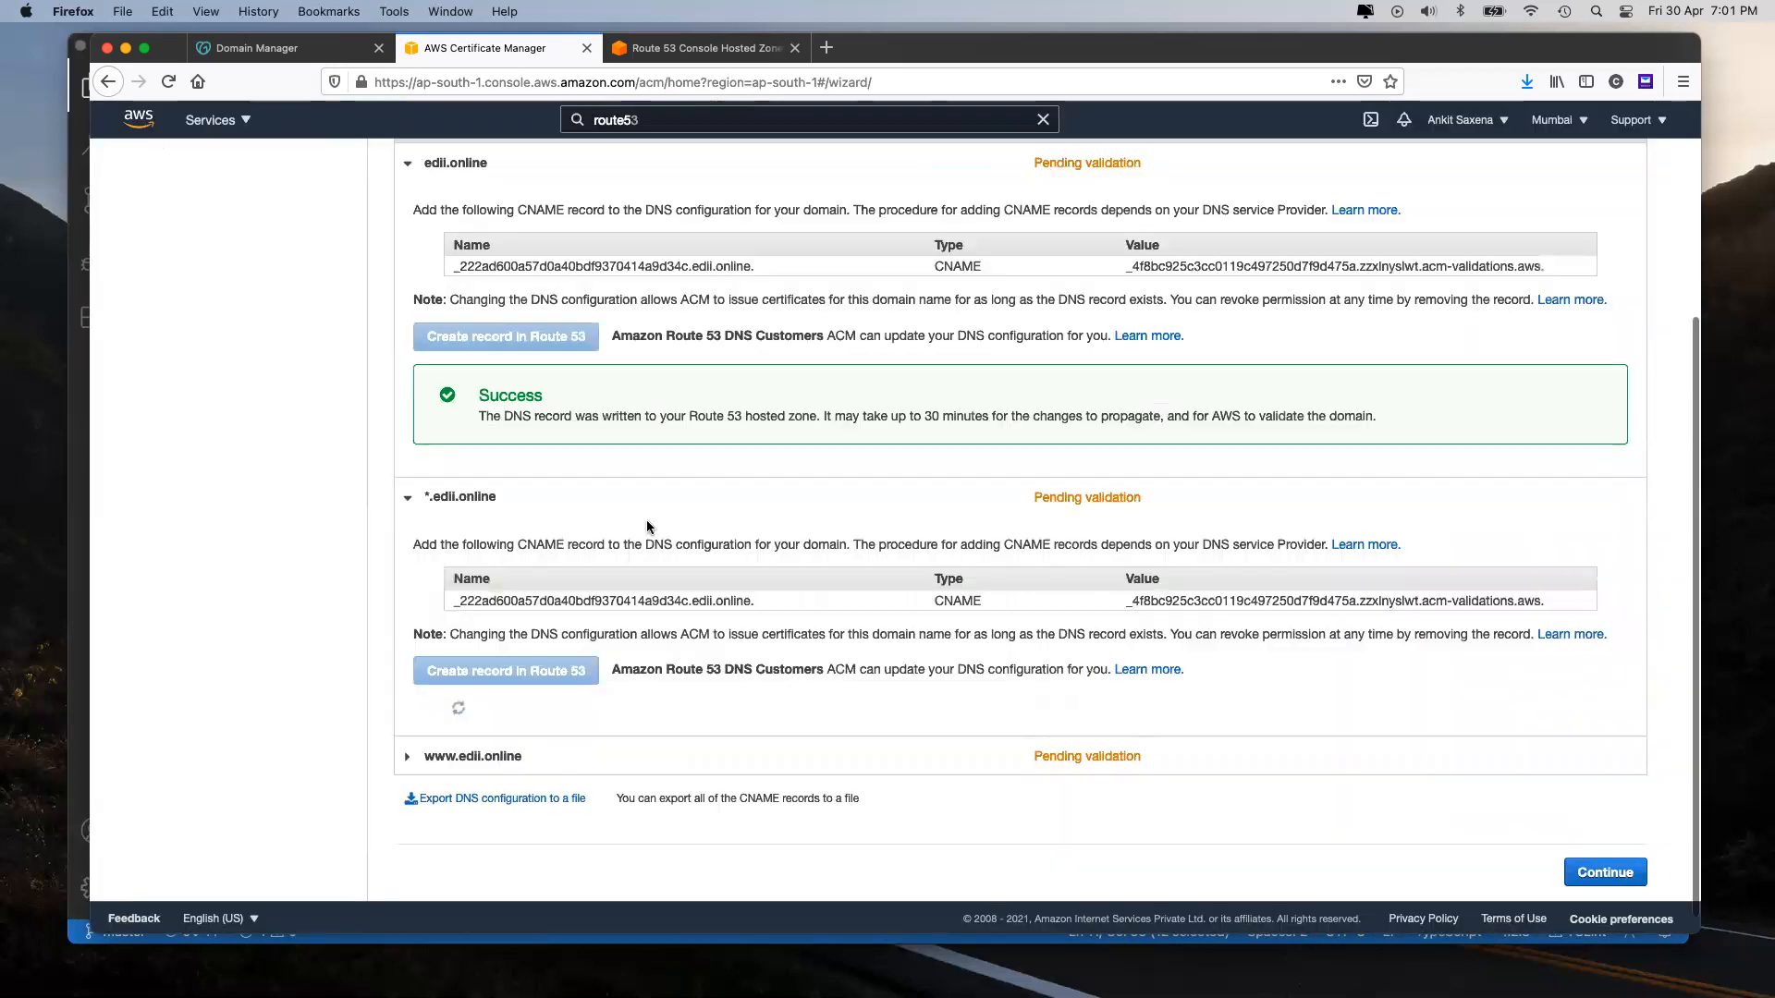
click(407, 812)
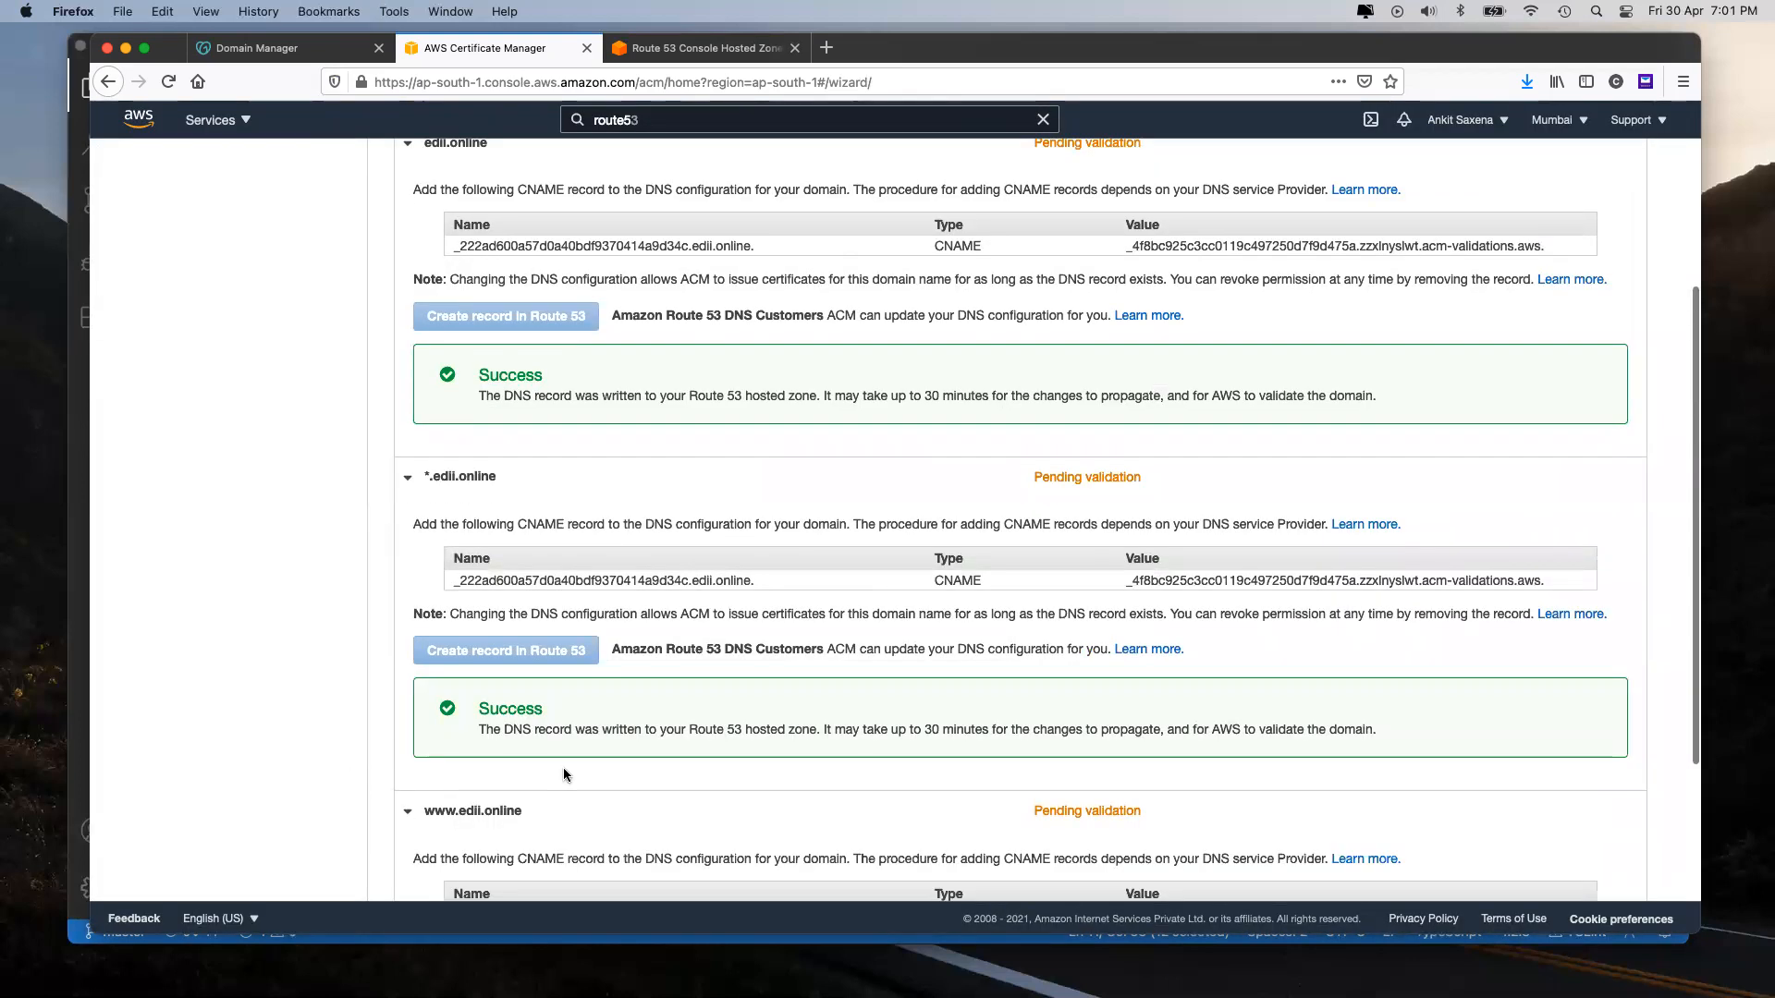
scroll(563, 773, down, 6)
click(523, 725)
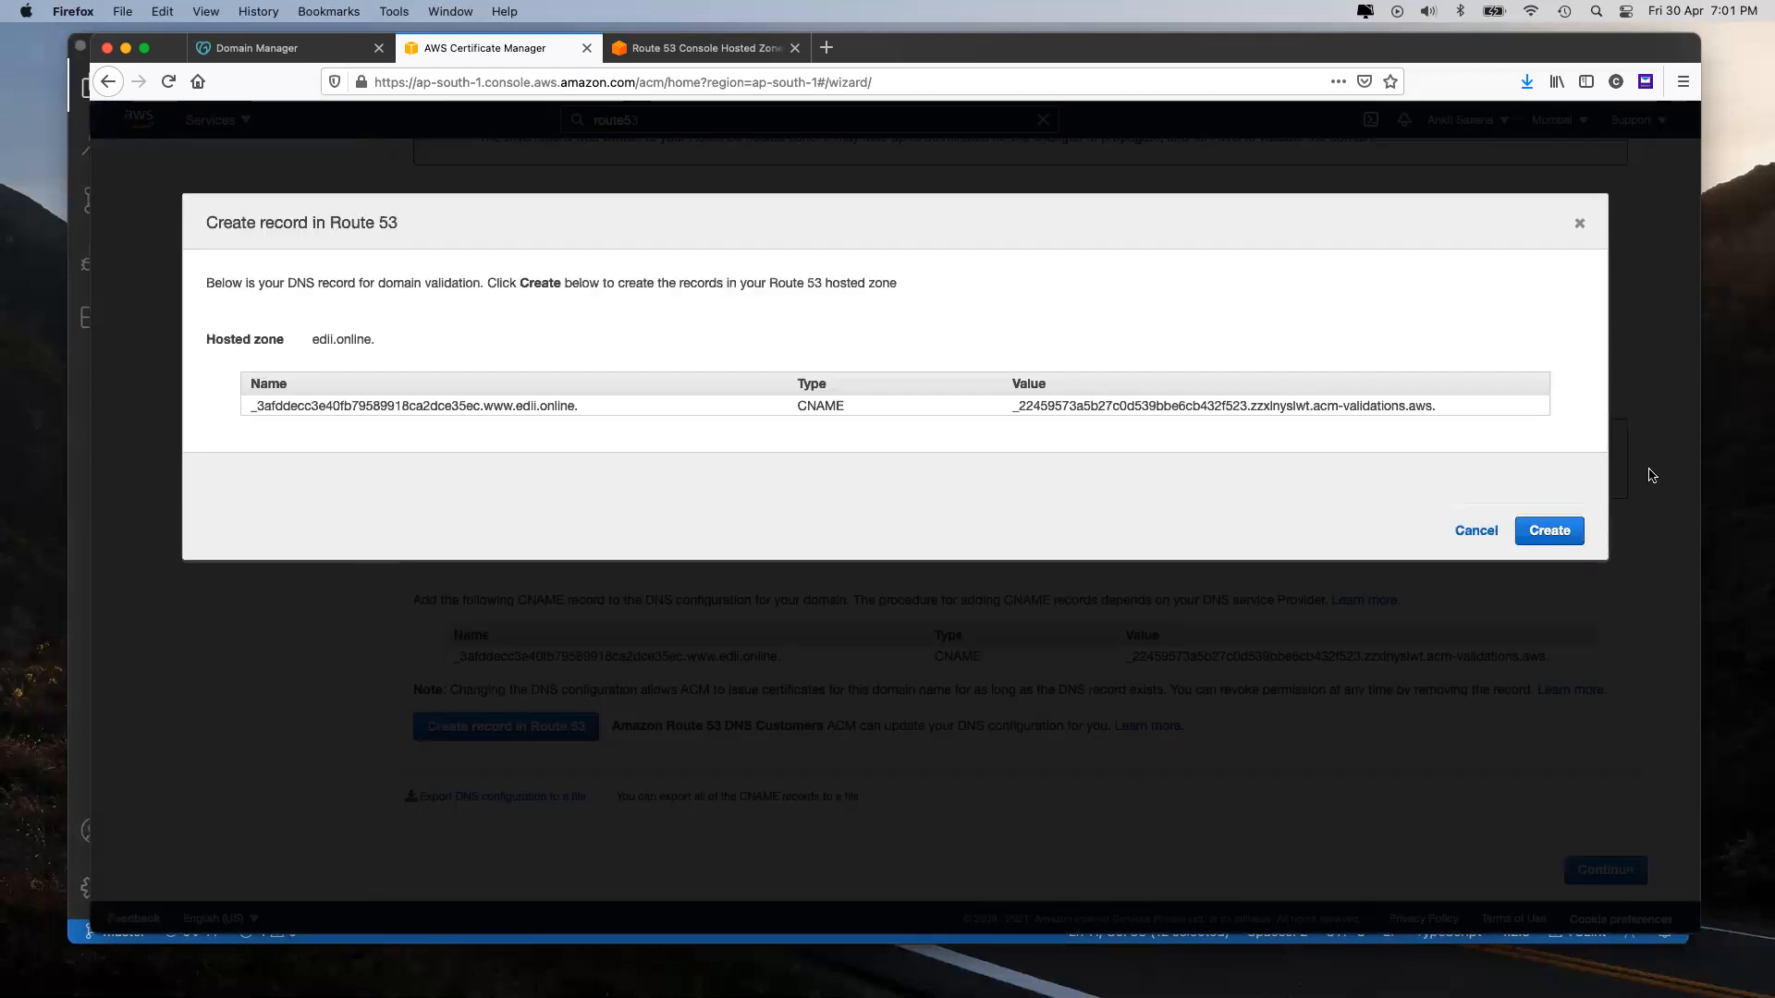
click(1549, 529)
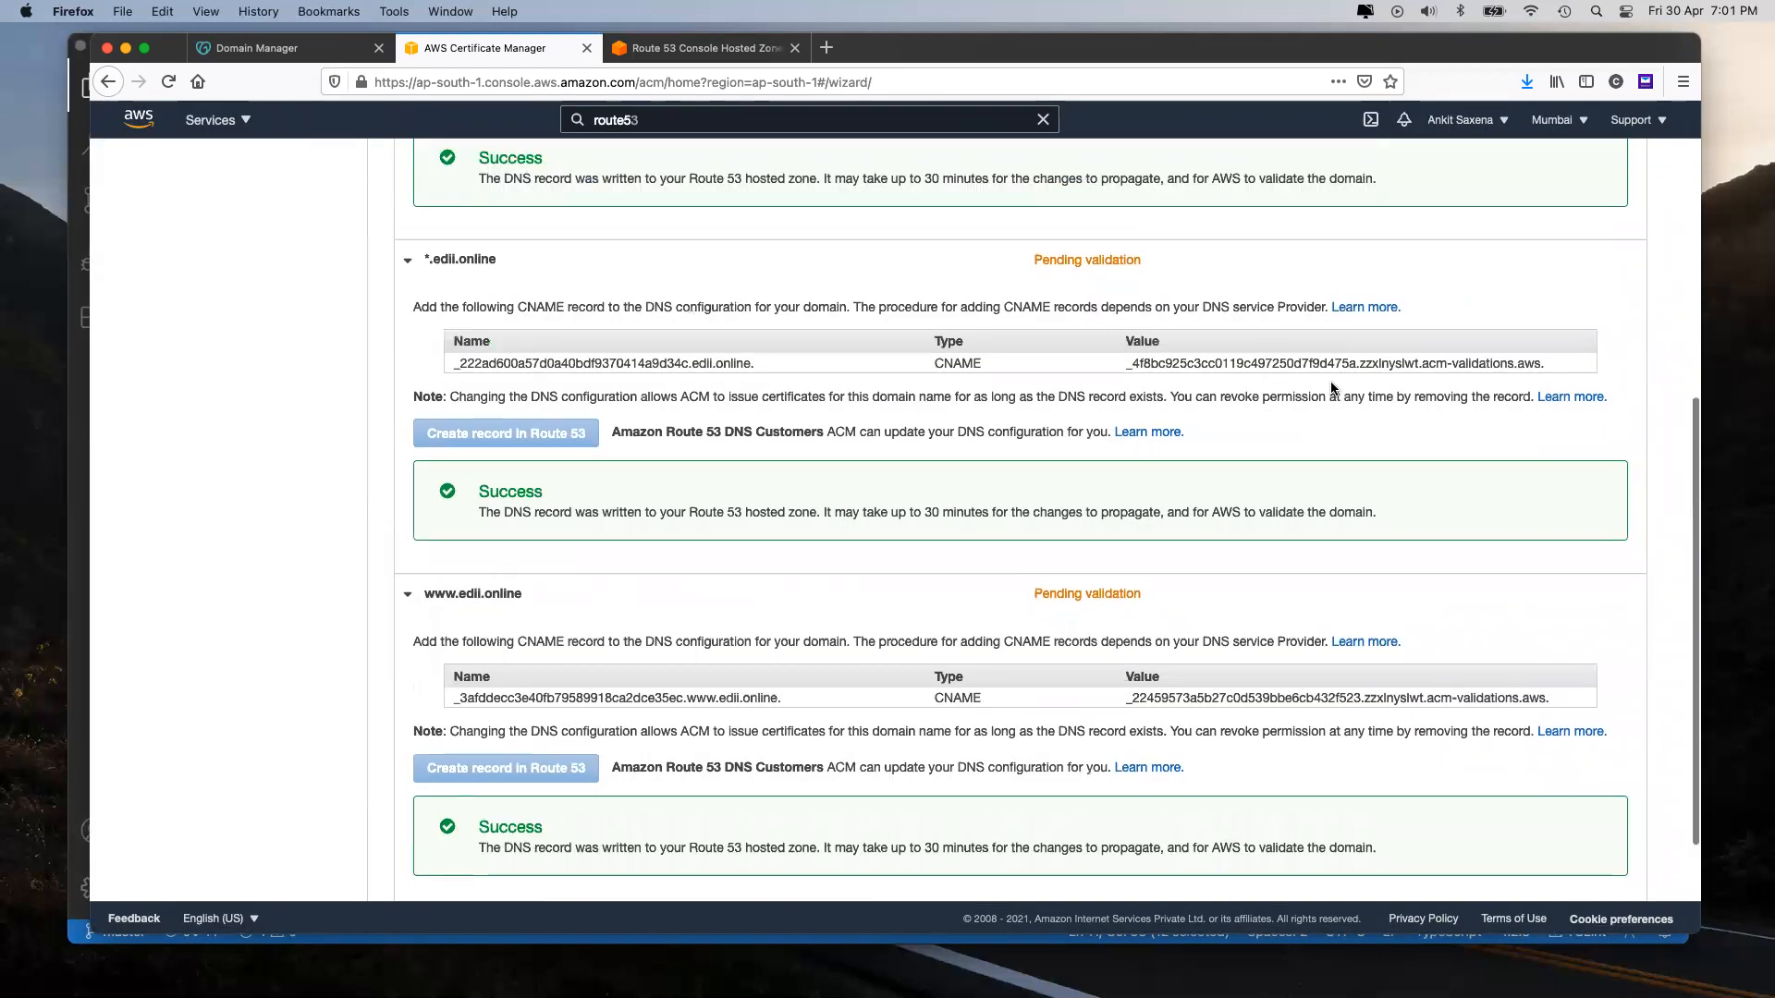
Step: Review the validation entries of all three domains and finish the certificate request to return to the certificate list
scroll(1494, 338, up, 10)
scroll(1464, 503, down, 10)
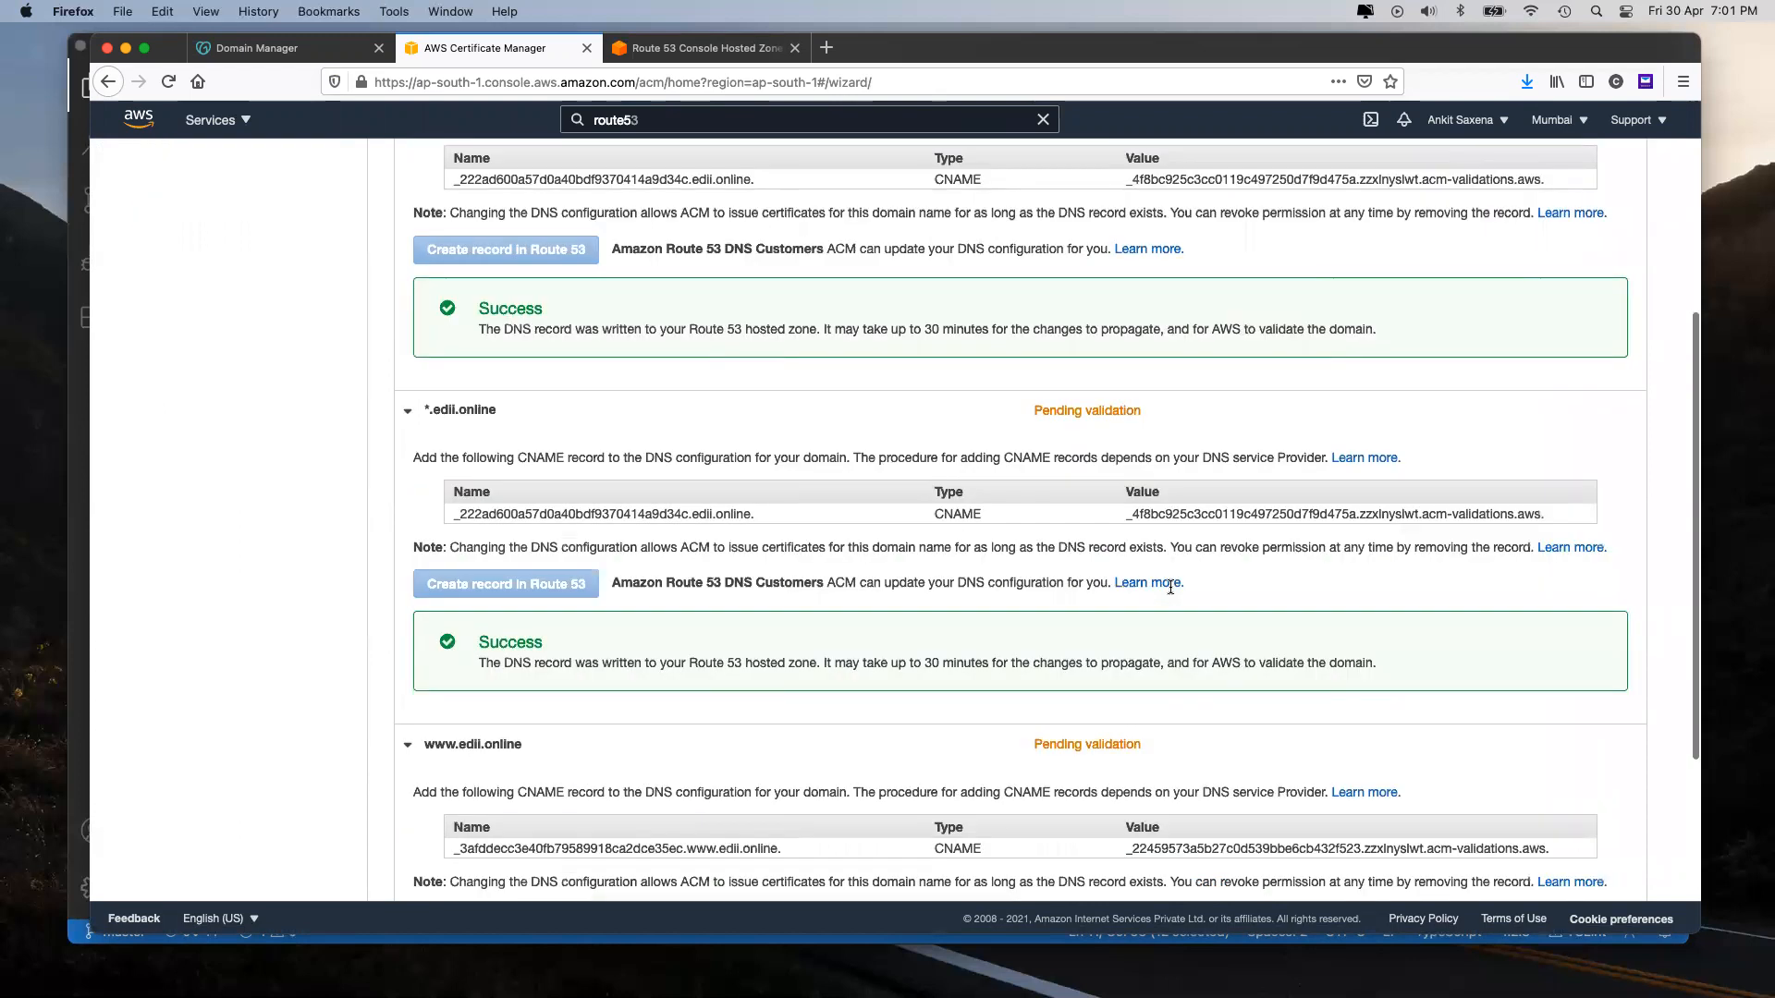
click(1608, 851)
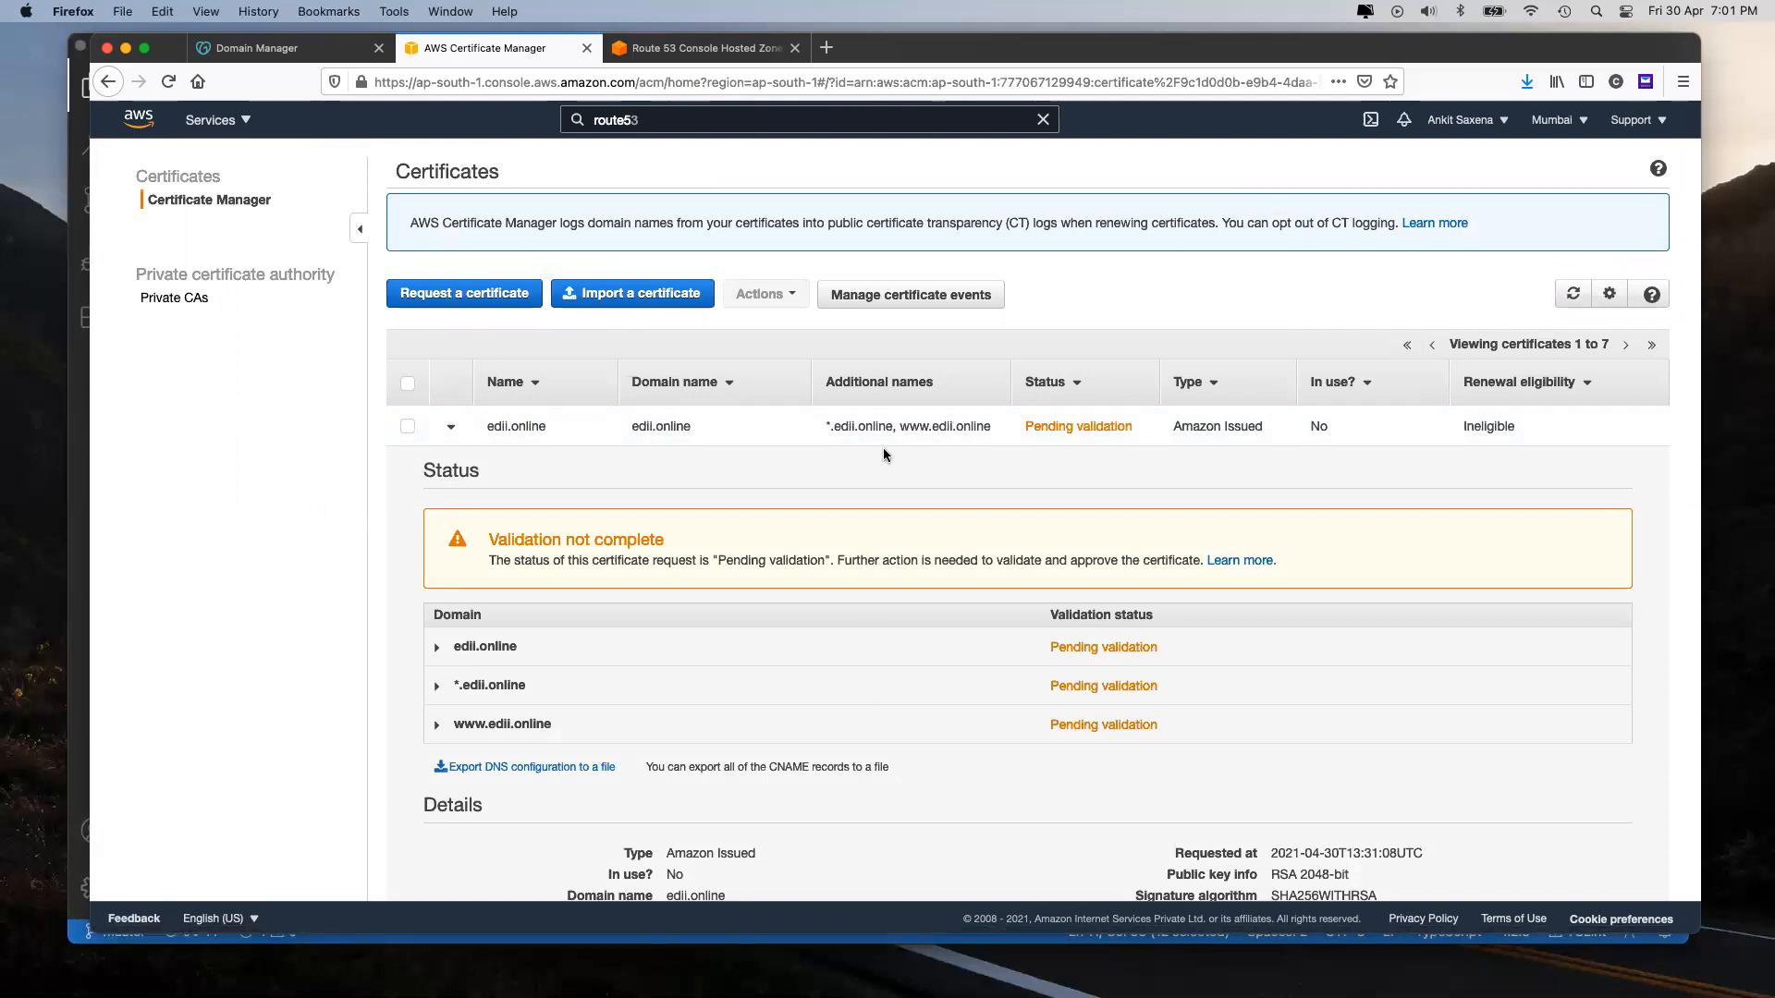
Step: Compare the new certificate's edii.online CNAME name and value with the refreshed records in the Route 53 hosted zone
scroll(923, 557, down, 3)
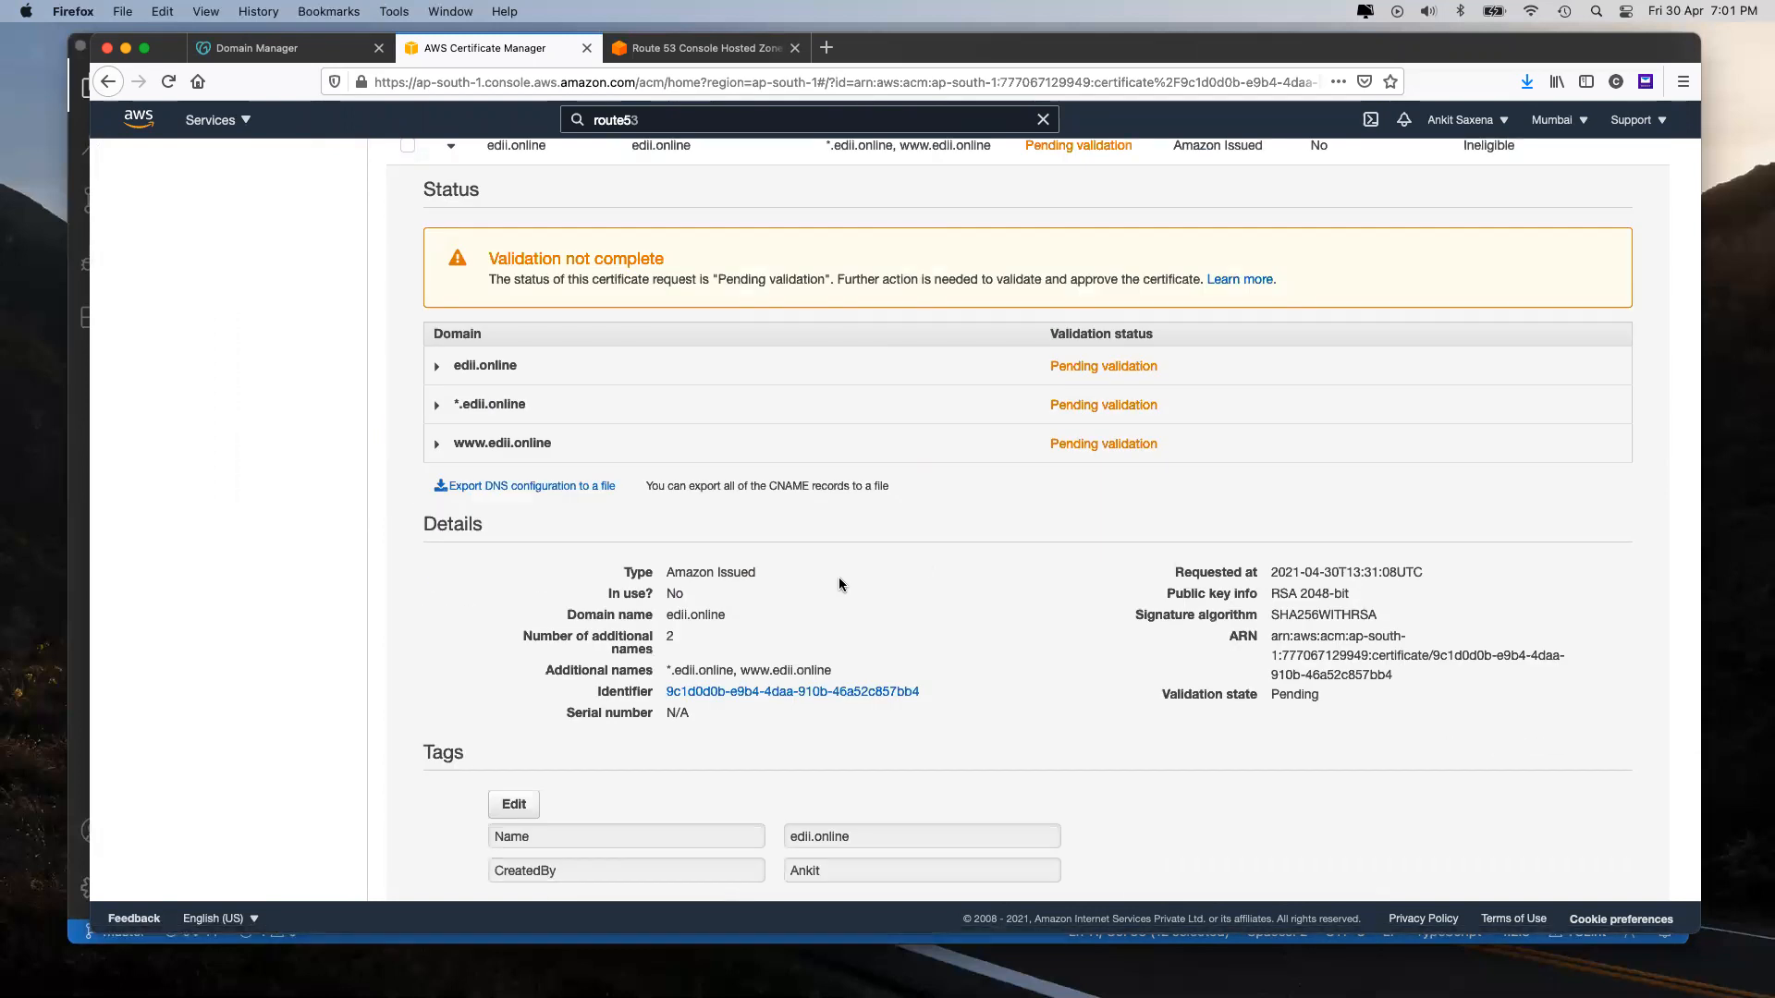
scroll(742, 502, up, 2)
click(439, 508)
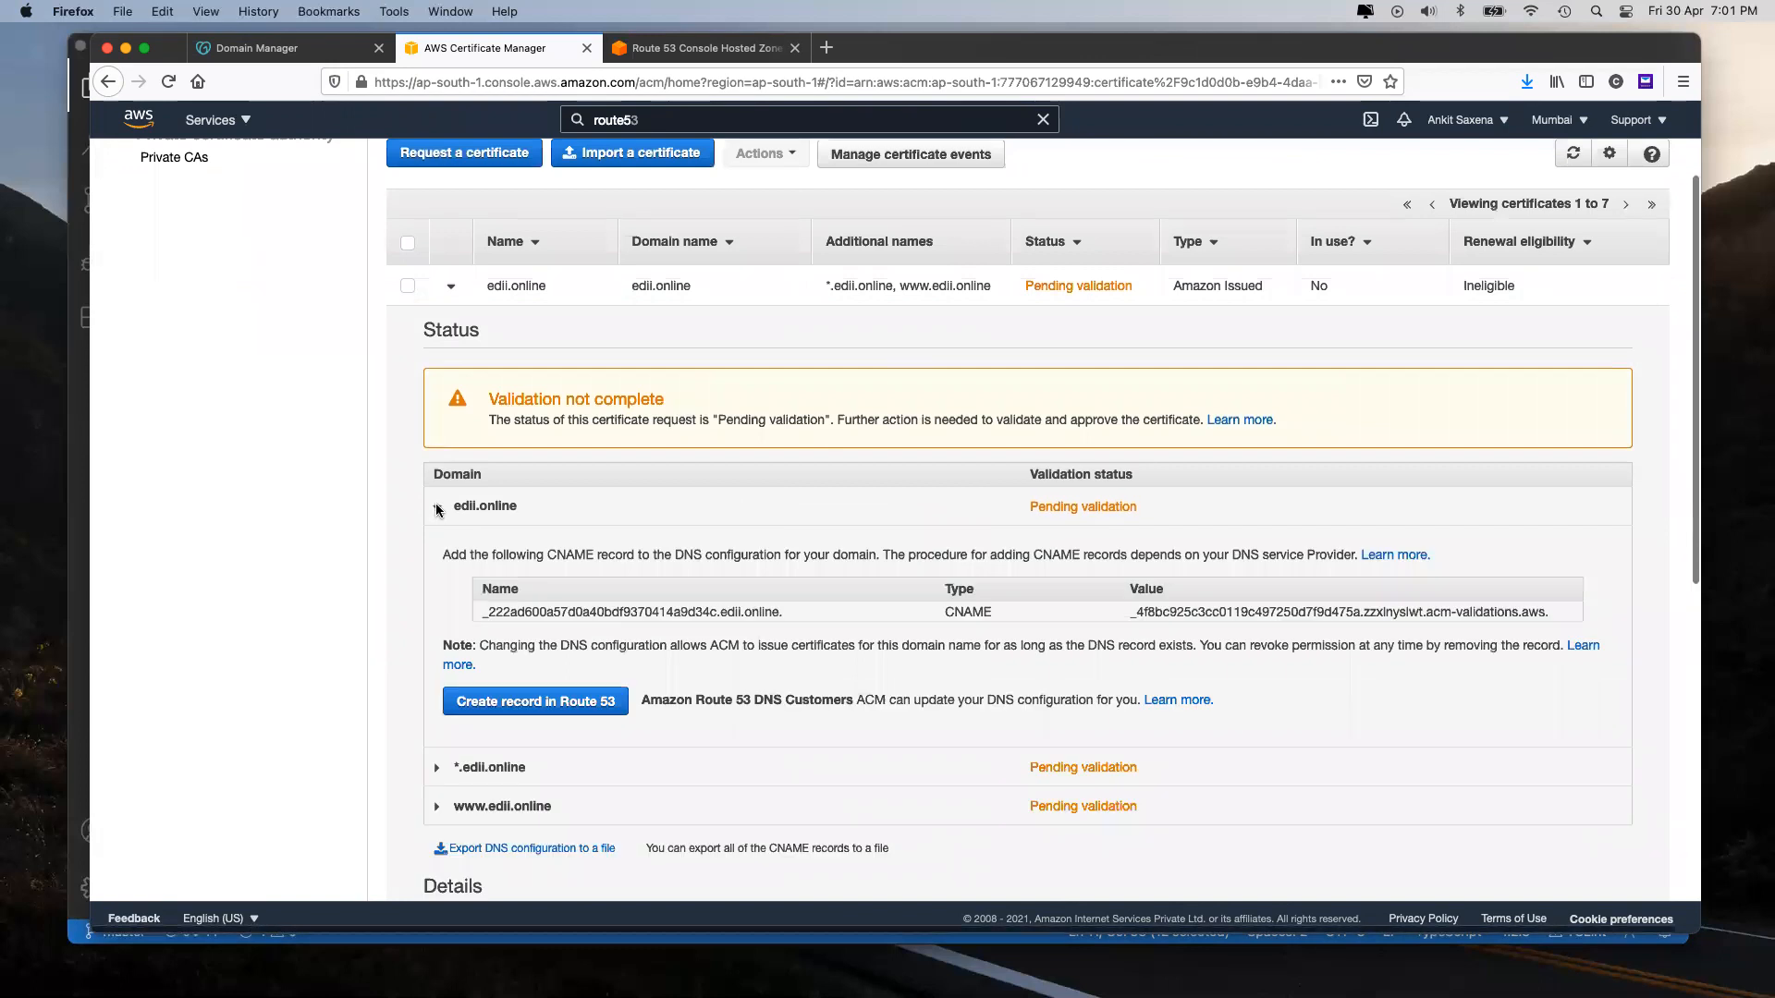
click(484, 613)
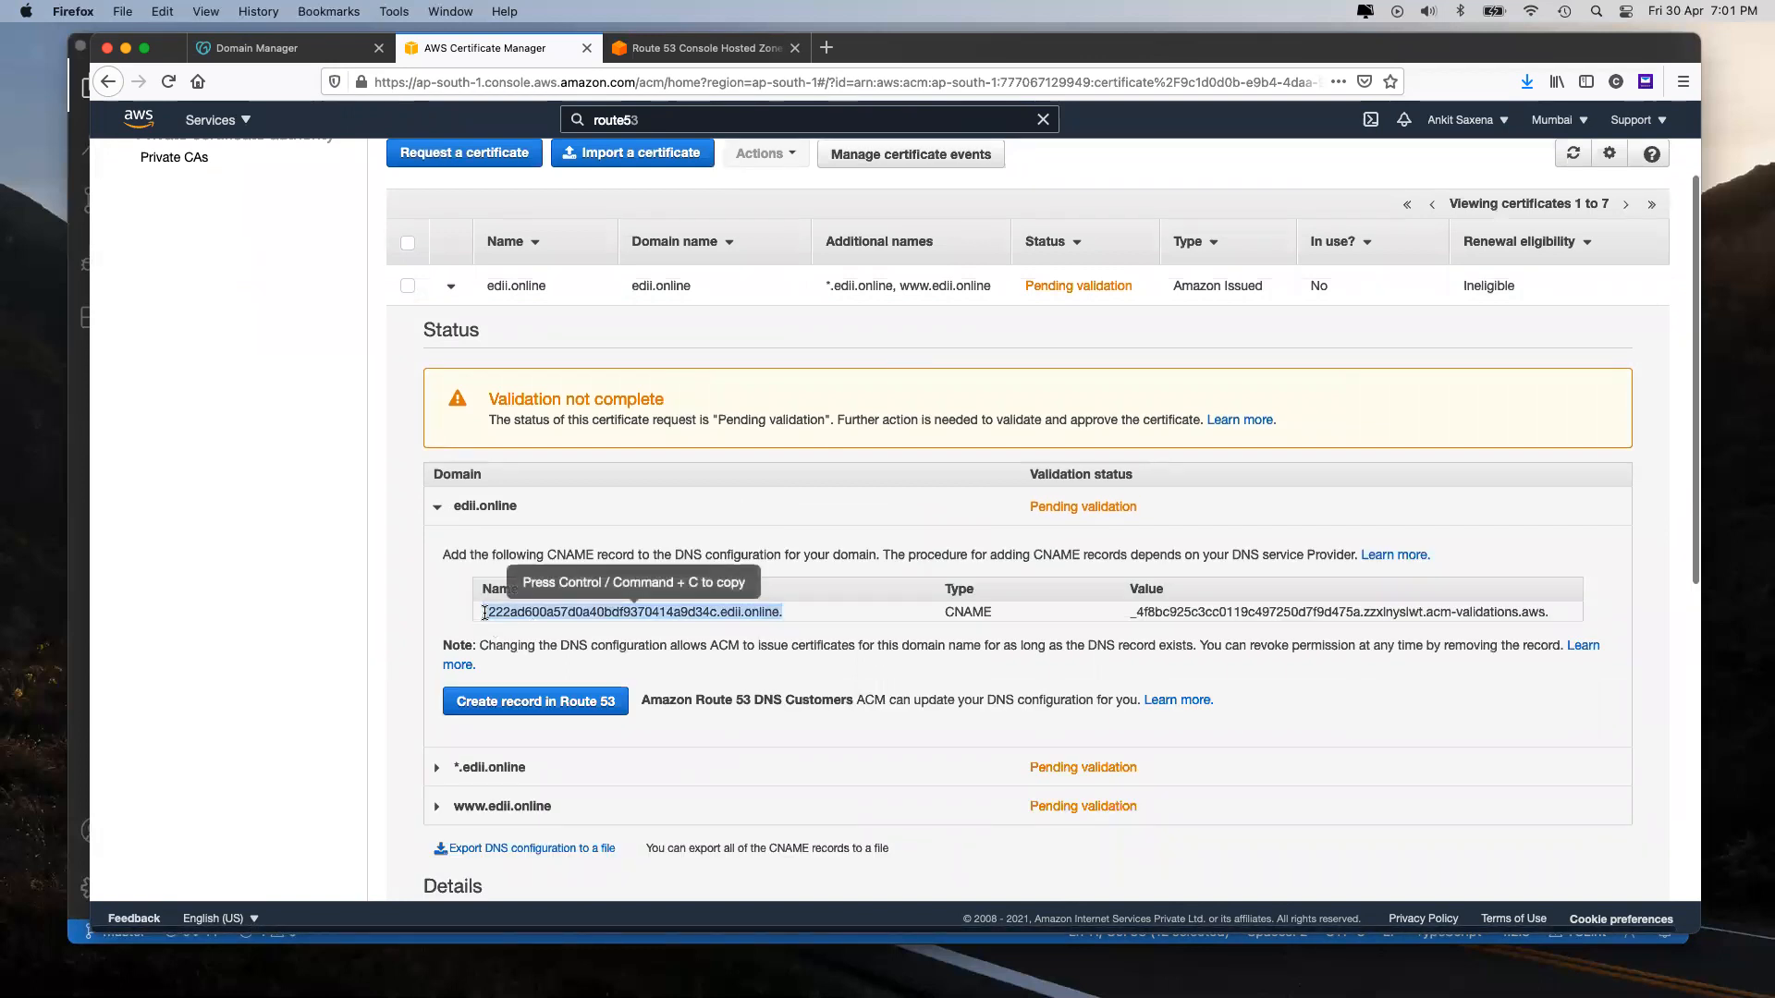
click(1202, 613)
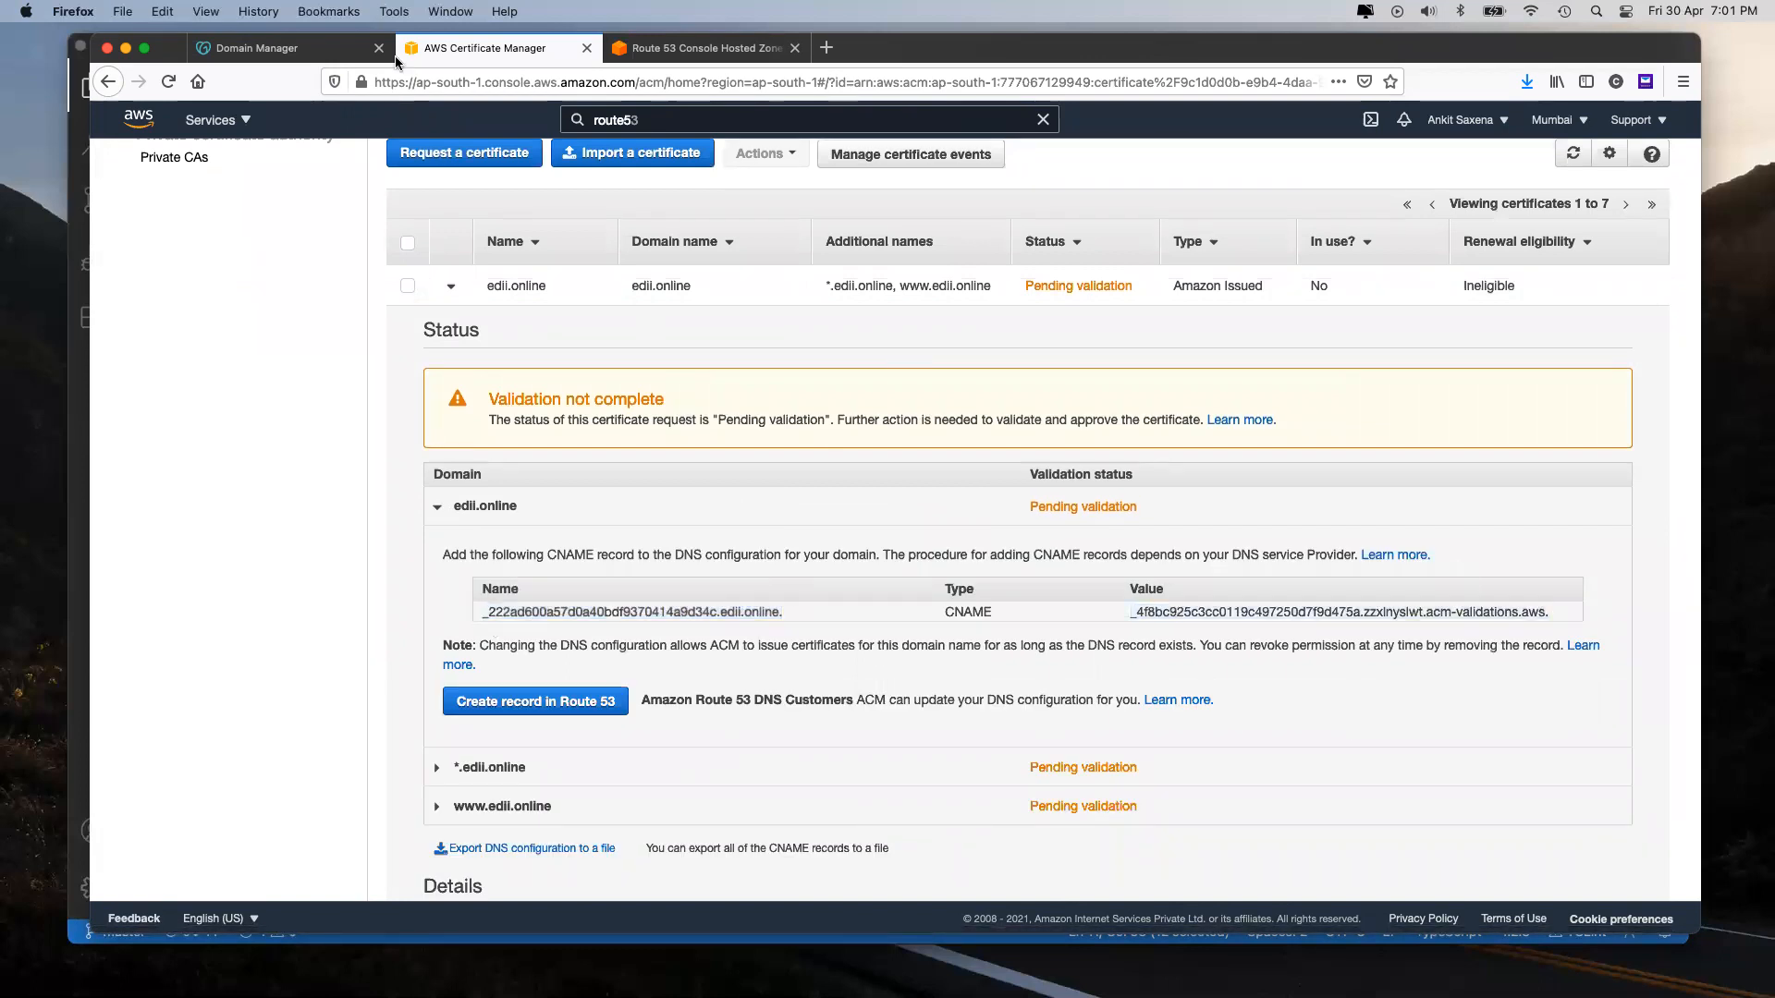
click(688, 48)
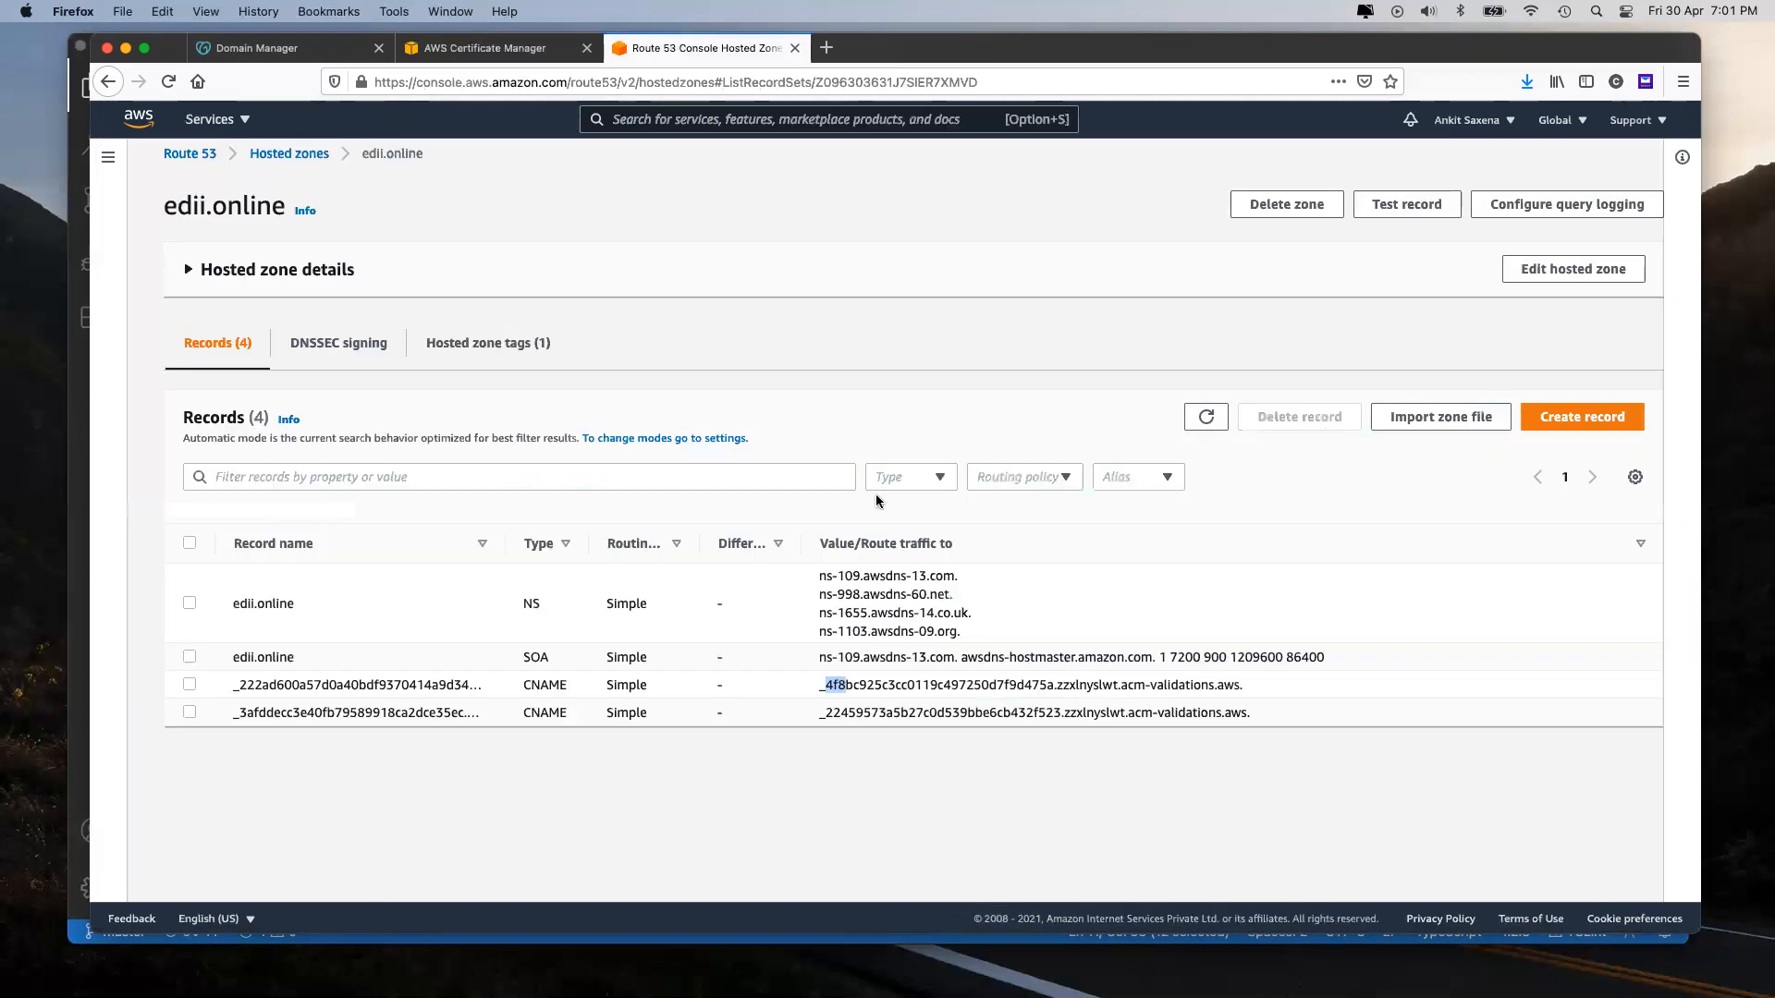
click(1207, 417)
drag(820, 684, 871, 680)
click(505, 54)
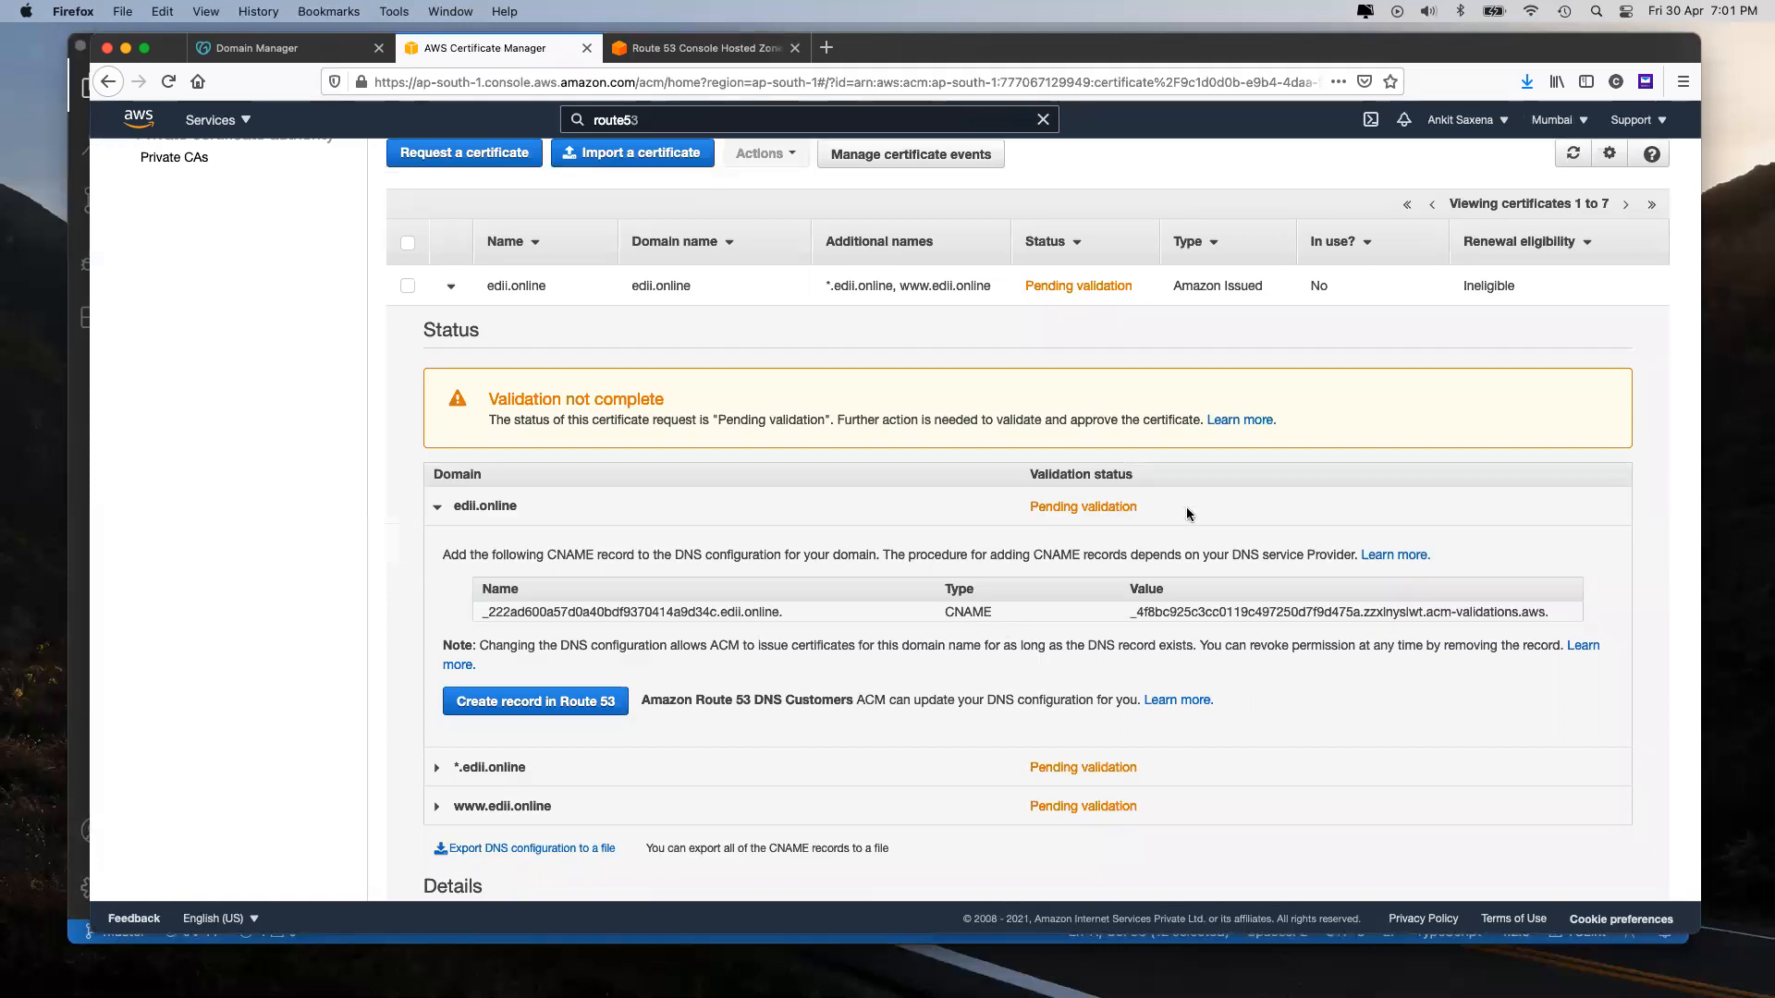
Step: Refresh the certificate list and check the validation status of each domain on the pending edii.online certificate
scroll(1228, 496, up, 2)
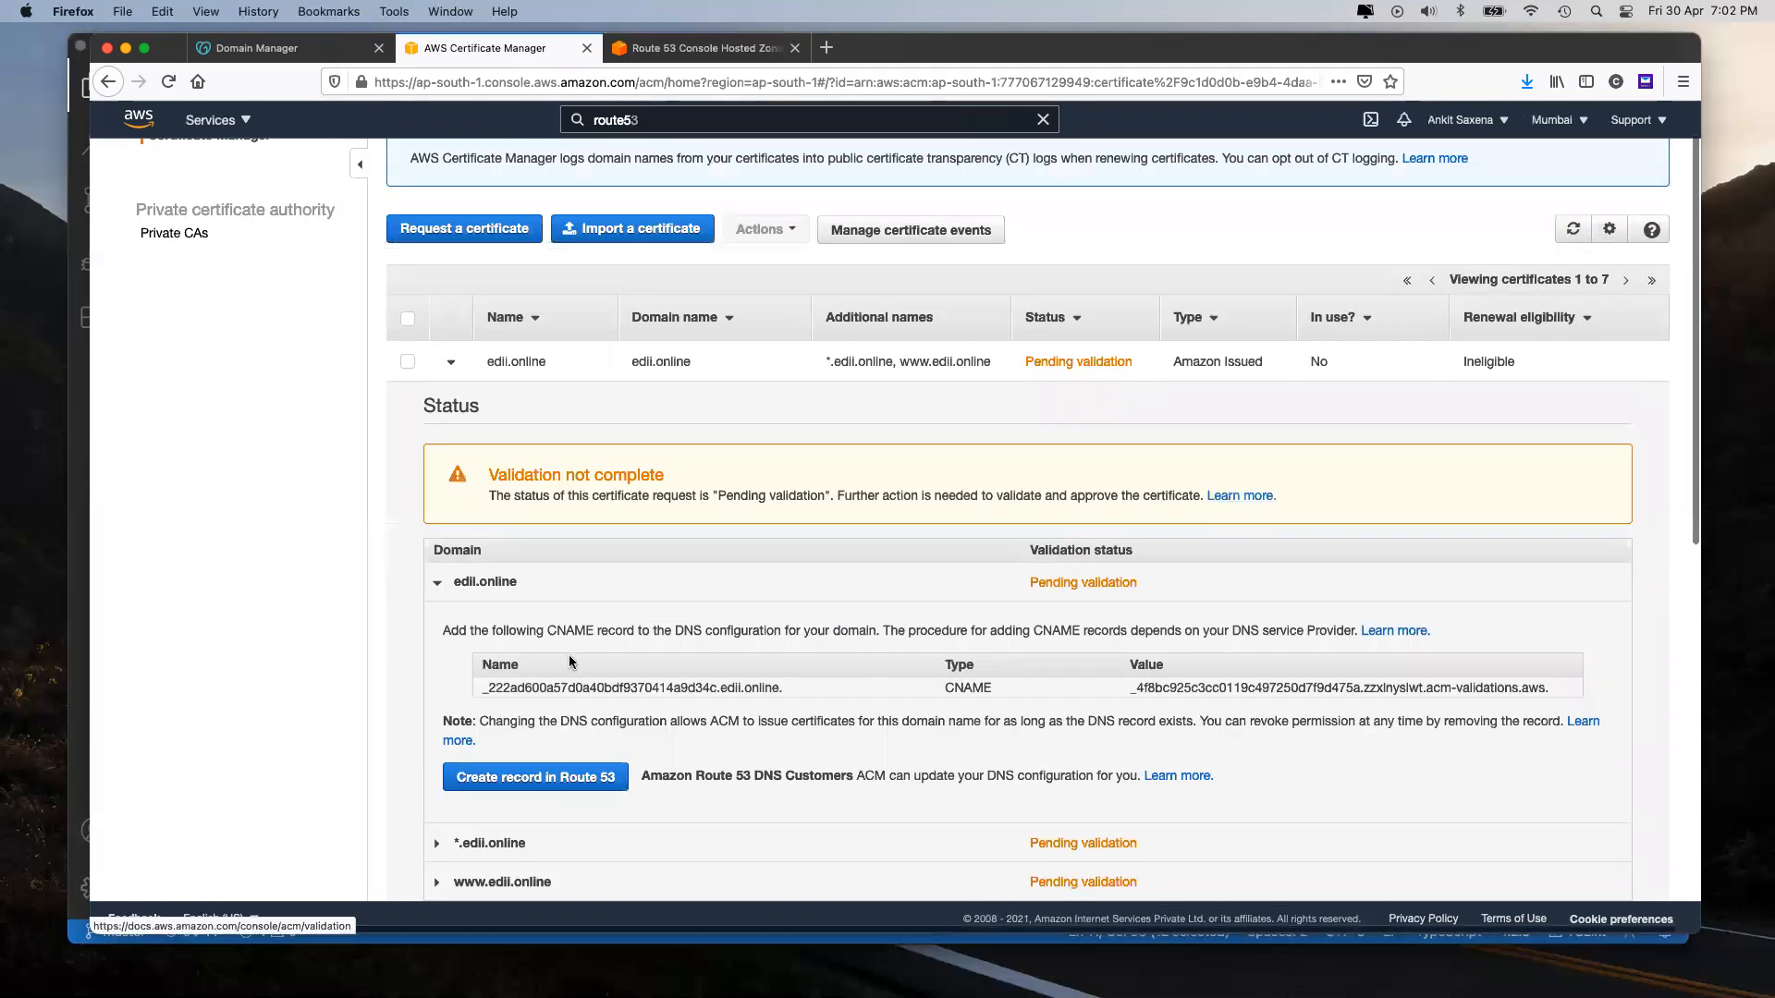
click(1564, 230)
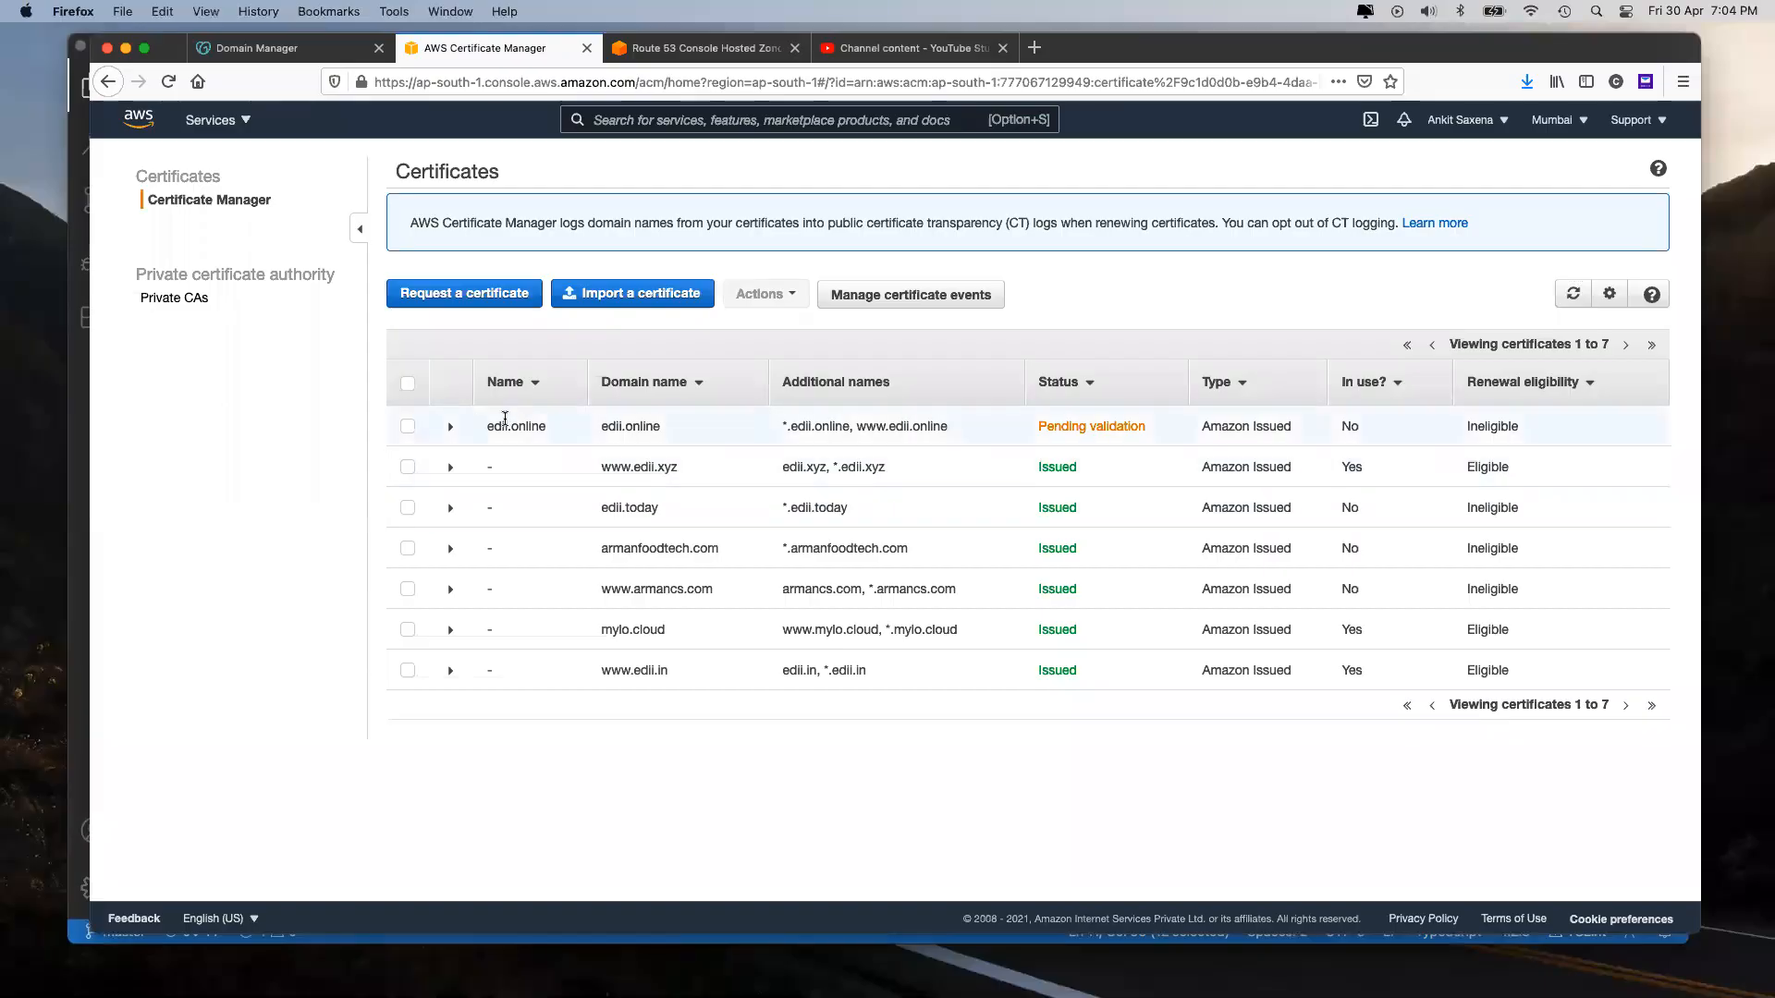
click(450, 426)
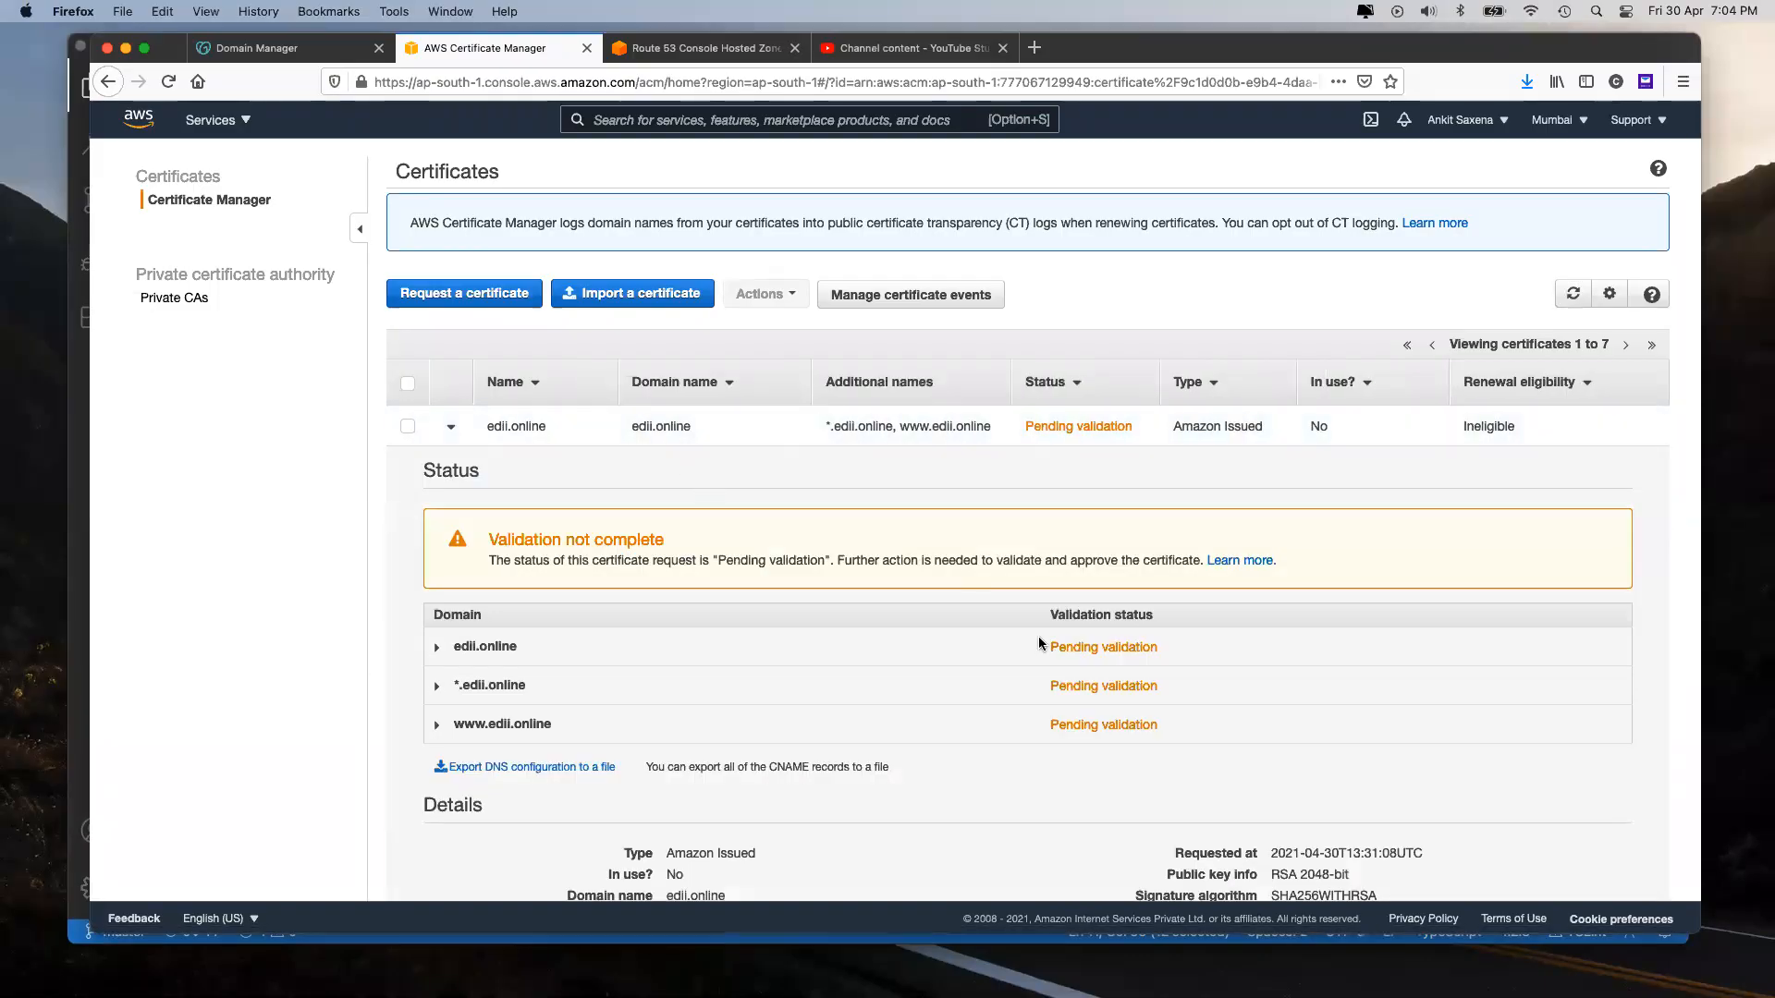
scroll(1039, 644, down, 3)
scroll(1040, 644, up, 3)
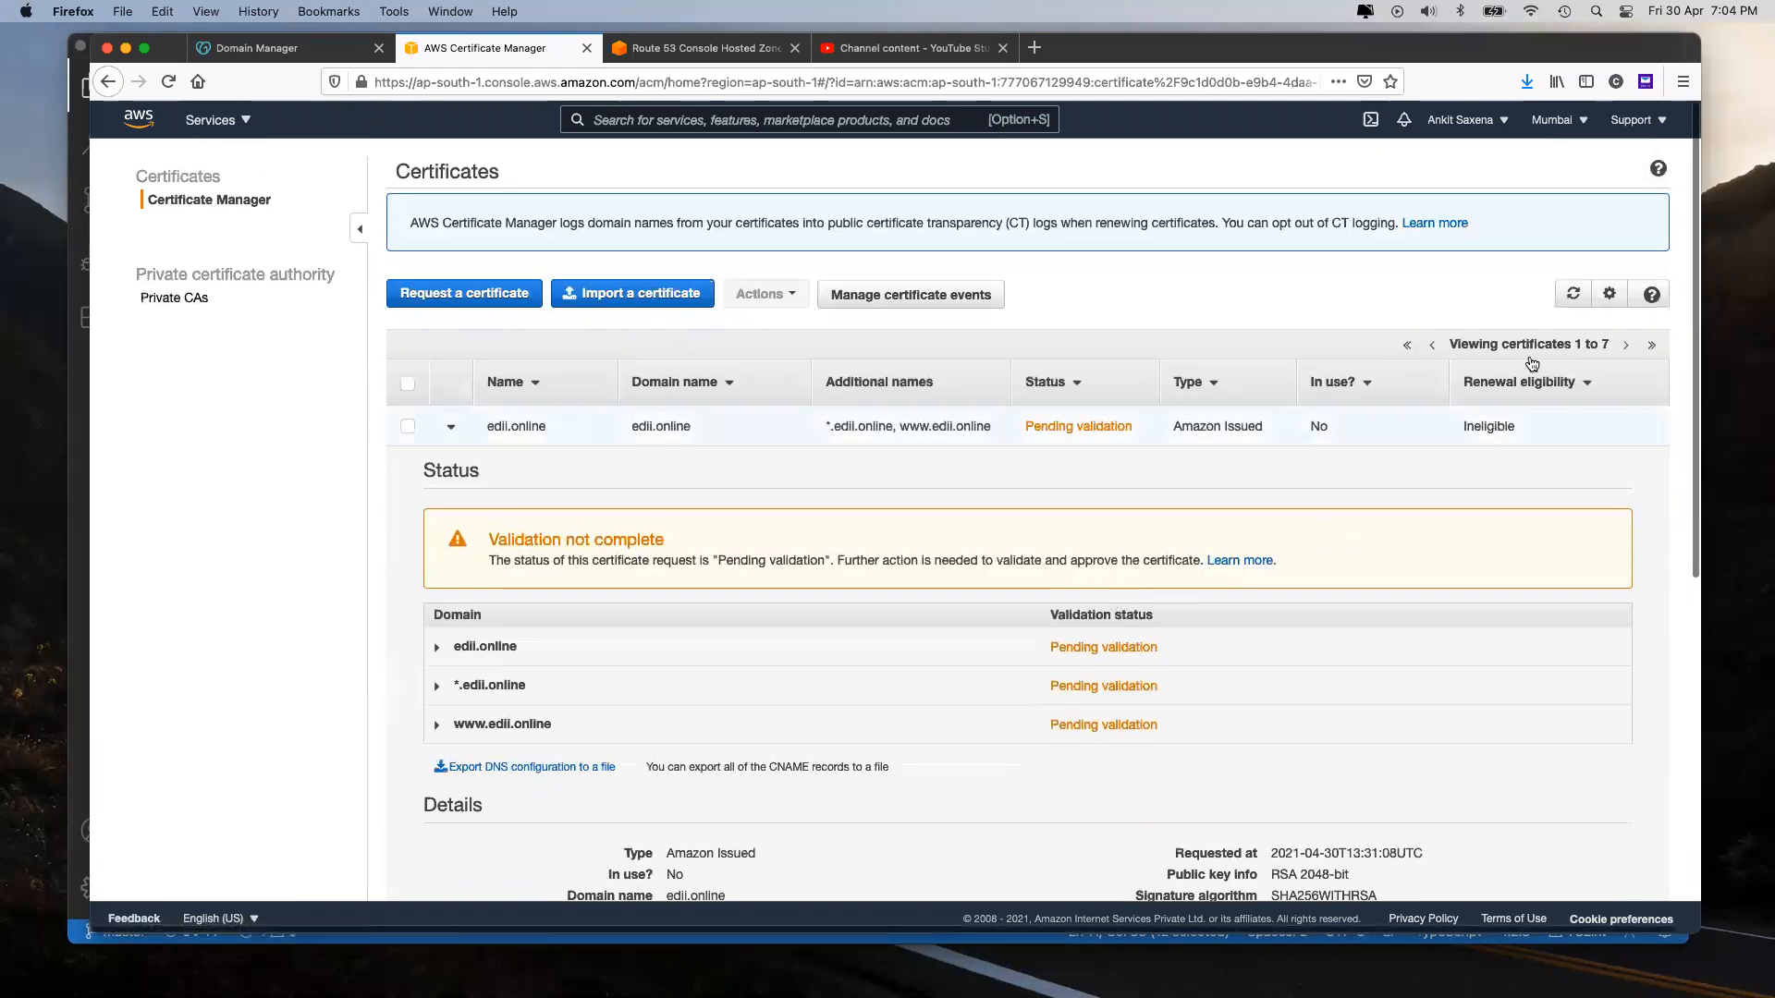
click(1573, 294)
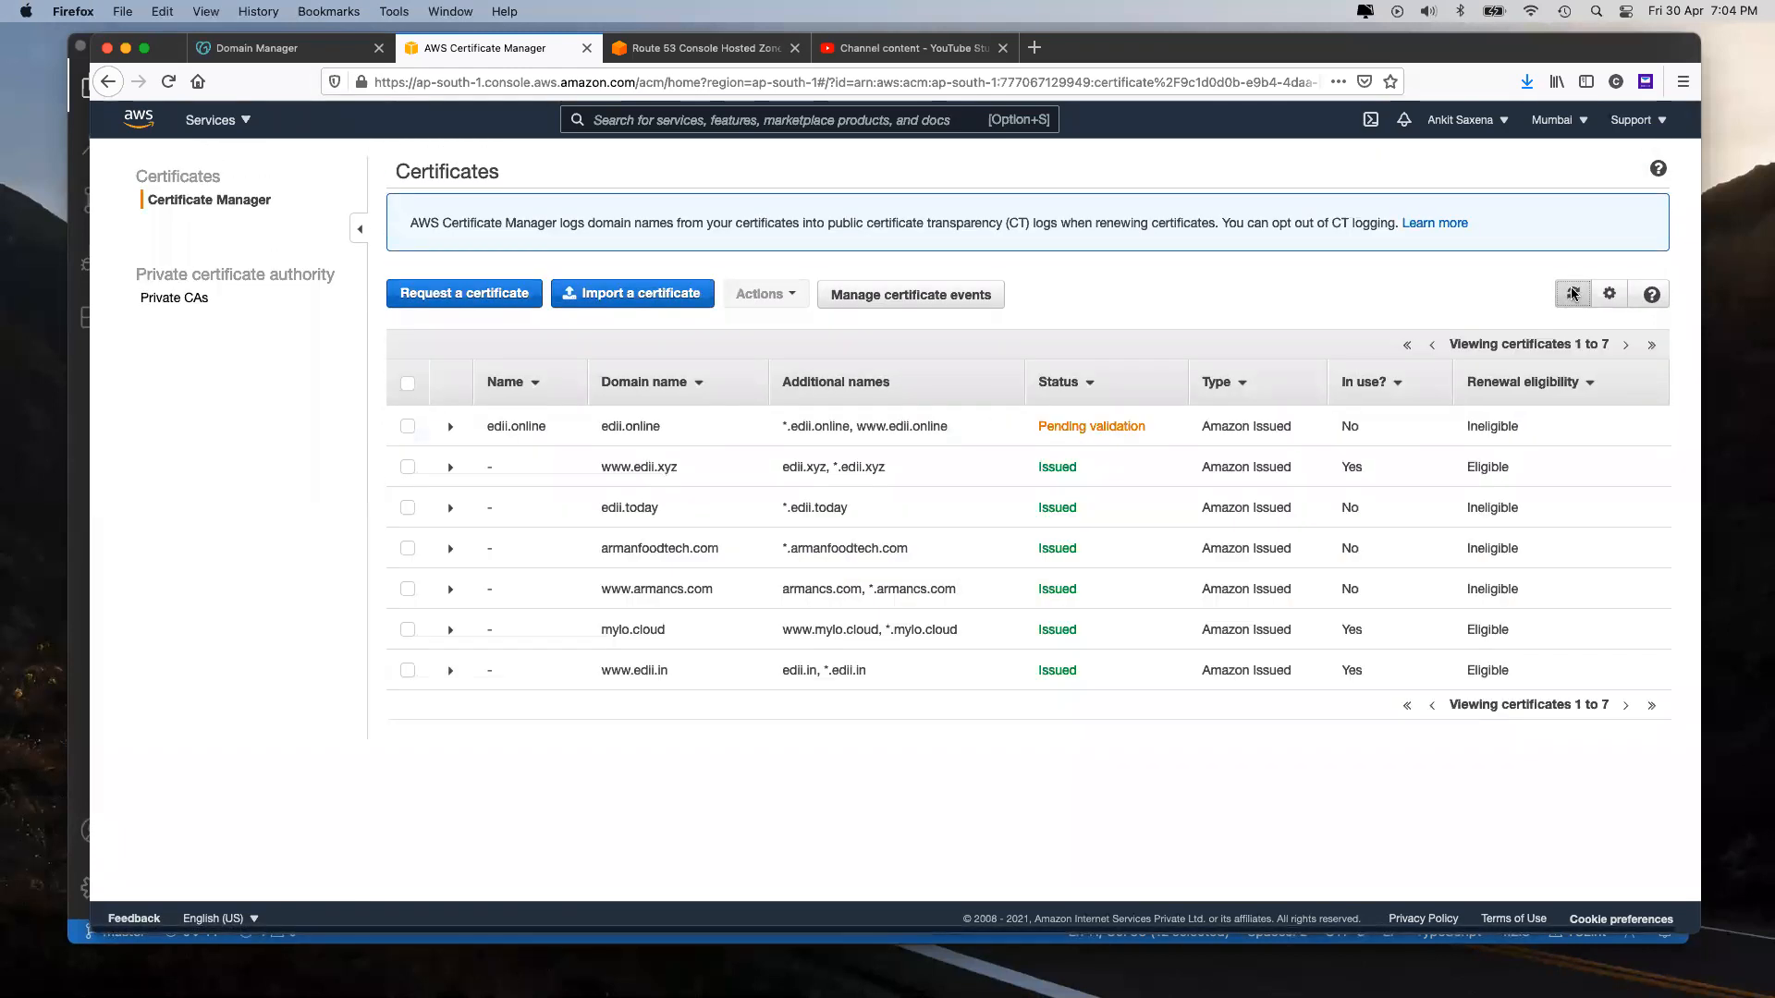
click(1572, 294)
Step: Switch the region to US East (N. Virginia) and start a request for a public certificate there
click(1557, 127)
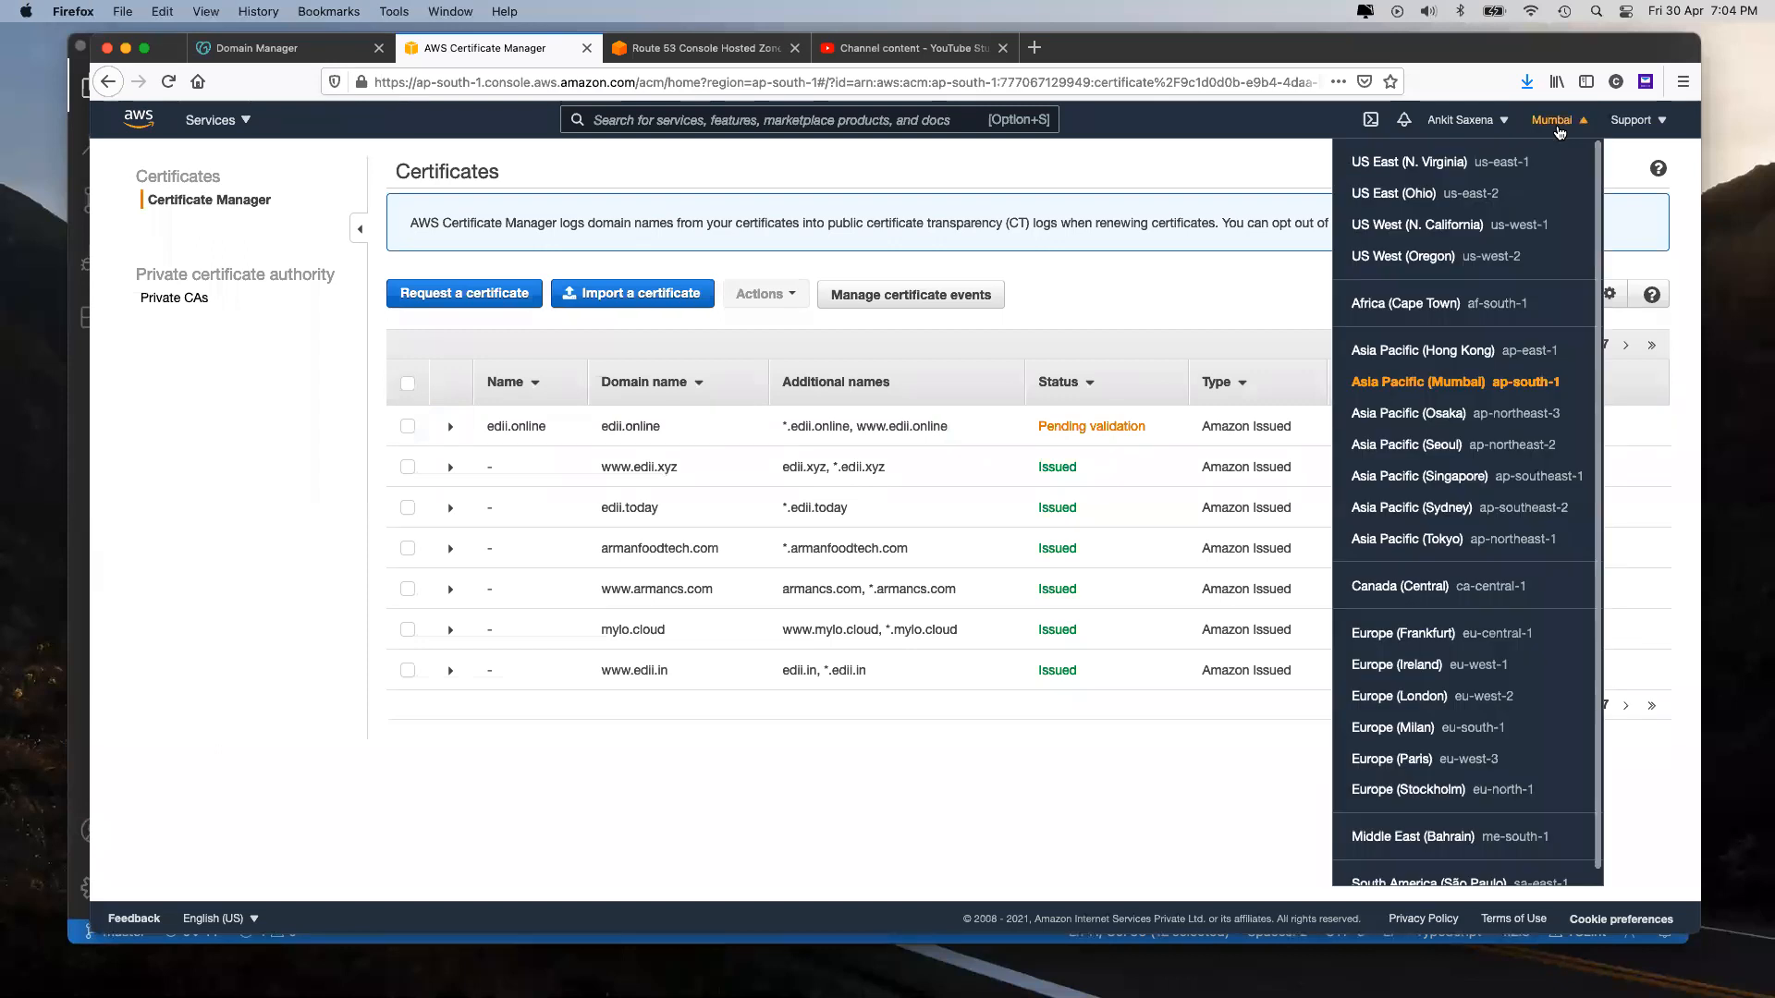
click(1444, 172)
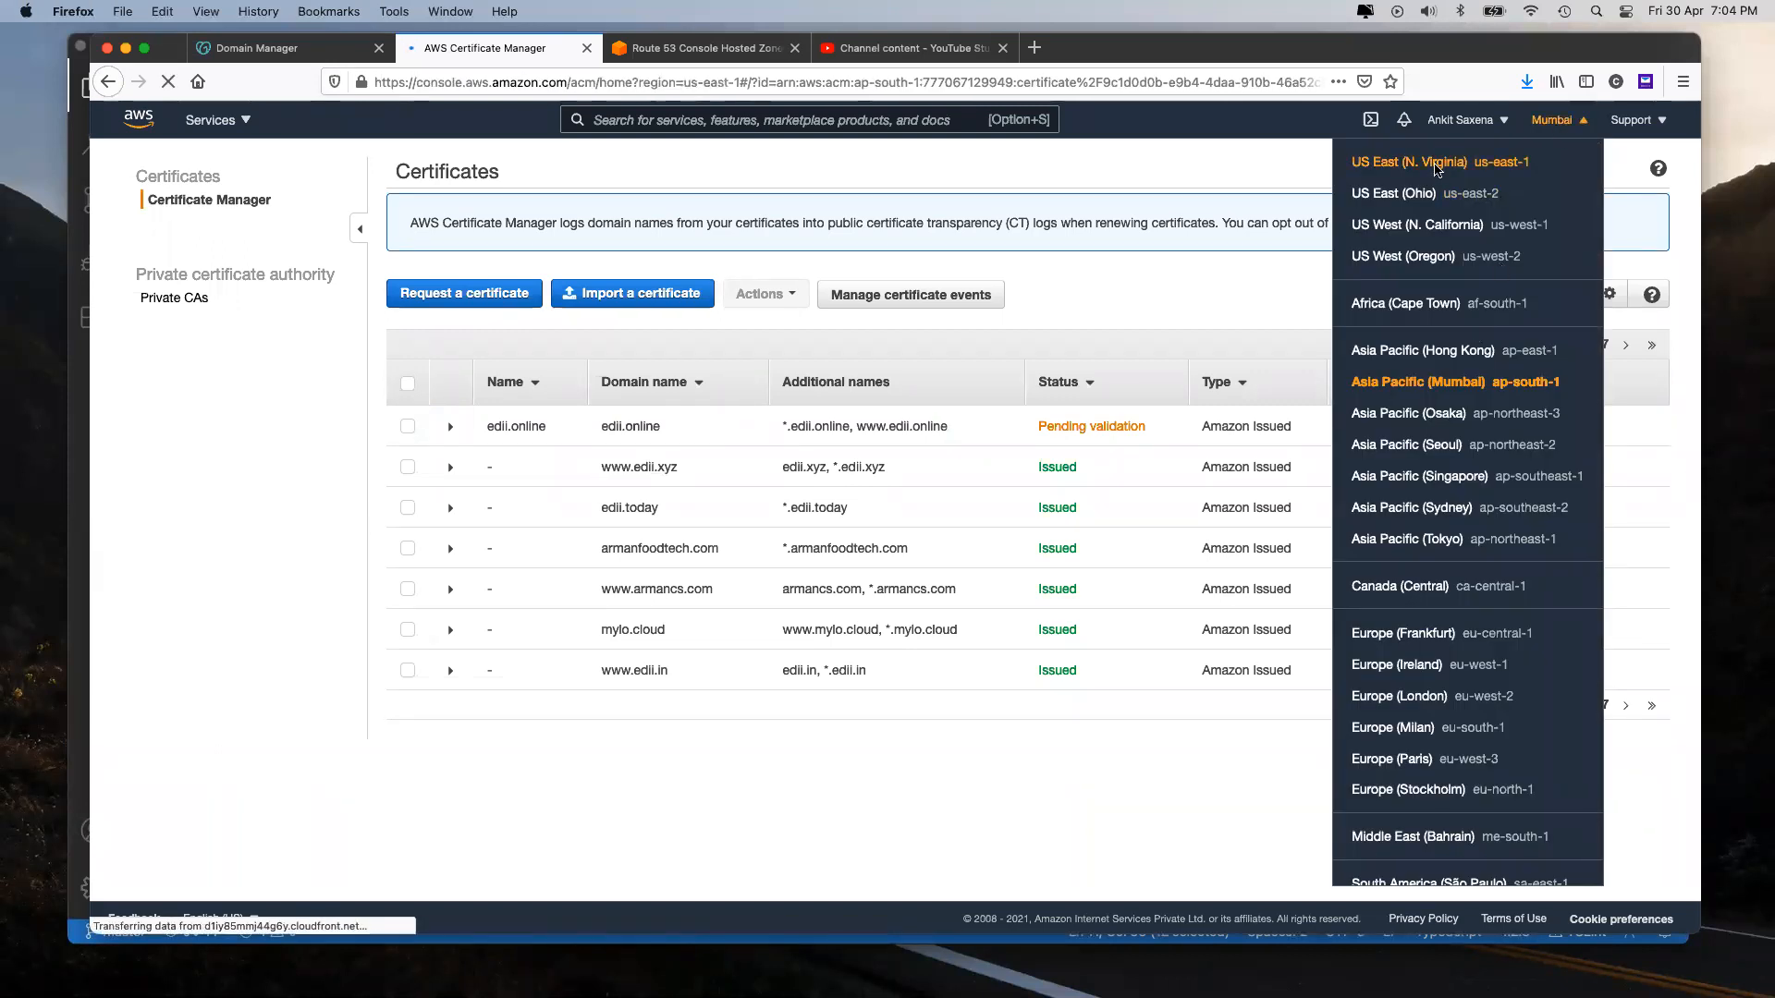
click(1003, 47)
click(482, 294)
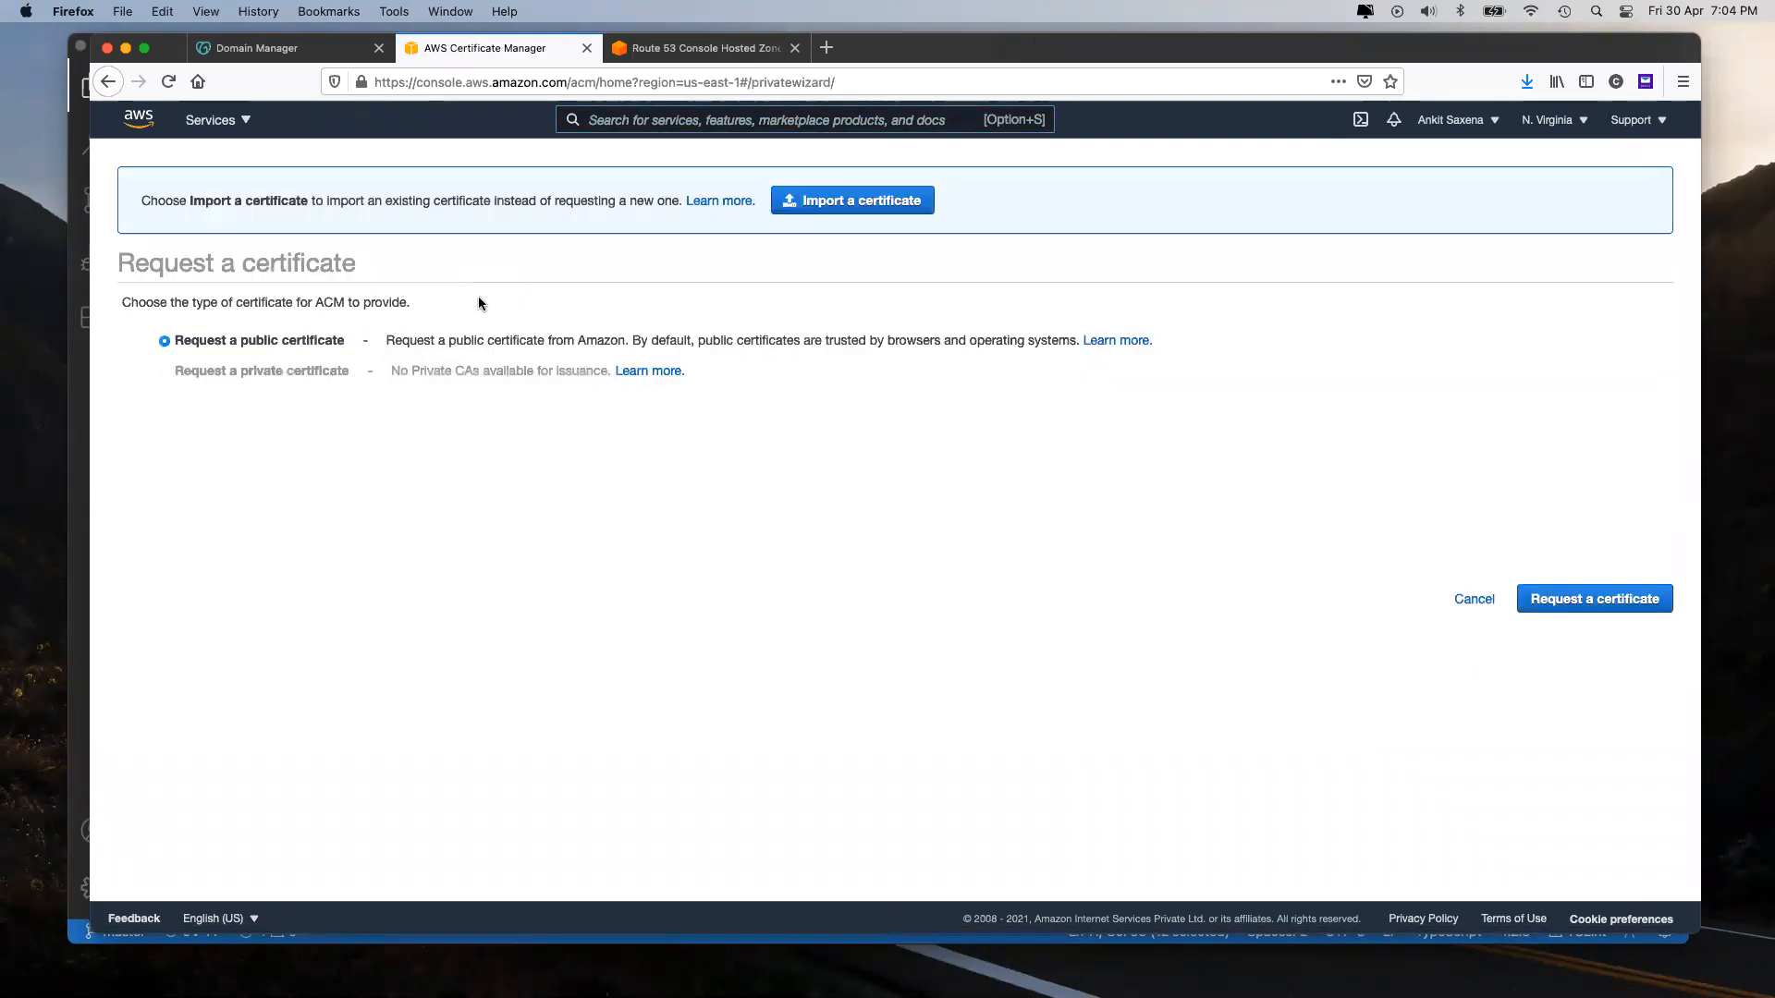
click(1558, 596)
click(567, 511)
text(edii.online)
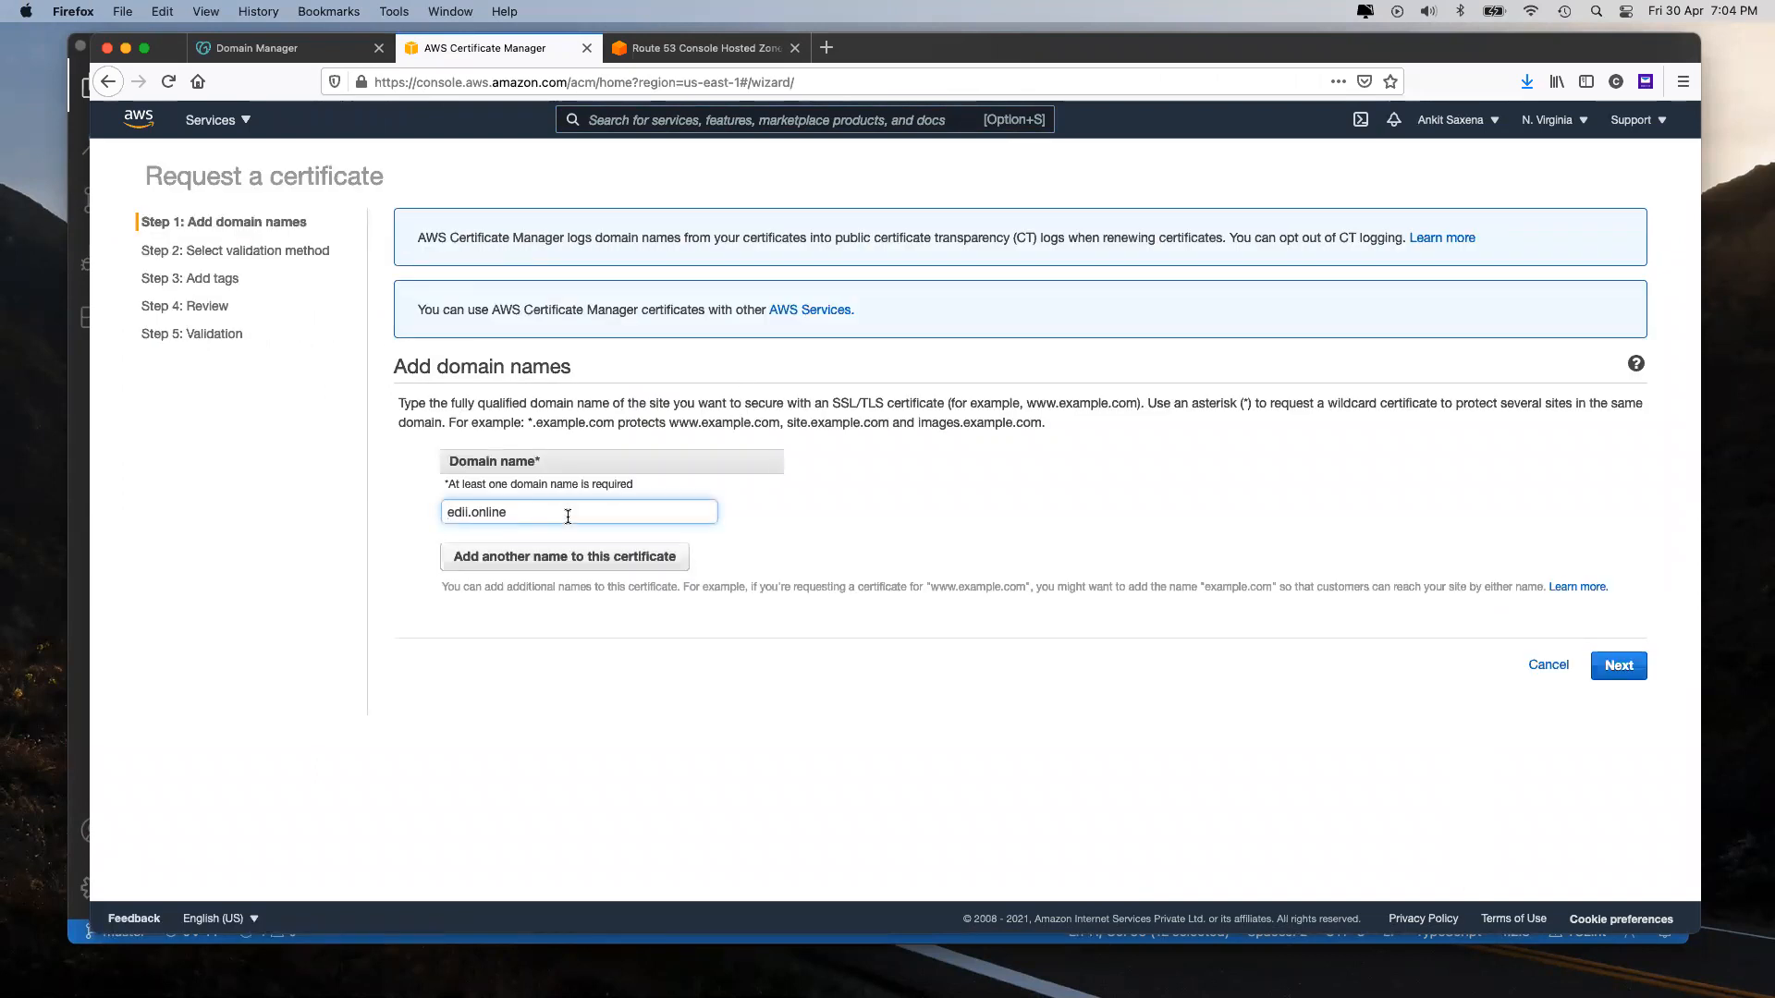
click(491, 556)
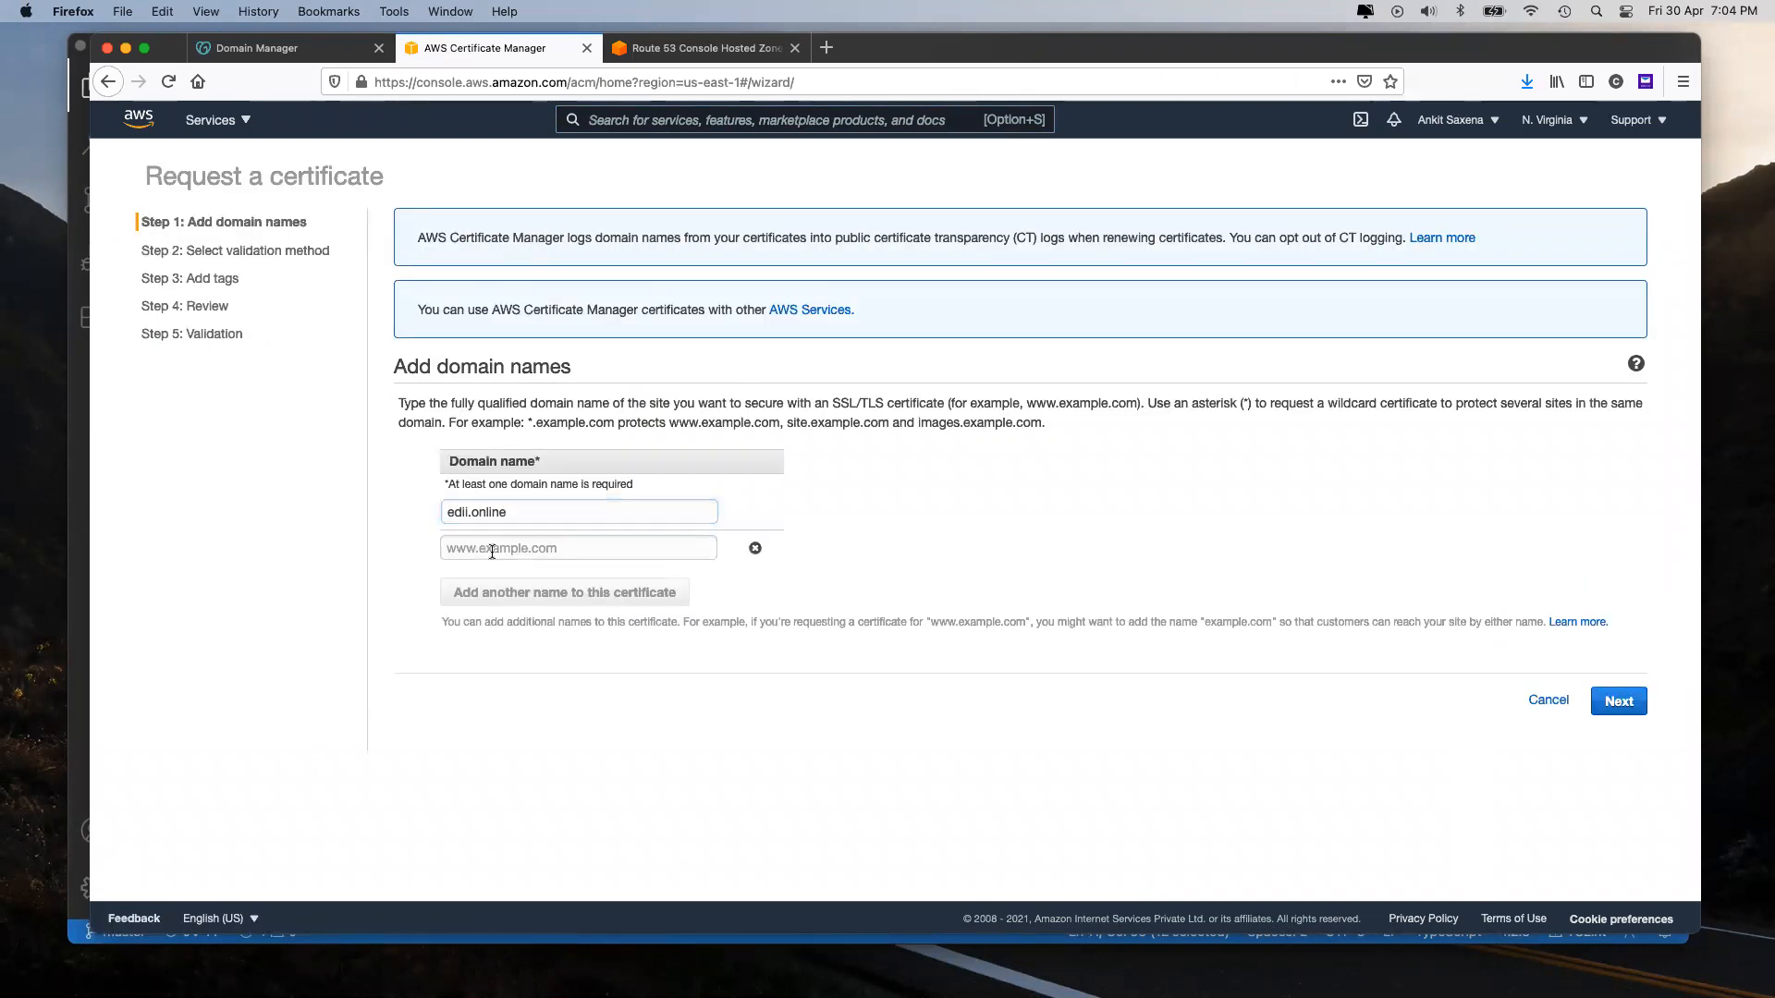
text(www.)
text(edii.online)
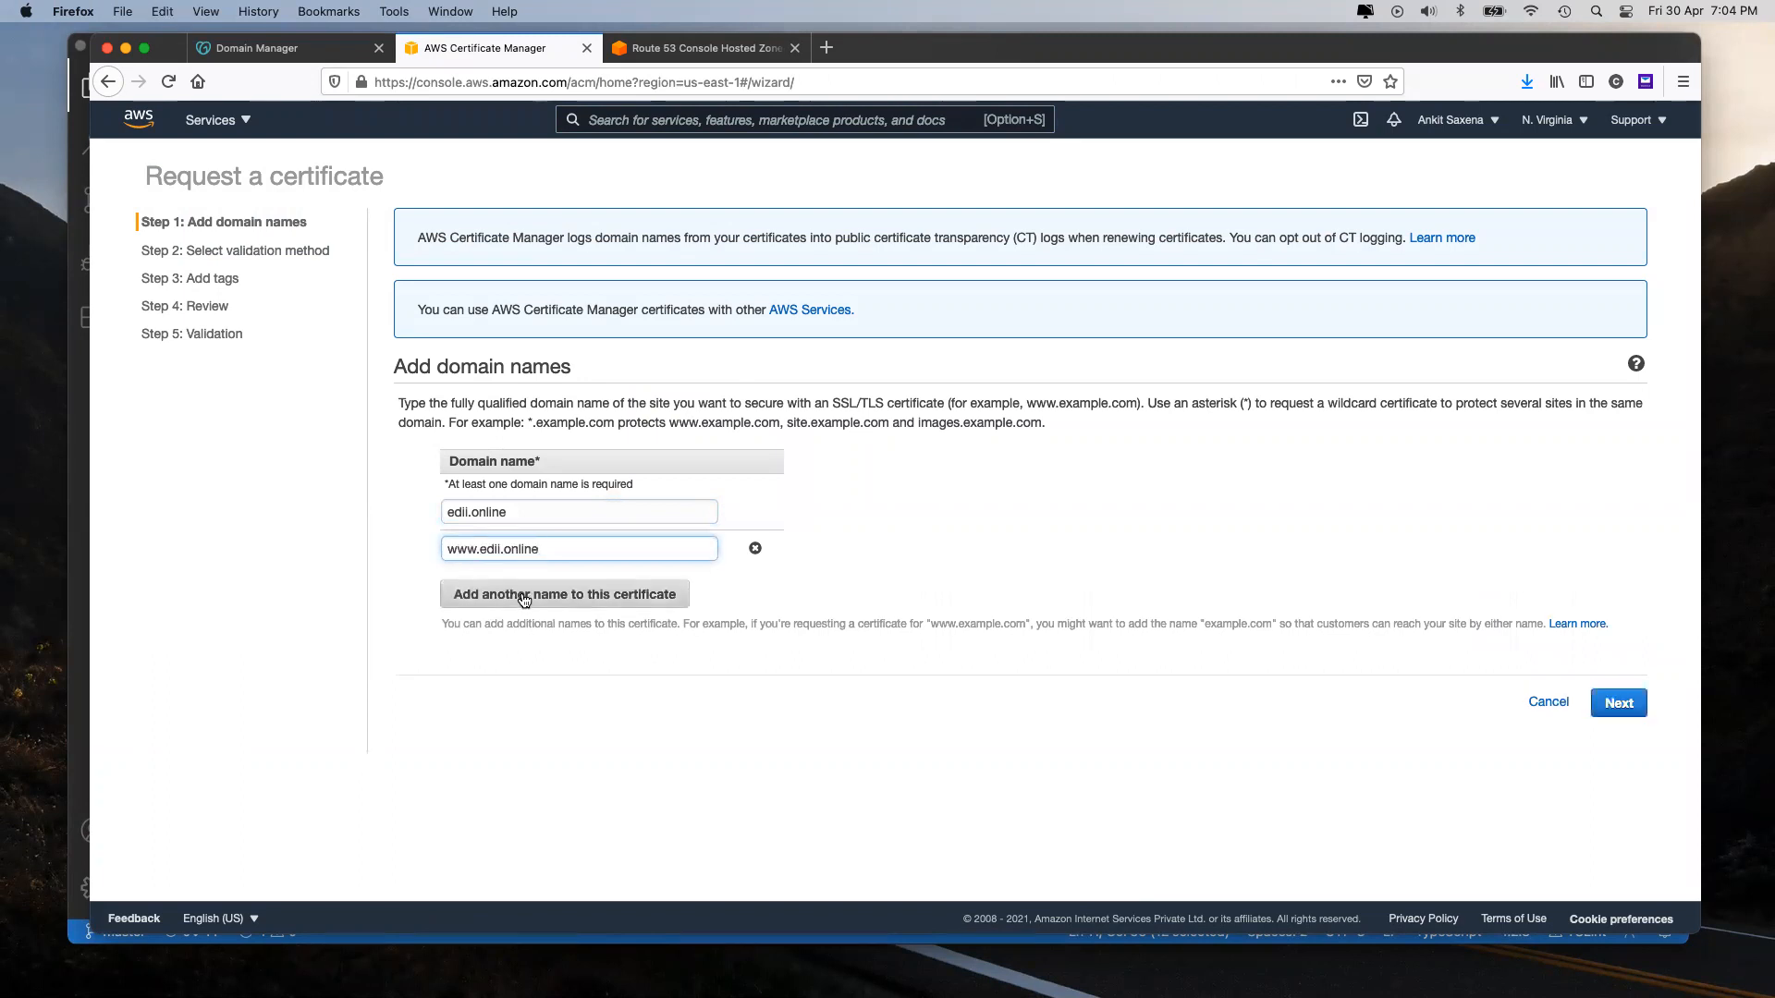
click(490, 592)
text(*.)
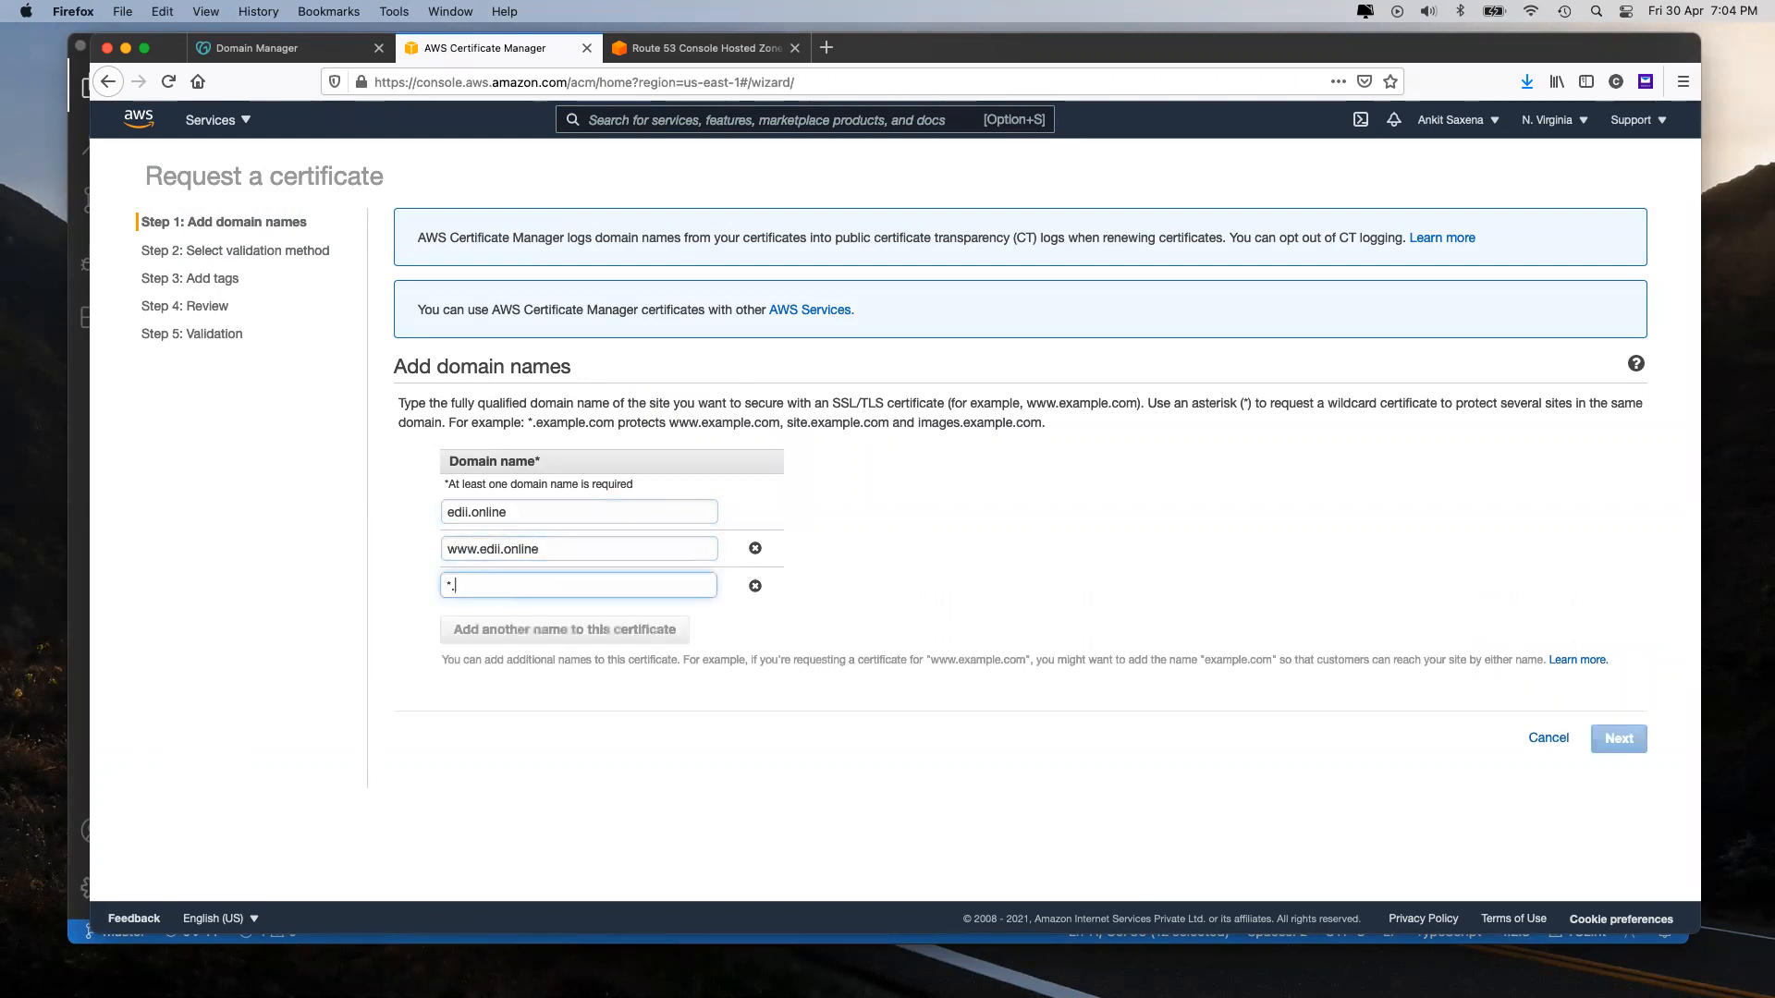
text(edii.online)
click(1618, 740)
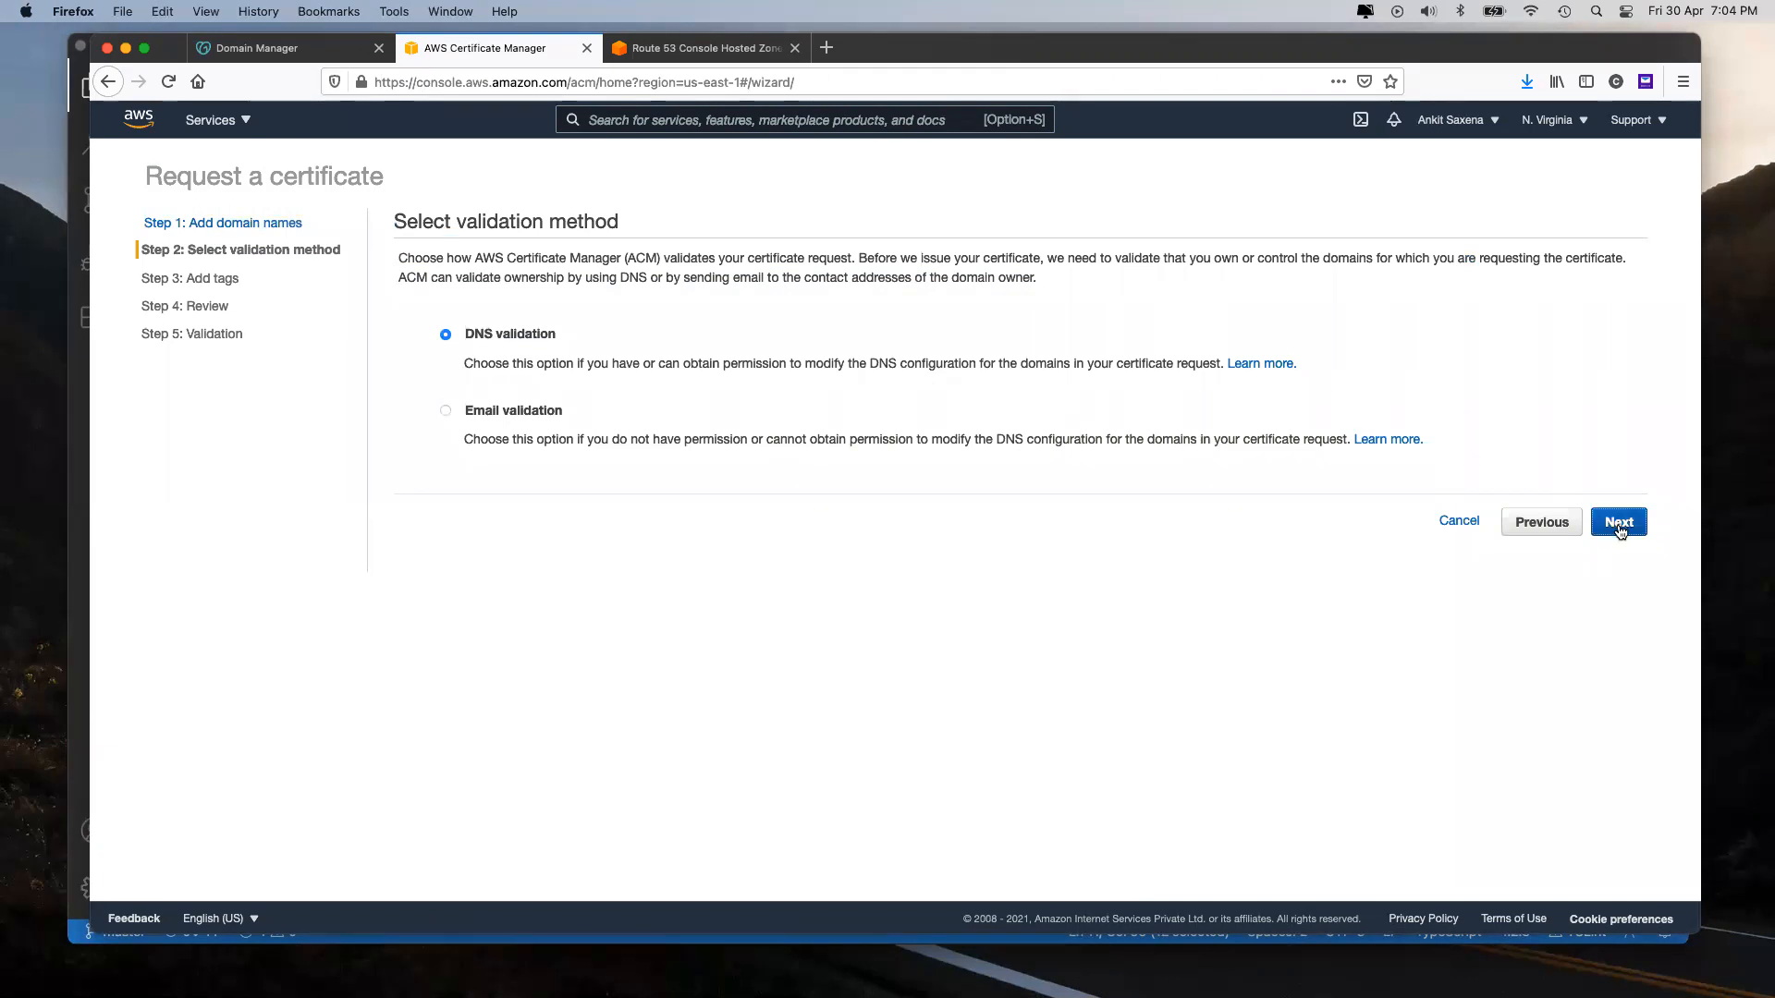
Step: Submit the certificate request with DNS validation and without any tags
click(1618, 524)
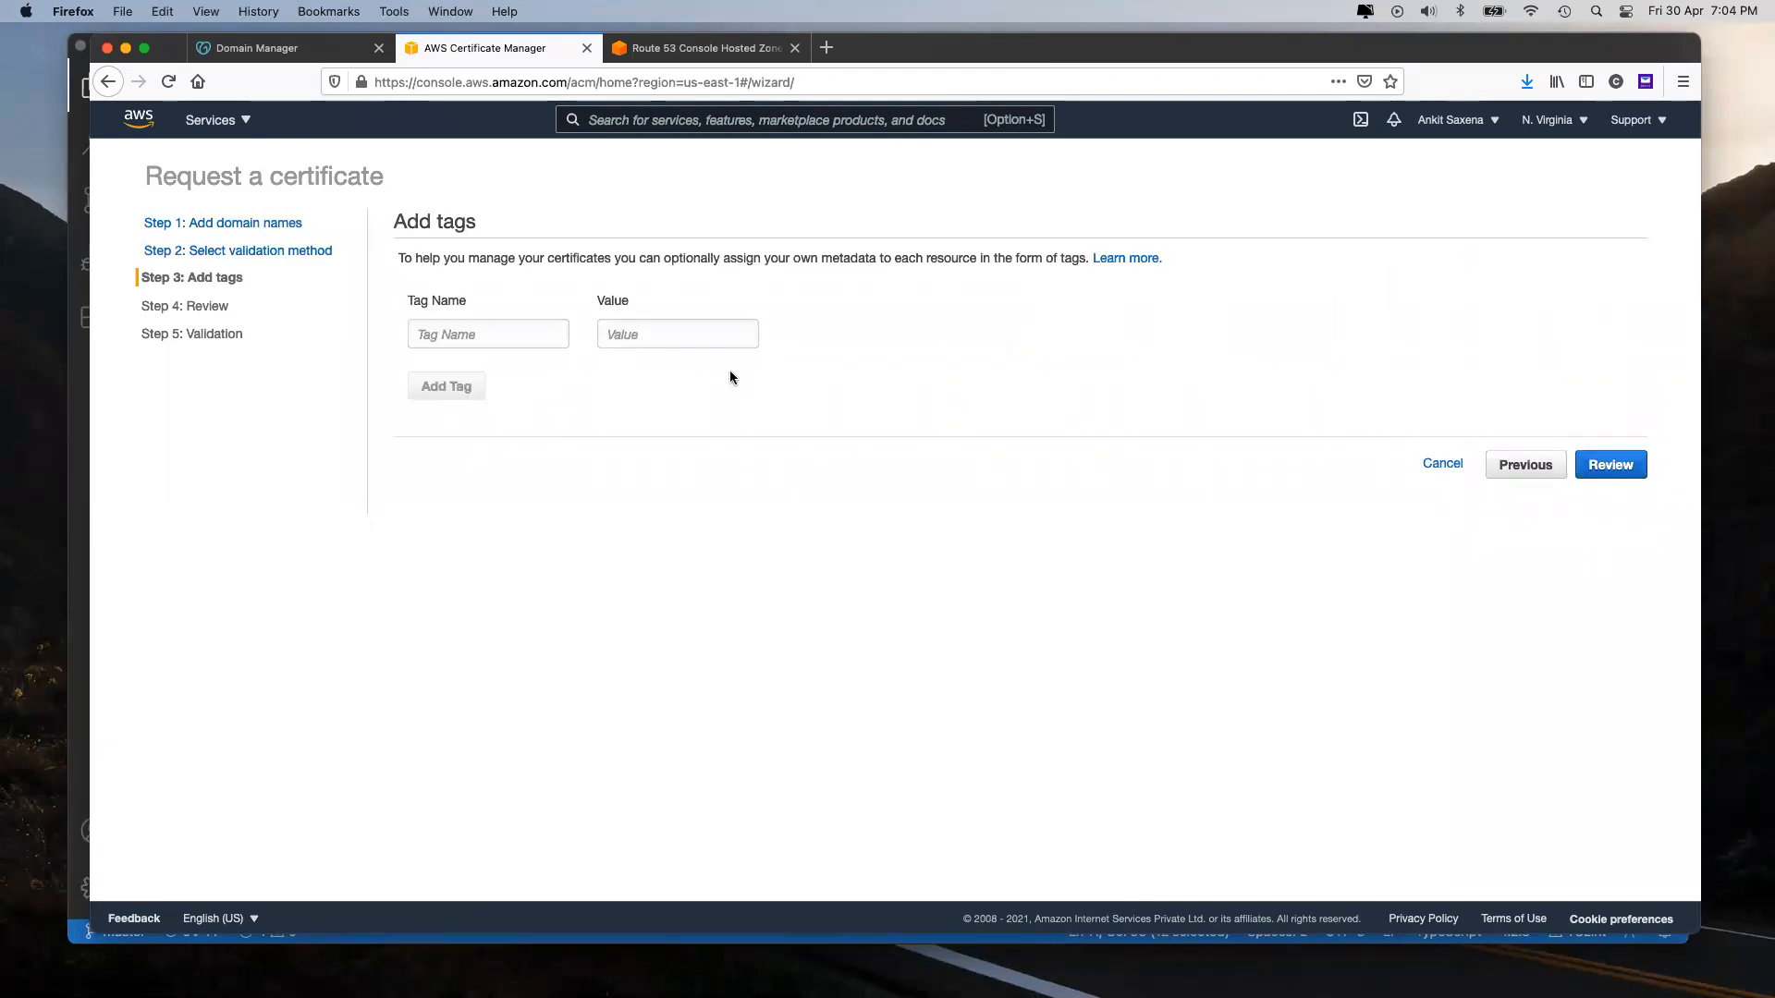
click(514, 333)
text(Name)
key(super+a)
key(BackSpace)
click(1611, 465)
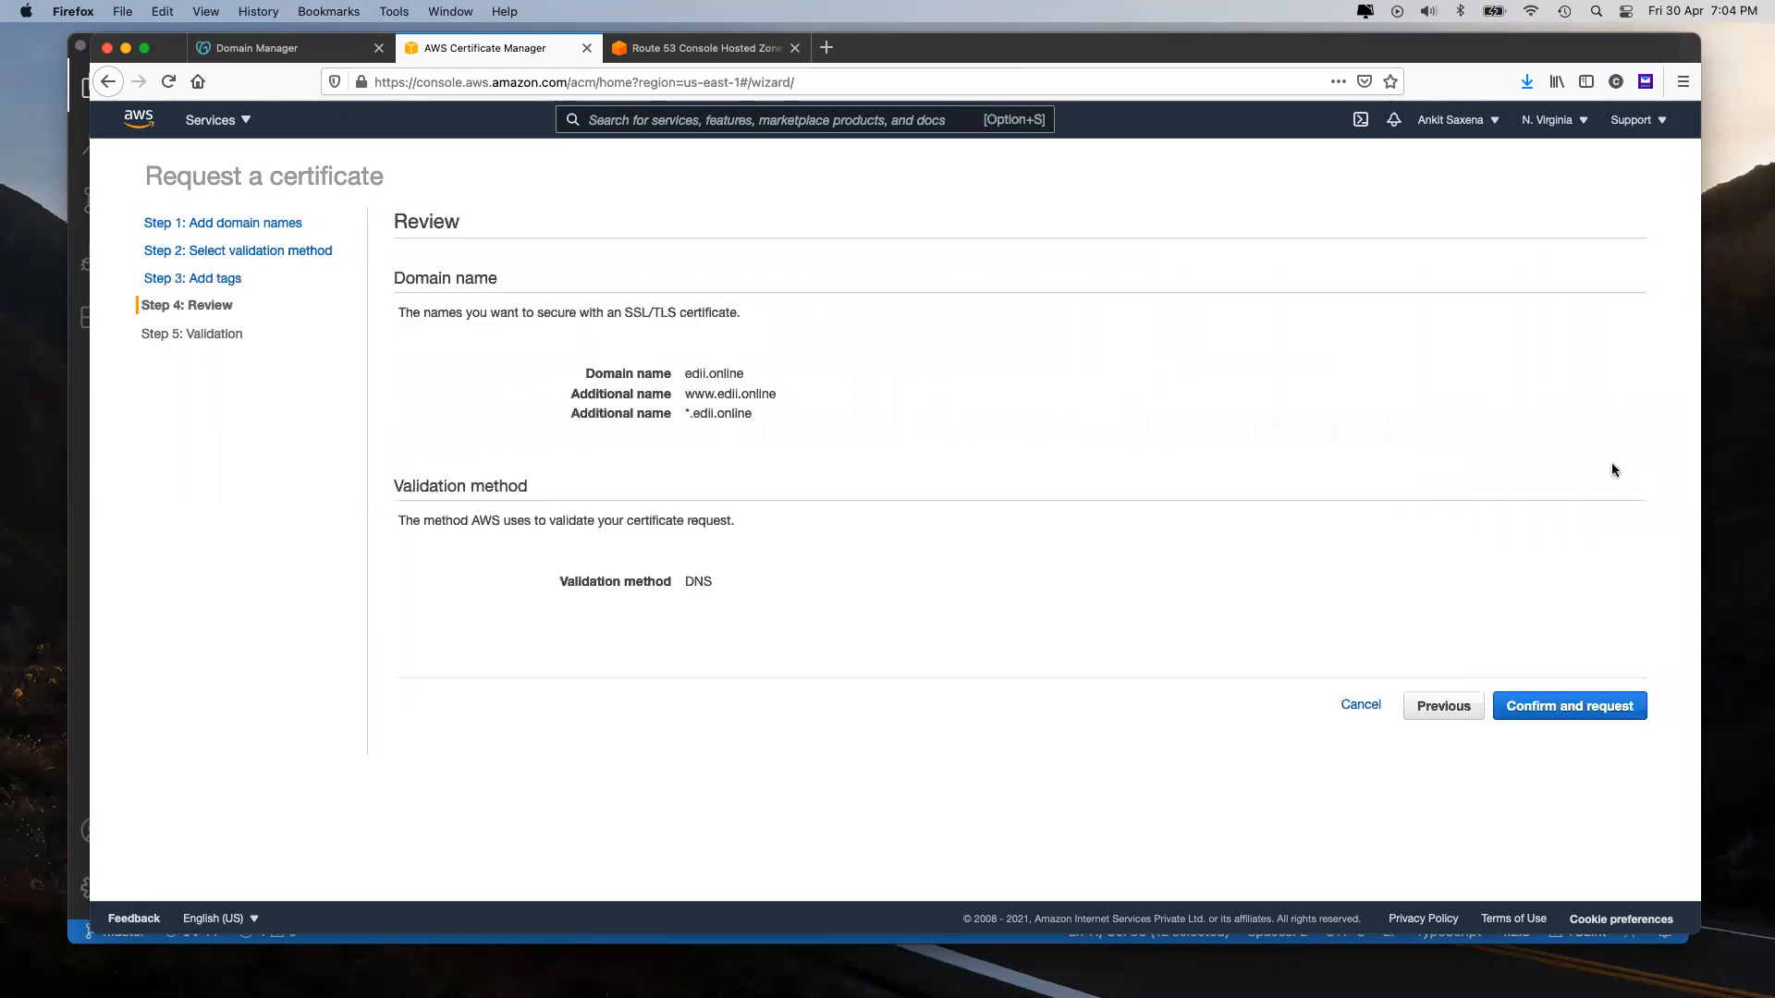
click(1521, 713)
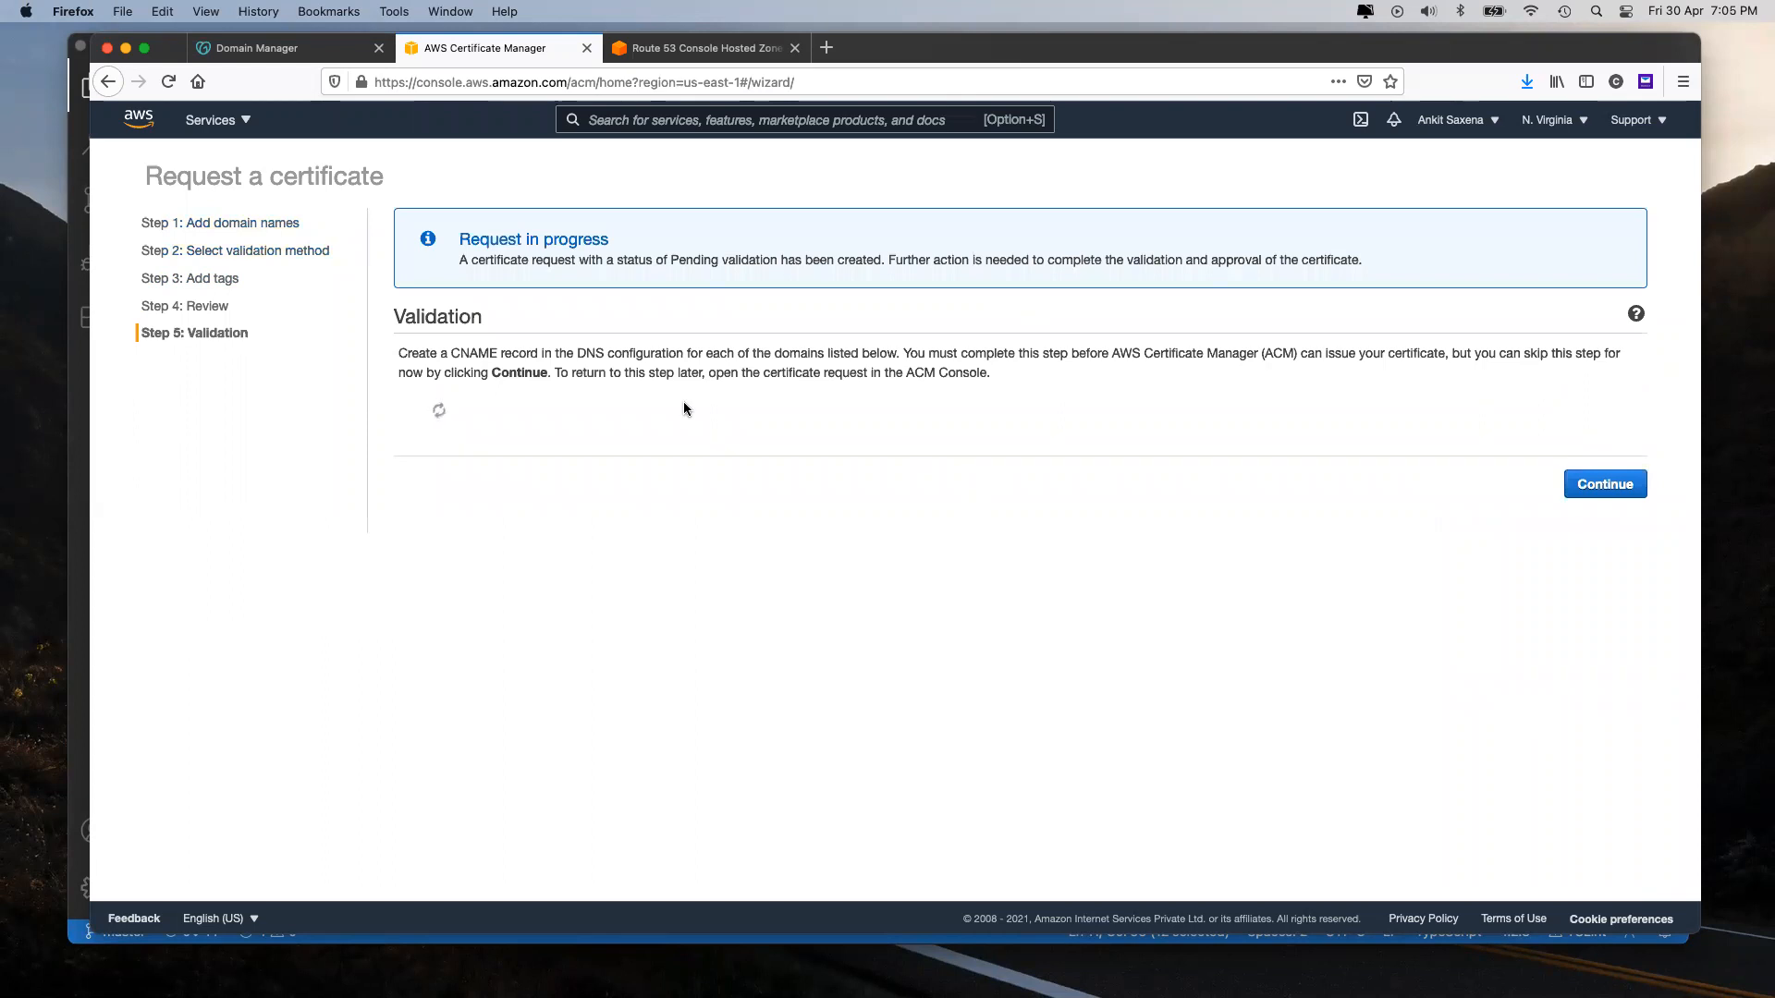
click(403, 448)
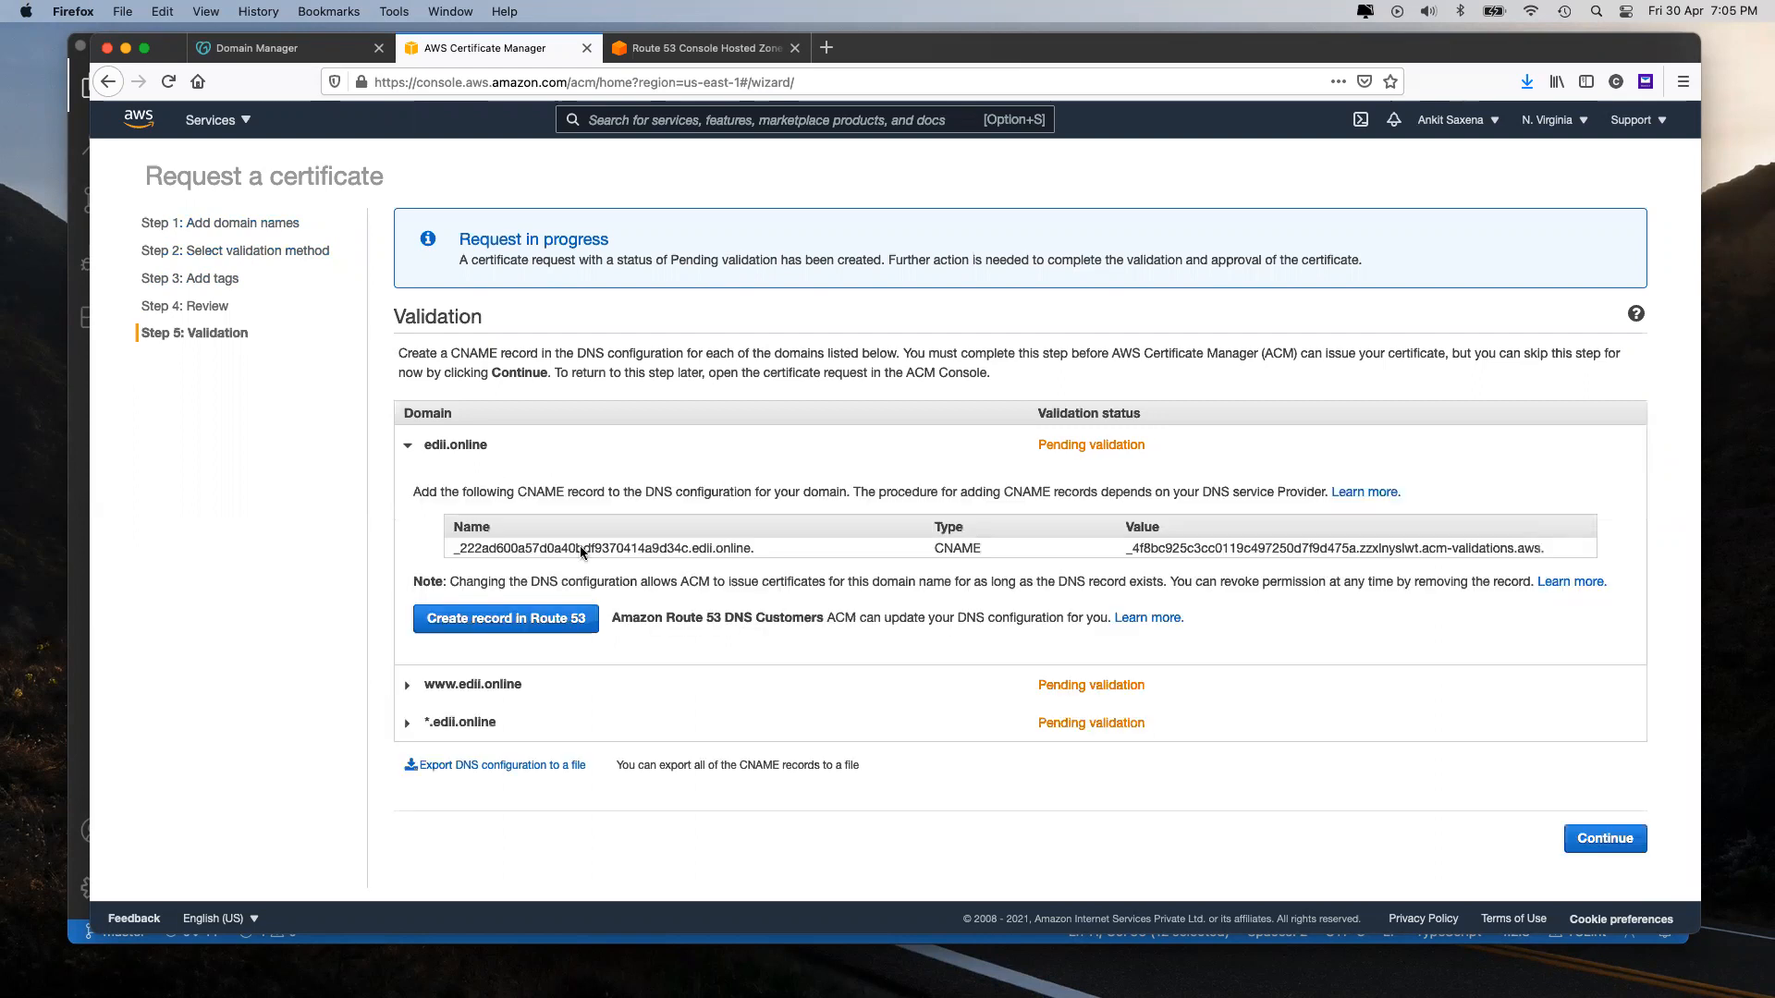
click(518, 618)
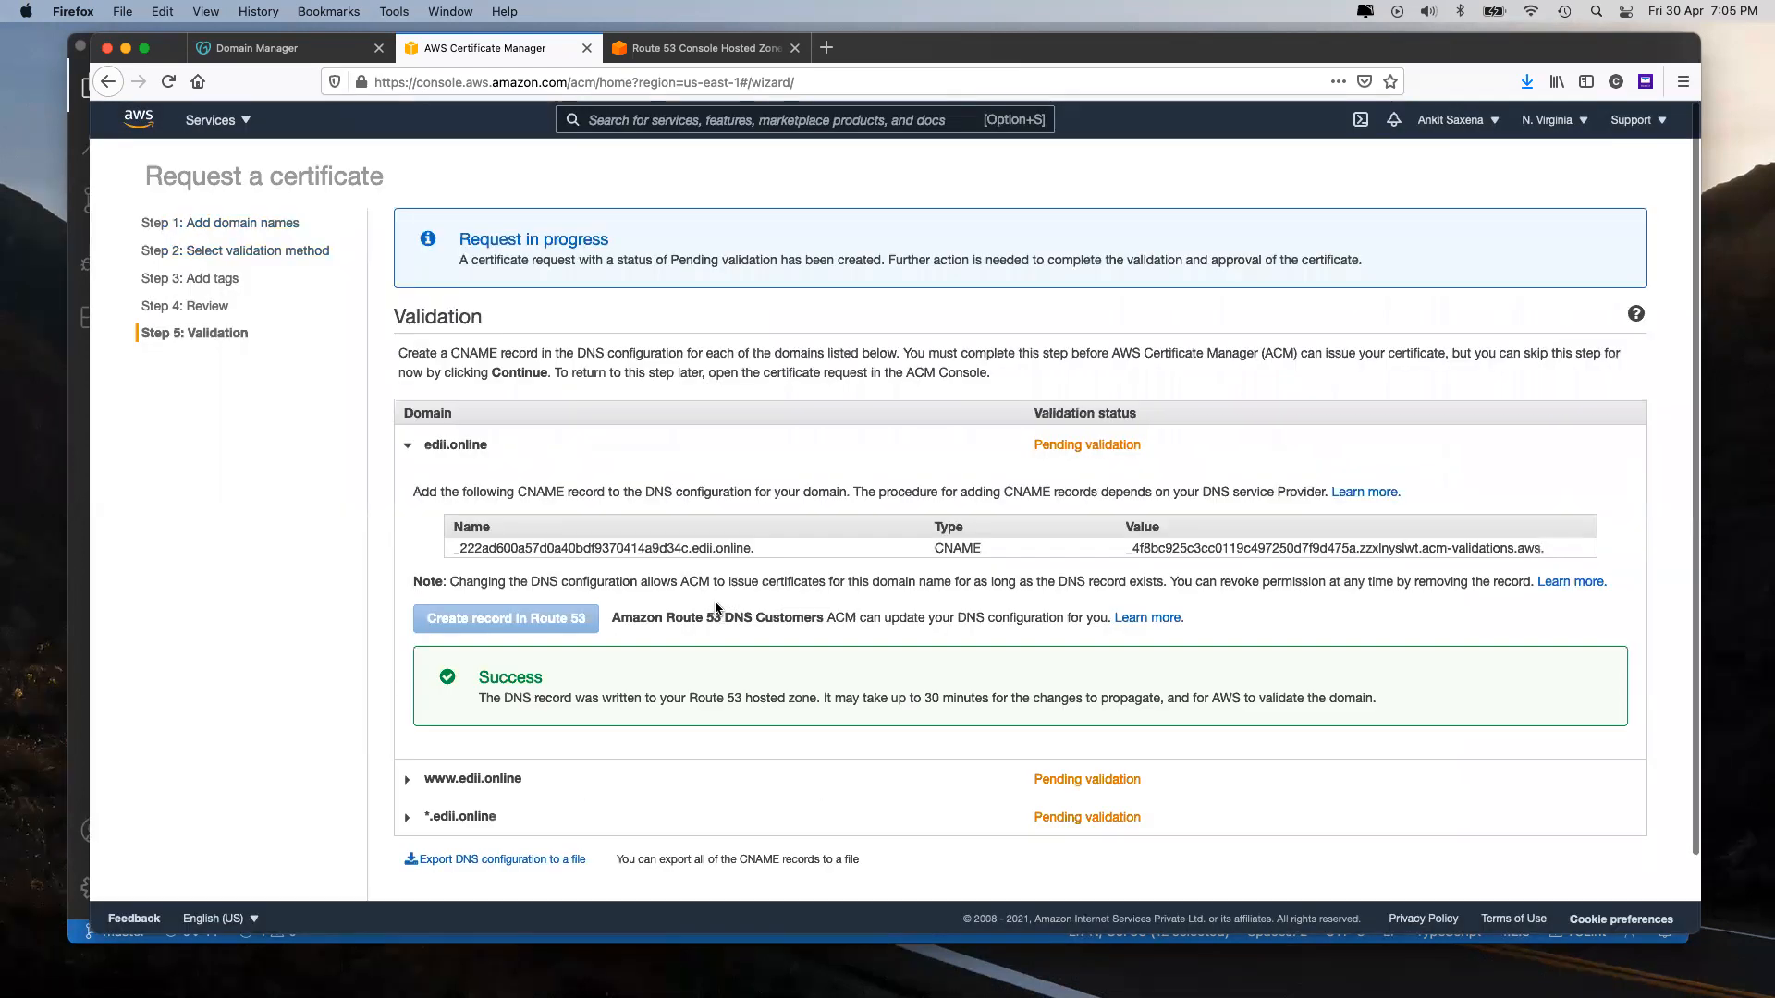
click(408, 778)
scroll(645, 672, down, 3)
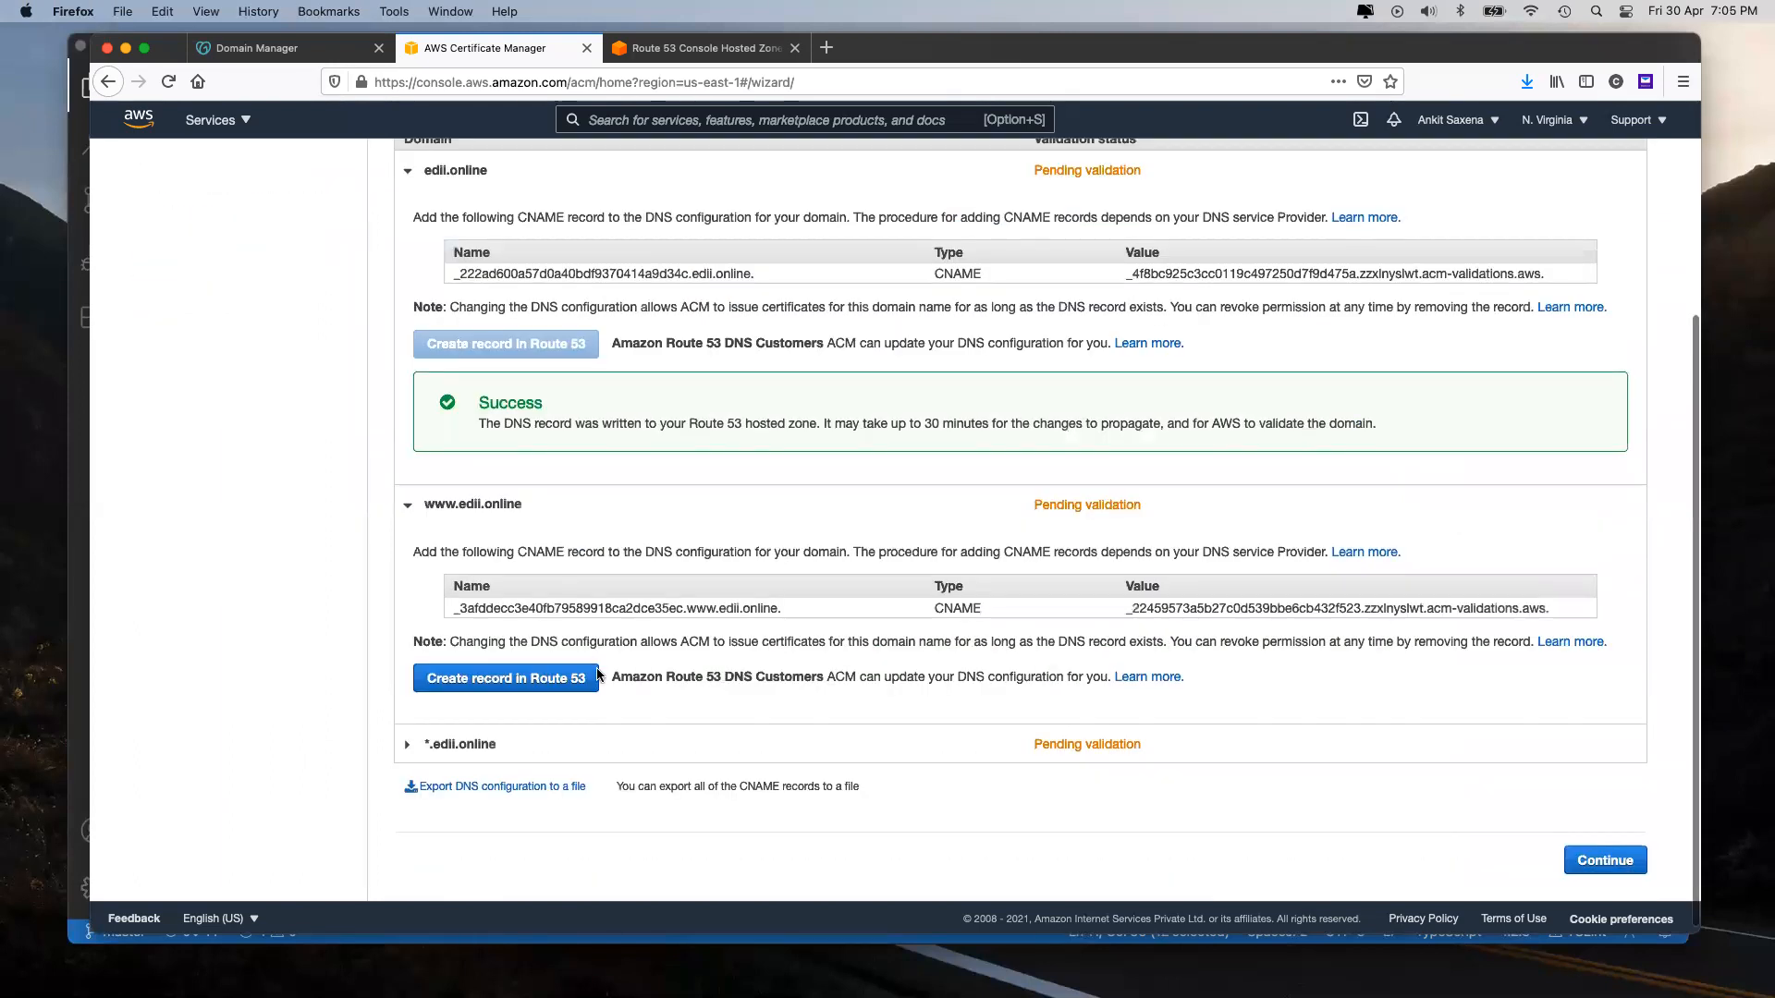
click(582, 678)
click(1545, 529)
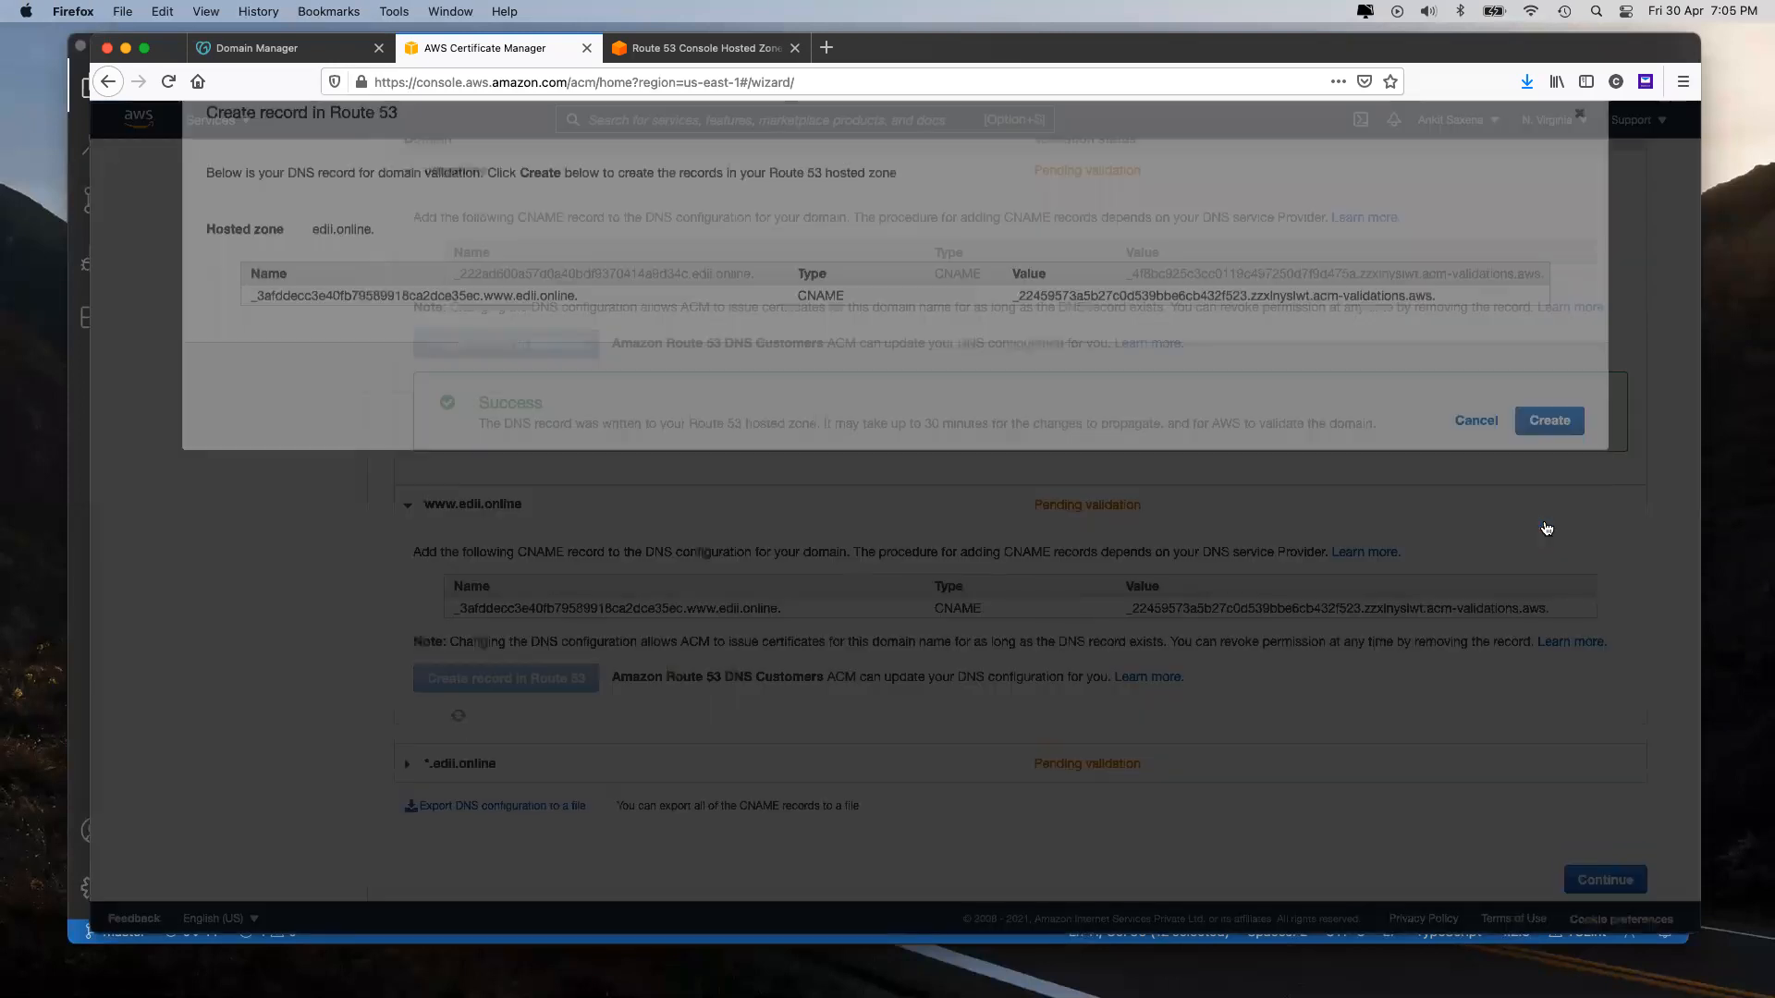
Step: Create the CNAME validation record for *.edii.online in Route 53 and finish the request to return to the certificate list
click(406, 737)
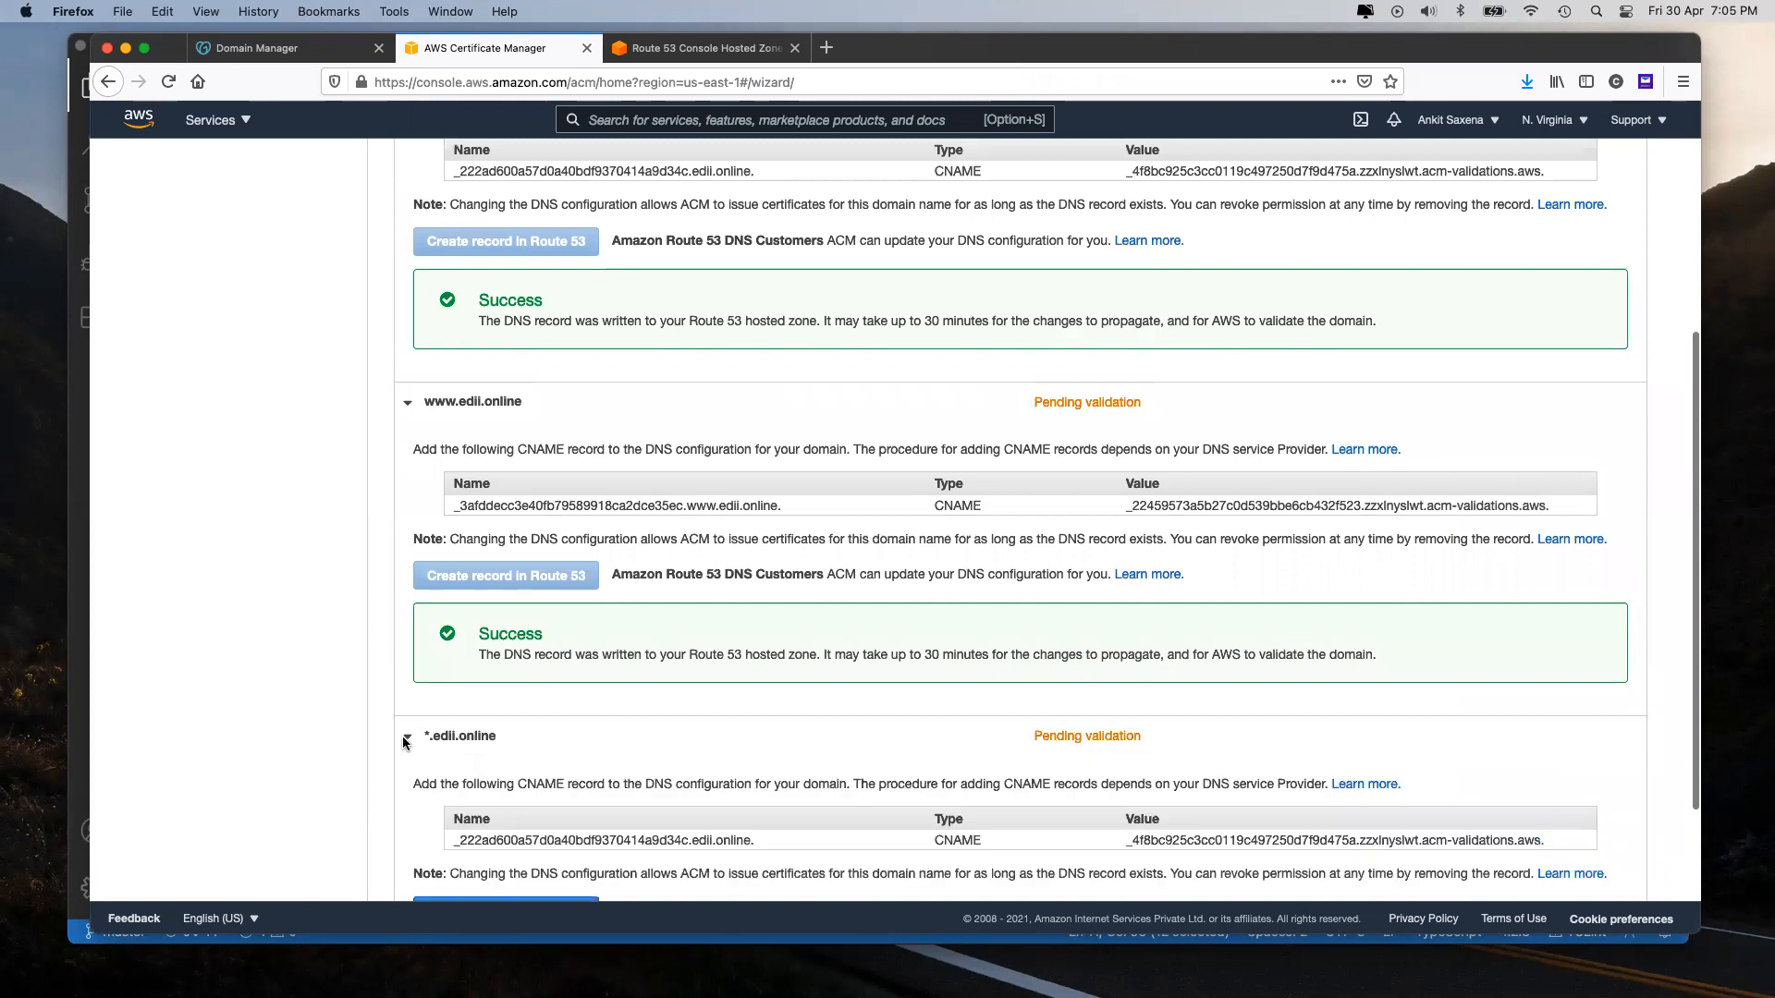
scroll(411, 745, down, 2)
click(557, 721)
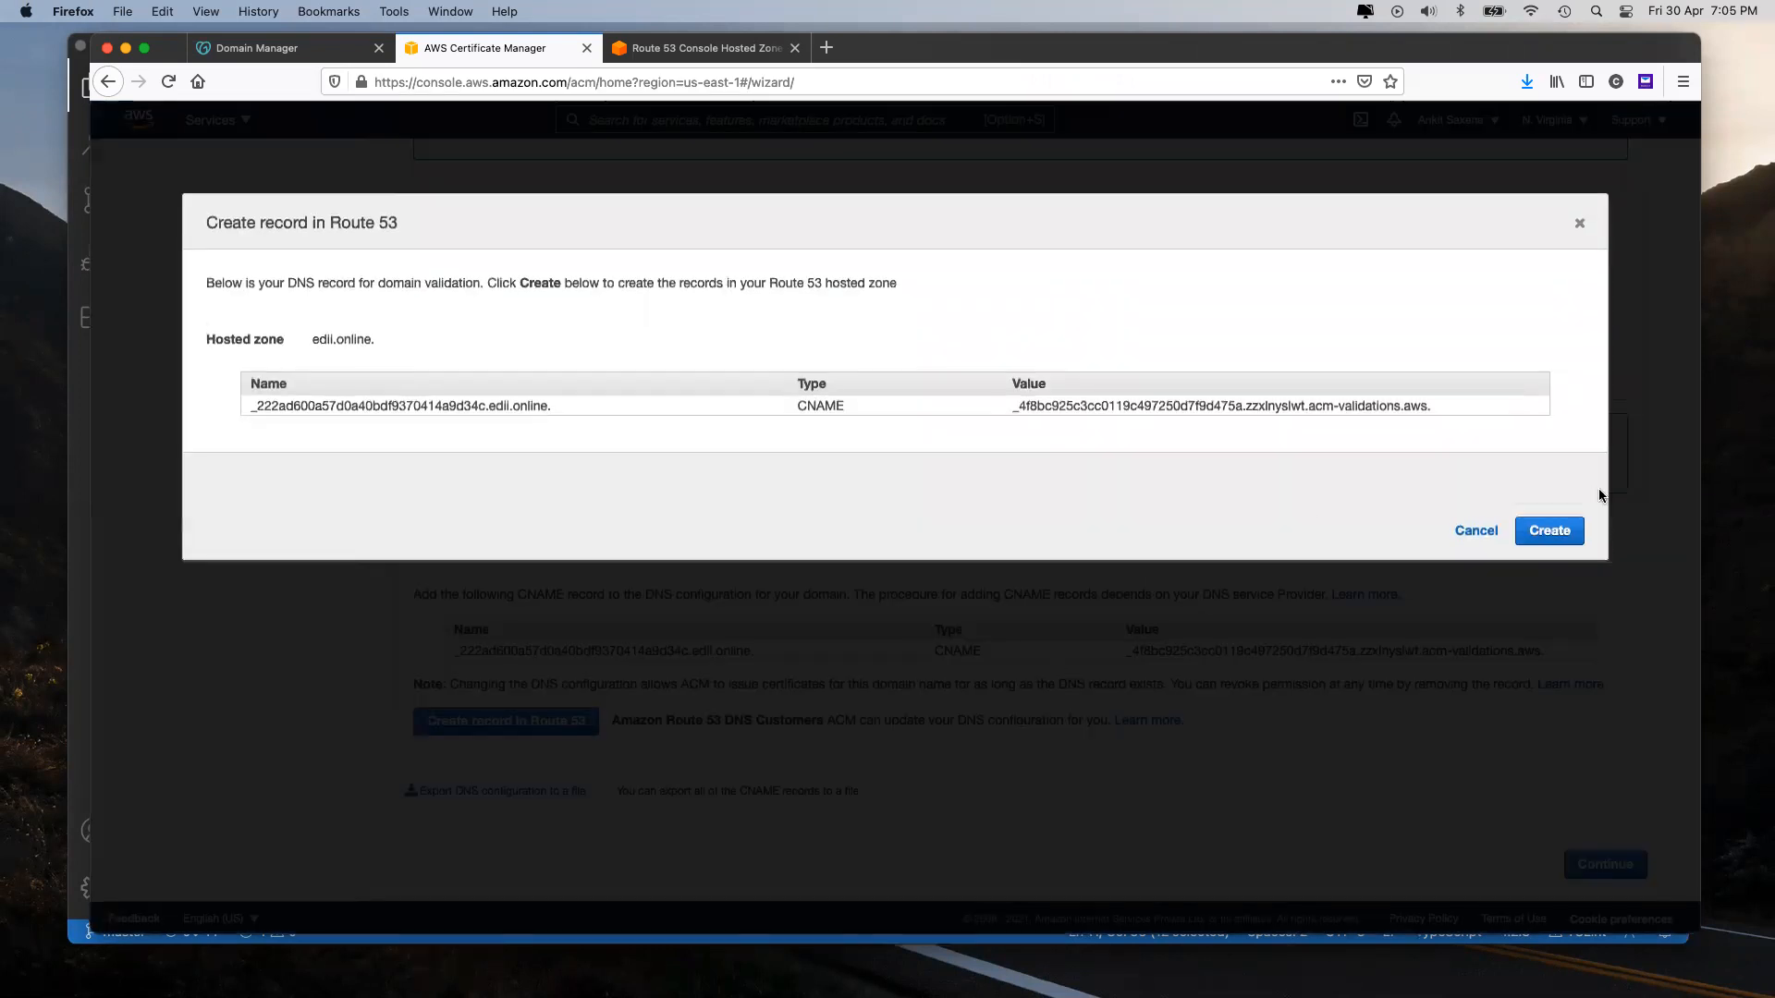
click(1554, 527)
scroll(1231, 509, down, 2)
scroll(1224, 507, up, 7)
scroll(1224, 508, down, 7)
click(1605, 852)
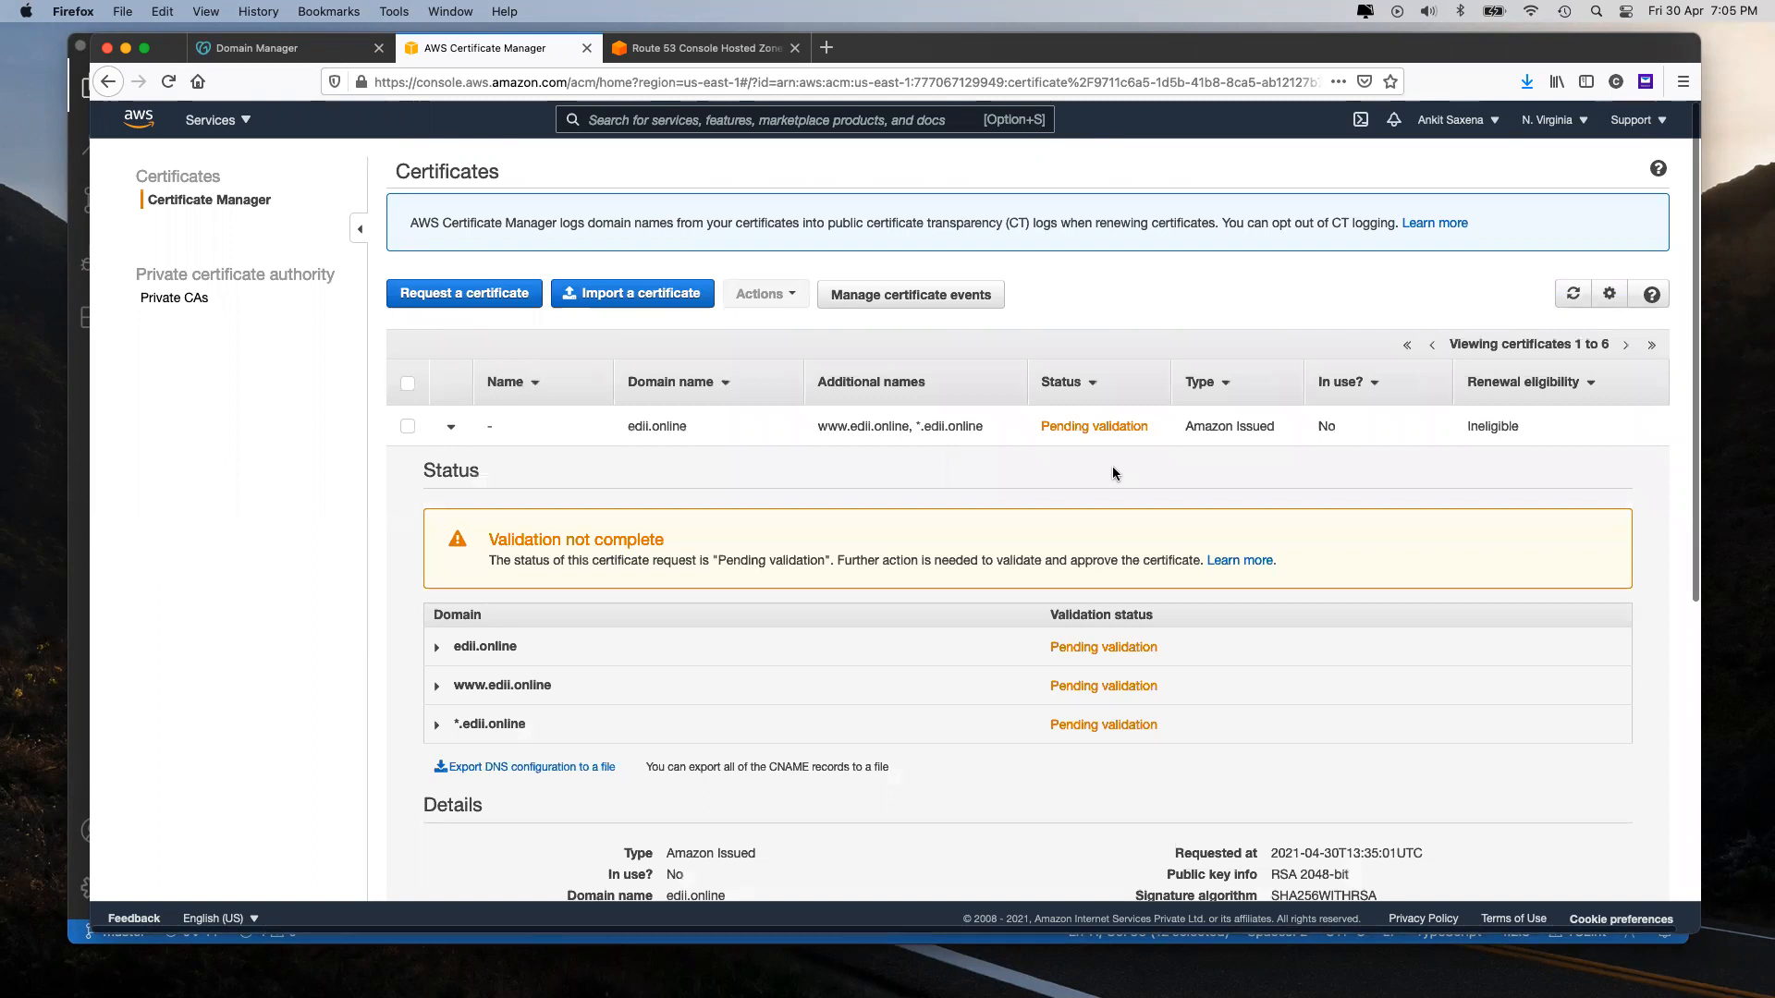
Step: Examine the request and expiry dates of the issued edii.in certificate, and refresh the certificate list to recheck edii.online
scroll(1286, 416, down, 3)
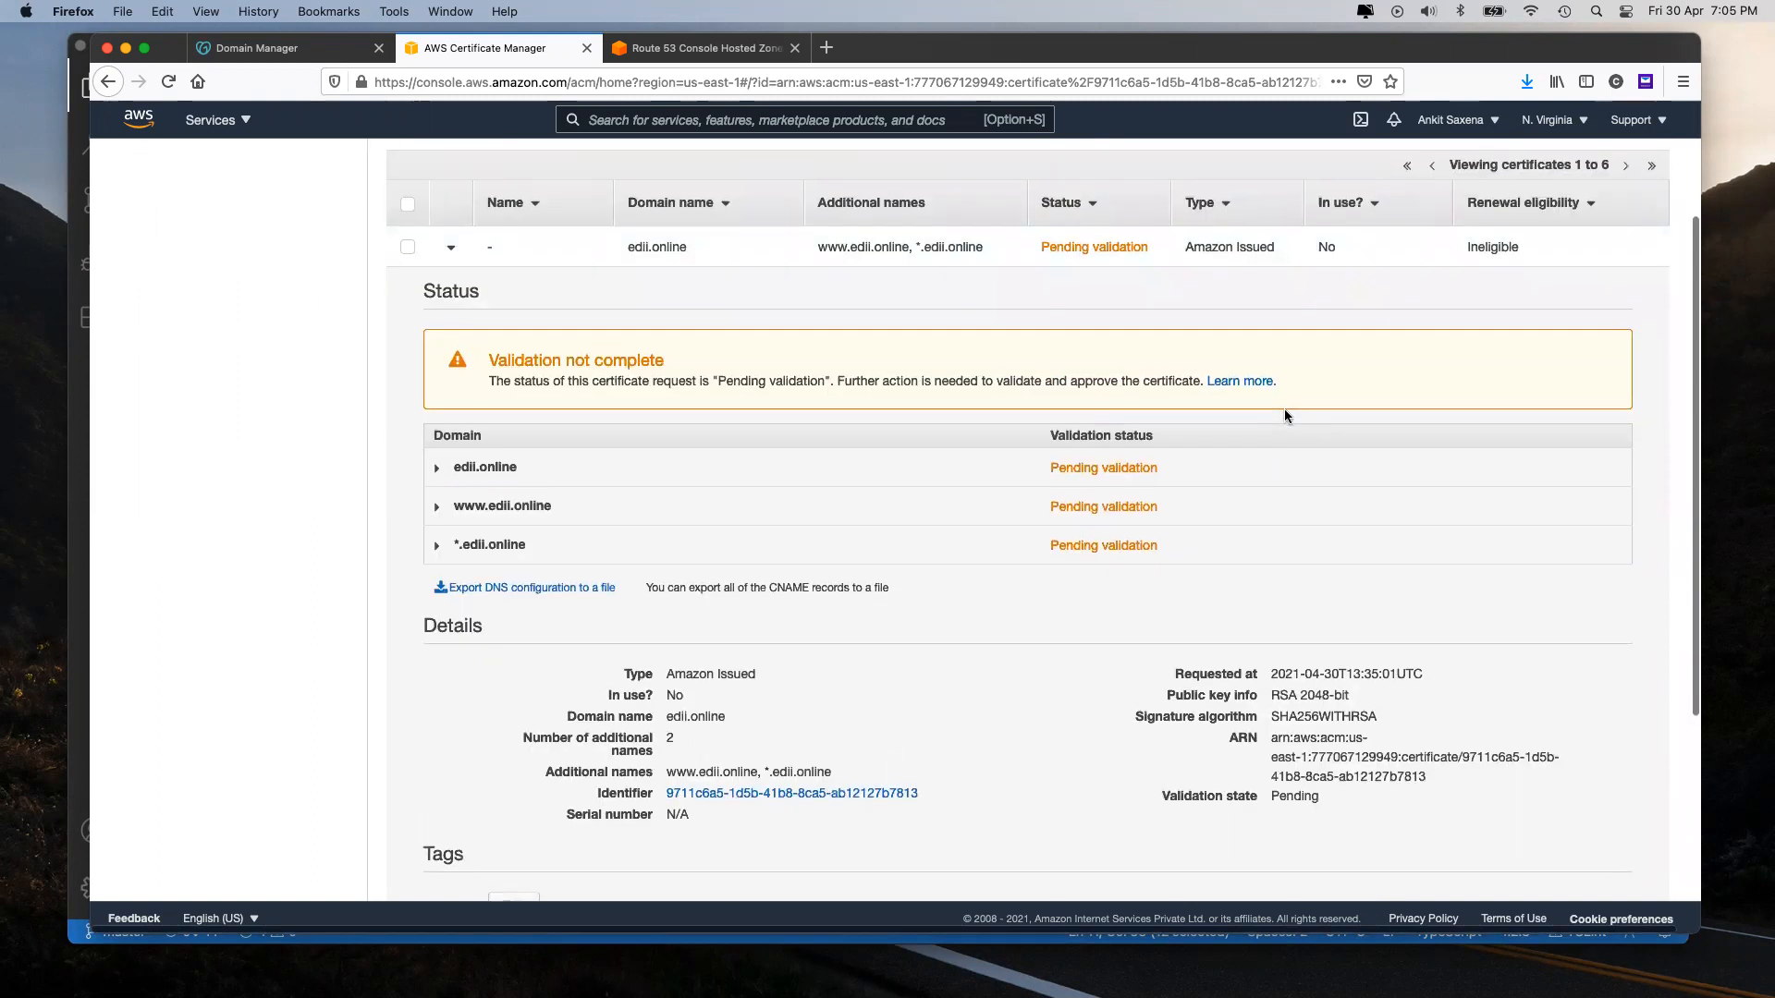
scroll(1284, 408, down, 3)
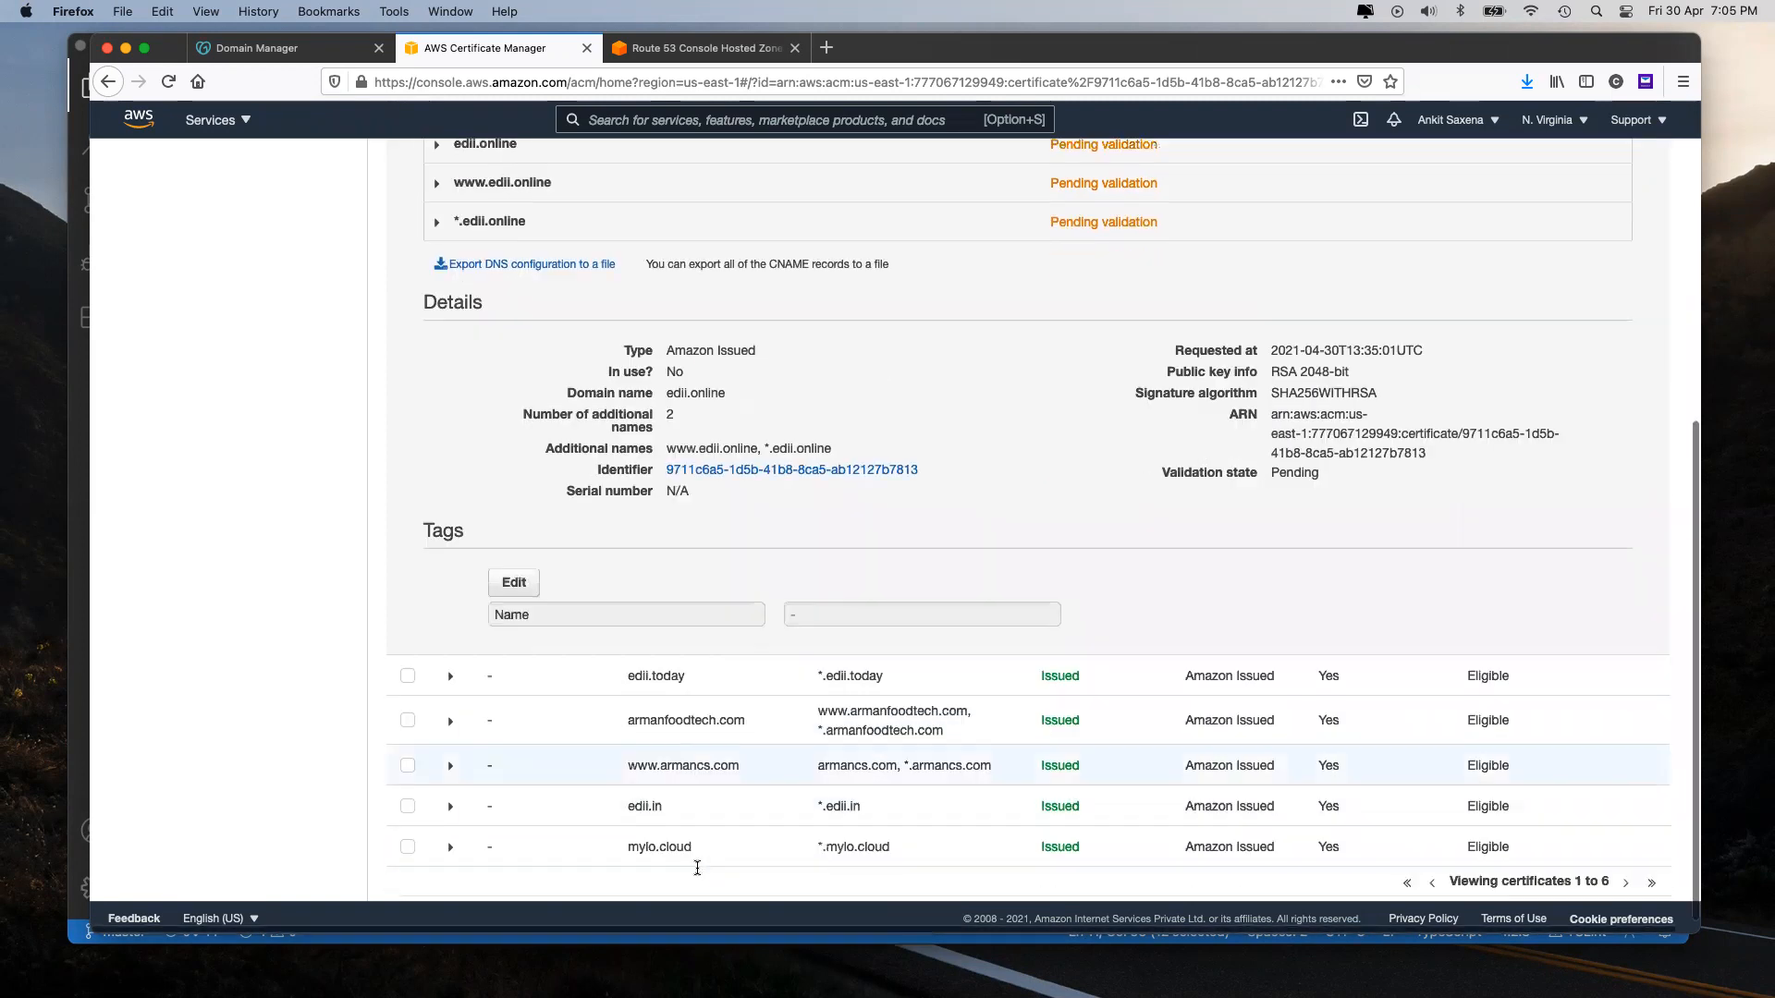
scroll(696, 865, down, 2)
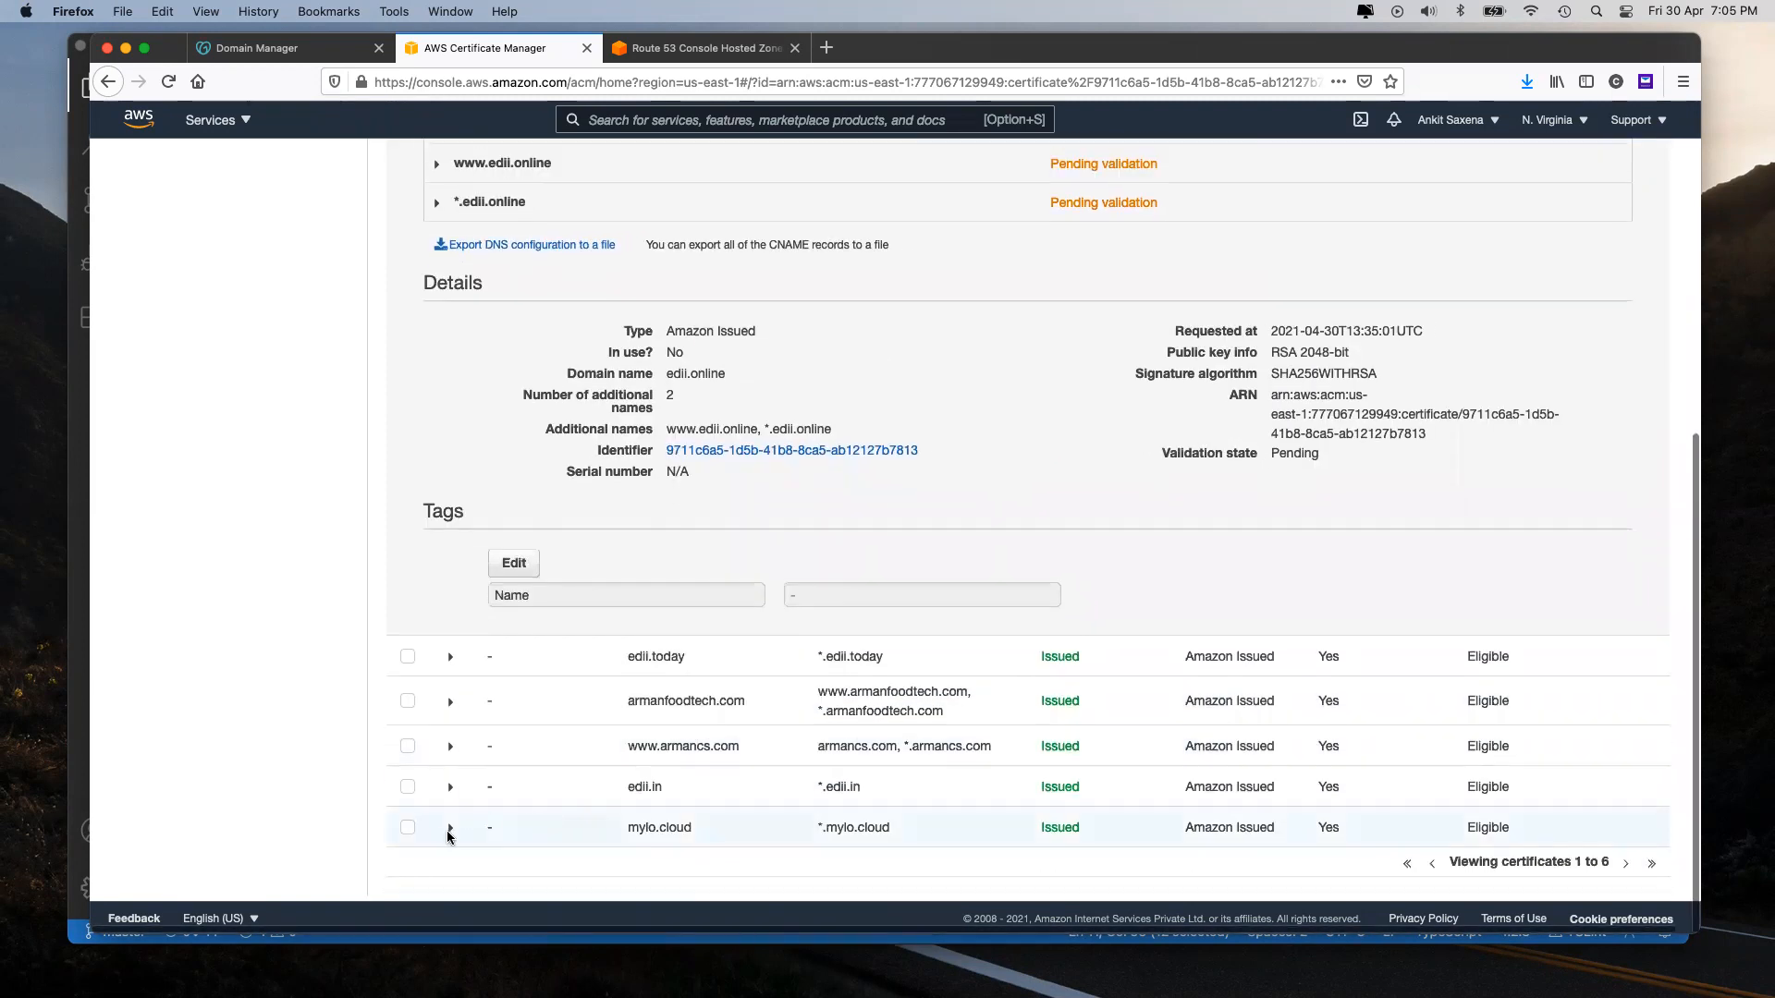
click(450, 787)
scroll(873, 766, down, 4)
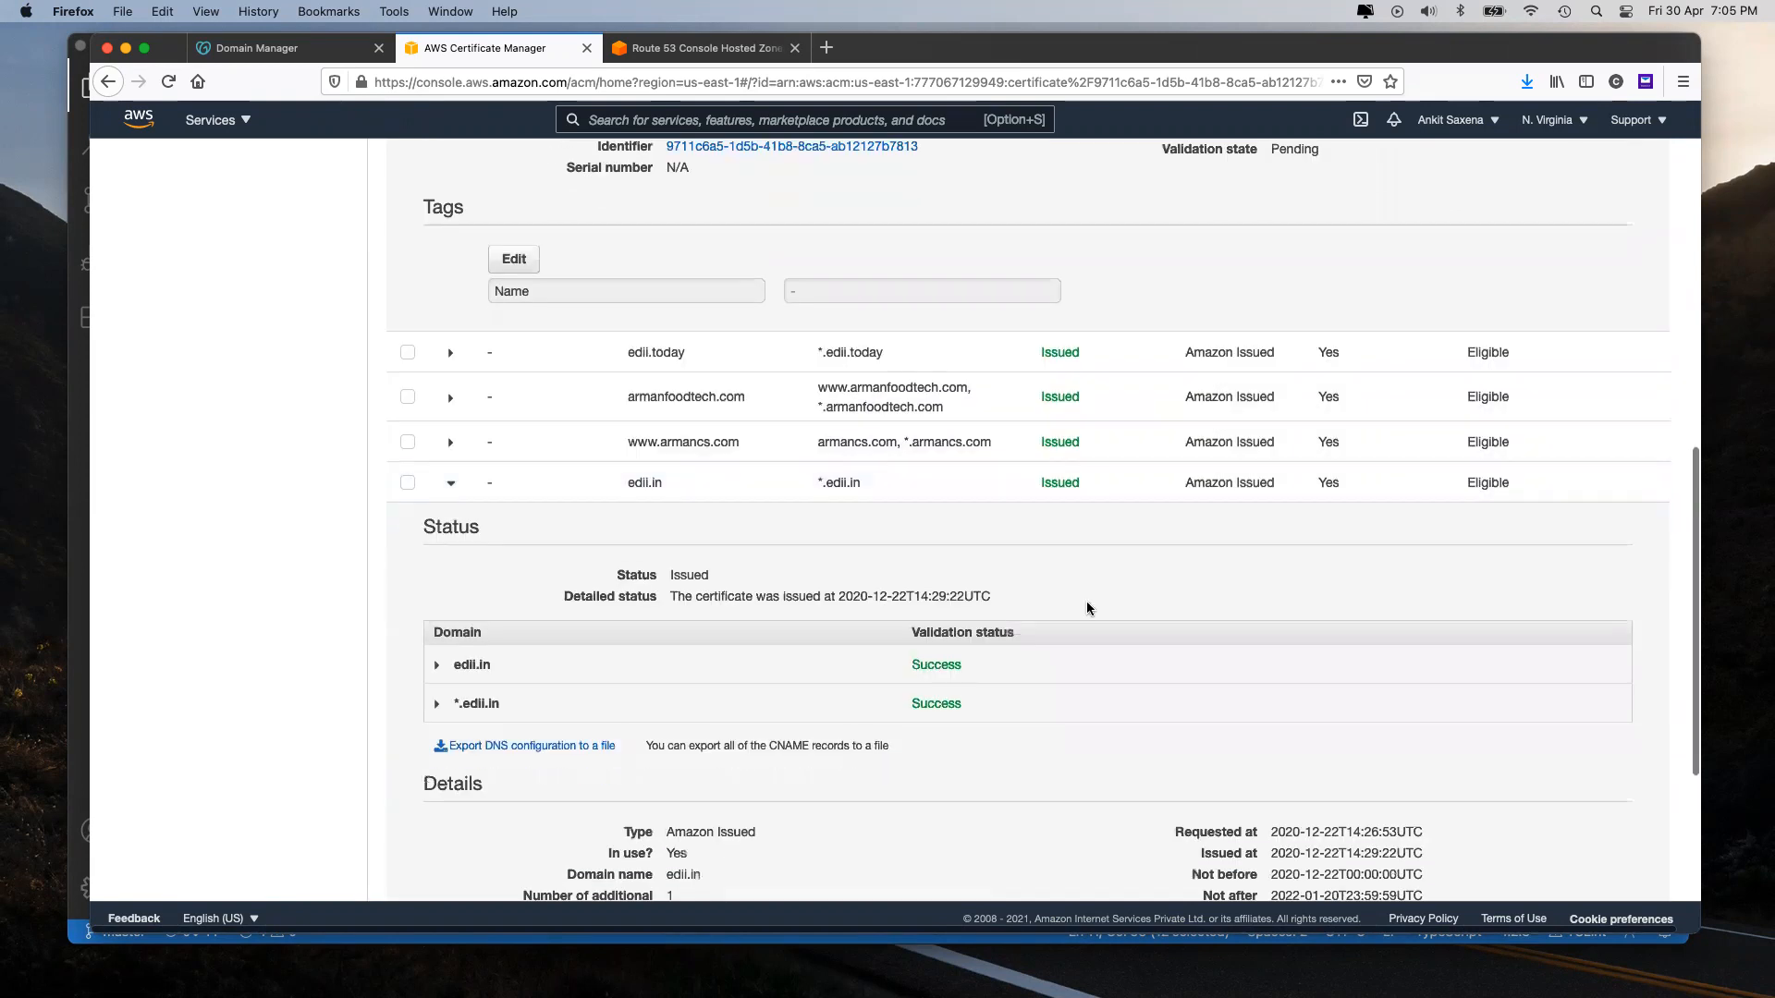
scroll(996, 666, down, 2)
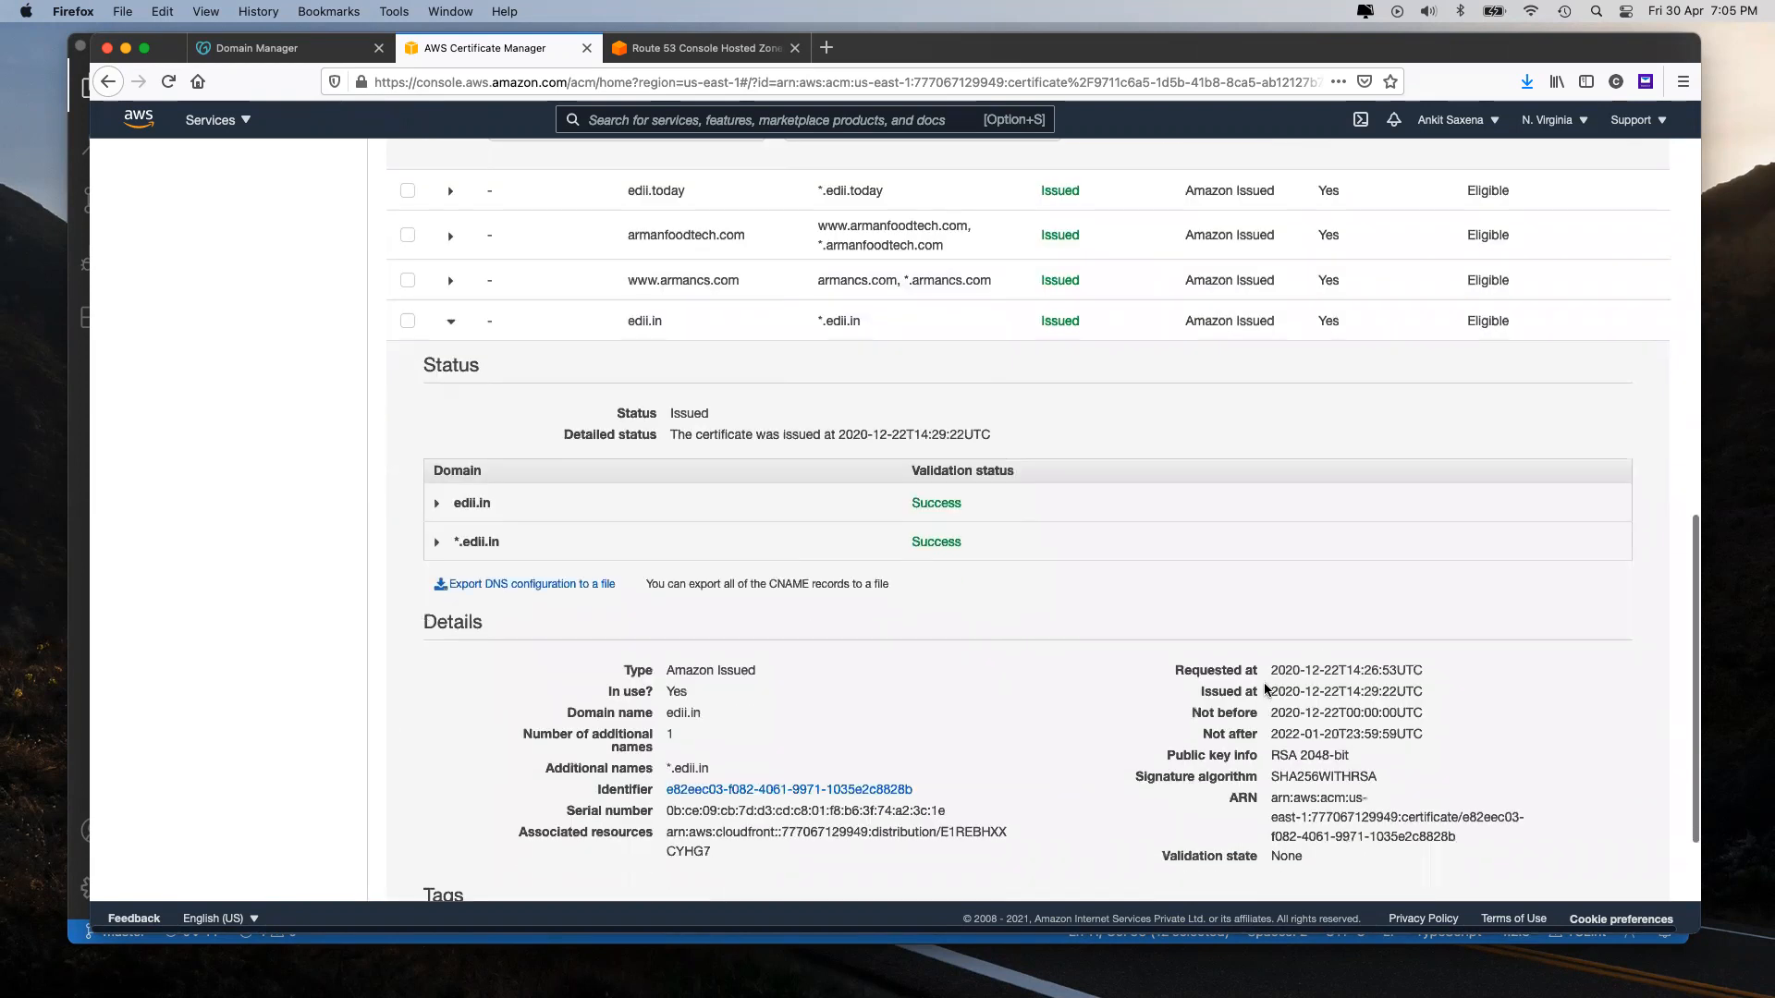
drag(1269, 670, 1303, 671)
drag(1271, 734, 1320, 733)
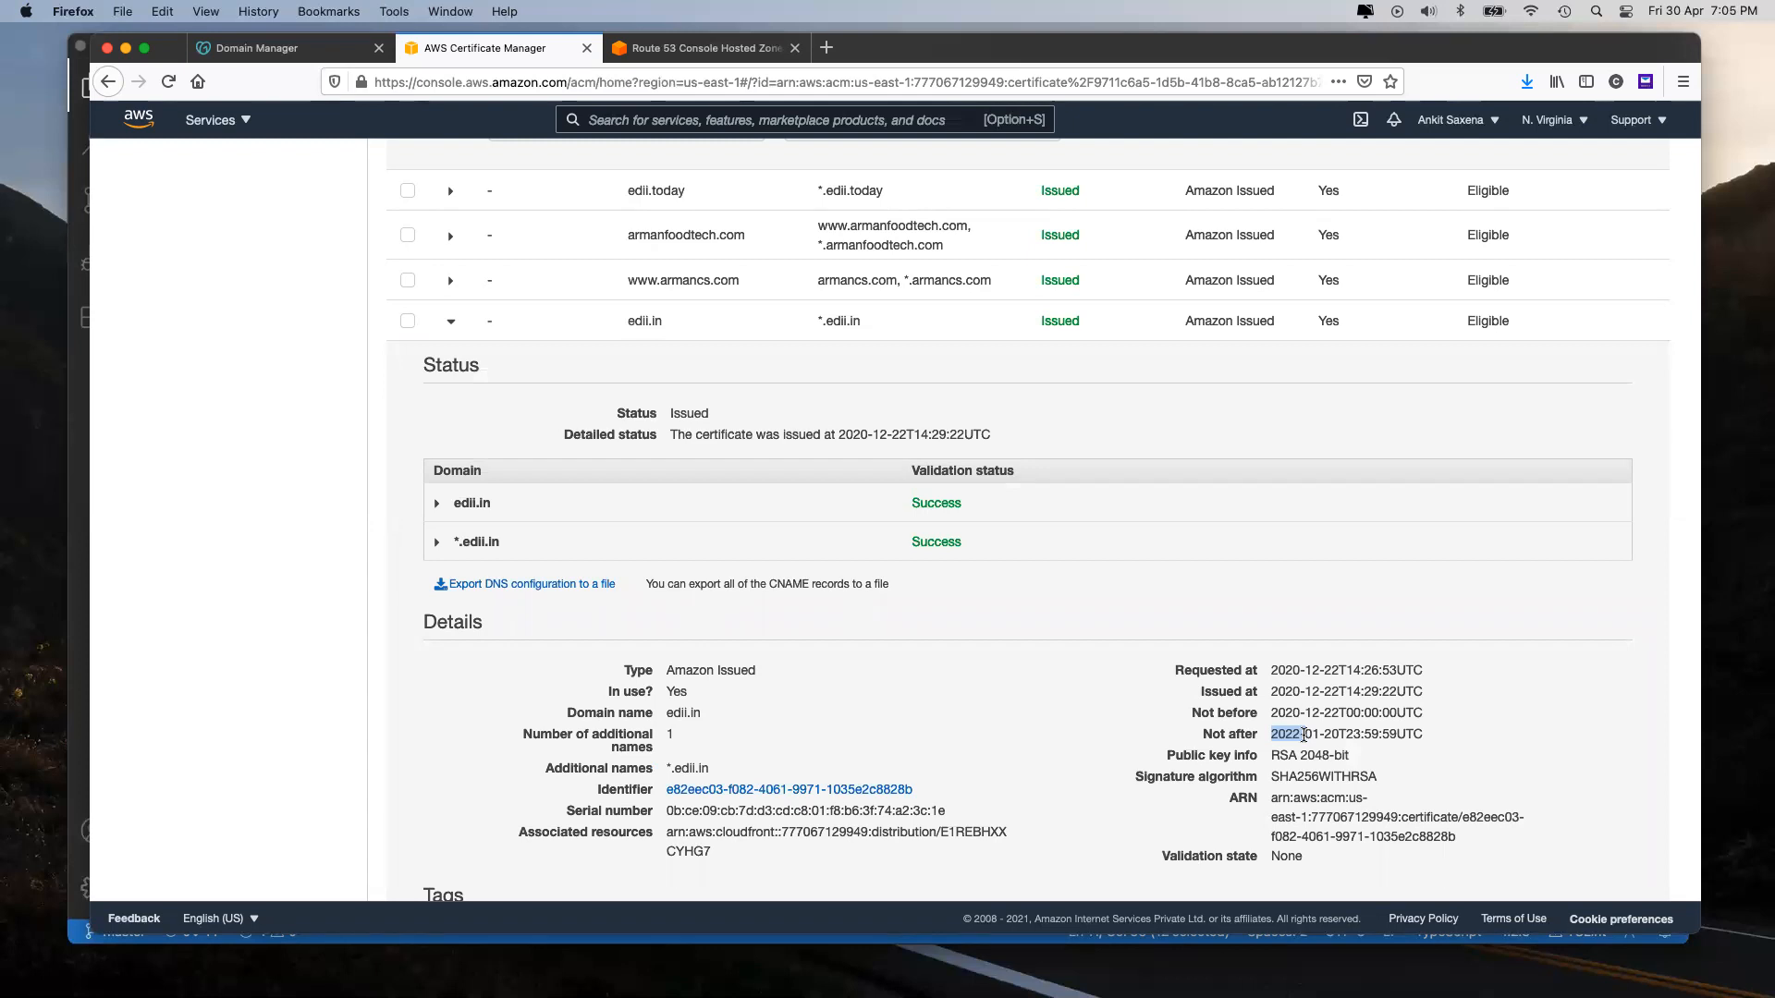
scroll(1346, 603, up, 10)
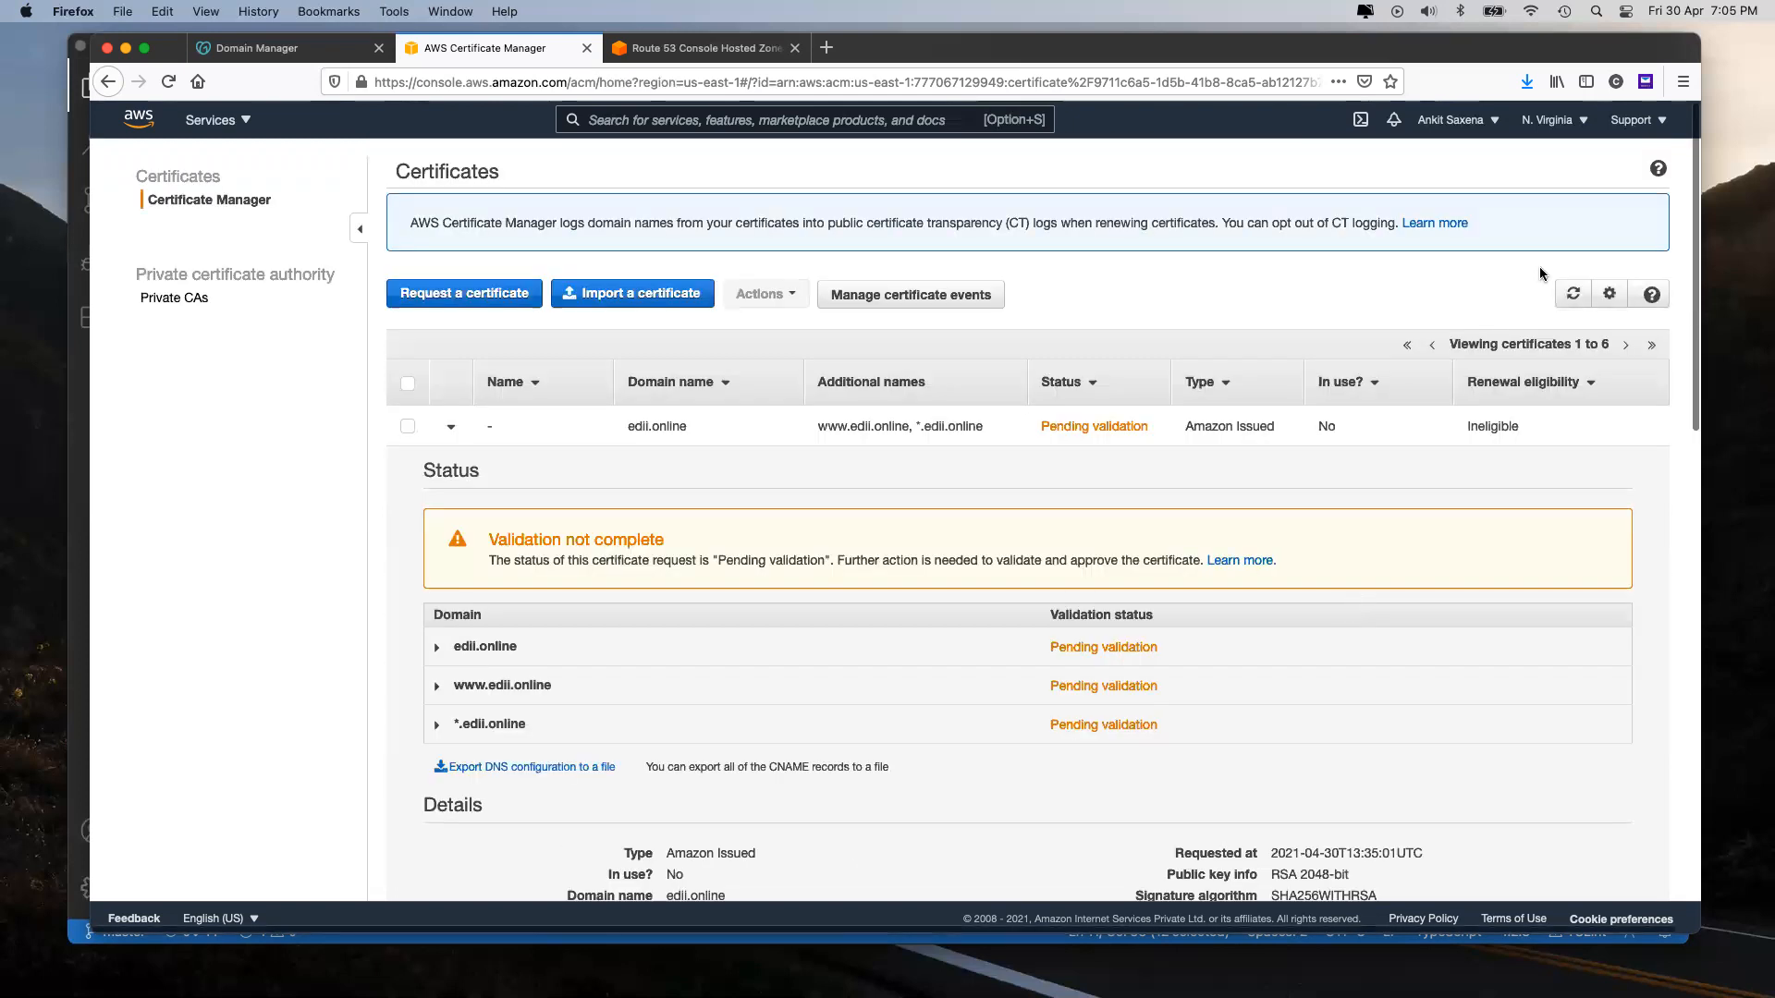
click(1571, 295)
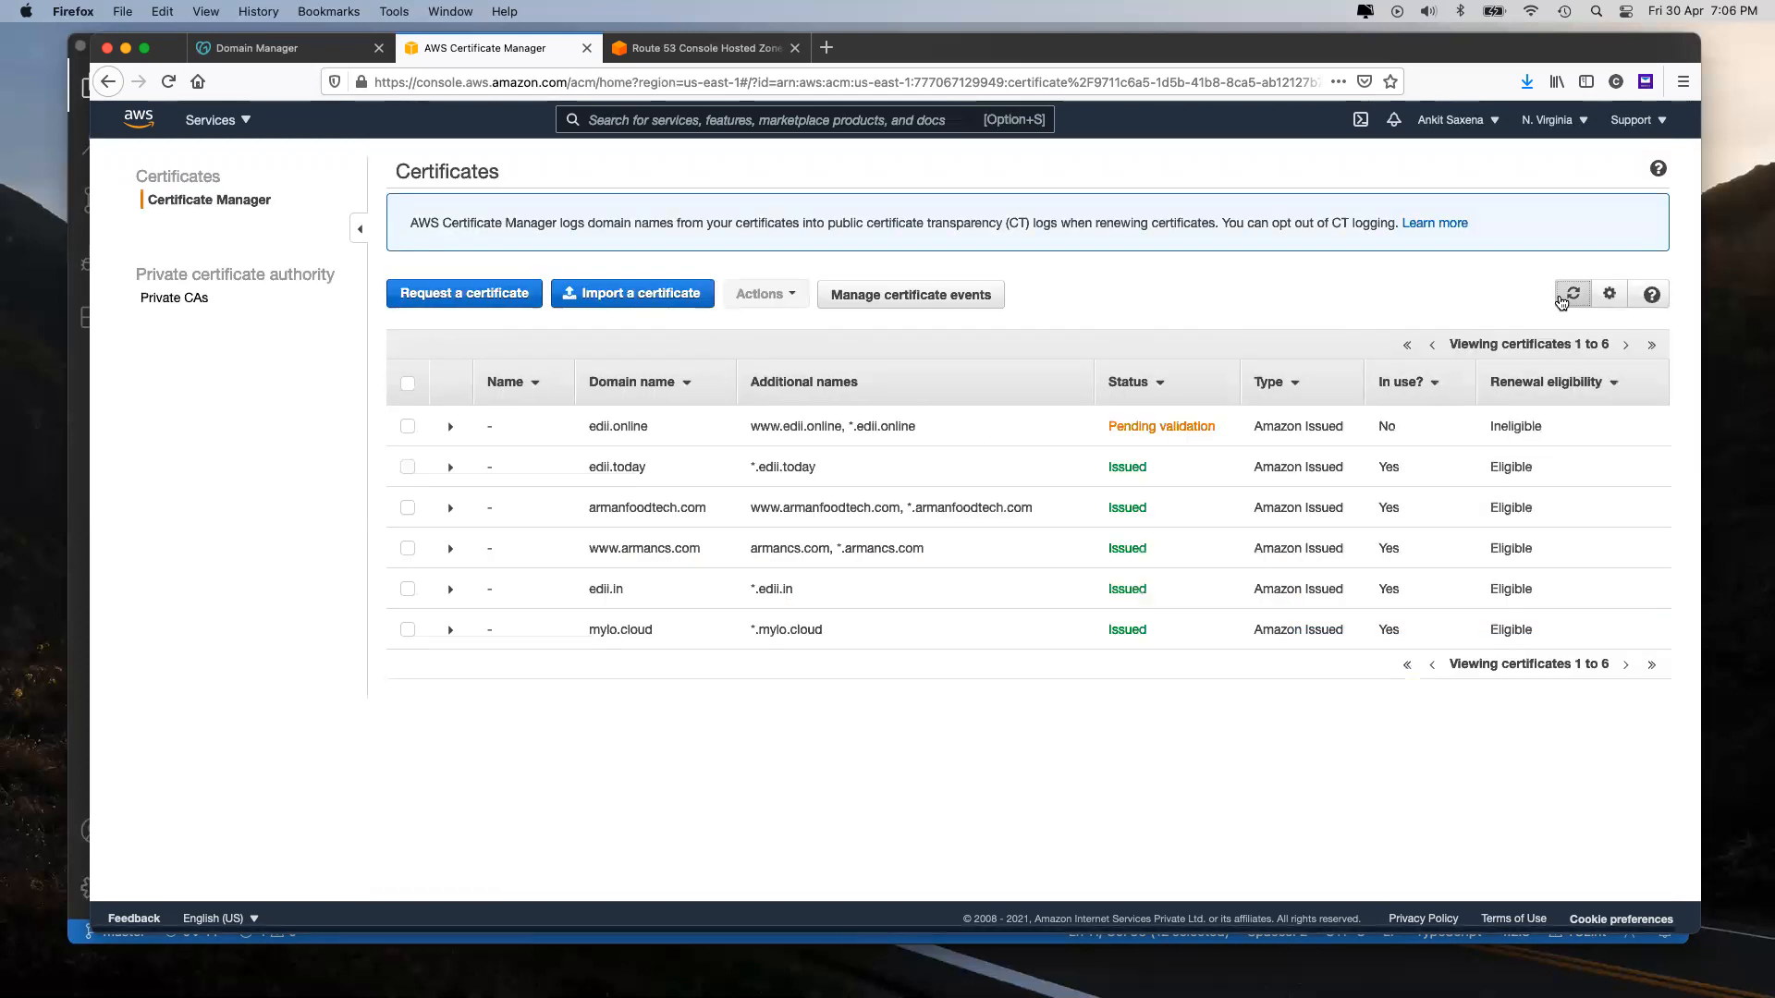
Step: Open the DigitalOcean tutorial on securing Apache with Let's Encrypt on Ubuntu 18.04 in a new tab and skim its steps
click(827, 48)
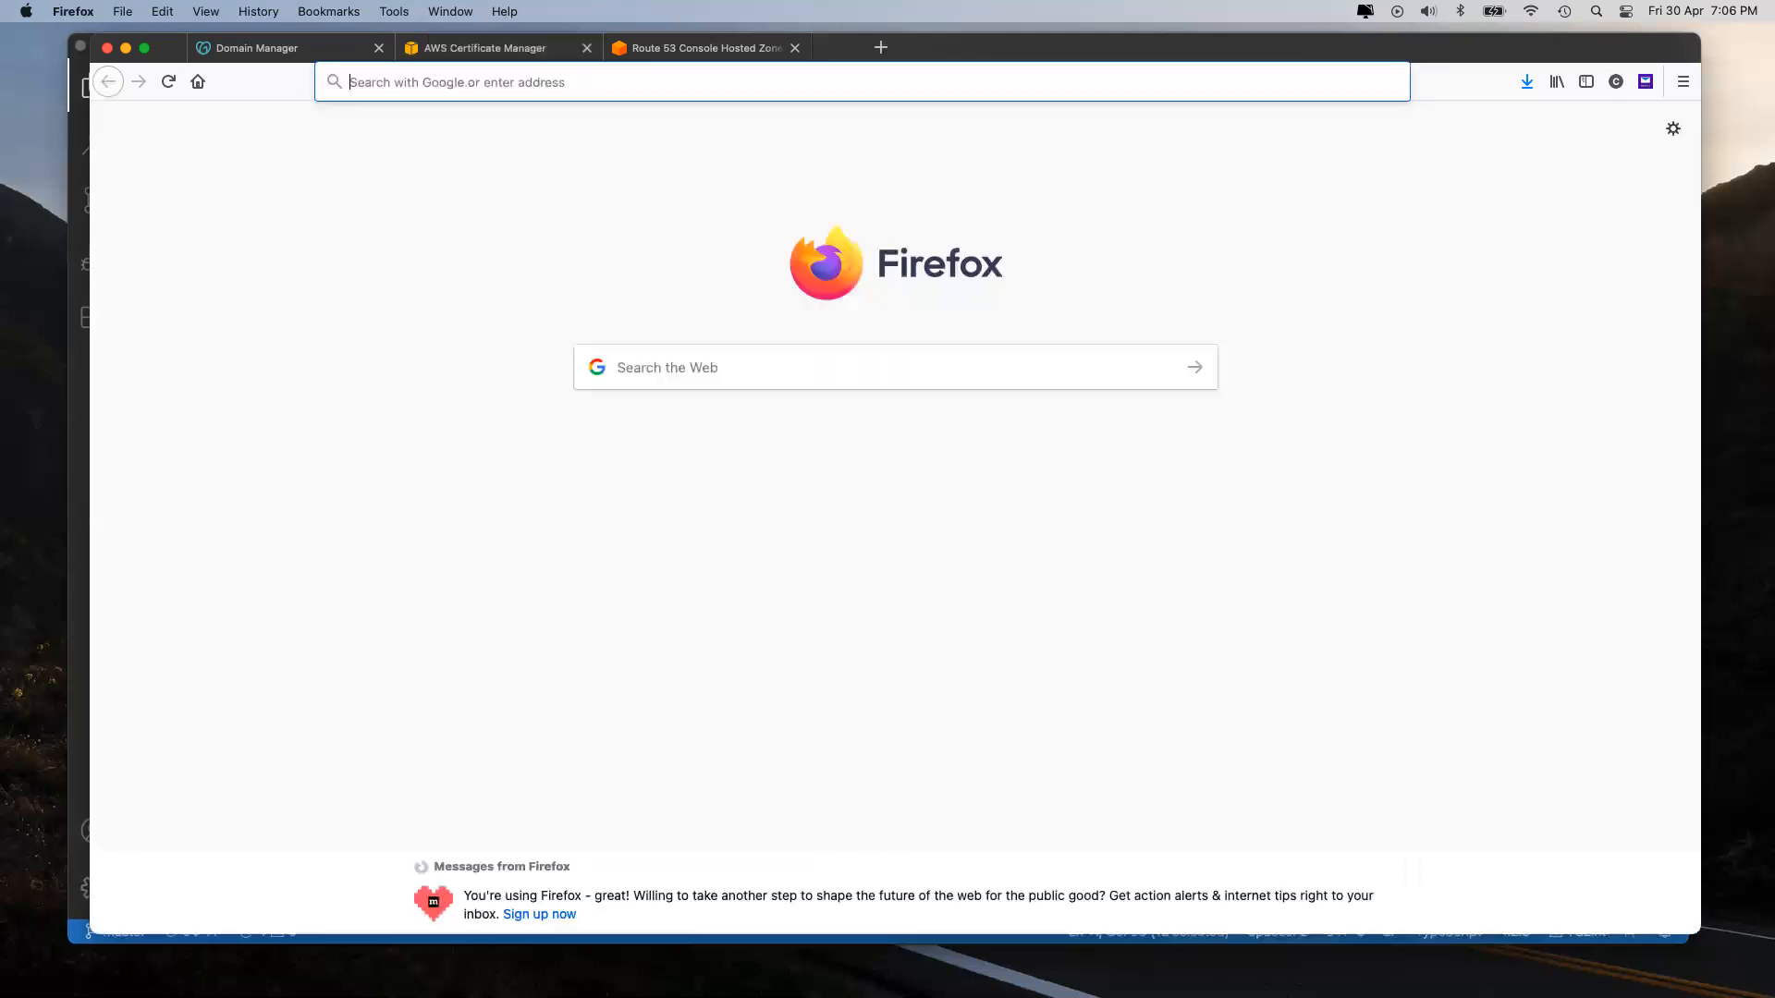
text(lets)
key(Down)
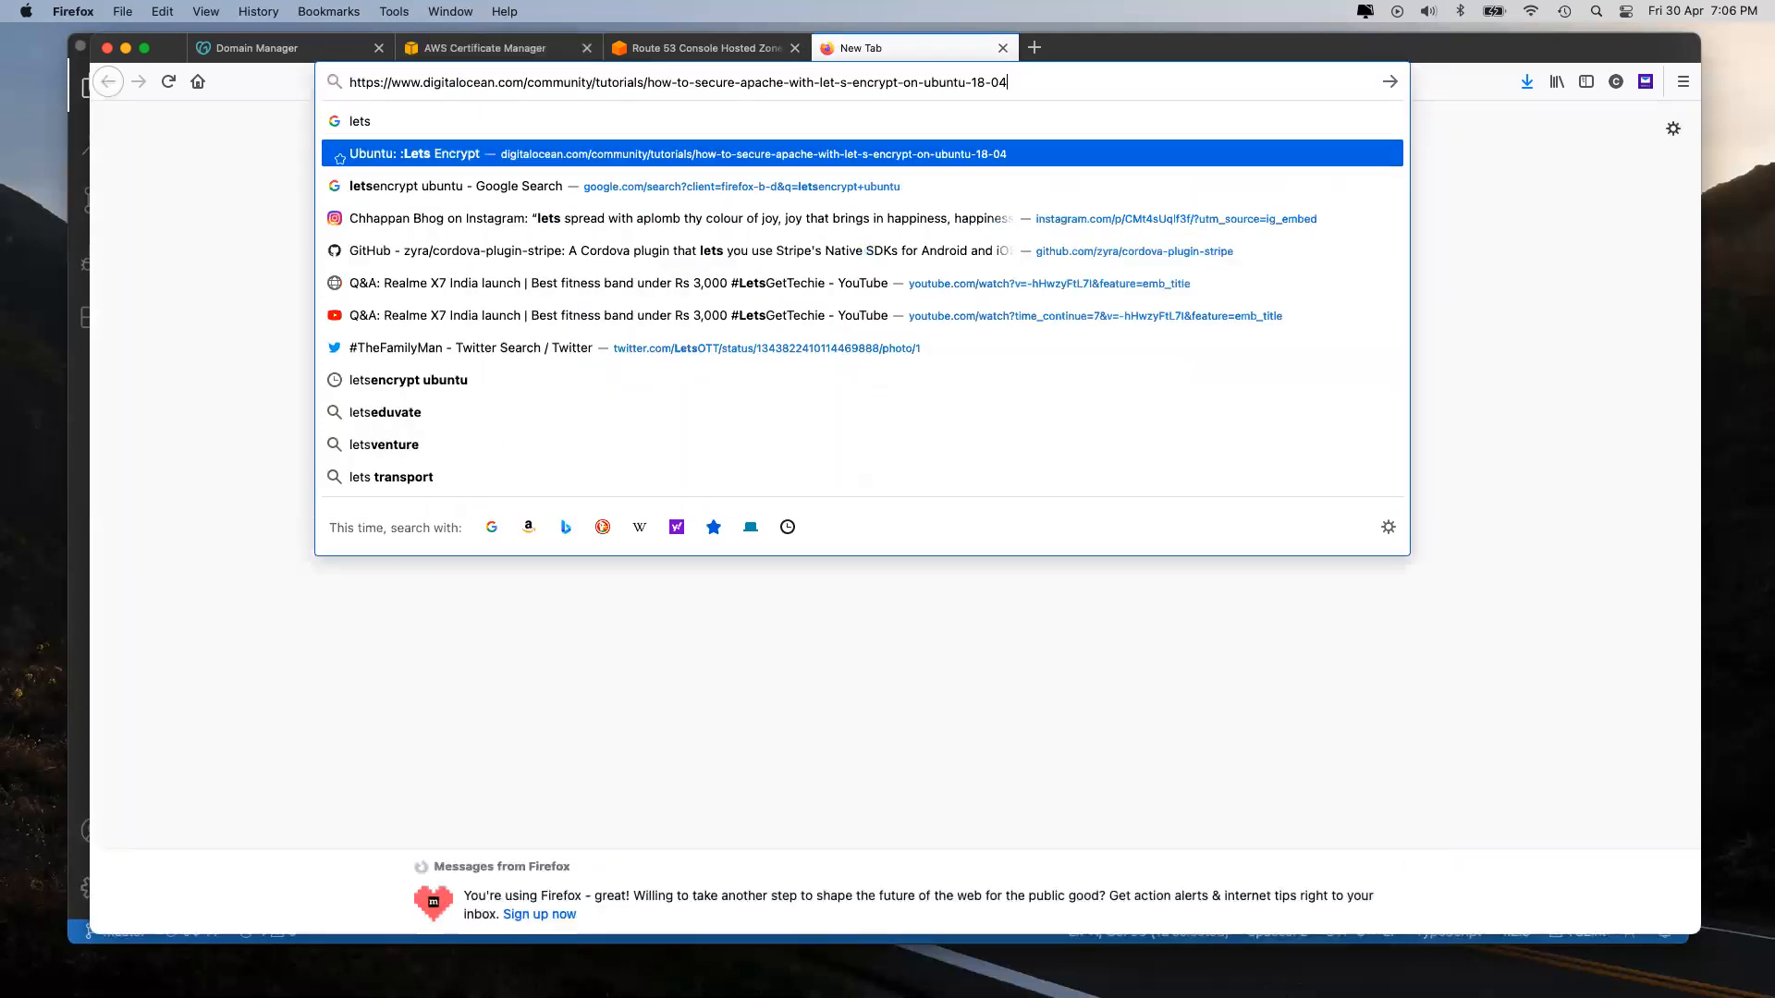
key(Return)
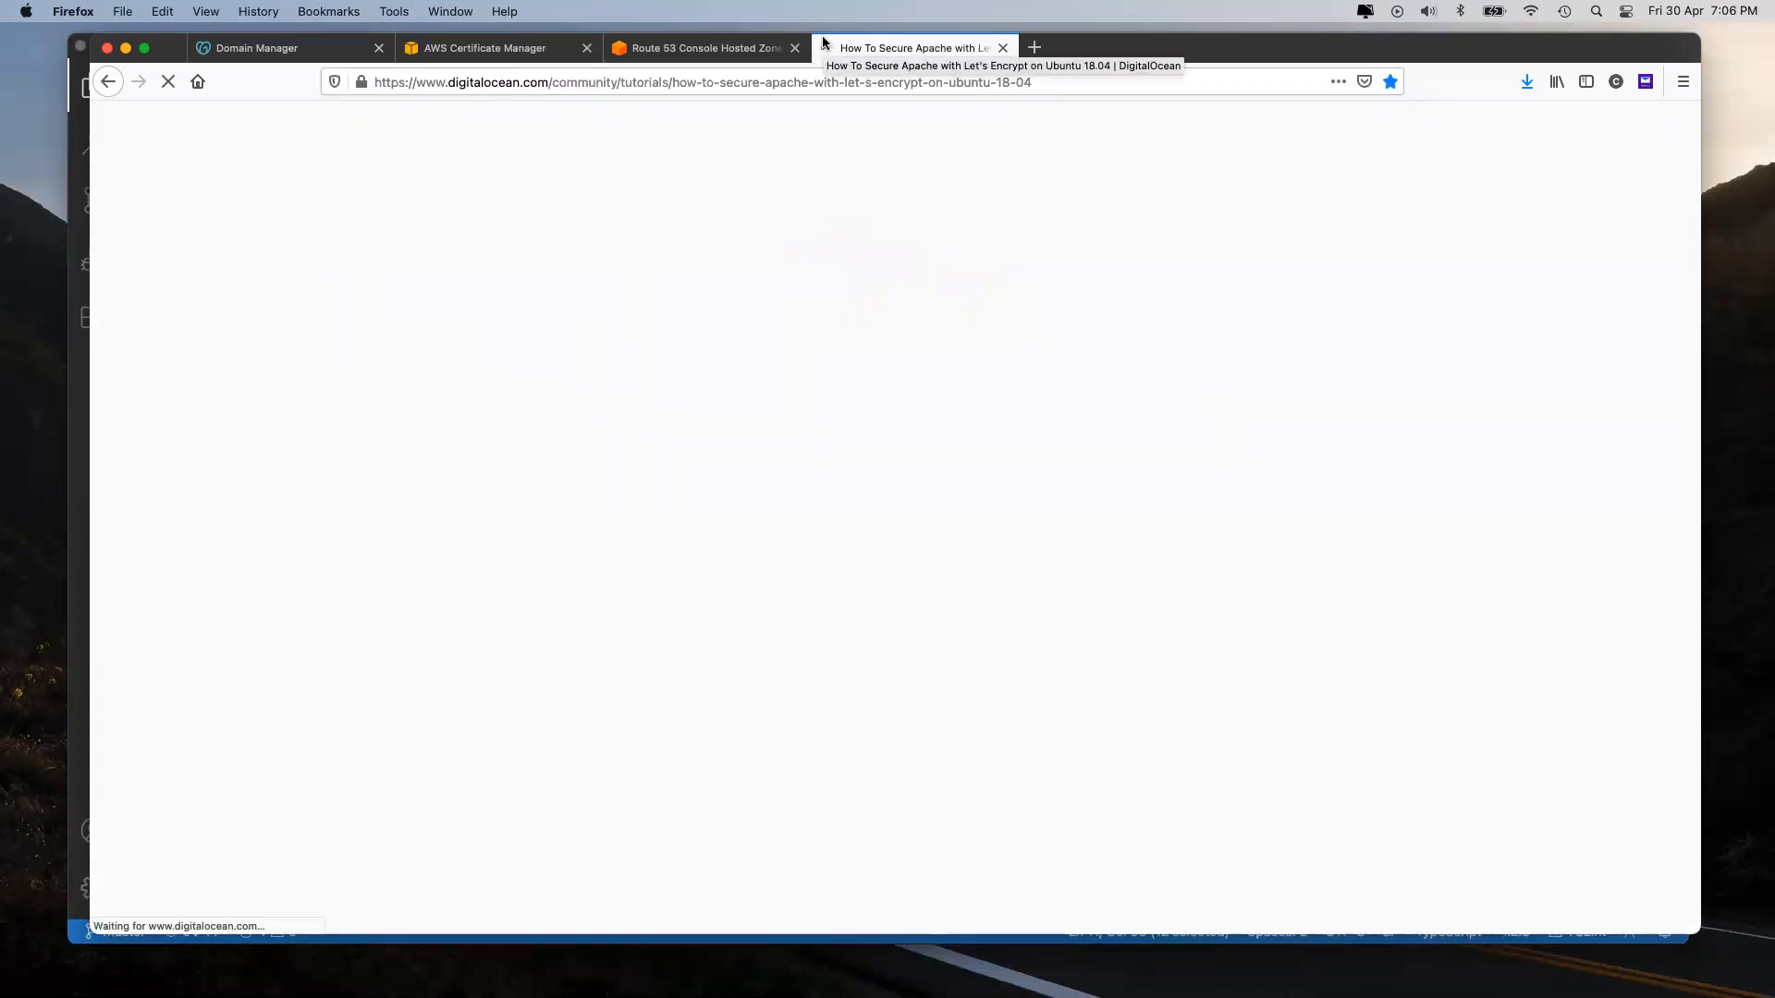
scroll(837, 473, down, 5)
scroll(838, 473, down, 15)
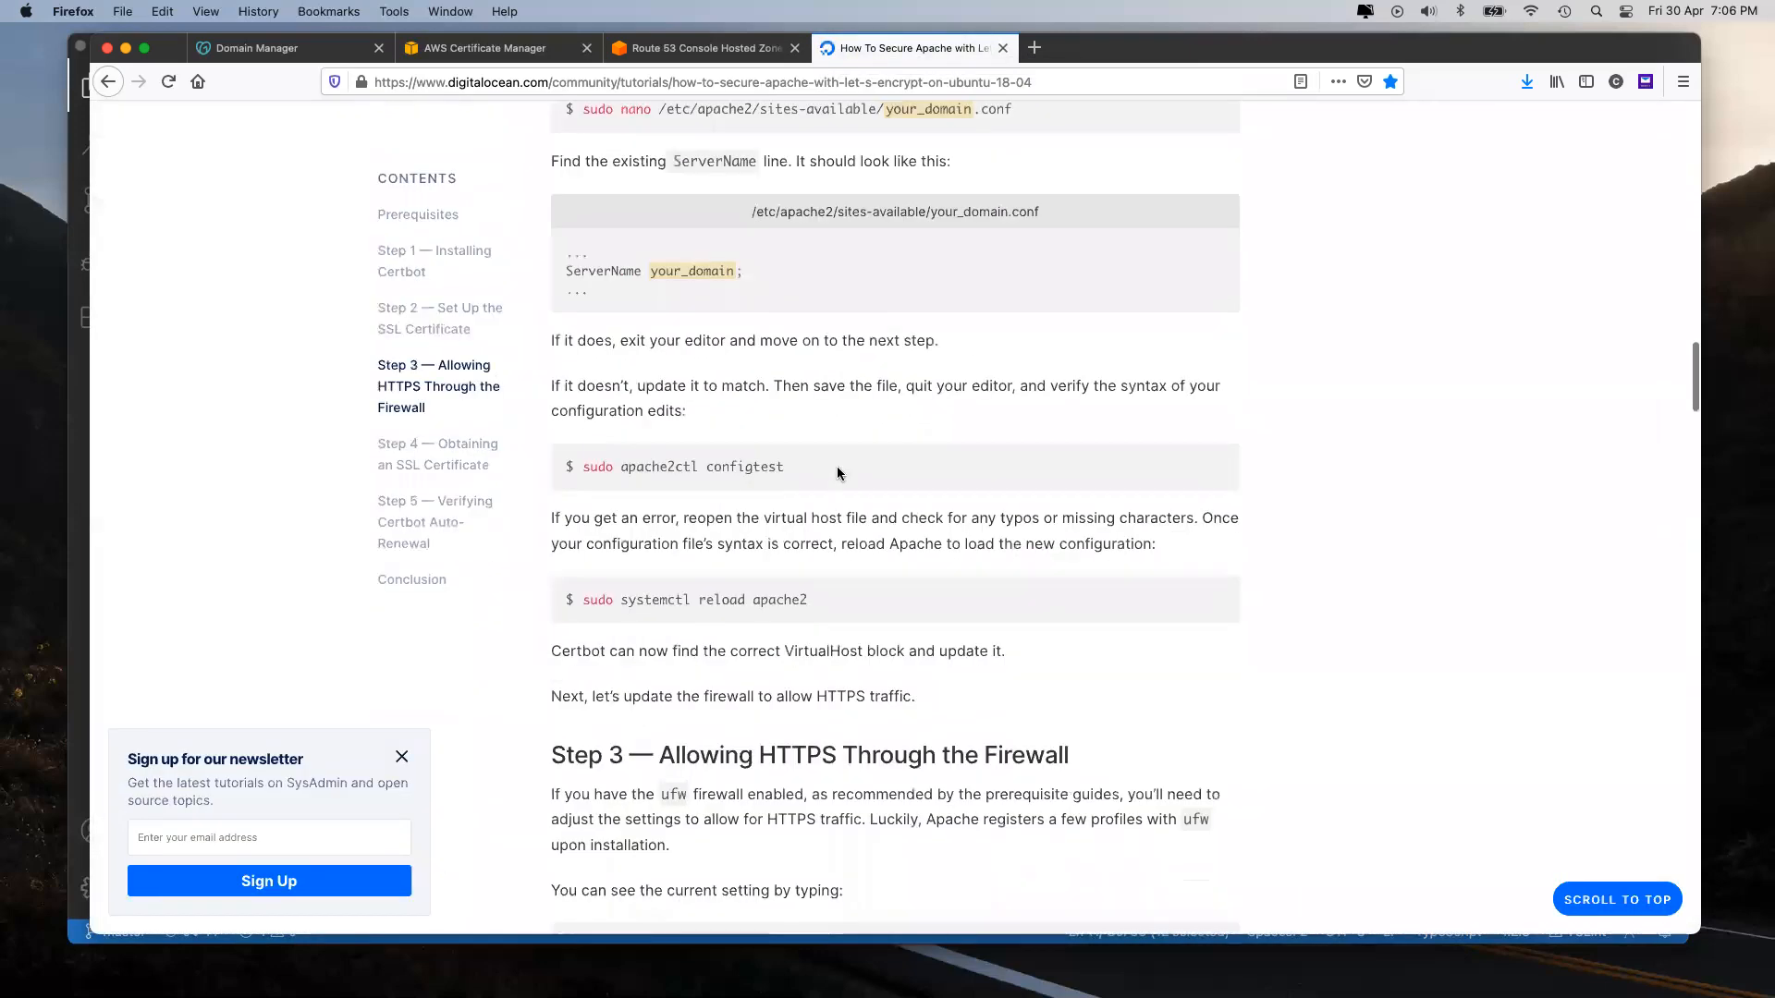
Step: Close the DigitalOcean tutorial and refresh the N. Virginia certificate list to recheck the edii.online certificate
scroll(837, 474, up, 20)
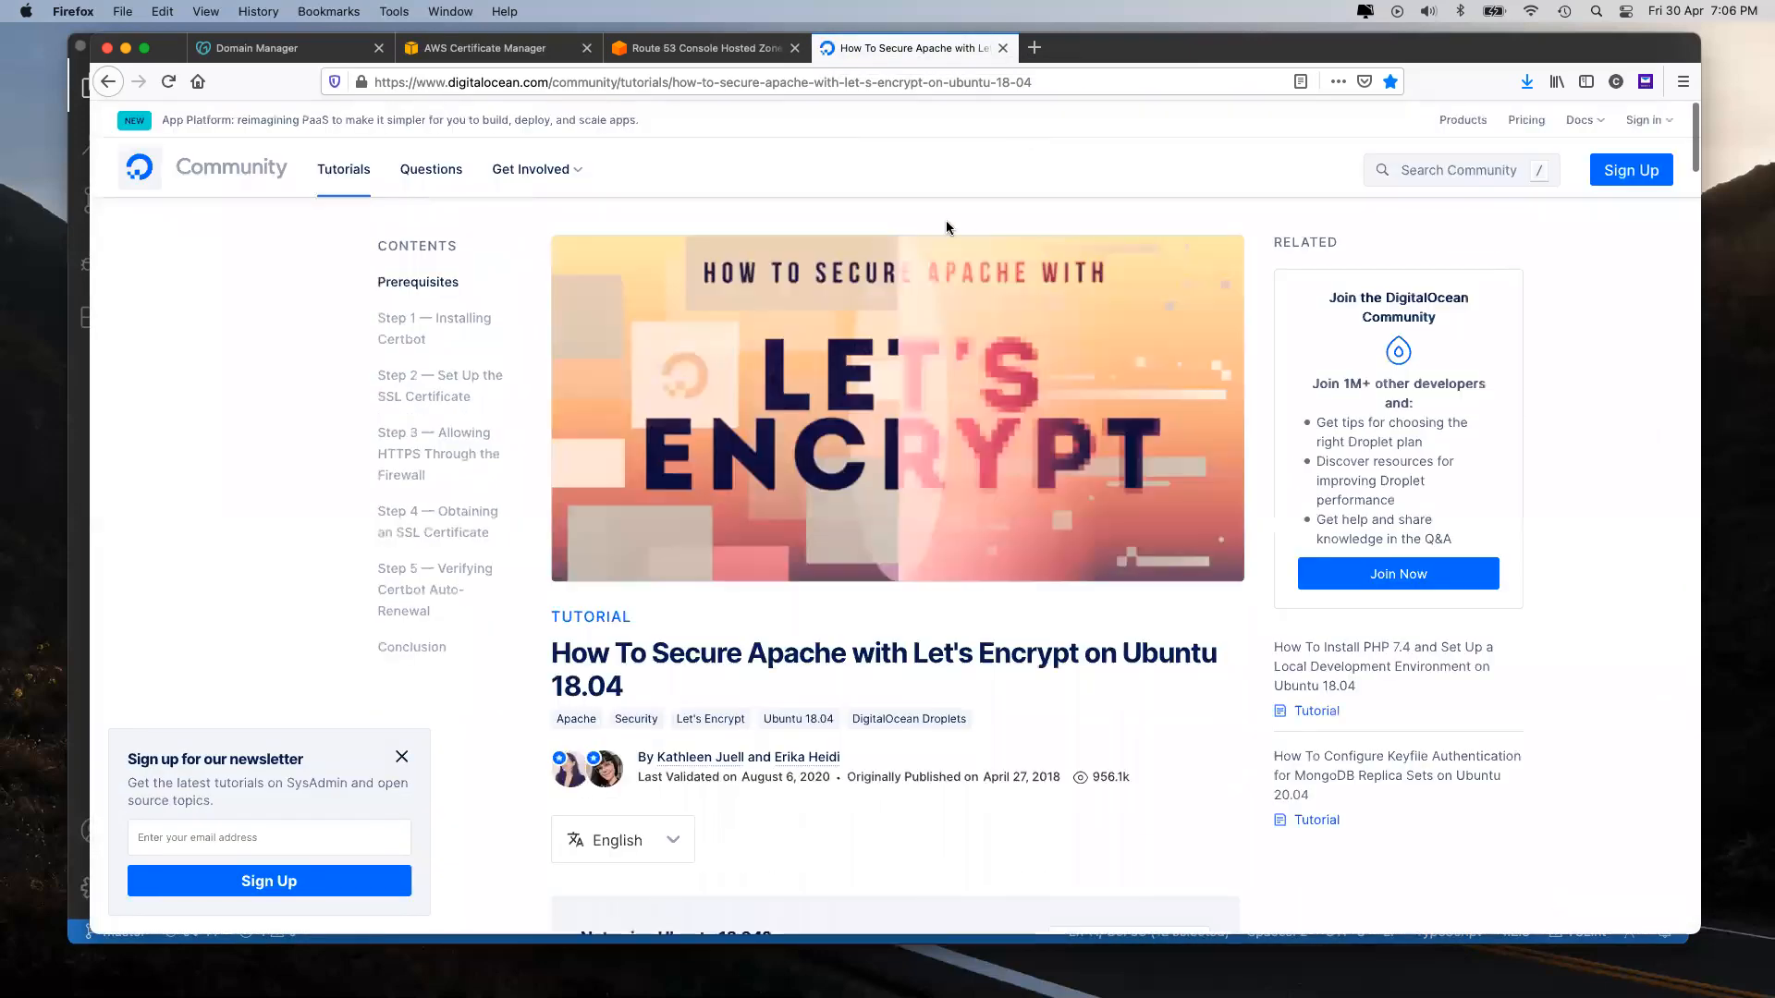
click(1004, 48)
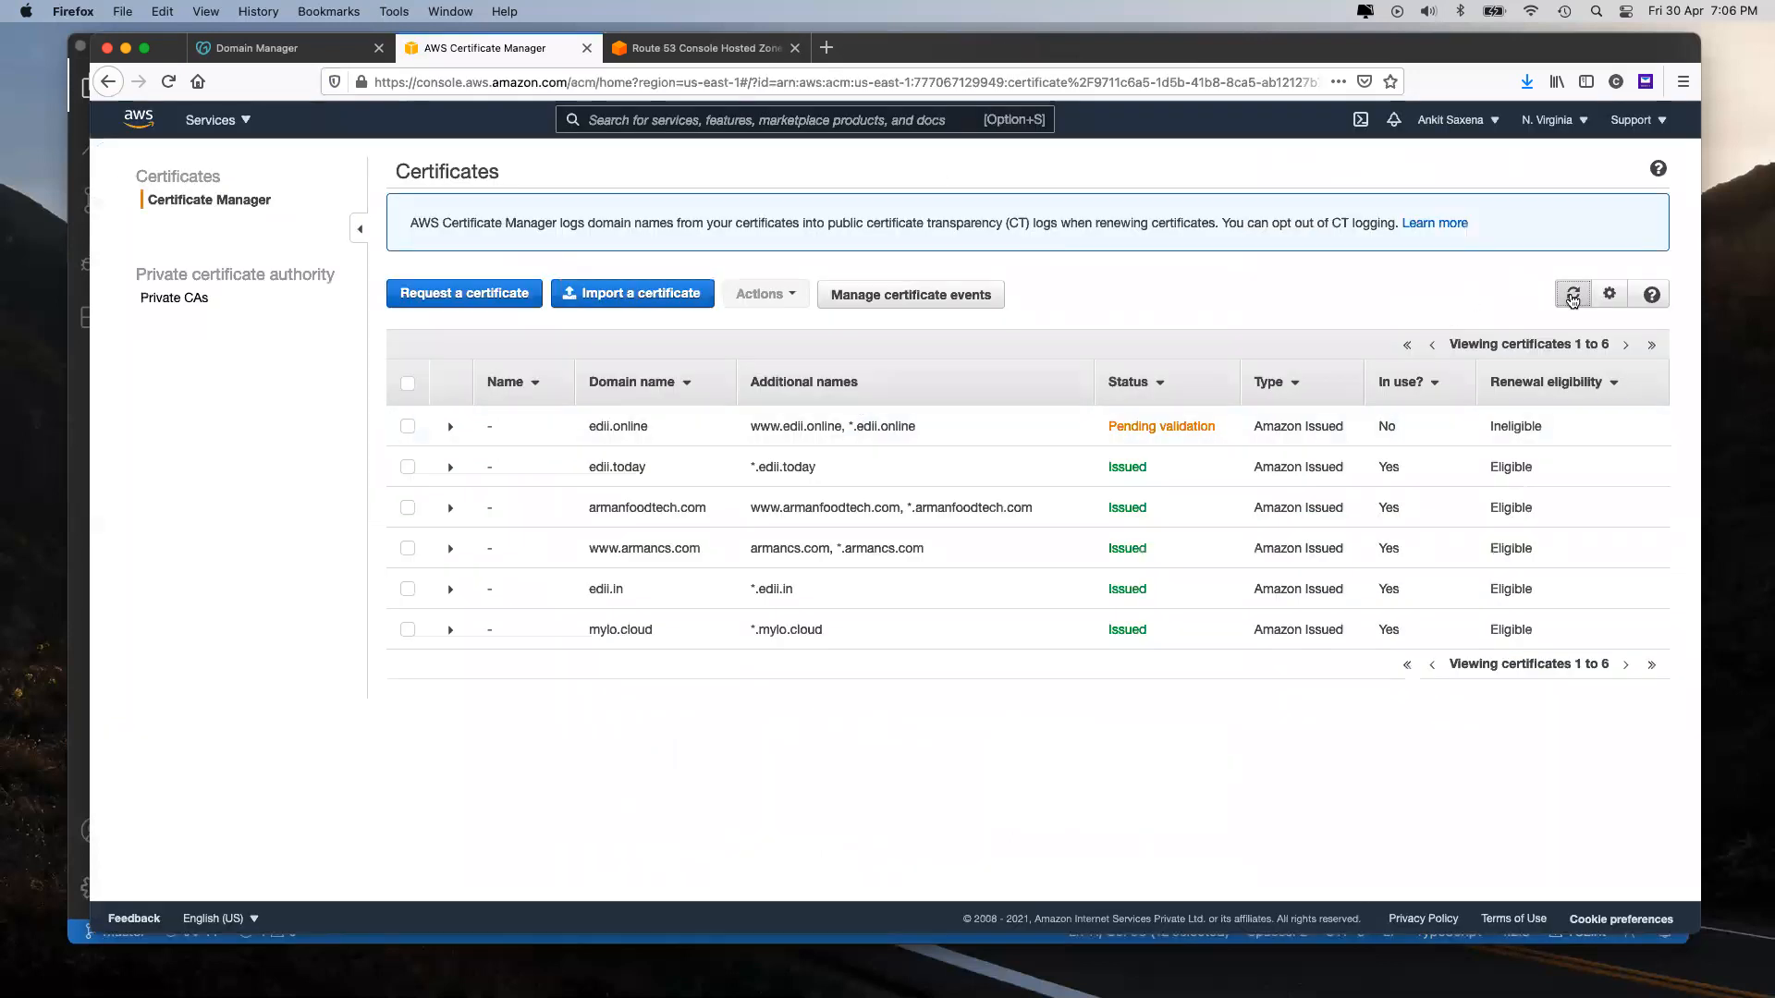
click(1572, 296)
click(1572, 296)
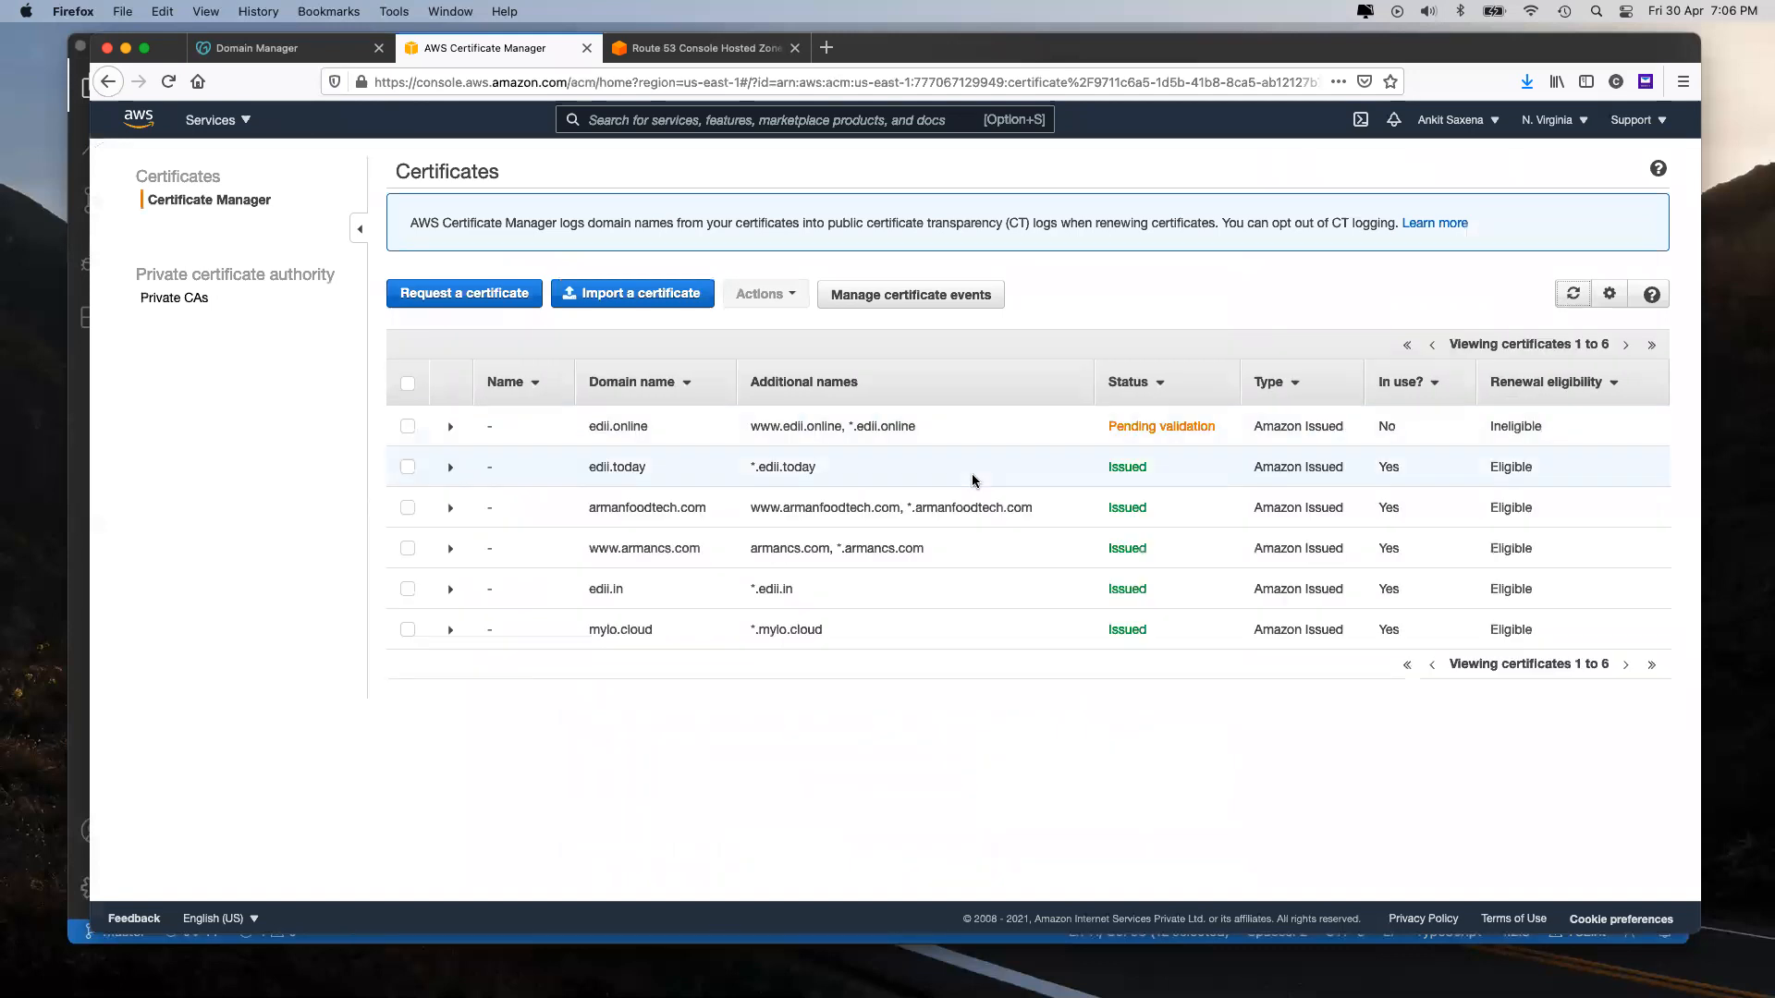
Step: Expand the edii.online certificate and examine the validation status of each of its domains
click(451, 426)
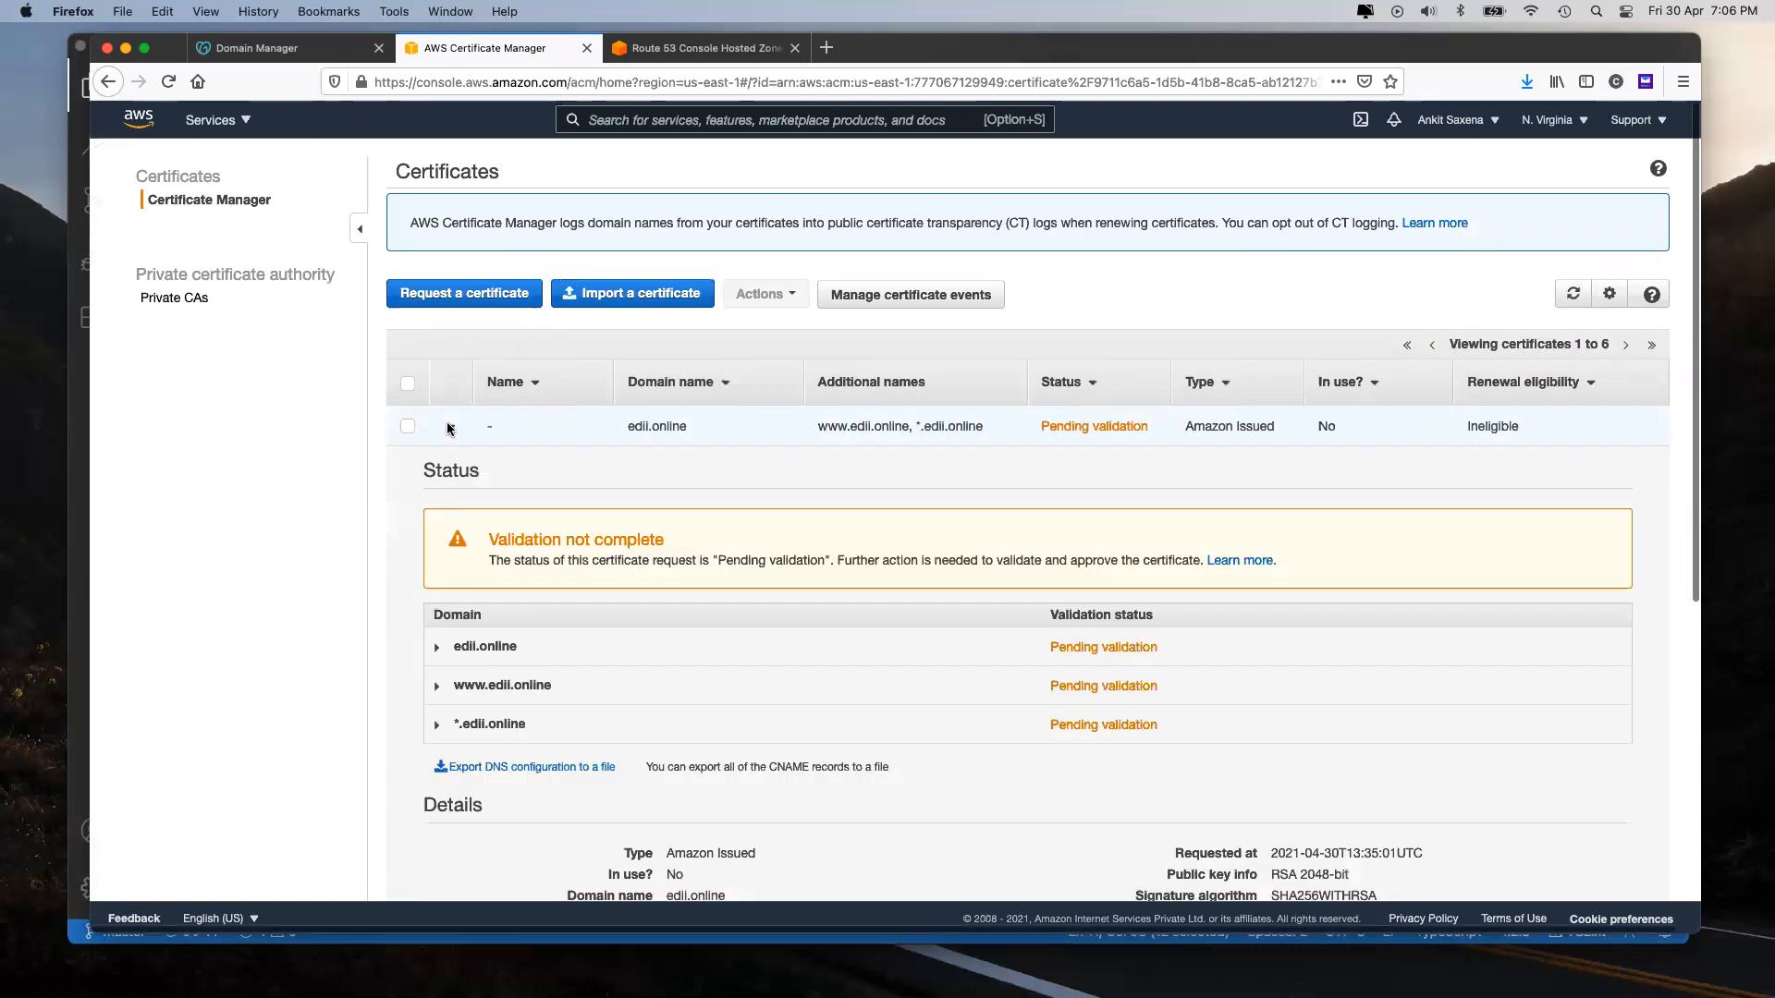
scroll(689, 597, down, 2)
scroll(980, 540, down, 2)
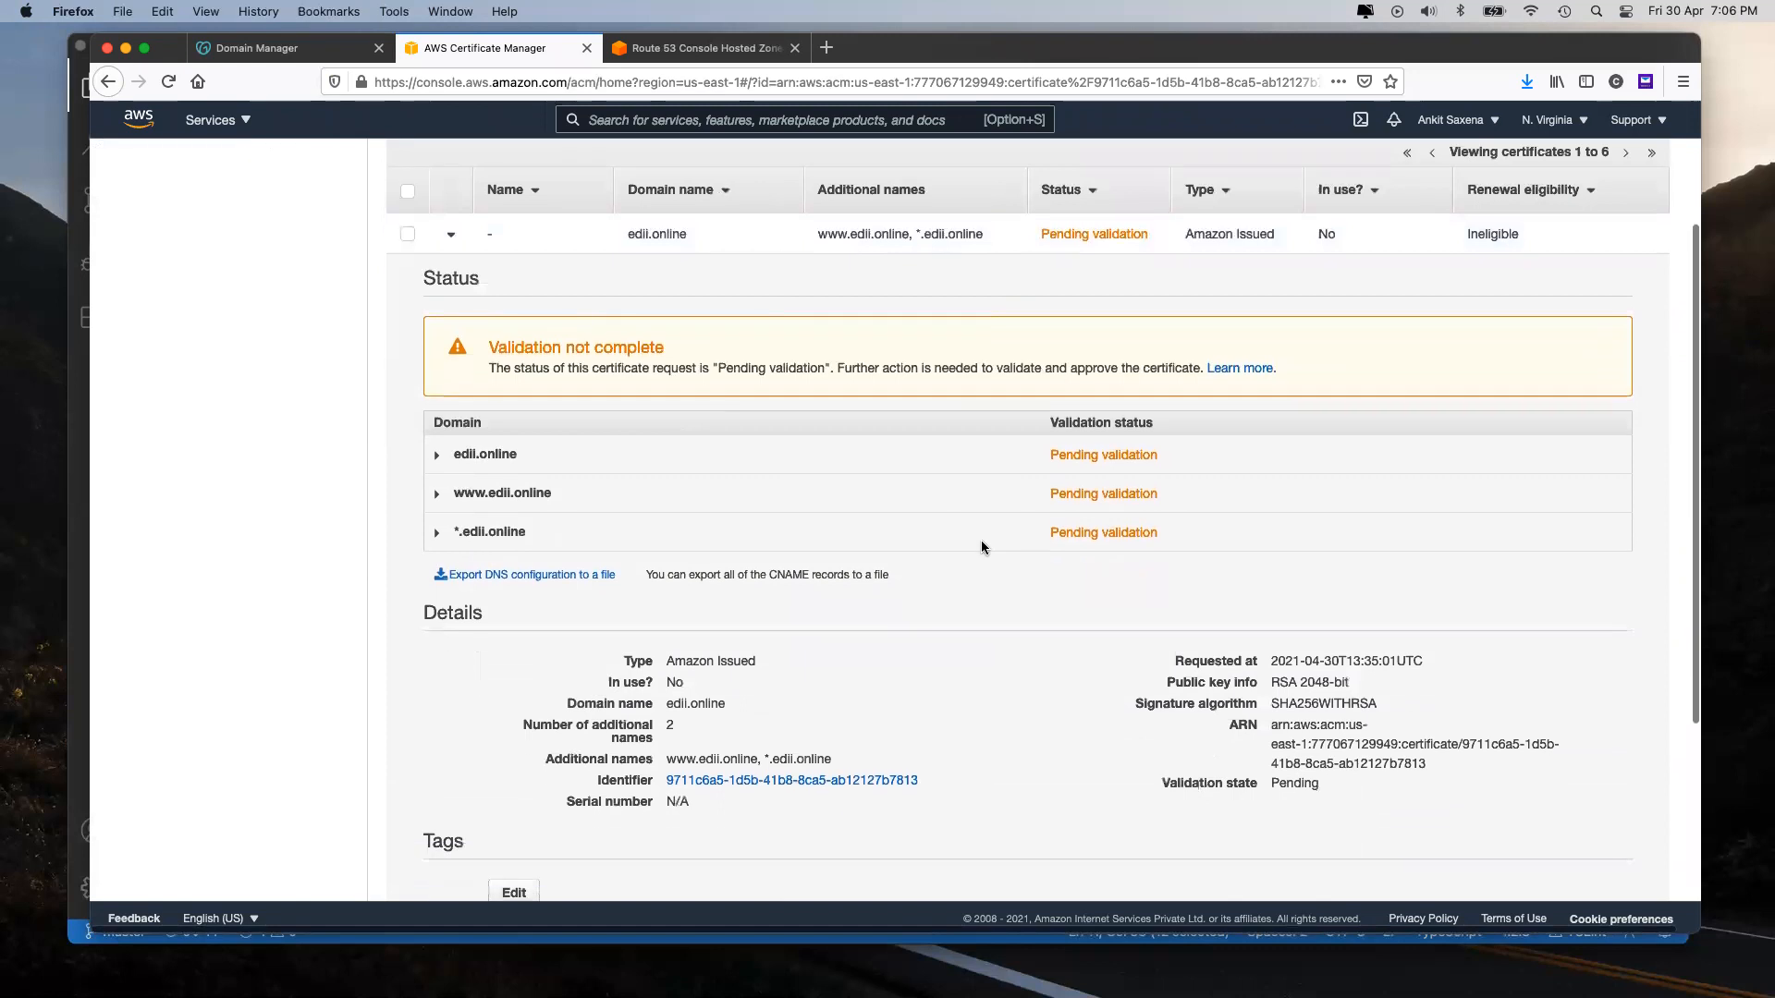
scroll(981, 541, up, 4)
Step: Switch the region to Asia Pacific (Mumbai) and check the status of the edii.online certificate there
click(1562, 121)
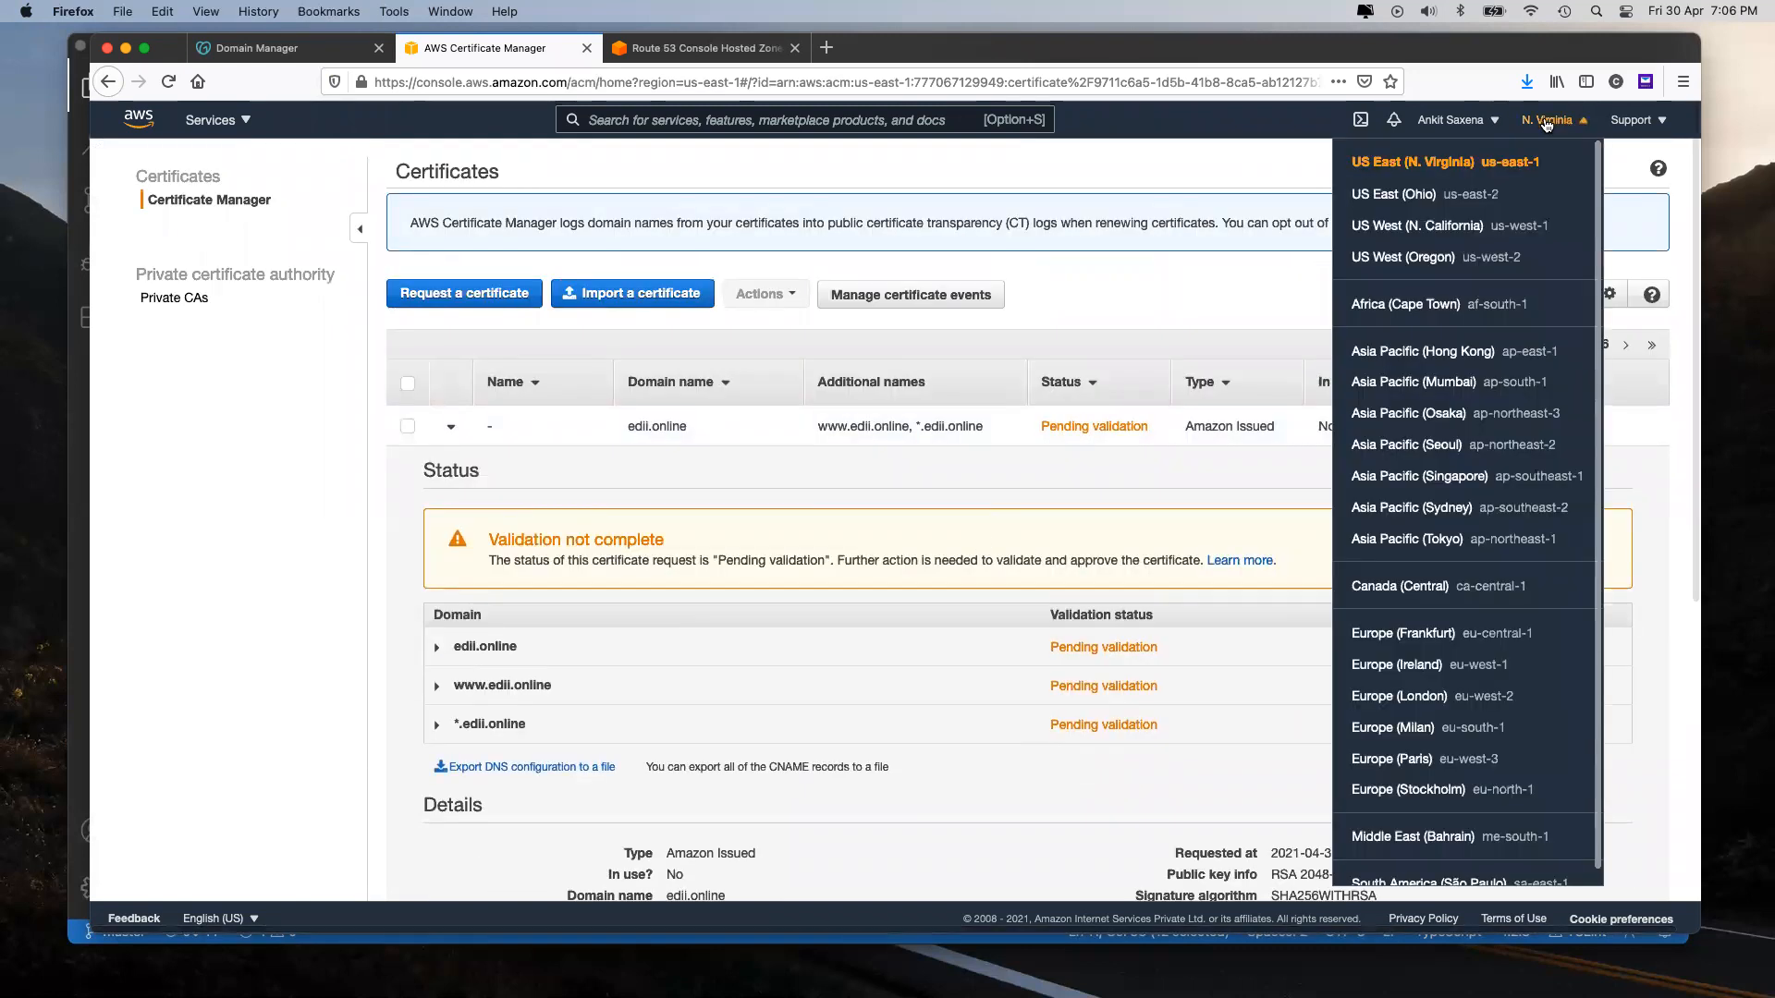
click(1425, 385)
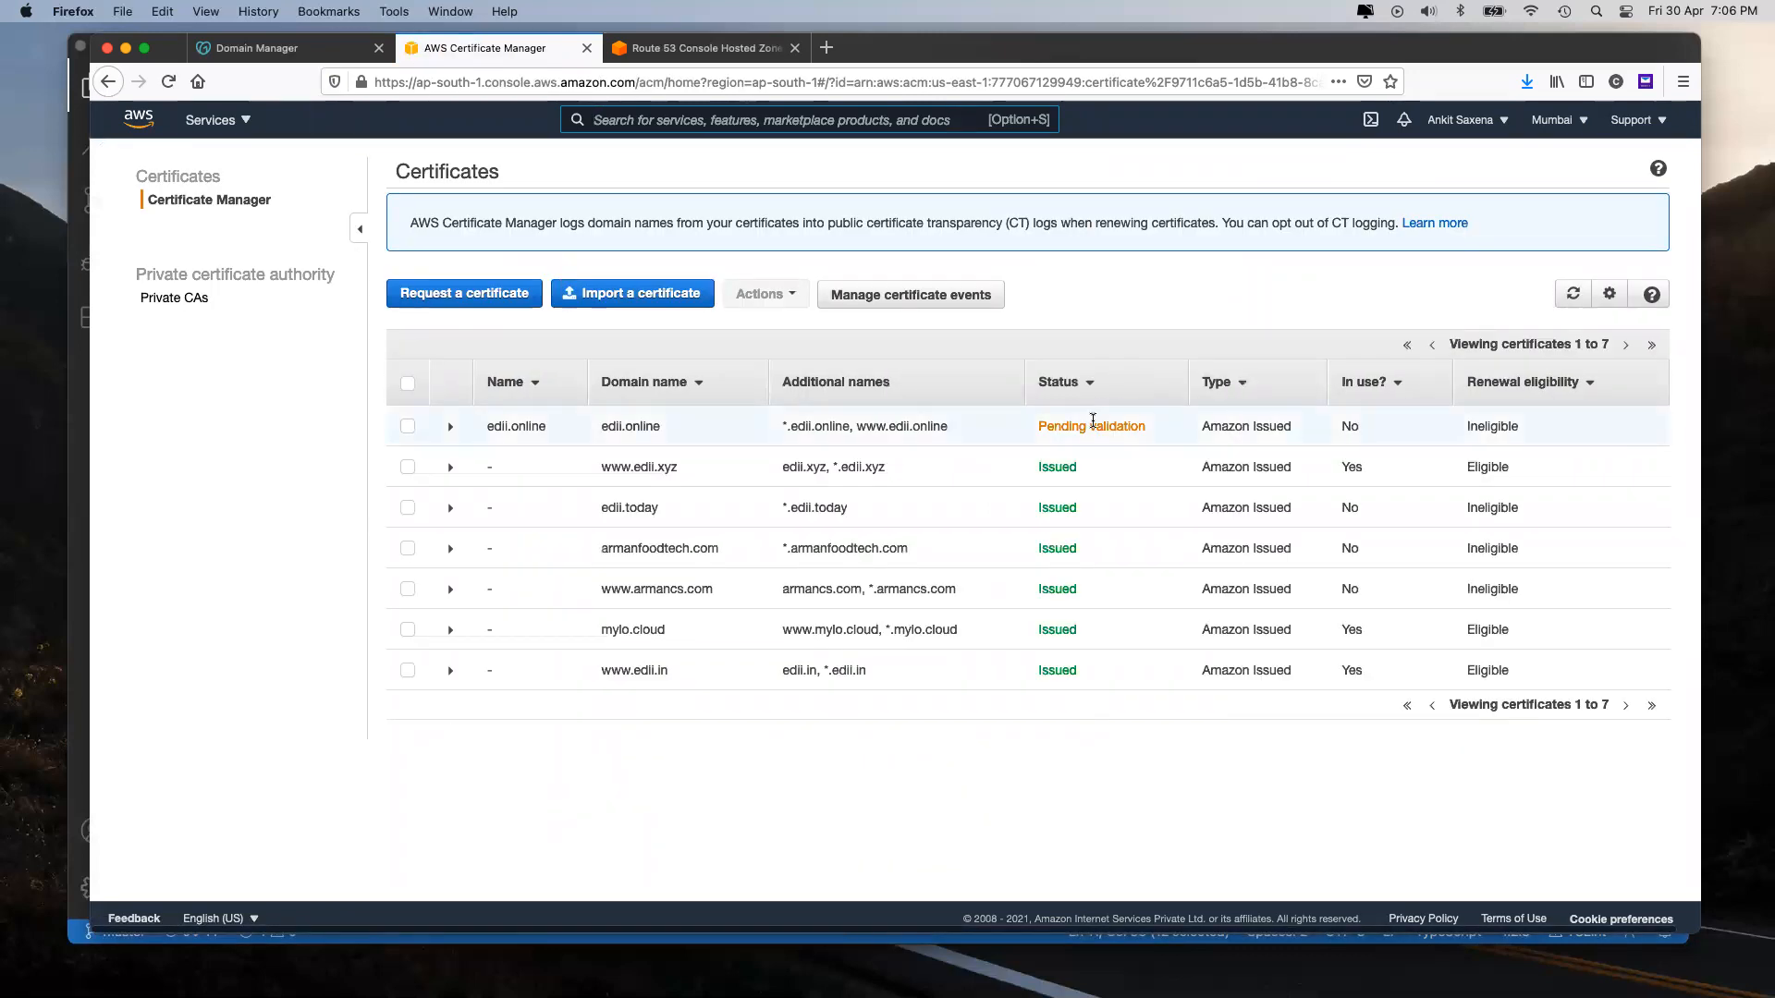
click(661, 428)
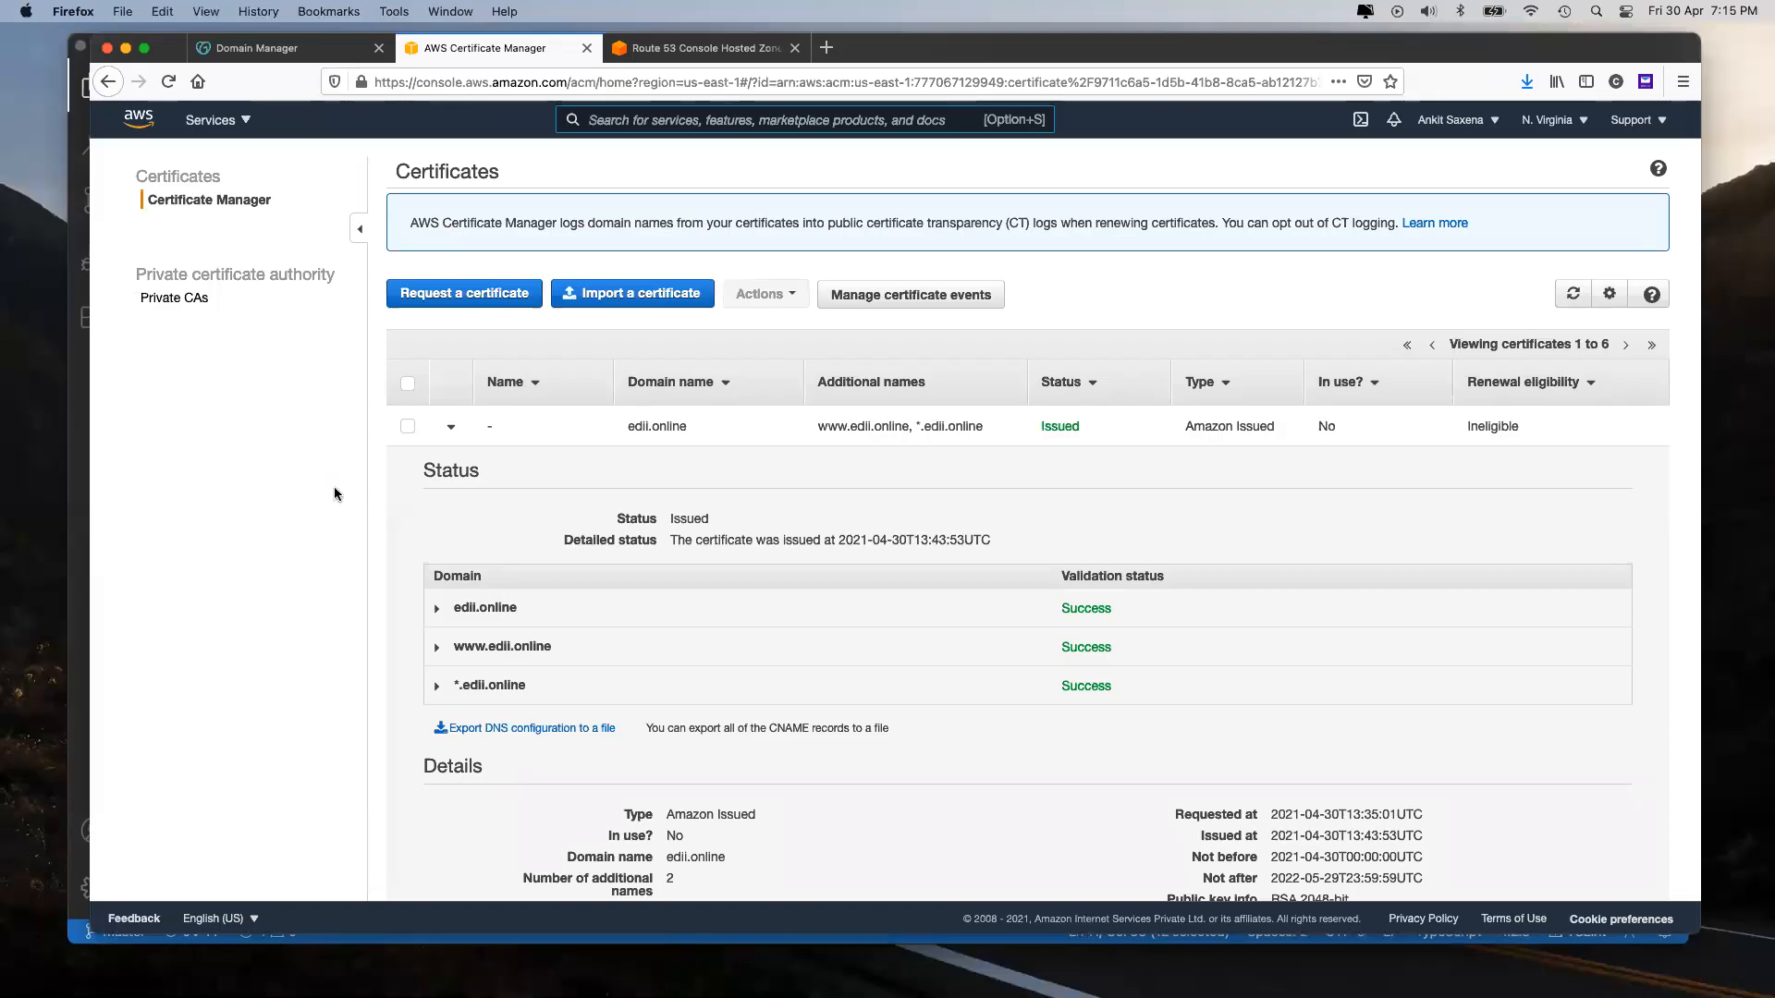
Step: Refresh the N. Virginia certificate list and expand edii.online to examine its validation status and details
click(1575, 295)
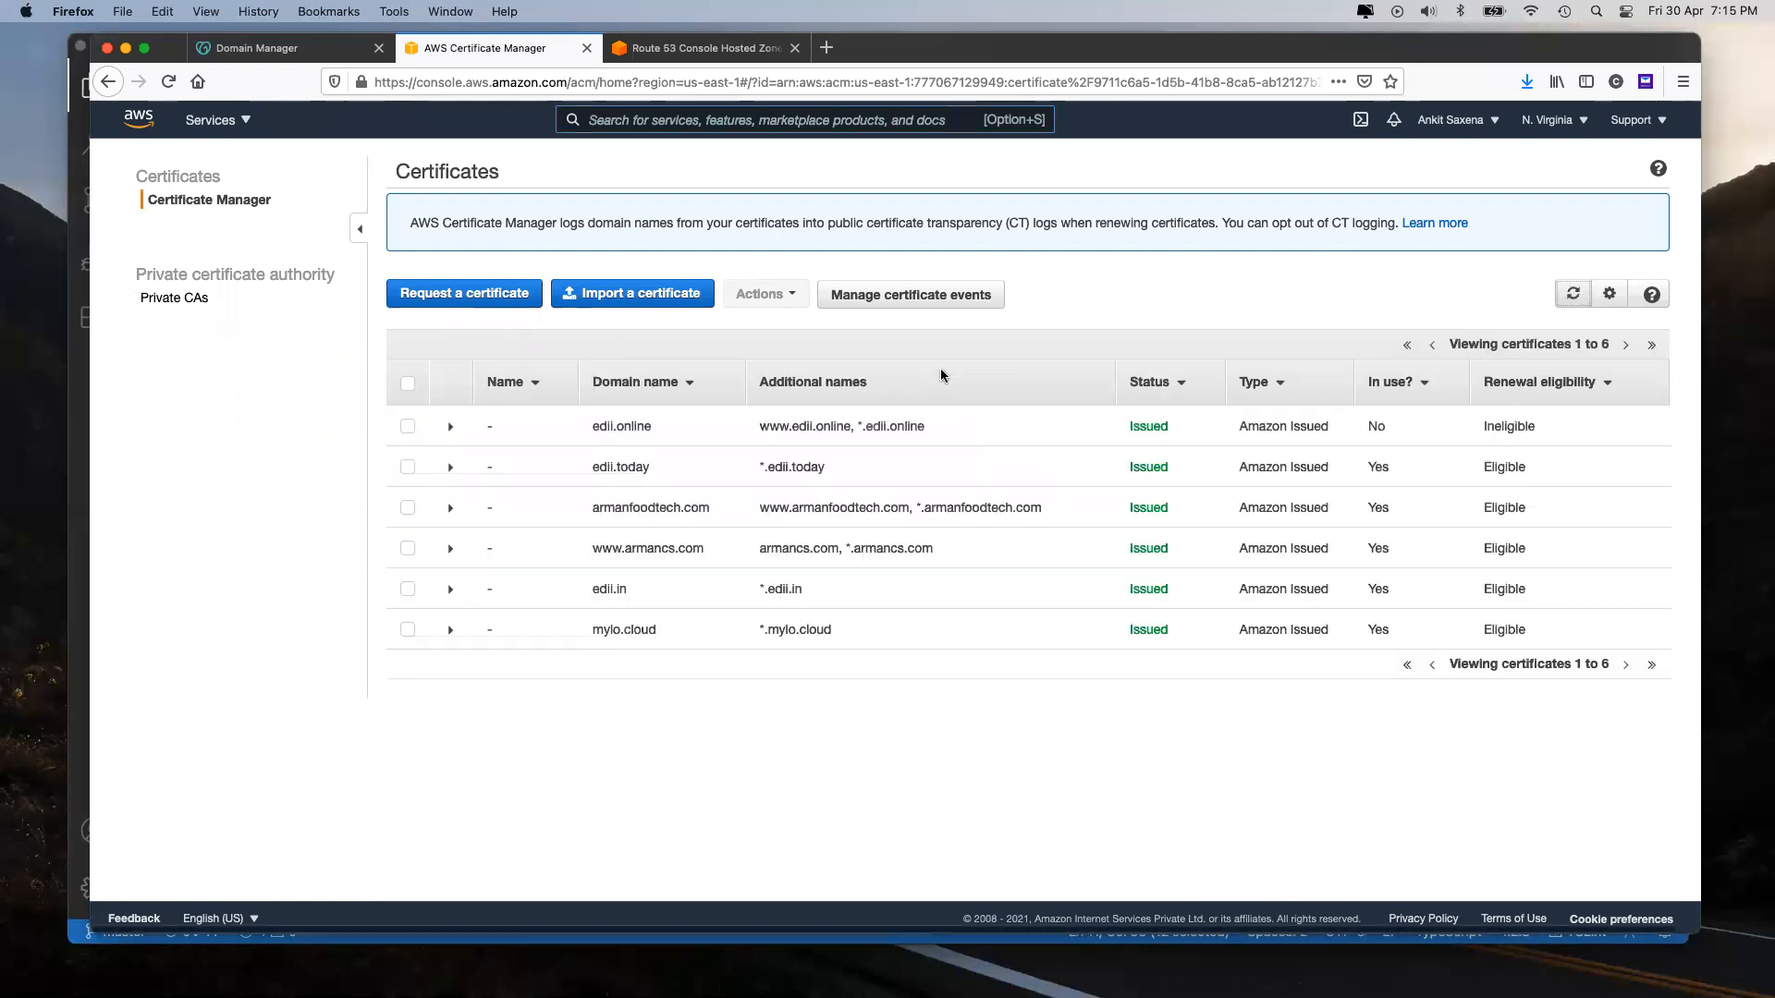
click(789, 429)
scroll(1017, 573, down, 3)
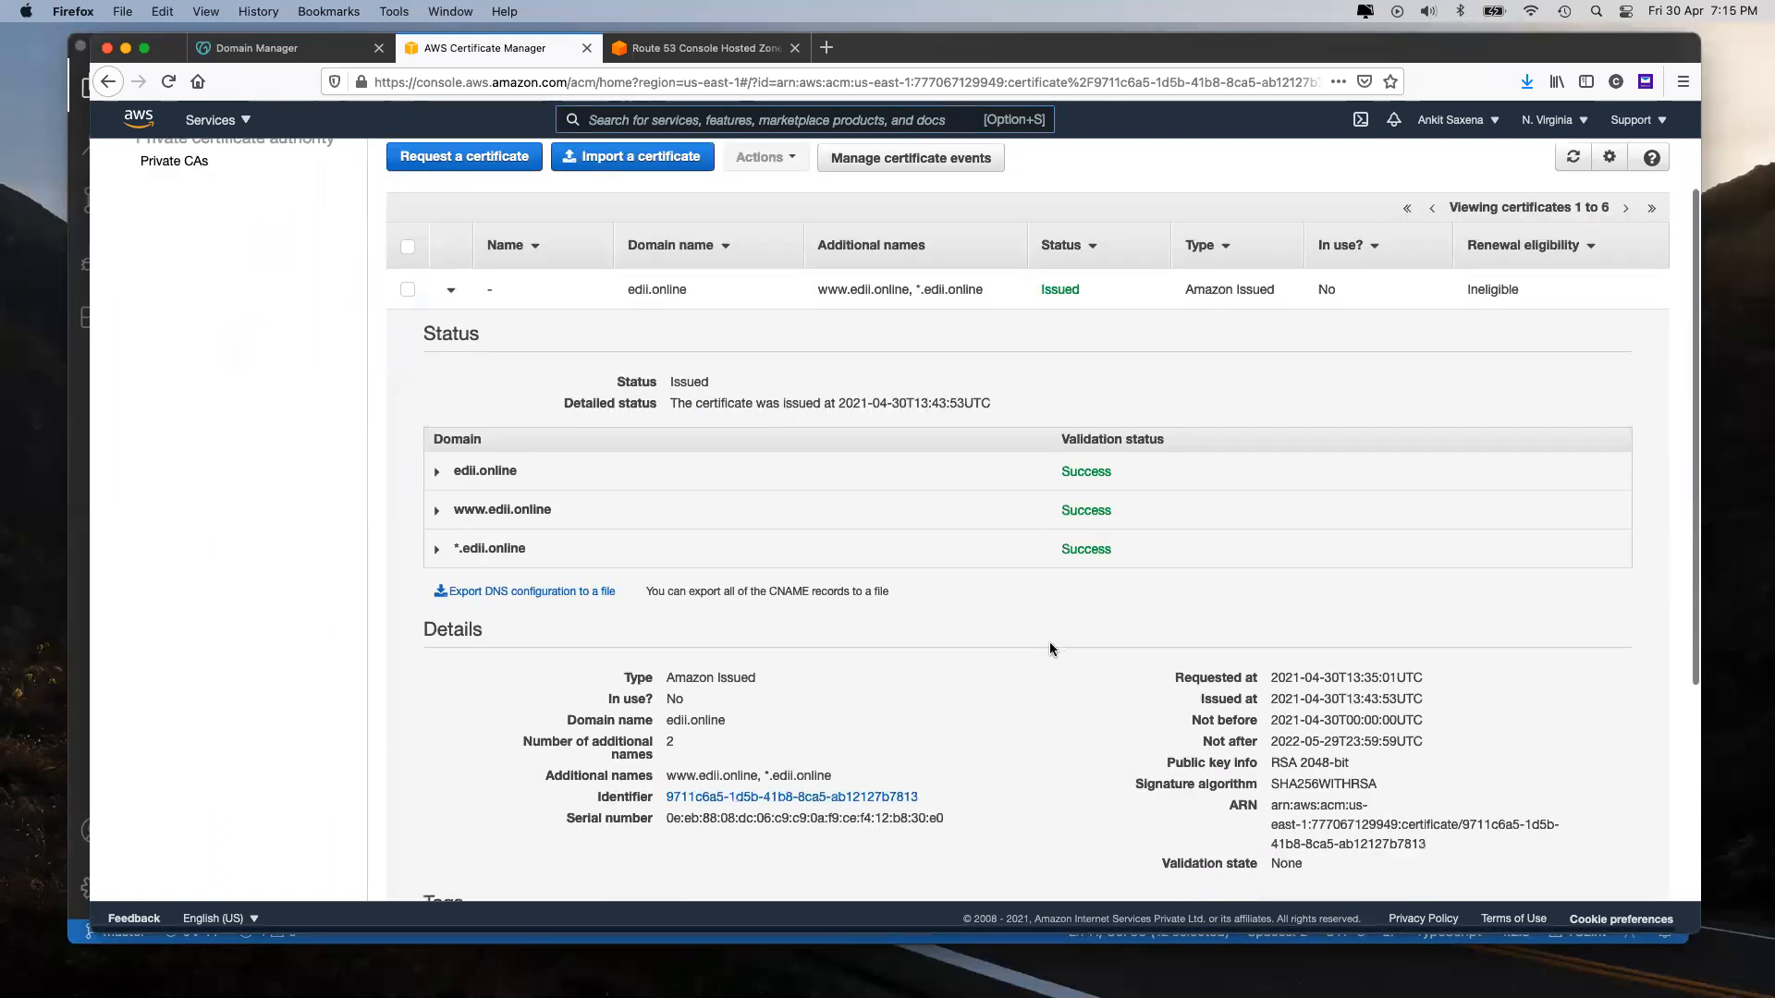
scroll(1050, 647, down, 2)
Step: Examine the Not before and Not after validity dates in the edii.online certificate details
drag(1340, 625, 1226, 625)
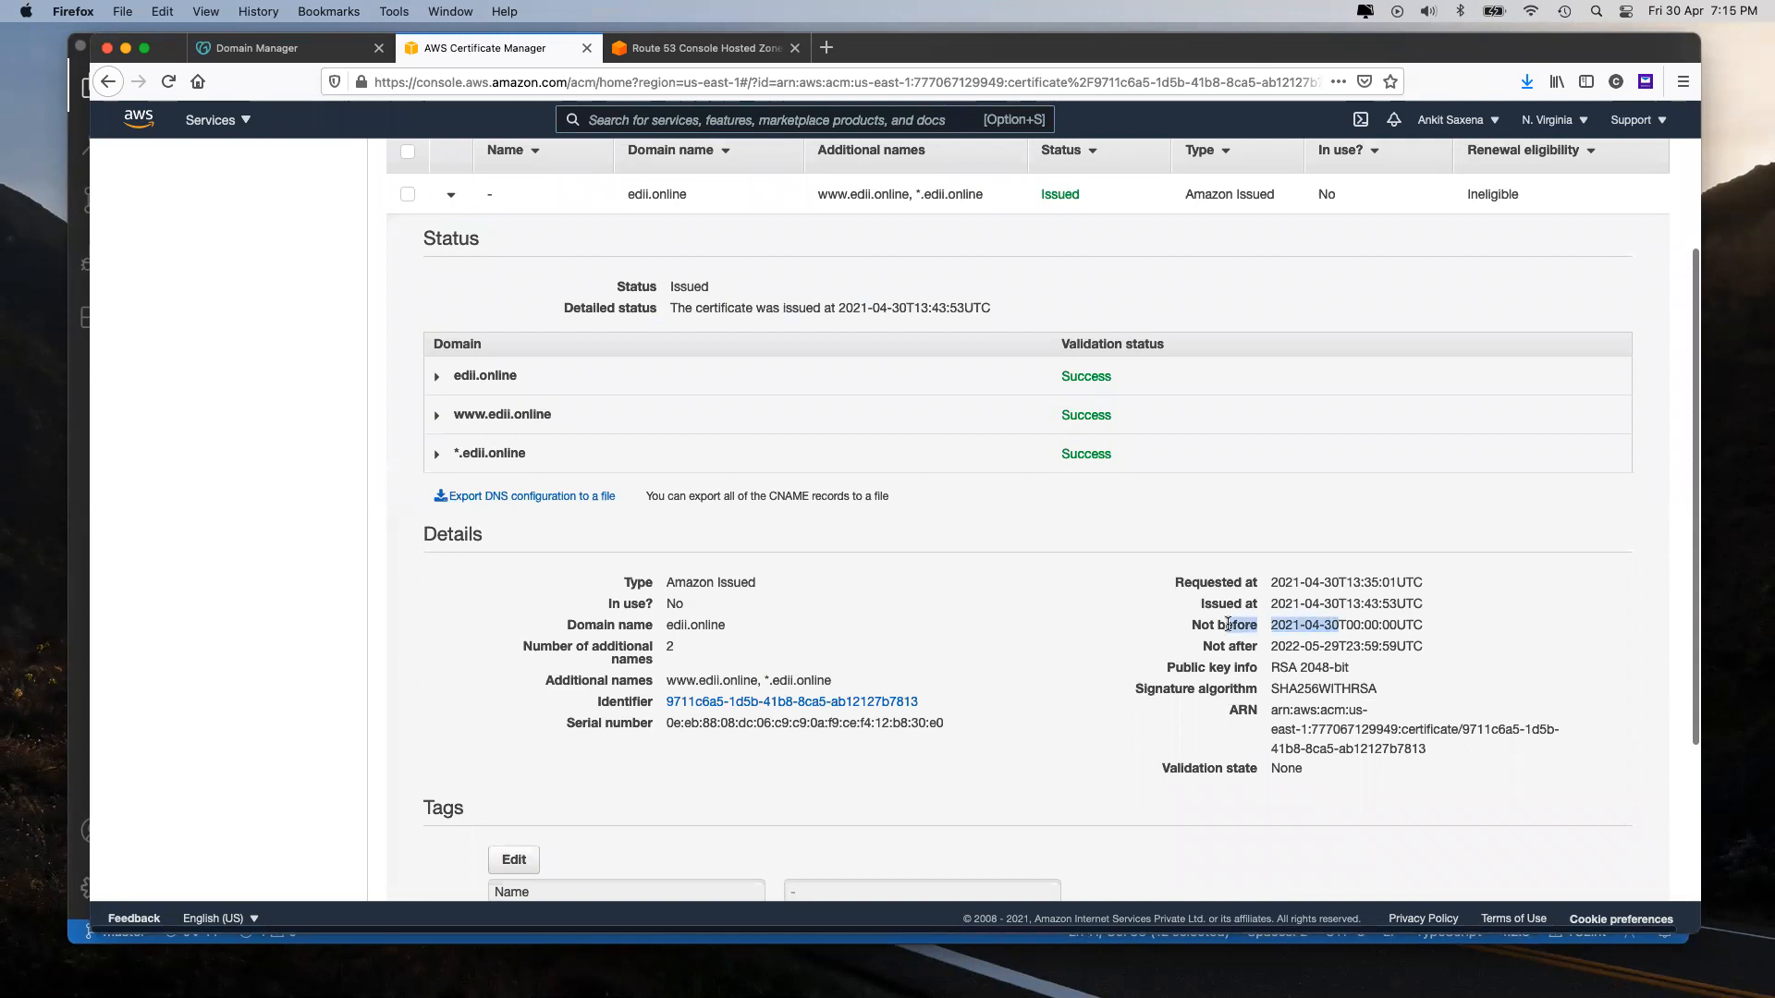
click(1292, 606)
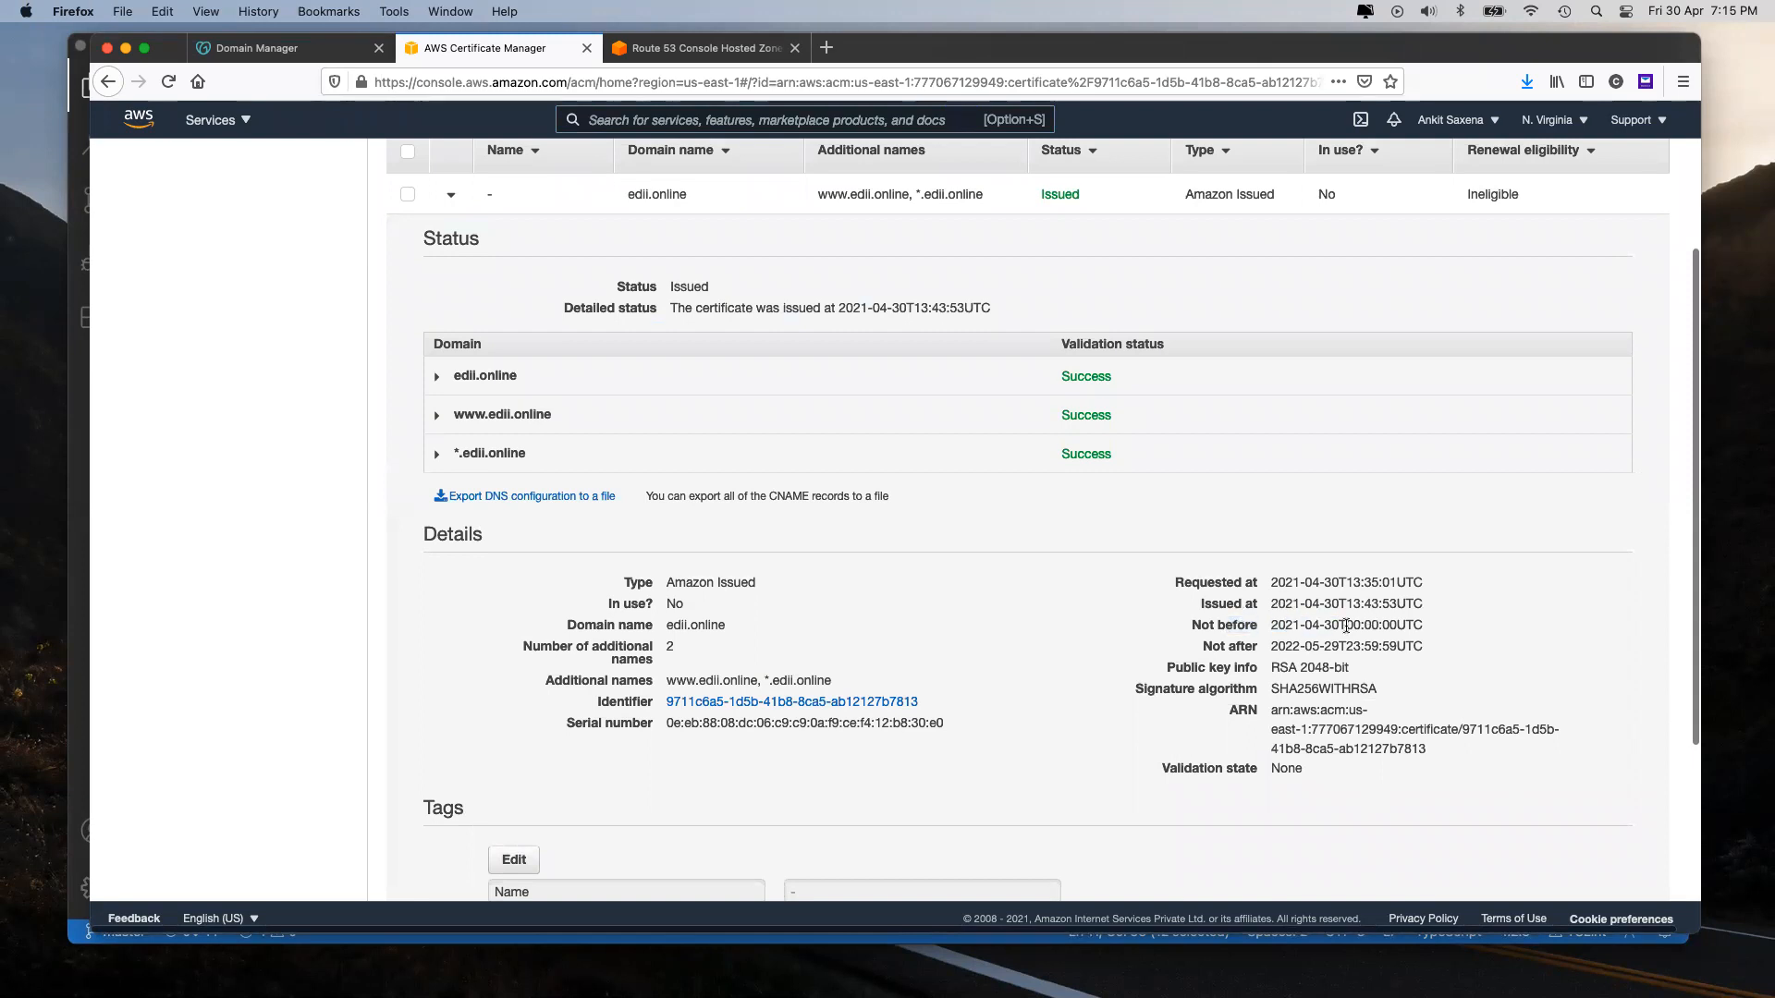
drag(1346, 625, 1261, 647)
click(1309, 641)
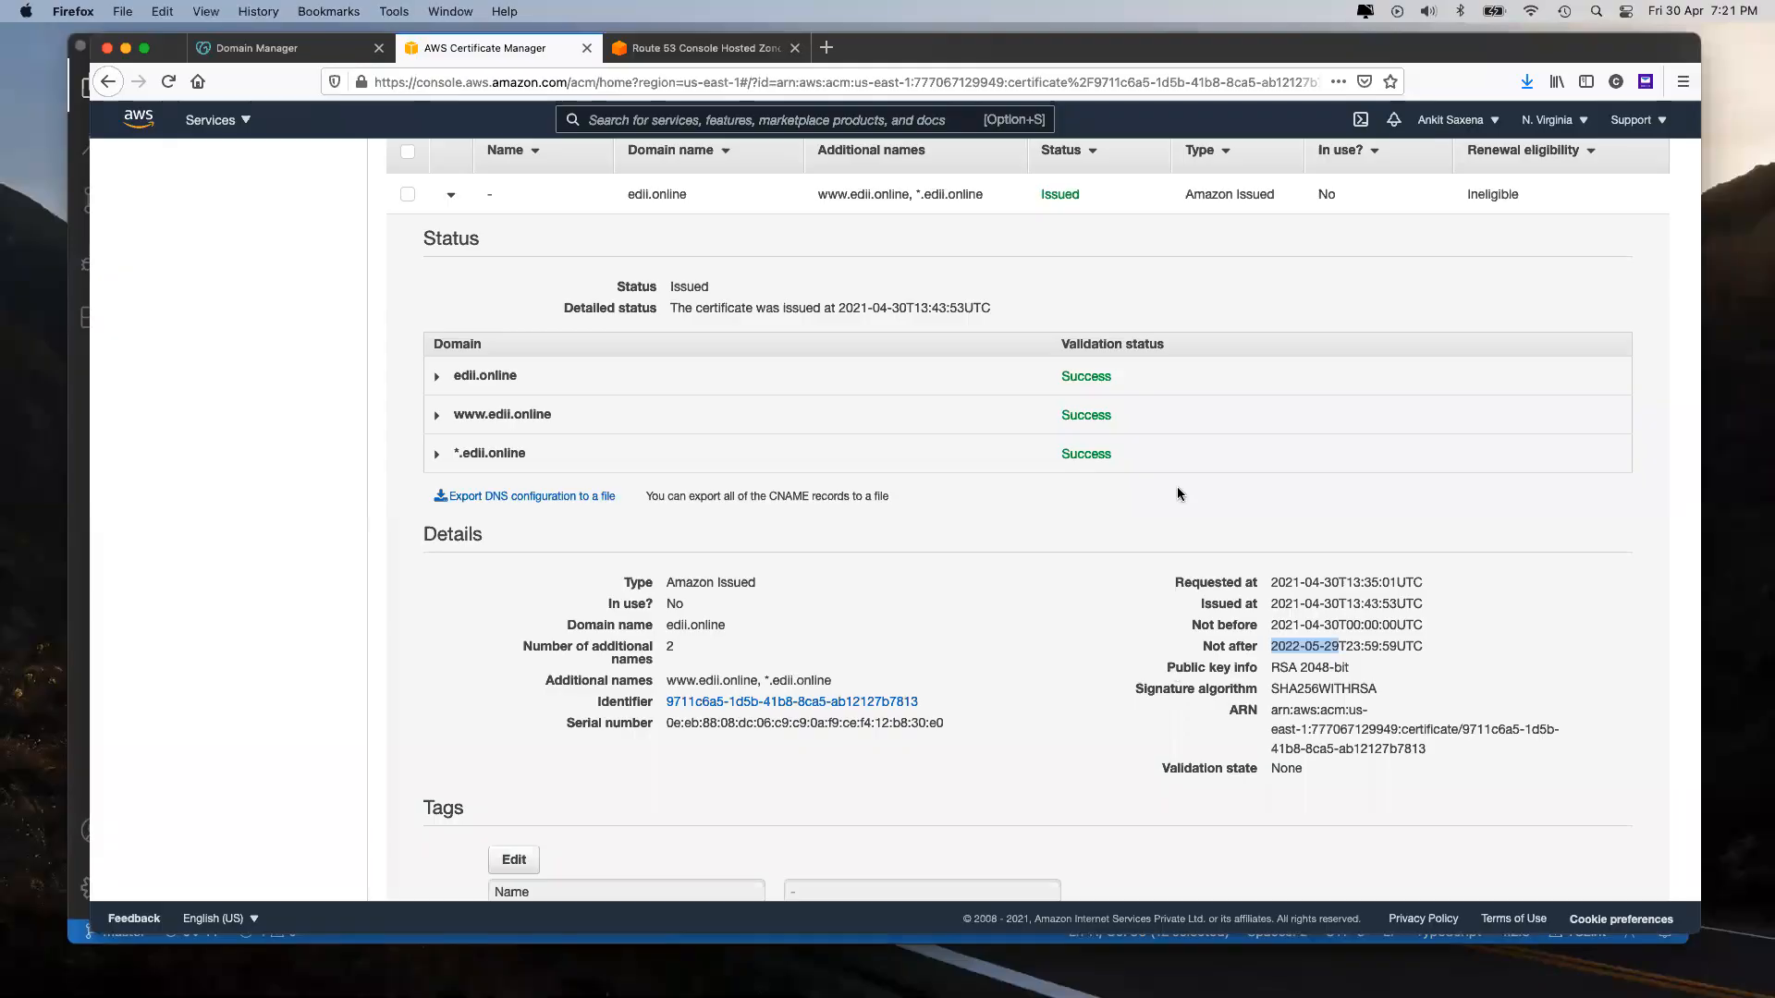
click(1078, 588)
drag(1269, 647, 1336, 650)
scroll(1235, 606, up, 3)
scroll(1236, 610, down, 3)
click(1349, 664)
drag(1350, 664, 1302, 695)
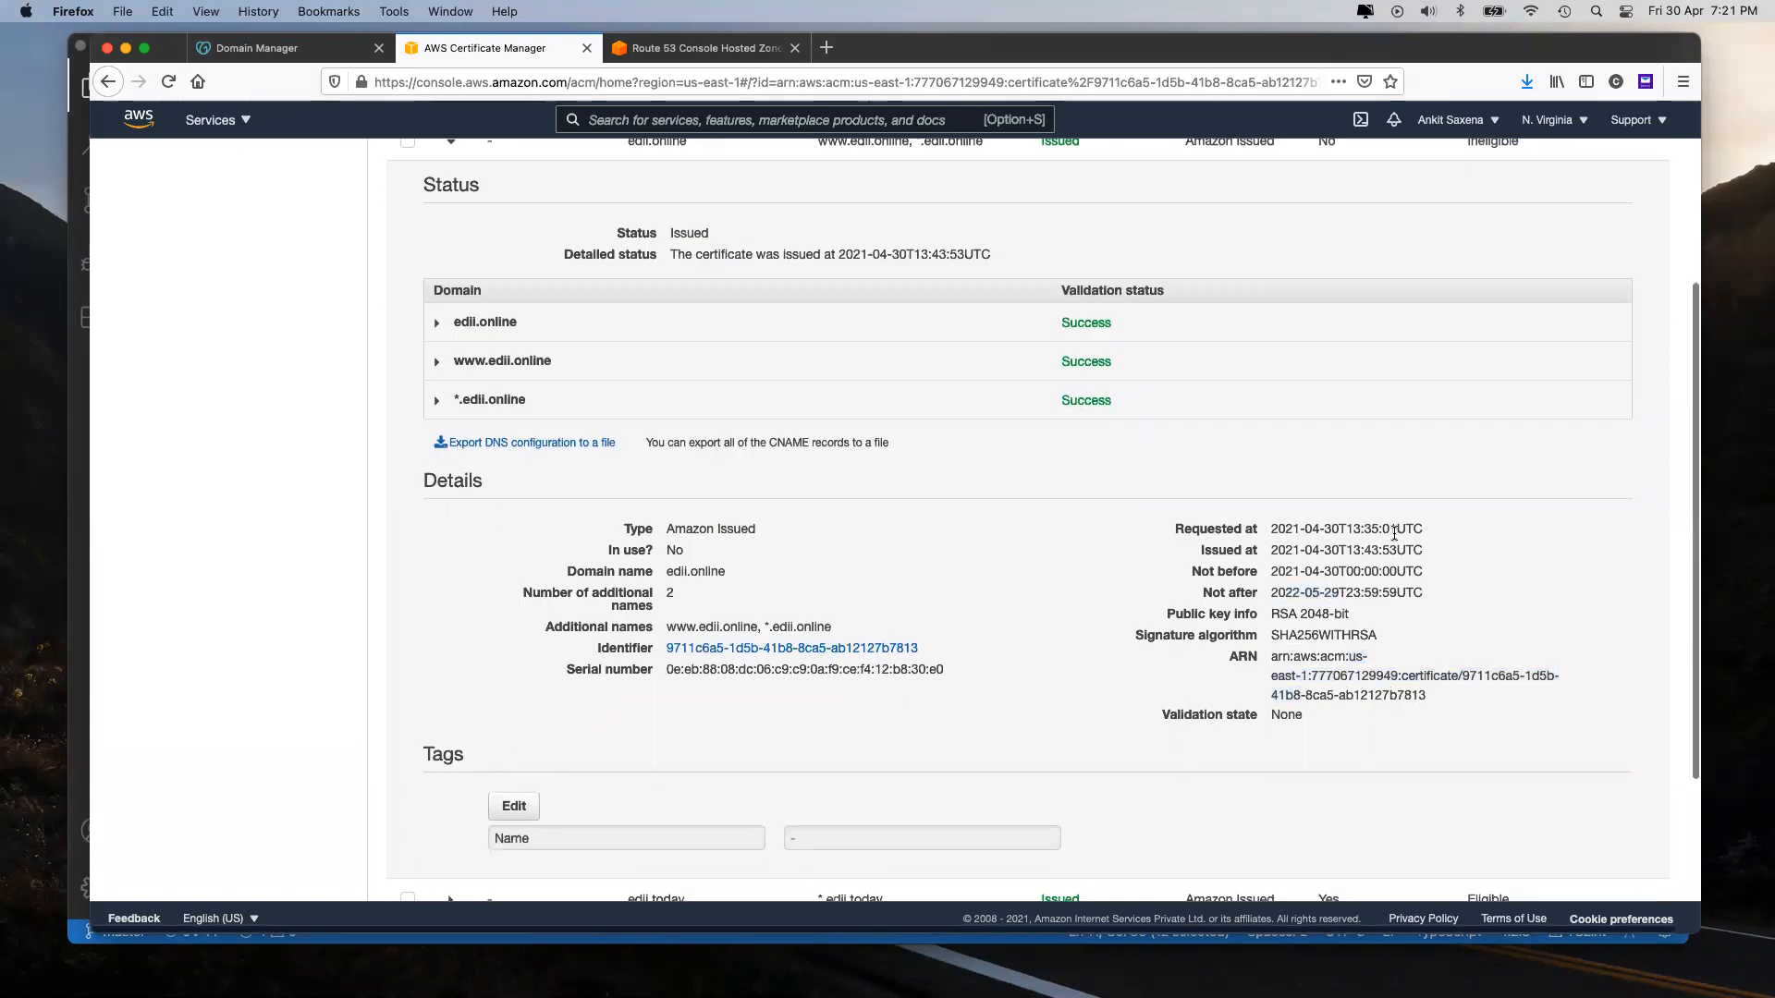
Step: Change the region from N. Virginia to Asia Pacific (Mumbai) and recheck the edii.online certificate's validation status
scroll(1394, 533, up, 3)
click(1552, 121)
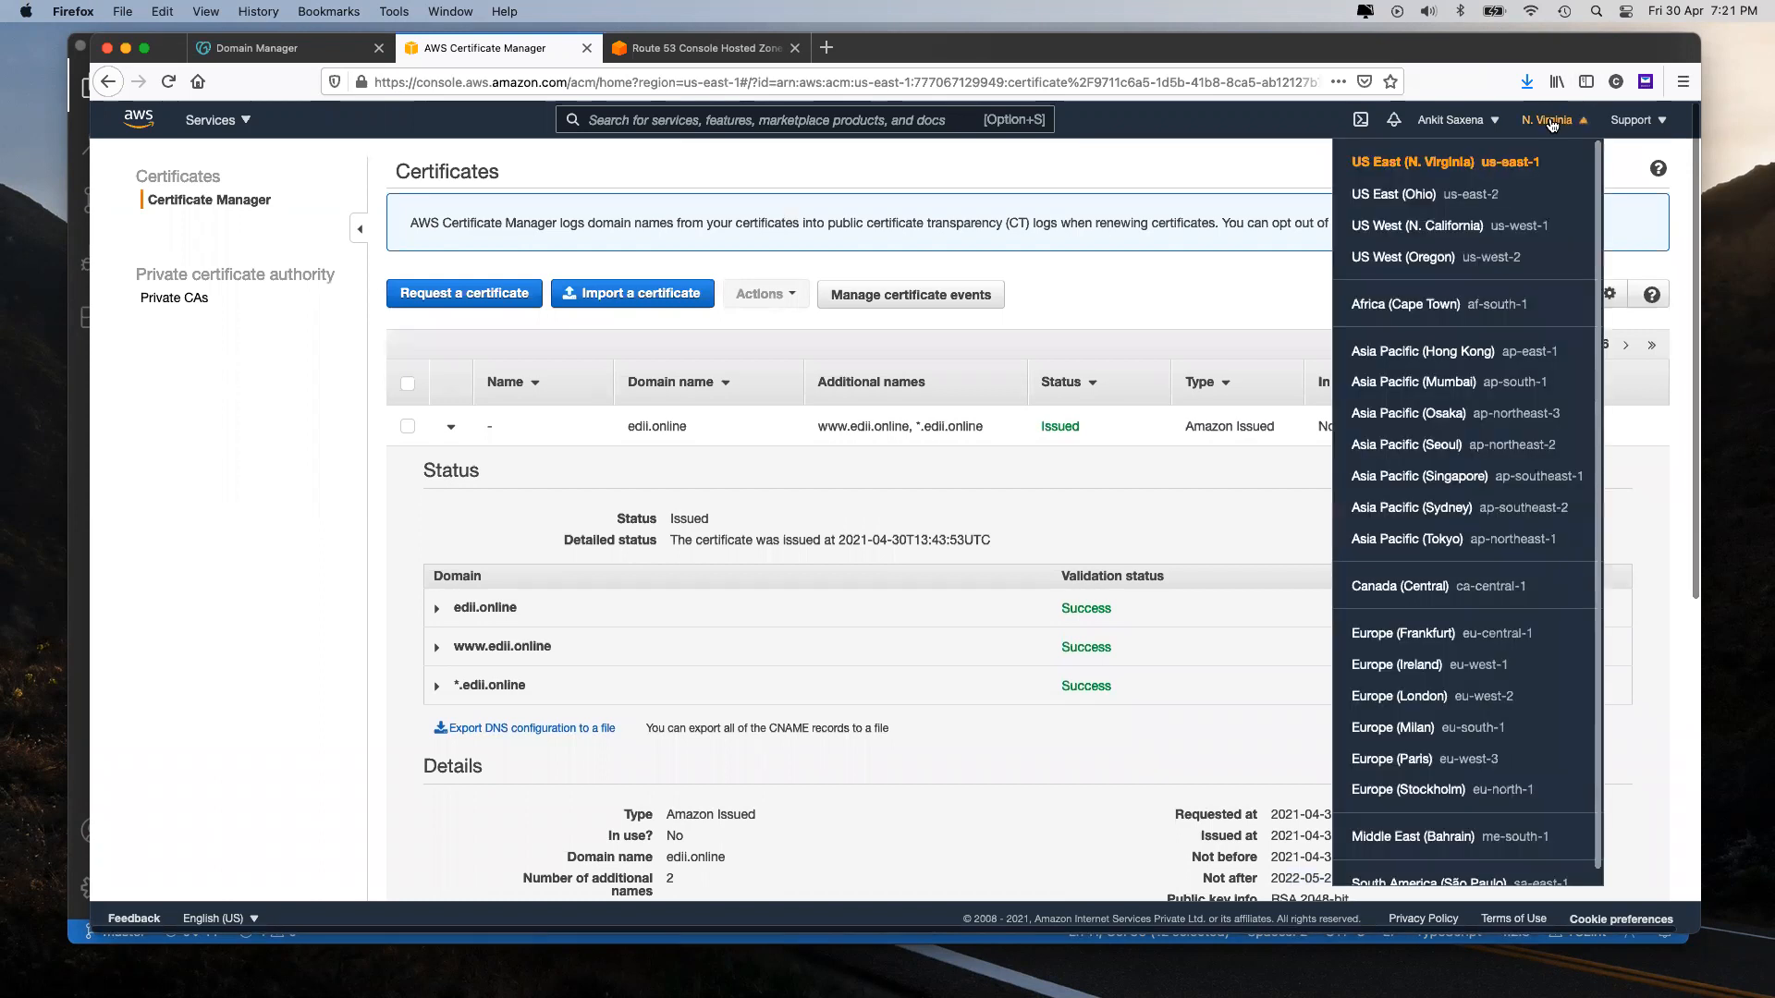
click(1419, 384)
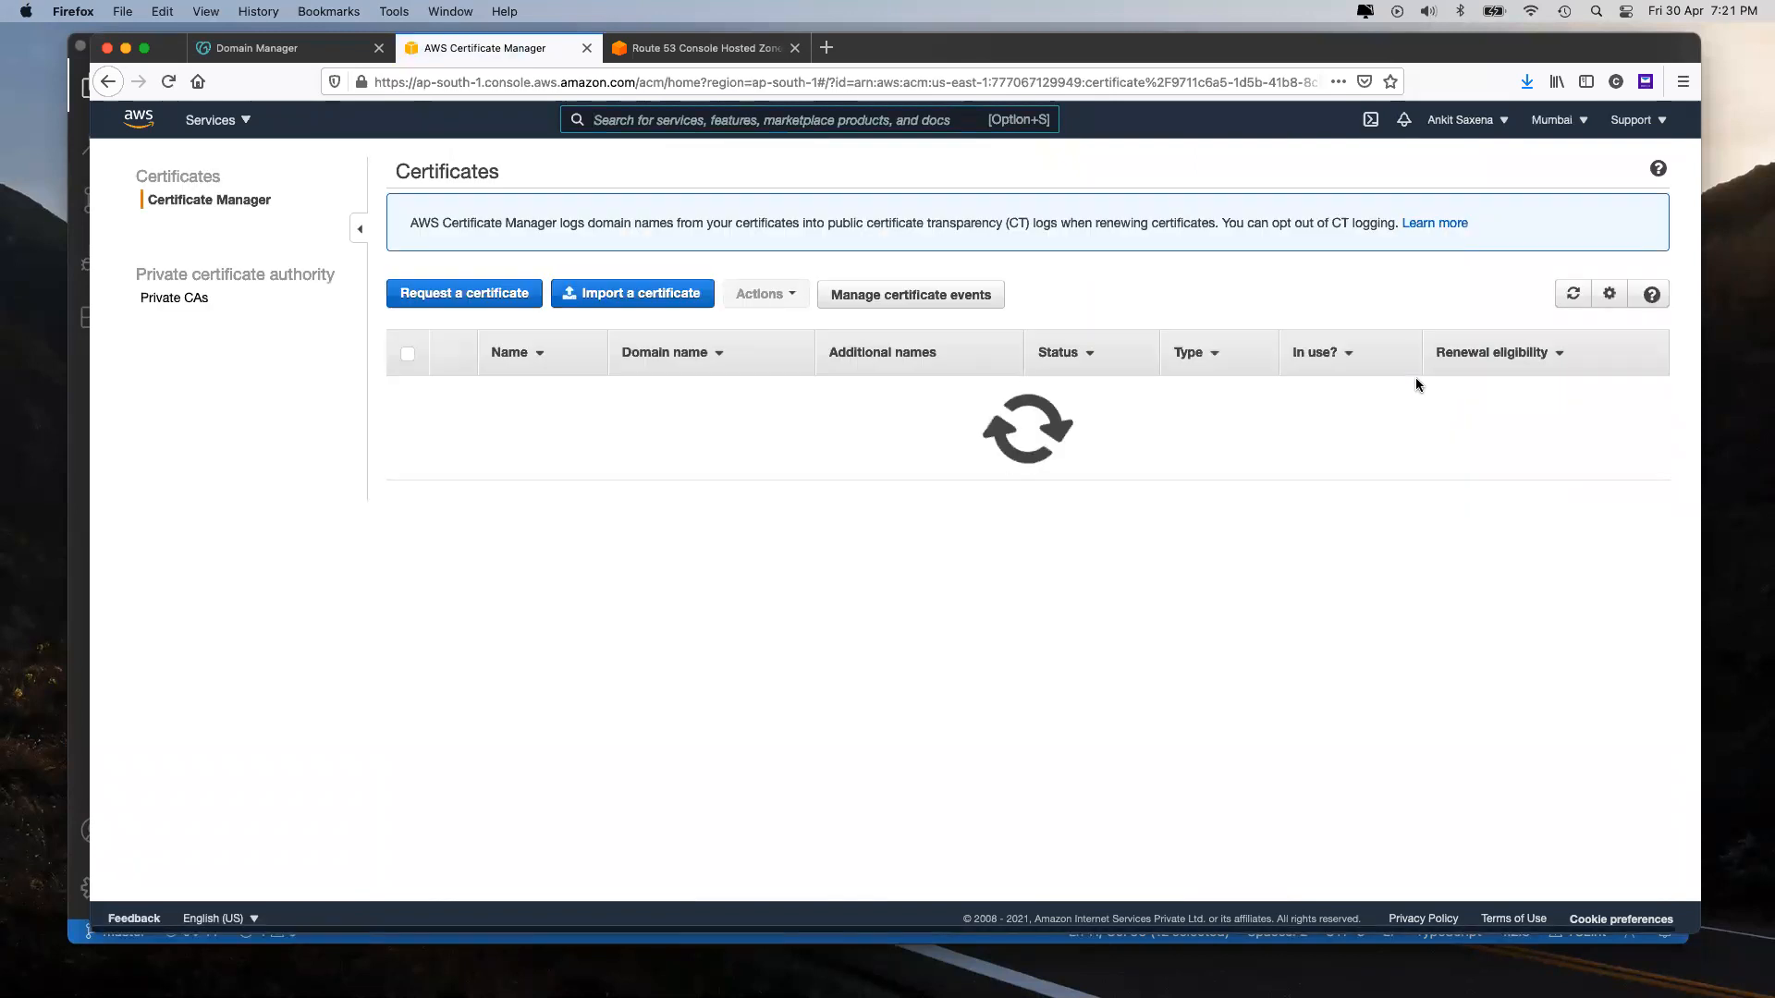
drag(488, 426, 637, 426)
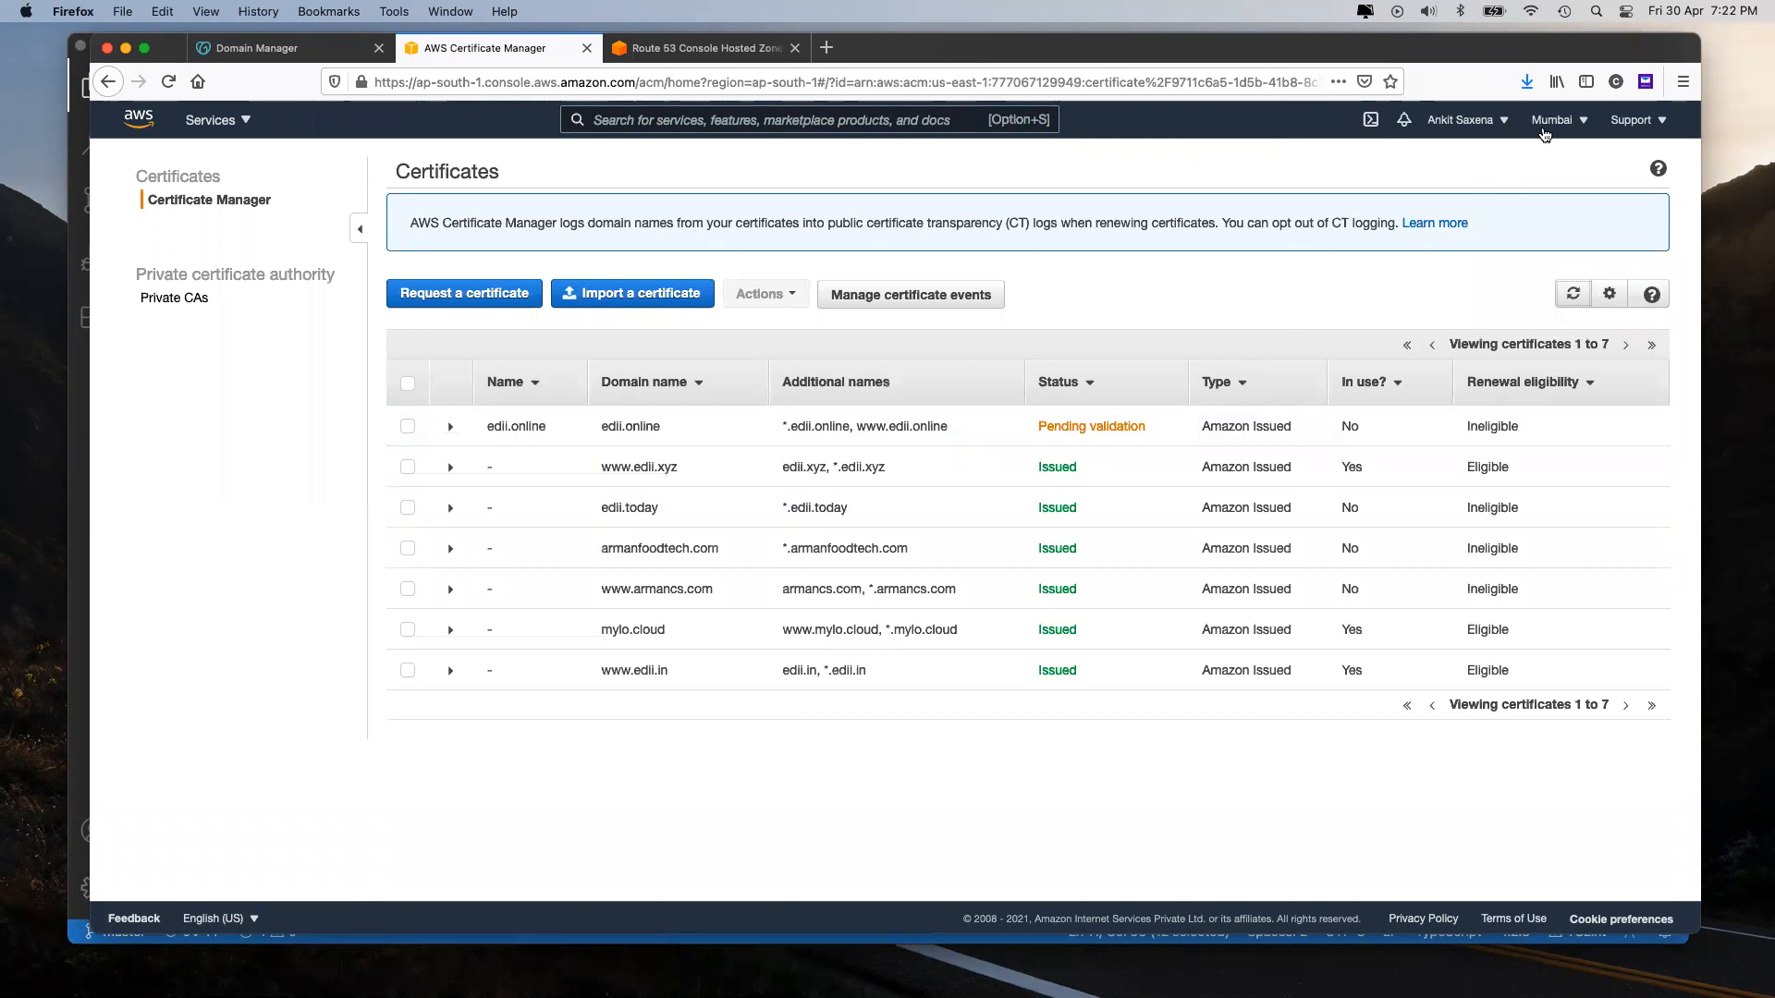
Step: Return to the US East (N. Virginia) region and review the edii.online certificate's entry and expanded status details
click(1558, 119)
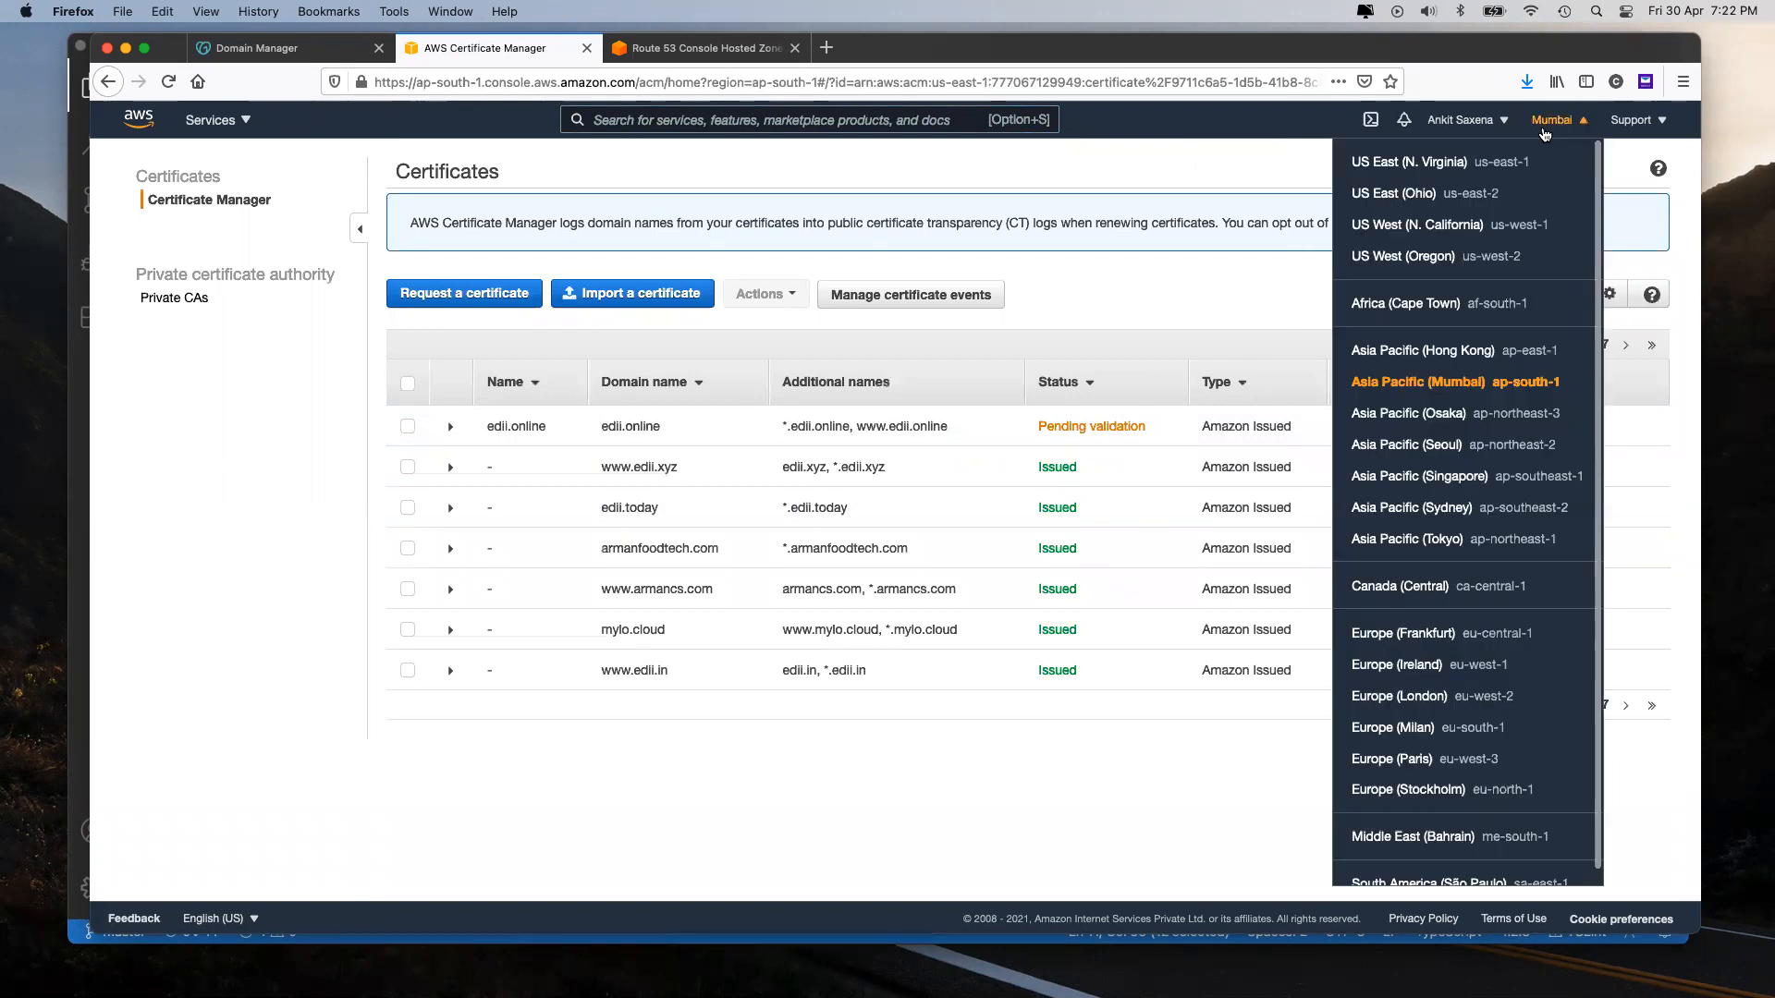
click(1417, 174)
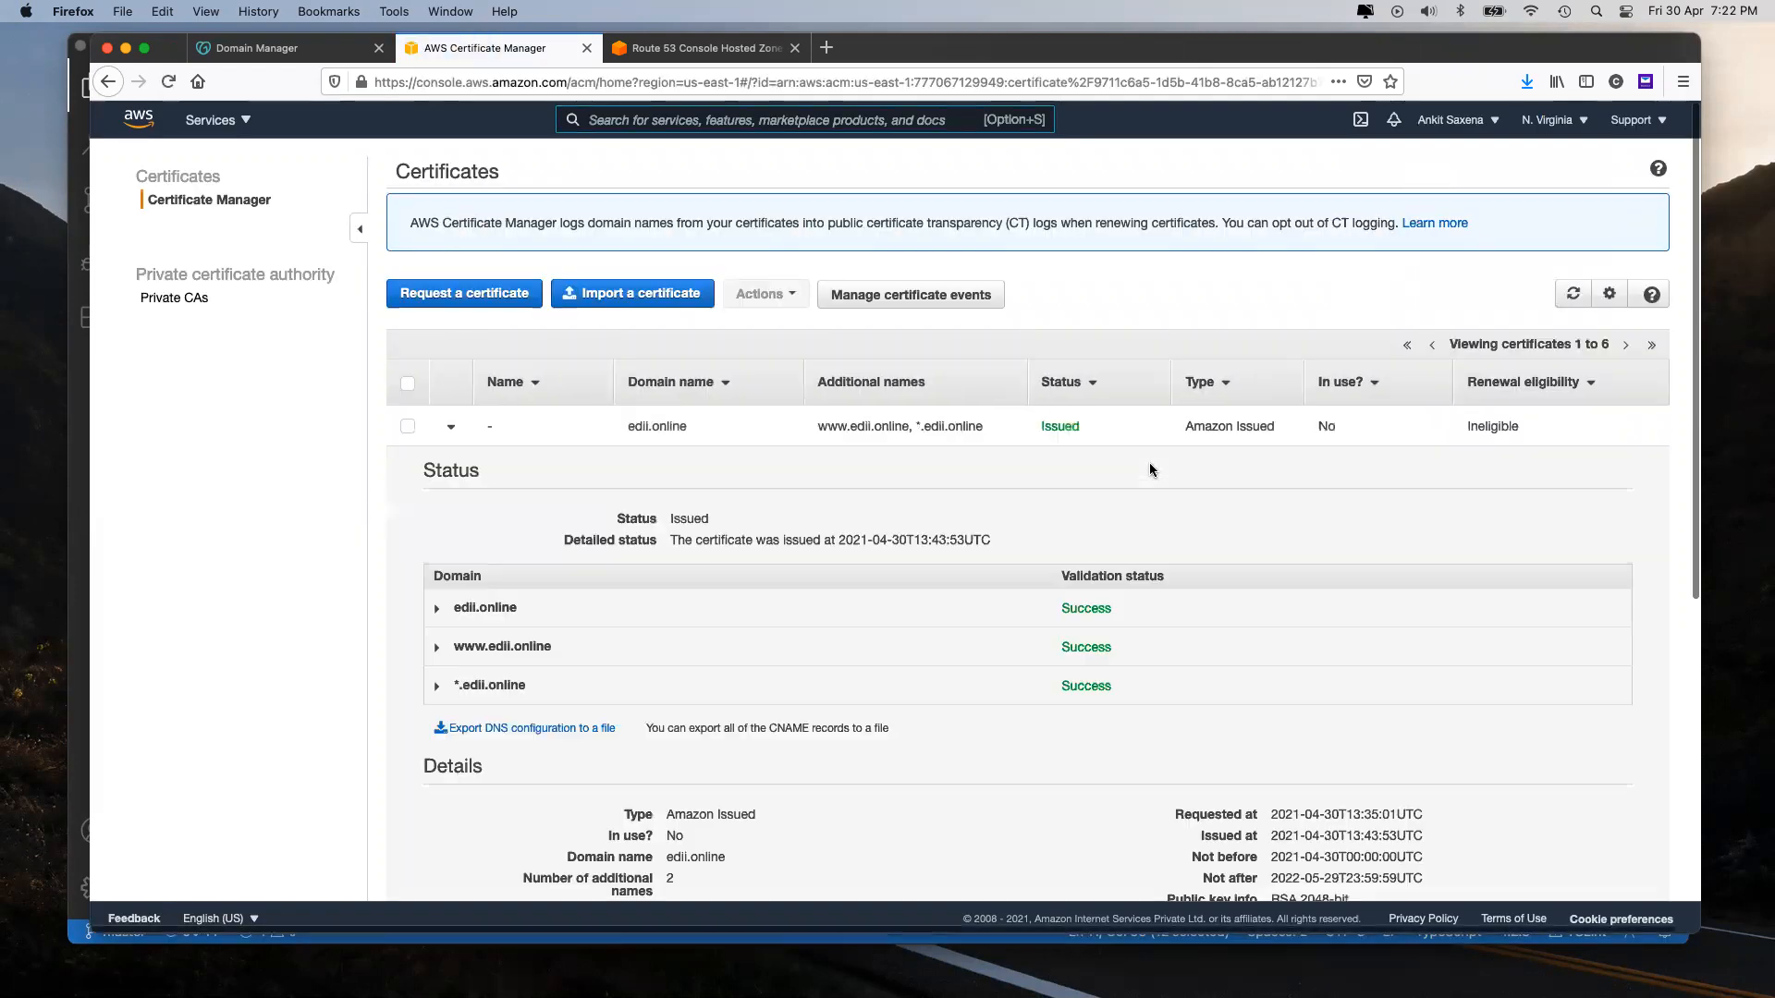
drag(687, 426, 627, 426)
click(627, 426)
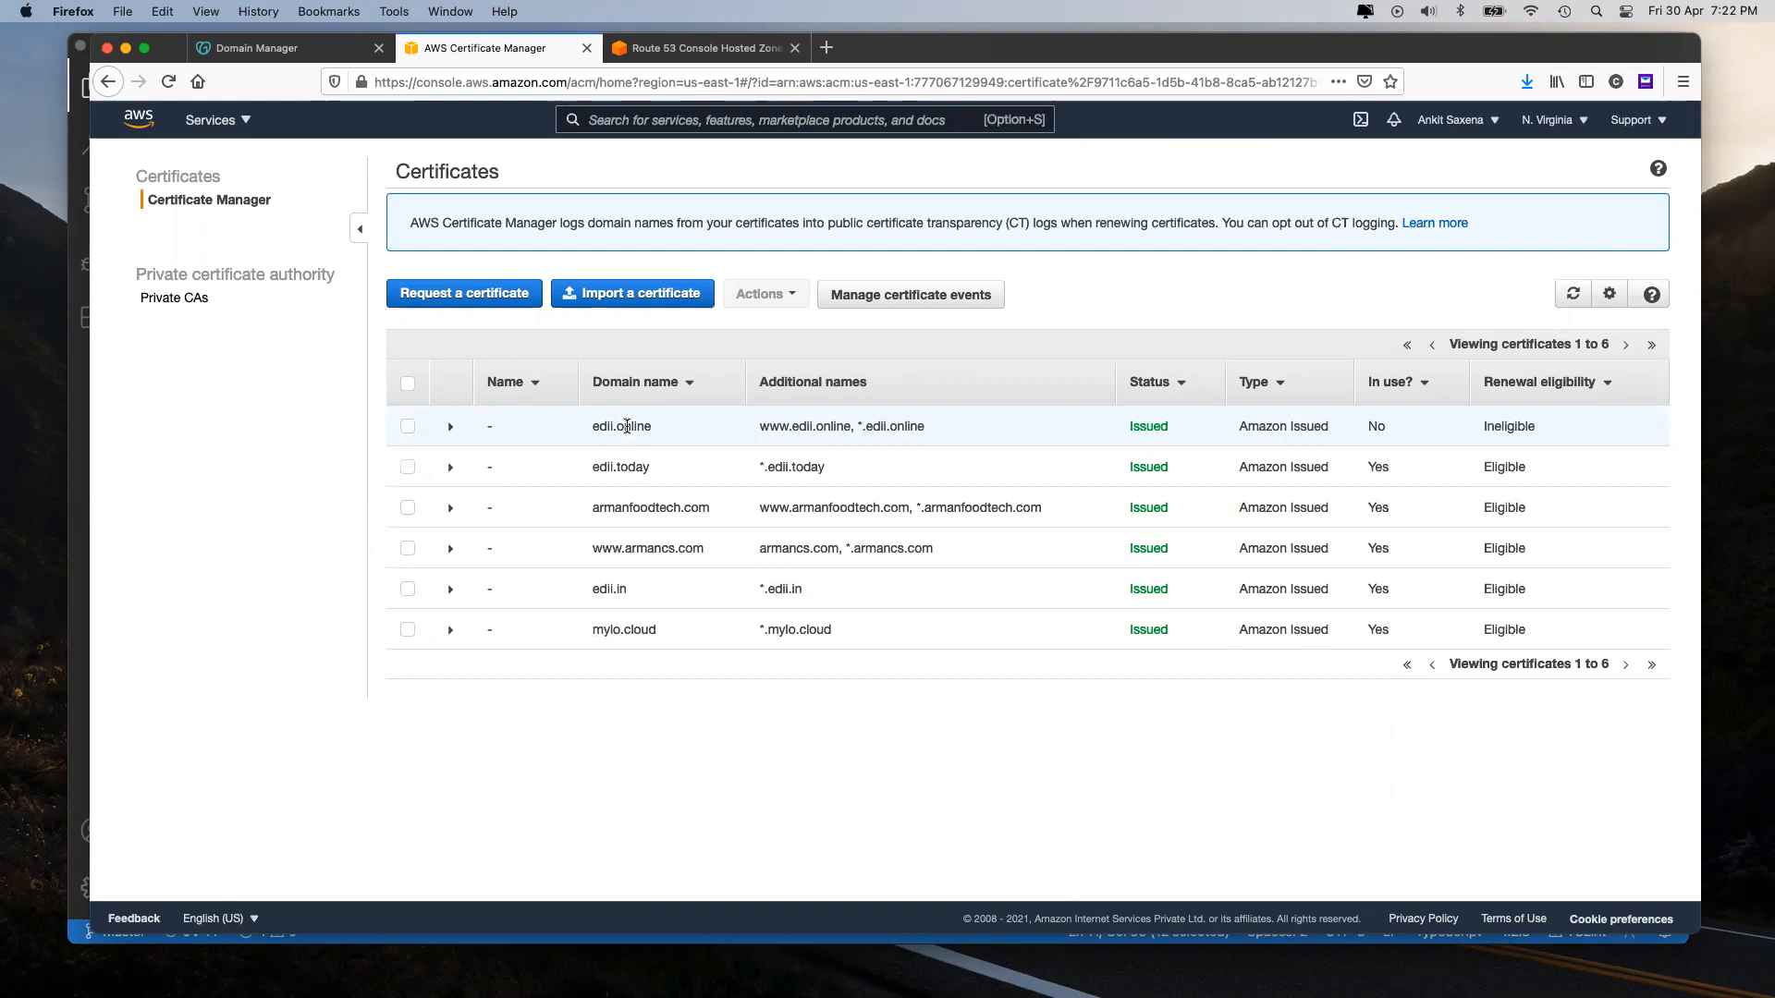
double_click(627, 426)
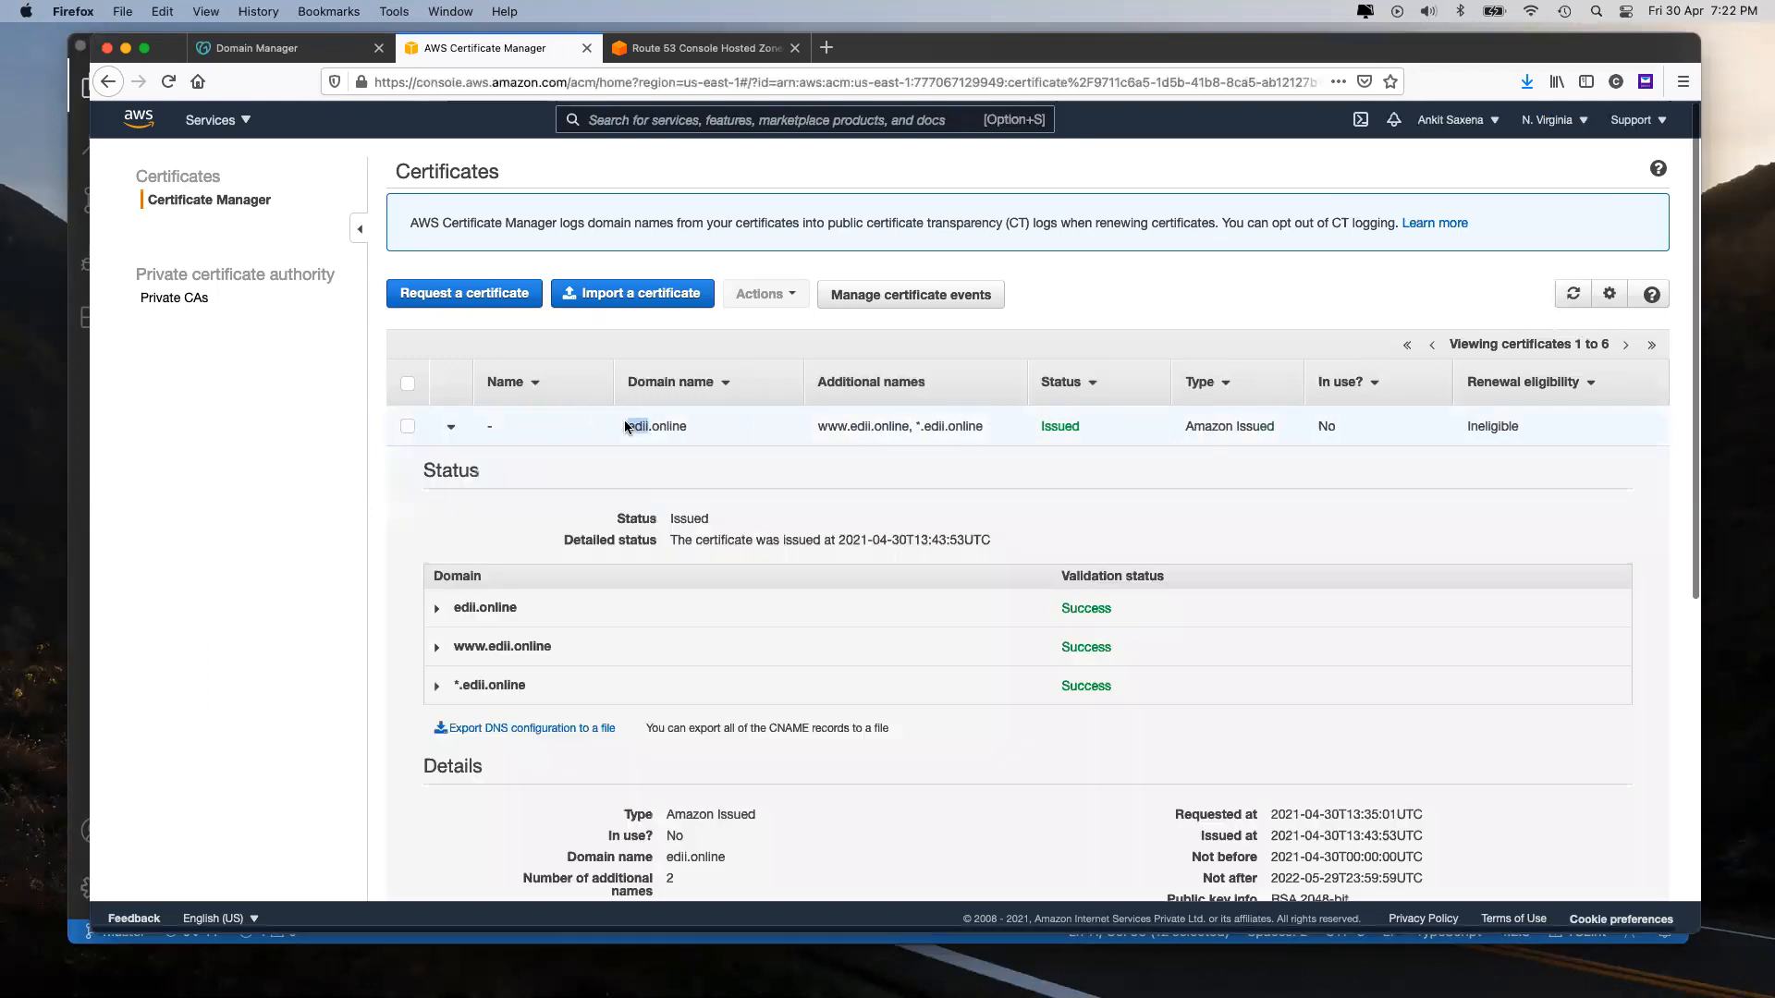